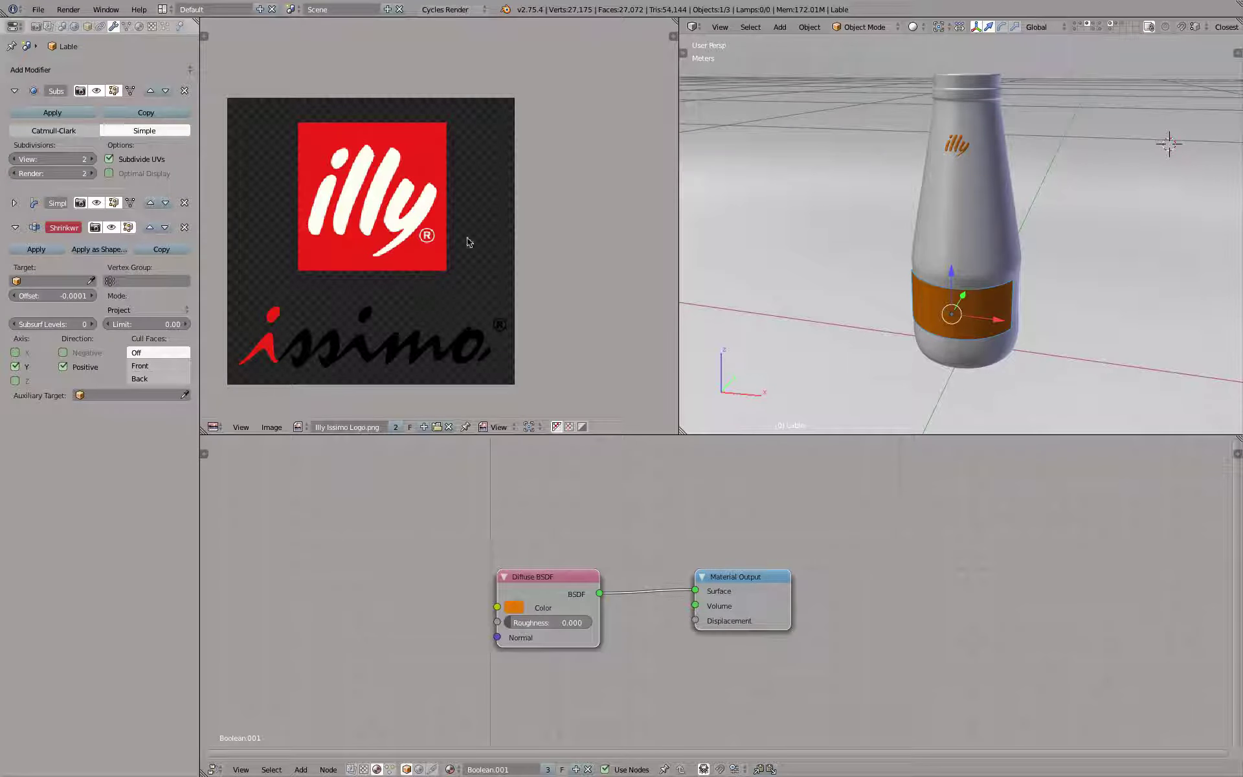
# Snap the 3D cursor to the label's origin and switch to an empty layer
pyautogui.moveTo(1054, 311); pyautogui.dragTo(984, 321, button='middle')
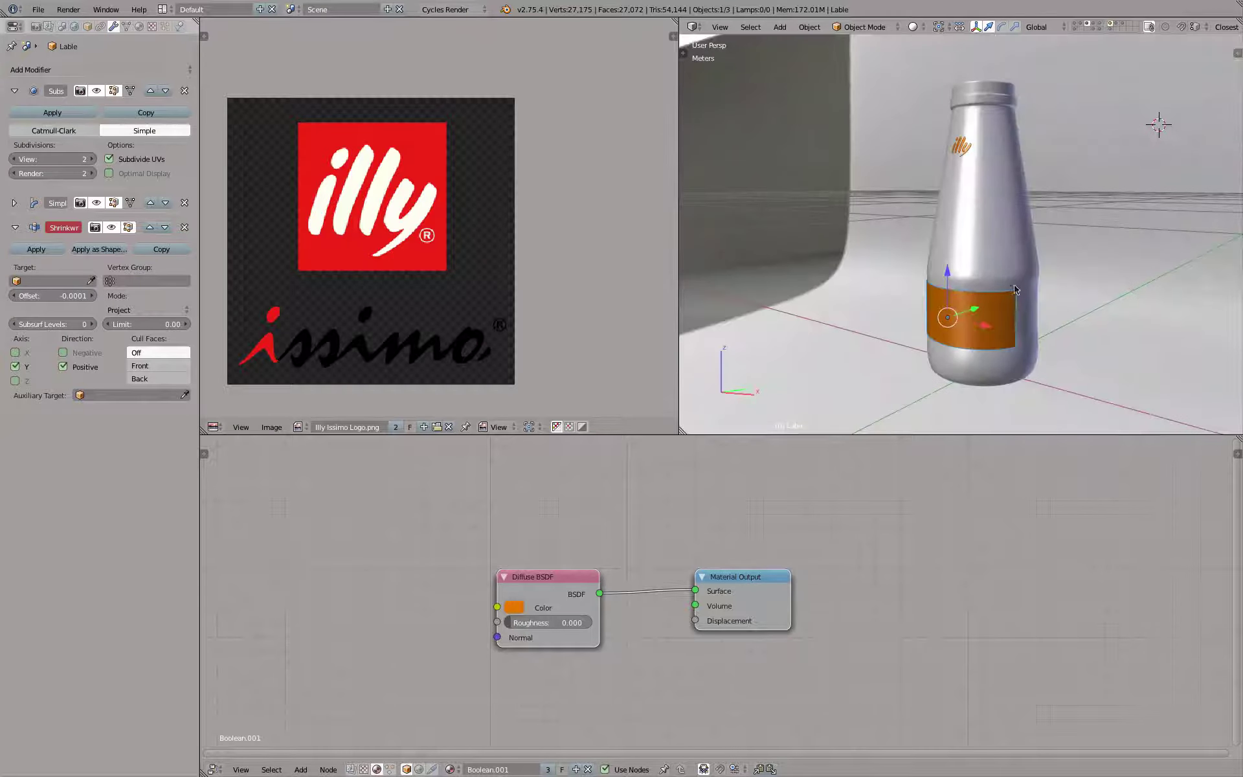
pyautogui.hotkey('shift', 's')
pyautogui.click(918, 188)
pyautogui.click(1130, 26)
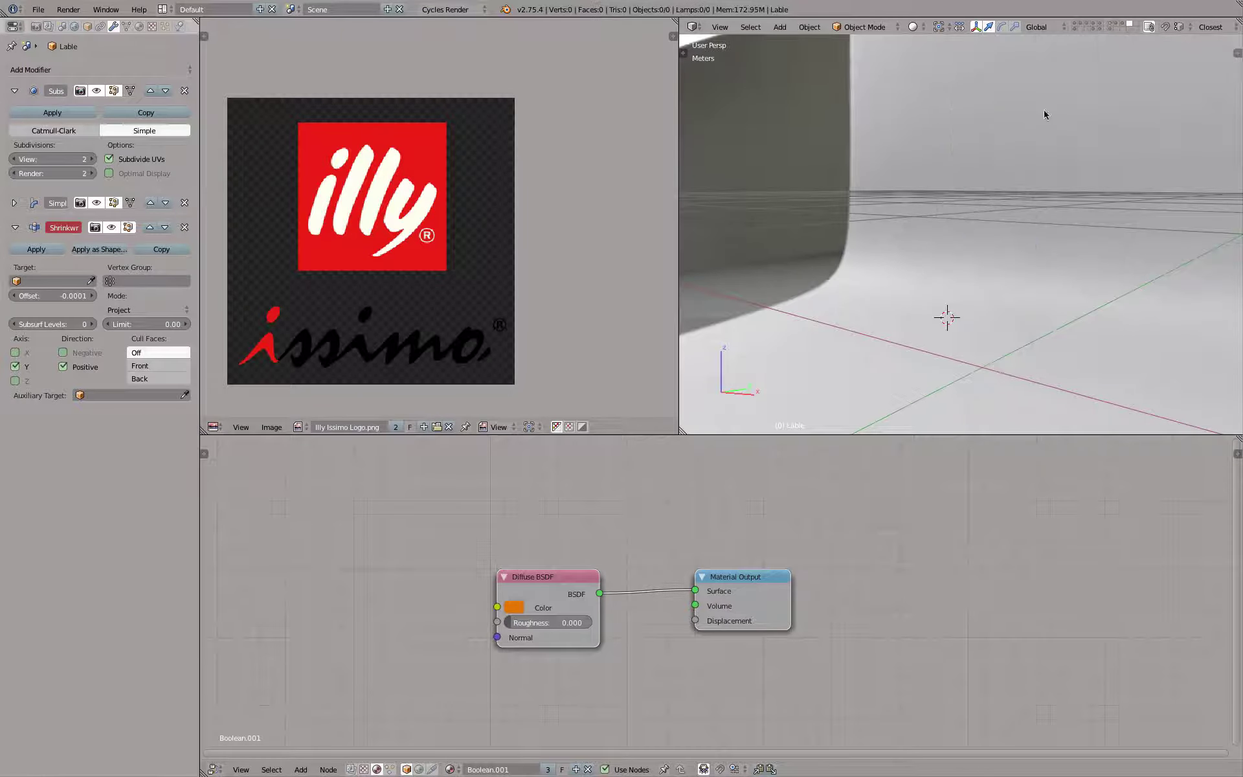
pyautogui.moveTo(927, 180)
pyautogui.mouseDown(button='middle')
pyautogui.moveTo(963, 175)
pyautogui.moveTo(947, 173)
pyautogui.mouseUp(button='middle')
# Add a plane mesh on the empty layer
pyautogui.hotkey('shift', 'a')
pyautogui.moveTo(949, 175)
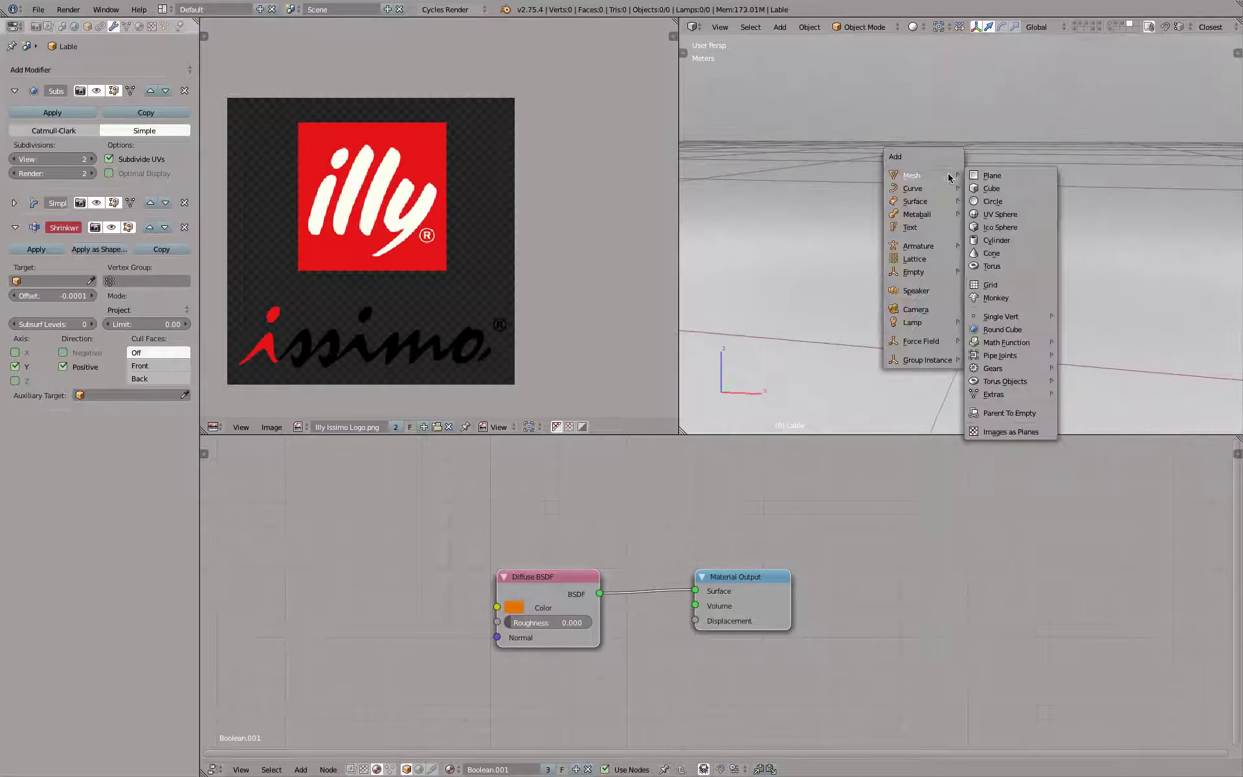
pyautogui.click(990, 176)
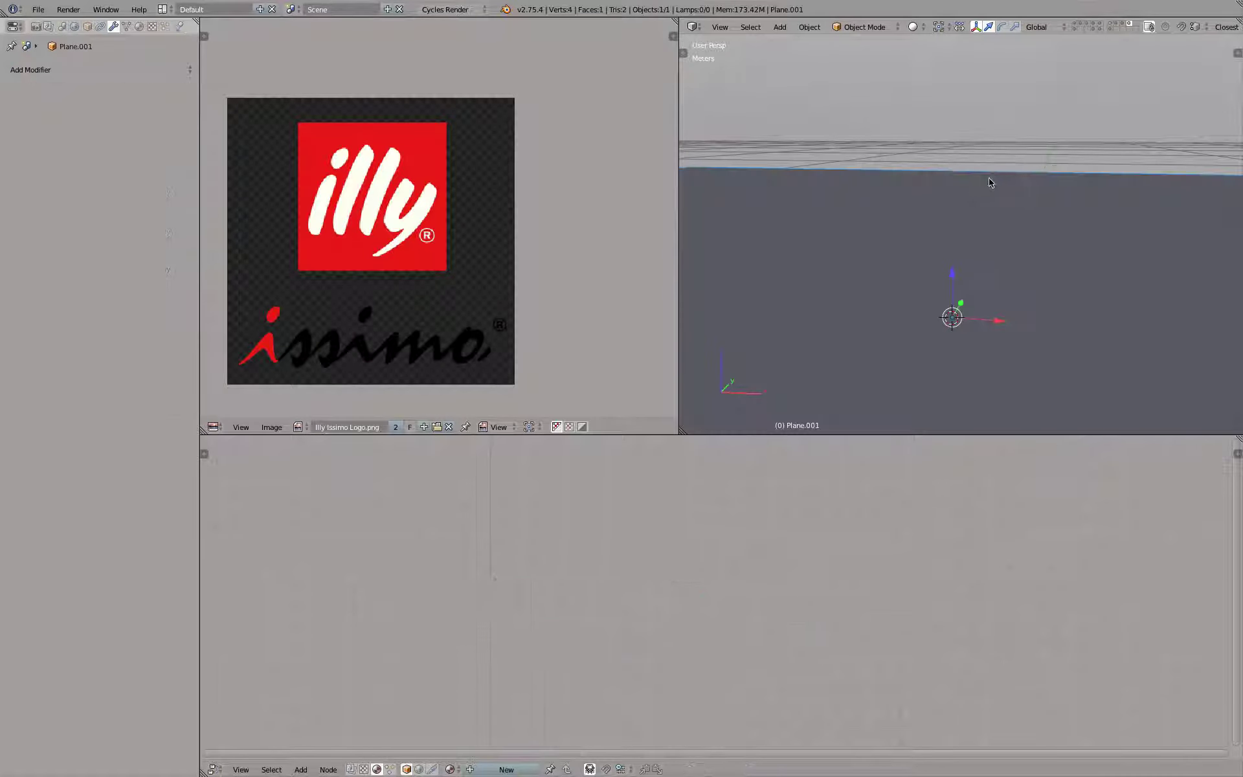
# Set the plane's dimensions to 10cm on X and 3cm on Y
pyautogui.press('n')
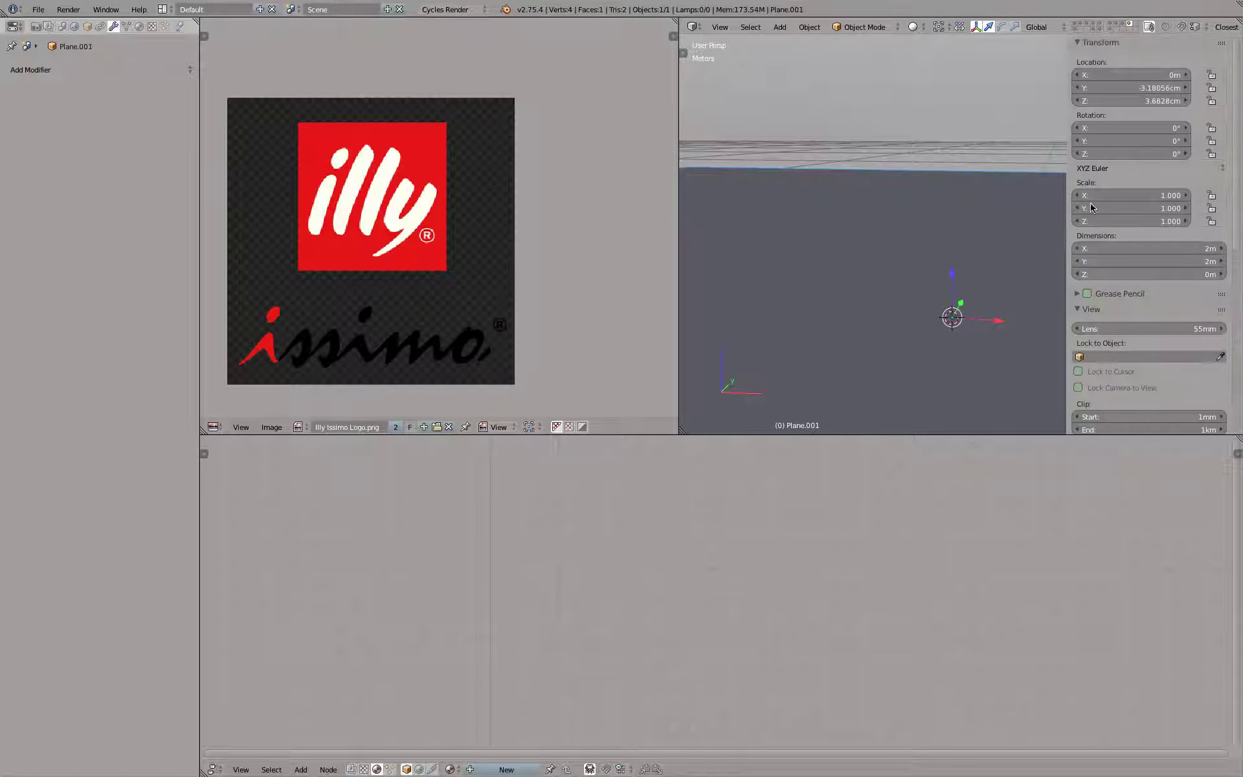
pyautogui.click(1114, 248)
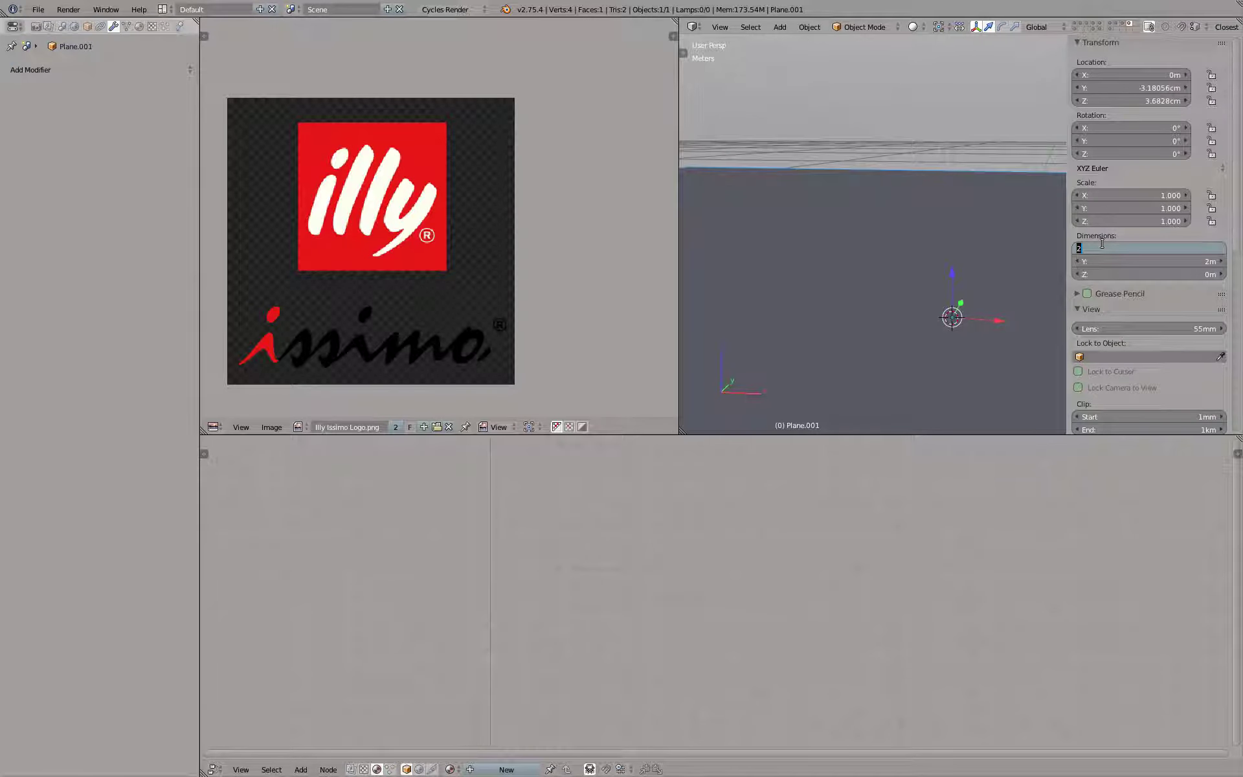
pyautogui.write('10cm')
pyautogui.press('Tab')
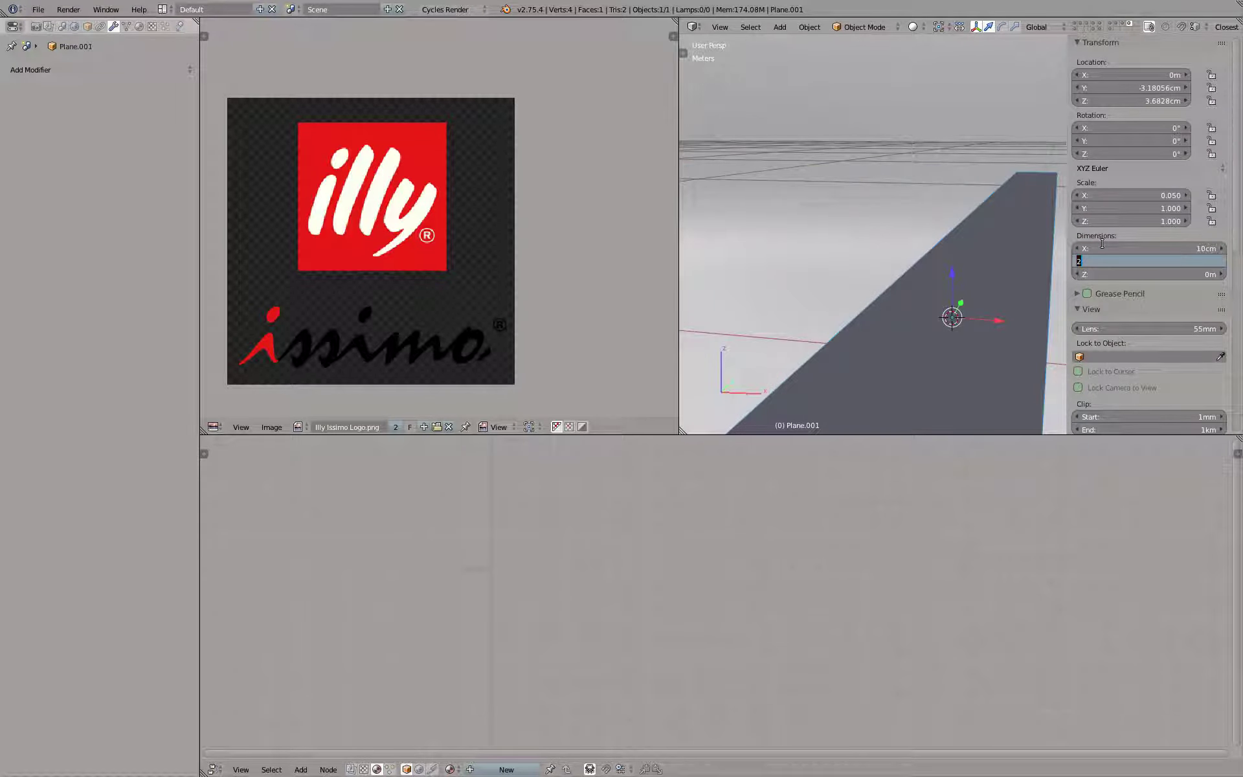
pyautogui.write('3')
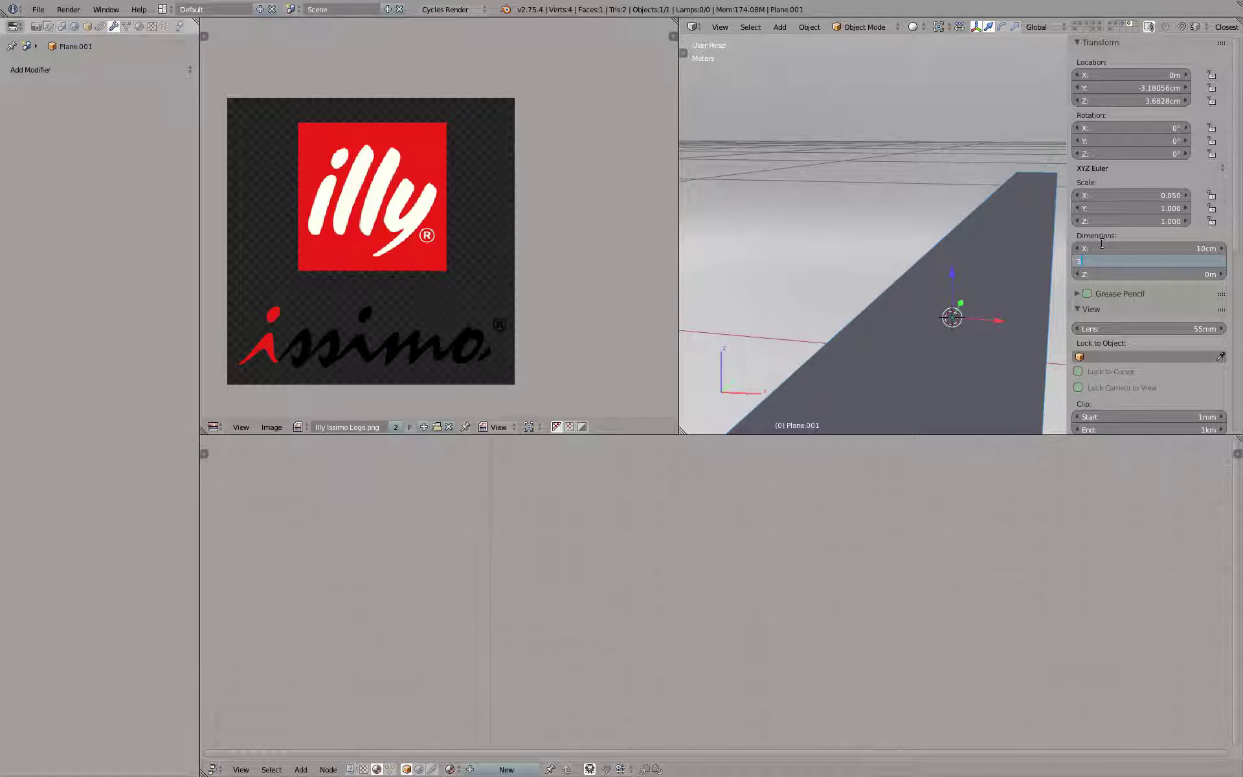
pyautogui.write('cm')
pyautogui.press('Return')
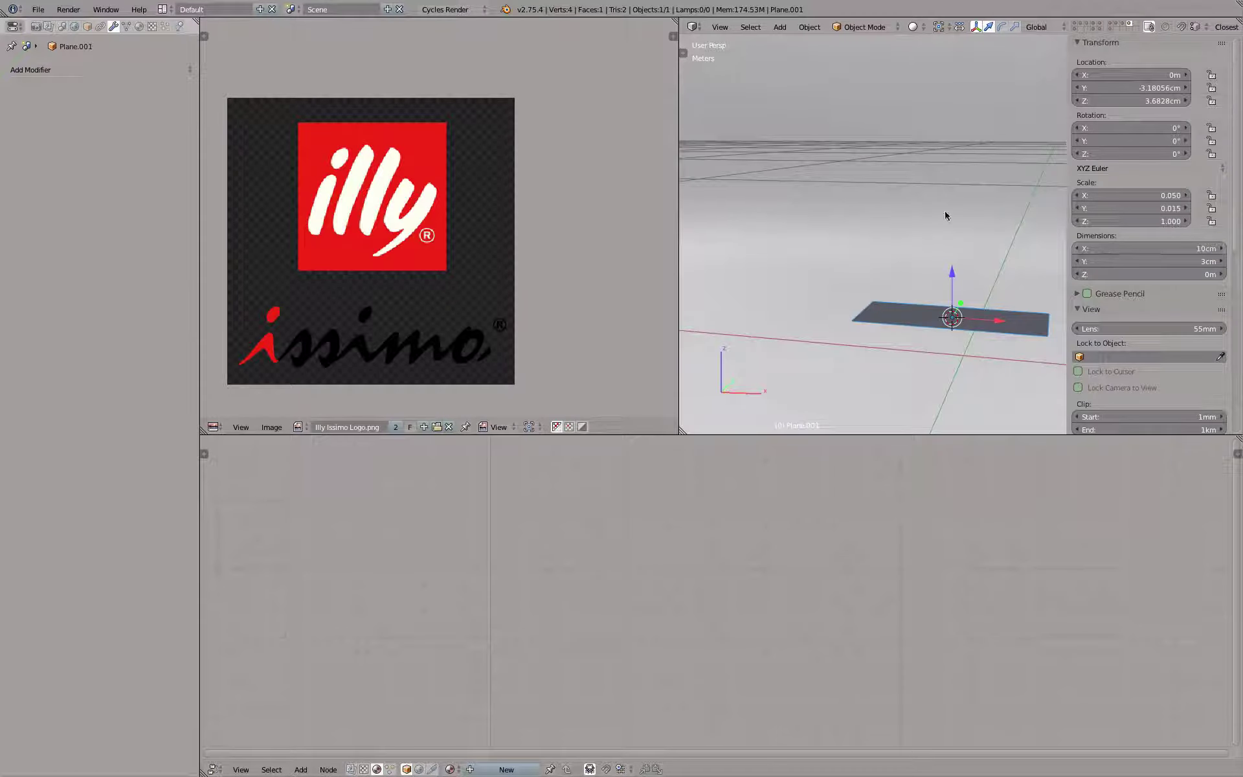
pyautogui.moveTo(946, 211); pyautogui.dragTo(1080, 259, button='middle')
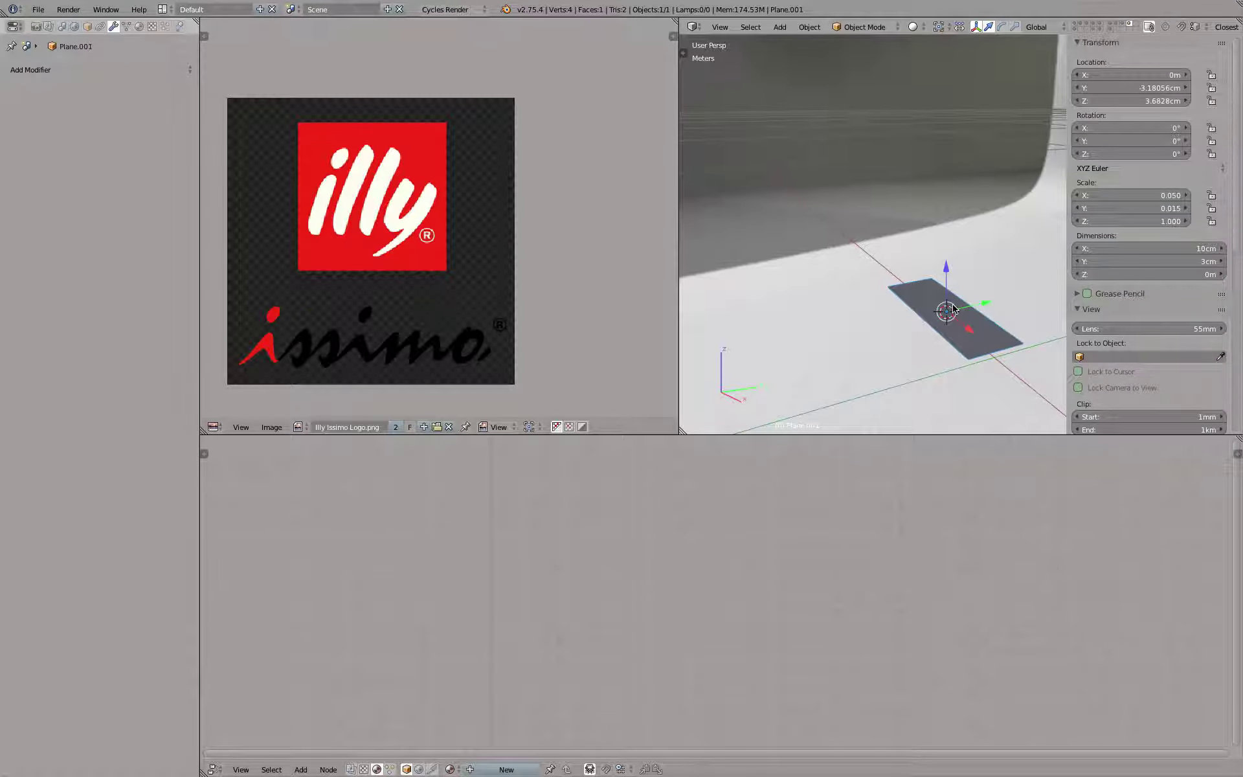
# Rotate the plane's vertices 90° about X in Edit Mode so it stands upright
pyautogui.press('Tab')
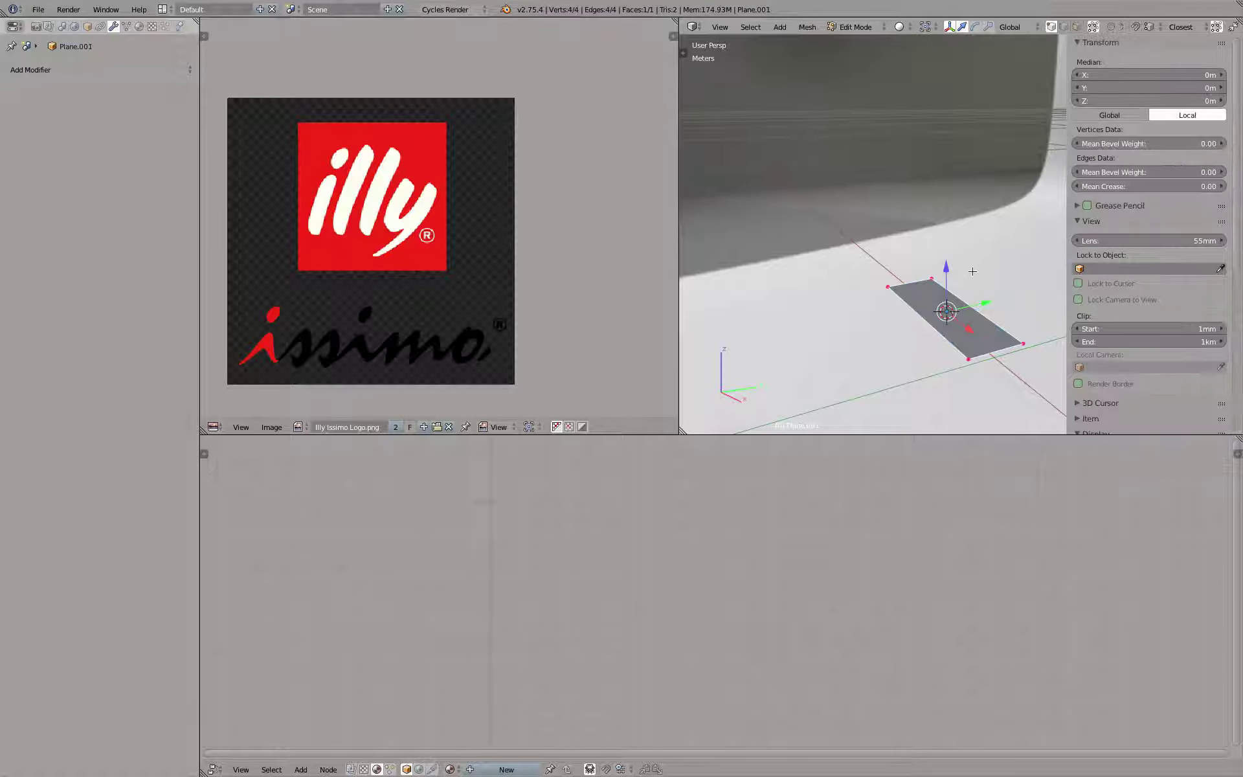
pyautogui.press('r')
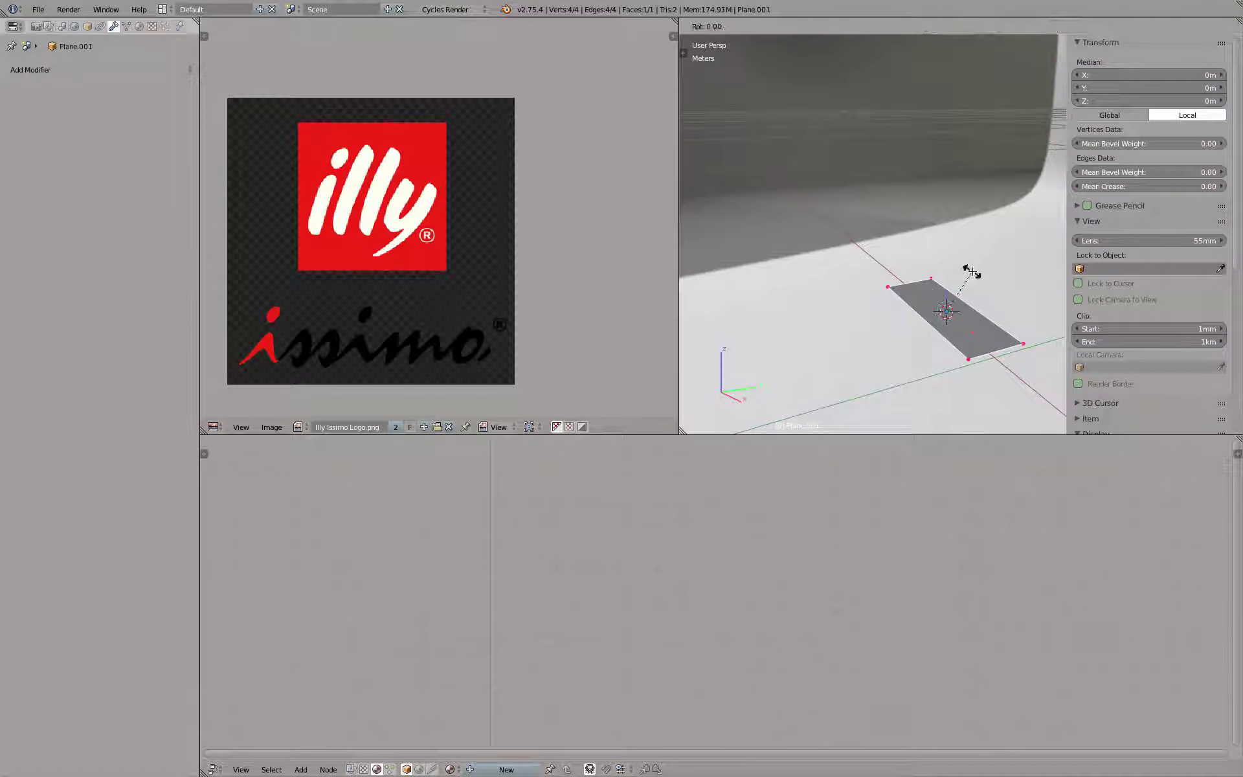
pyautogui.write('x90')
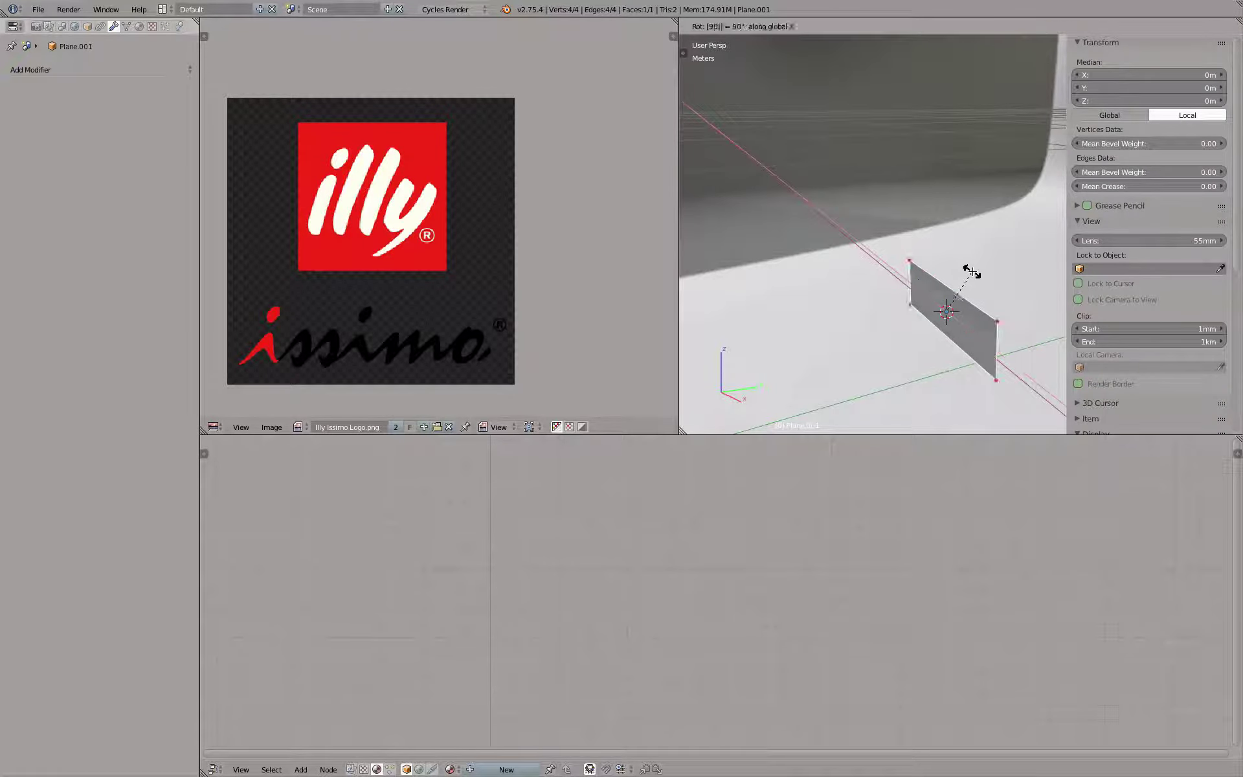
pyautogui.press('Return')
pyautogui.moveTo(964, 271); pyautogui.dragTo(1045, 133, button='middle')
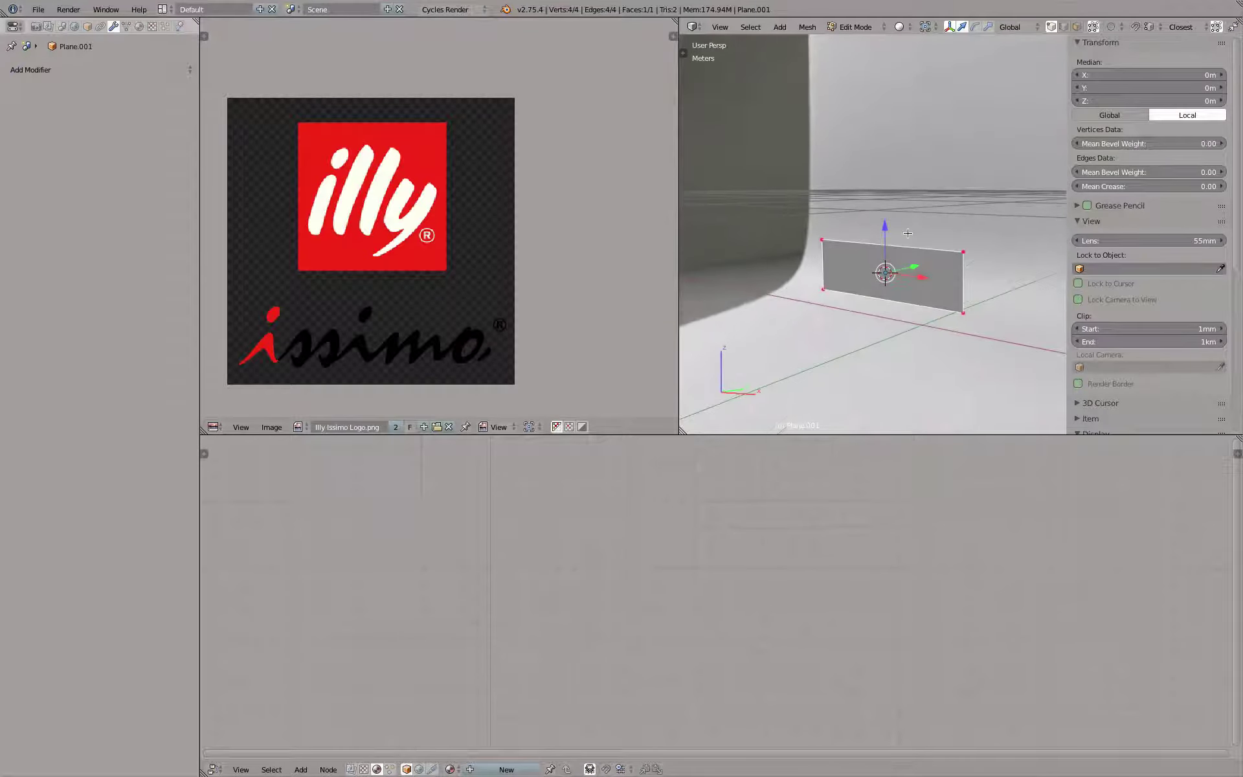
pyautogui.press('Tab')
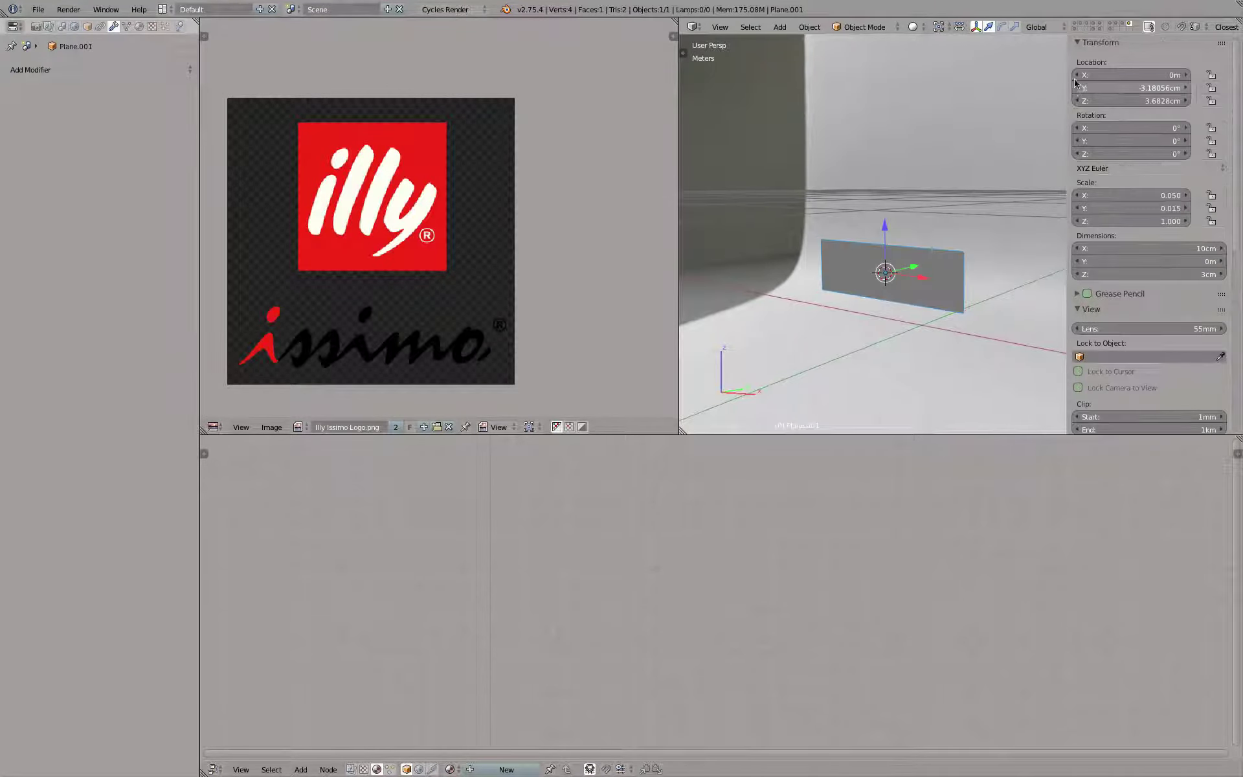
# Show the bottle's layer again and nudge the plane along Y against the bottle's side
pyautogui.keyDown('shift'); pyautogui.click(1088, 26); pyautogui.keyUp('shift')
pyautogui.moveTo(1035, 94); pyautogui.dragTo(910, 179, button='middle')
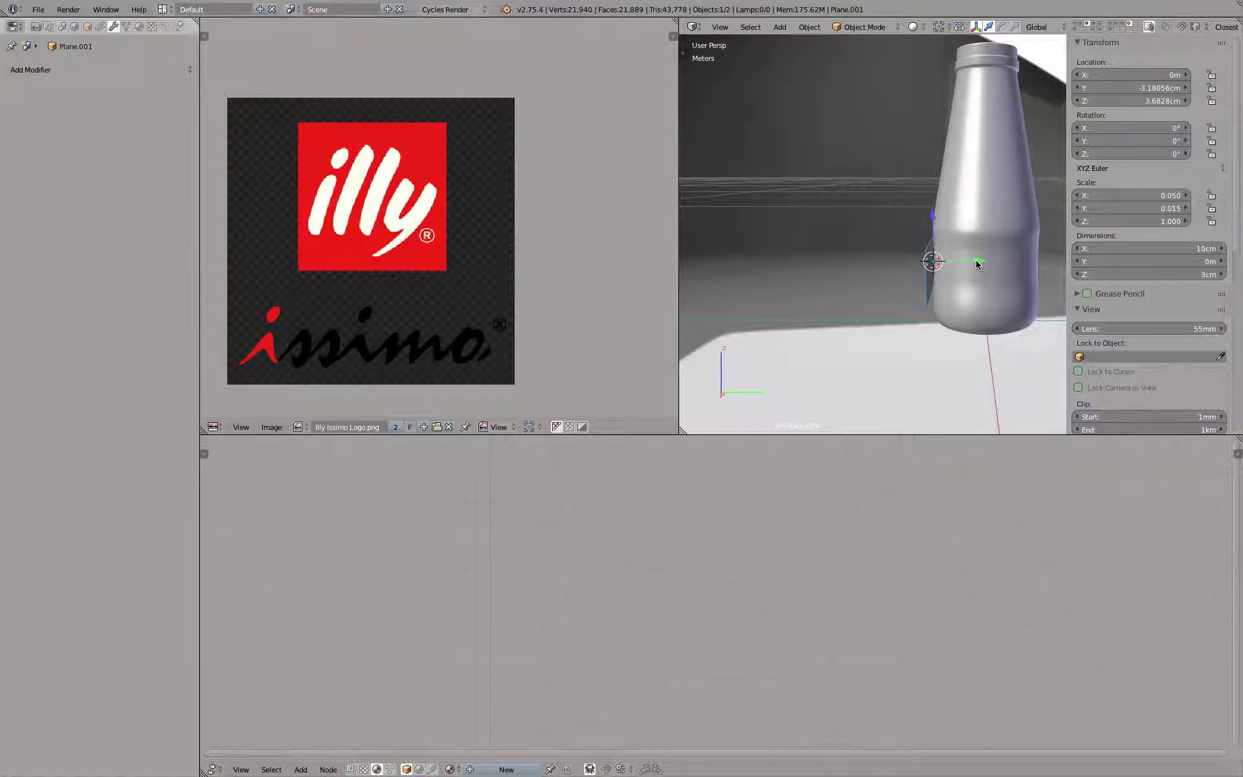
pyautogui.scroll(5, 976, 259)
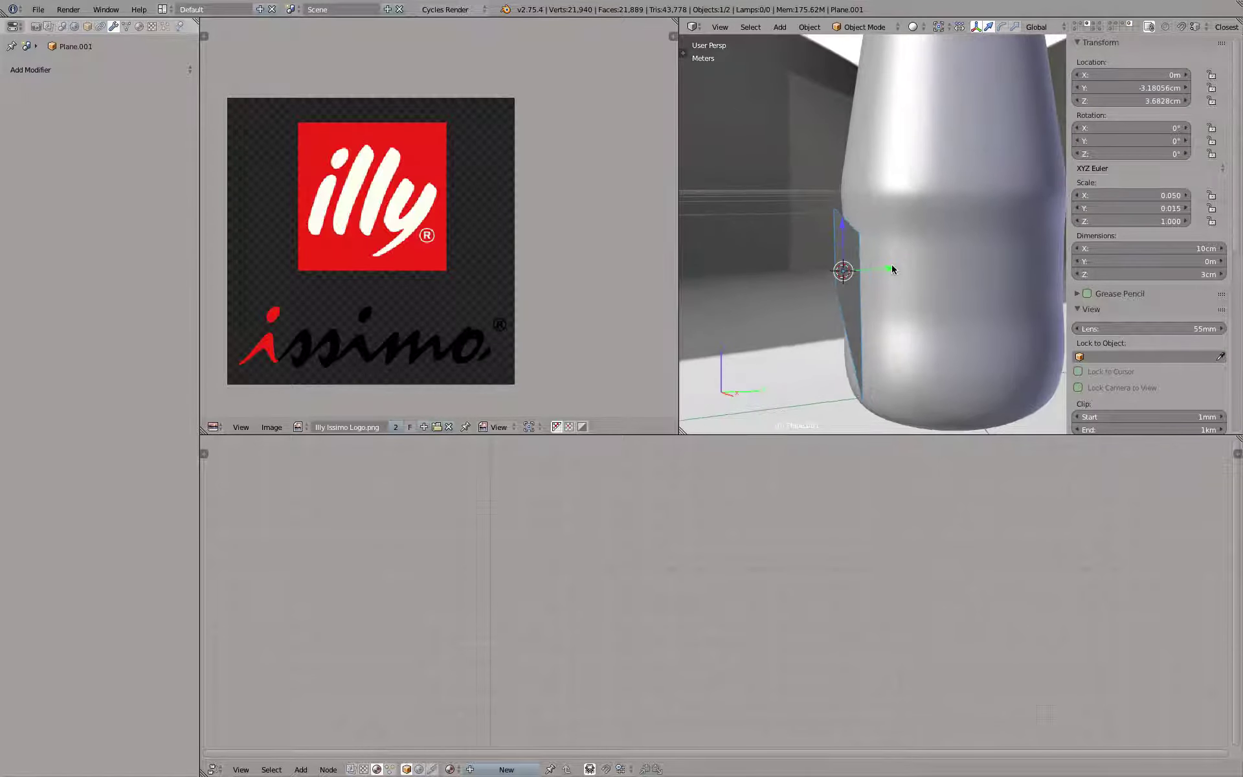
pyautogui.moveTo(889, 265); pyautogui.dragTo(891, 266)
pyautogui.moveTo(891, 266); pyautogui.dragTo(884, 234, button='middle')
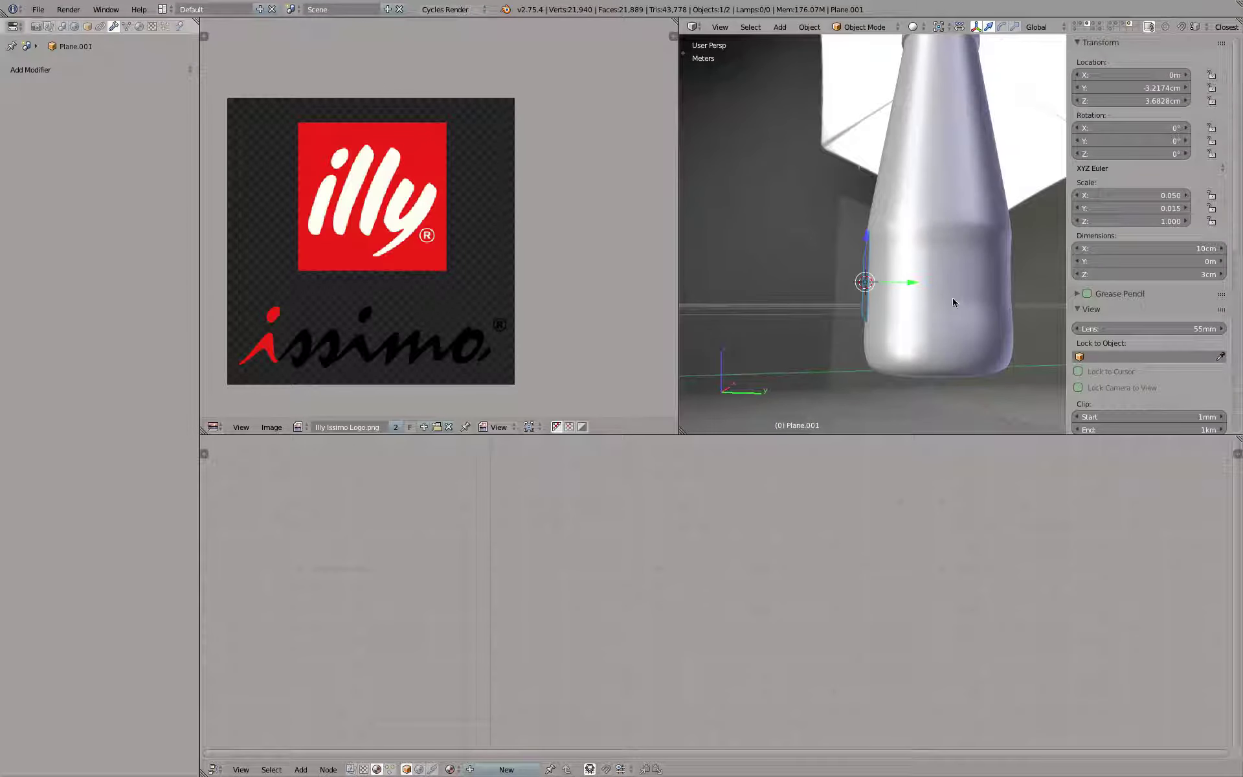
pyautogui.moveTo(954, 299)
pyautogui.mouseDown(button='middle')
pyautogui.moveTo(924, 289)
pyautogui.moveTo(953, 298)
pyautogui.mouseUp(button='middle')
# Add two centred horizontal loop cuts across the plane in Edit Mode
pyautogui.press('Tab')
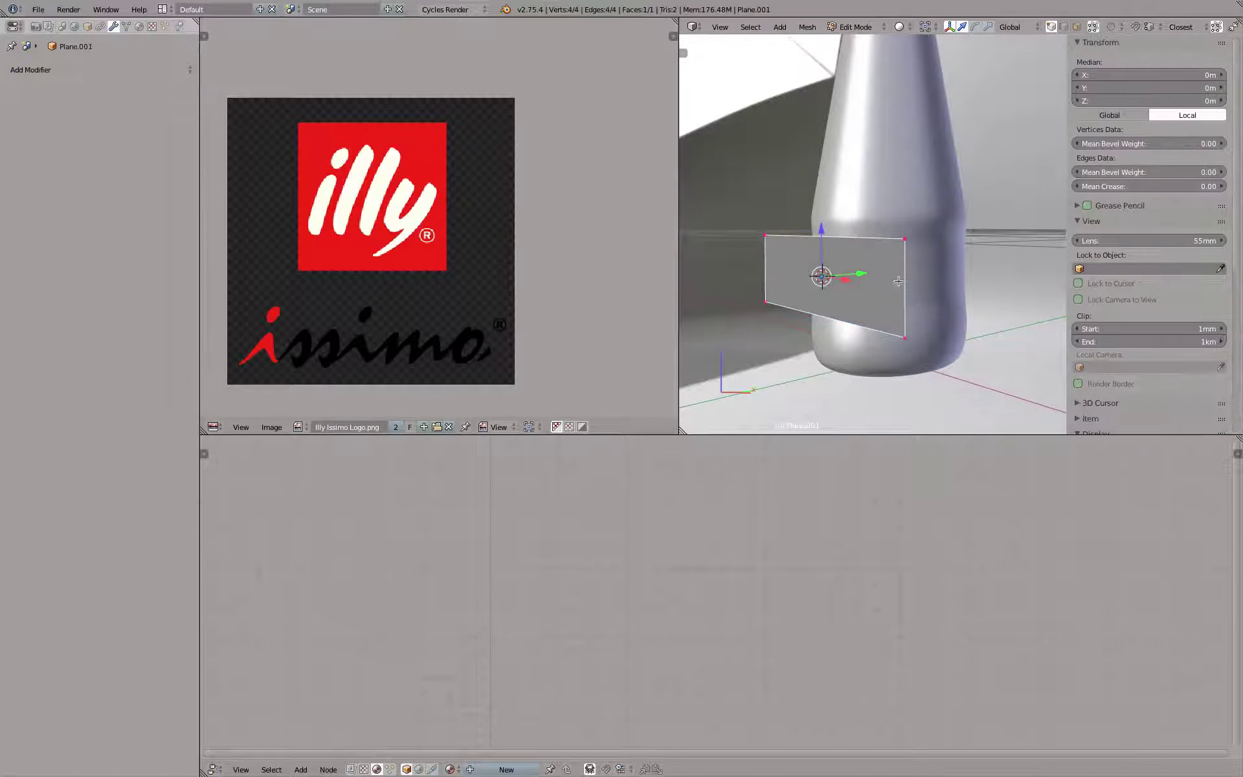
pyautogui.hotkey('ctrl', 'r')
pyautogui.scroll(1, 908, 280)
pyautogui.click(909, 281)
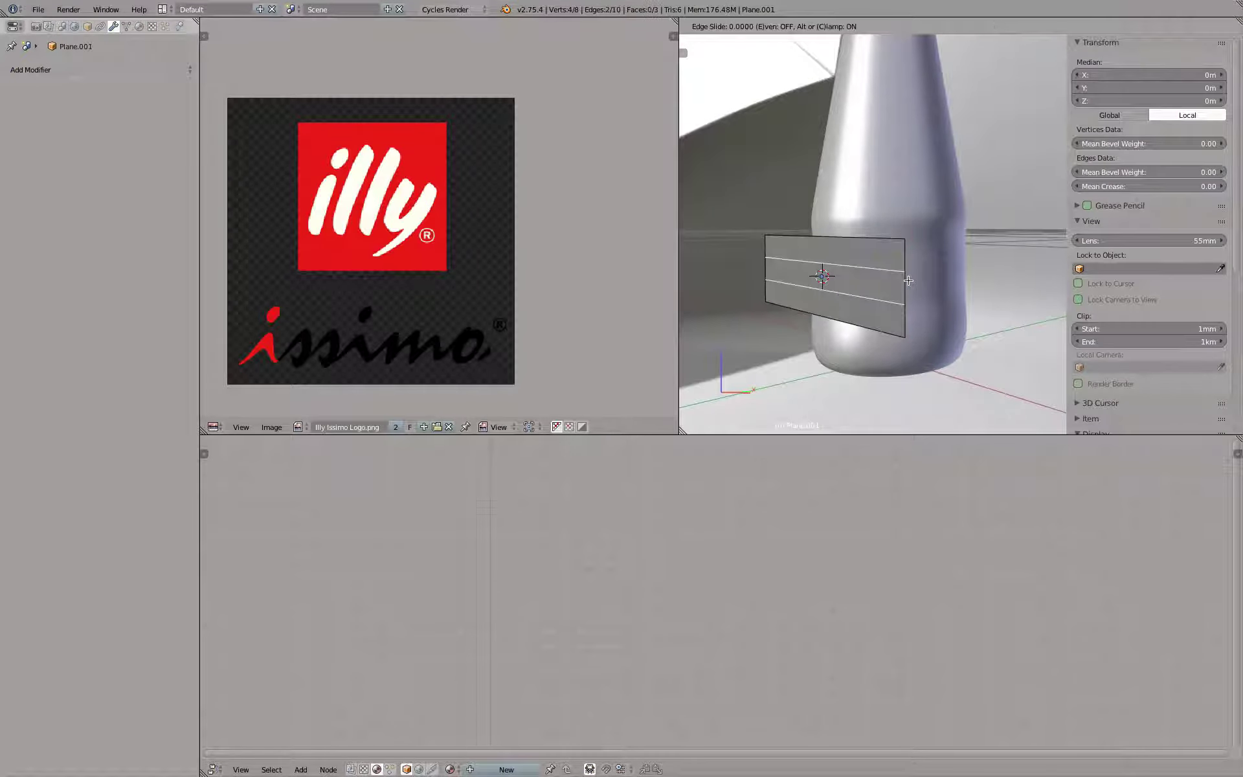
pyautogui.rightClick(909, 281)
pyautogui.moveTo(909, 280); pyautogui.dragTo(820, 229, button='middle')
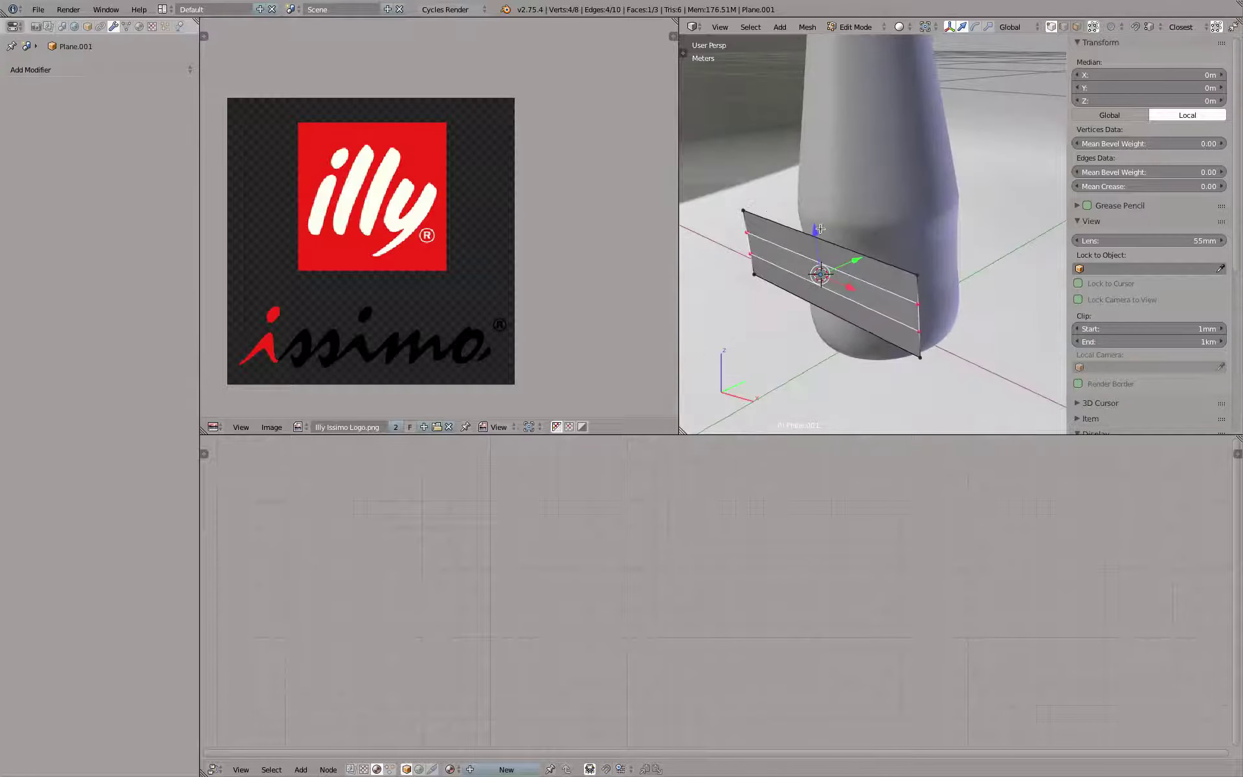
# Select the top edge and add seven centred vertical loop cuts
pyautogui.rightClick(745, 211)
pyautogui.keyDown('shift'); pyautogui.rightClick(917, 275); pyautogui.keyUp('shift')
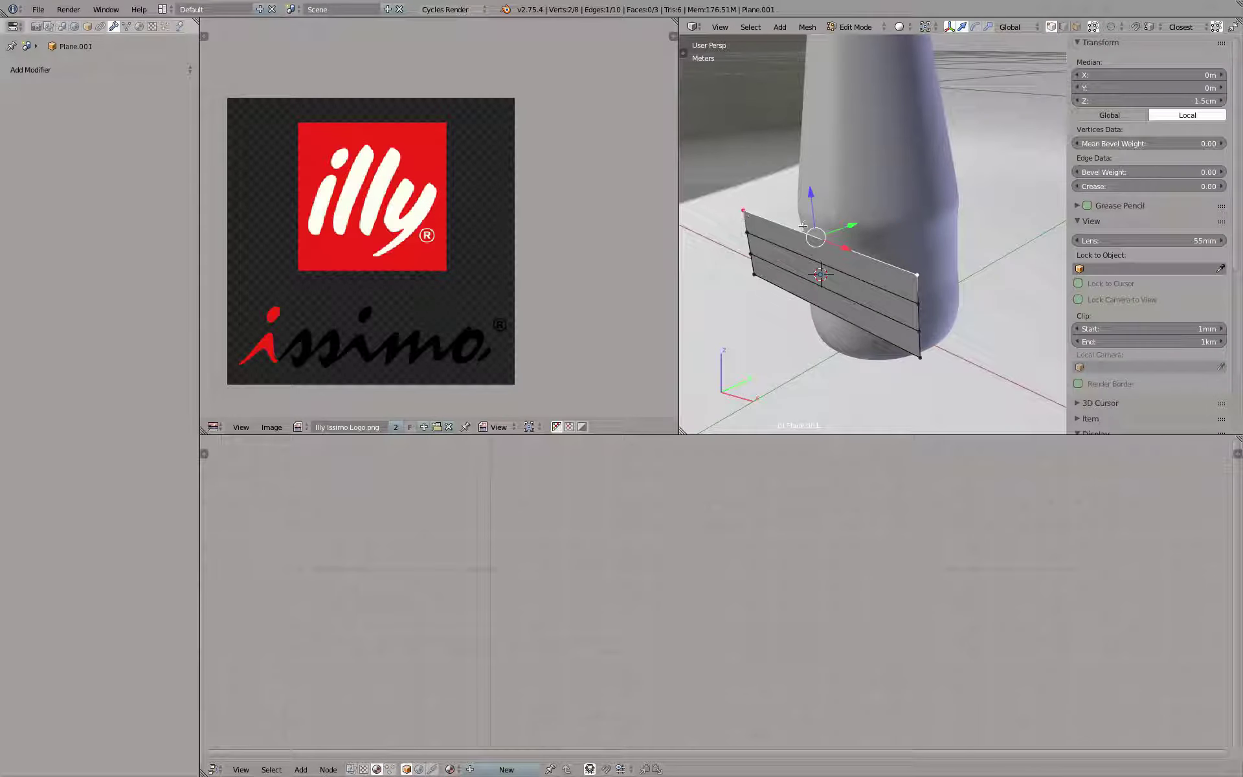
pyautogui.moveTo(815, 264); pyautogui.dragTo(832, 256, button='middle')
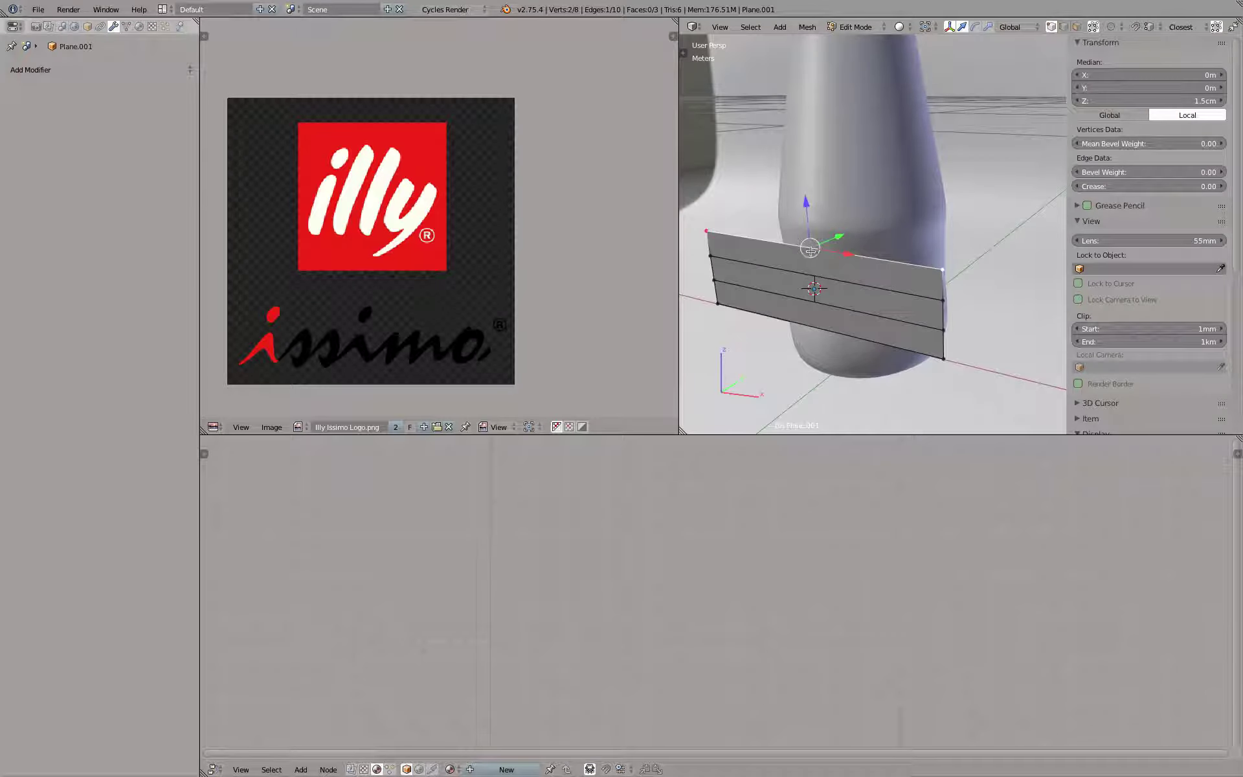
pyautogui.hotkey('ctrl', 'r')
pyautogui.scroll(1, 811, 251)
pyautogui.scroll(1, 811, 251)
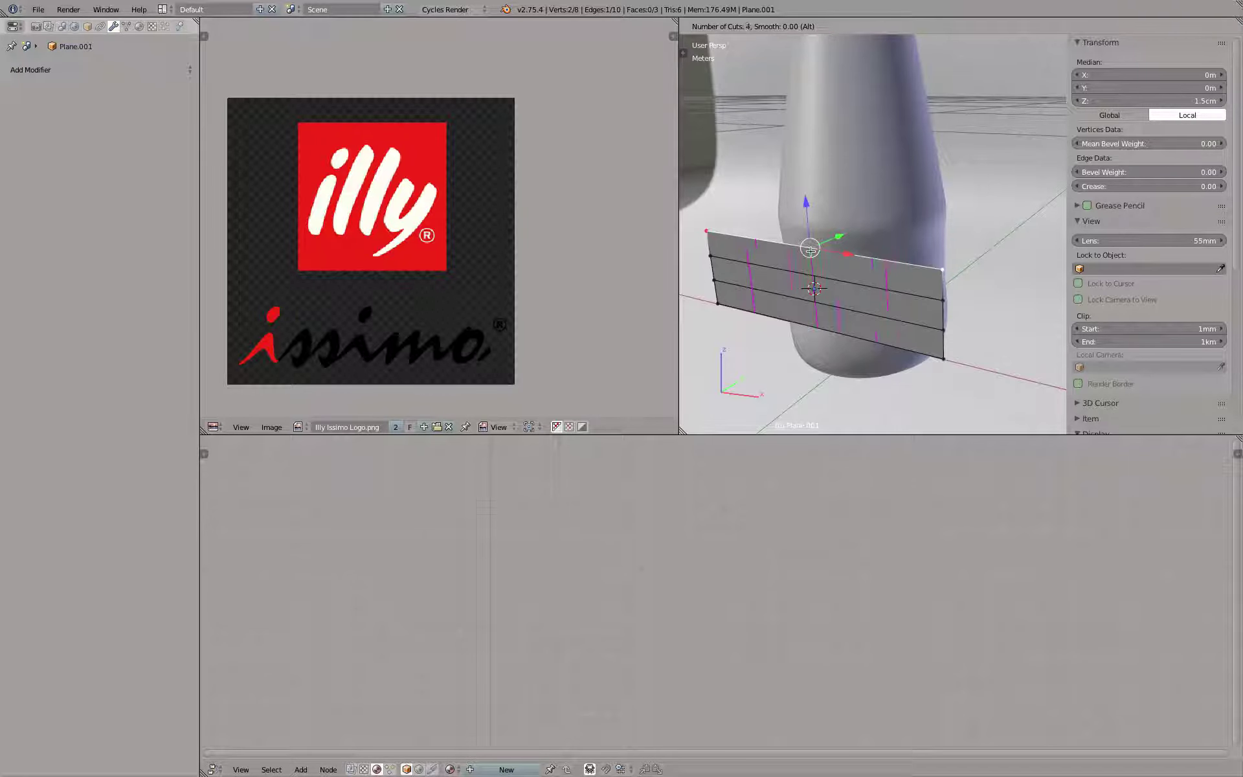
pyautogui.scroll(3, 811, 250)
pyautogui.scroll(-1, 811, 250)
pyautogui.click(811, 250)
pyautogui.rightClick(812, 252)
# Inspect the resulting 8 × 3 grid from a near-front and higher angle
pyautogui.press('Tab')
pyautogui.moveTo(817, 255); pyautogui.dragTo(746, 273, button='middle')
pyautogui.press('Tab')
pyautogui.scroll(-4, 747, 272)
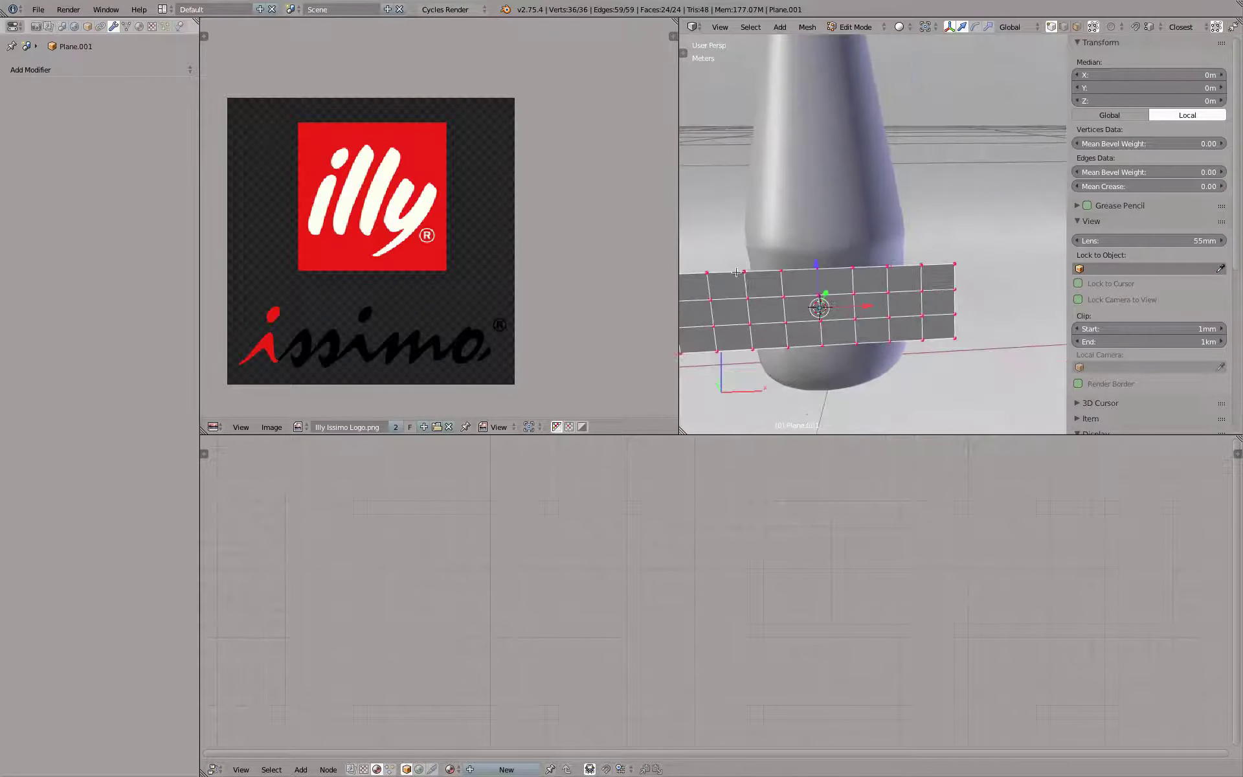
pyautogui.moveTo(901, 340); pyautogui.dragTo(903, 346, button='middle')
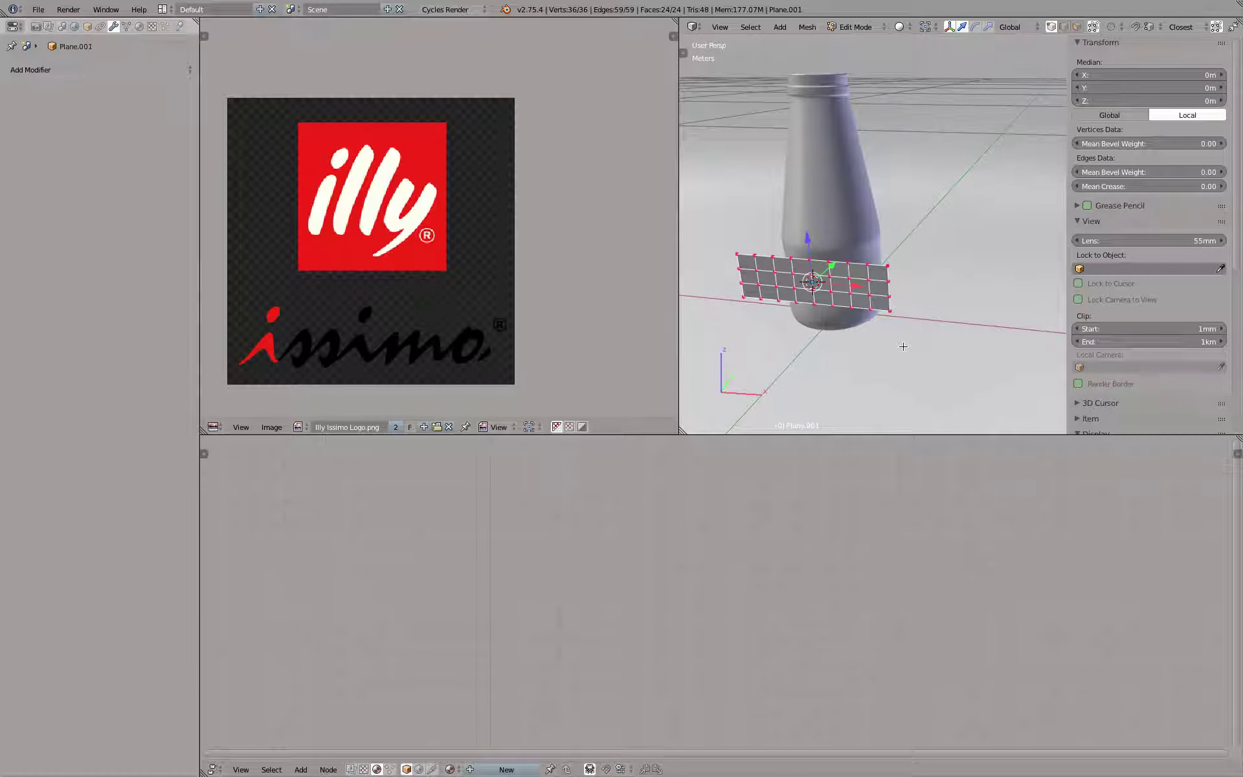
# Return to Object Mode and switch to the Lable.ai coffee-bean artwork in Illustrator
pyautogui.press('Tab')
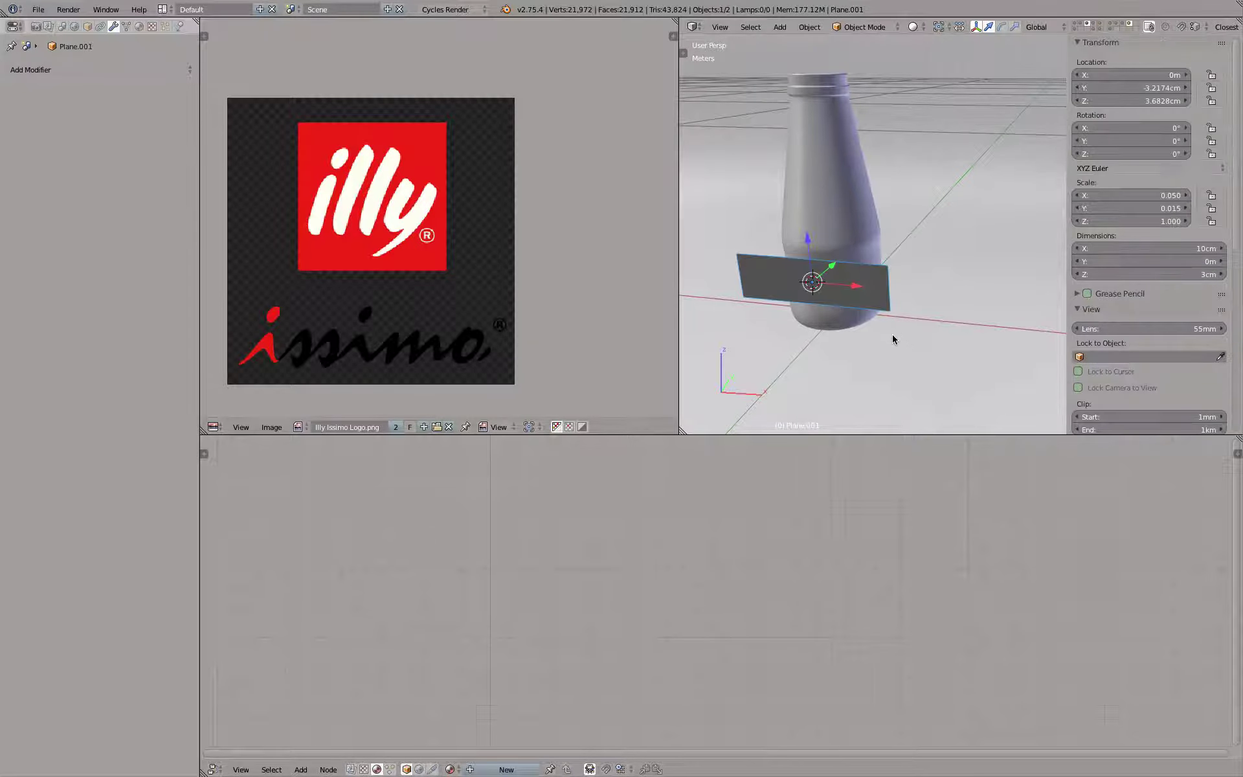
pyautogui.moveTo(893, 334); pyautogui.dragTo(808, 272, button='middle')
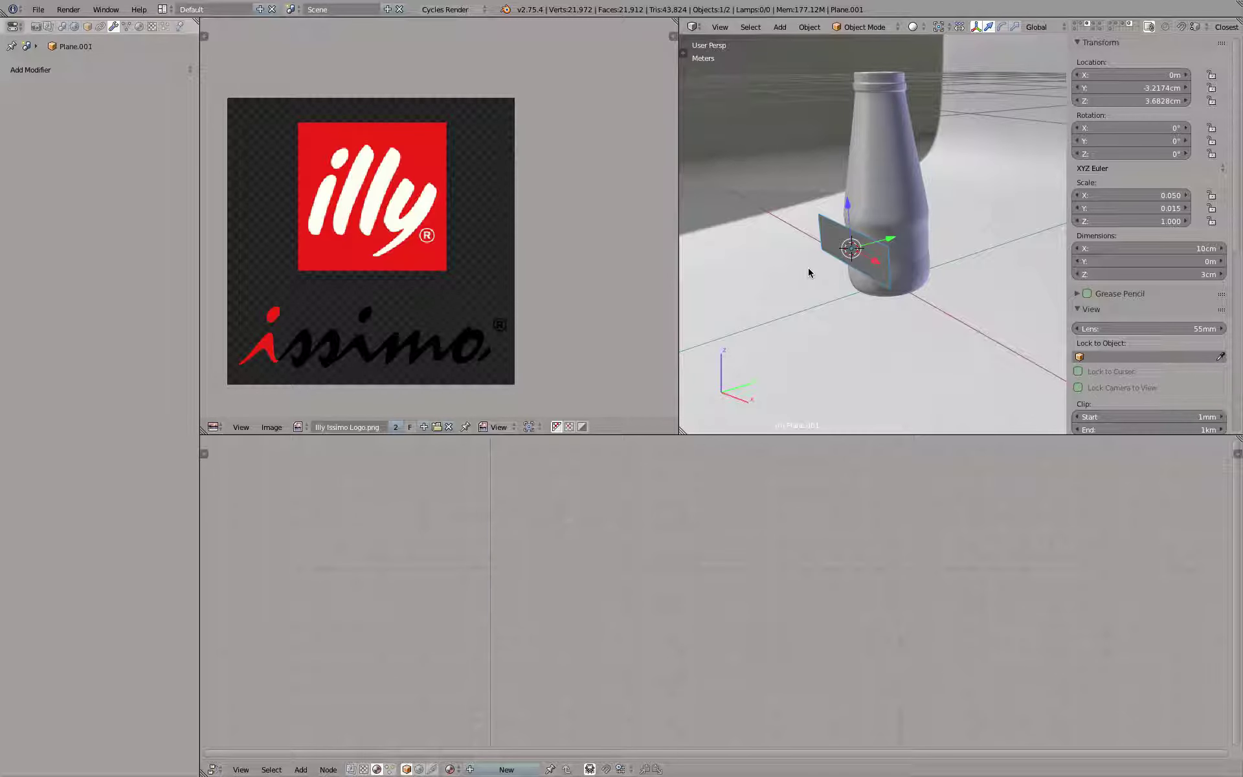
pyautogui.press('super+Tab')
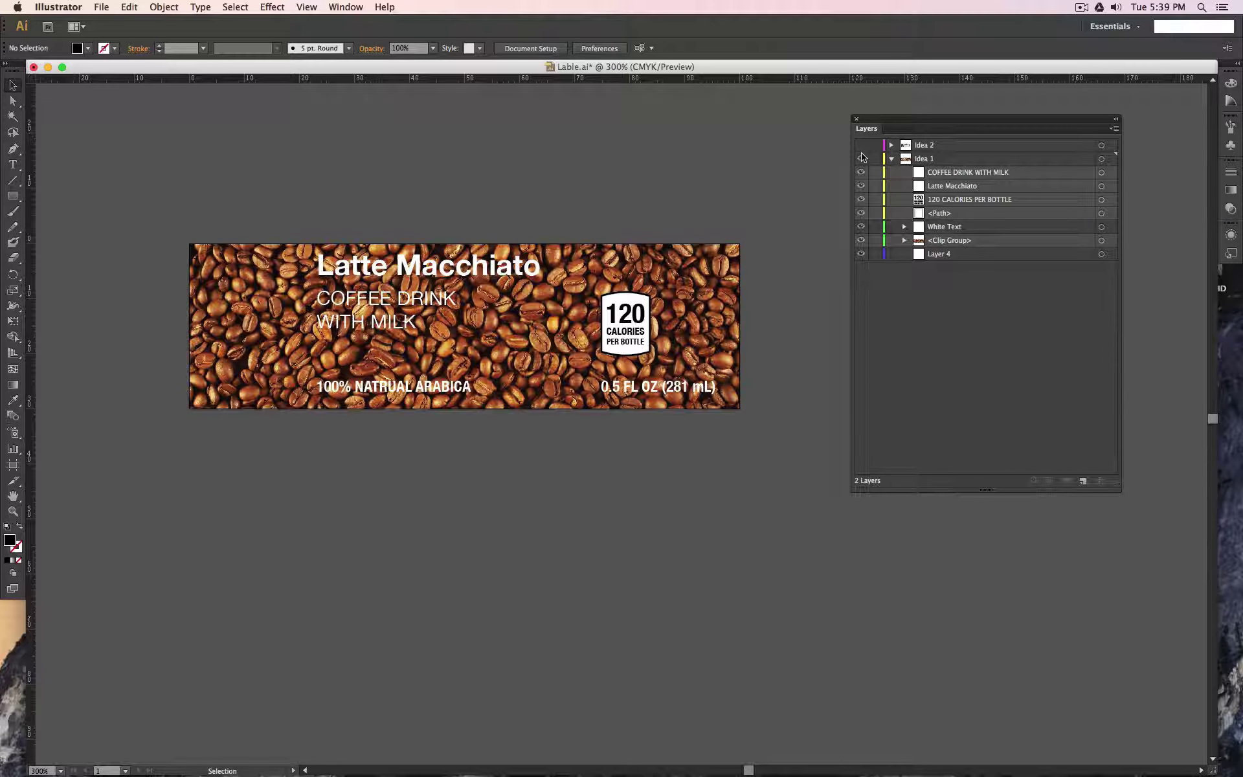
# Toggle preview display, then show Idea 1 and hide Idea 2 in the Layers panel
pyautogui.press('super+y')
pyautogui.press('super+y')
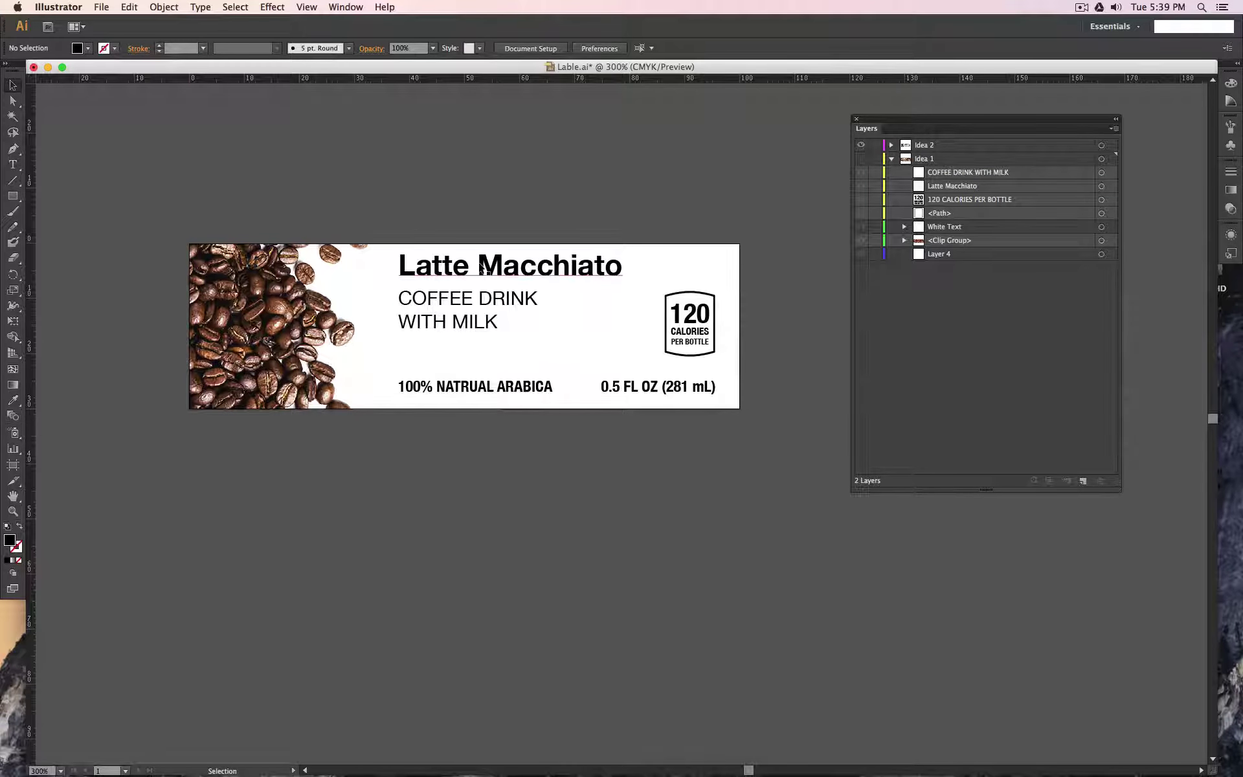
pyautogui.click(860, 159)
pyautogui.click(861, 145)
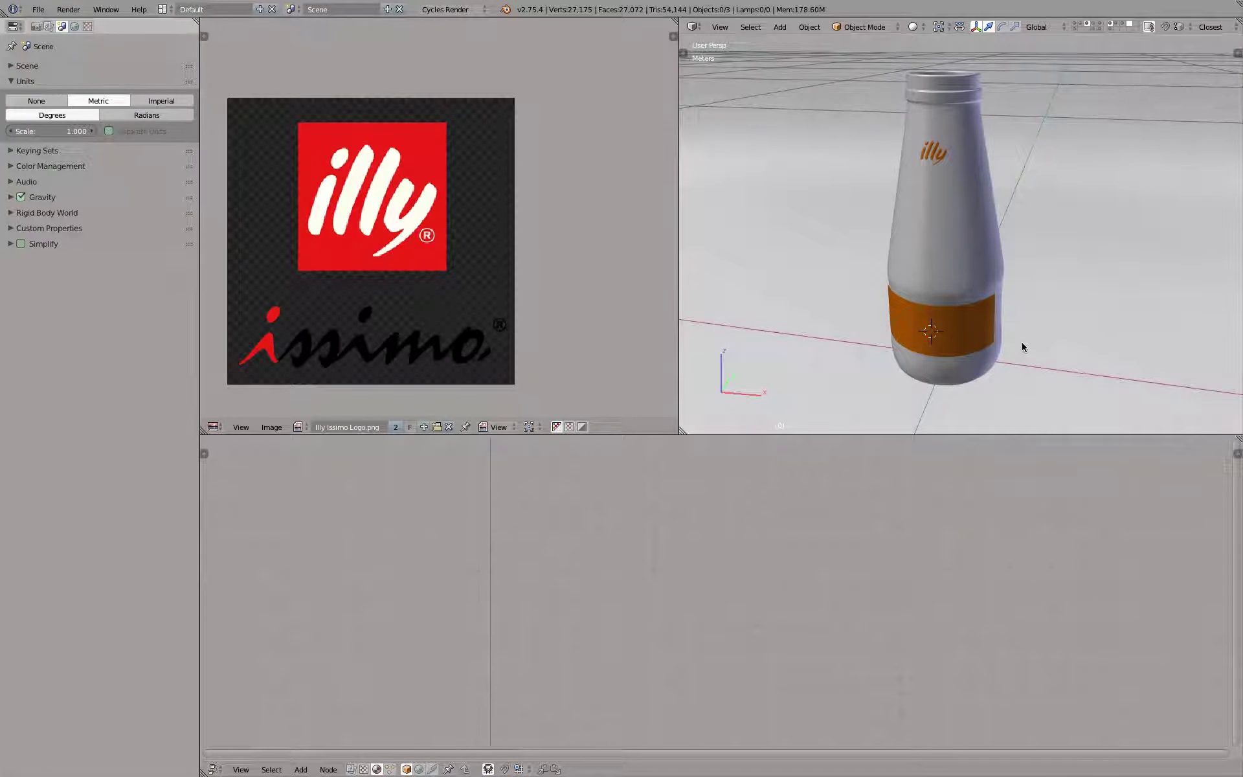
# Select the orange label, snap the 3D cursor to it, and switch to an empty layer
pyautogui.rightClick(971, 329)
pyautogui.hotkey('shift', 'z')
pyautogui.moveTo(1014, 341)
pyautogui.mouseDown(button='middle')
pyautogui.moveTo(1150, 322)
pyautogui.moveTo(1070, 320)
pyautogui.mouseUp(button='middle')
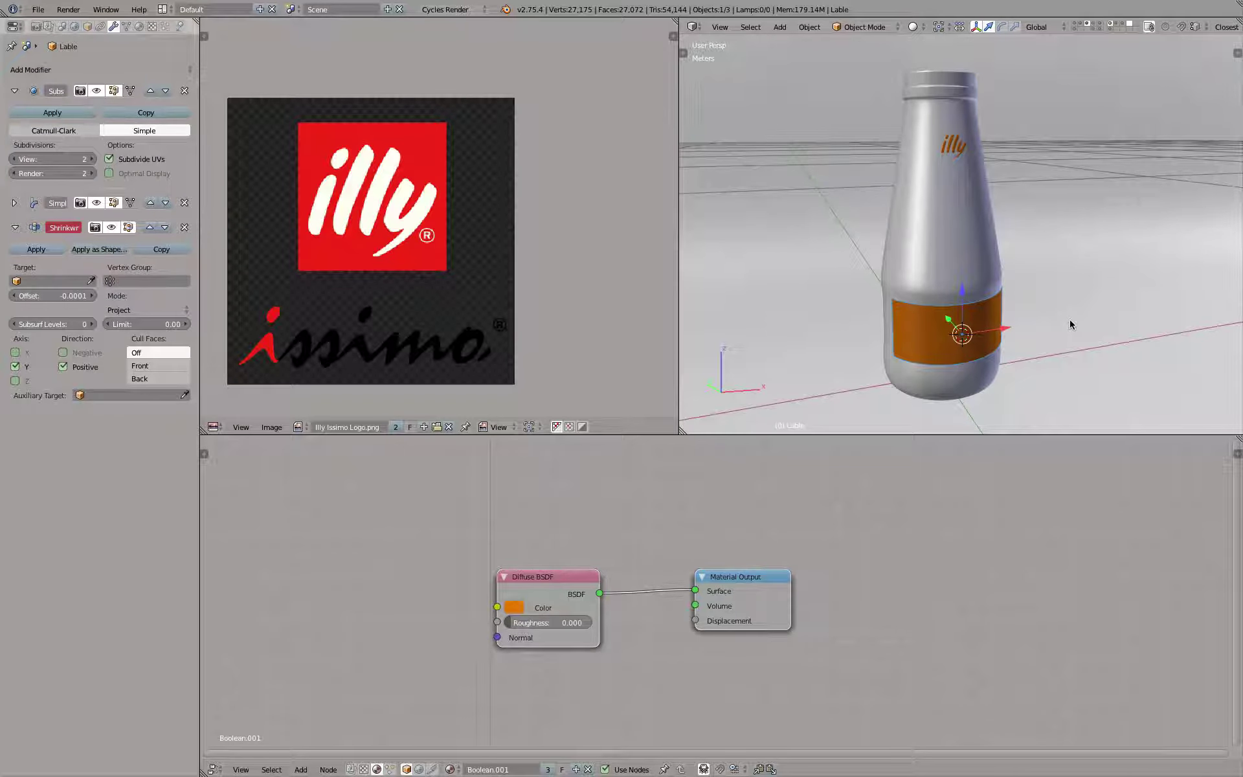
pyautogui.hotkey('shift', 's')
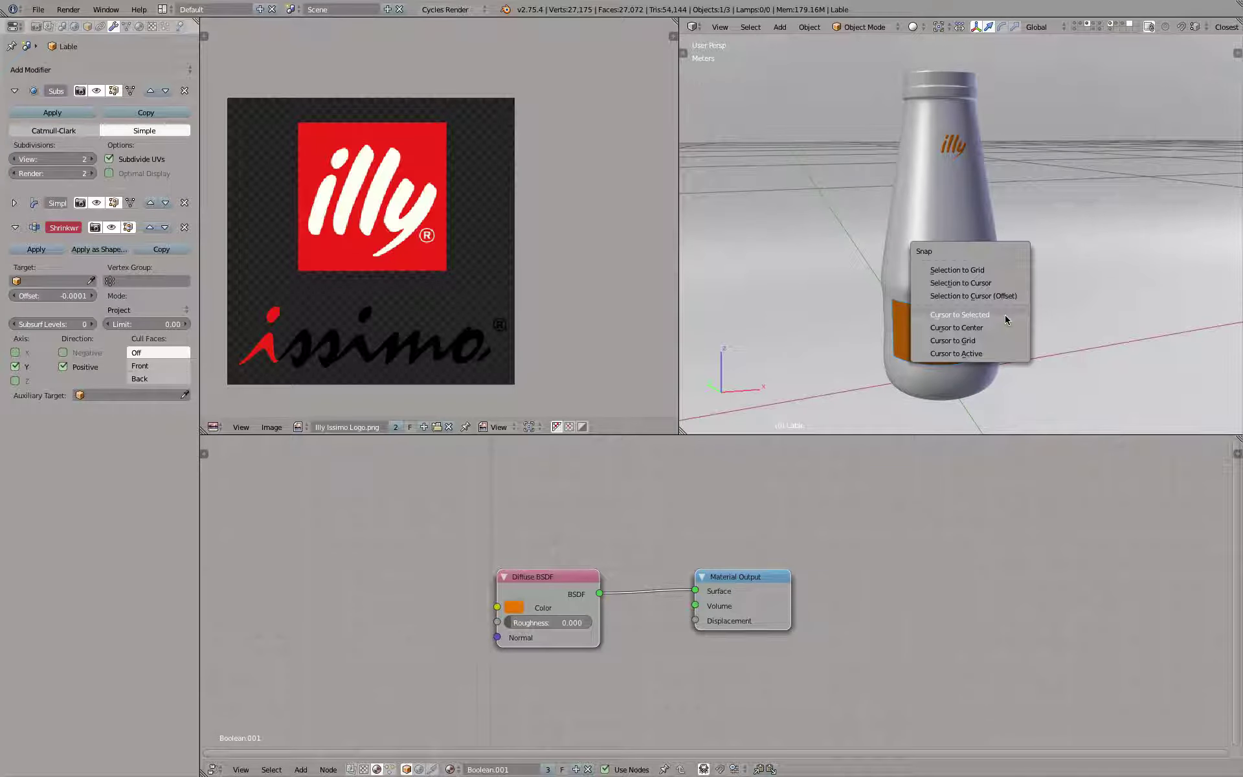
pyautogui.click(1005, 315)
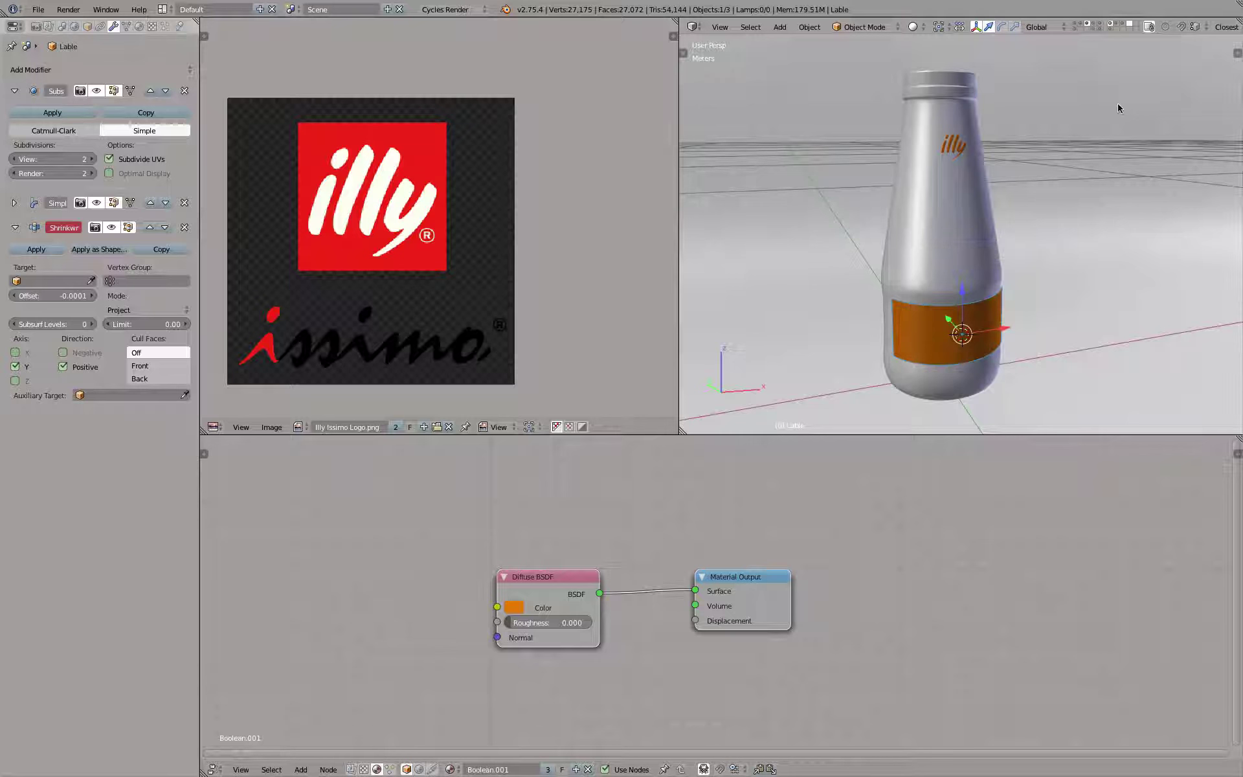
pyautogui.click(1131, 26)
# Add a plane at the label's centre, then switch to Illustrator
pyautogui.hotkey('shift', 'a')
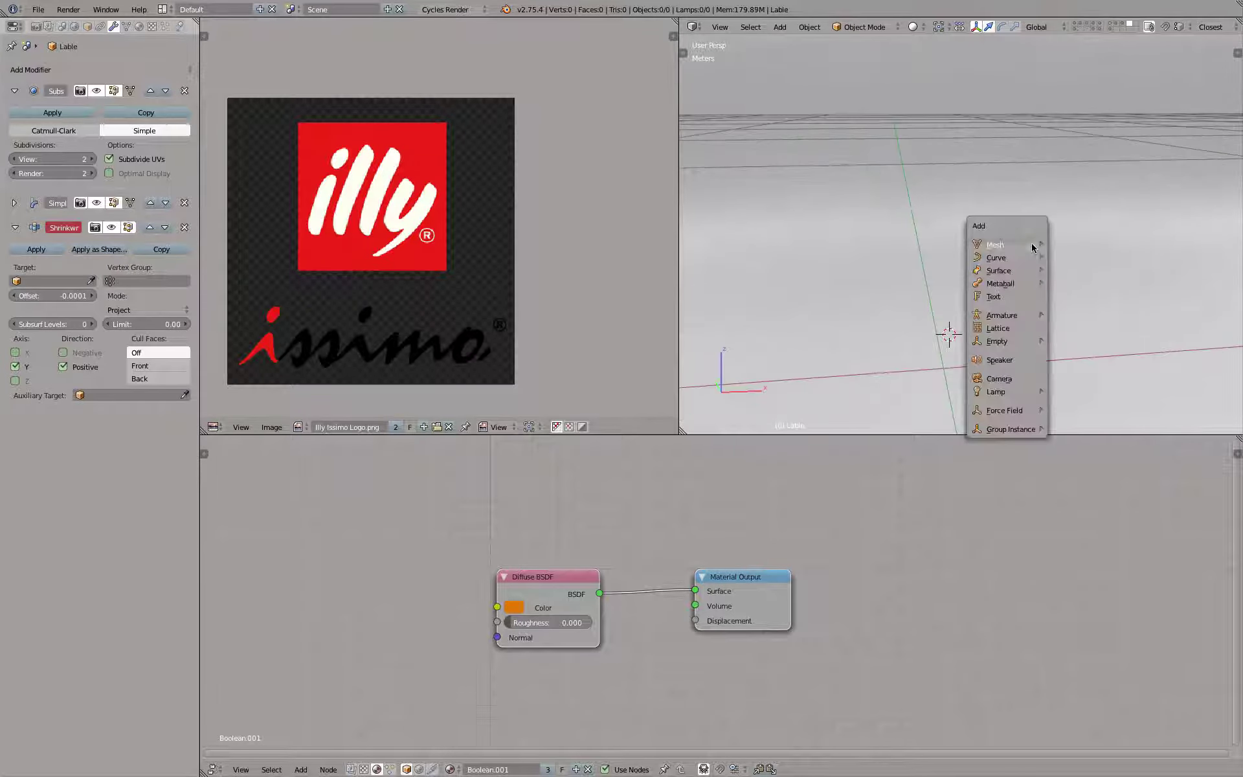
pyautogui.moveTo(1031, 246)
pyautogui.click(1070, 246)
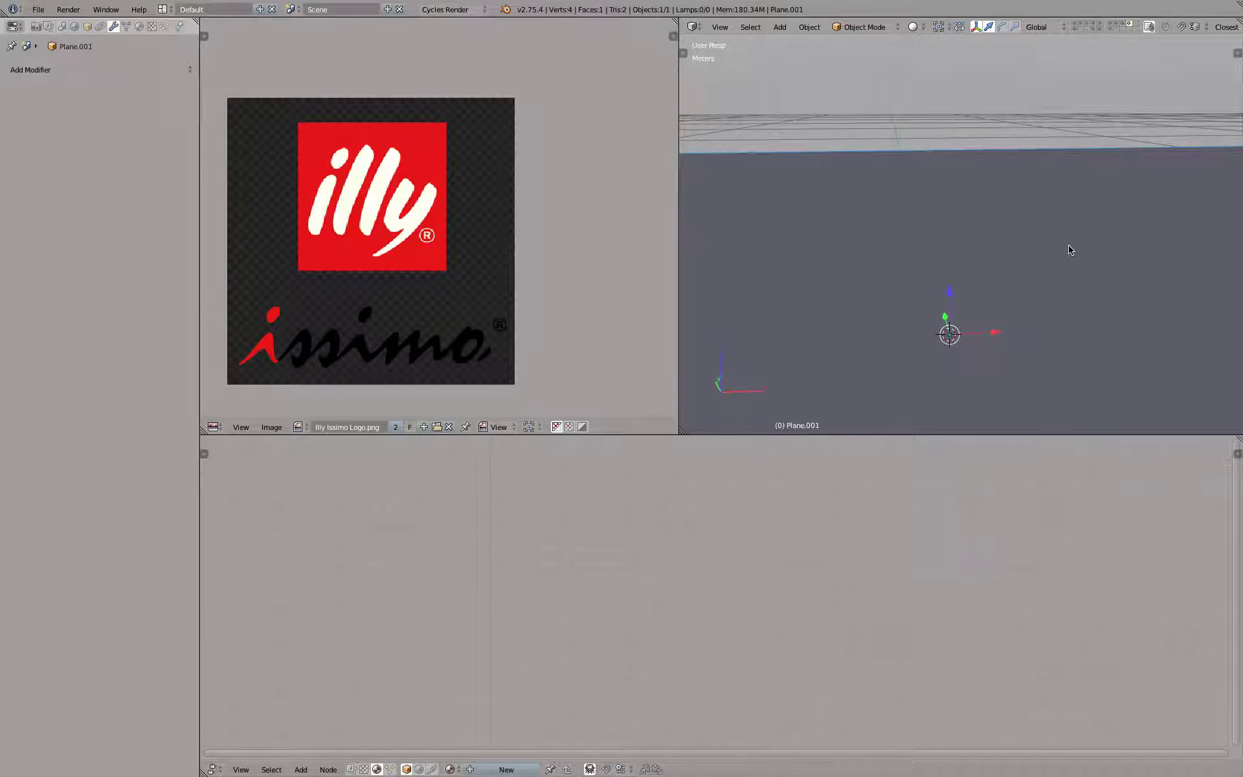
pyautogui.press('super+Tab')
pyautogui.press('super+Tab')
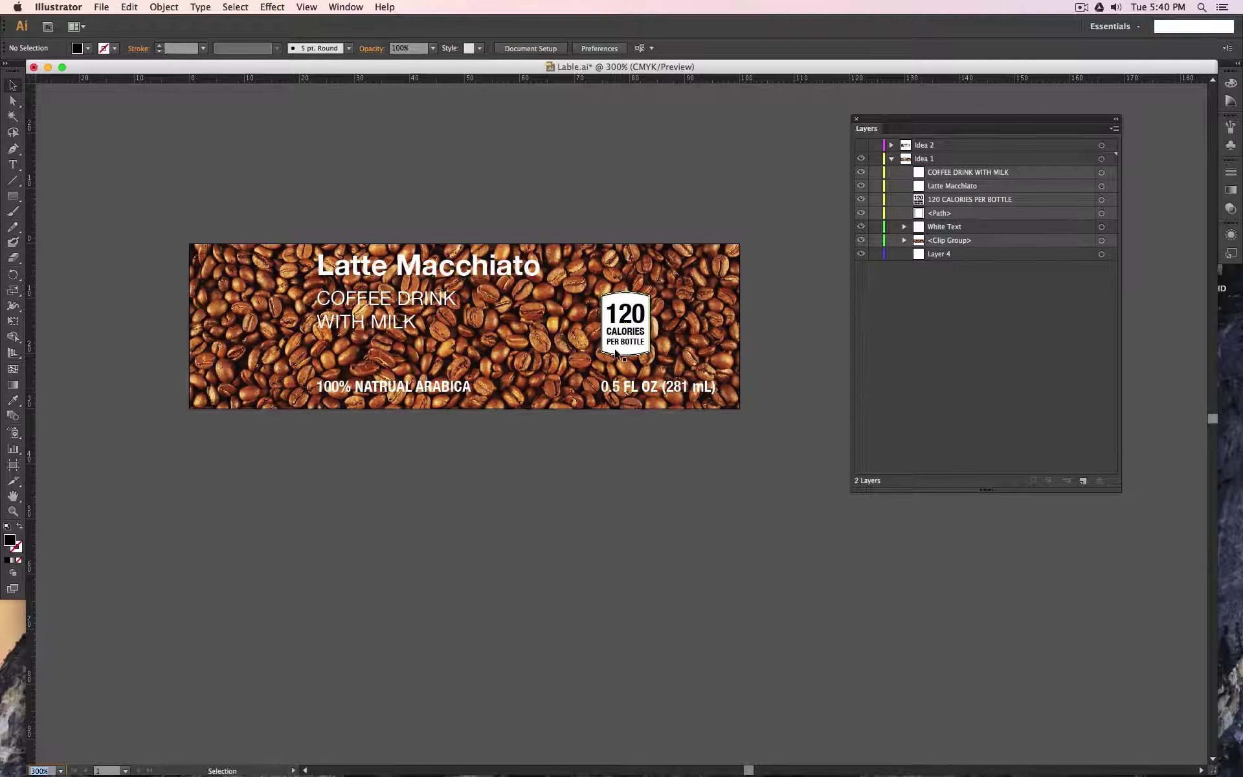
# Compare Idea 1 and Idea 2 in preview, keep Idea 1, and check the 100 × 30 mm artboard
pyautogui.click(861, 159)
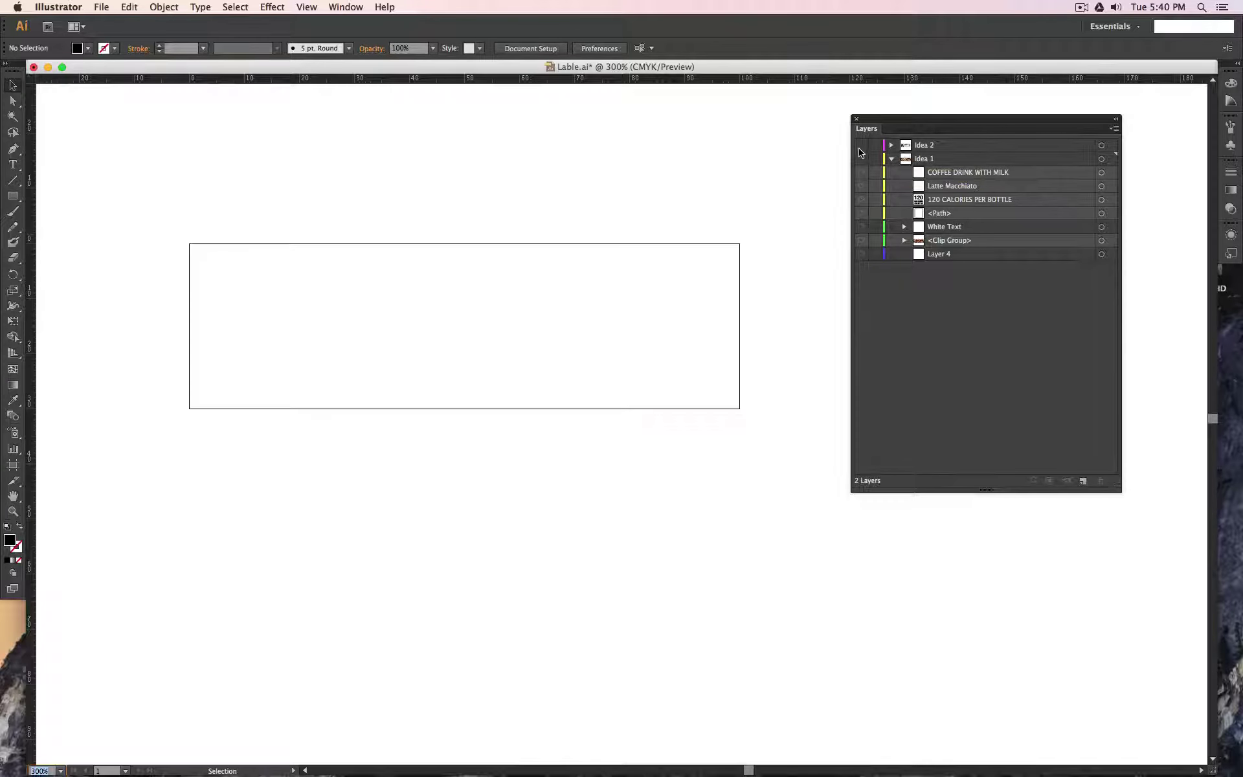
pyautogui.click(860, 145)
pyautogui.press('super+y')
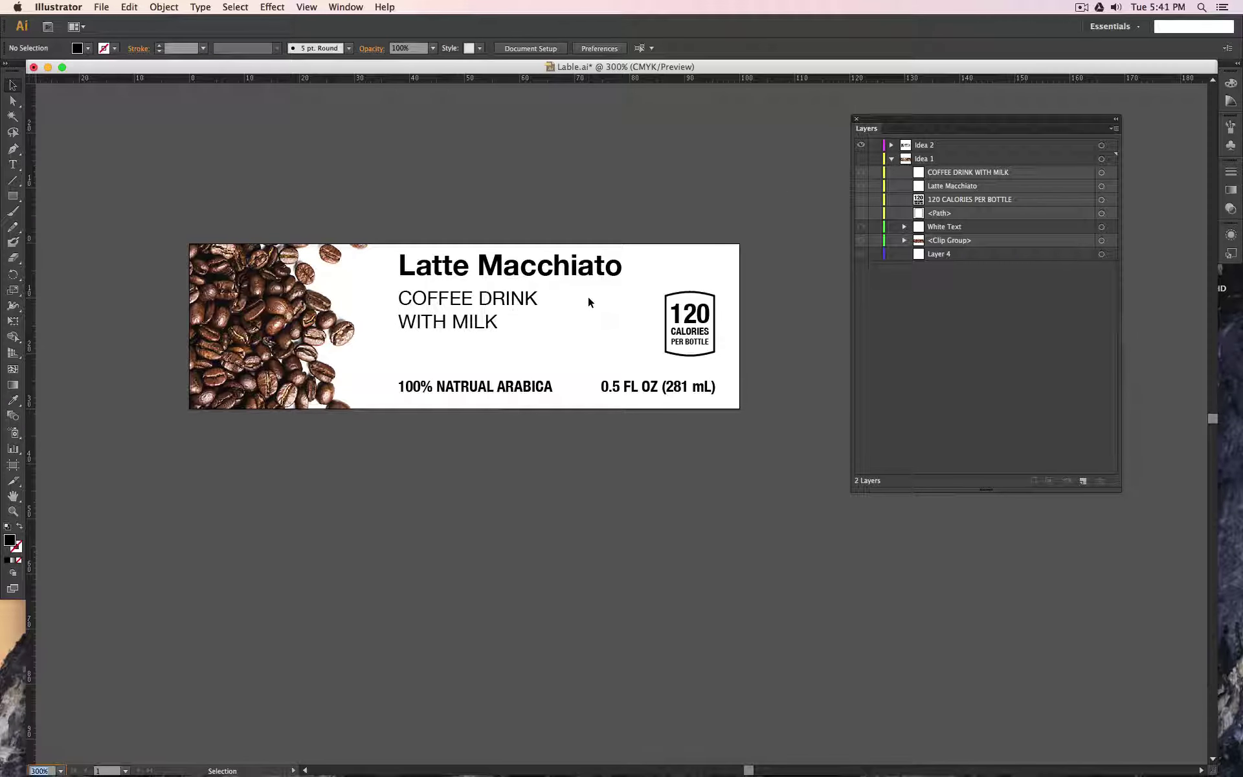
pyautogui.keyDown('alt'); pyautogui.click(862, 160); pyautogui.keyUp('alt')
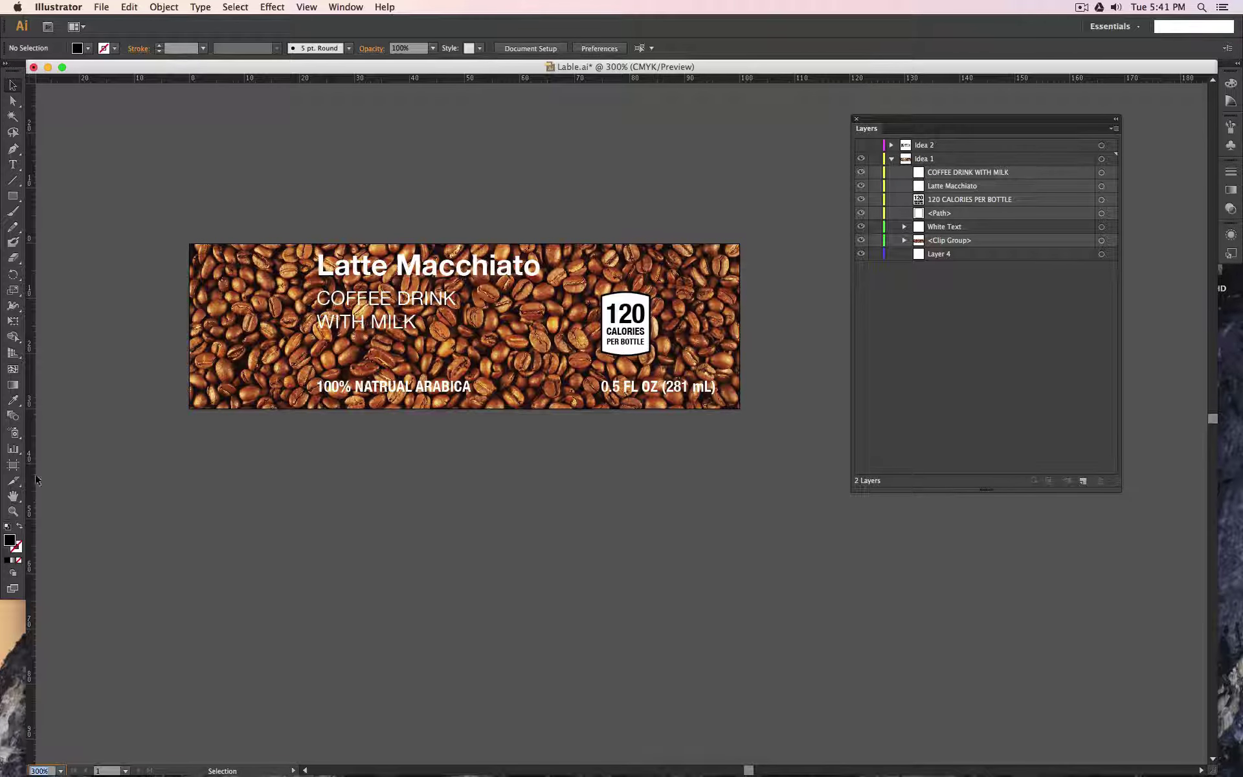
pyautogui.click(13, 464)
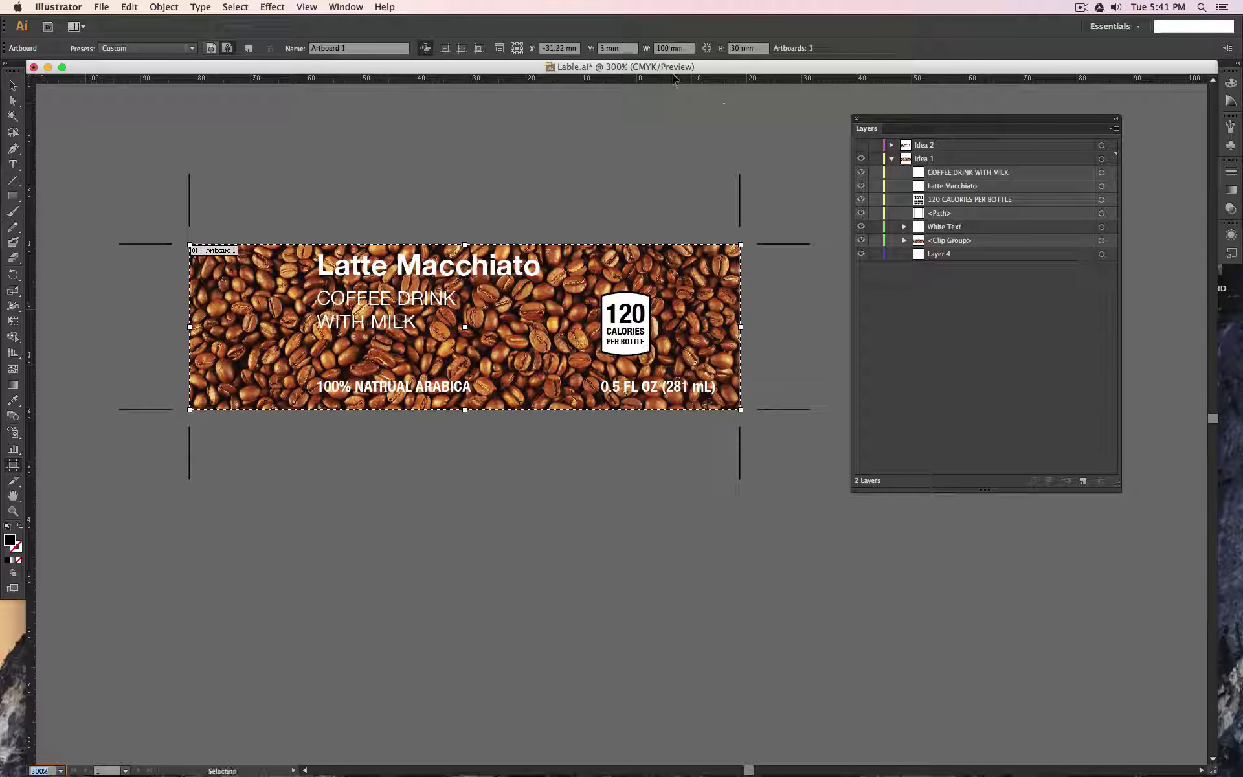
pyautogui.press('super+Tab')
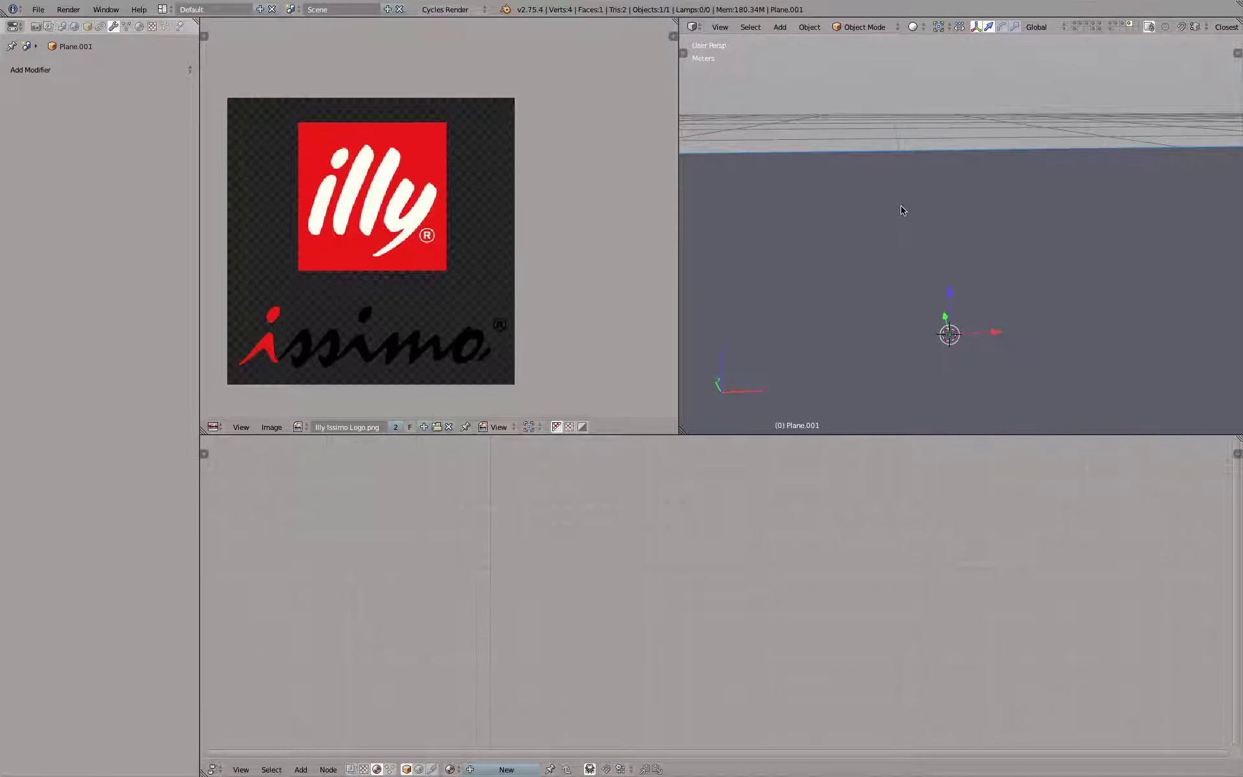
# Set the plane's dimensions to X 10 cm and Y 3 cm in the N panel
pyautogui.press('n')
pyautogui.scroll(-5, 1125, 274)
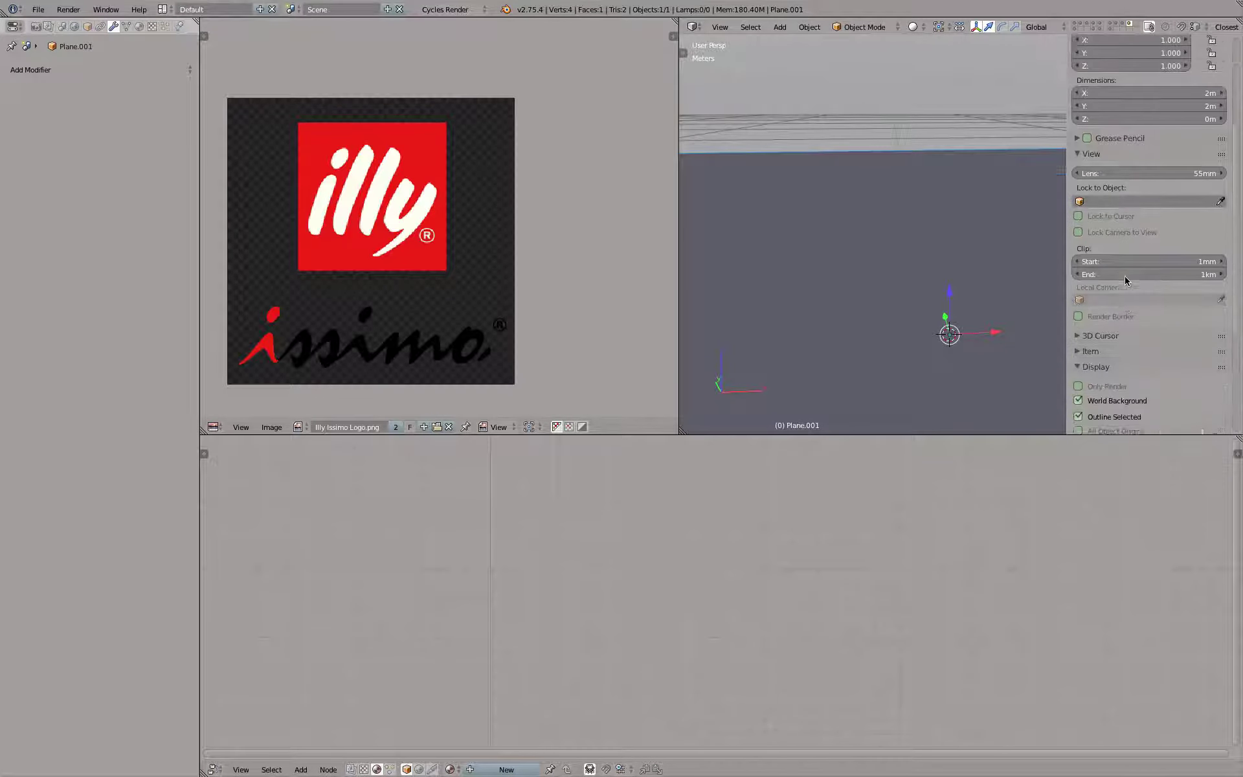
pyautogui.scroll(5, 1124, 274)
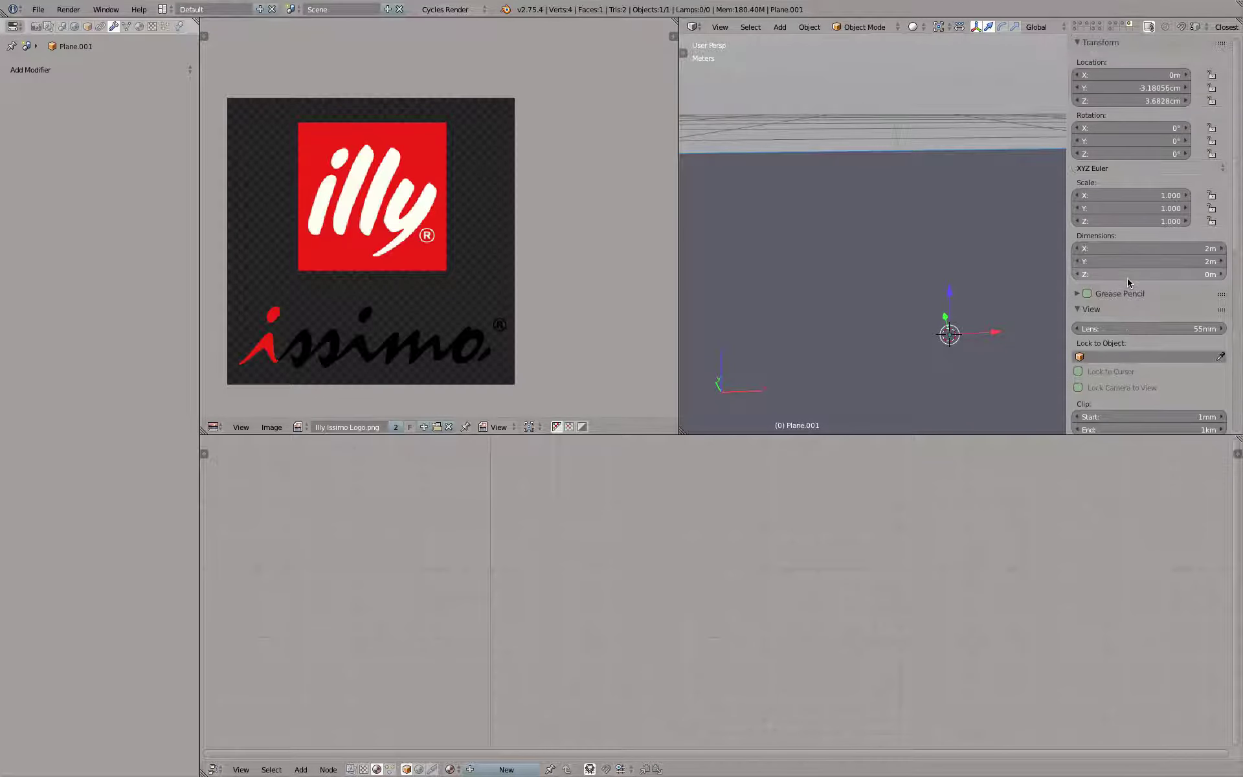
pyautogui.click(1110, 249)
pyautogui.write('10cm')
pyautogui.press('Tab')
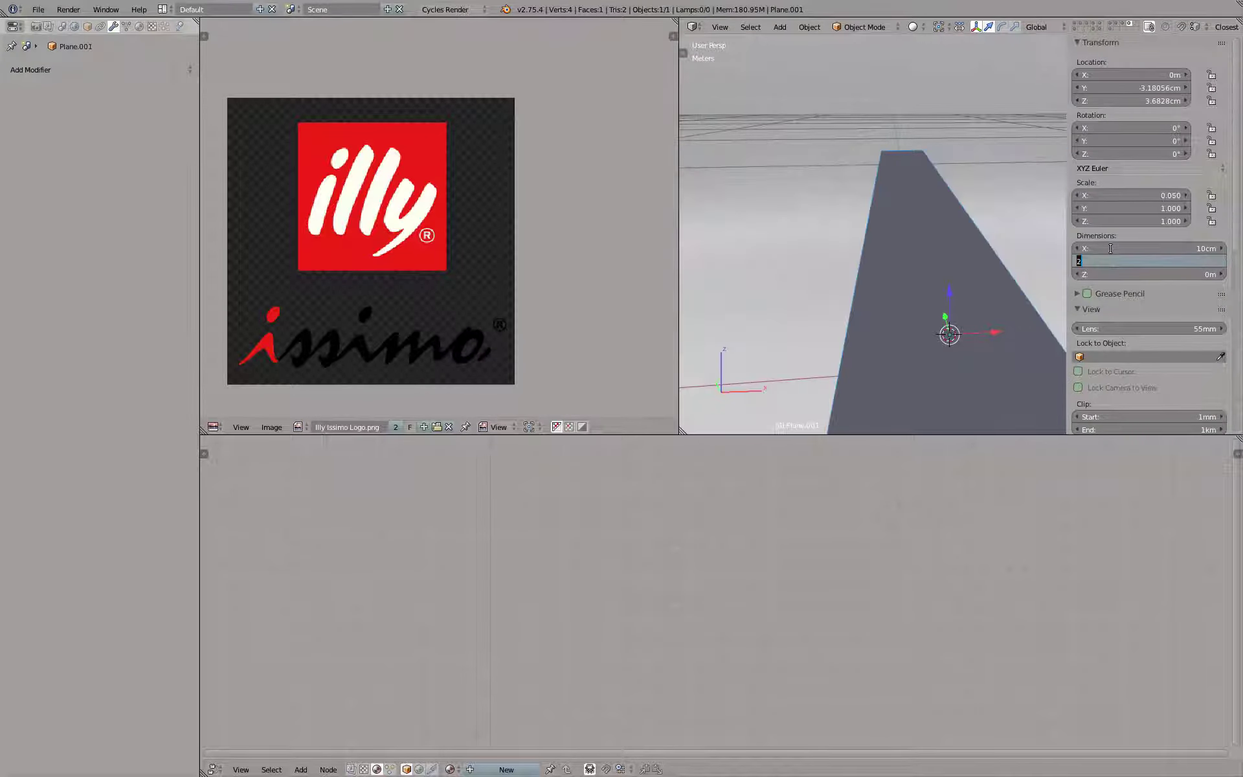
pyautogui.press('Return')
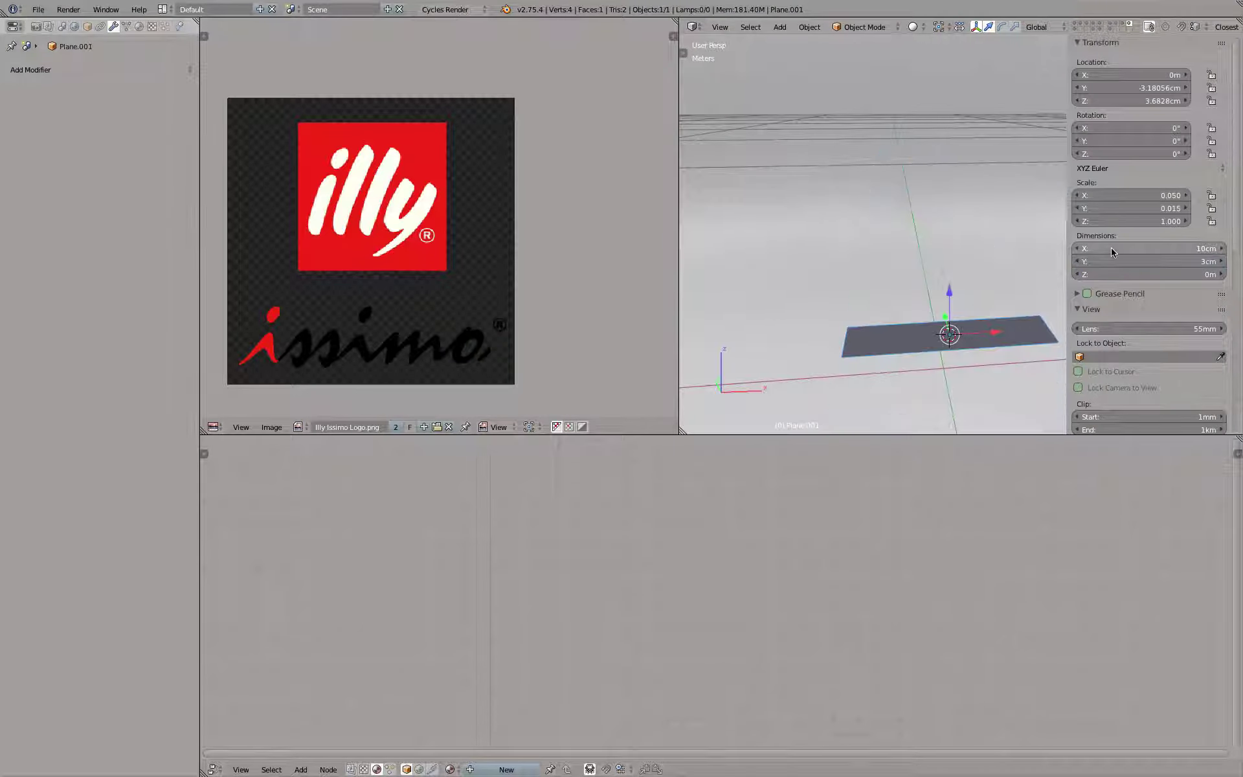
pyautogui.moveTo(962, 277); pyautogui.dragTo(886, 276, button='middle')
# Rotate the plane's mesh 90° about X in Edit Mode, then apply rotation and scale
pyautogui.press('Tab')
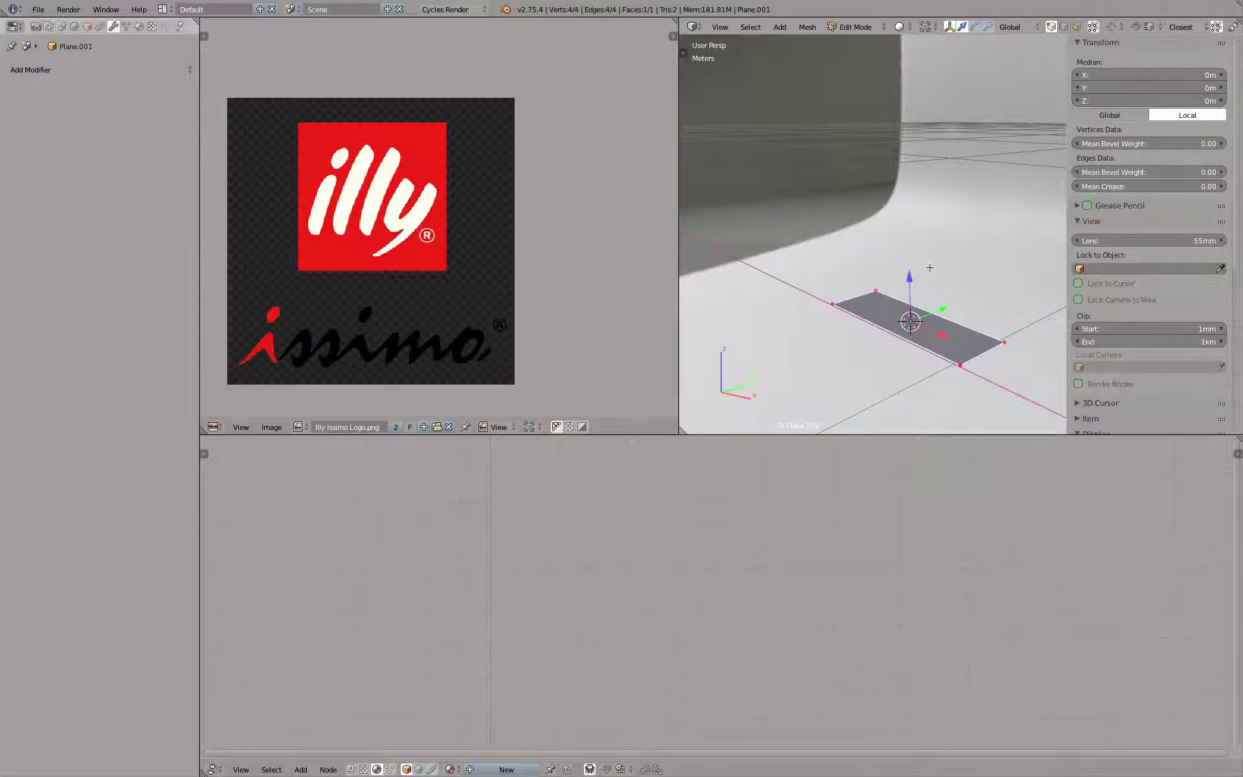
pyautogui.write('rx90')
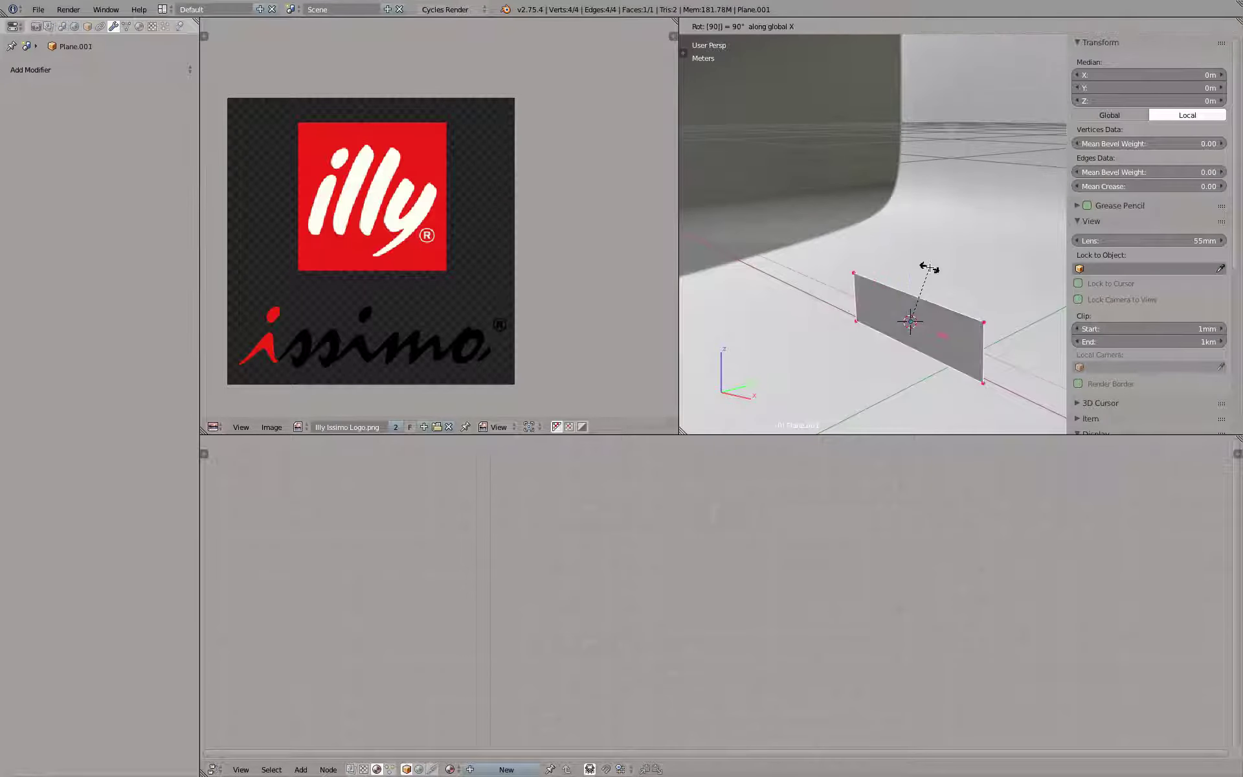
pyautogui.press('Return')
pyautogui.press('Tab')
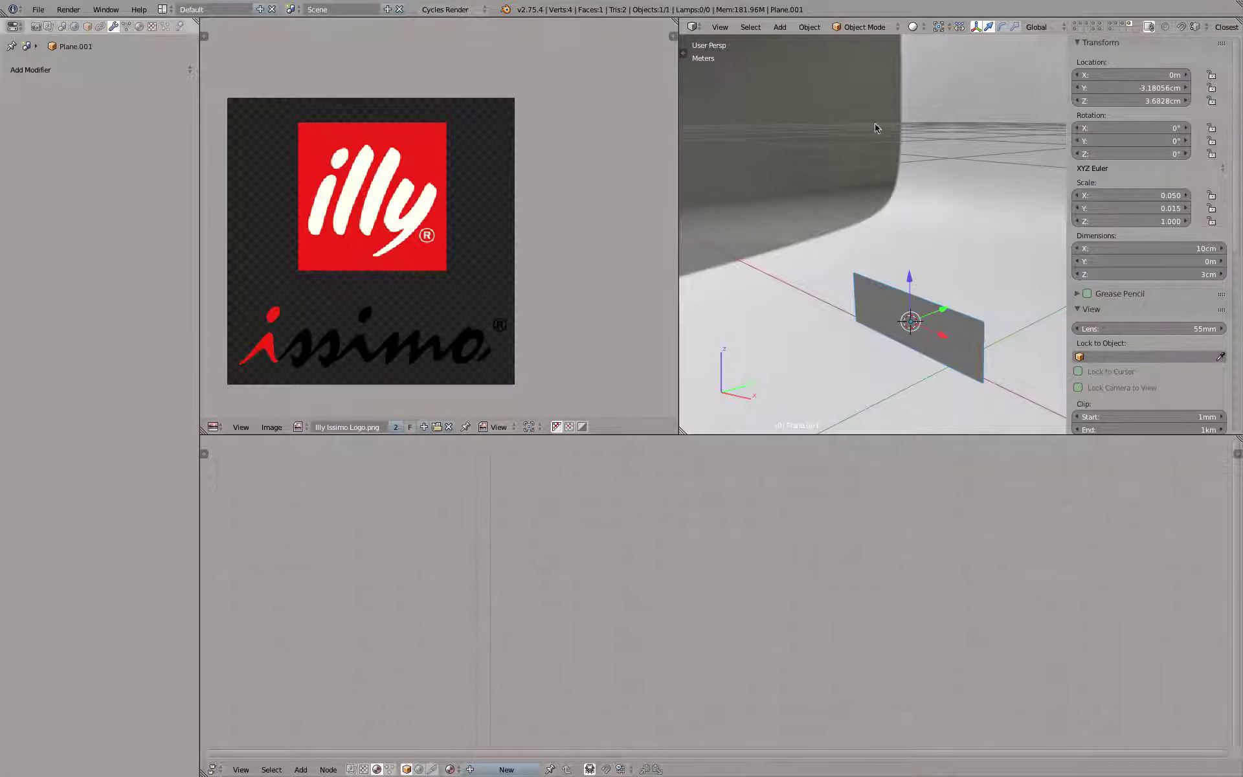
pyautogui.click(809, 27)
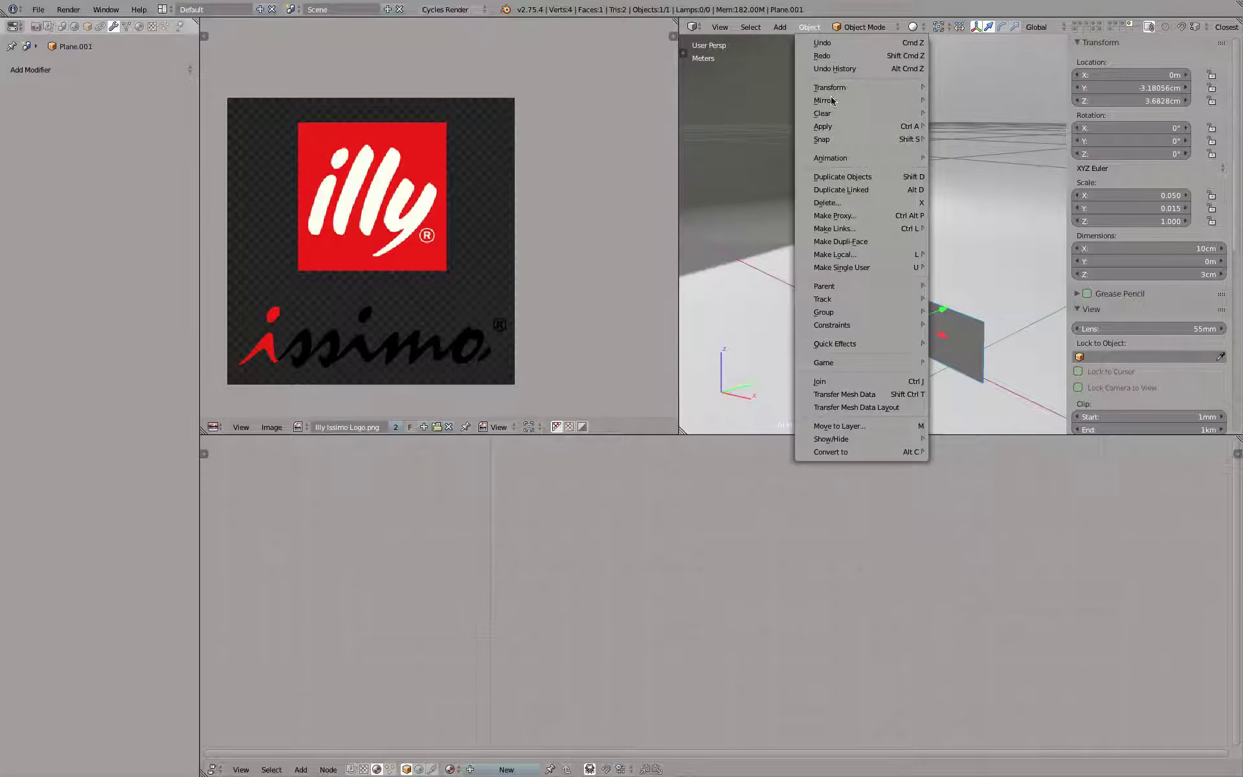
pyautogui.moveTo(835, 127)
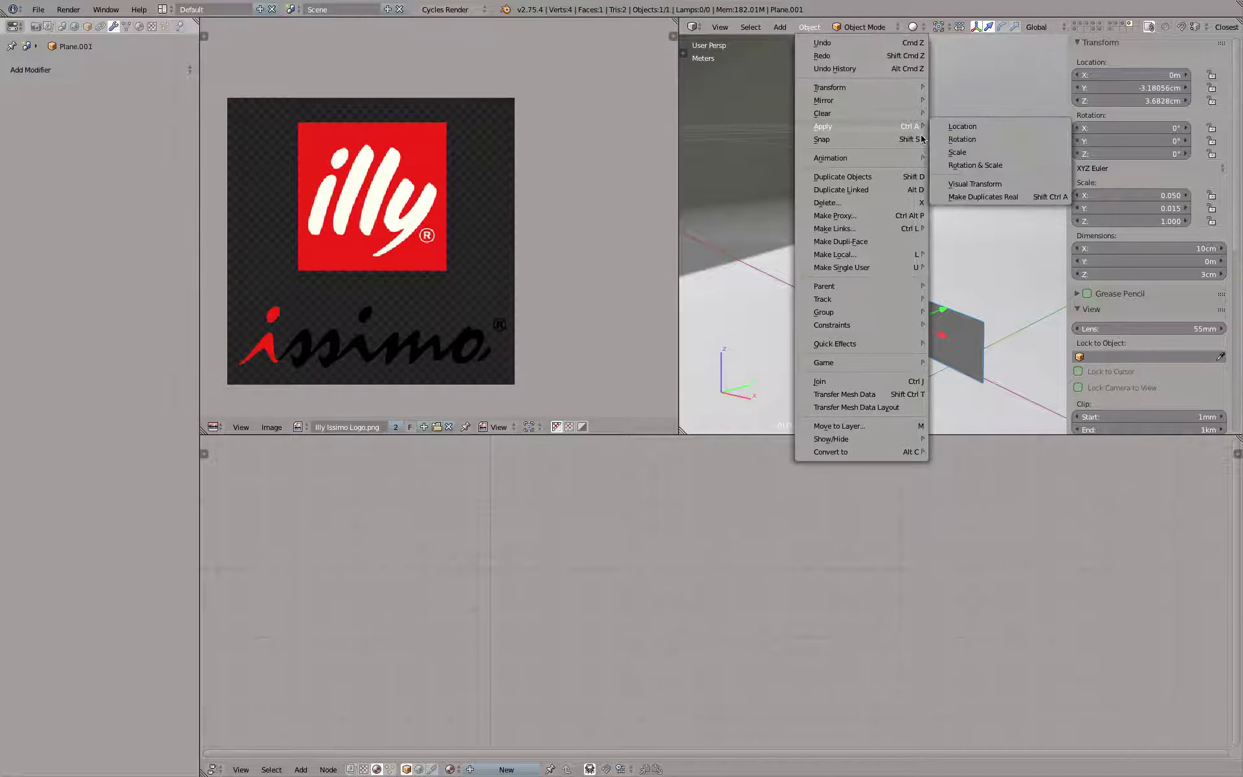
pyautogui.click(999, 160)
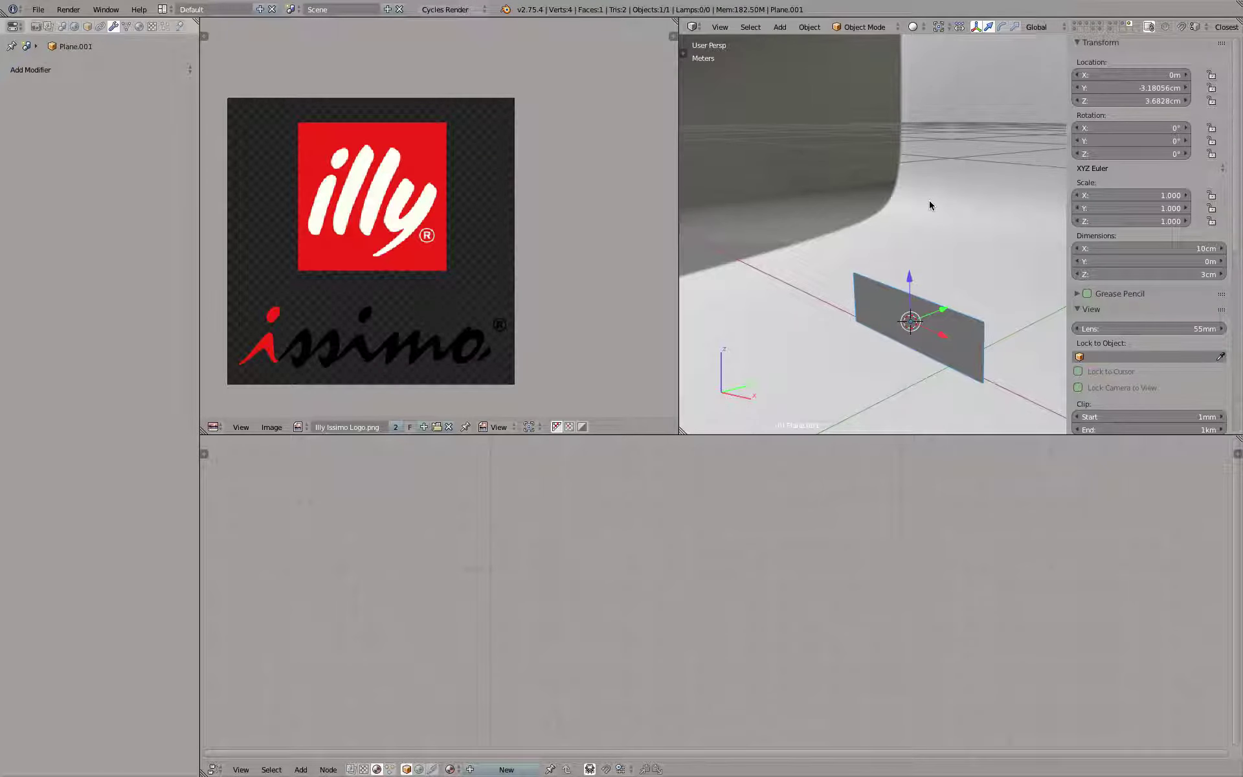
# Show the bottle's layer and give the plane a Simple Deform Bend of -27°
pyautogui.click(1090, 28)
pyautogui.moveTo(958, 194); pyautogui.dragTo(978, 224, button='middle')
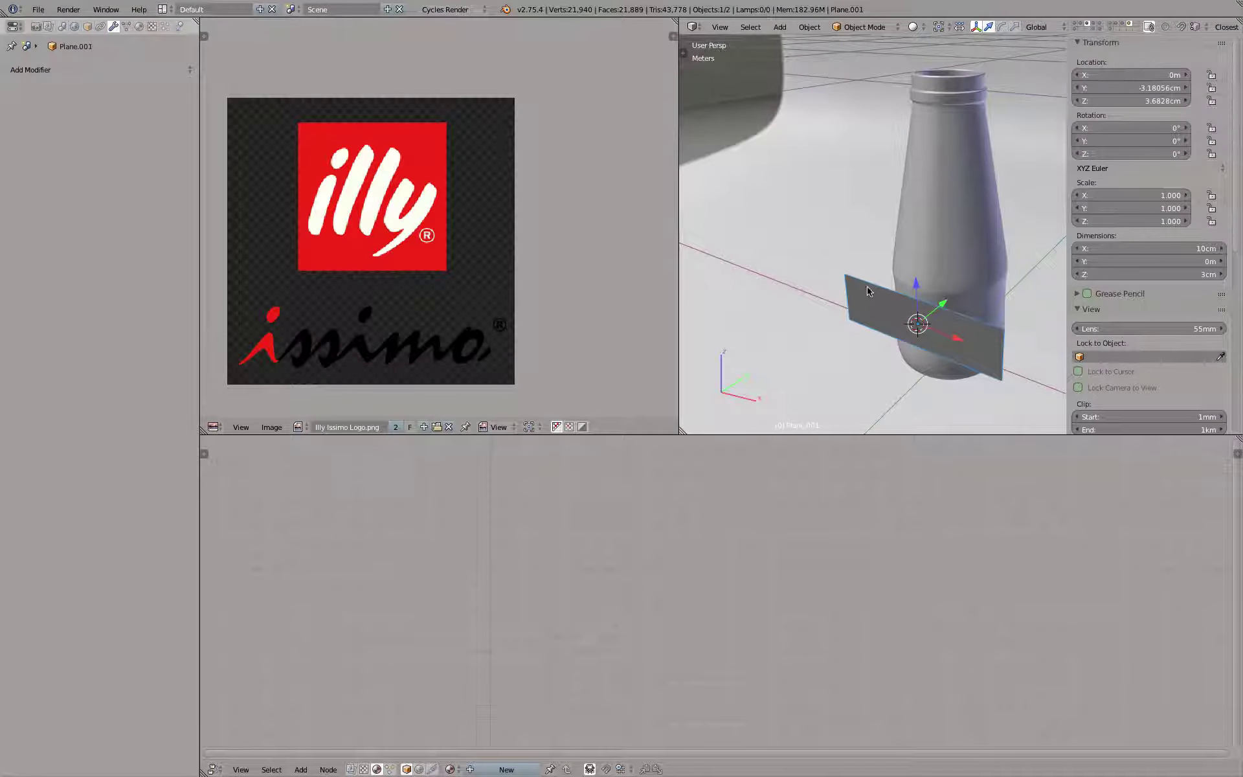
pyautogui.click(133, 70)
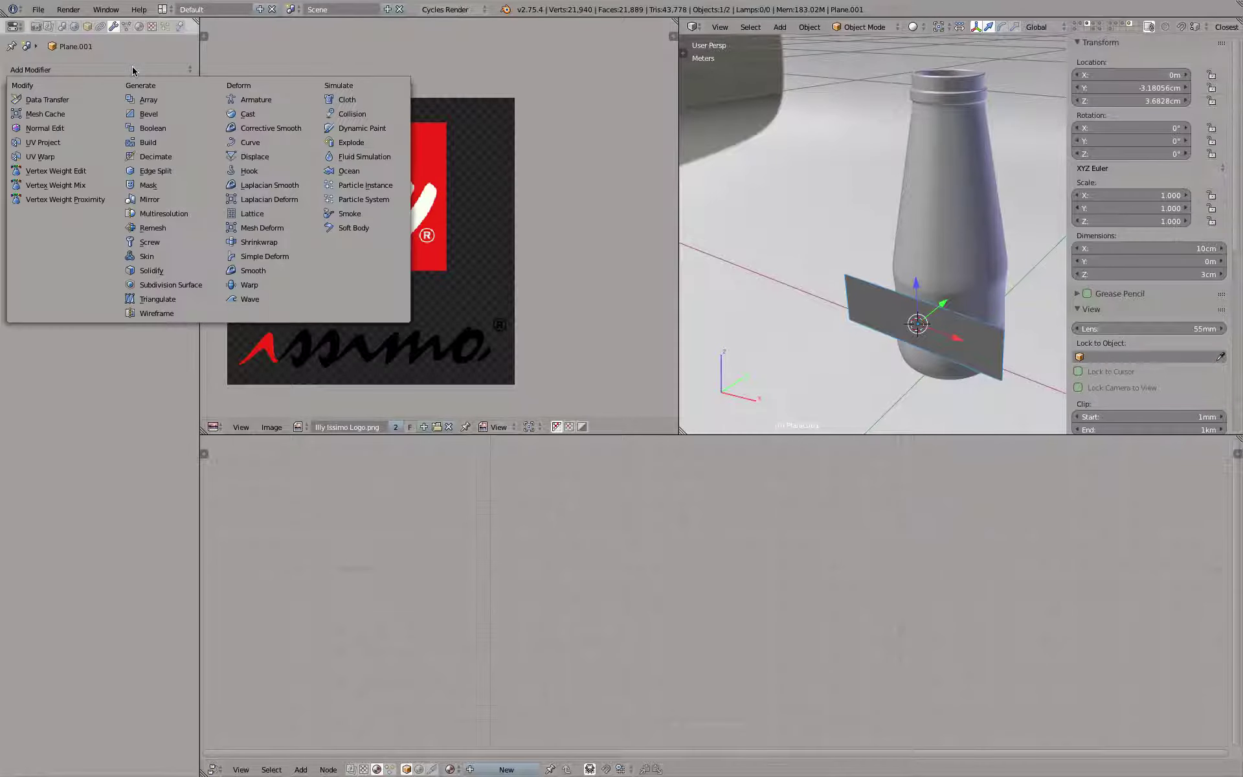
pyautogui.click(265, 256)
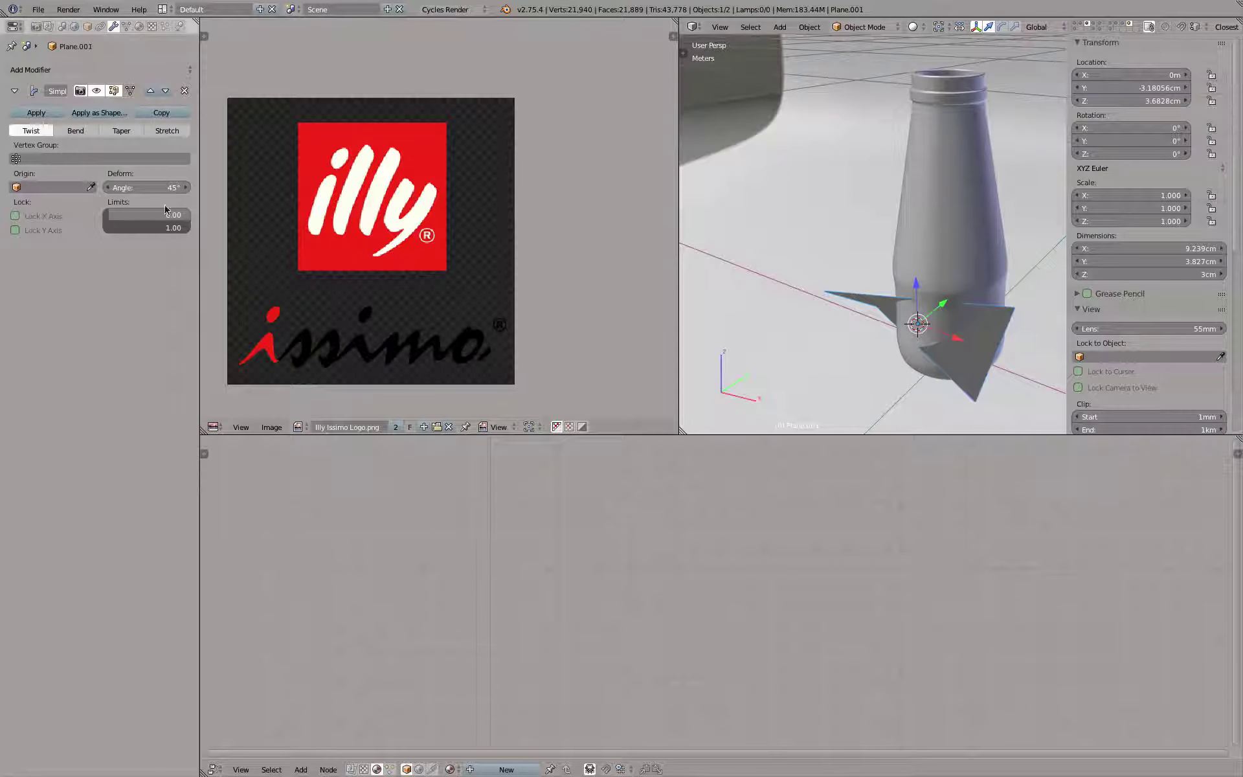
pyautogui.click(76, 131)
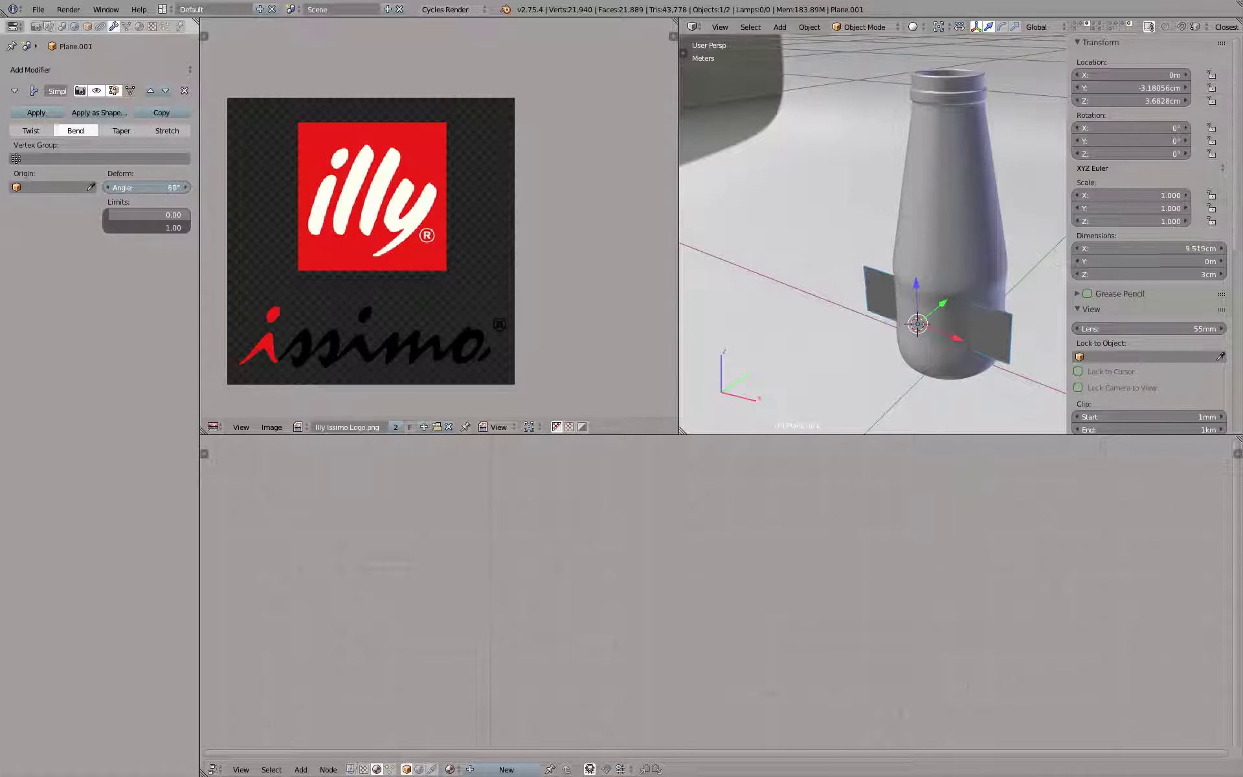
pyautogui.moveTo(145, 187); pyautogui.dragTo(110, 187)
pyautogui.press('Tab')
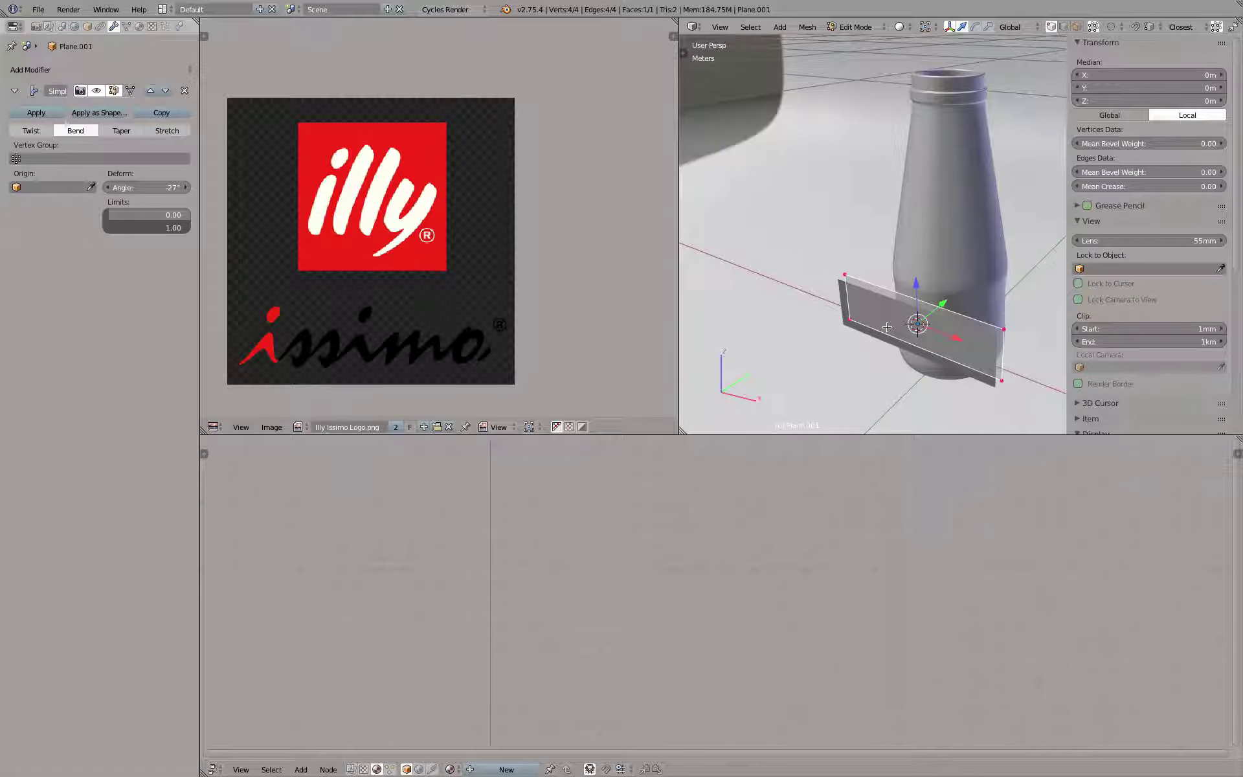
pyautogui.press('Tab')
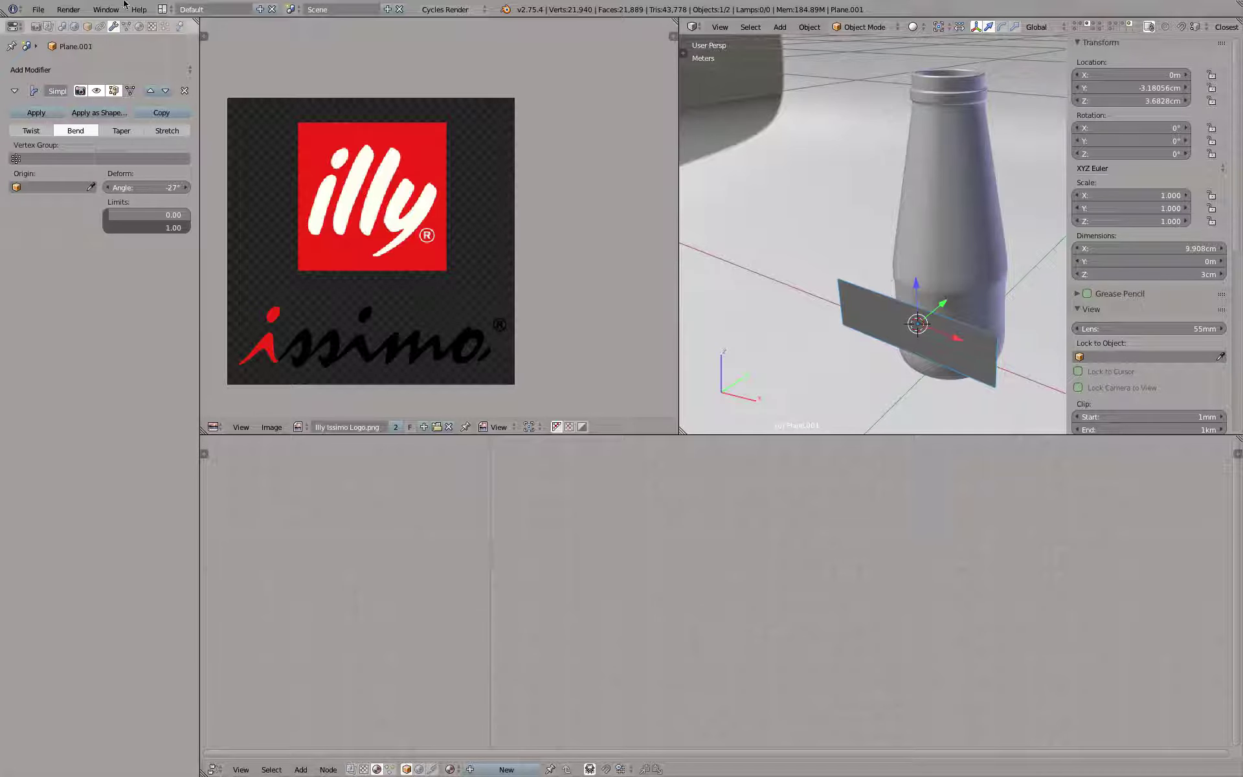
# Add a Simple Subdivision Surface above the bend, with 4 viewport levels
pyautogui.click(91, 70)
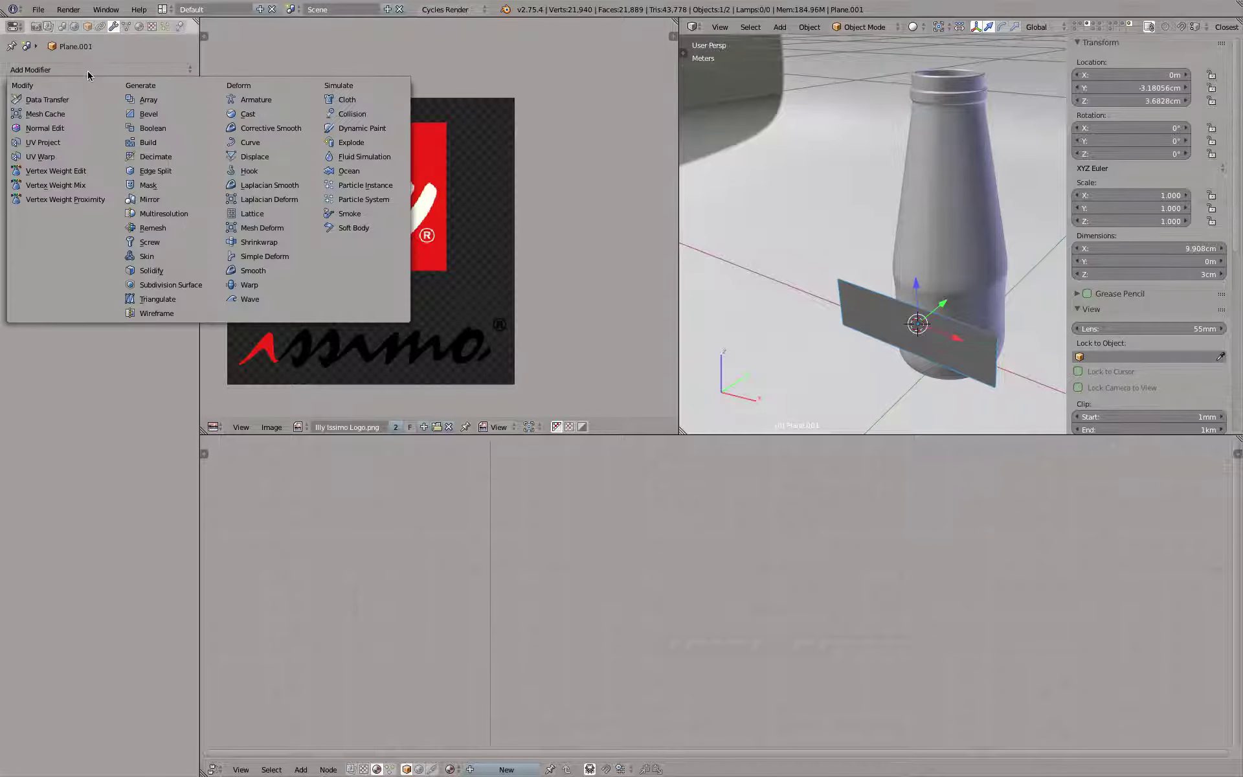
pyautogui.click(169, 285)
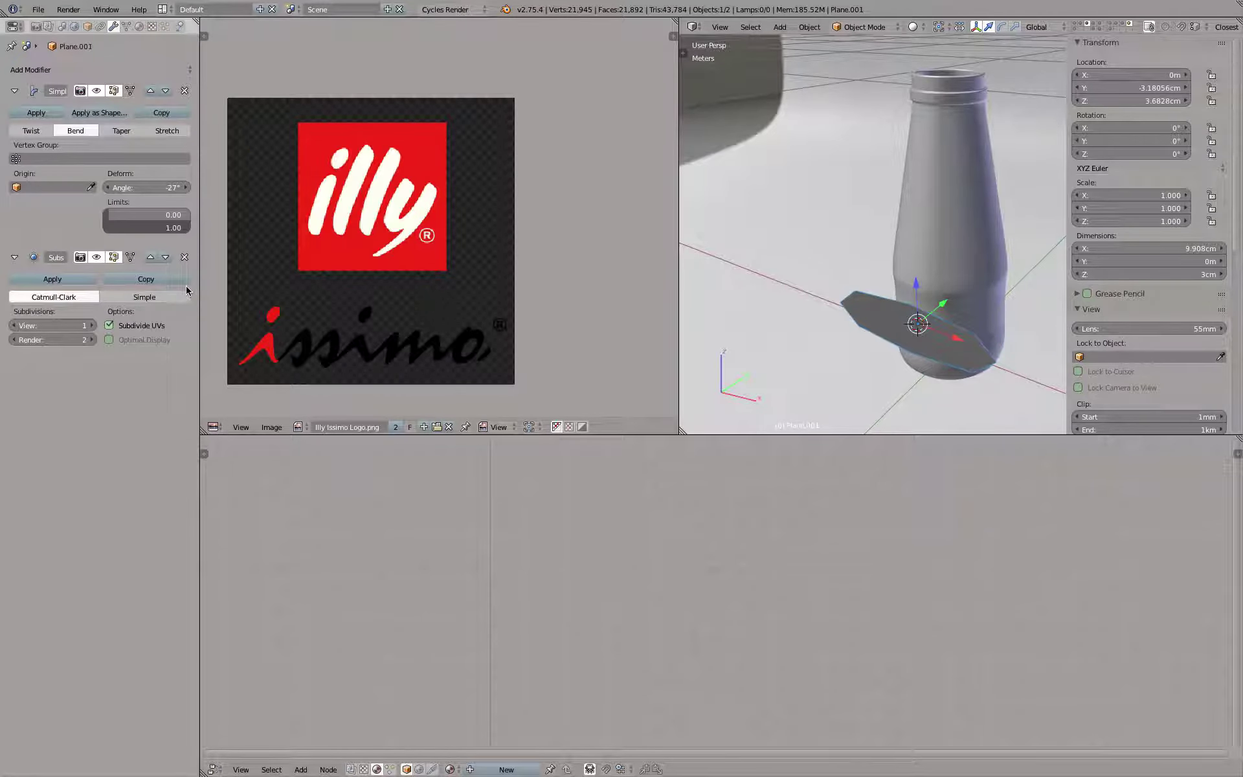
pyautogui.click(150, 258)
pyautogui.click(125, 131)
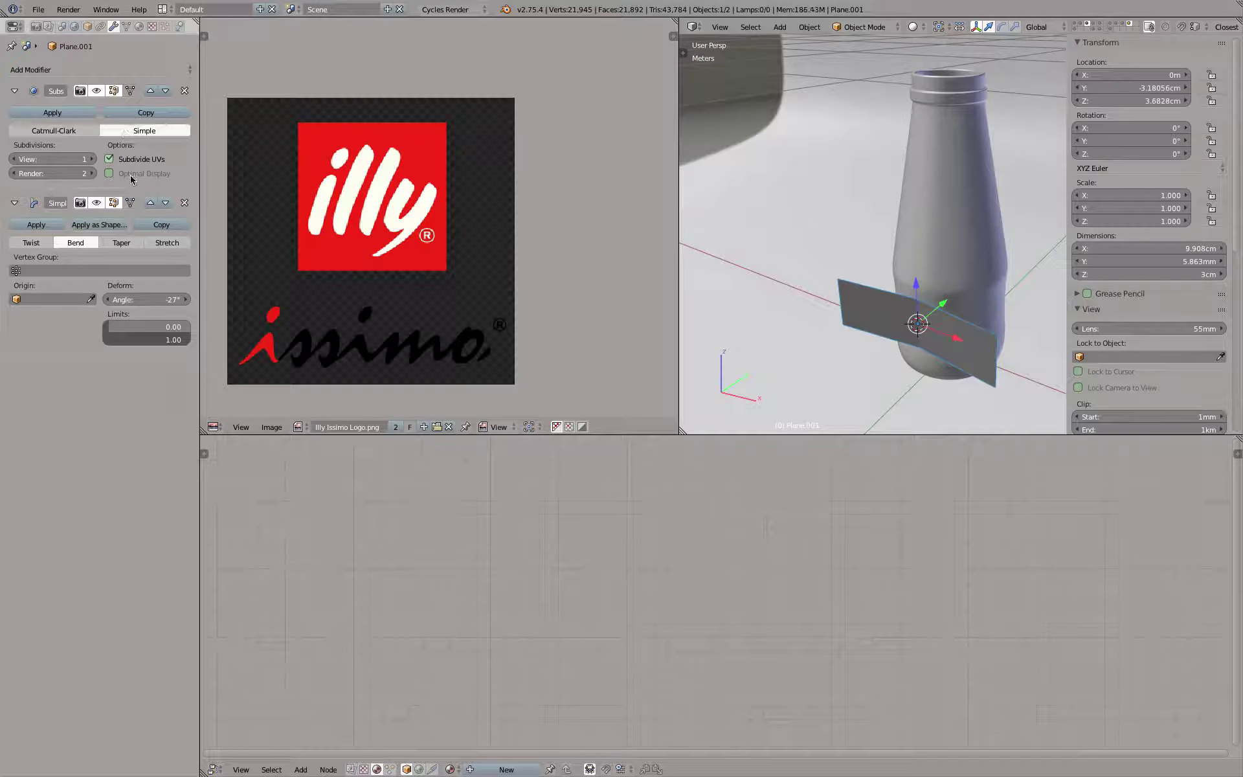
pyautogui.click(92, 159)
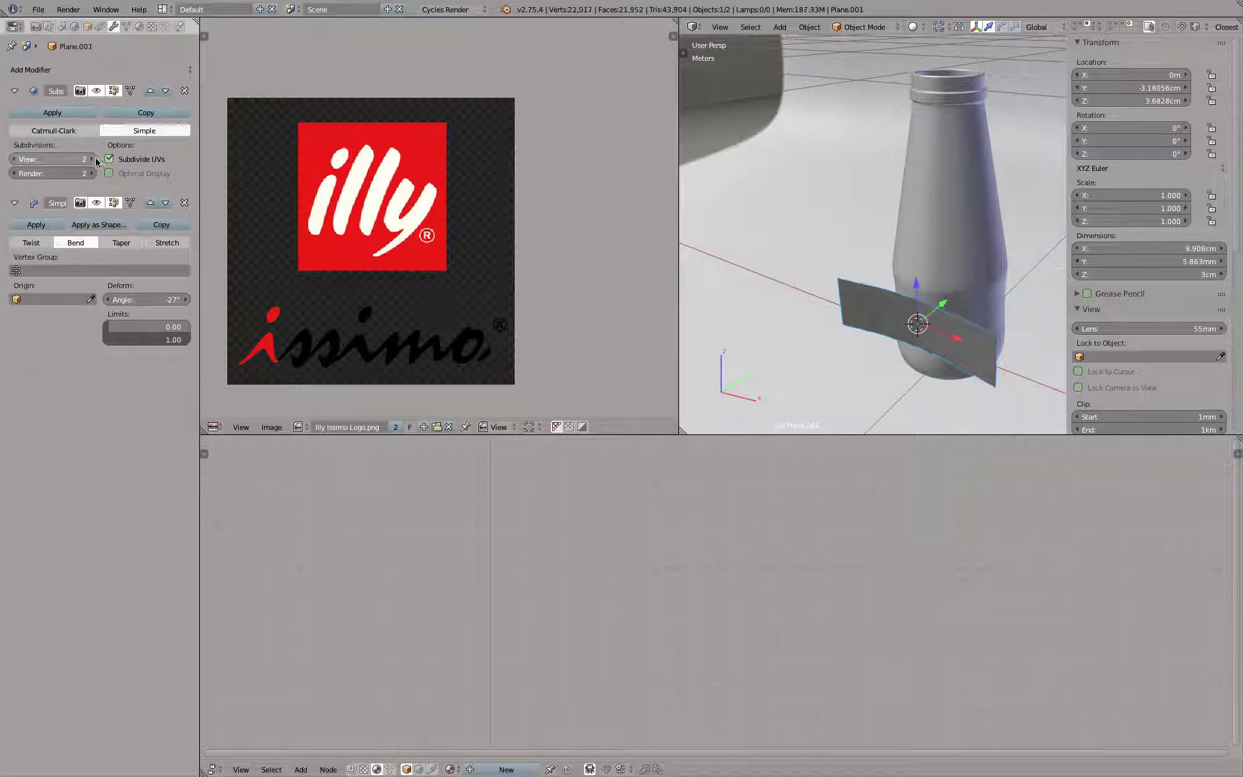
pyautogui.click(95, 157)
pyautogui.click(95, 157)
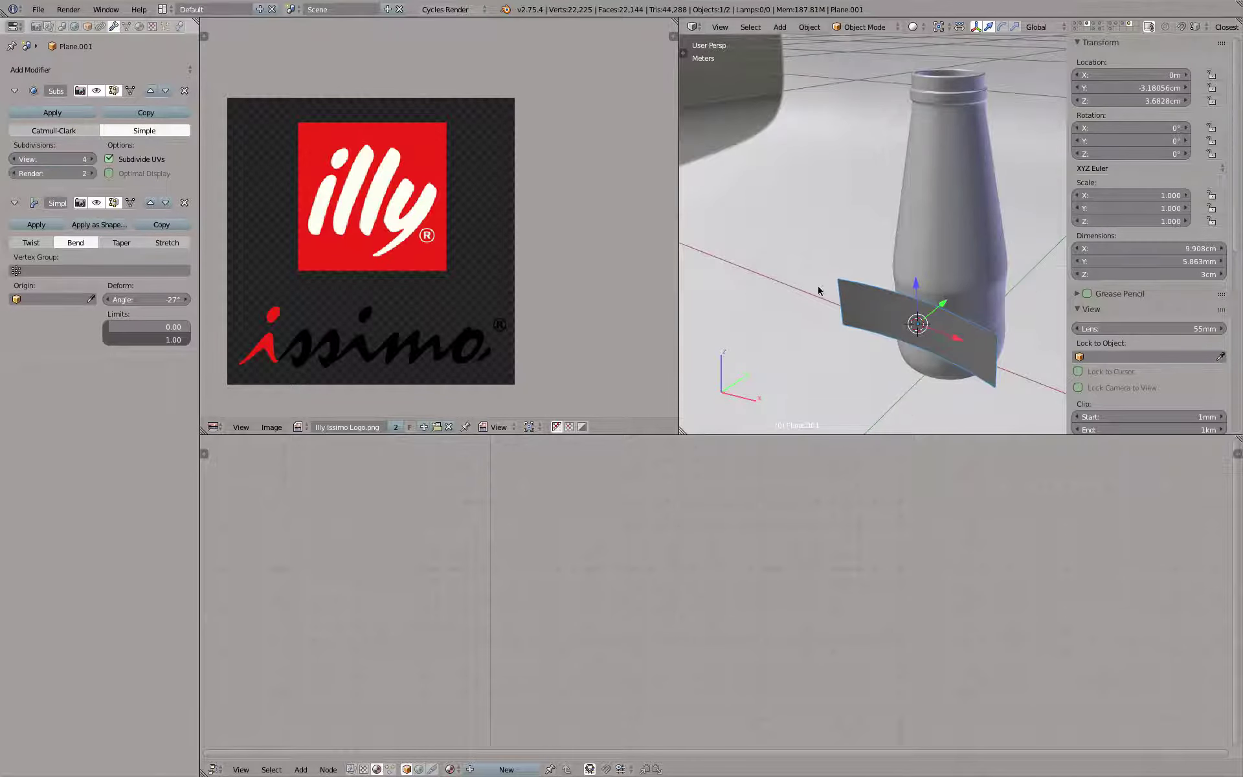
# Switch to rendered shading and increase the bend angle to 153°
pyautogui.scroll(2, 840, 320)
pyautogui.press('z')
pyautogui.scroll(-2, 841, 320)
pyautogui.hotkey('shift', 'z')
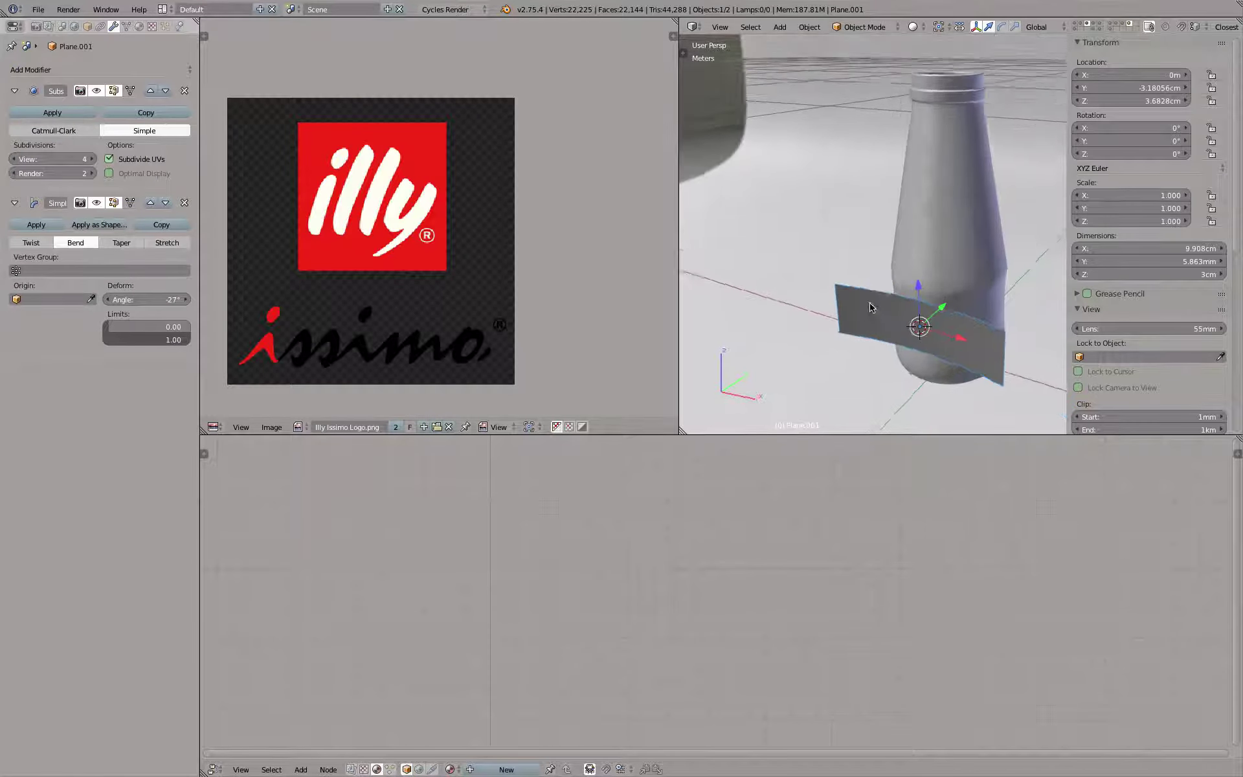
pyautogui.moveTo(841, 320)
pyautogui.mouseDown(button='middle')
pyautogui.moveTo(788, 242)
pyautogui.moveTo(710, 272)
pyautogui.moveTo(845, 324)
pyautogui.mouseUp(button='middle')
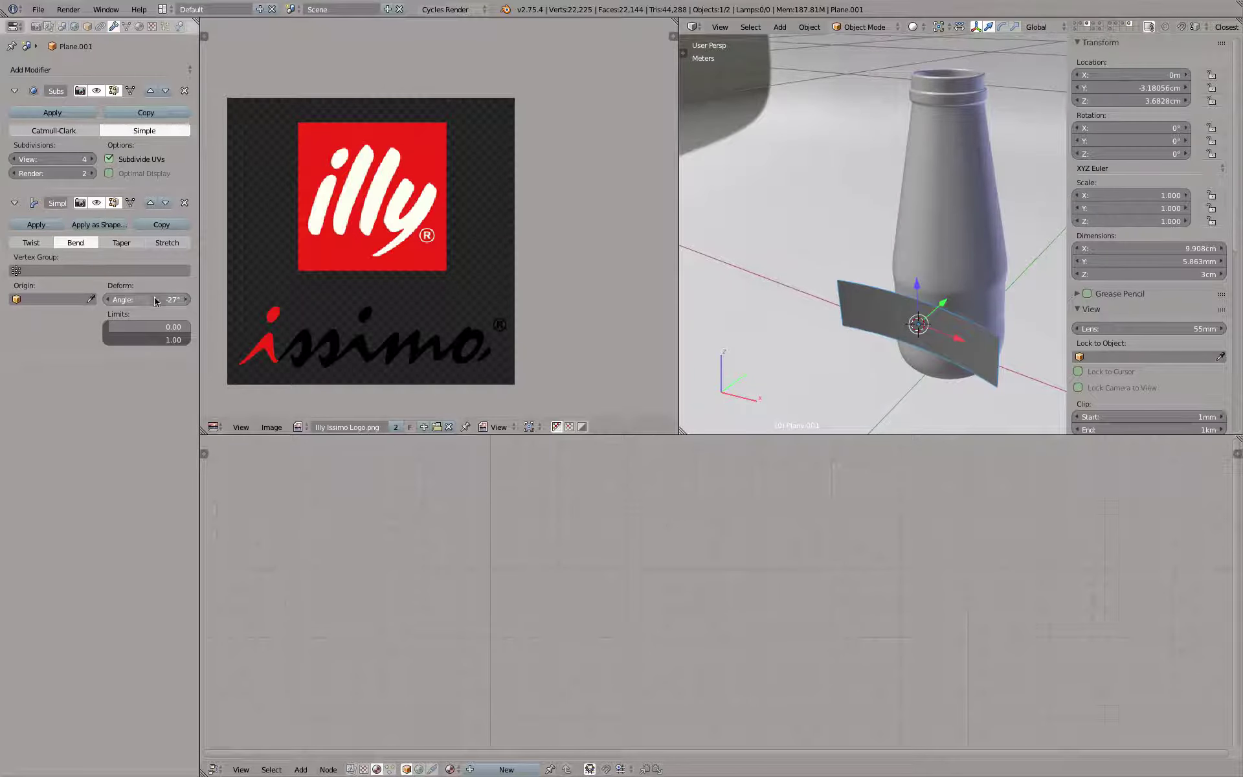
pyautogui.moveTo(146, 300); pyautogui.dragTo(314, 299)
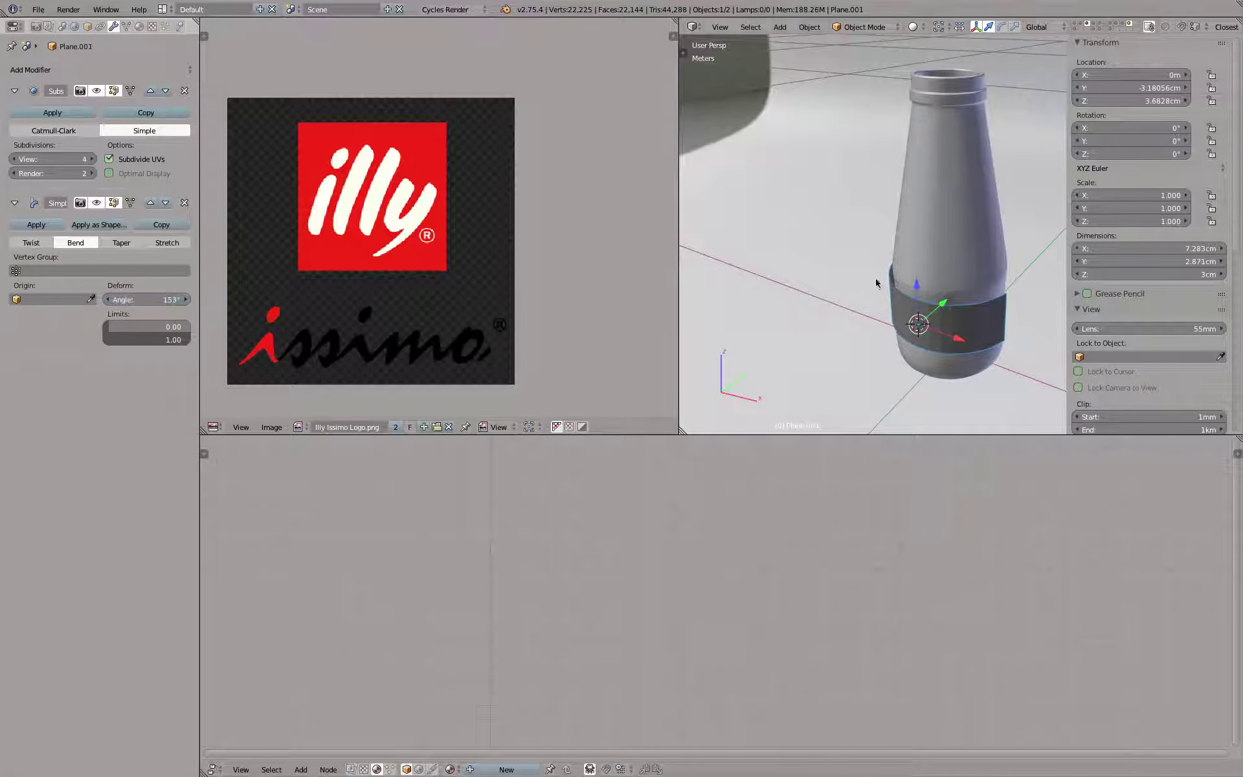
# Adjust the label's bend angle, checking it in rendered shading from a low angle
pyautogui.moveTo(880, 280); pyautogui.dragTo(1236, 241, button='middle')
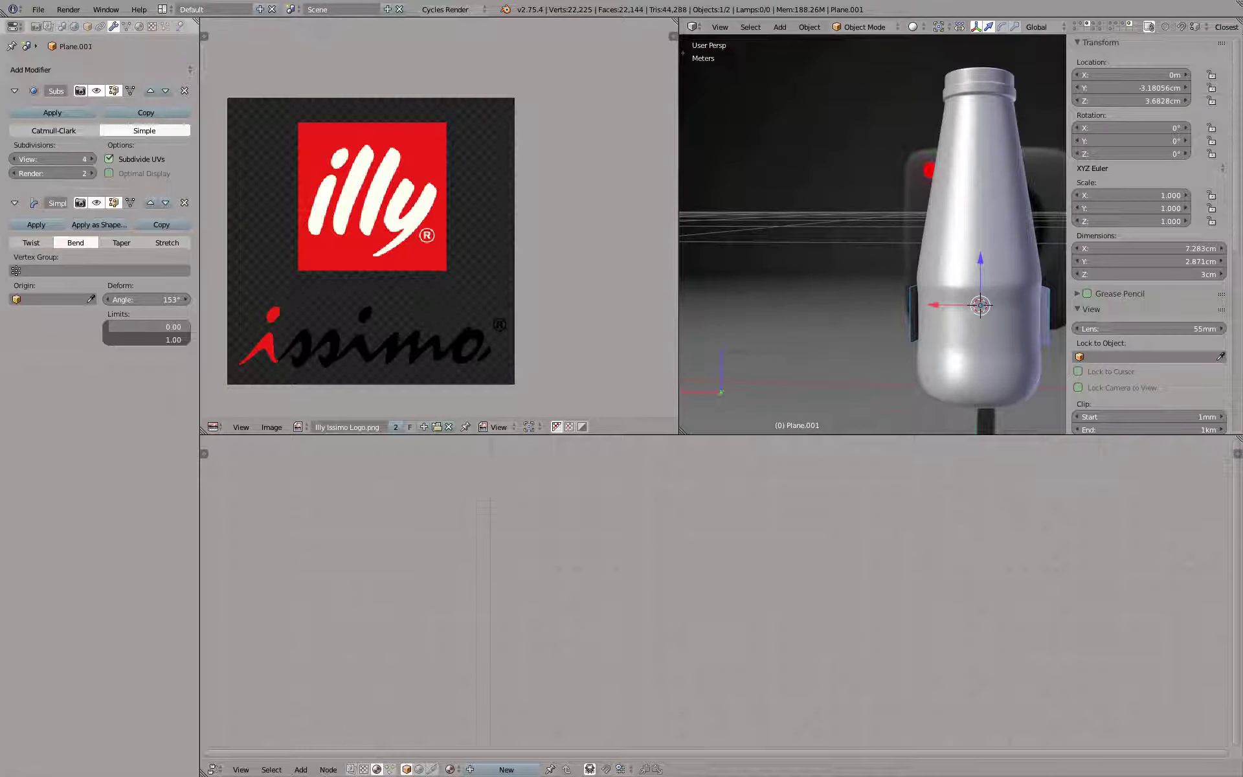
pyautogui.moveTo(804, 262); pyautogui.dragTo(771, 269, button='middle')
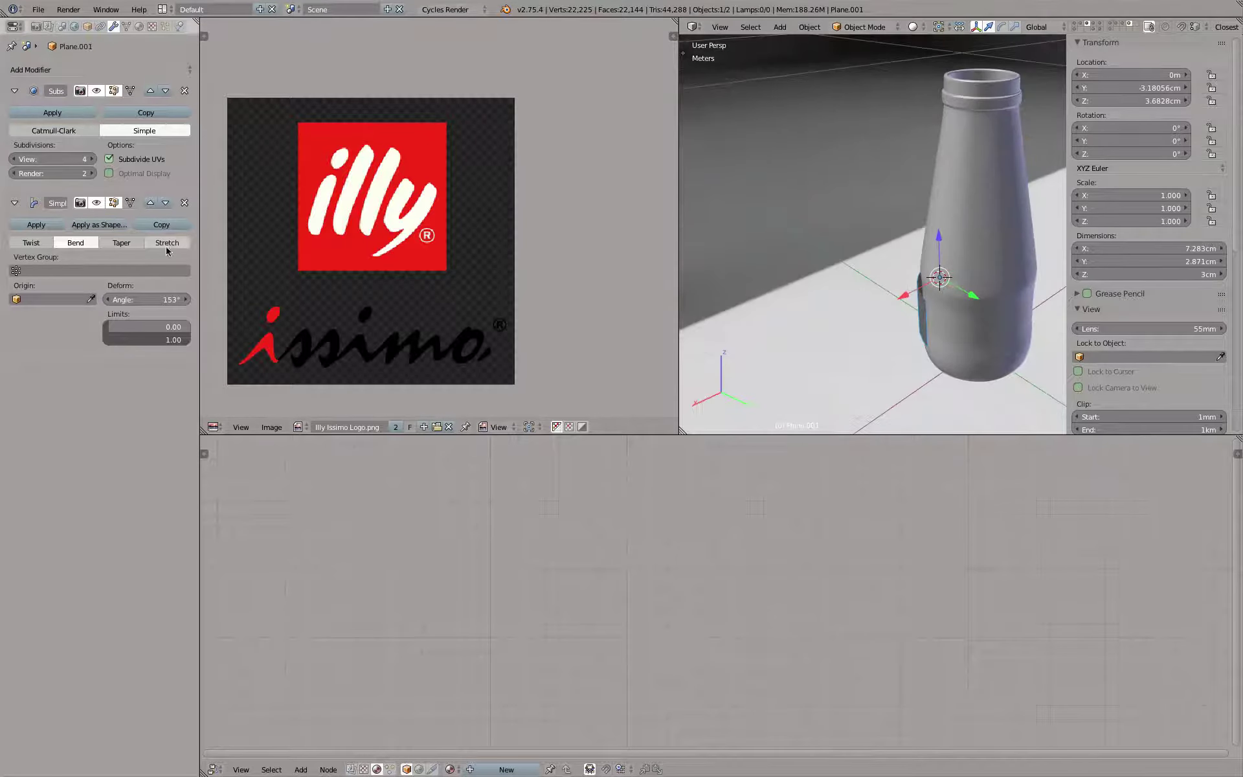
pyautogui.moveTo(160, 302); pyautogui.dragTo(557, 292)
pyautogui.hotkey('shift', 'z')
pyautogui.moveTo(907, 291); pyautogui.dragTo(936, 302, button='middle')
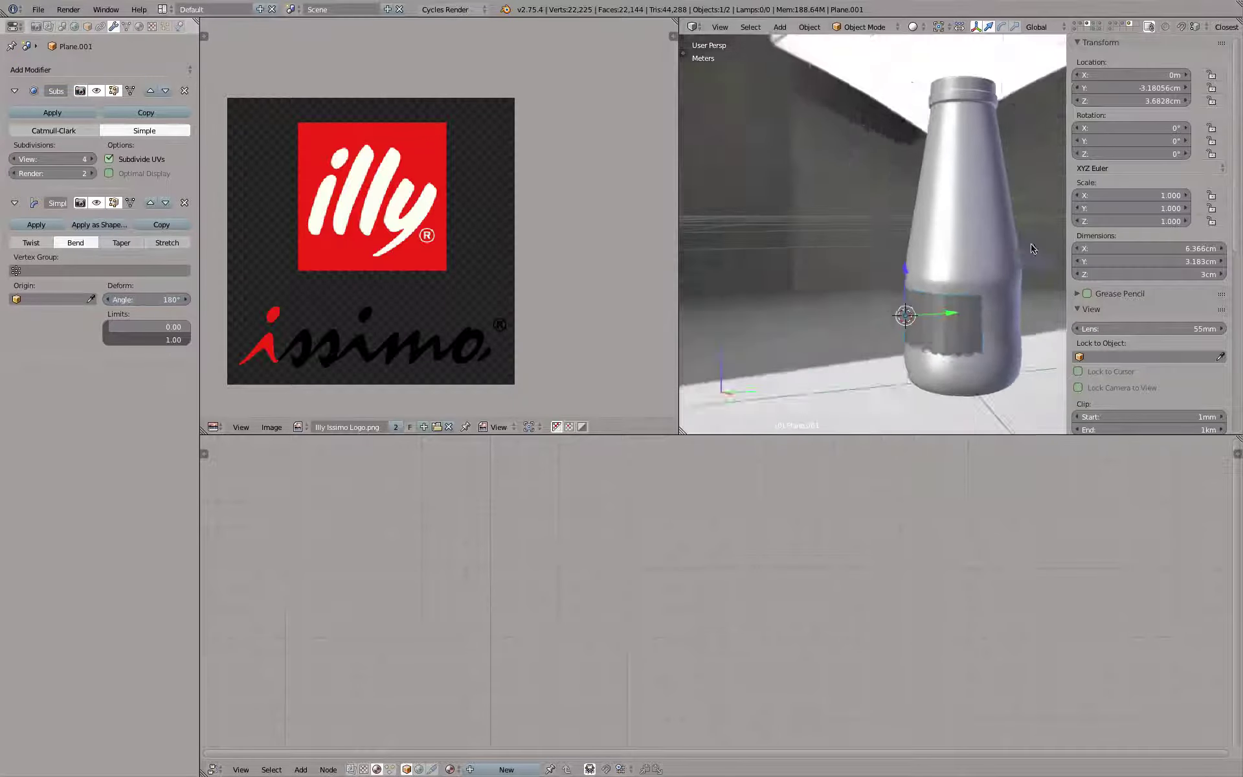
pyautogui.scroll(4, 933, 300)
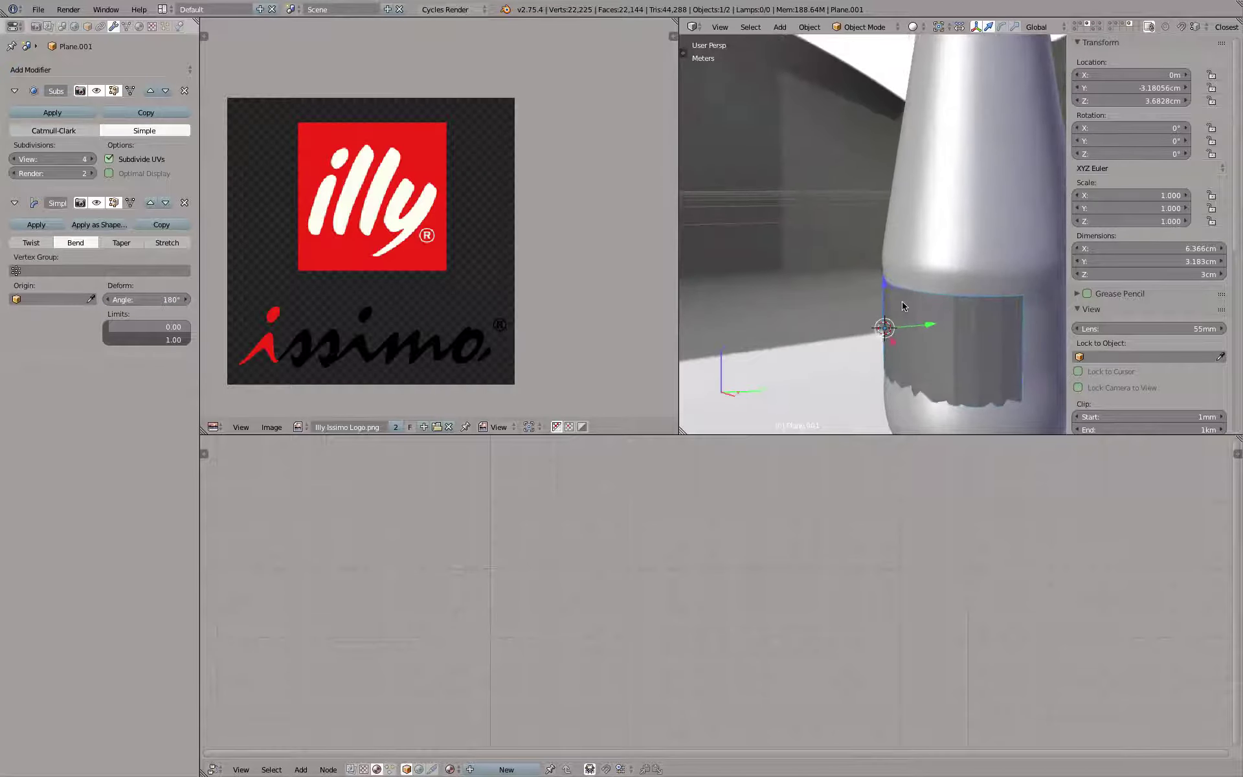
# Raise the label up the bottle along Z and shift it slightly along Y
pyautogui.press('g')
pyautogui.press('z')
pyautogui.click(900, 257)
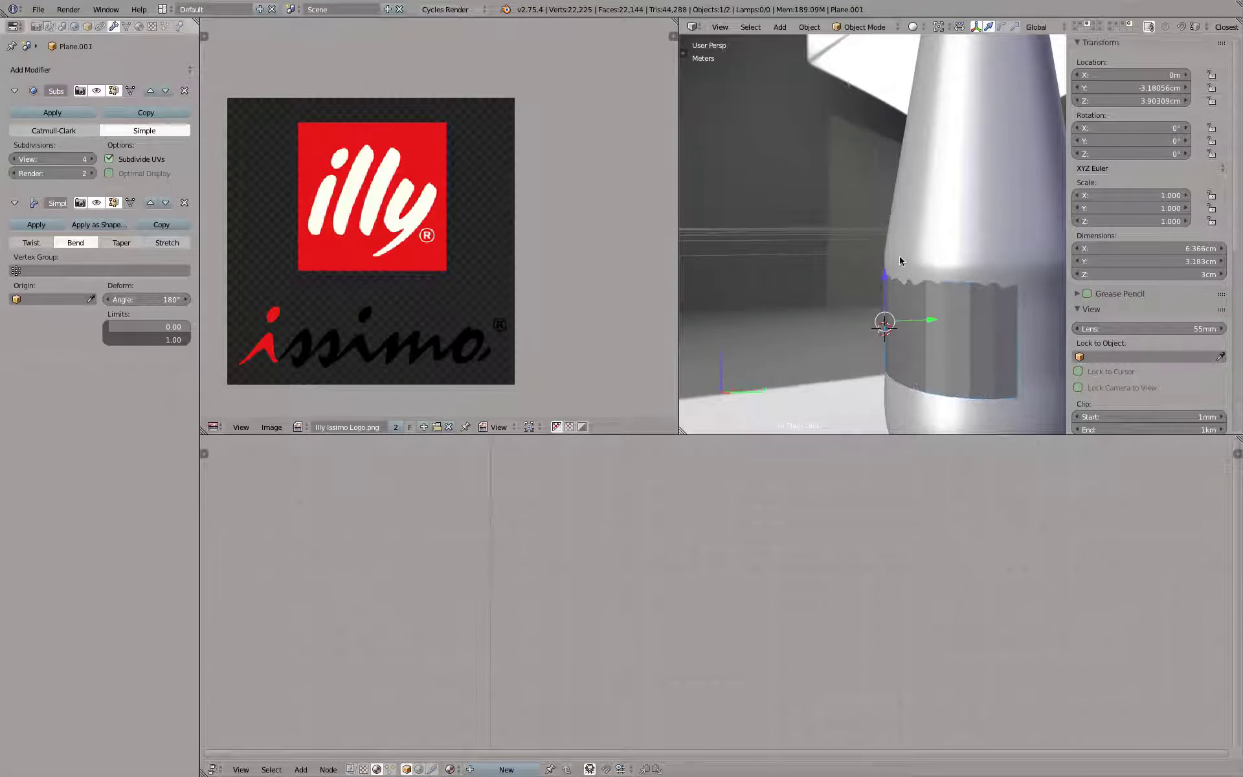
pyautogui.moveTo(899, 257); pyautogui.dragTo(926, 317, button='middle')
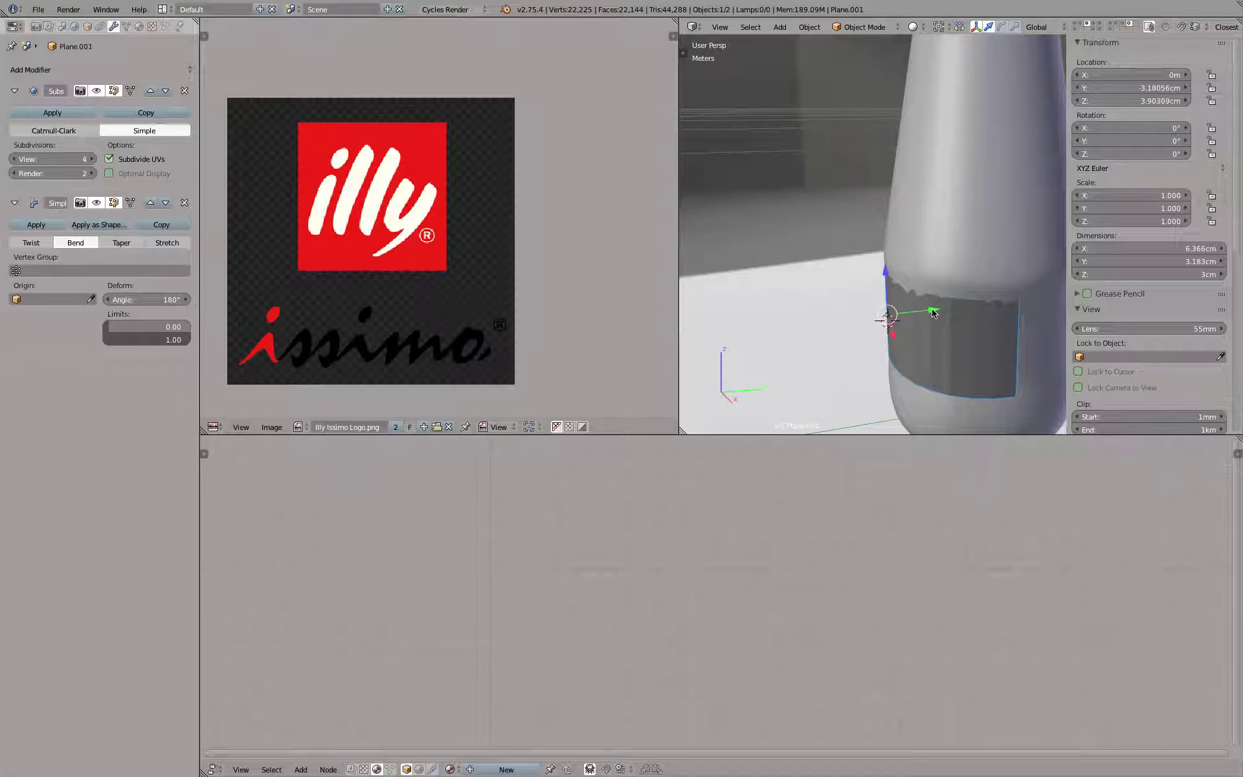
pyautogui.moveTo(933, 313); pyautogui.dragTo(899, 307)
pyautogui.moveTo(899, 306); pyautogui.dragTo(984, 363, button='middle')
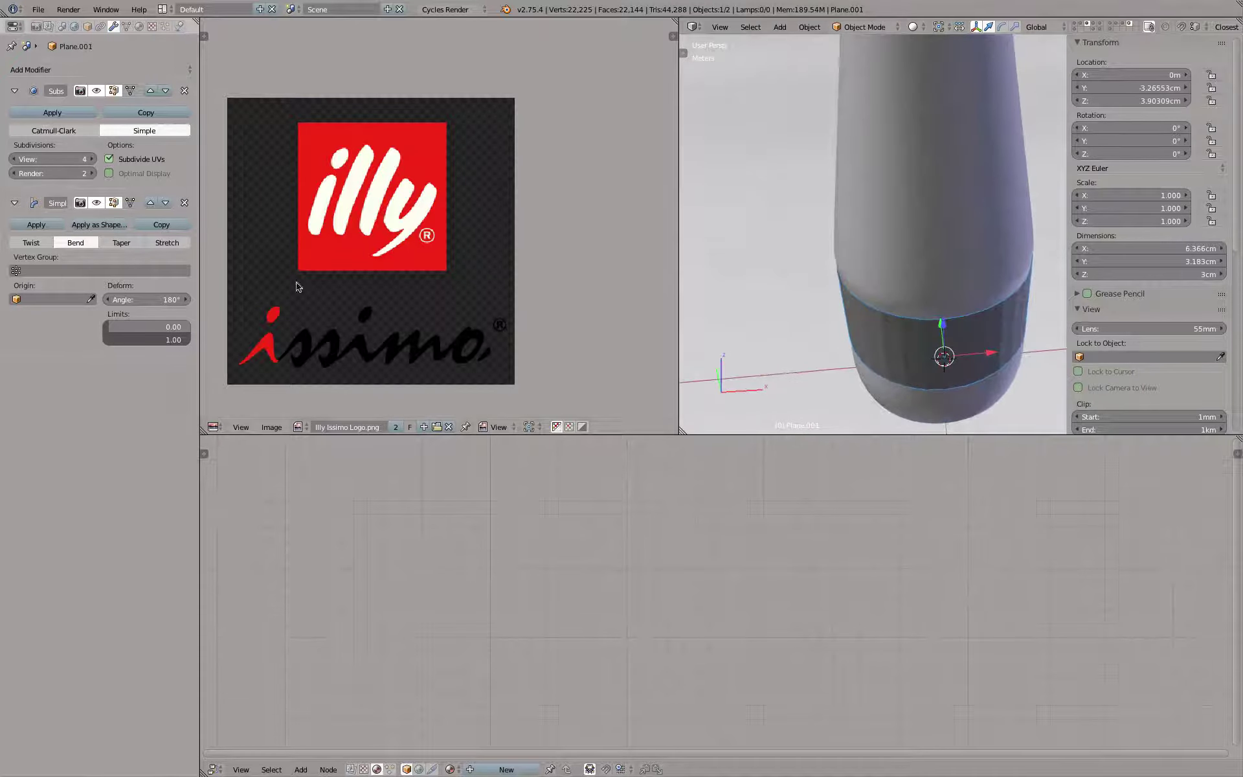
# Set the bend angle to 175° and run Add Shape Key from the command search
pyautogui.click(165, 298)
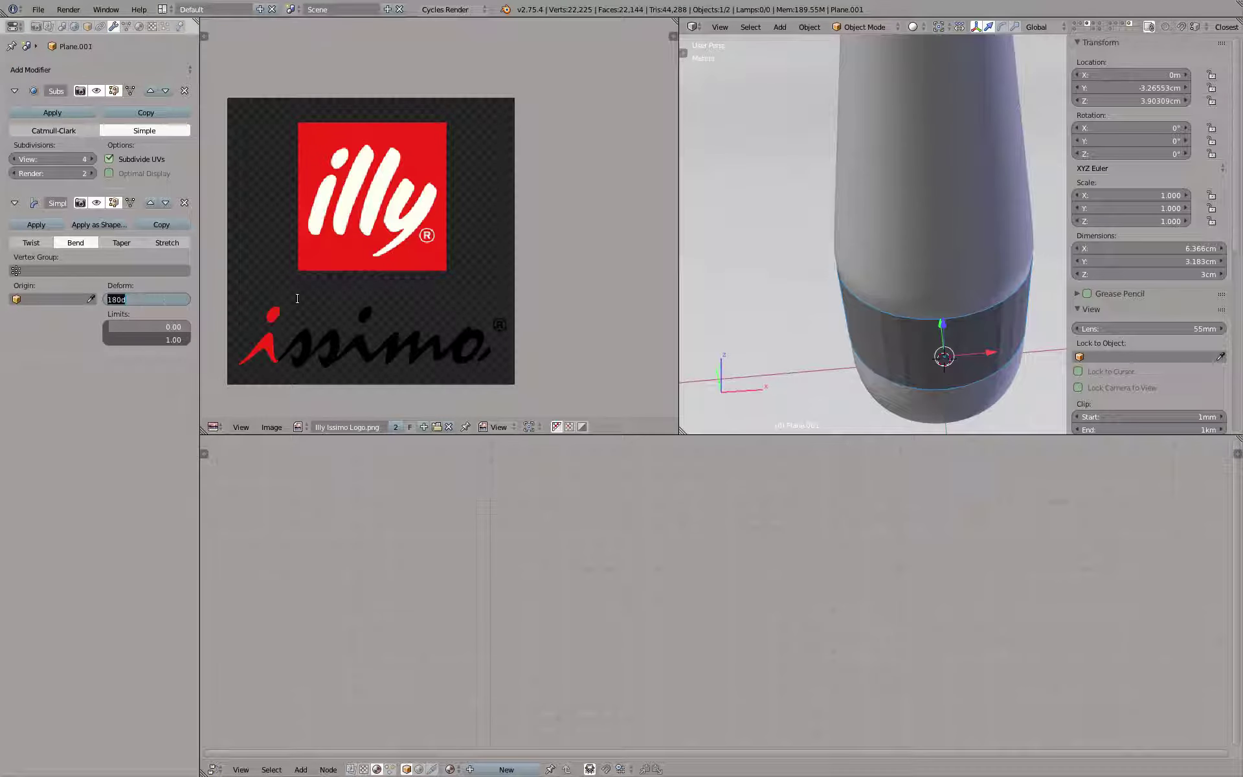
pyautogui.write('175')
pyautogui.press('Return')
pyautogui.moveTo(710, 235); pyautogui.dragTo(824, 245, button='middle')
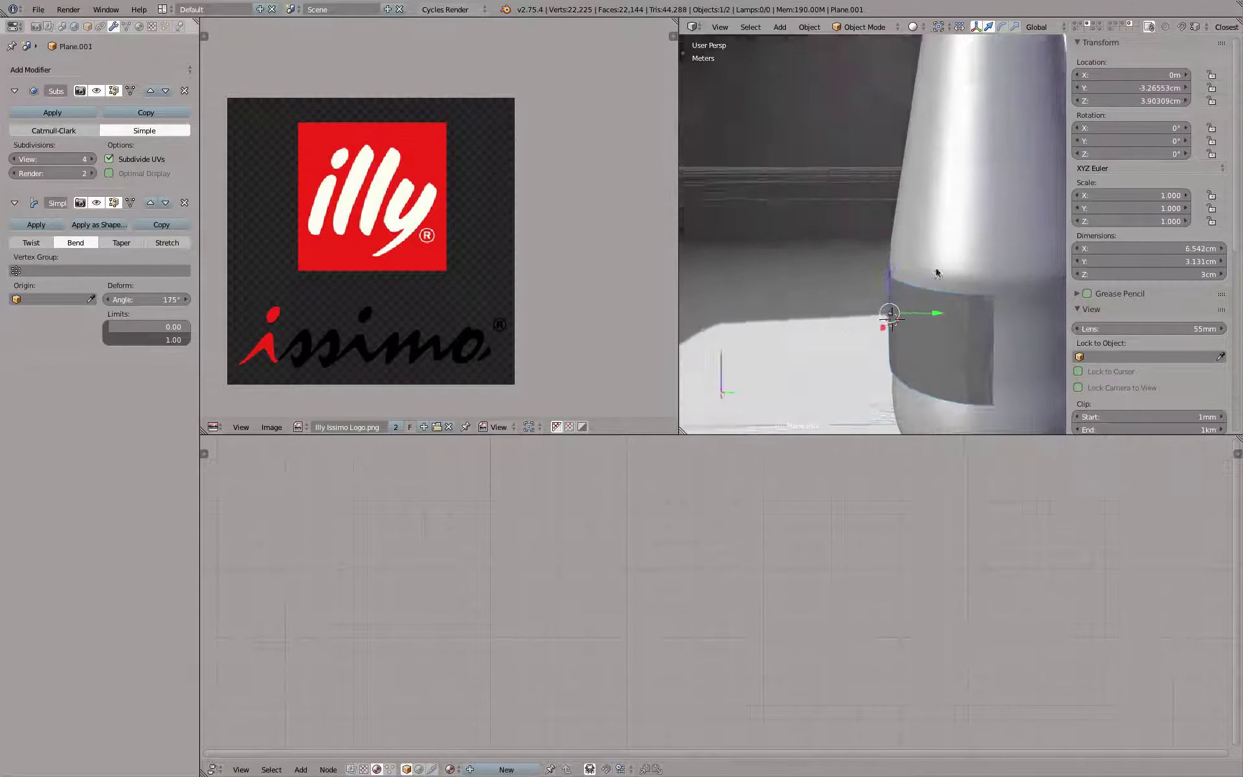
pyautogui.moveTo(936, 274); pyautogui.dragTo(968, 252, button='middle')
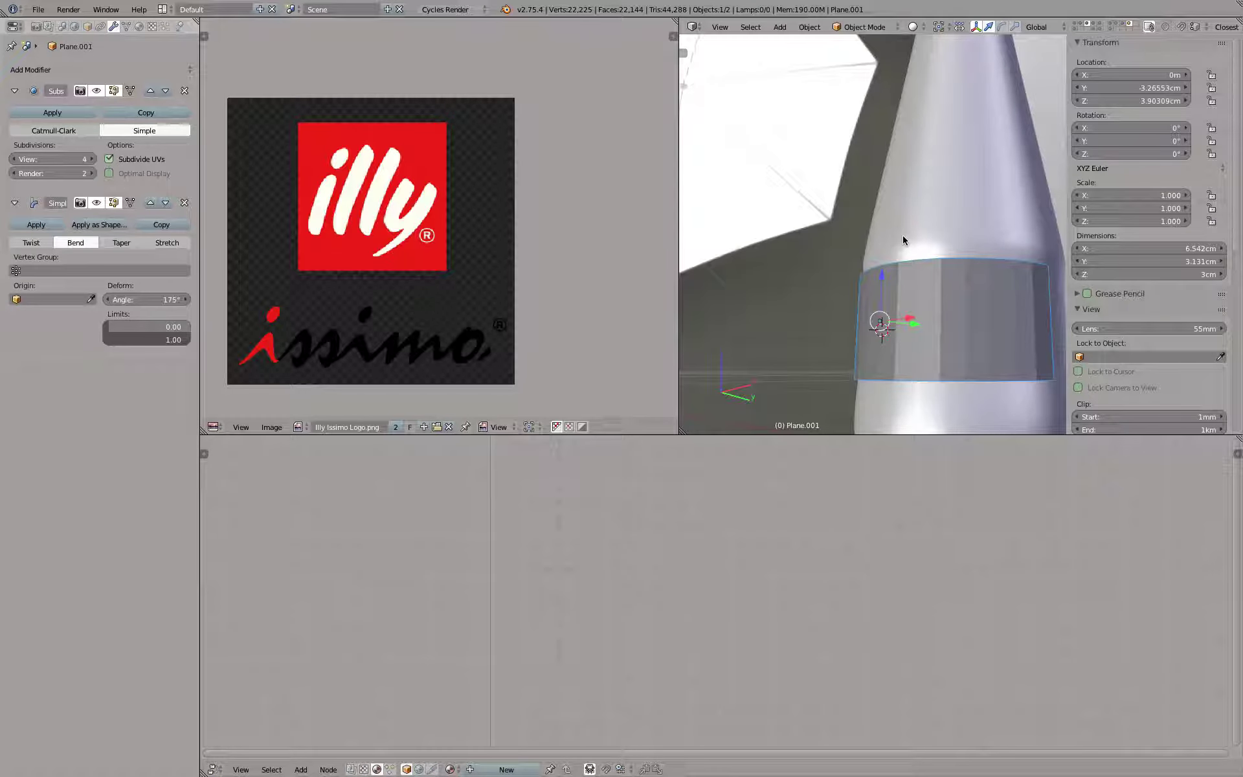
pyautogui.press('space')
pyautogui.write('add shape key')
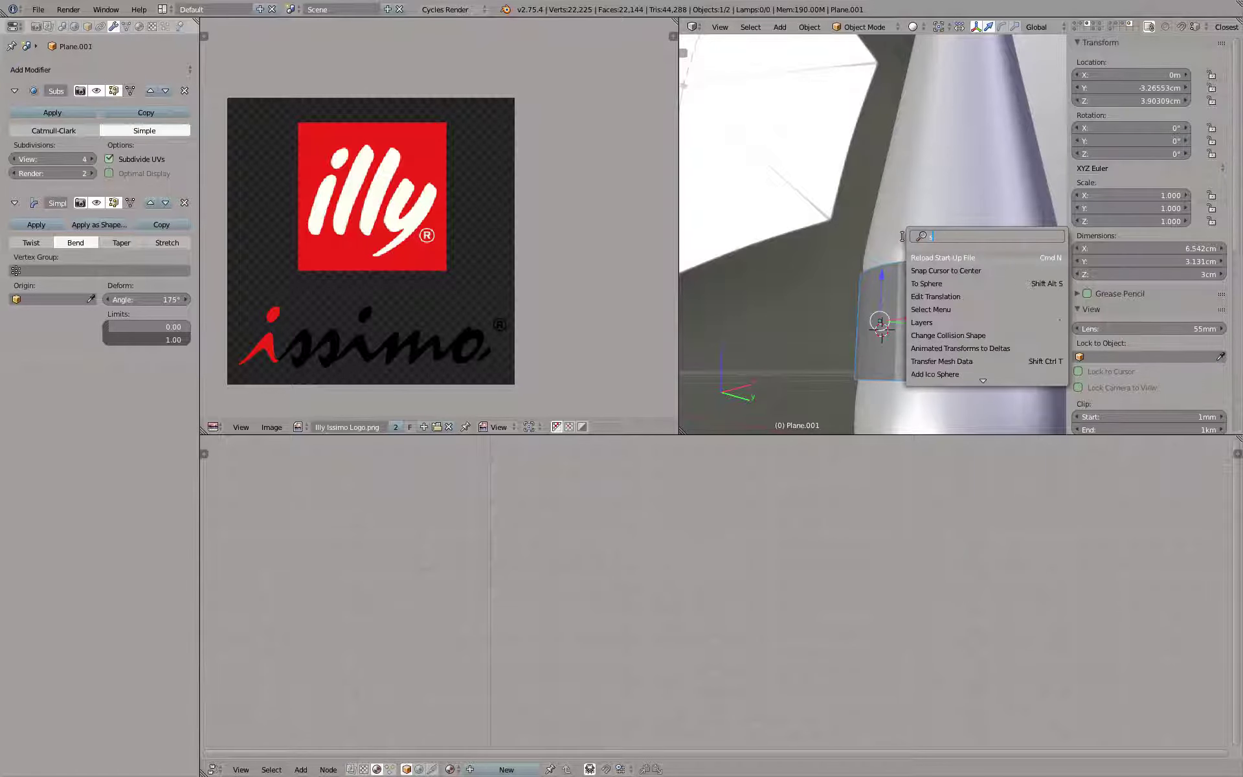
pyautogui.press('Return')
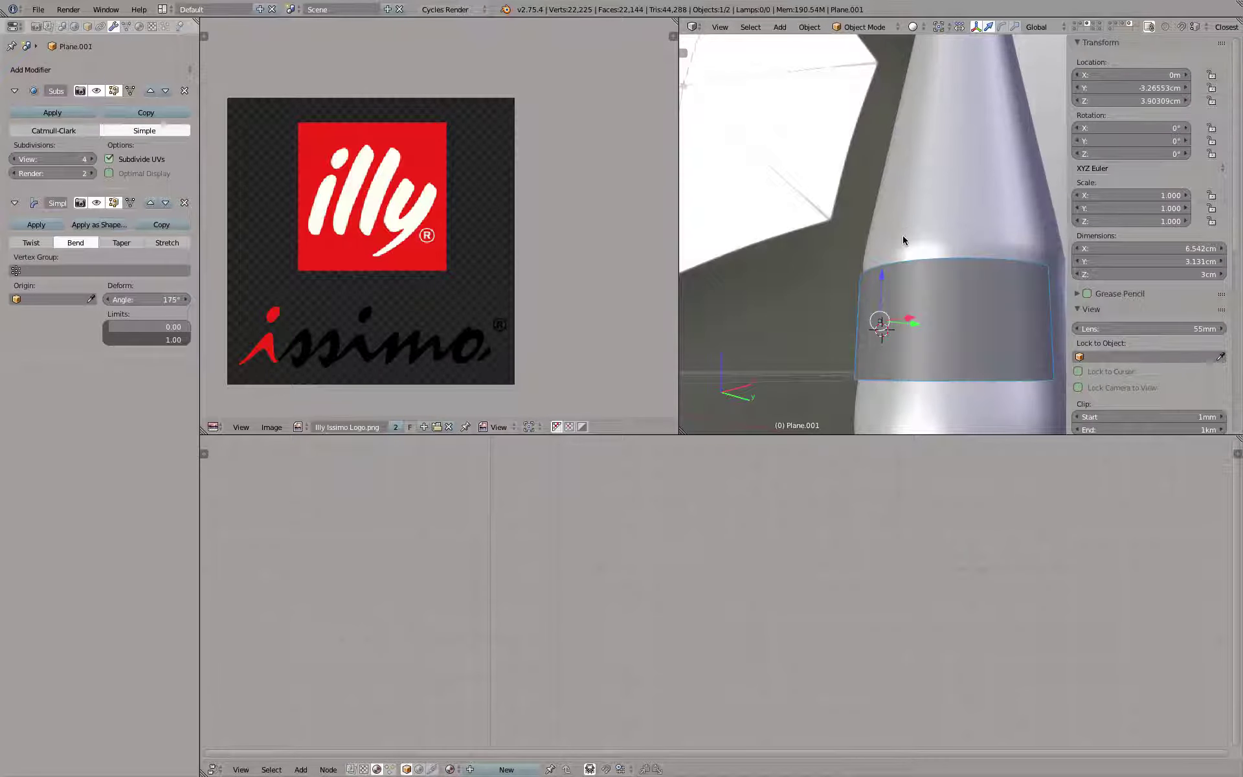
# Add a Shrinkwrap targeting Sculpt Model Solid, in Project mode along the negative direction
pyautogui.click(129, 70)
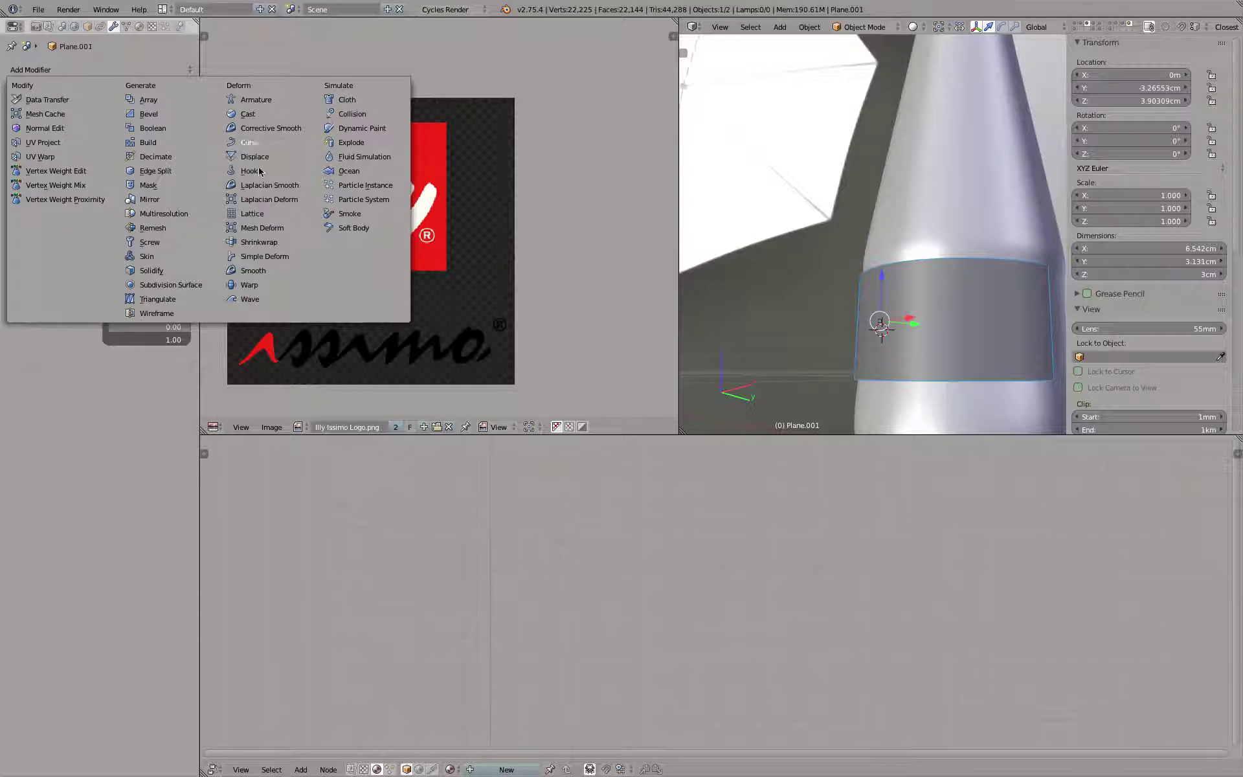
pyautogui.click(284, 244)
pyautogui.click(91, 424)
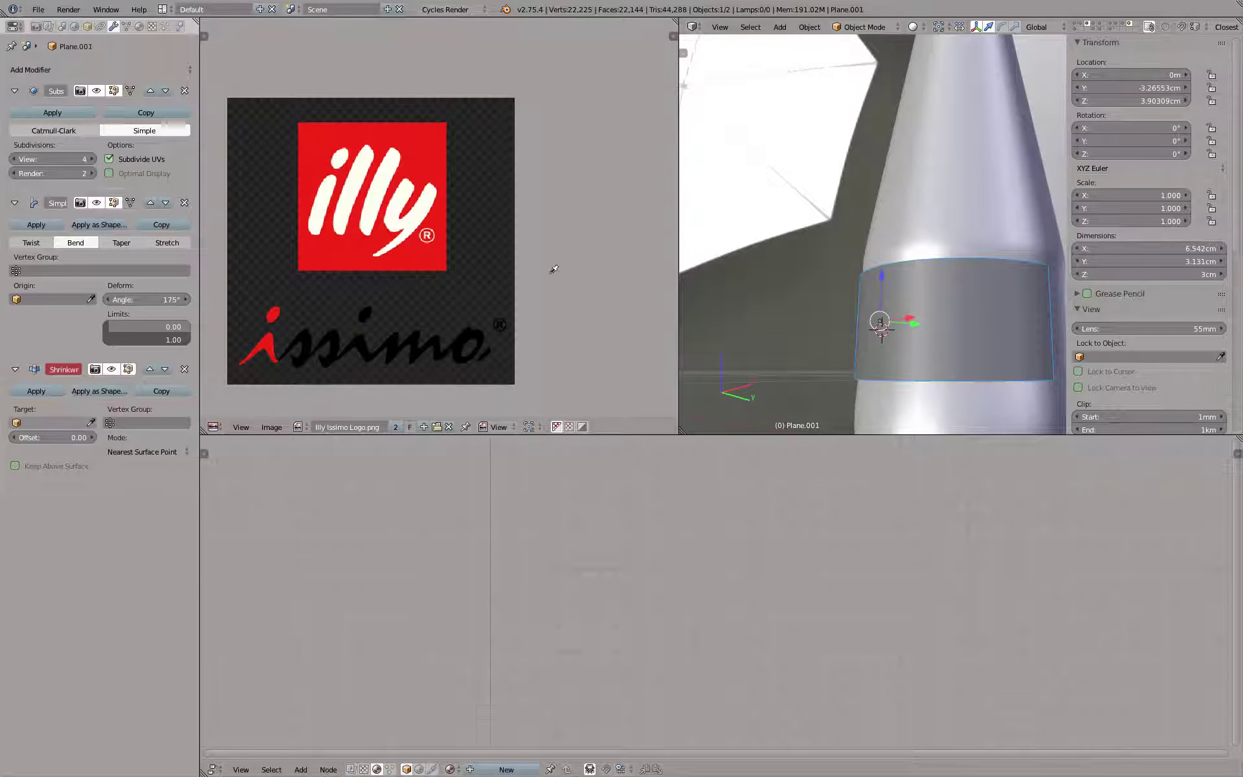
pyautogui.click(888, 183)
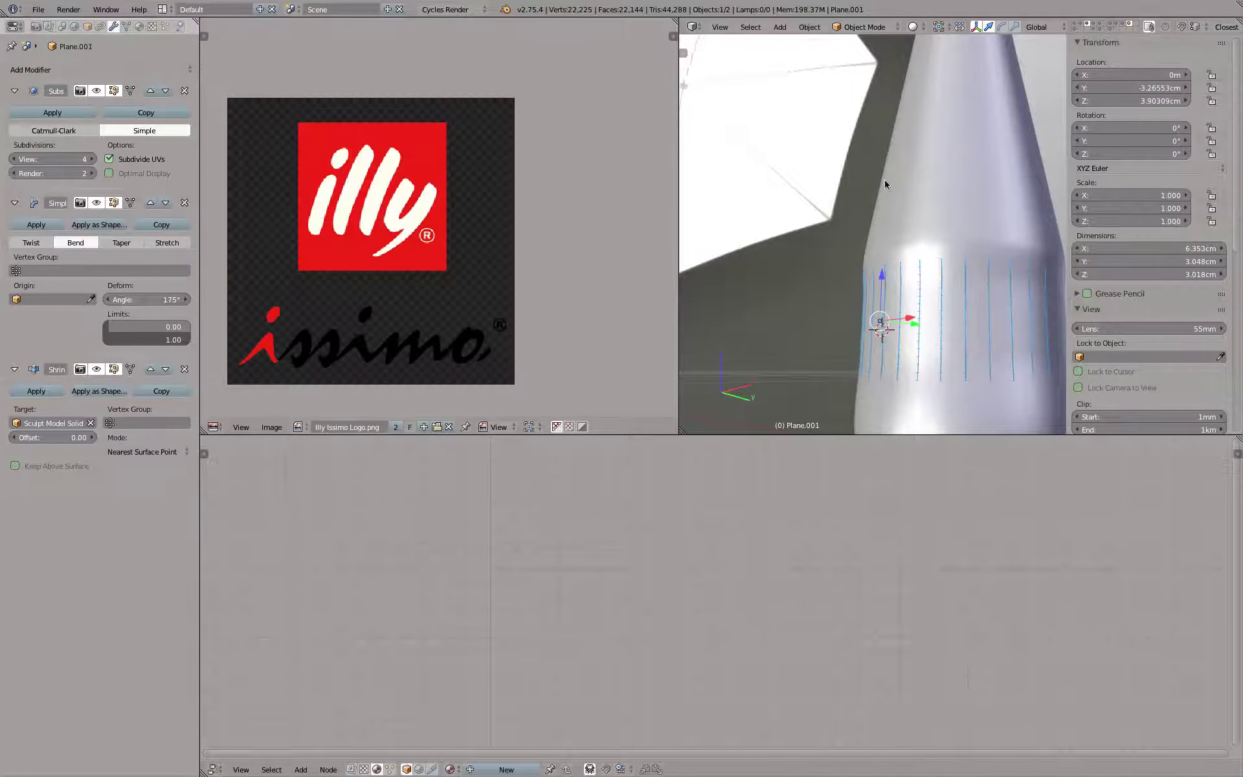
pyautogui.click(143, 452)
pyautogui.click(149, 427)
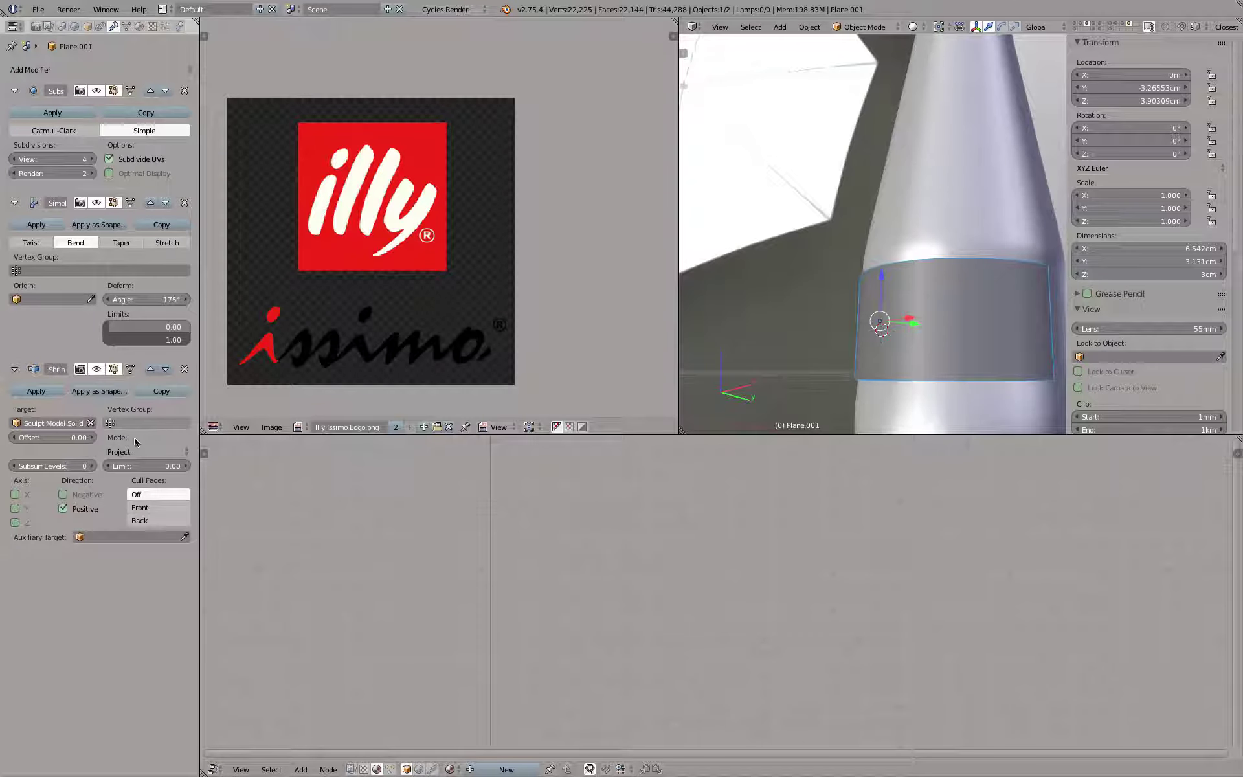
pyautogui.click(63, 509)
pyautogui.click(62, 494)
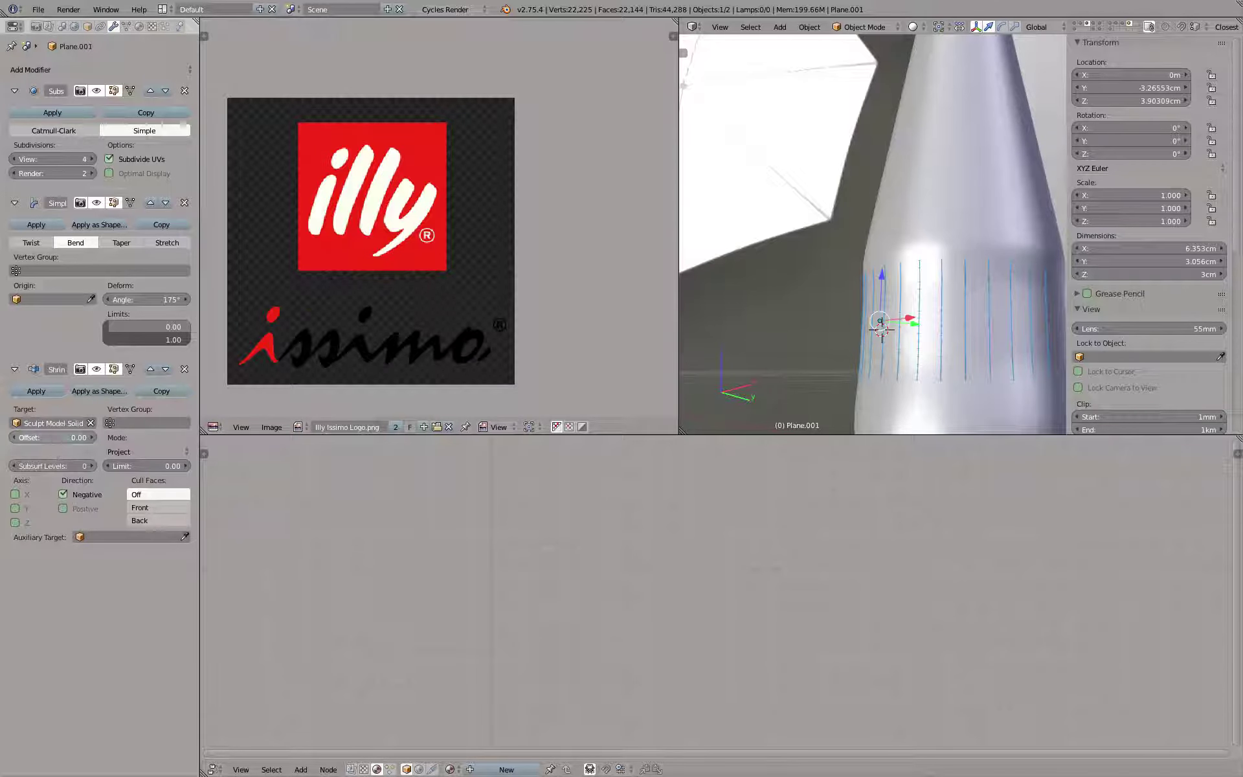
# Set the Shrinkwrap offset to 0.0005
pyautogui.click(54, 438)
pyautogui.write('0.0001')
pyautogui.press('Return')
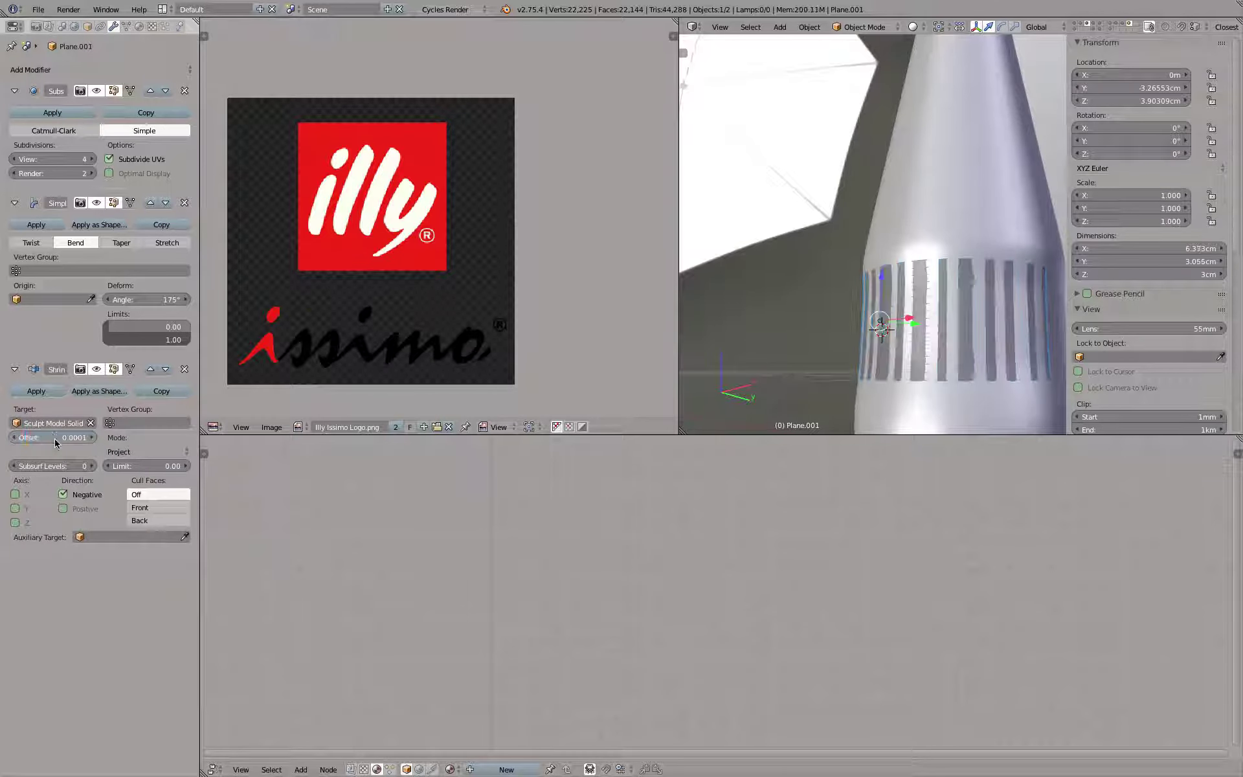
pyautogui.press('Return')
pyautogui.click(53, 438)
pyautogui.press('BackSpace')
pyautogui.write('5')
pyautogui.press('Return')
# Inspect the wrapped label from side and front orthographic views
pyautogui.scroll(3, 946, 317)
pyautogui.moveTo(945, 318)
pyautogui.mouseDown(button='middle')
pyautogui.moveTo(785, 336)
pyautogui.moveTo(808, 389)
pyautogui.moveTo(813, 324)
pyautogui.moveTo(1039, 339)
pyautogui.moveTo(961, 270)
pyautogui.moveTo(1015, 210)
pyautogui.moveTo(997, 224)
pyautogui.moveTo(987, 275)
pyautogui.moveTo(783, 298)
pyautogui.moveTo(962, 336)
pyautogui.moveTo(943, 345)
pyautogui.mouseUp(button='middle')
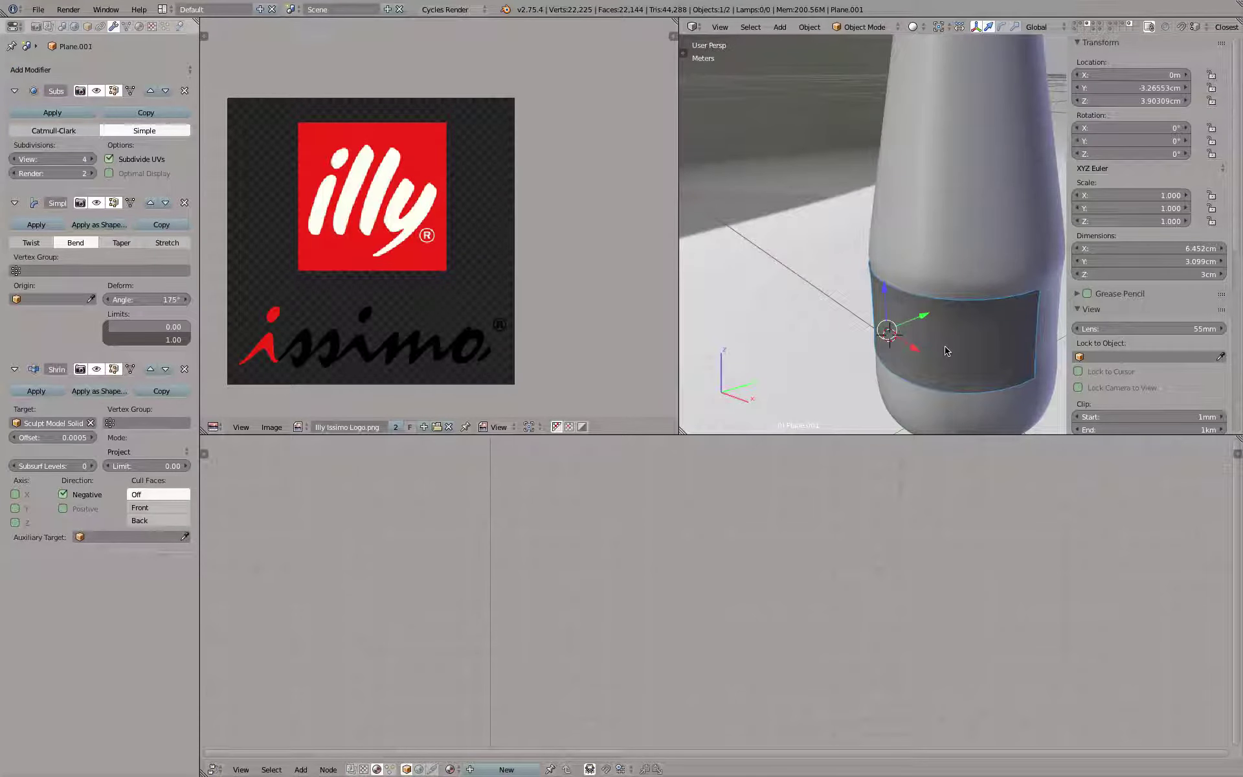
pyautogui.press('KP_3')
pyautogui.press('KP_1')
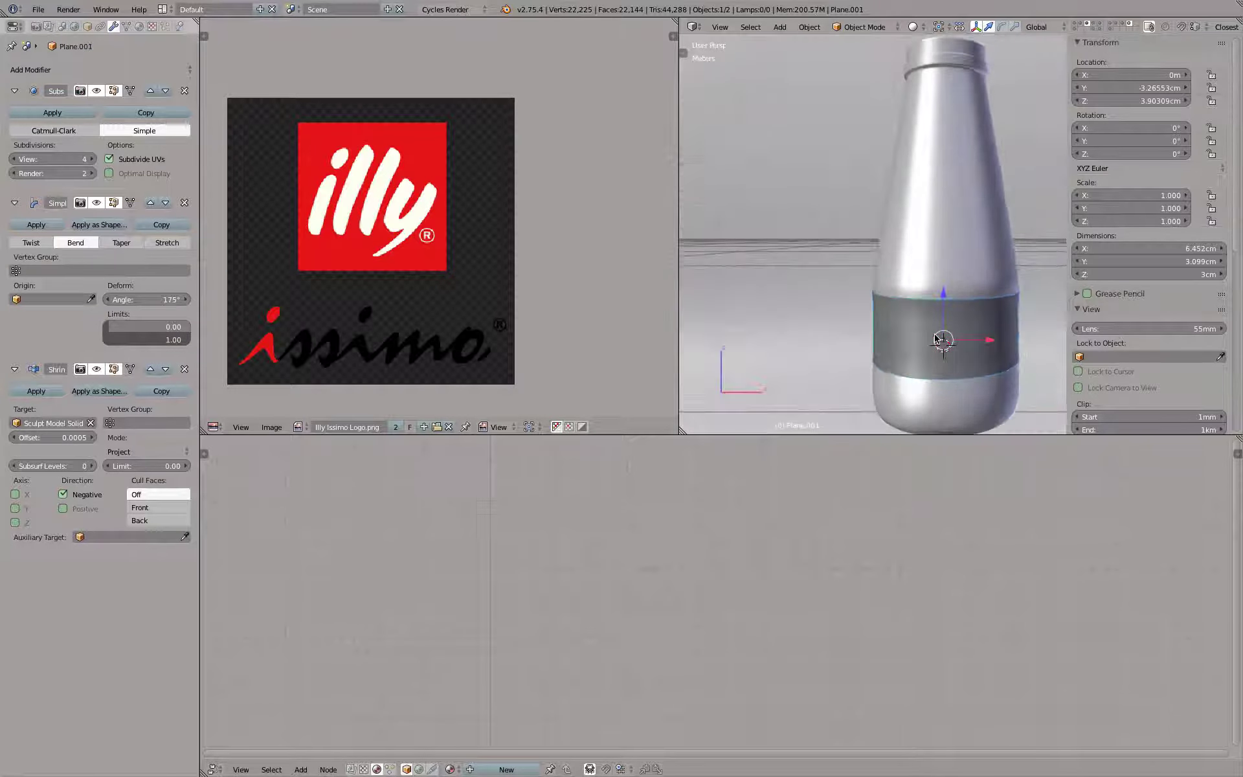
pyautogui.press('KP_5')
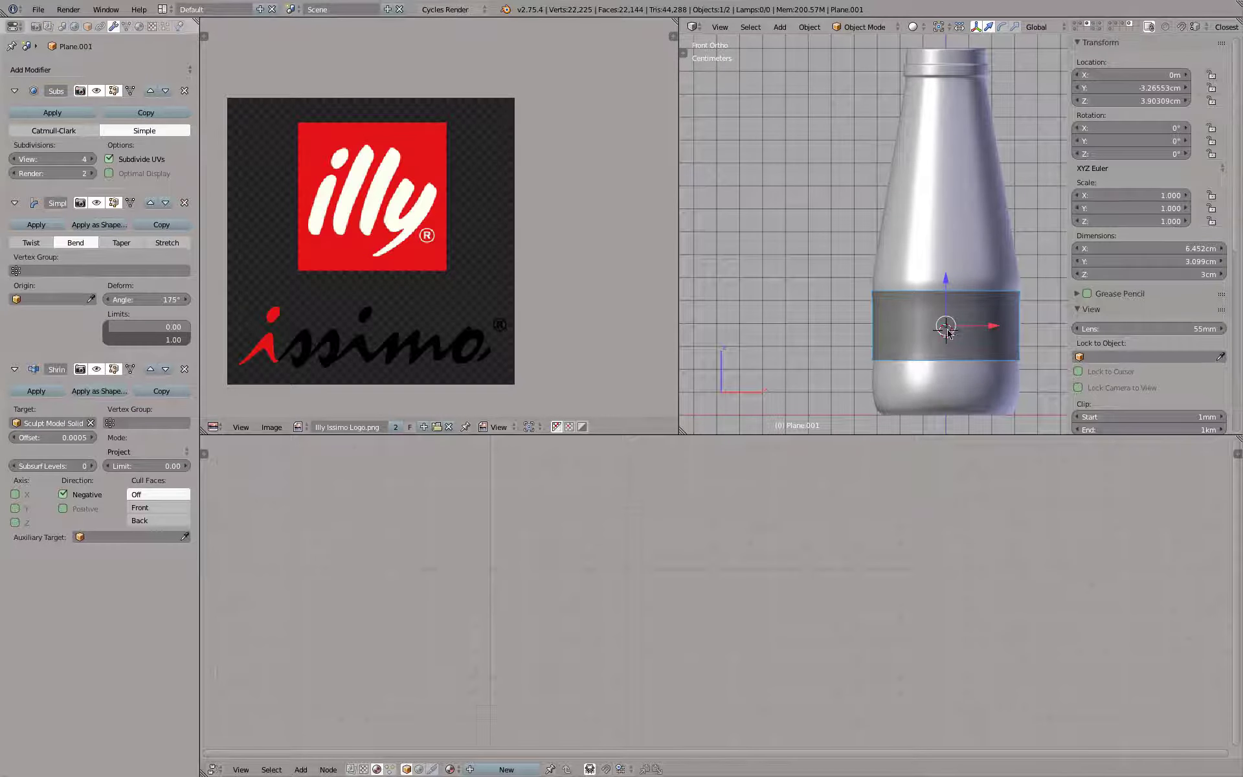
pyautogui.moveTo(939, 338)
pyautogui.mouseDown(button='middle')
pyautogui.moveTo(826, 330)
pyautogui.moveTo(817, 342)
pyautogui.mouseUp(button='middle')
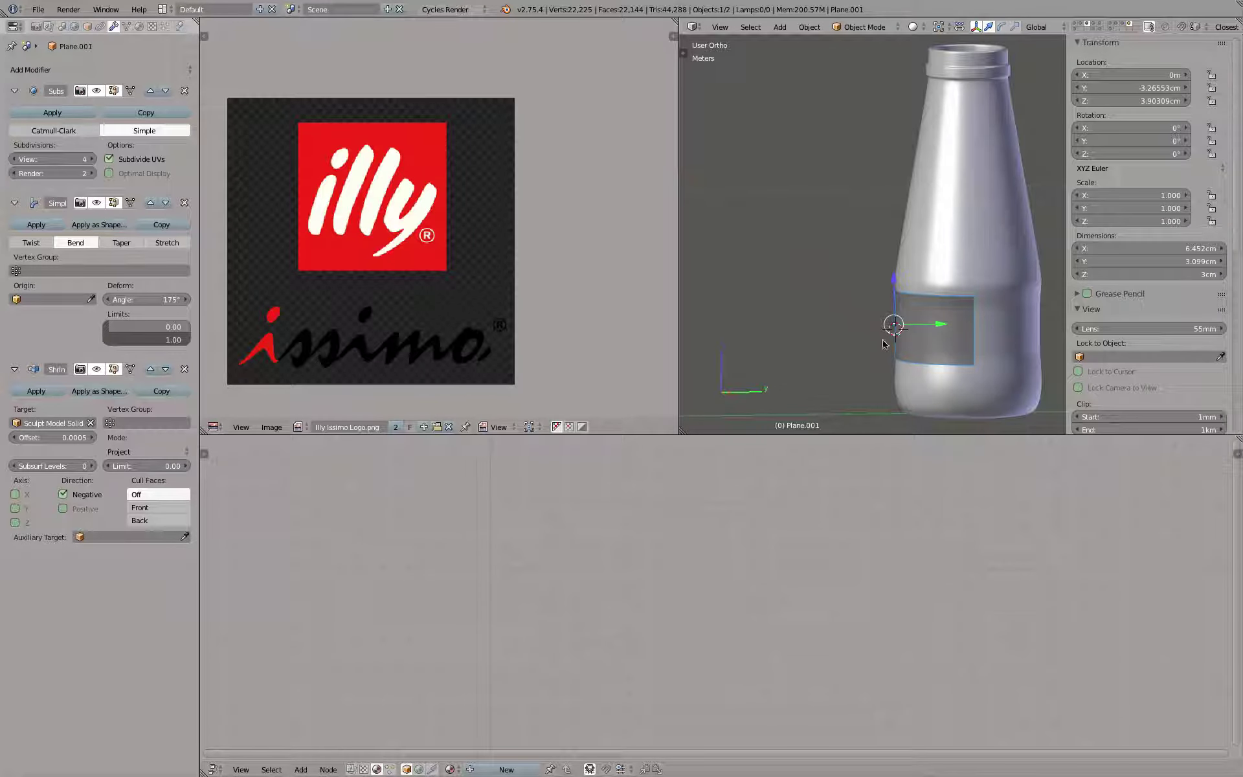
# Create a new material for the plane named Label
pyautogui.click(140, 27)
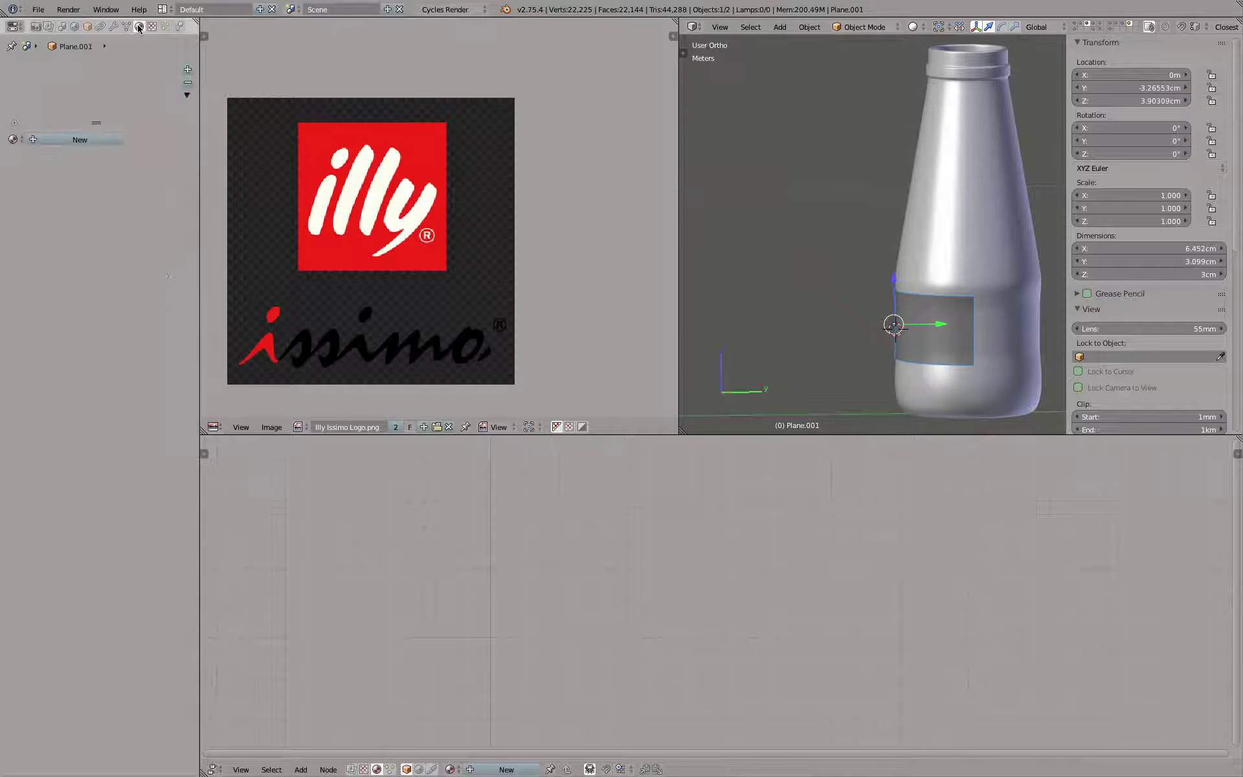
pyautogui.click(97, 136)
pyautogui.doubleClick(71, 140)
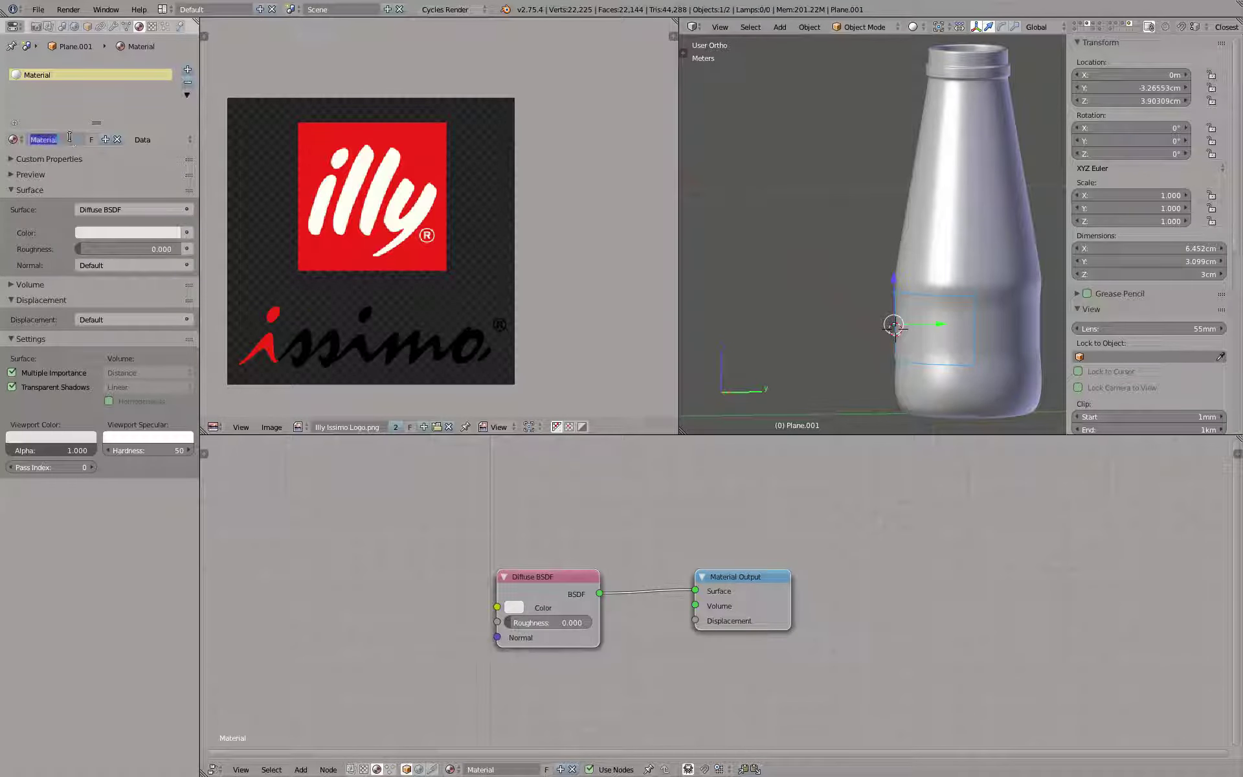
pyautogui.write('Label')
pyautogui.press('Return')
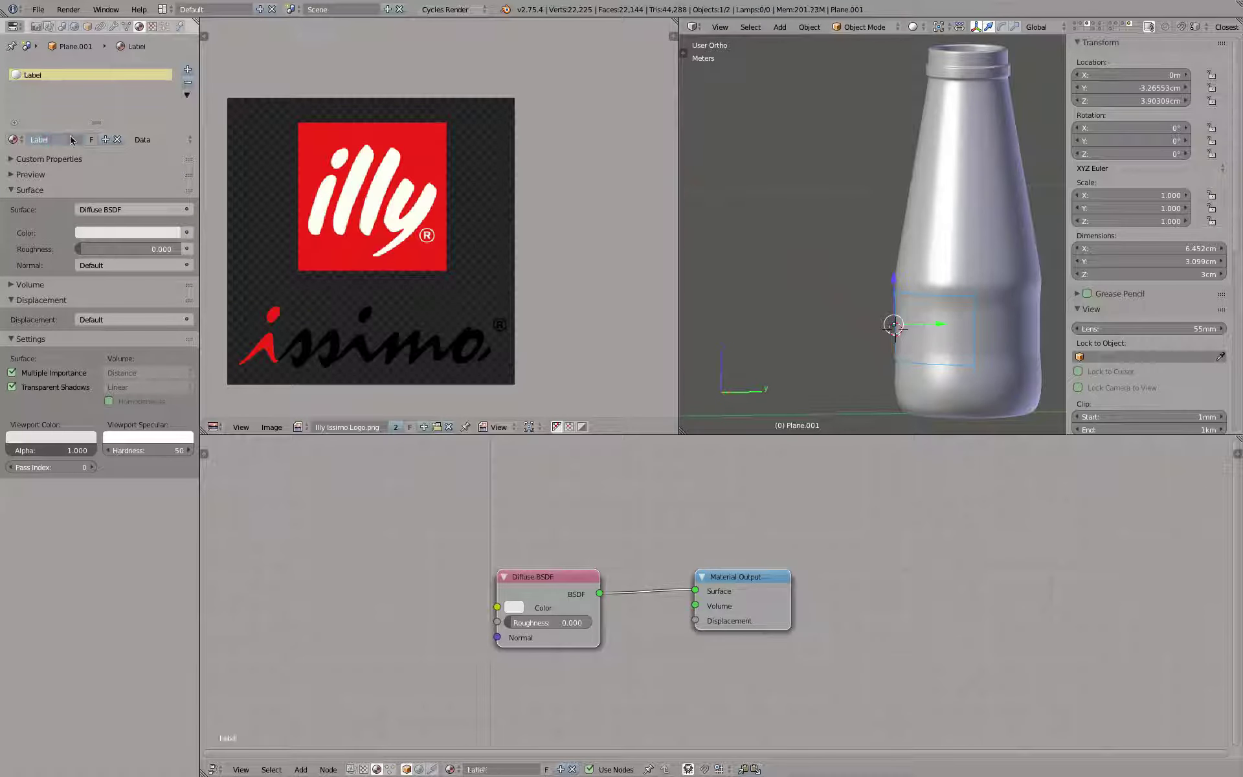
# Add an Image Texture node and feed its Color into the Diffuse BSDF Color
pyautogui.moveTo(646, 599); pyautogui.dragTo(887, 576, button='middle')
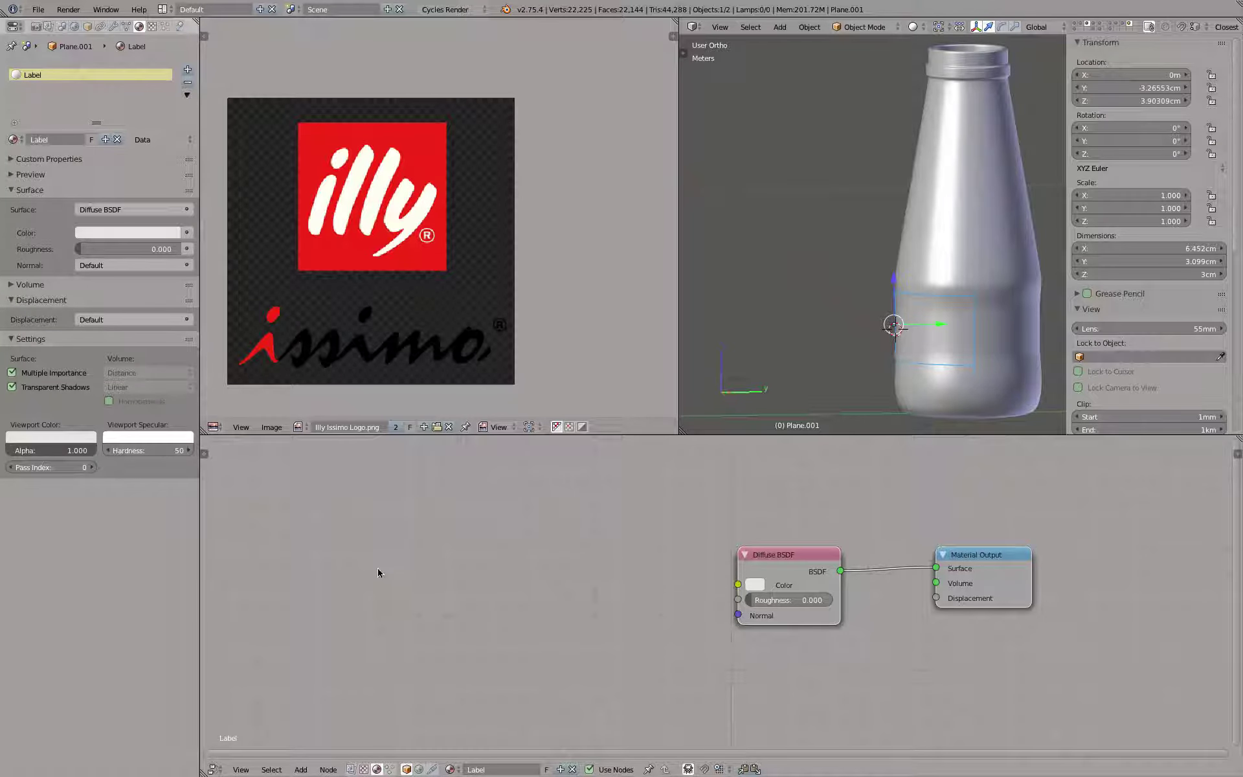
pyautogui.hotkey('shift', 'a')
pyautogui.moveTo(368, 624)
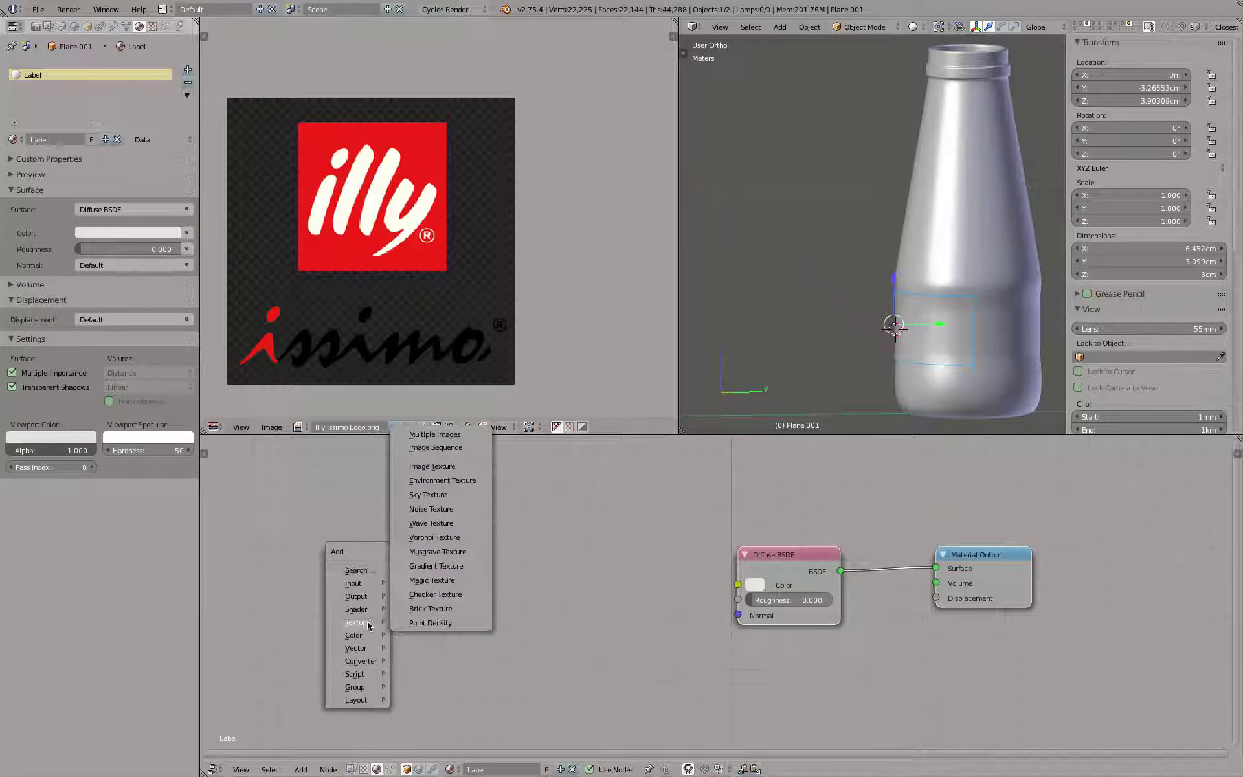
pyautogui.click(432, 467)
pyautogui.click(478, 556)
pyautogui.moveTo(574, 578); pyautogui.dragTo(739, 584)
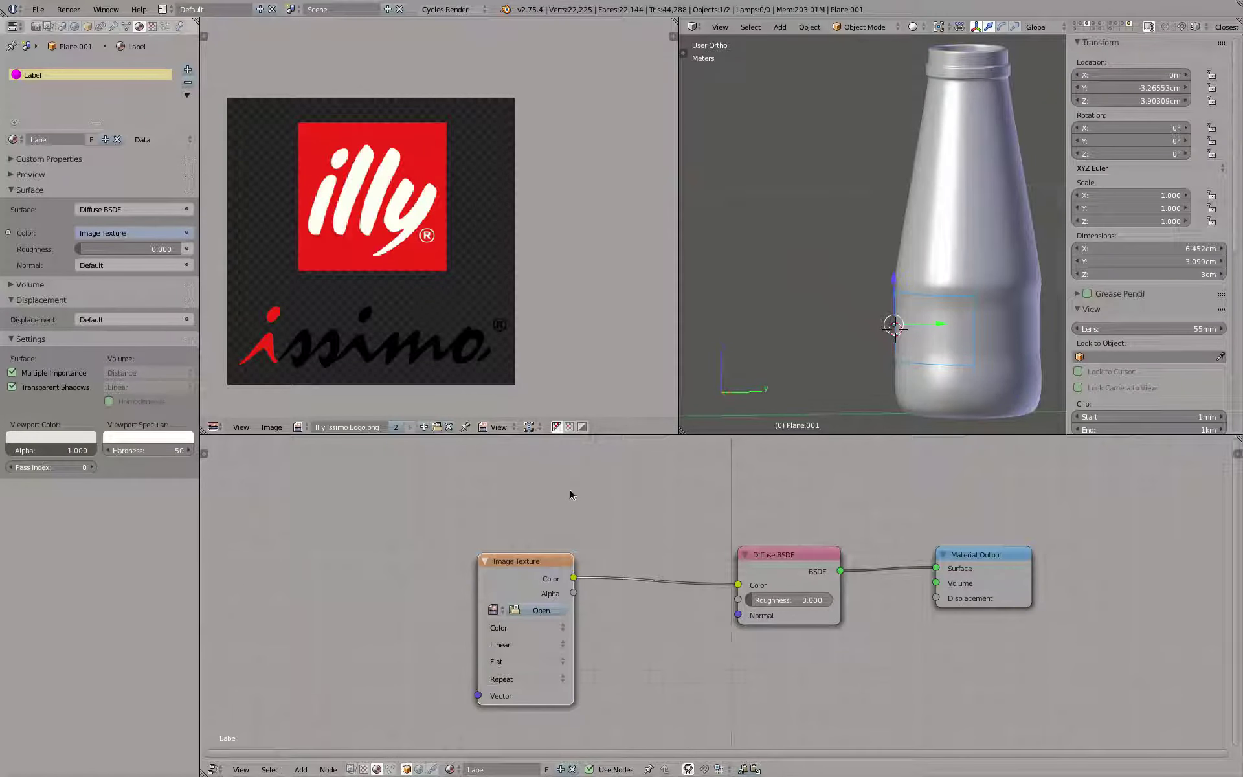
pyautogui.press('super+Tab')
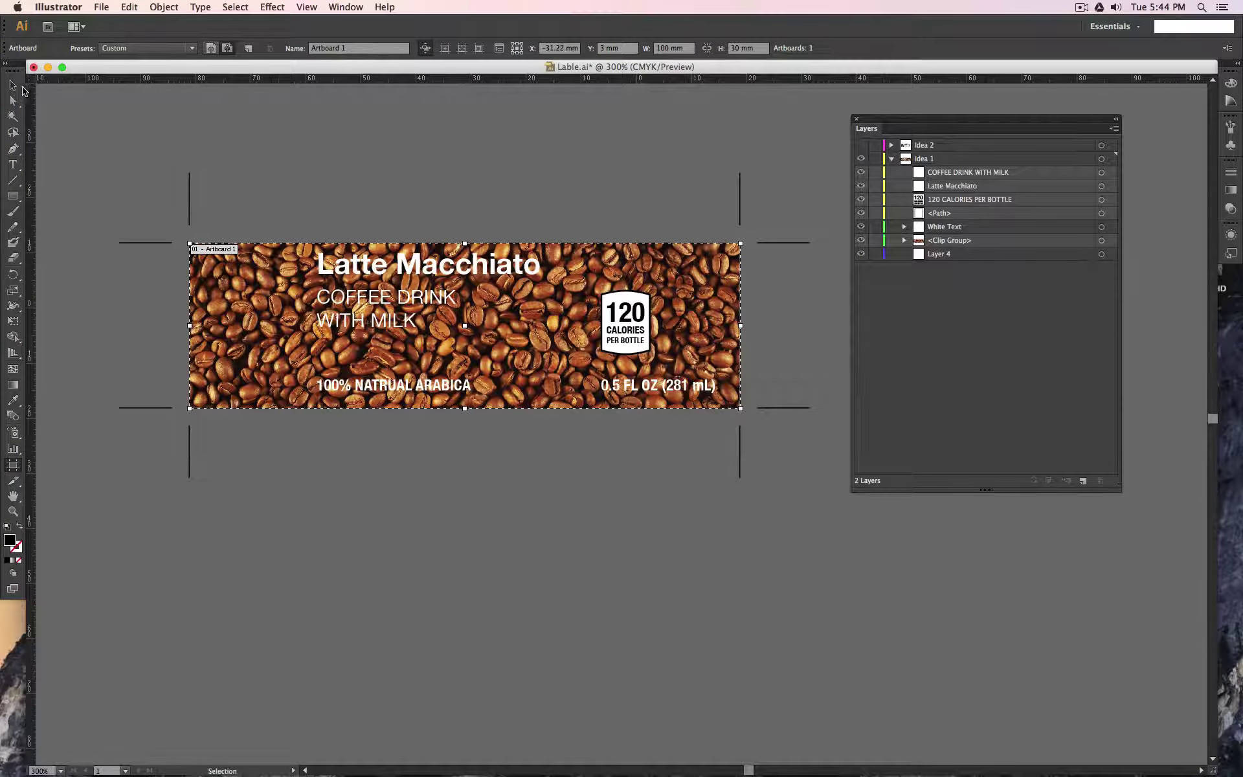
# Hide all the text layers so only the coffee beans remain visible
pyautogui.click(13, 86)
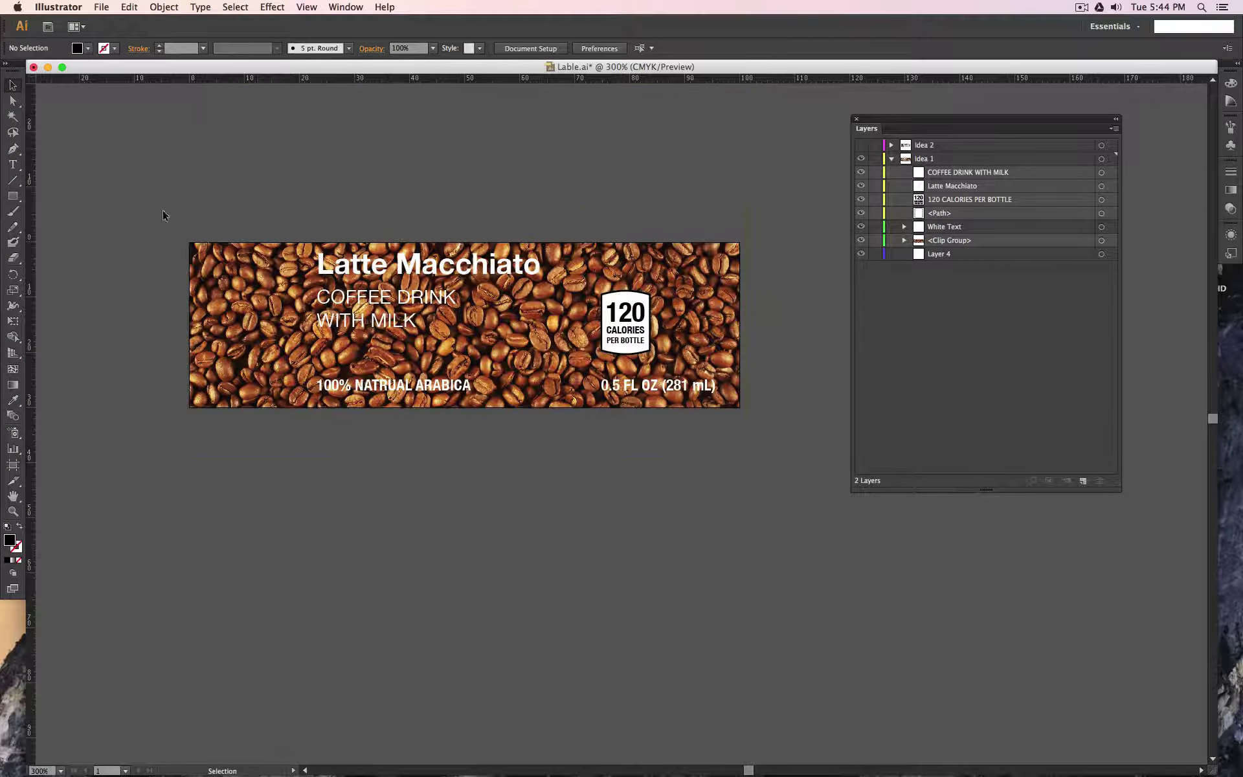
pyautogui.click(904, 240)
pyautogui.click(904, 241)
pyautogui.moveTo(861, 227); pyautogui.dragTo(855, 182)
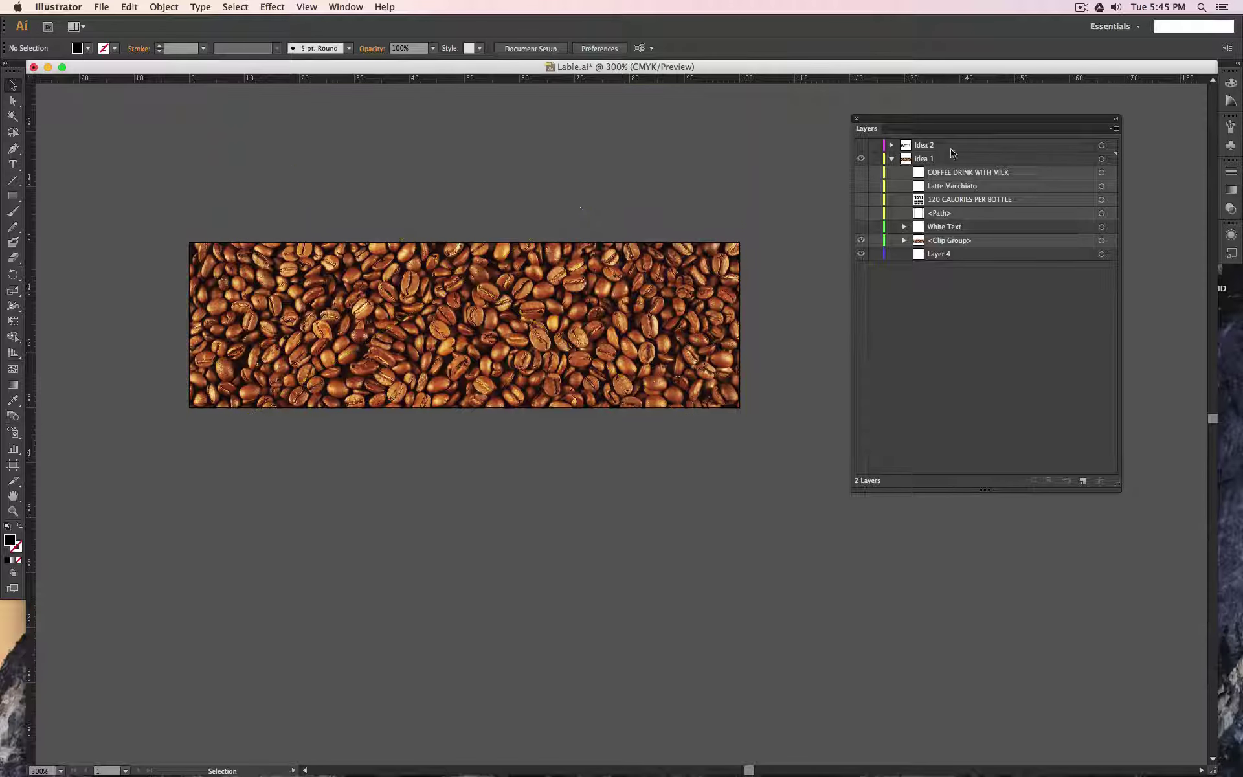
# Export the artboard as PNG 'Lable Diffuse Color' with a transparent background
pyautogui.click(101, 7)
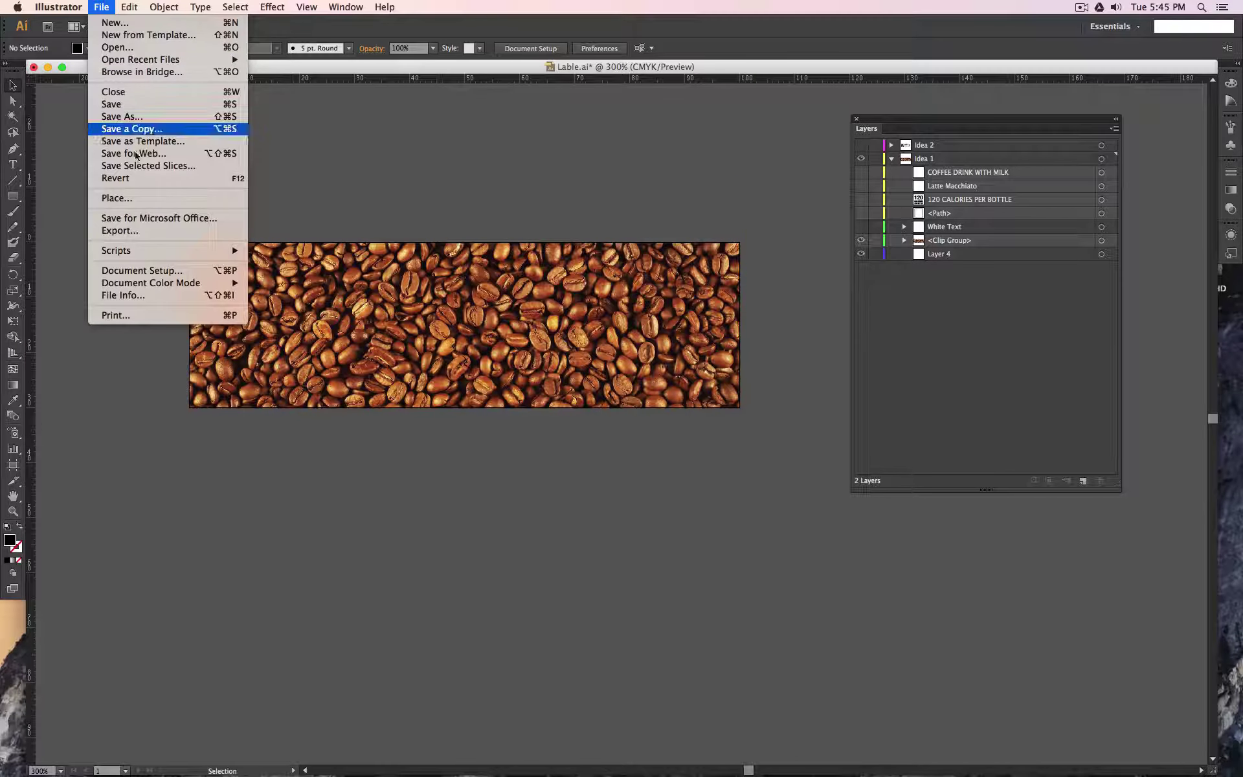
pyautogui.click(148, 235)
pyautogui.click(582, 517)
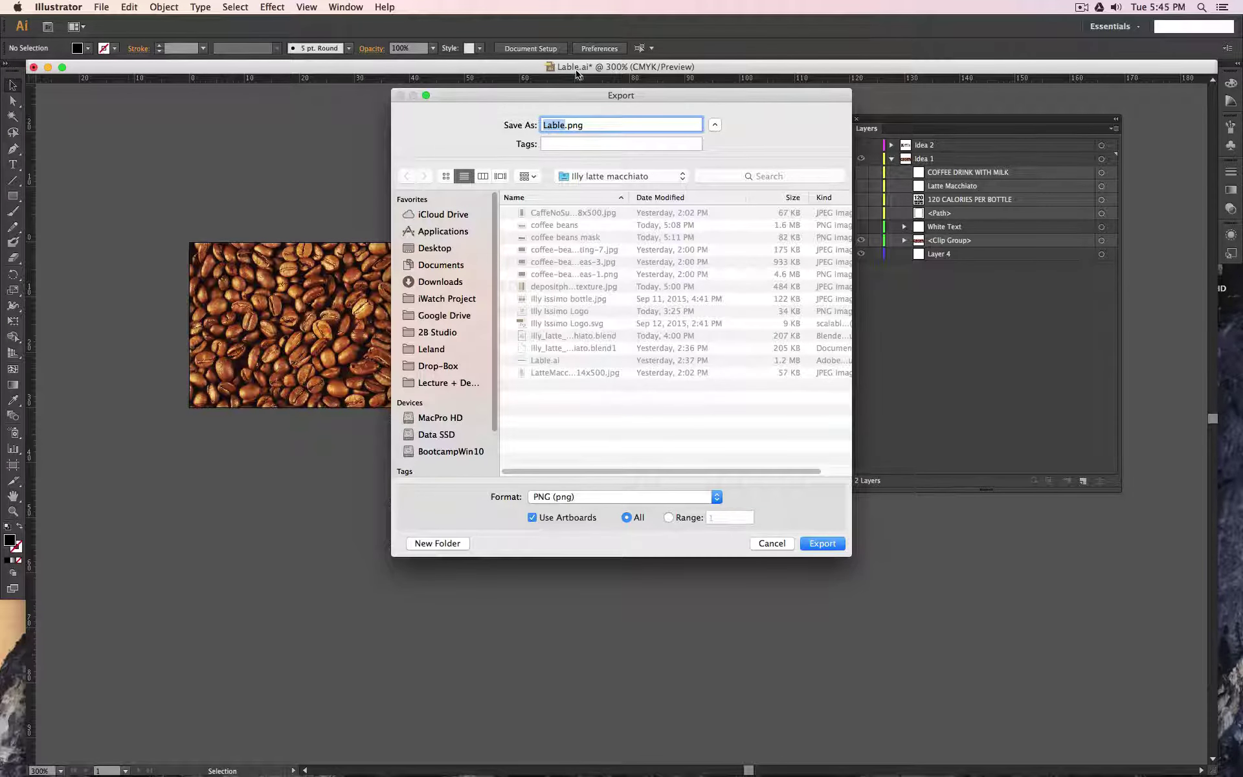
pyautogui.write('Lable Diffuse Color')
pyautogui.click(822, 545)
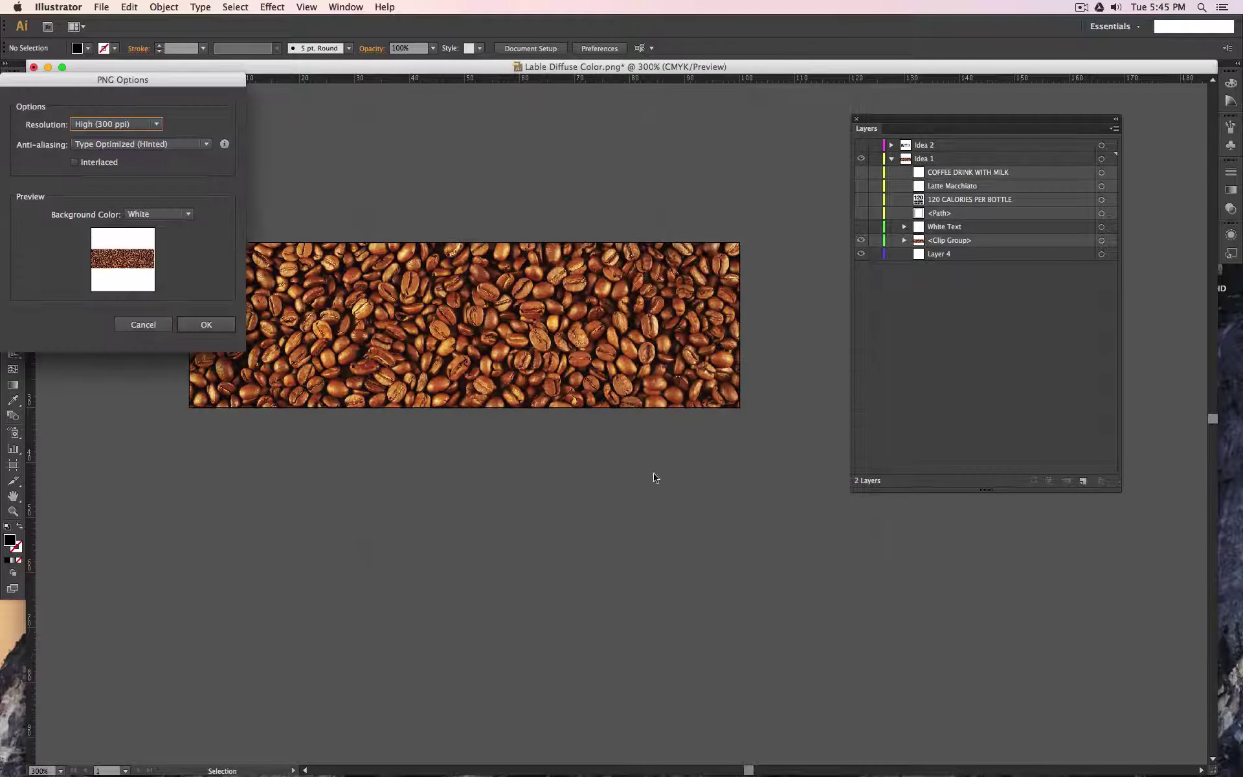
pyautogui.click(167, 215)
pyautogui.click(160, 229)
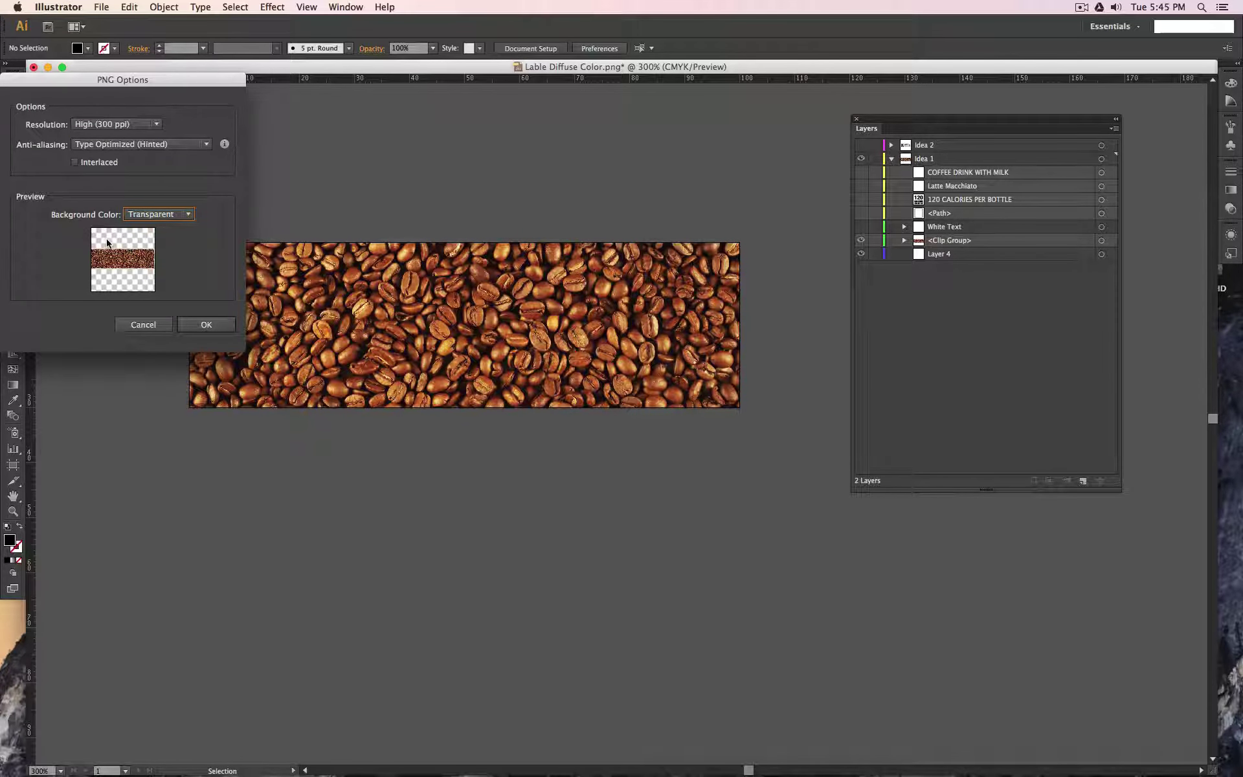
pyautogui.click(209, 320)
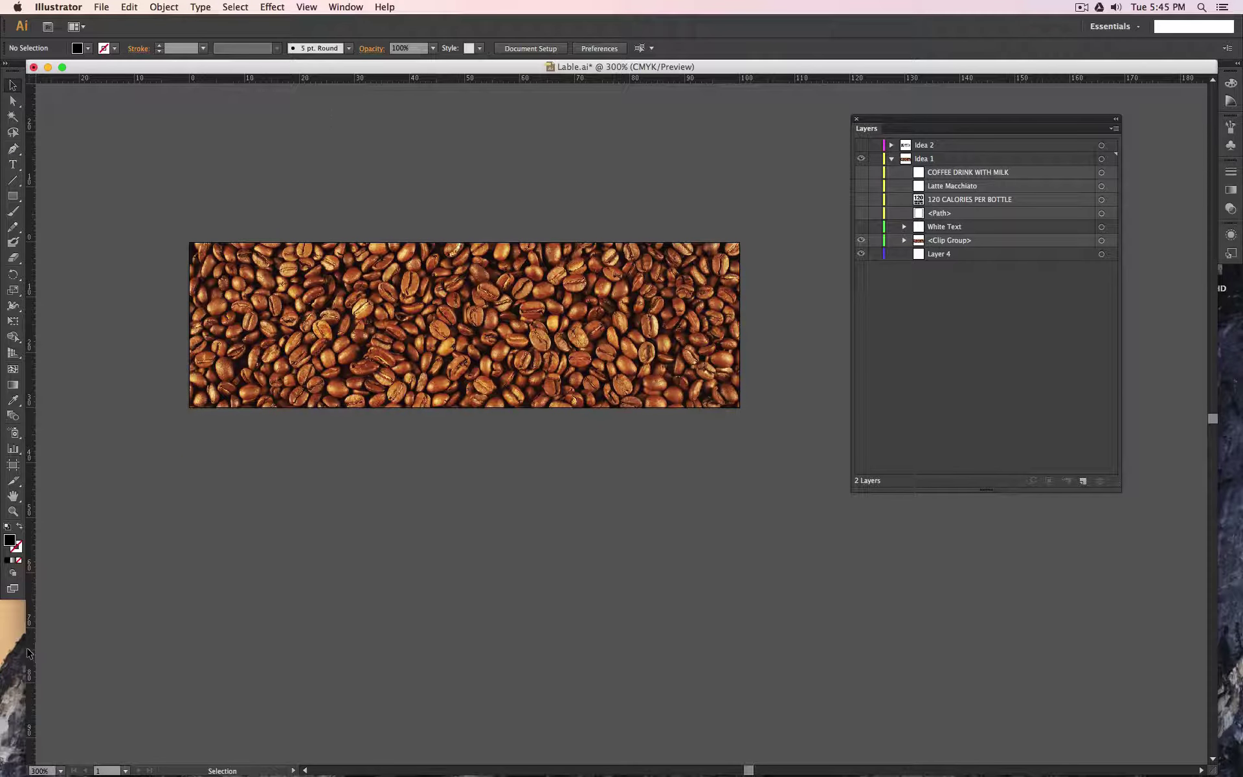
pyautogui.press('super+Tab')
pyautogui.press('super+Tab')
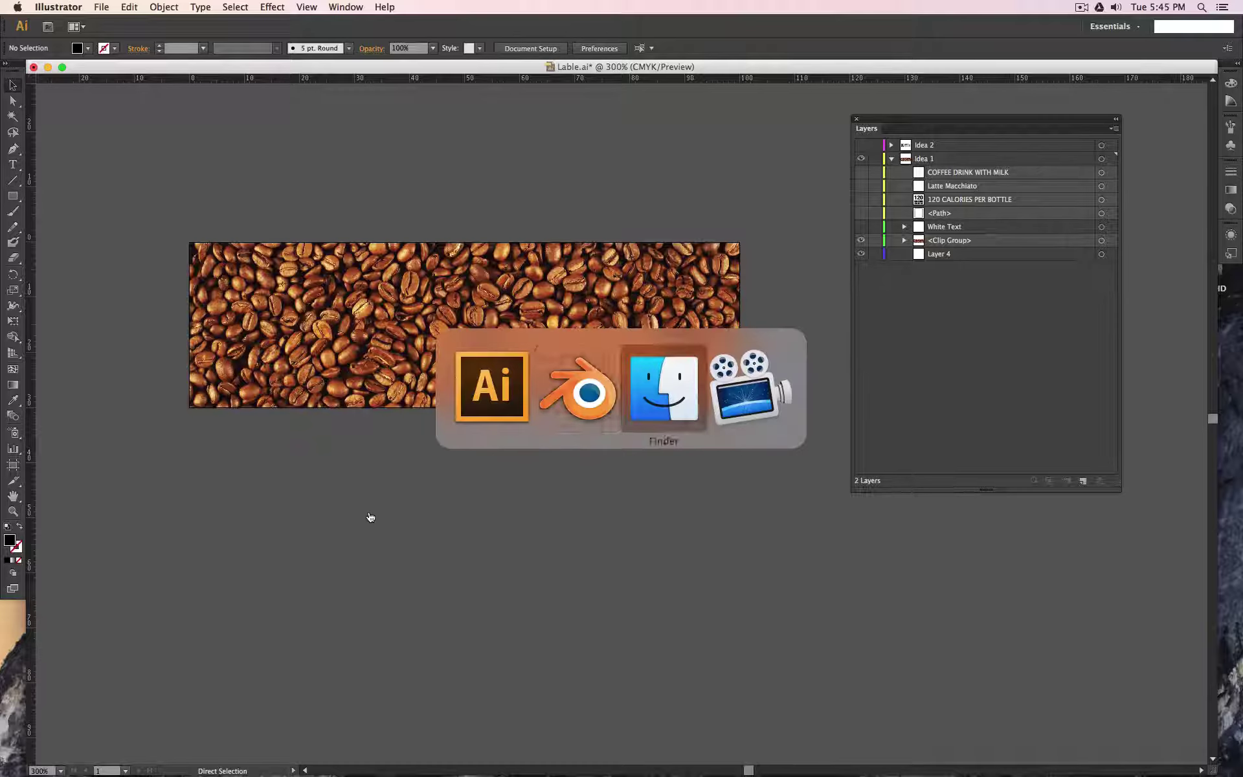
# Load Lable Diffuse Color-01.png into the Image Texture node
pyautogui.click(576, 388)
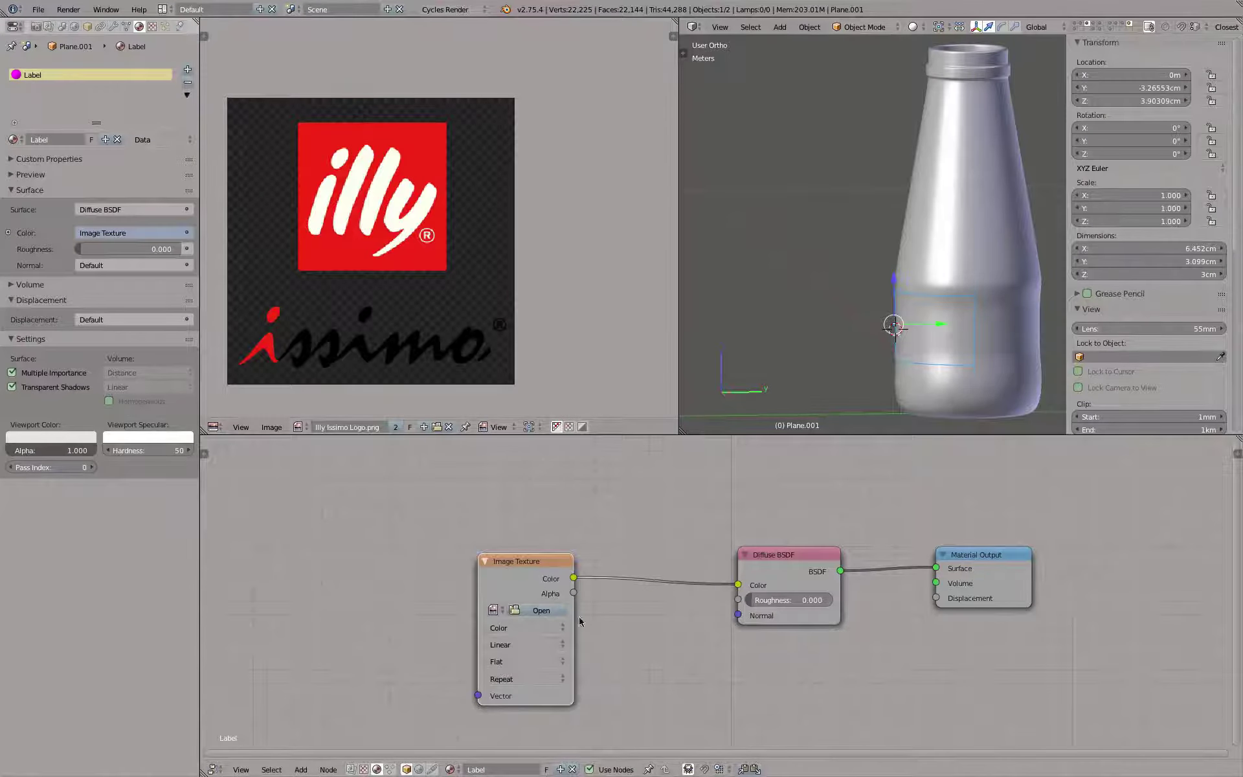
pyautogui.click(542, 610)
pyautogui.click(225, 27)
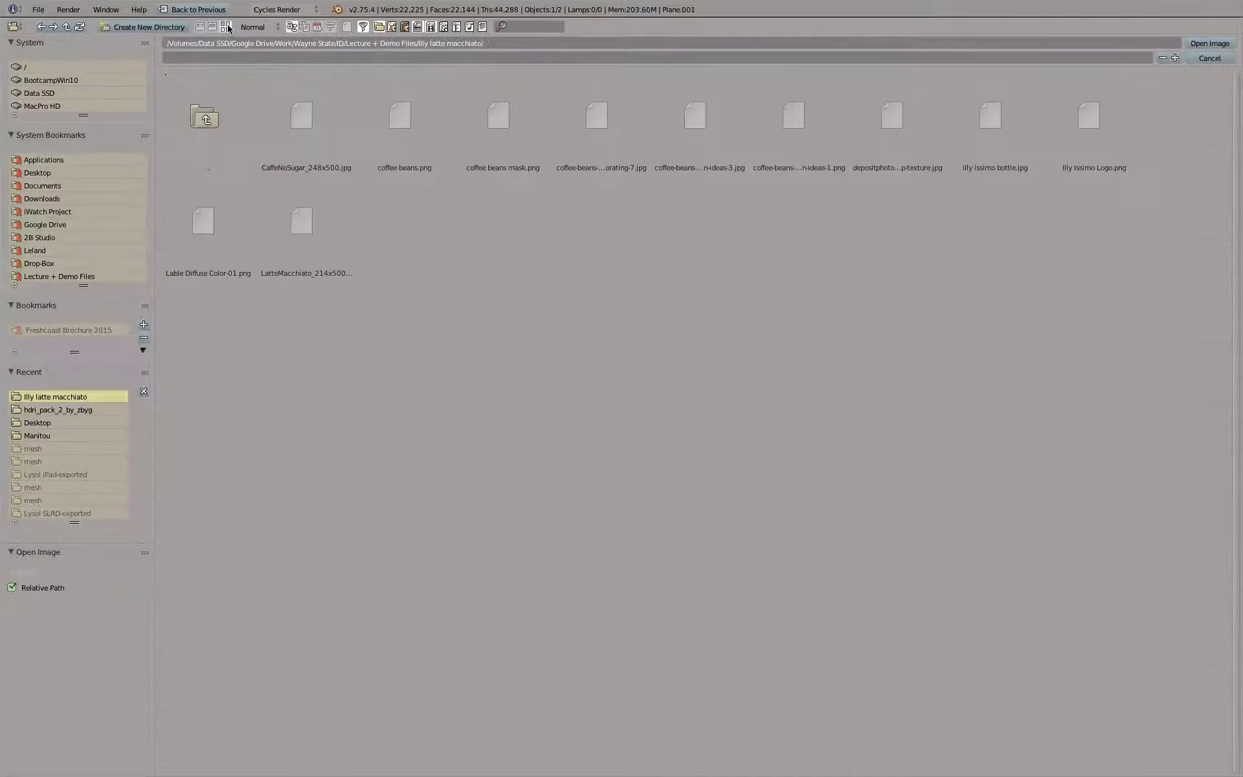
pyautogui.click(230, 253)
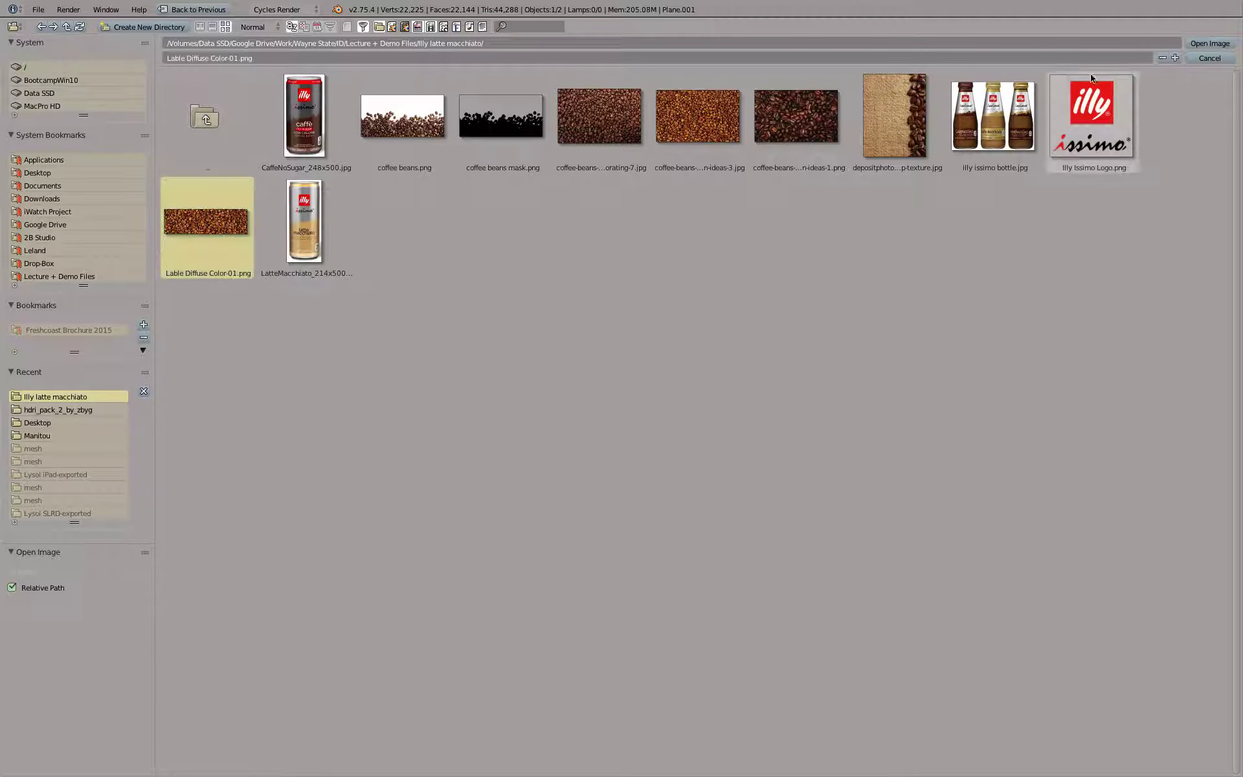
pyautogui.click(1210, 43)
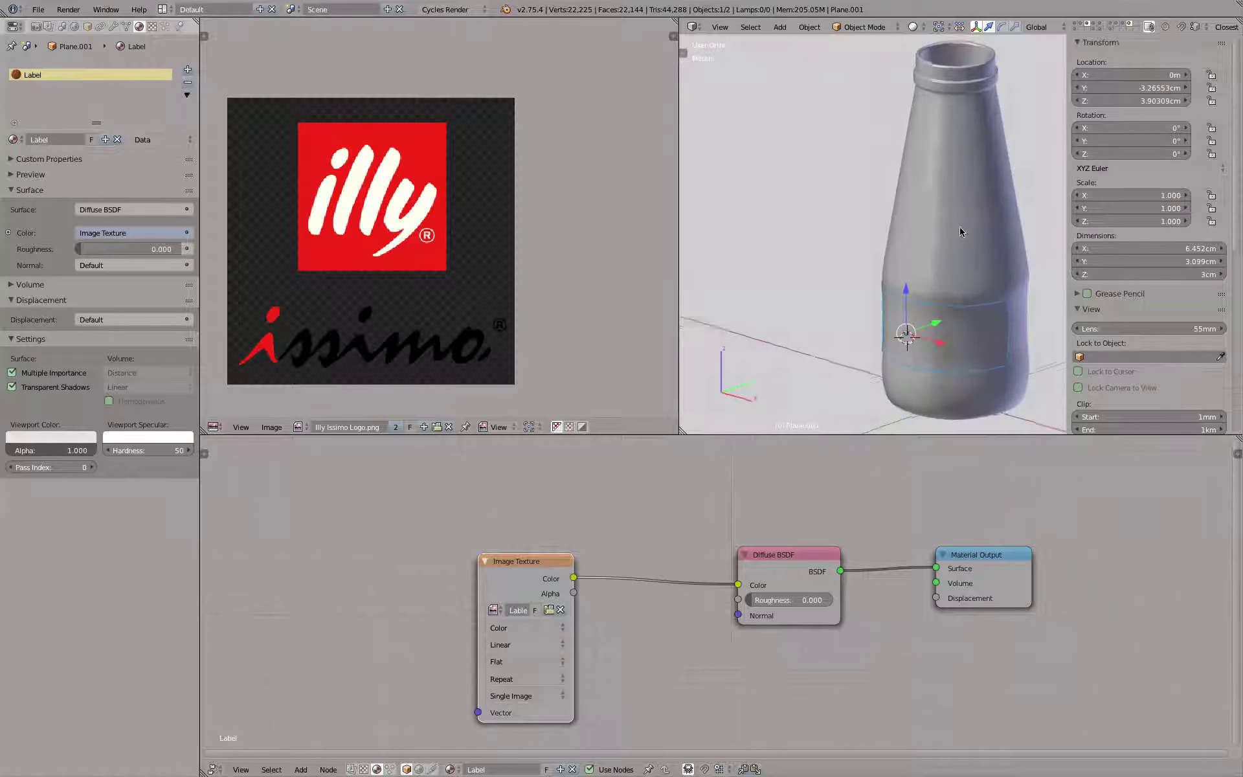
pyautogui.hotkey('shift', 'z')
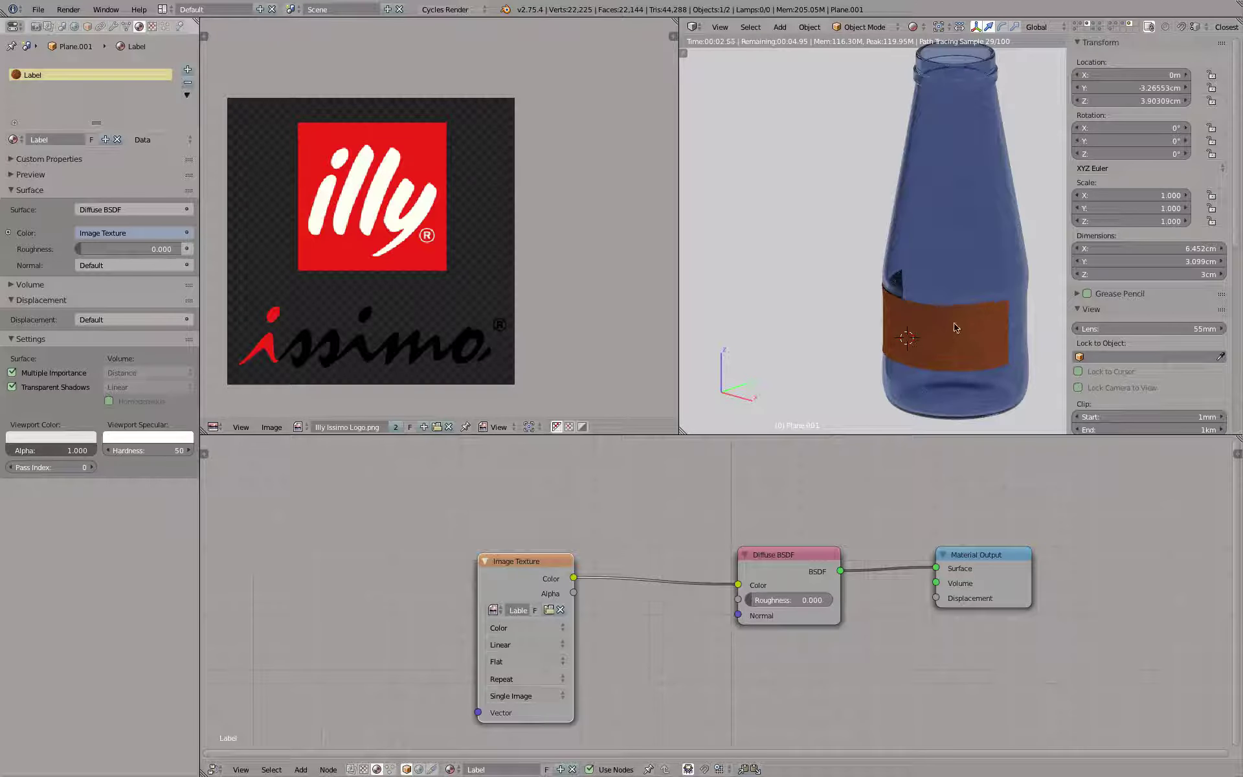
pyautogui.hotkey('shift', 'z')
# Unwrap the label plane's UVs onto the coffee-bean image in Edit Mode
pyautogui.press('Tab')
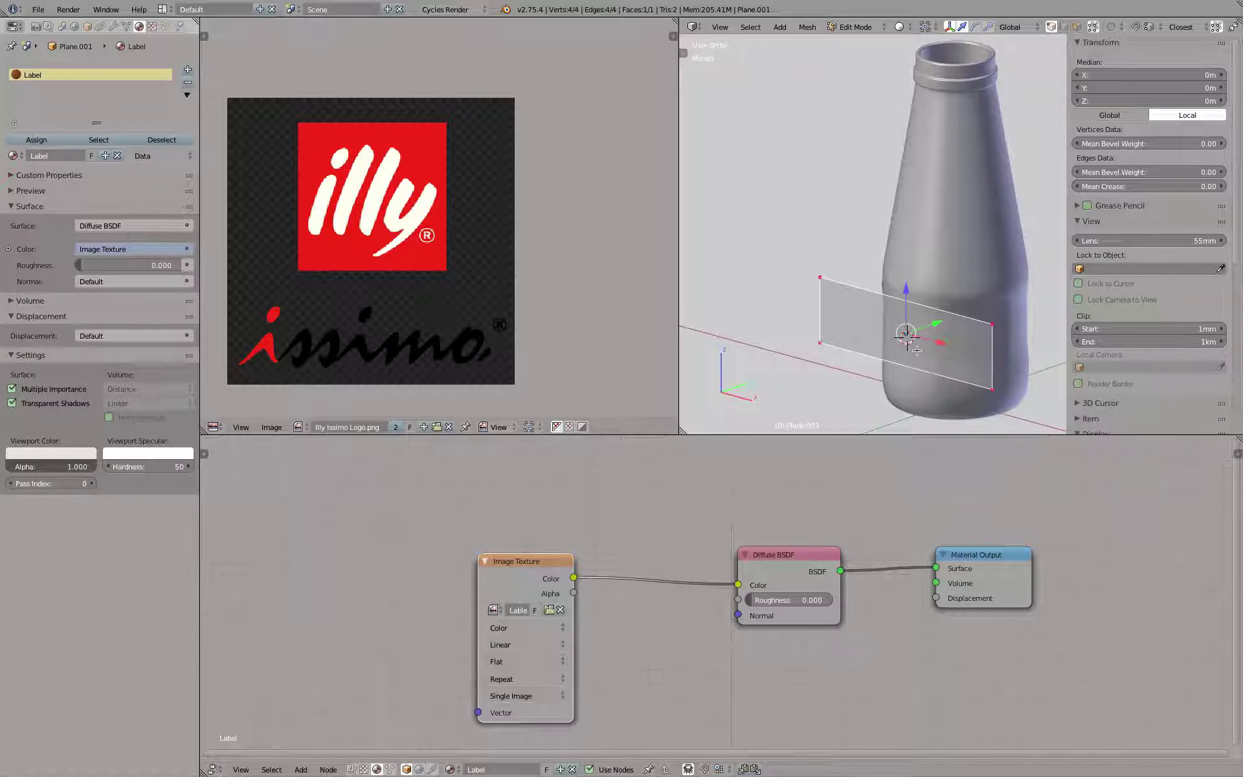
pyautogui.click(301, 428)
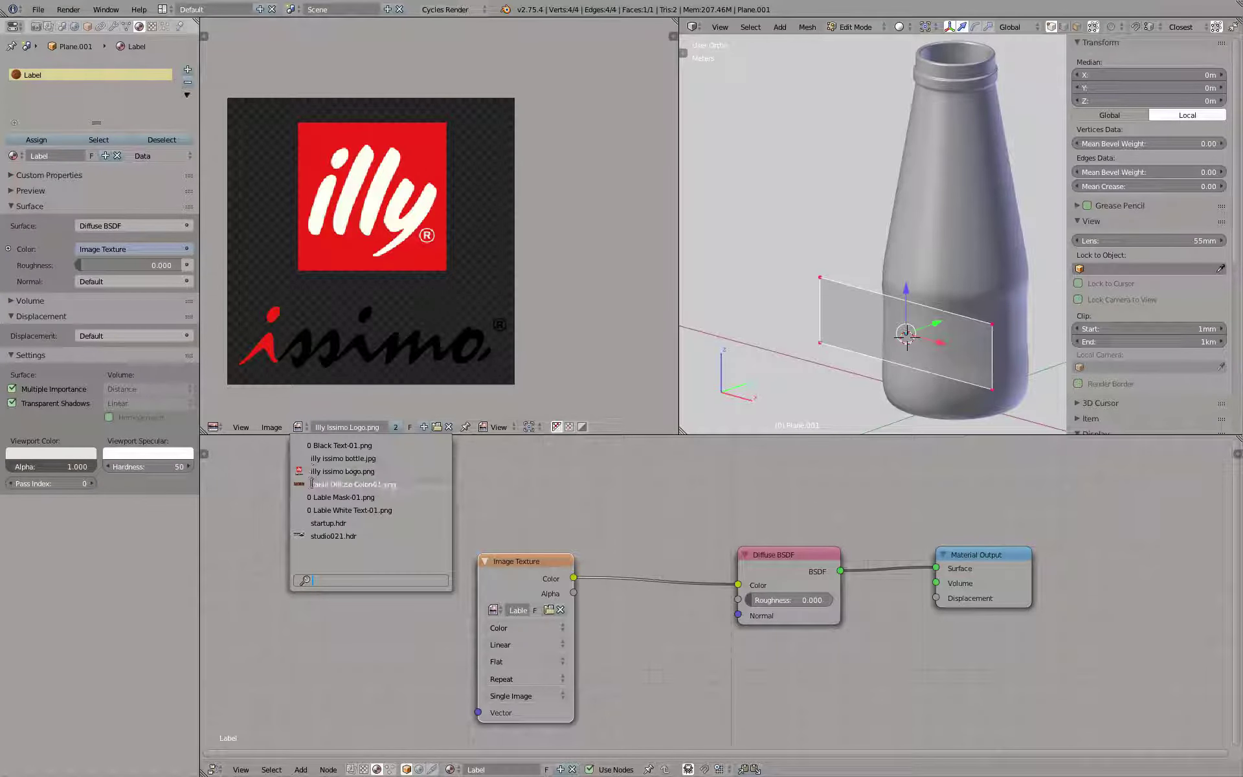
pyautogui.click(337, 486)
pyautogui.scroll(-3, 398, 327)
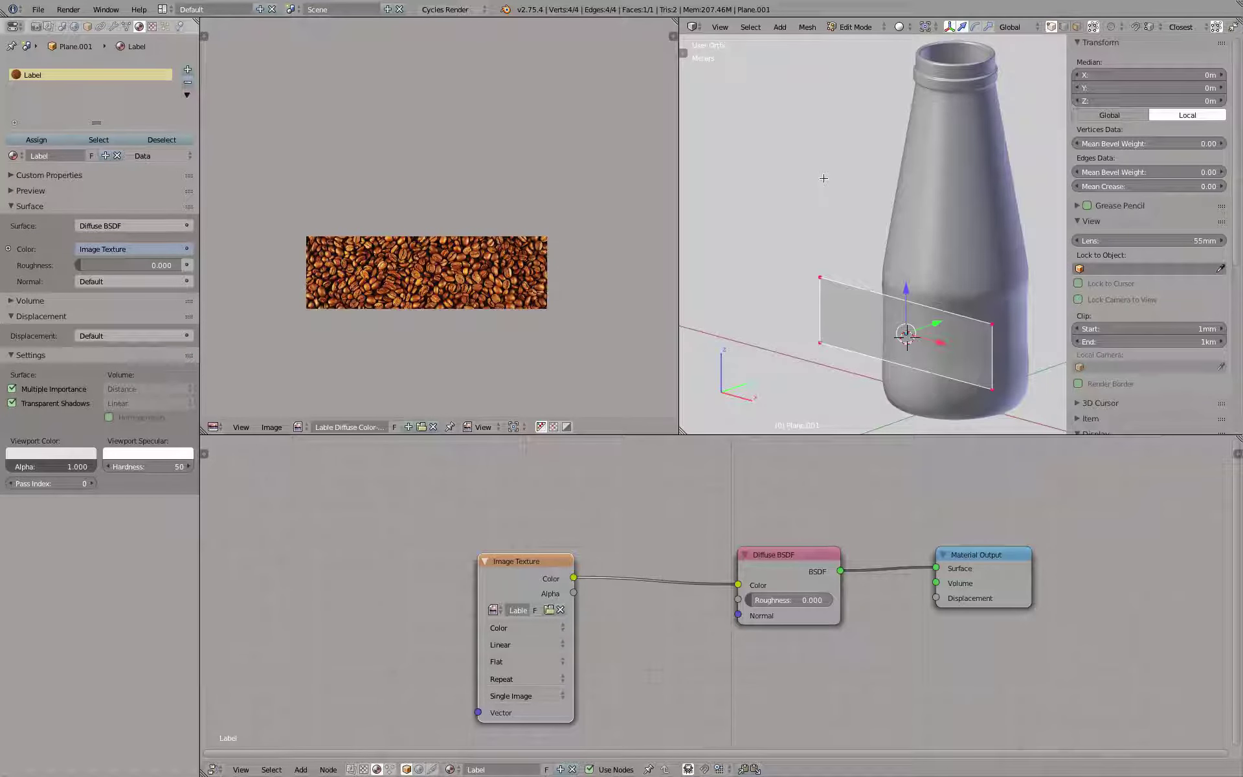
pyautogui.press('u')
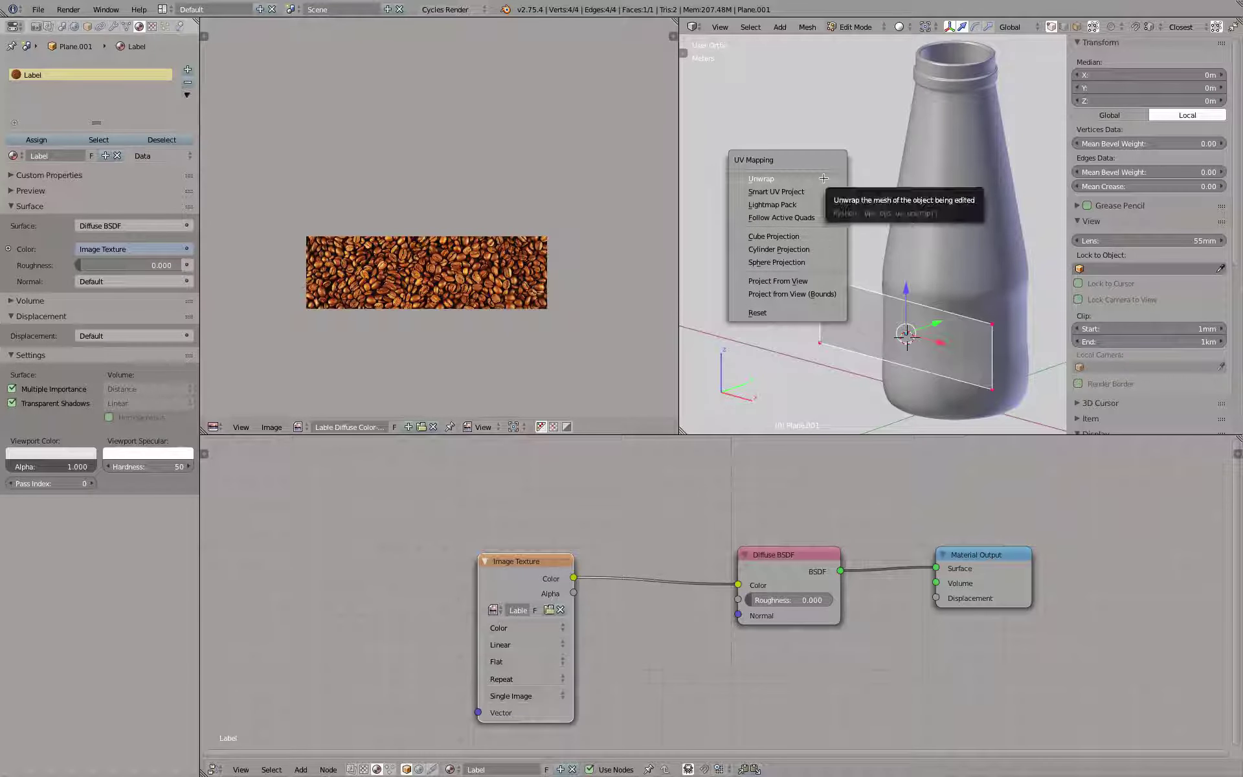
pyautogui.click(824, 178)
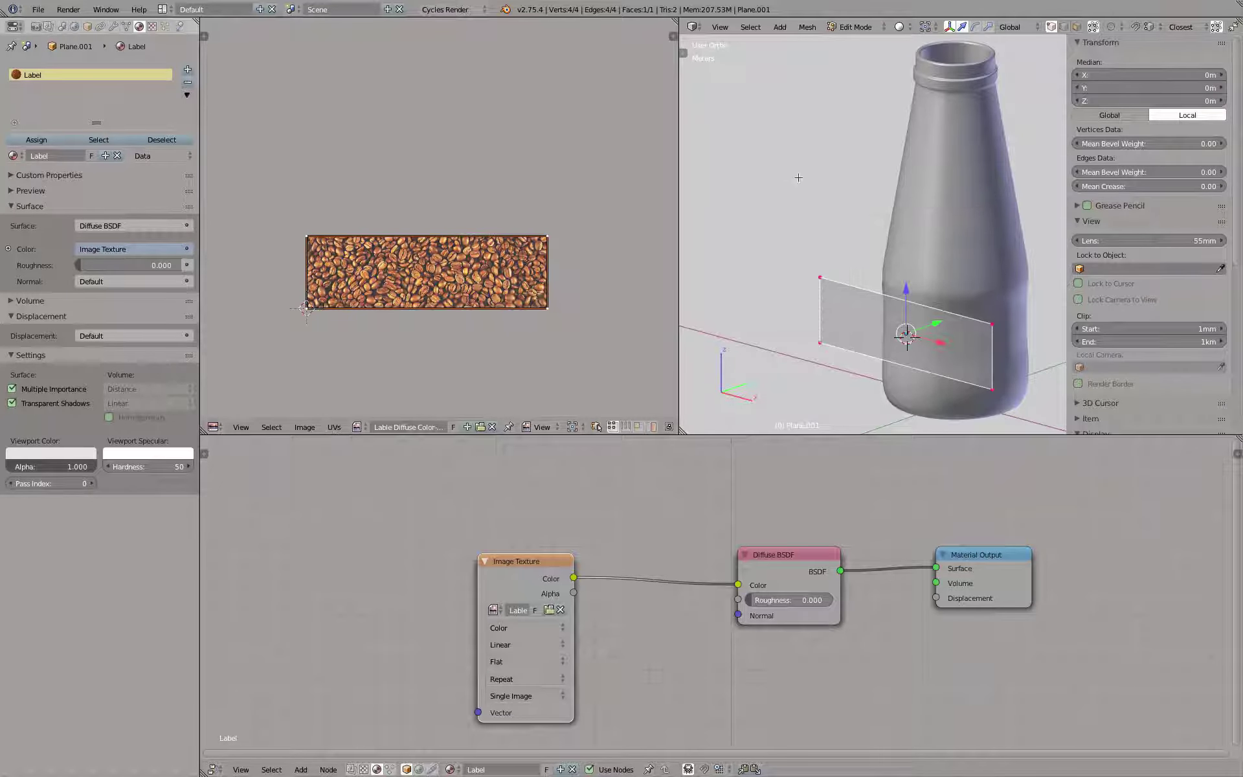
pyautogui.scroll(1, 464, 283)
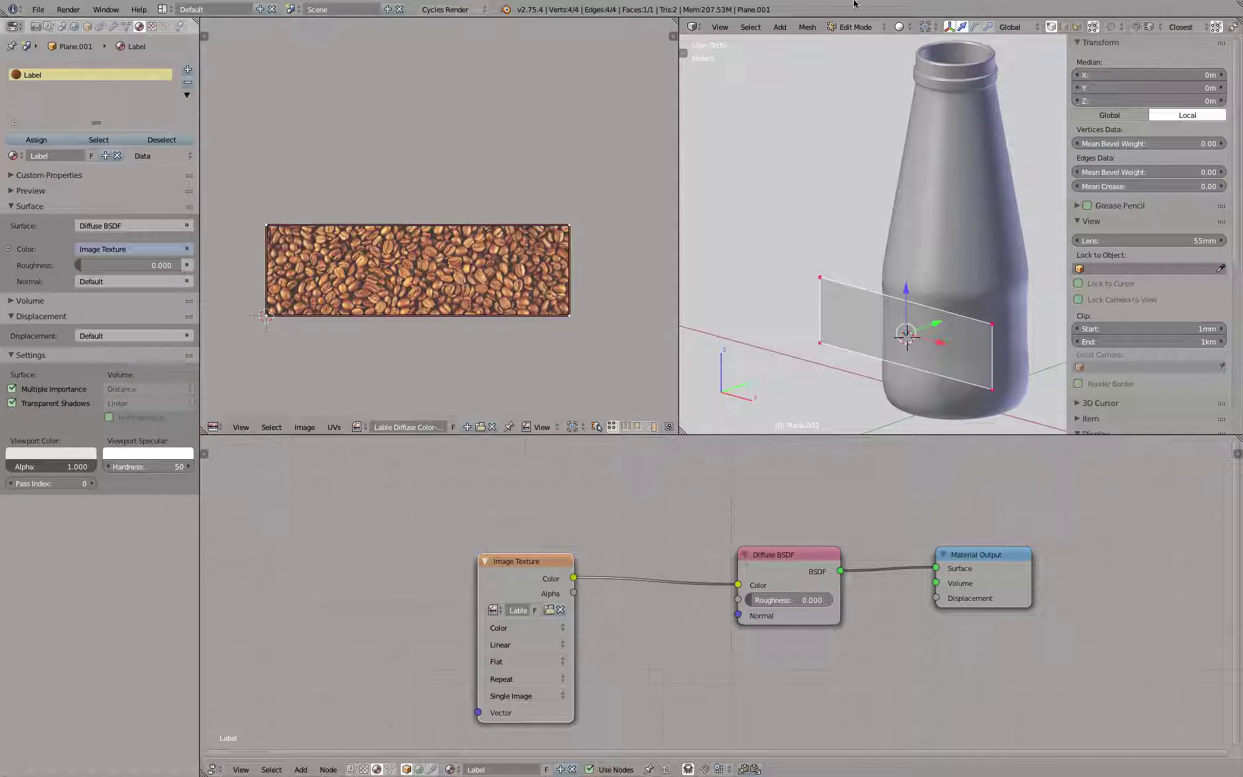
# View the bottle in Material shading, then show only the label's layer
pyautogui.click(900, 27)
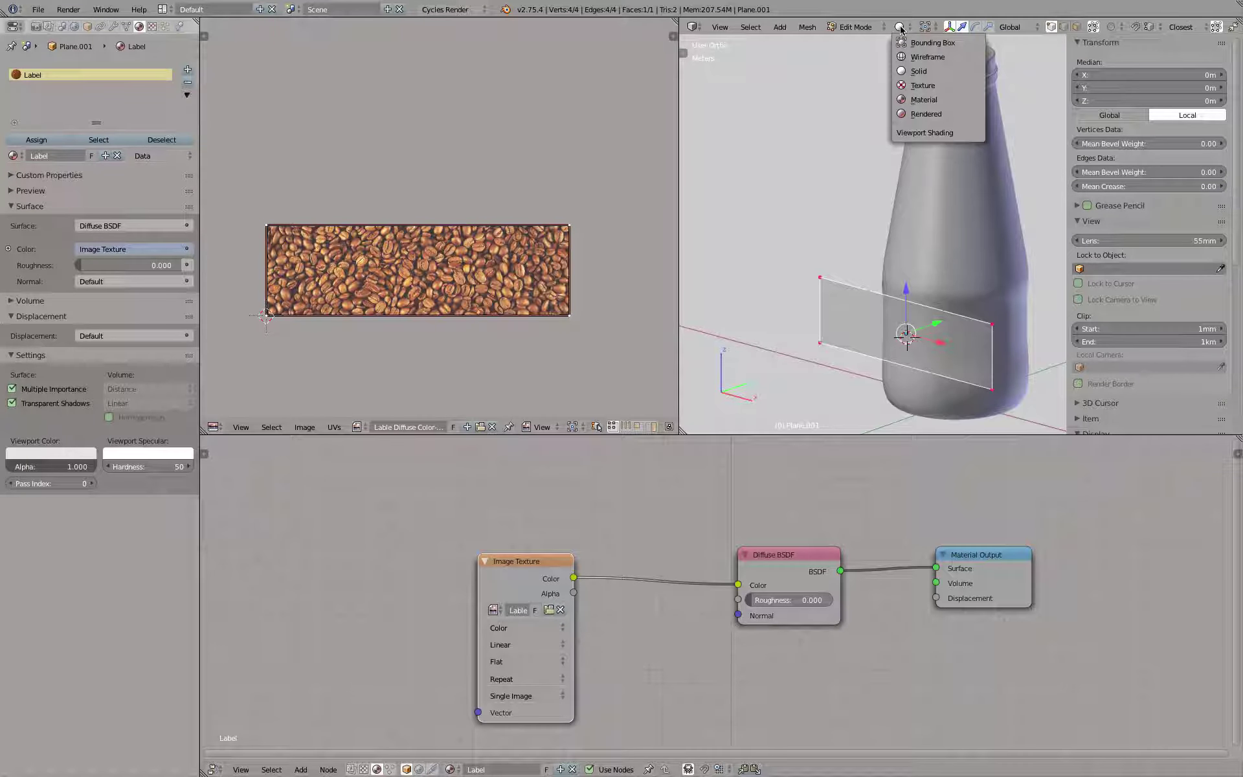
pyautogui.click(915, 101)
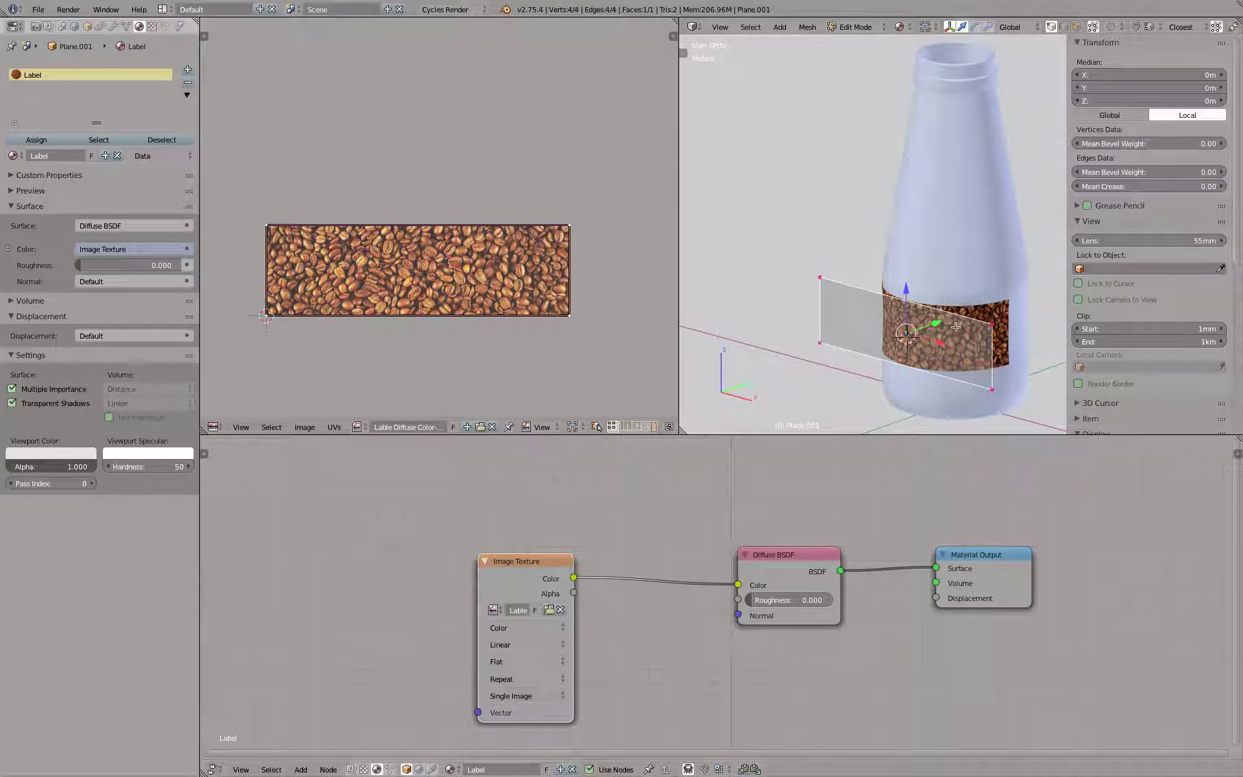
pyautogui.click(900, 27)
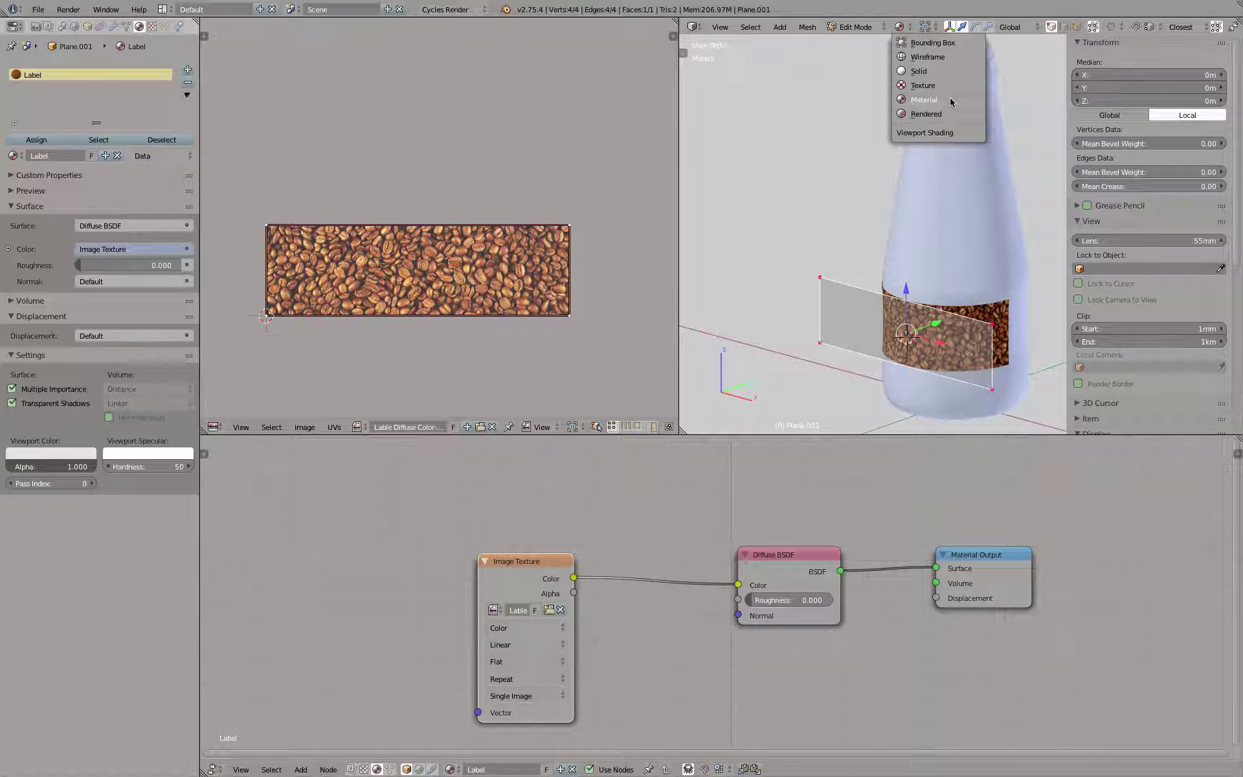
pyautogui.click(954, 101)
pyautogui.press('Tab')
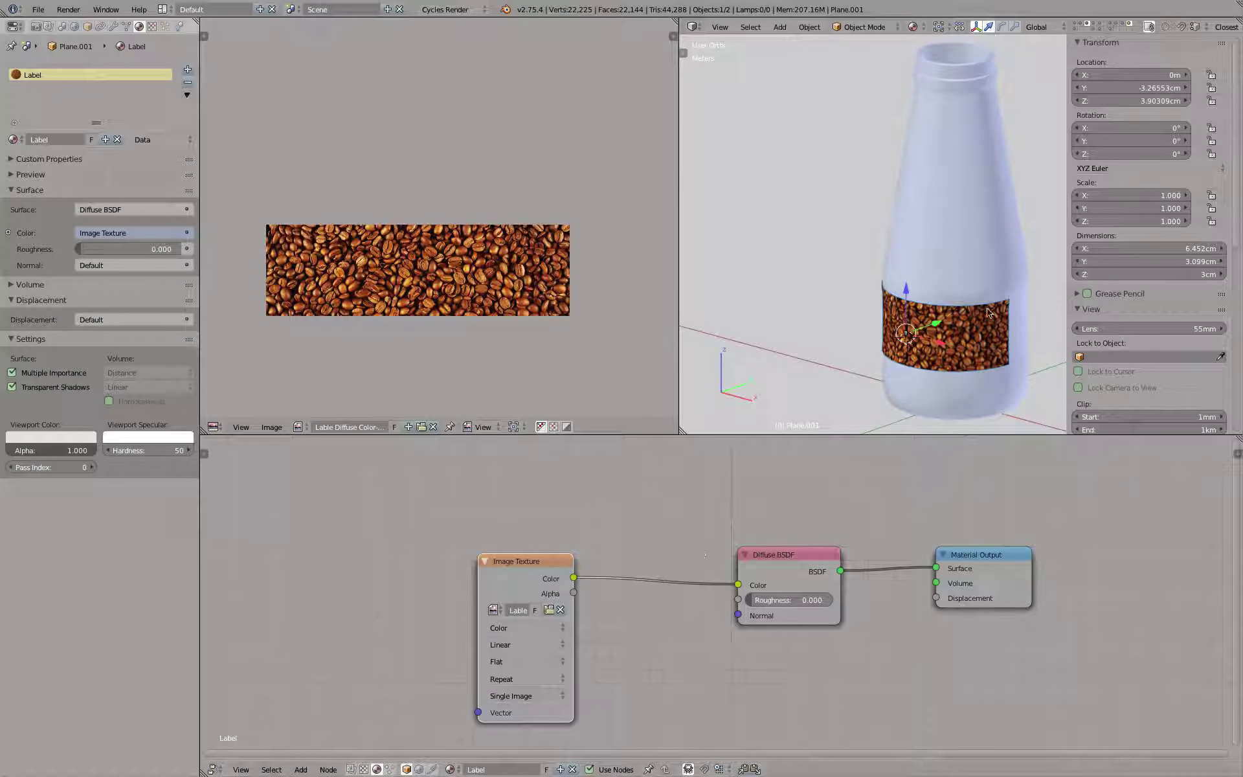
pyautogui.moveTo(973, 353); pyautogui.dragTo(958, 330, button='middle')
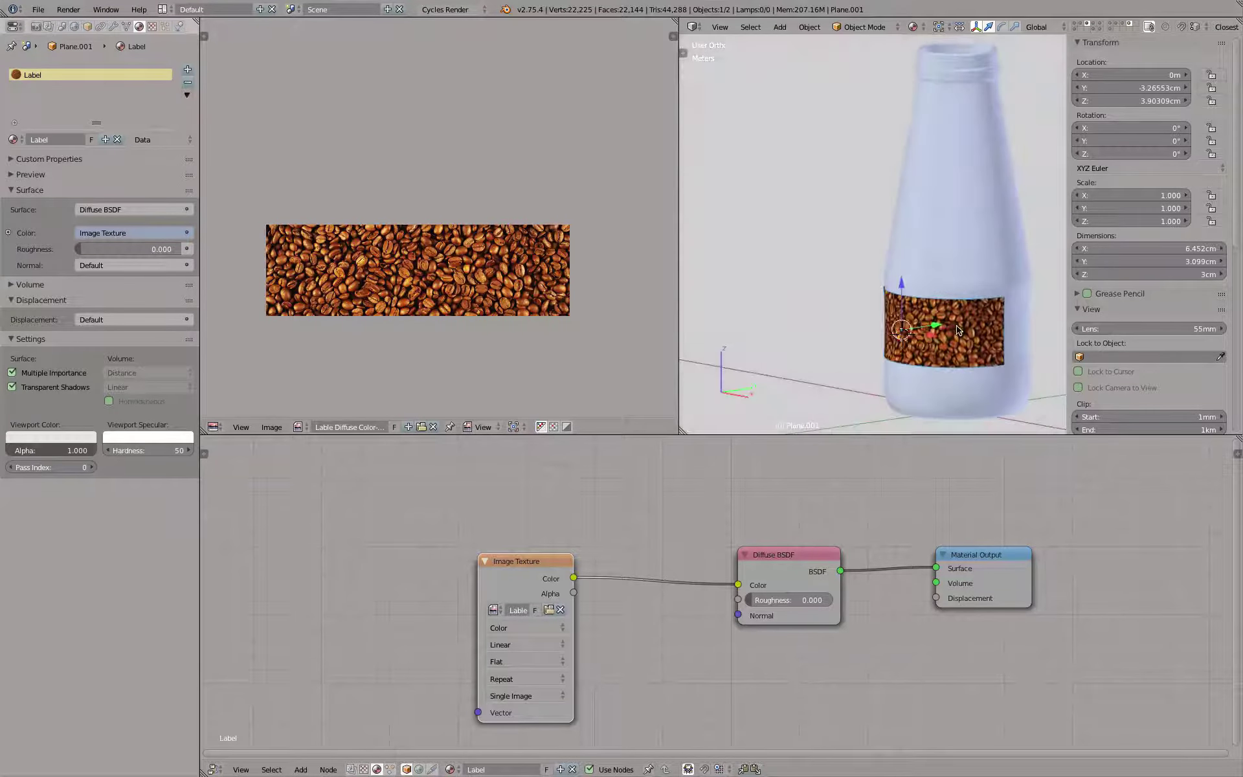
pyautogui.click(1127, 24)
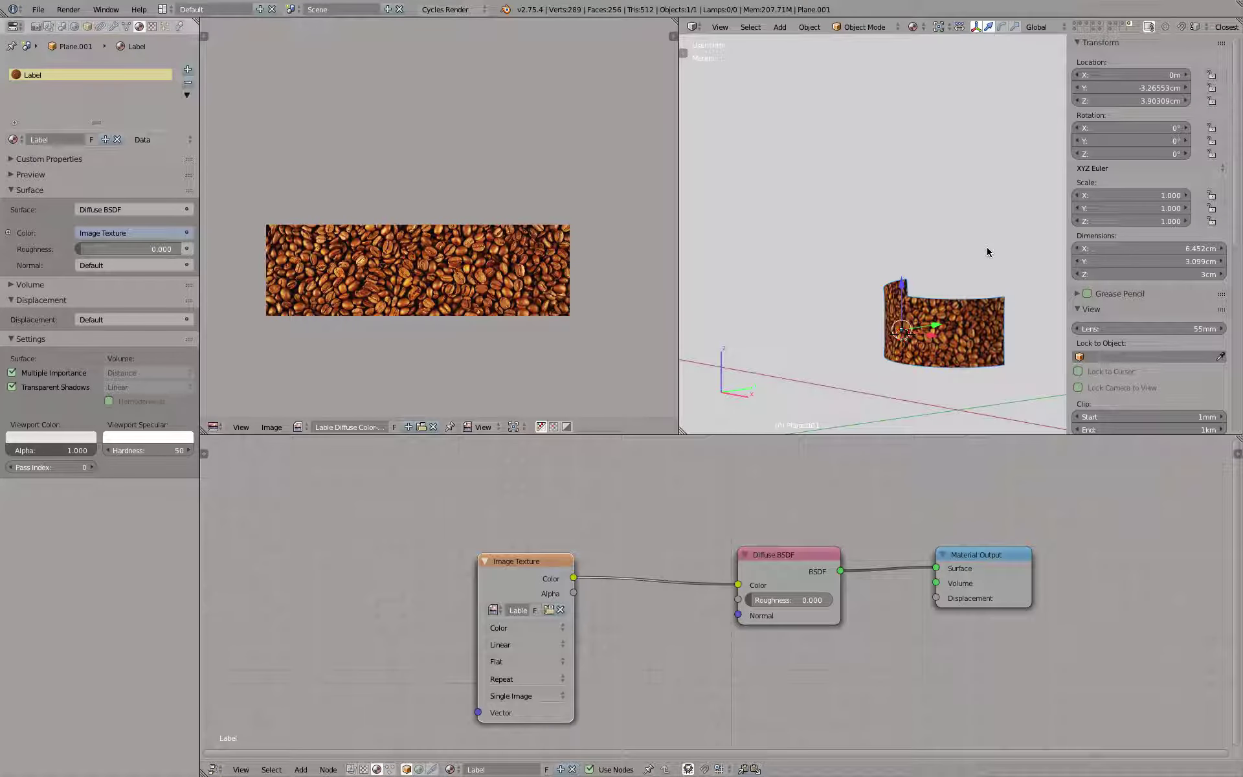
pyautogui.press('super+Tab')
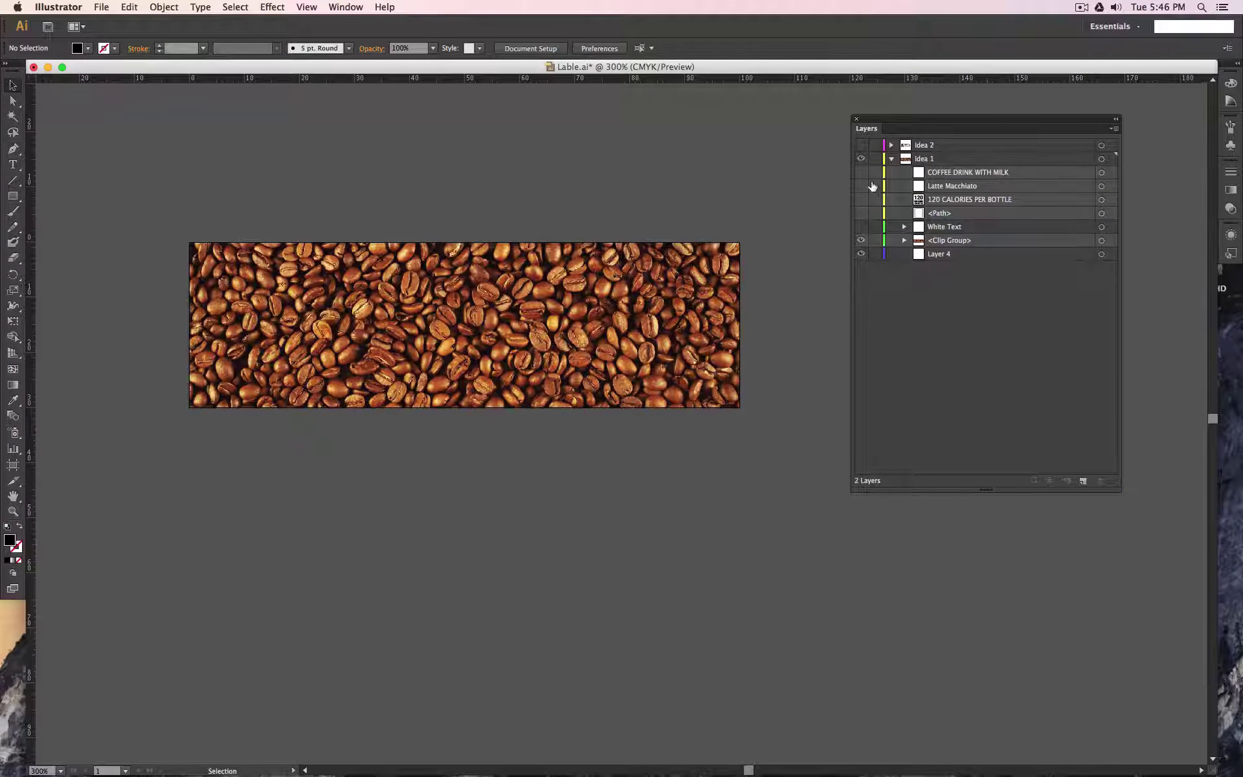
# Make the text layers visible again and hide the coffee-bean image
pyautogui.moveTo(861, 172); pyautogui.dragTo(863, 228)
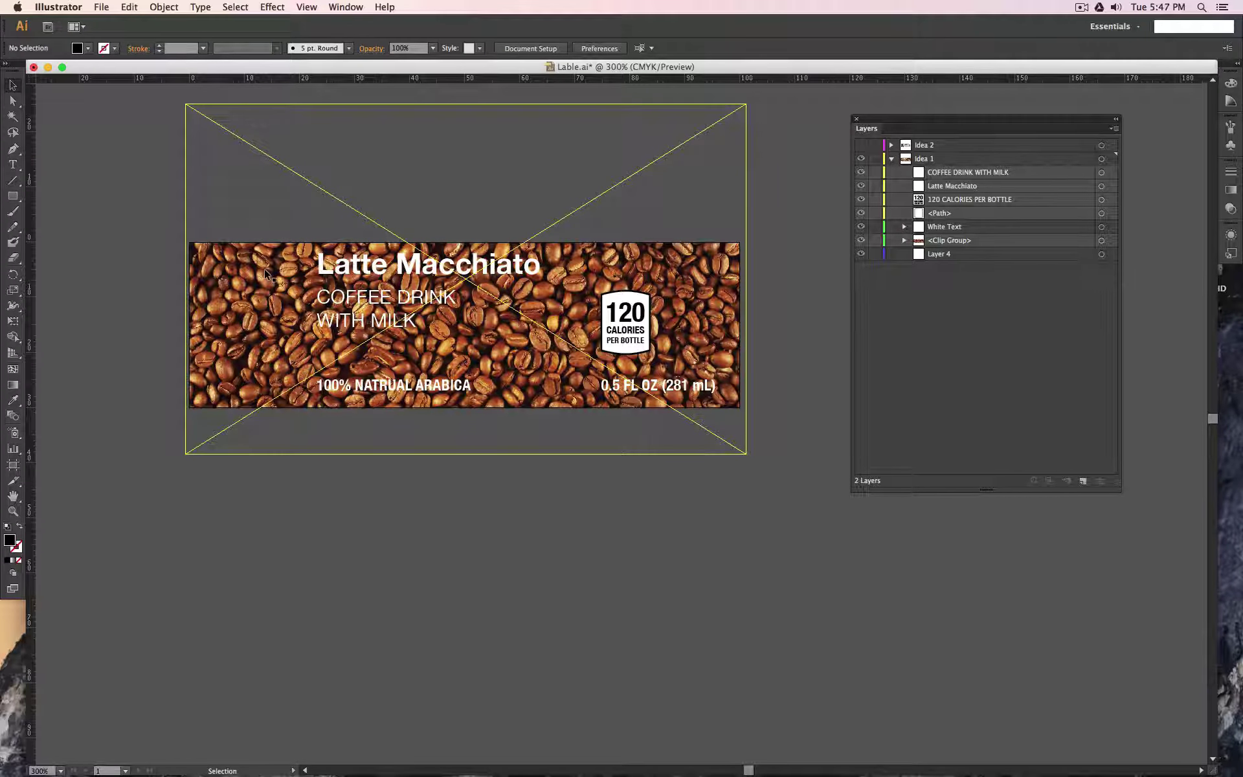
pyautogui.click(860, 240)
pyautogui.moveTo(627, 295); pyautogui.dragTo(651, 151)
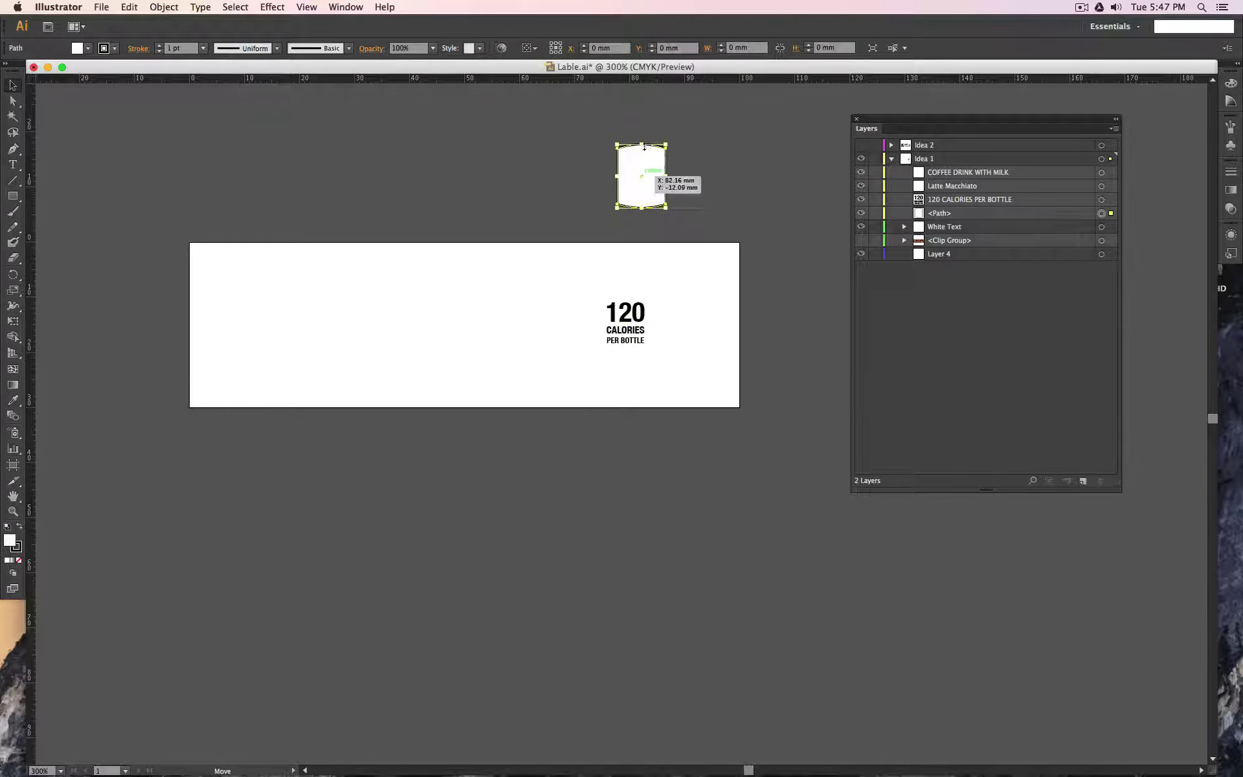
pyautogui.press('super+z')
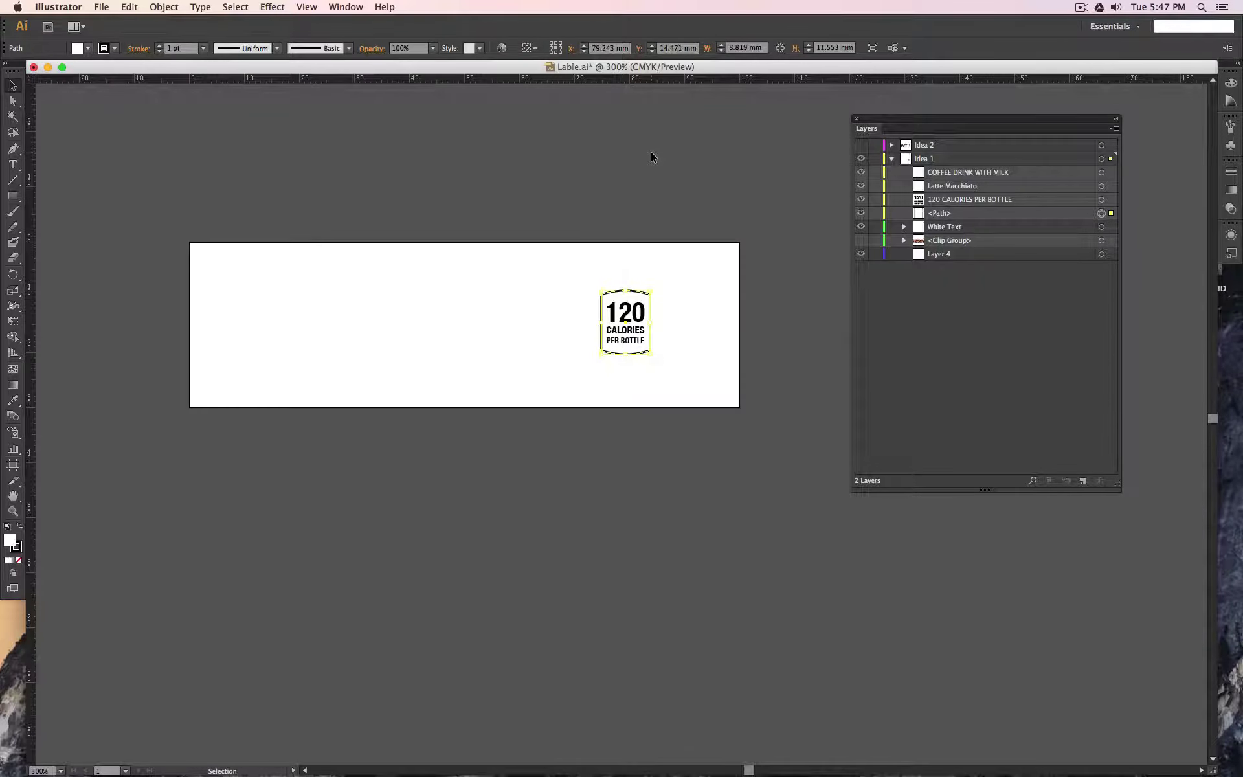
# Set the calorie badge outline's fill to None and check the artwork placement
pyautogui.click(19, 561)
pyautogui.click(166, 173)
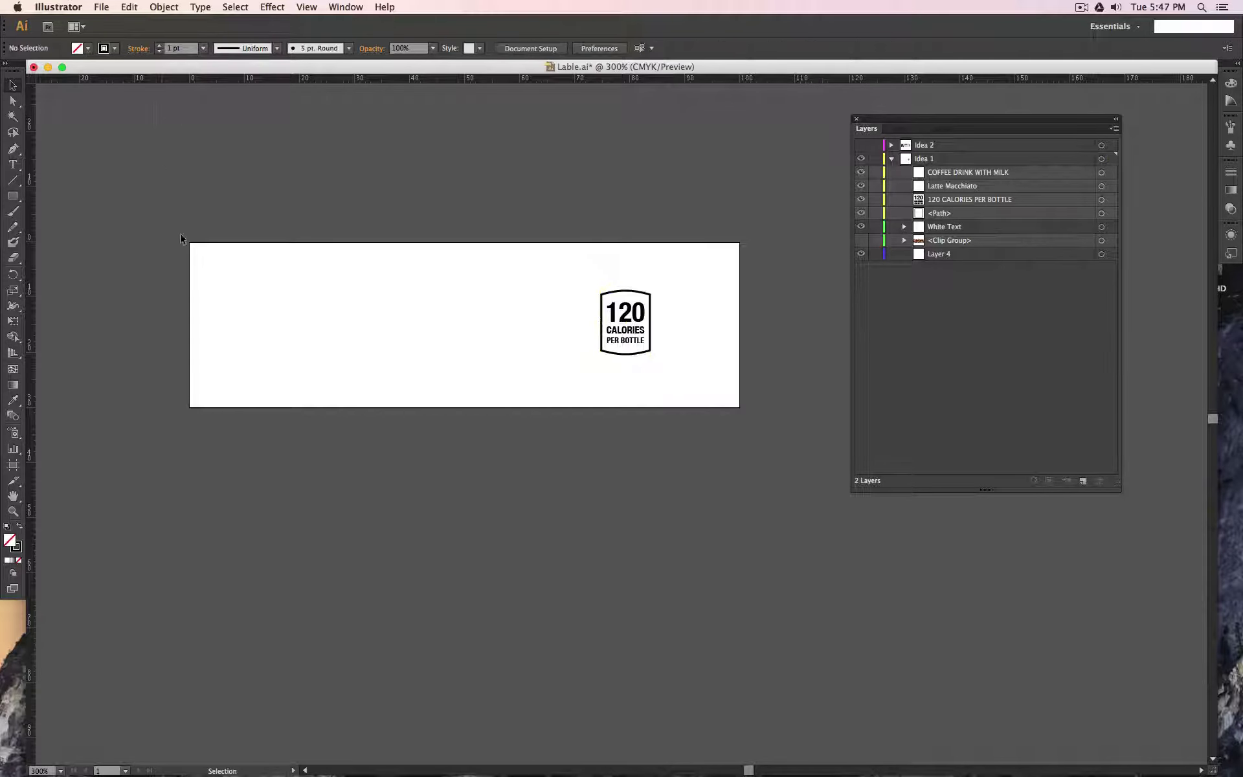
pyautogui.press('cmd+a')
pyautogui.moveTo(625, 321); pyautogui.dragTo(673, 548)
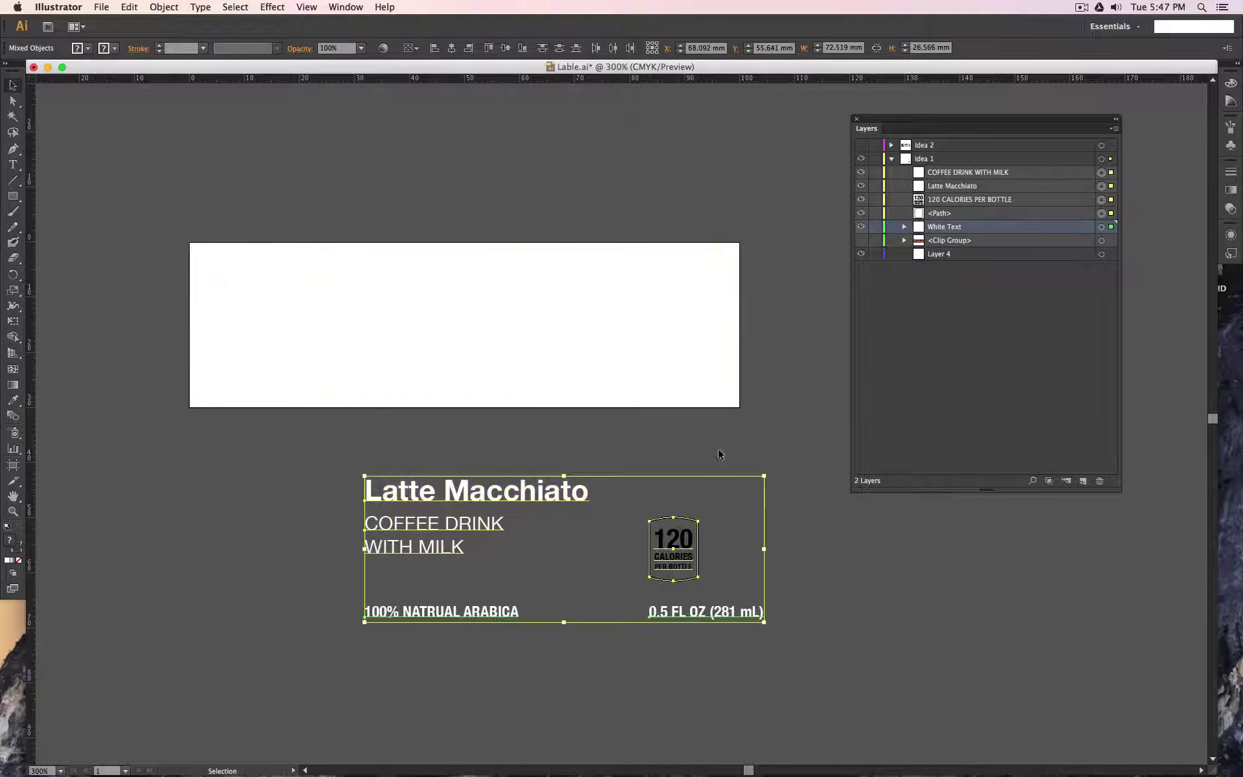
pyautogui.press('super+z')
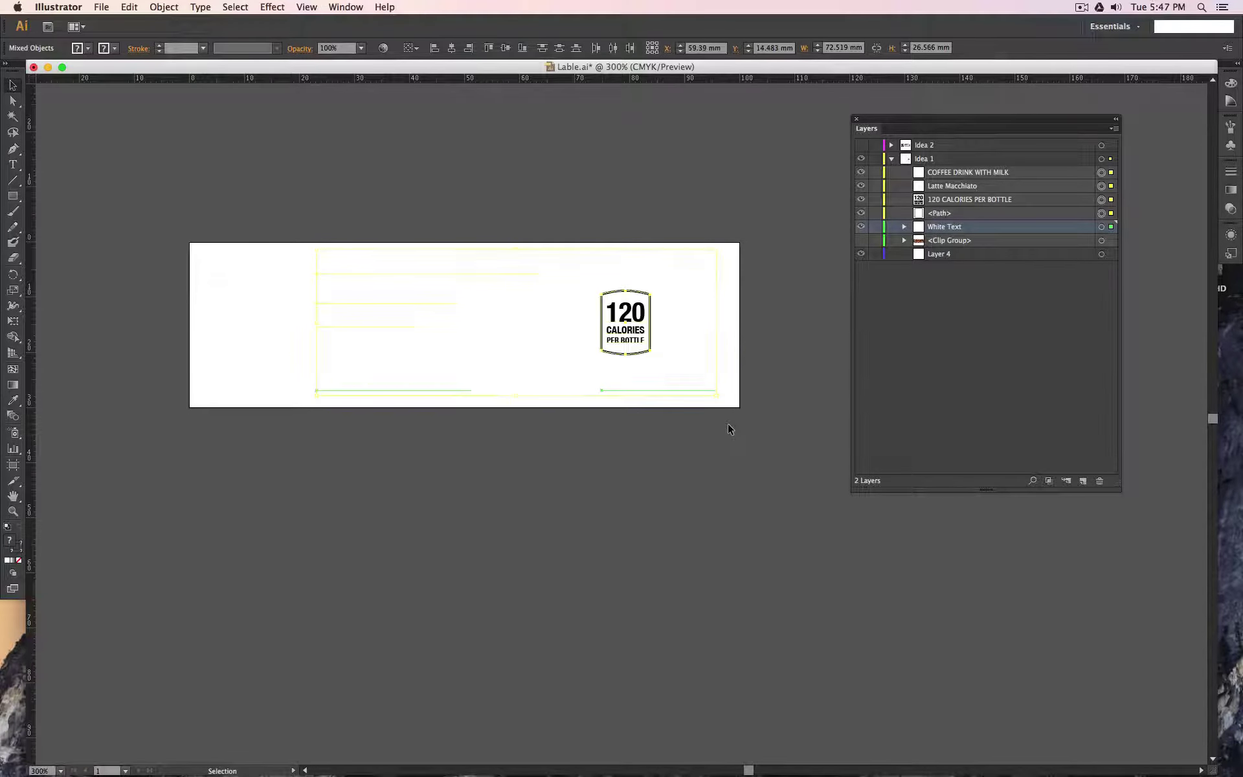
pyautogui.click(104, 6)
# Export the label artboard as 'Lable Text Mask' PNG at 300 ppi with a transparent background
pyautogui.click(133, 231)
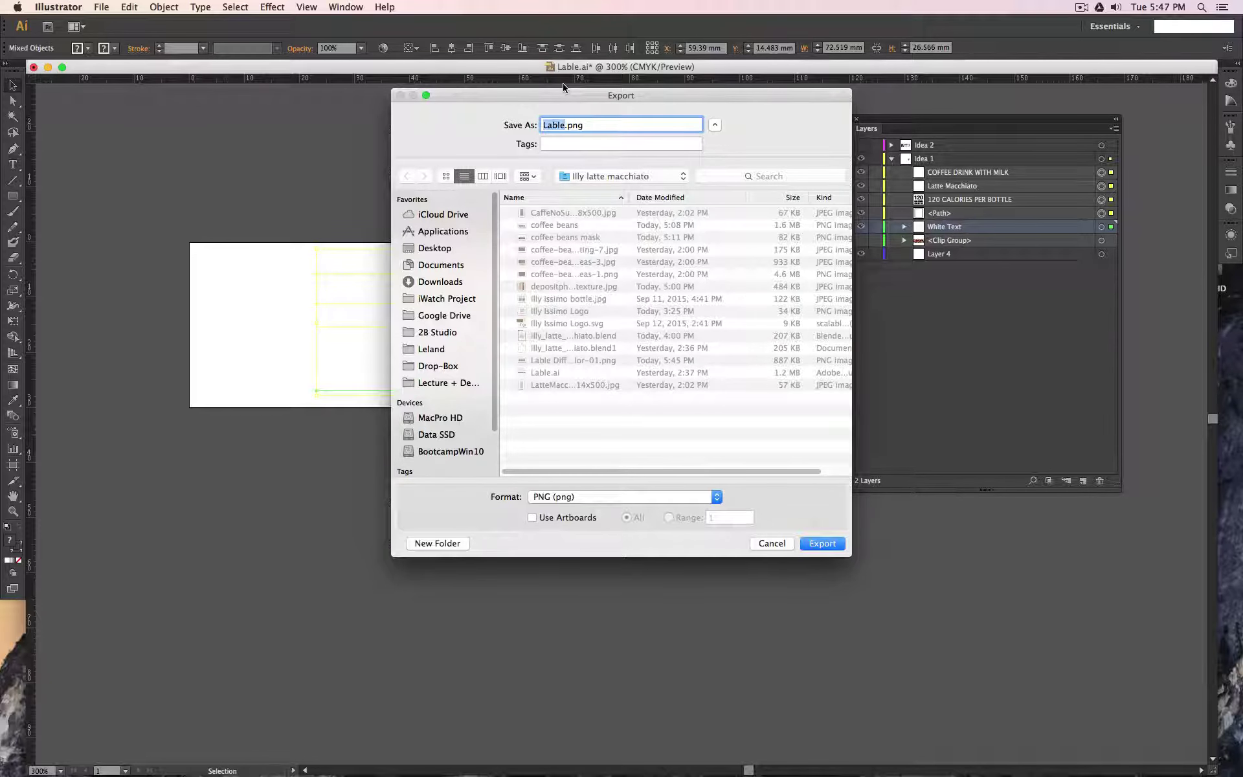
pyautogui.press('Right')
pyautogui.write('Text Mask')
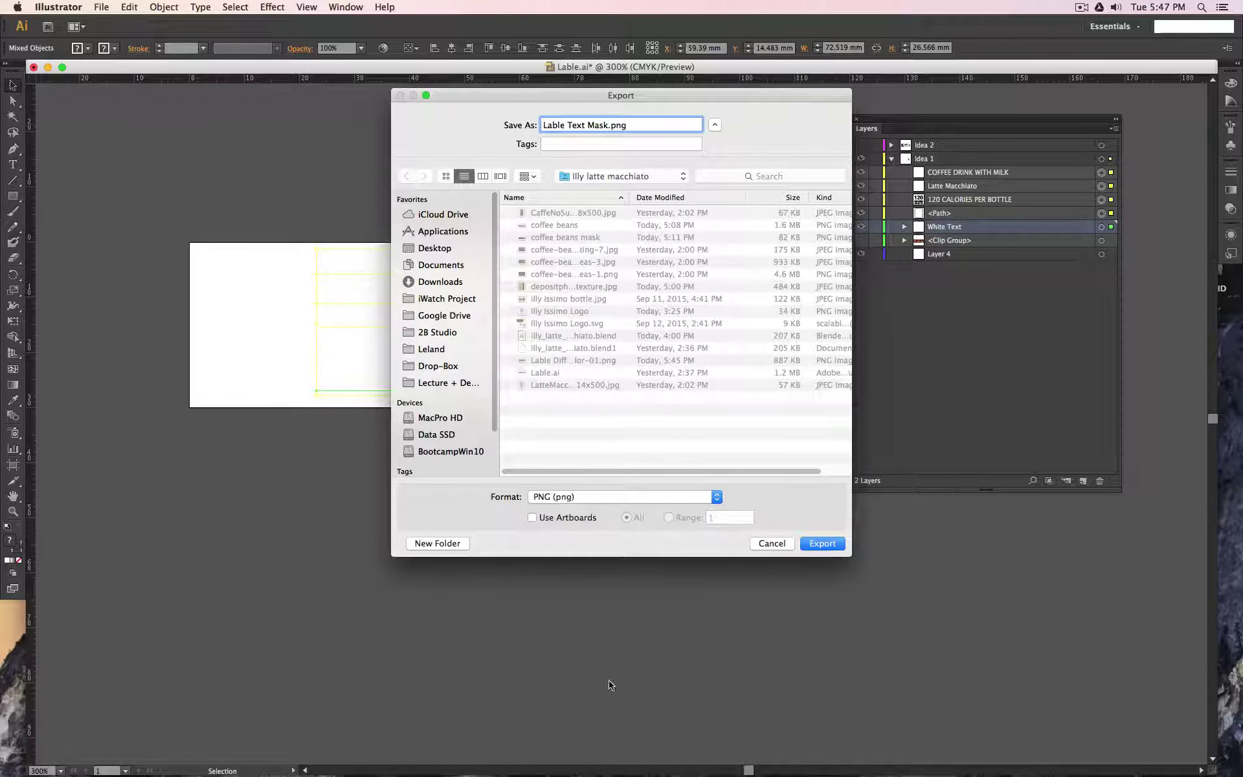
pyautogui.click(562, 518)
pyautogui.click(821, 544)
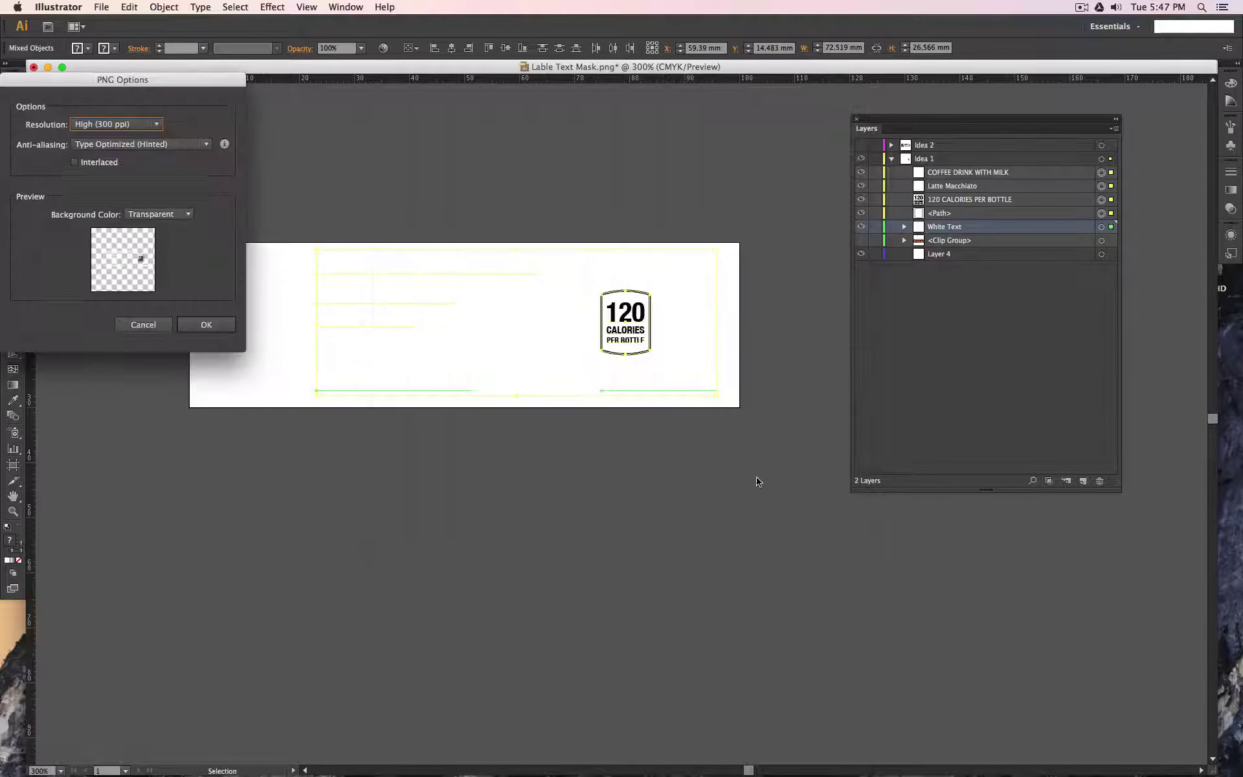
pyautogui.click(208, 324)
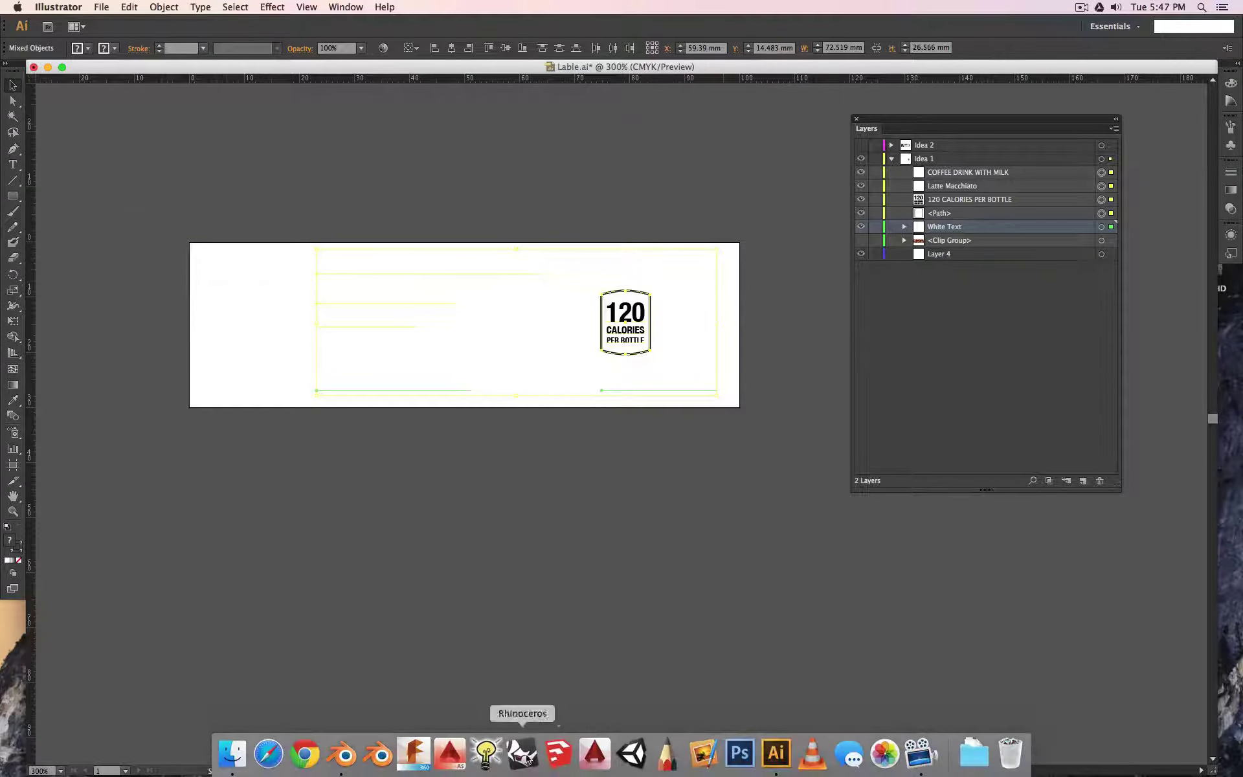
# Back in Blender, maximize the node editor and duplicate the Image Texture node below the original
pyautogui.click(348, 756)
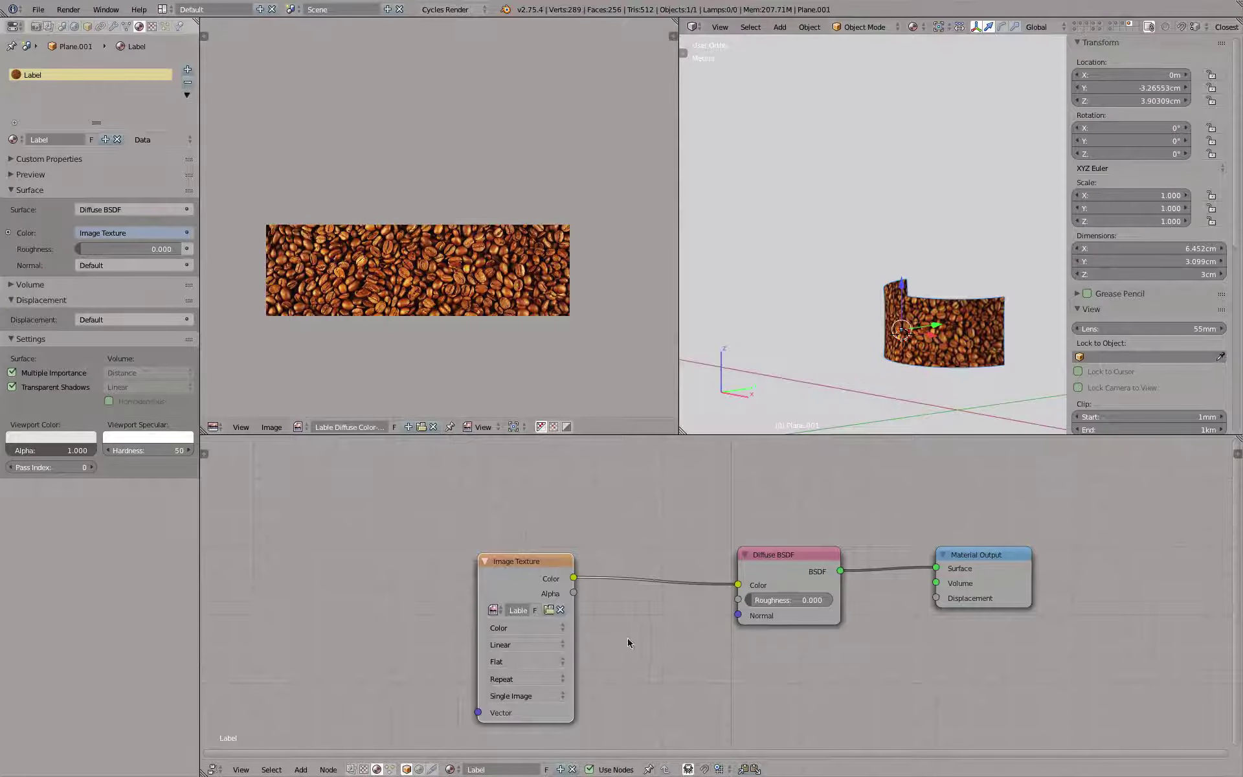
pyautogui.moveTo(626, 639); pyautogui.dragTo(444, 501, button='middle')
pyautogui.scroll(-2, 570, 529)
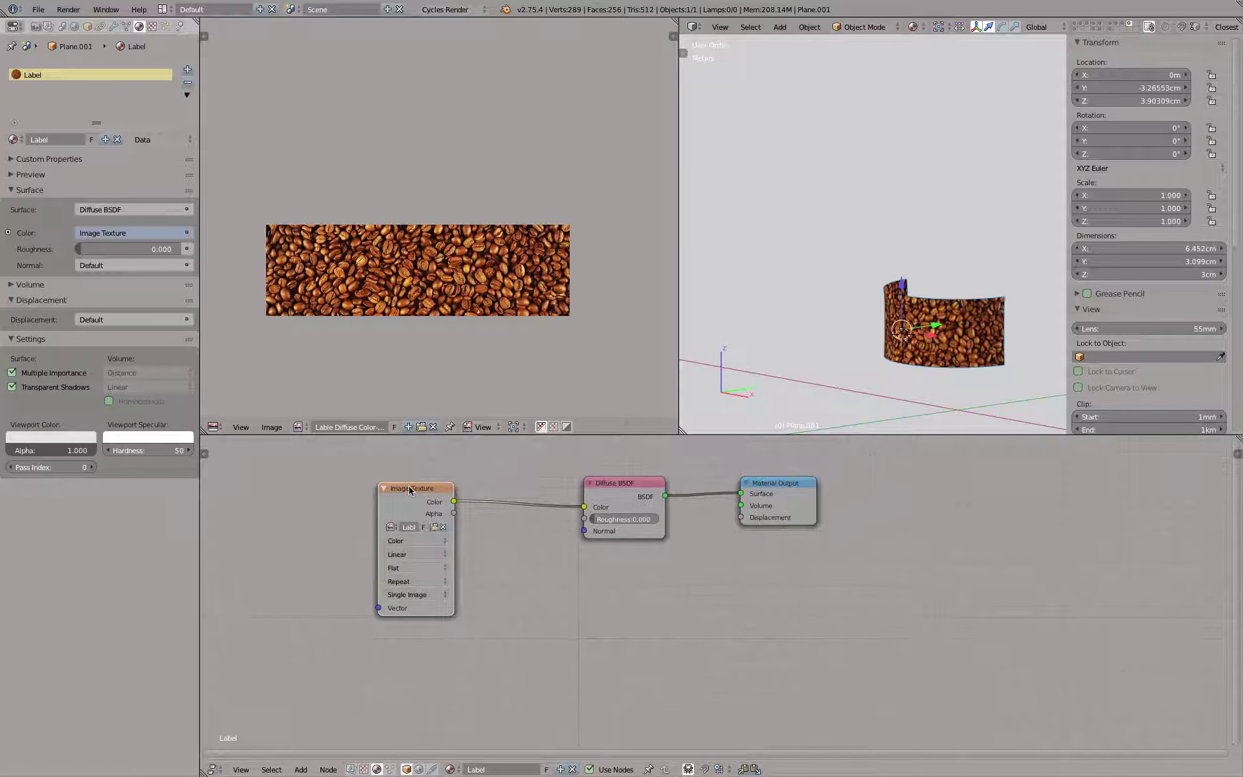
pyautogui.hotkey('shift', 'space')
pyautogui.press('Home')
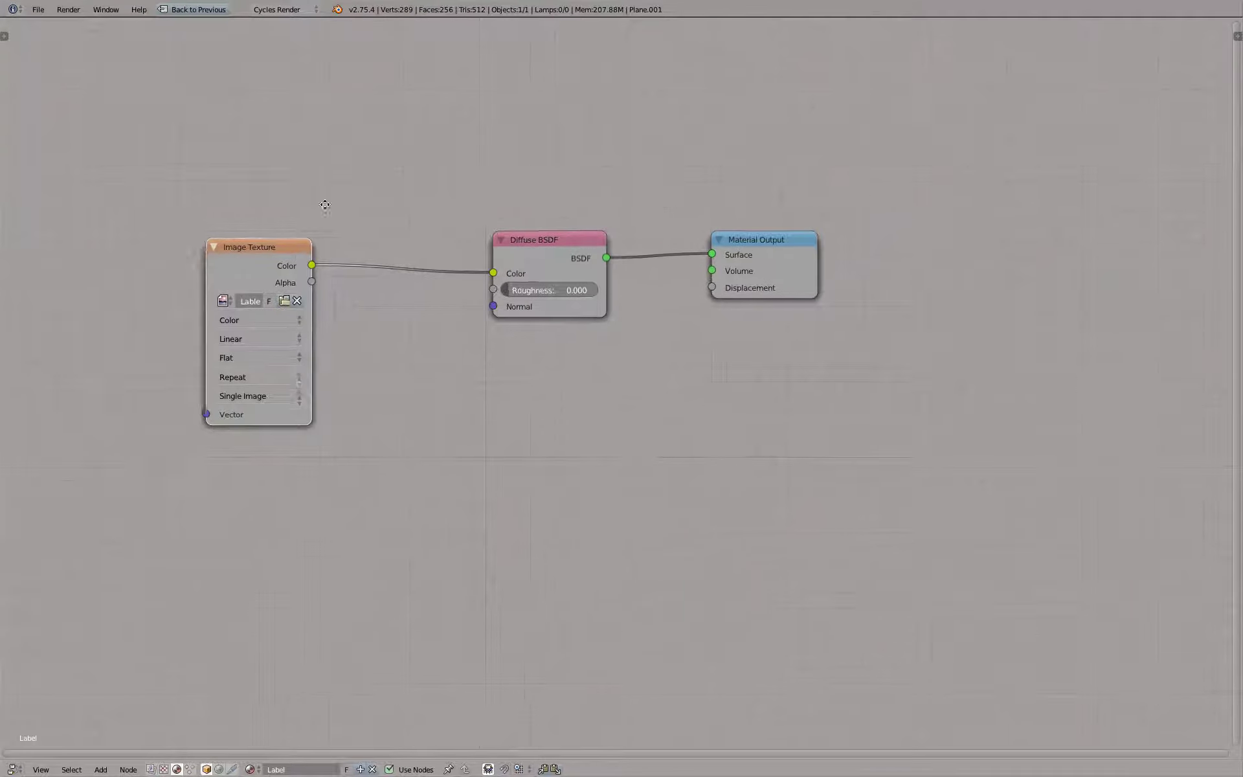
pyautogui.hotkey('shift', 'd')
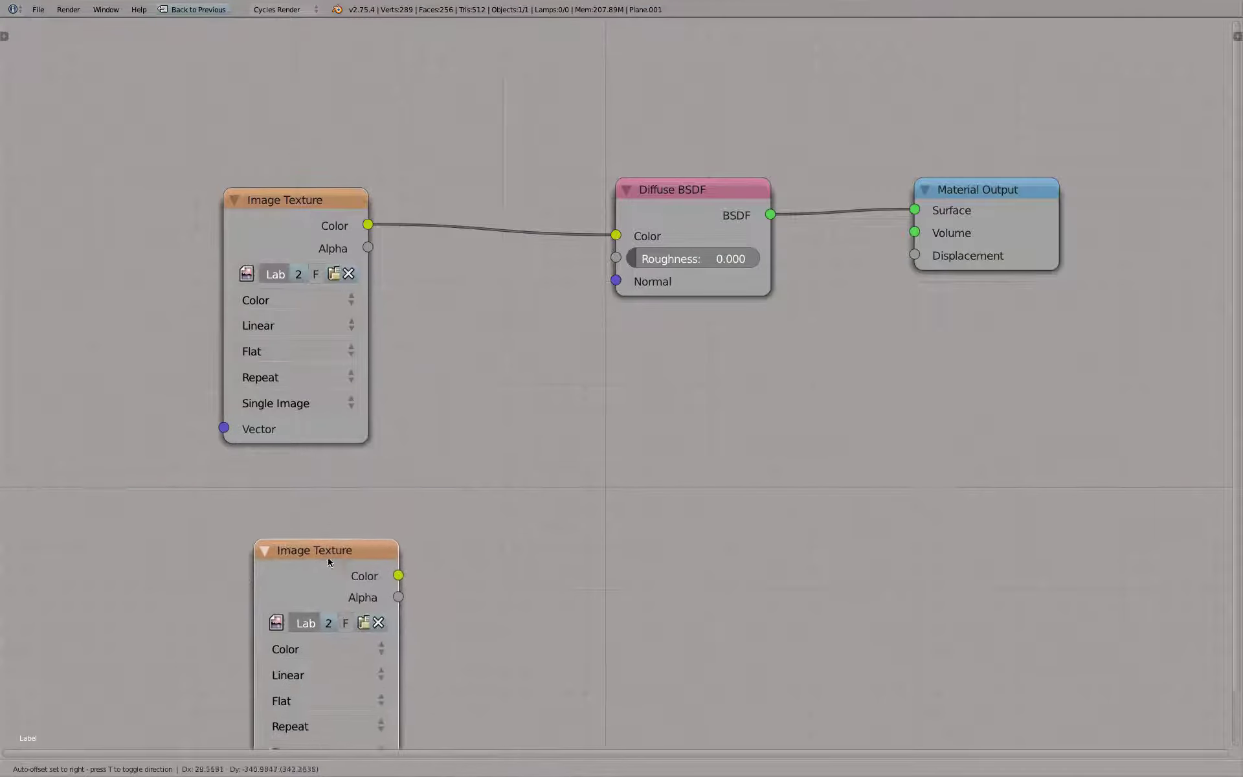
pyautogui.click(303, 503)
# Replace the copy's image with Lable Text Mask-01.png
pyautogui.click(341, 559)
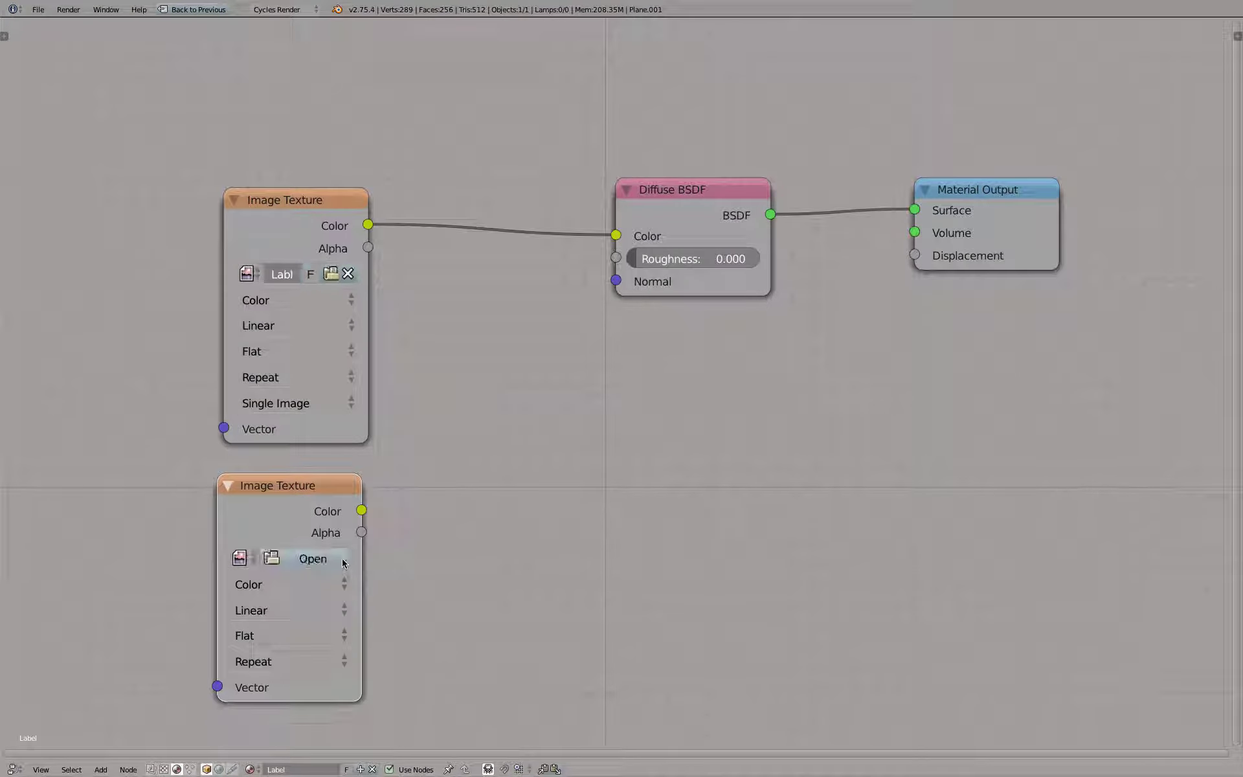
pyautogui.click(336, 561)
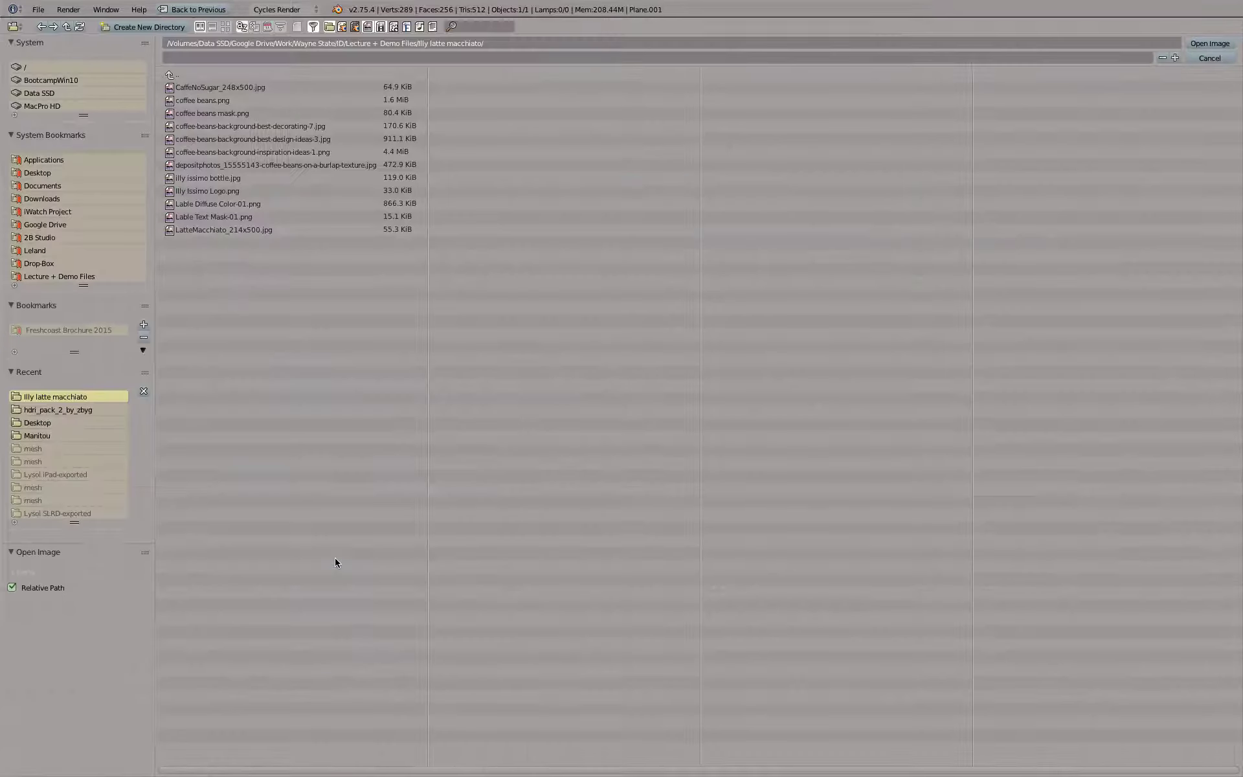
pyautogui.click(225, 27)
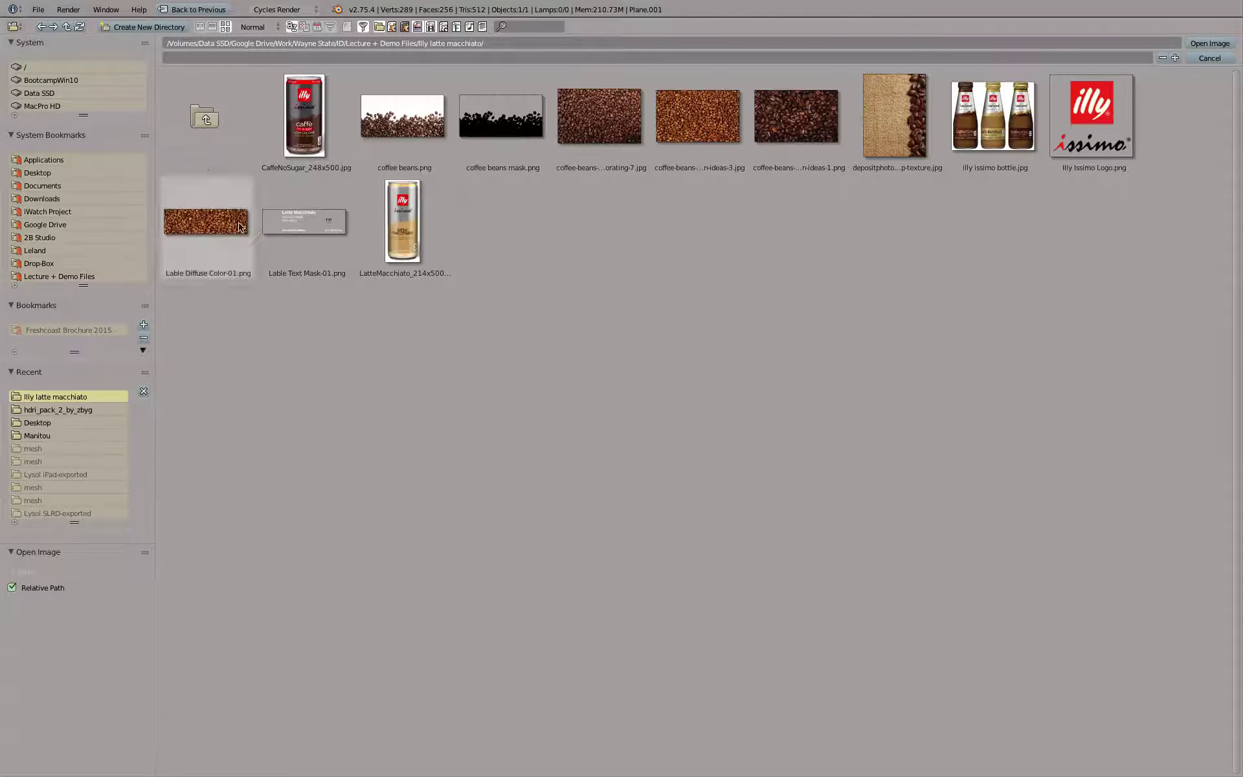
pyautogui.click(280, 231)
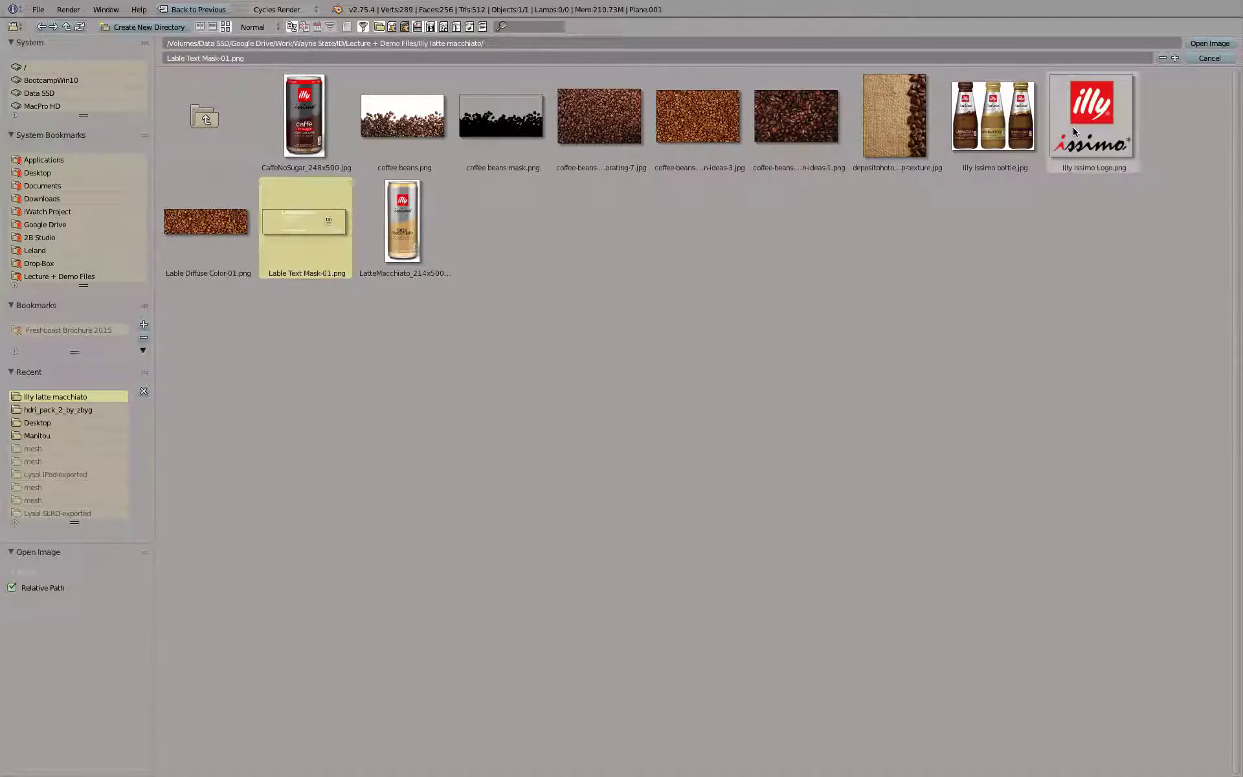
pyautogui.click(1215, 43)
pyautogui.scroll(-1, 754, 346)
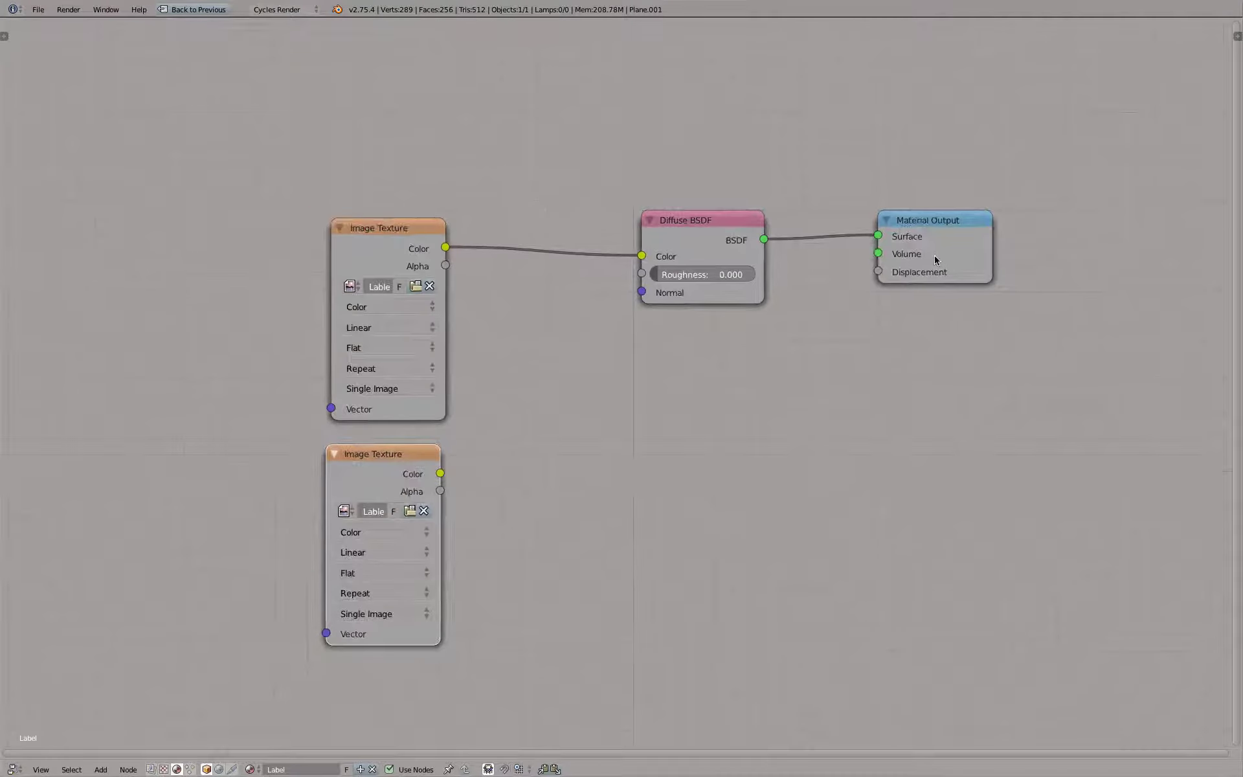
# Move Material Output right and add a Transparent BSDF below the Diffuse BSDF
pyautogui.moveTo(935, 260); pyautogui.dragTo(1084, 254)
pyautogui.hotkey('shift', 'a')
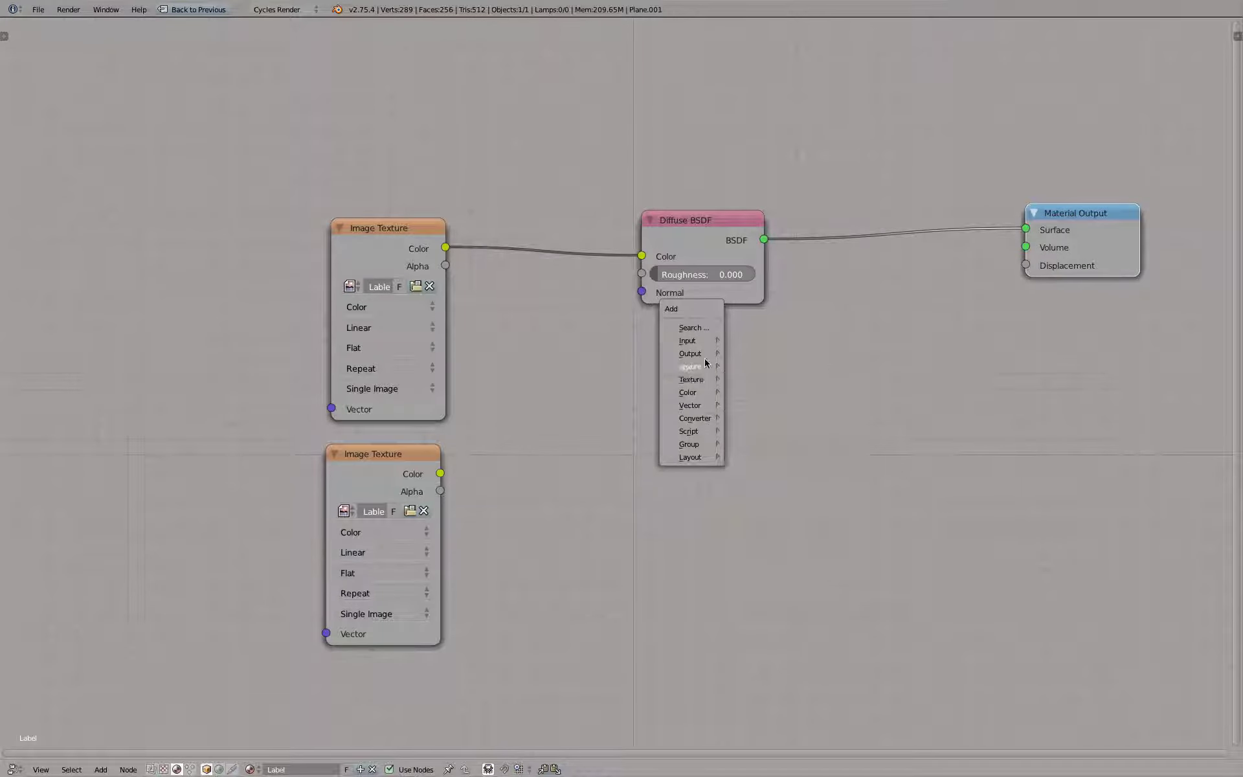
pyautogui.moveTo(704, 367)
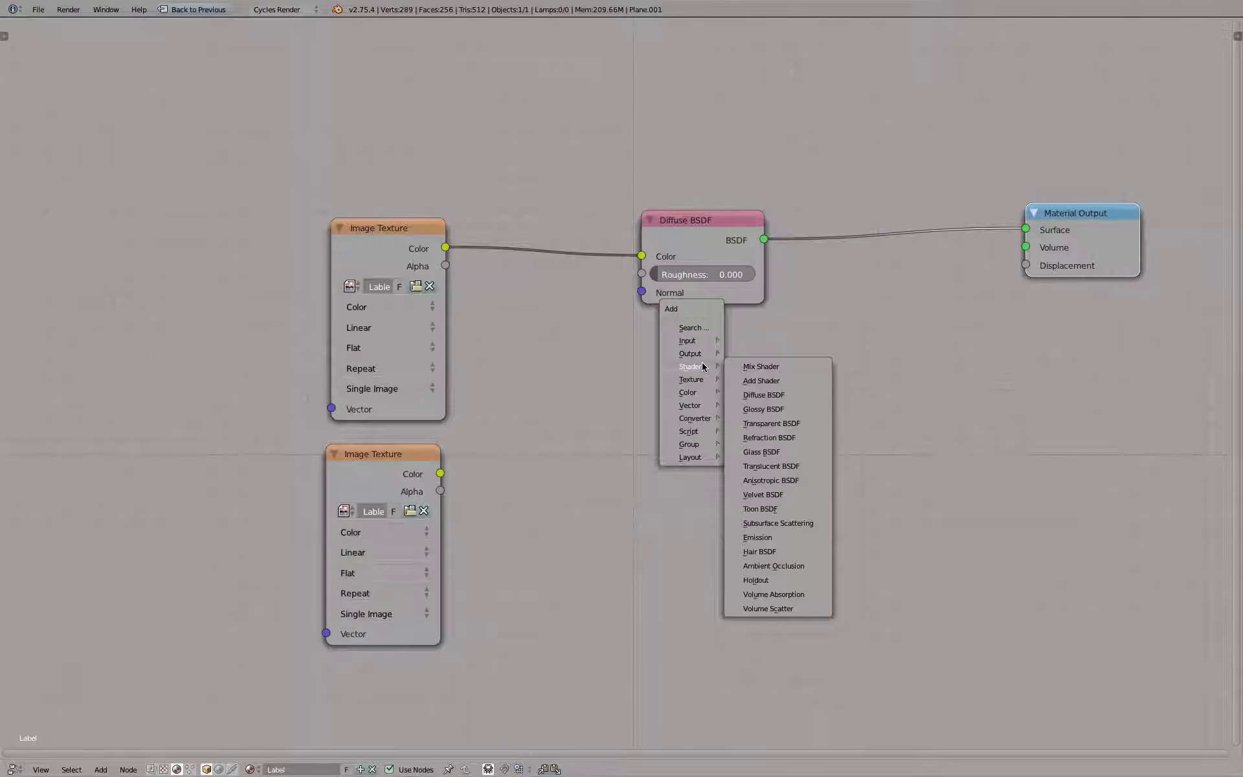
pyautogui.click(770, 424)
pyautogui.click(766, 357)
# Splice a Mix Shader into the Diffuse–Output link, with Transparent BSDF as Shader 2 and mask Alpha as Fac
pyautogui.hotkey('shift', 'a')
pyautogui.moveTo(806, 355)
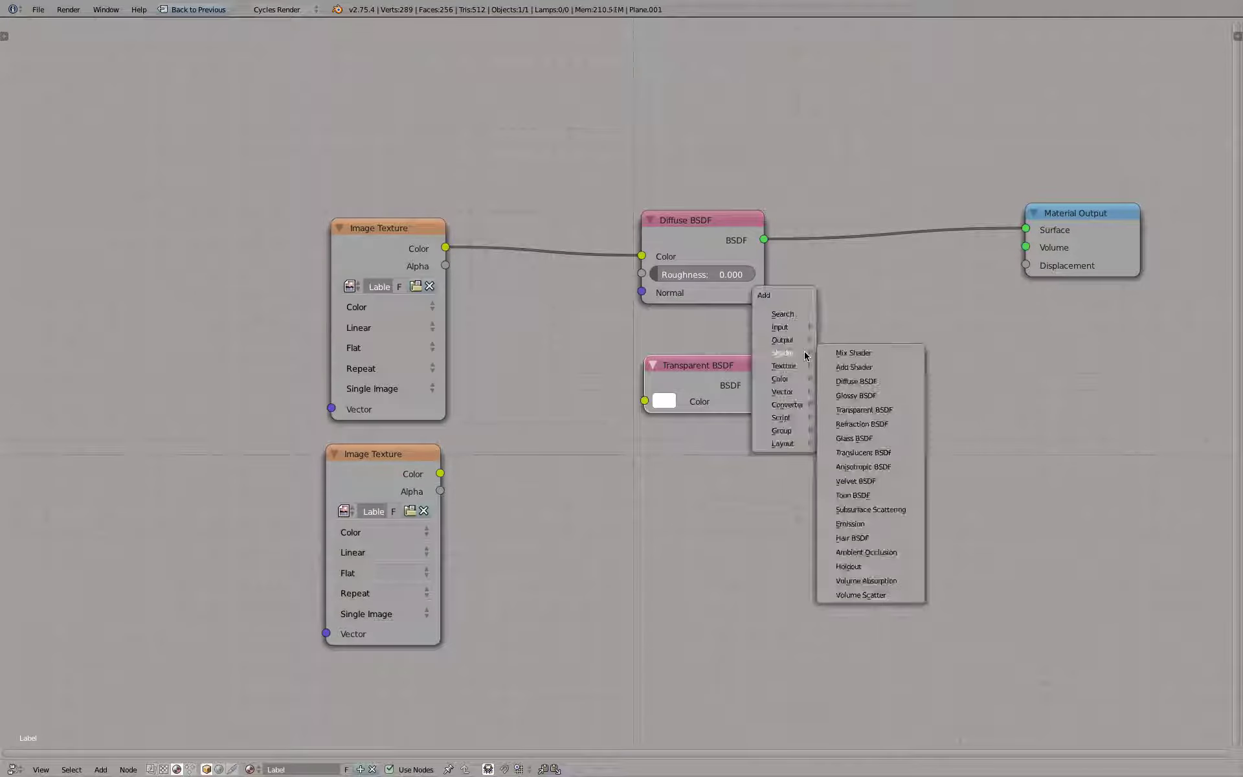
pyautogui.click(851, 354)
pyautogui.click(841, 222)
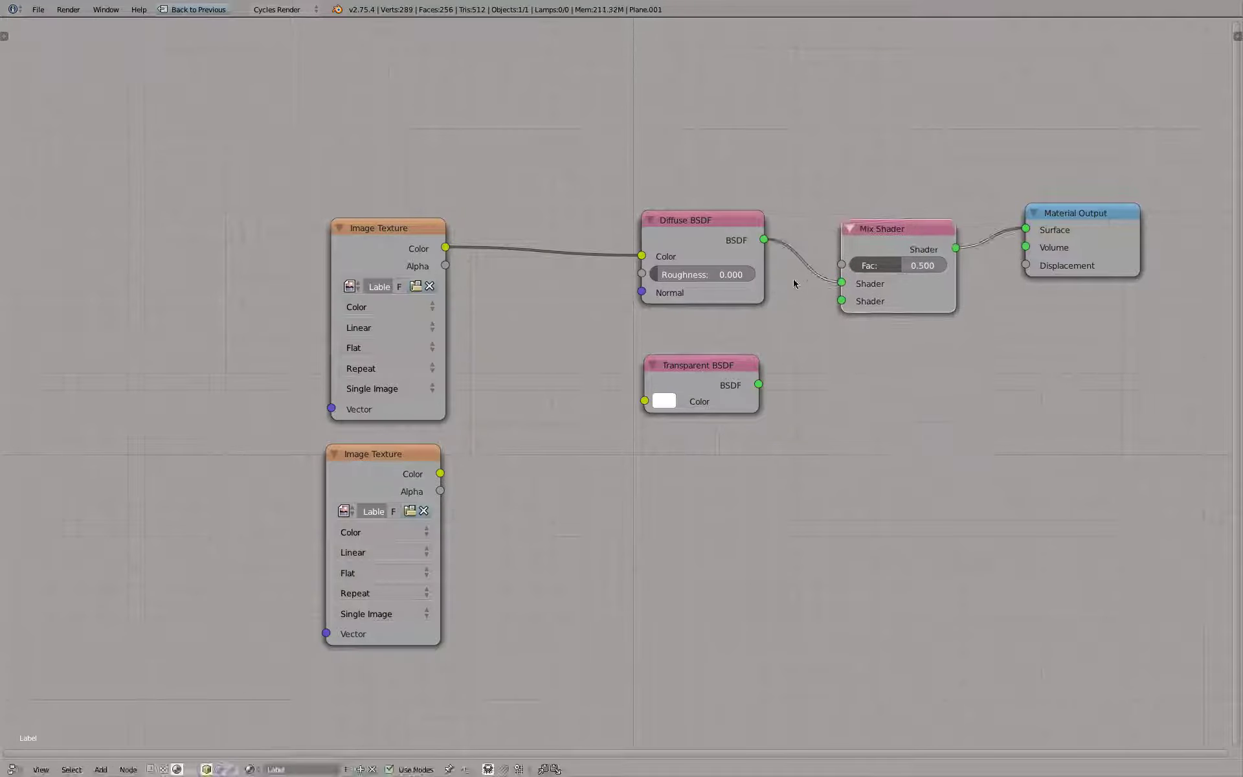
pyautogui.moveTo(758, 384); pyautogui.dragTo(841, 300)
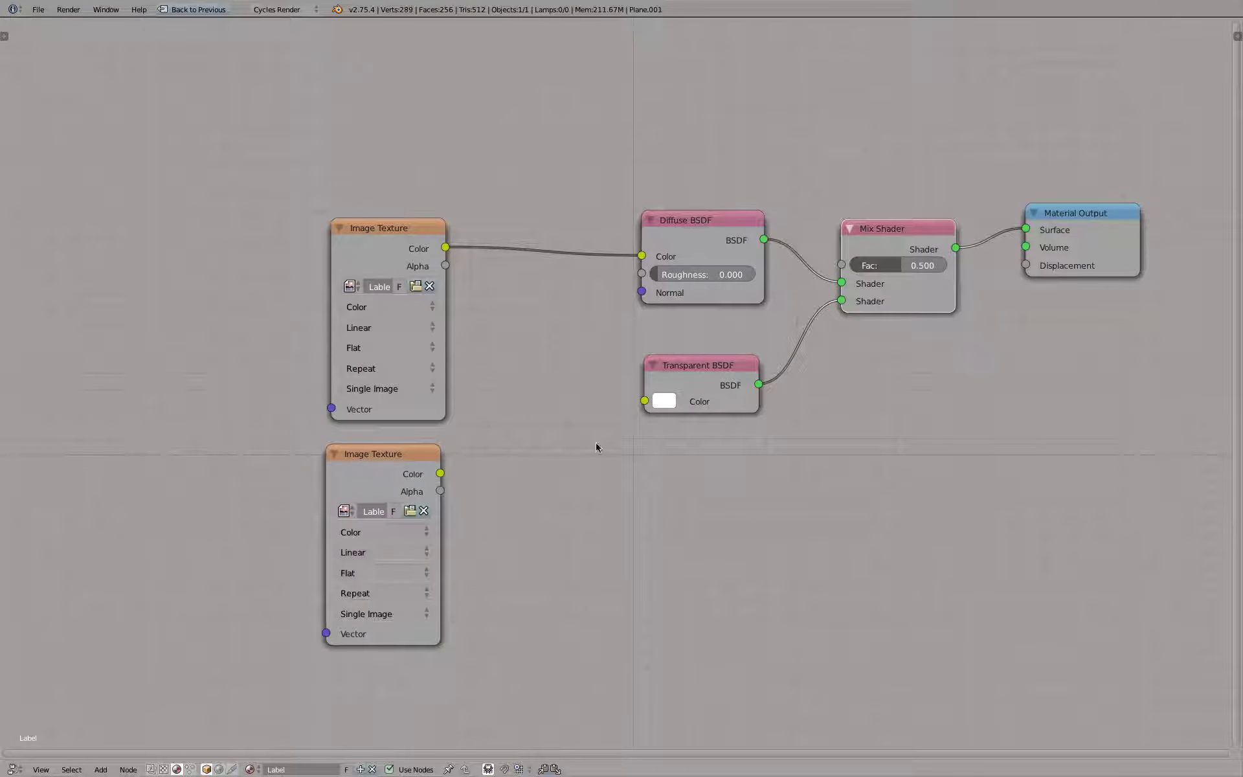
pyautogui.moveTo(440, 491); pyautogui.dragTo(843, 265)
pyautogui.hotkey('ctrl', 'Up')
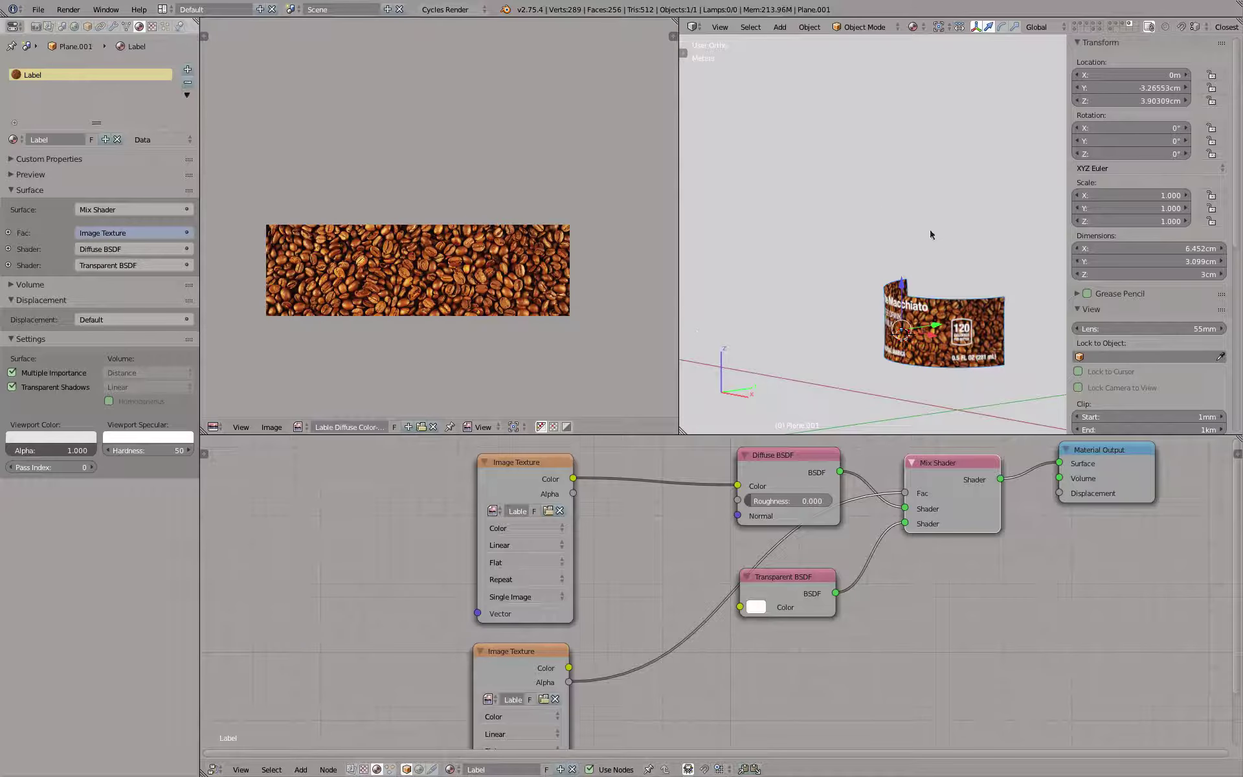
# Inspect the curved label in Rendered viewport shading from a few angles, then return to Illustrator
pyautogui.hotkey('shift', 'z')
pyautogui.moveTo(917, 320)
pyautogui.mouseDown(button='middle')
pyautogui.moveTo(825, 256)
pyautogui.moveTo(913, 314)
pyautogui.mouseUp(button='middle')
pyautogui.hotkey('shift', 'z')
pyautogui.scroll(-1, 948, 314)
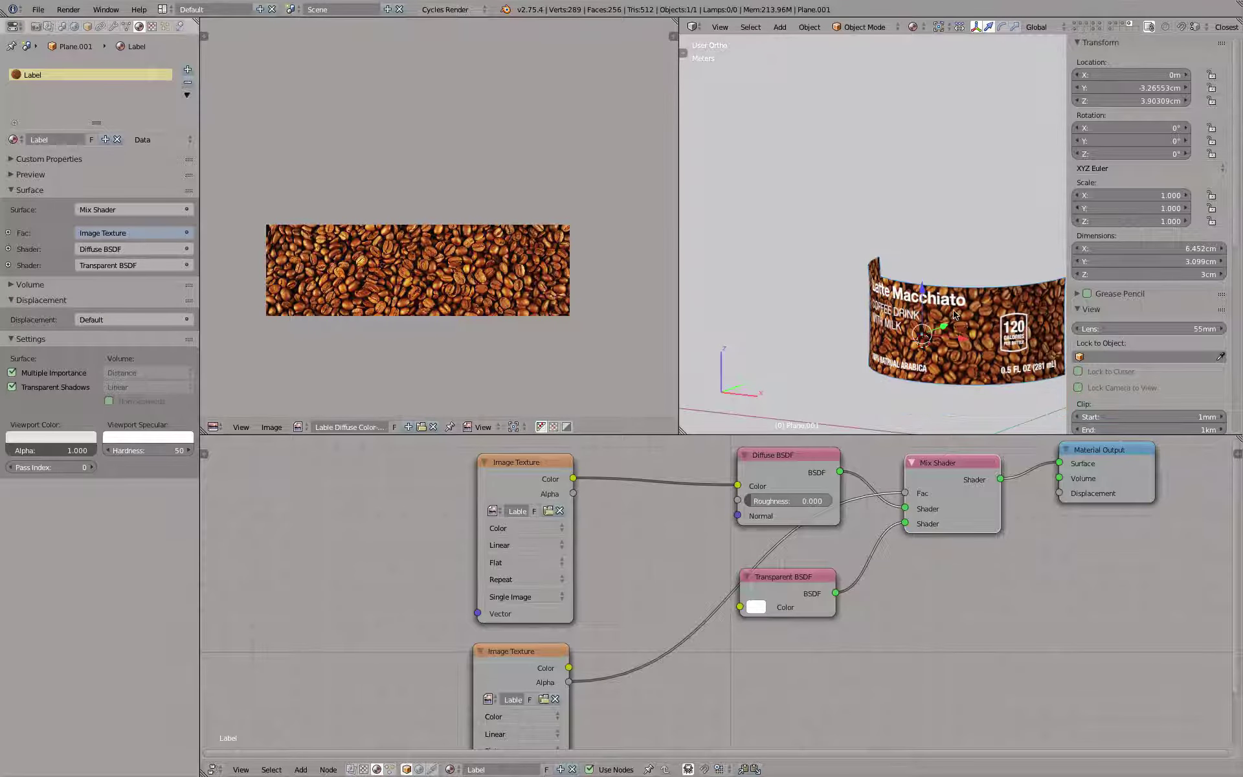
pyautogui.click(913, 27)
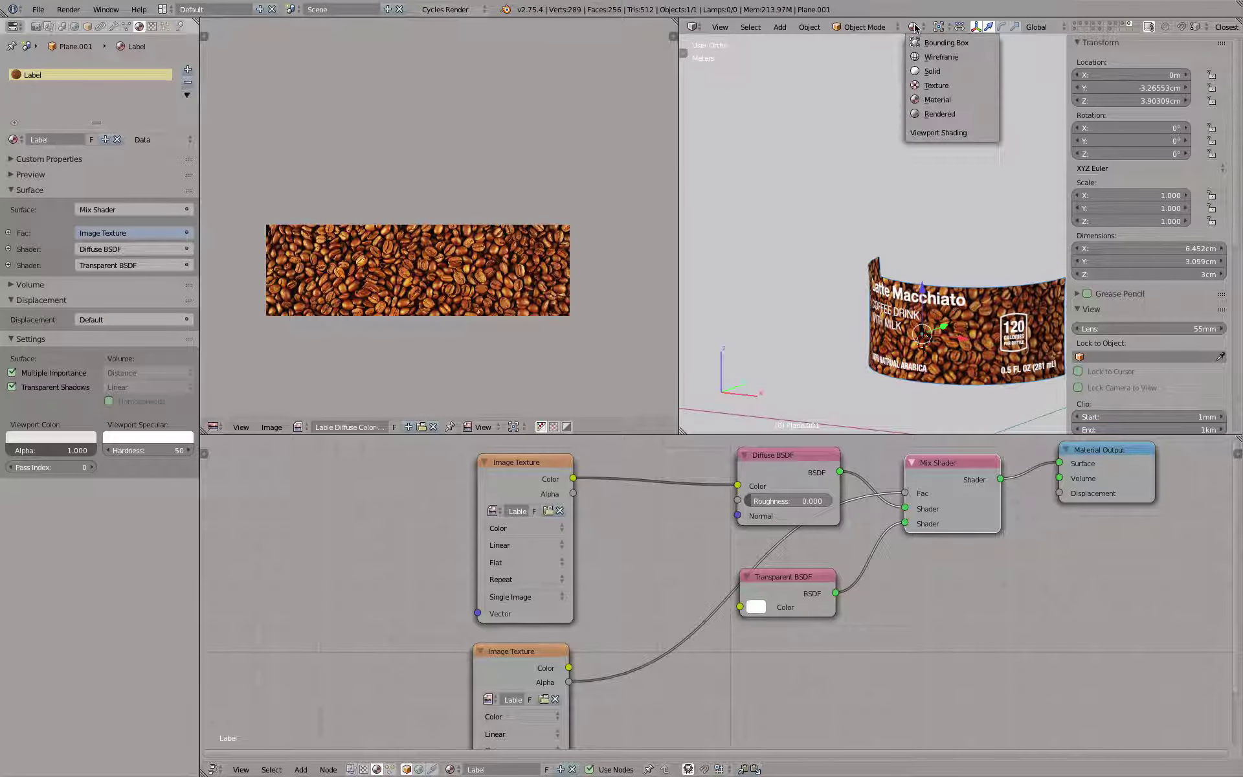
pyautogui.click(940, 115)
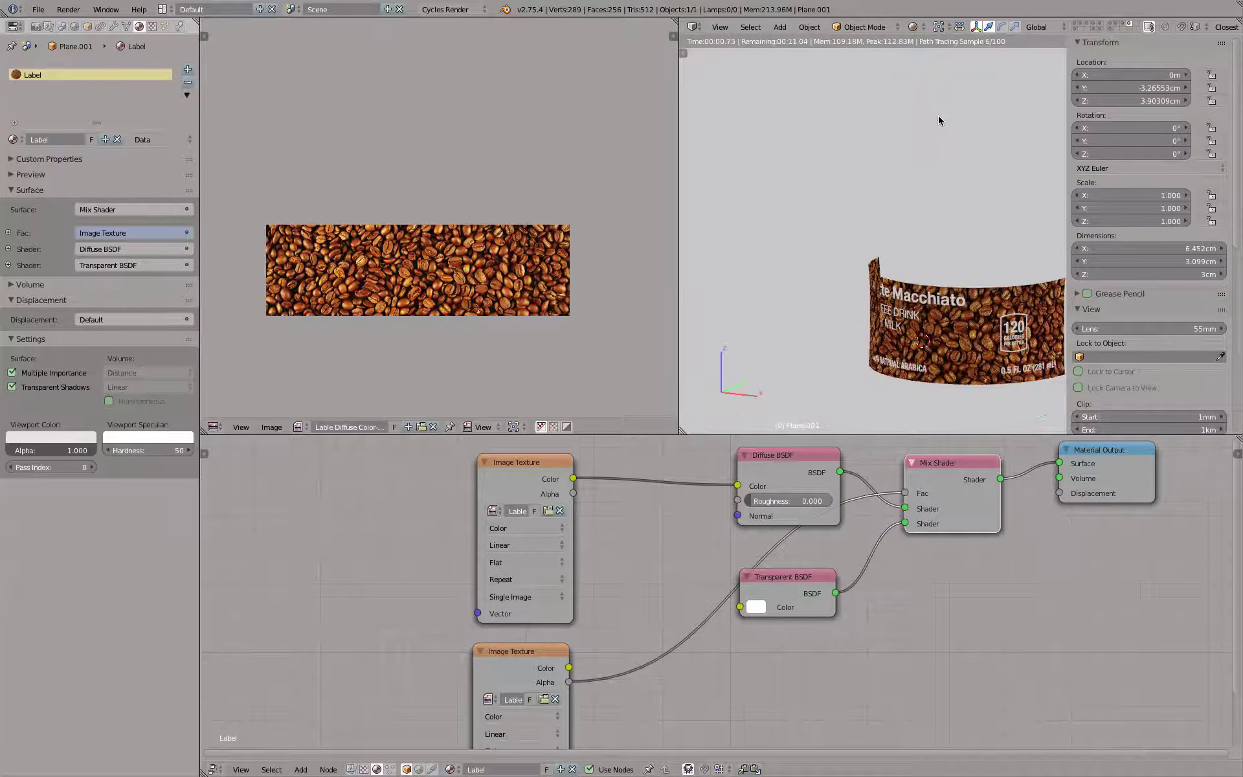
pyautogui.moveTo(952, 239)
pyautogui.mouseDown(button='middle')
pyautogui.moveTo(888, 200)
pyautogui.moveTo(743, 183)
pyautogui.moveTo(946, 216)
pyautogui.moveTo(942, 236)
pyautogui.mouseUp(button='middle')
pyautogui.scroll(3, 952, 266)
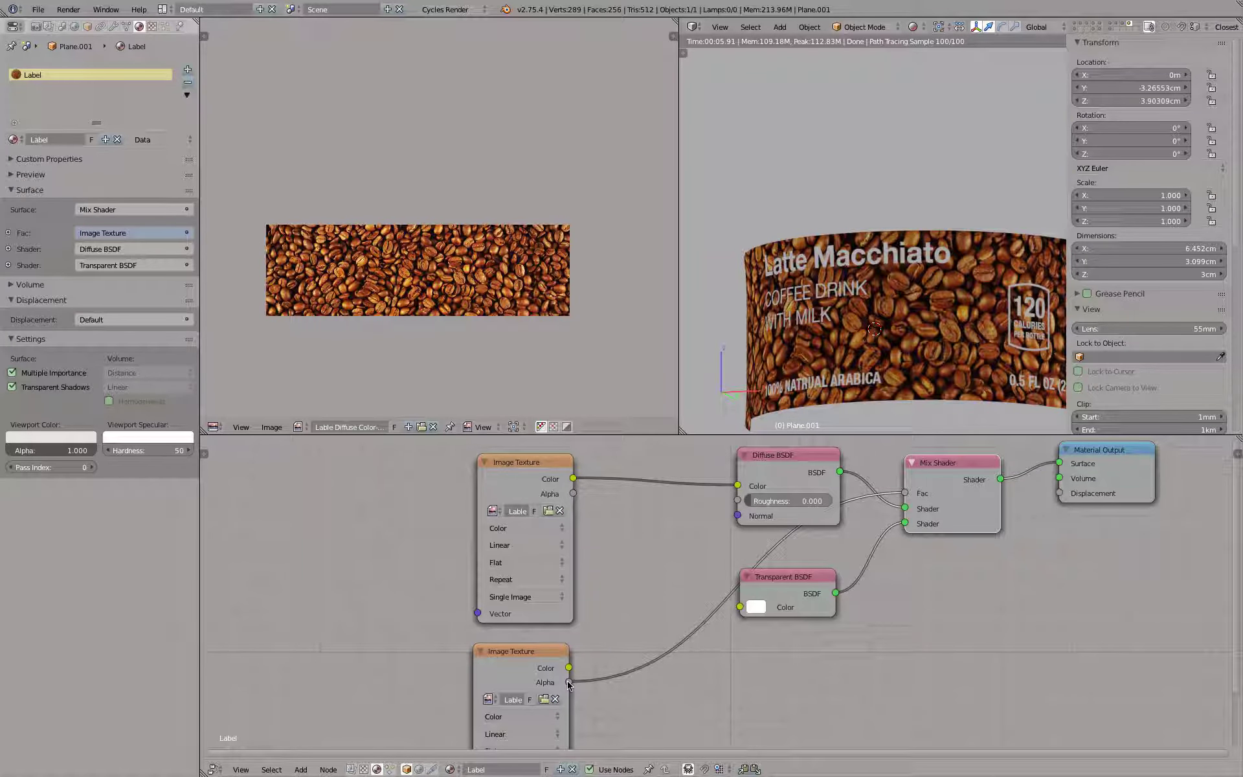
pyautogui.press('super+Tab')
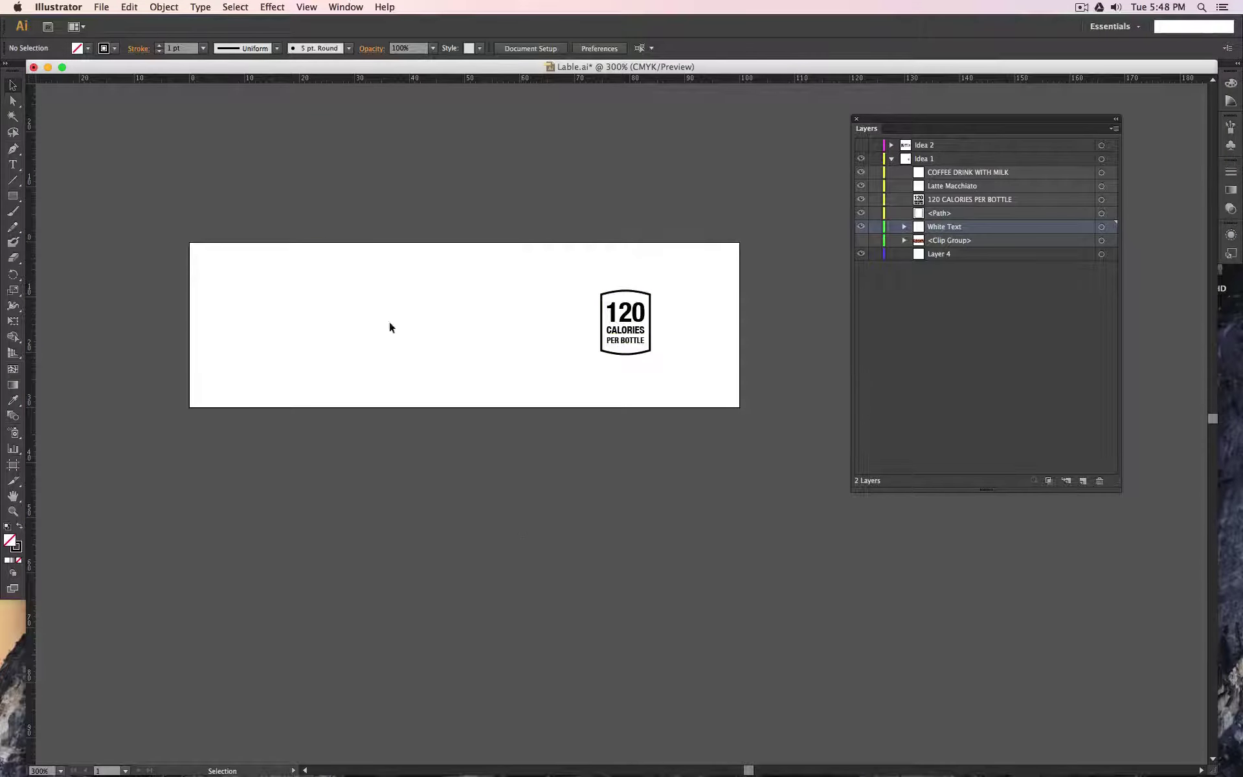
# Show the coffee-bean layer again and try a white fill on the 120 CALORIES text, then undo it
pyautogui.click(862, 241)
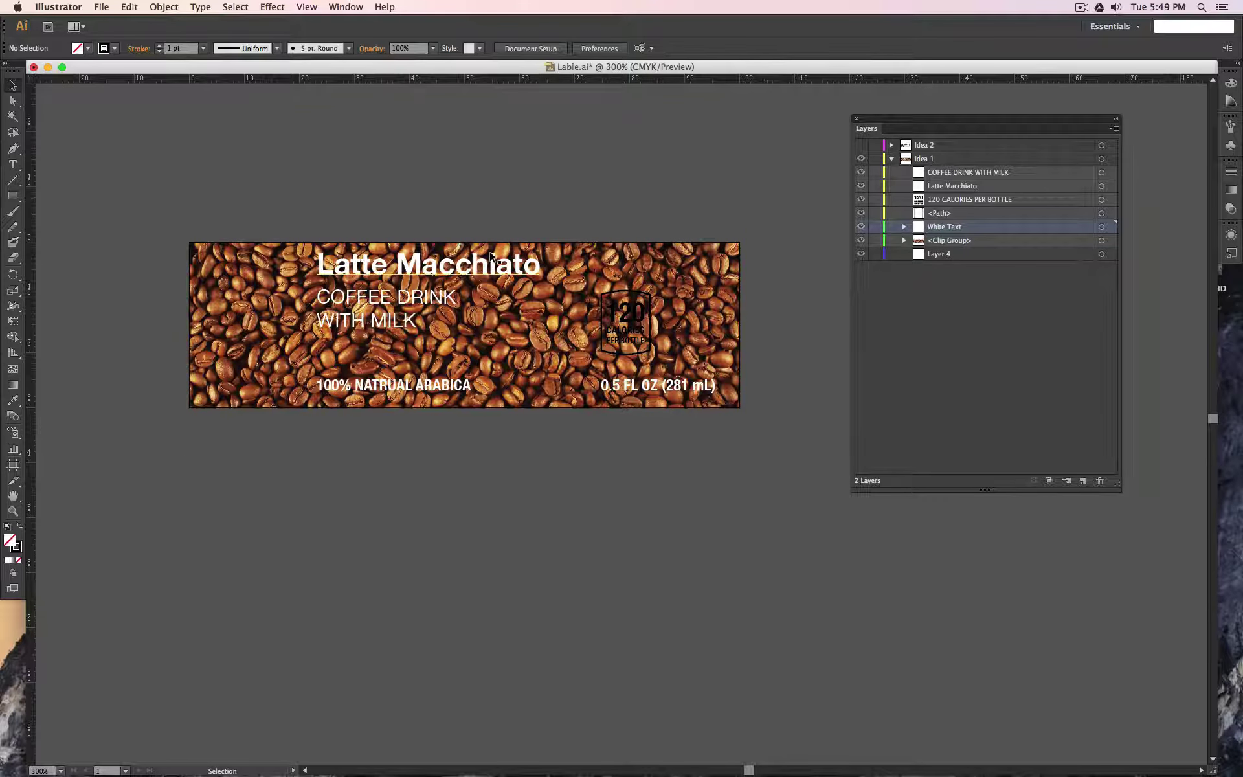
pyautogui.scroll(4, 652, 331)
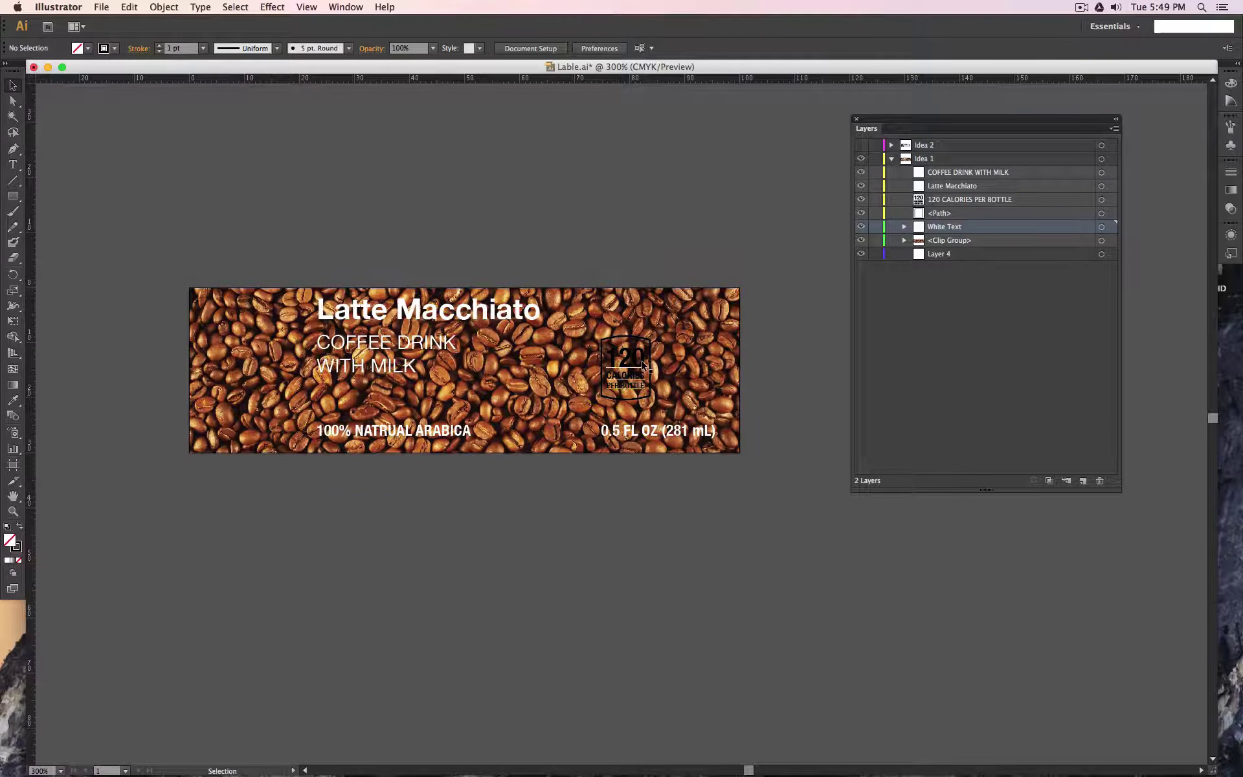
pyautogui.click(655, 348)
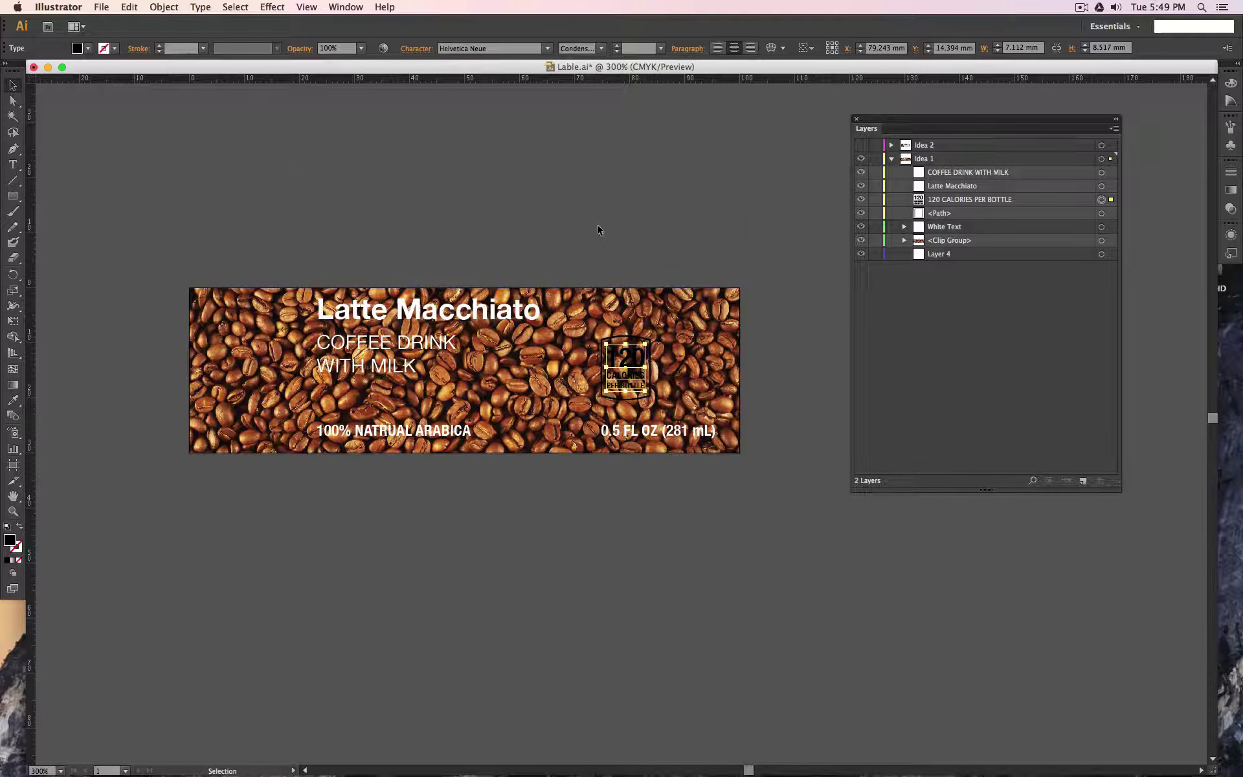
pyautogui.click(188, 494)
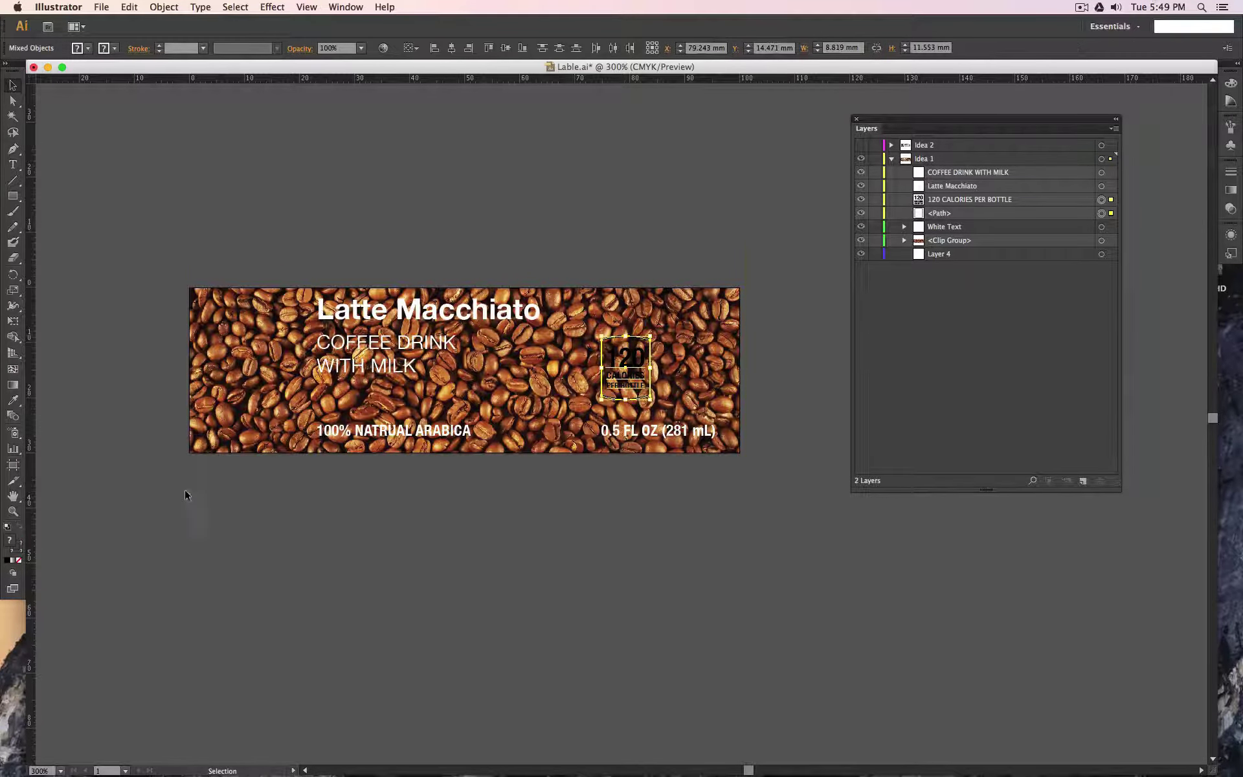
pyautogui.click(627, 363)
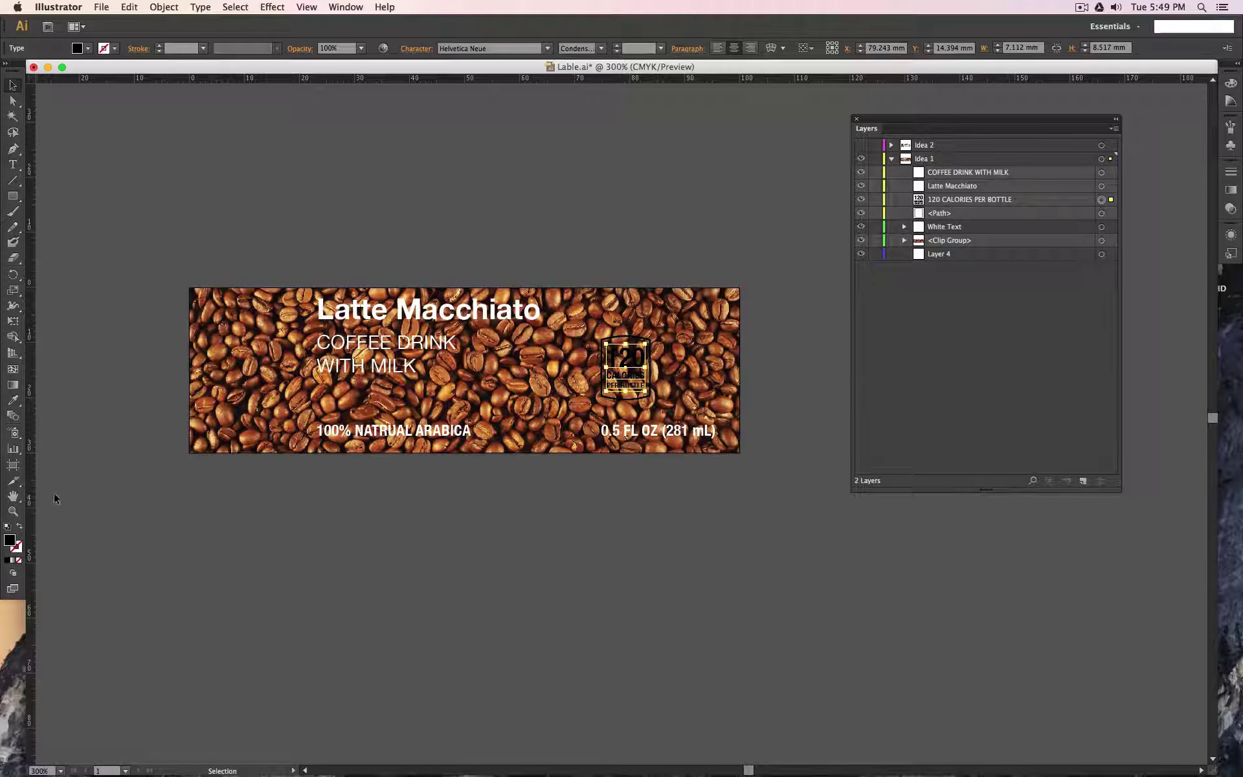
pyautogui.click(87, 48)
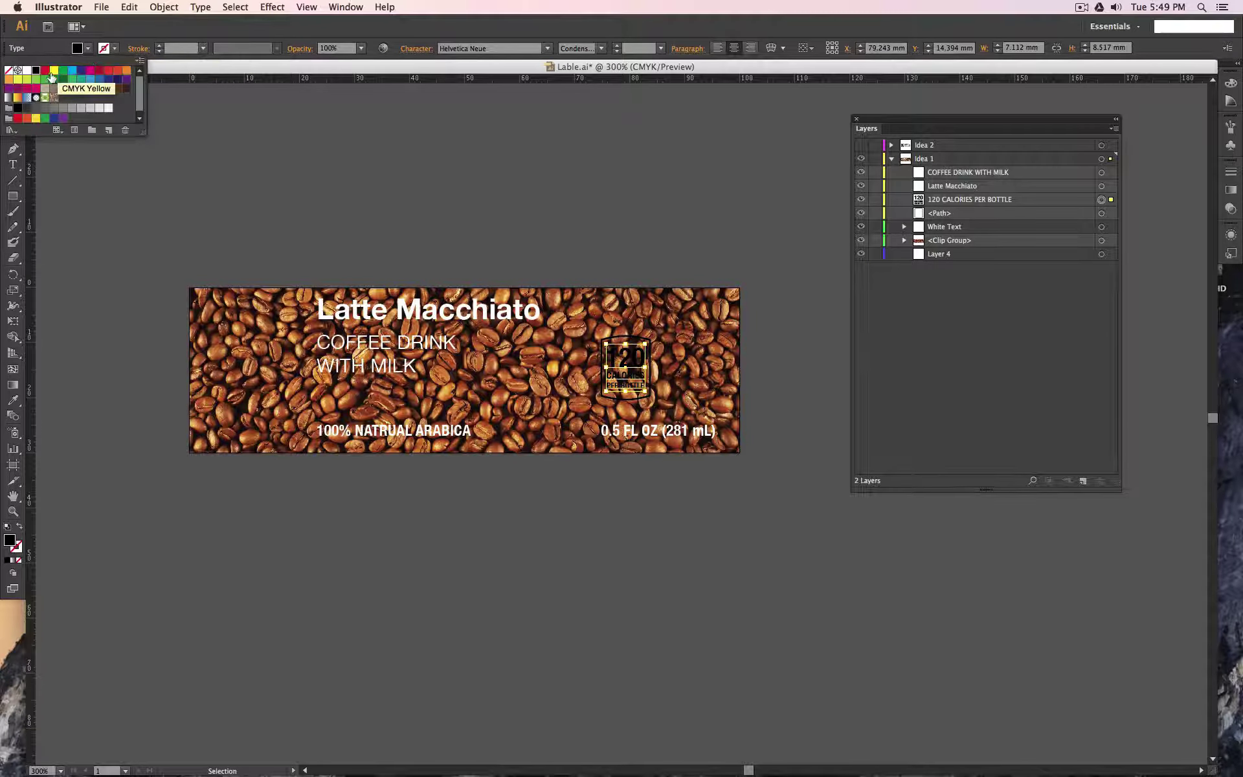
pyautogui.click(28, 73)
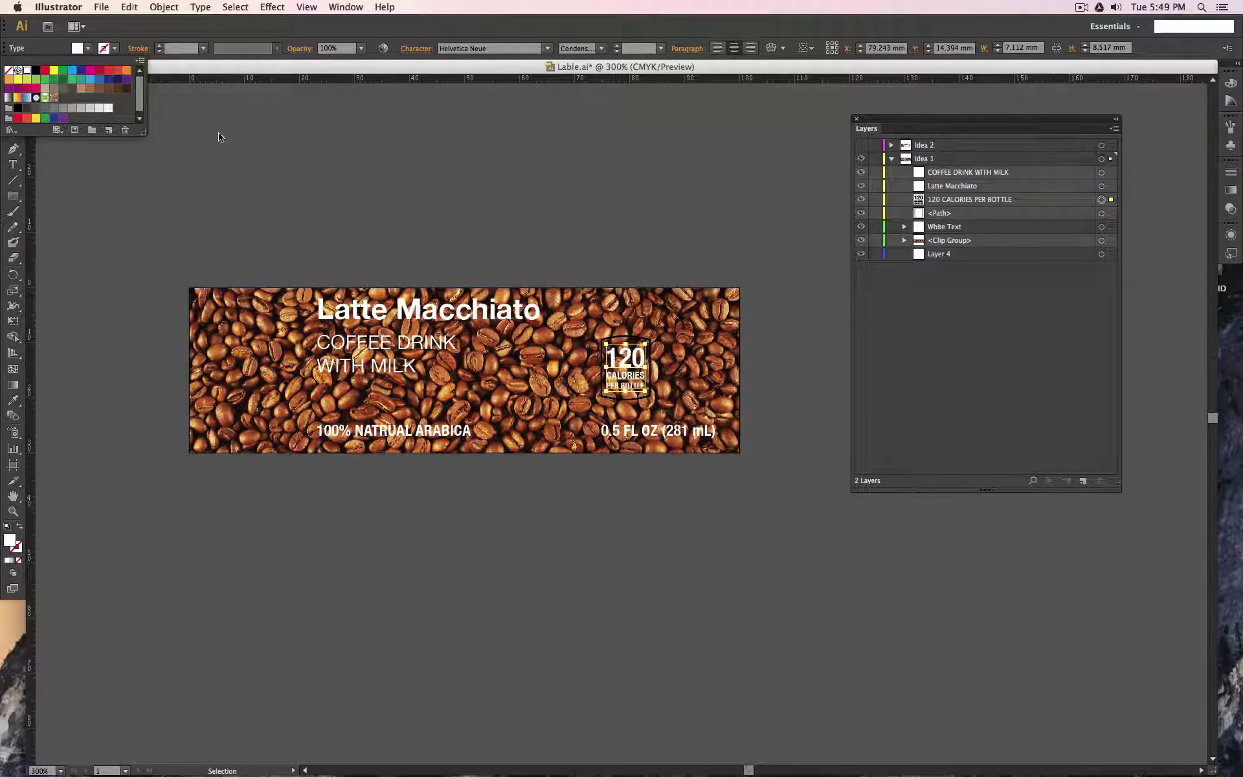
pyautogui.click(609, 213)
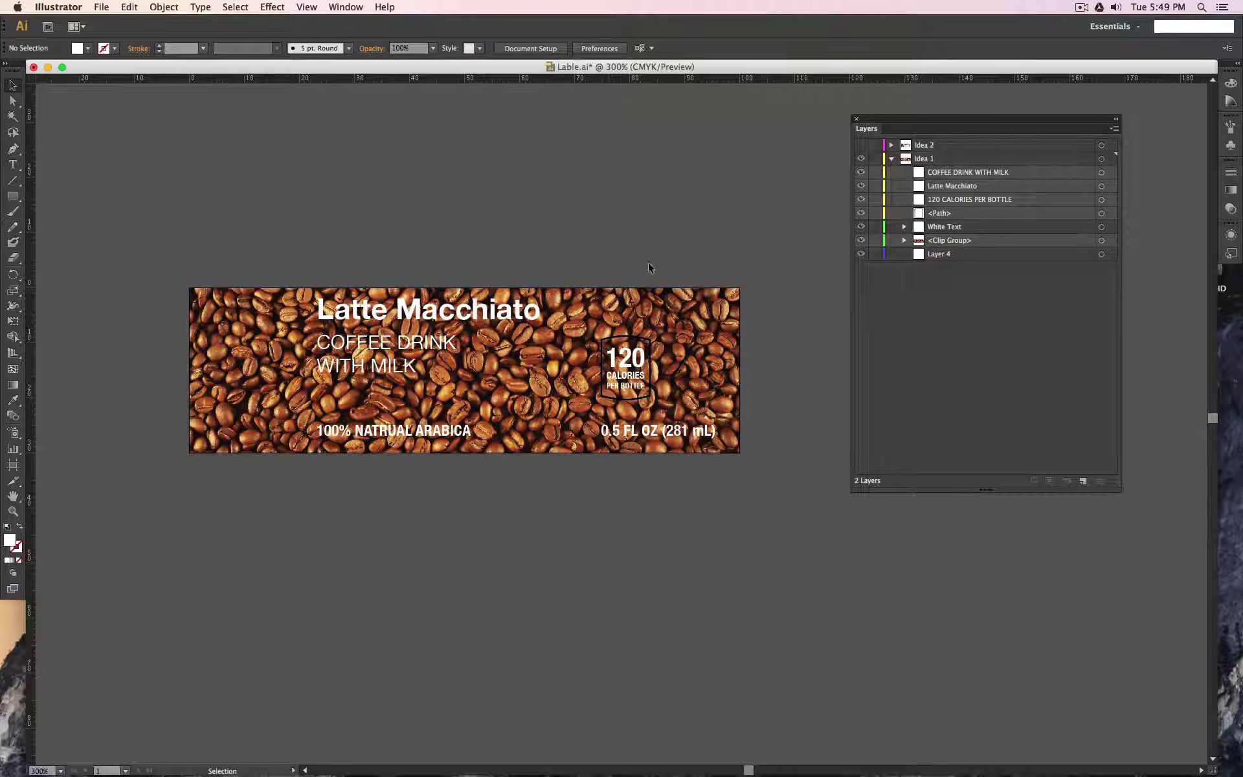
pyautogui.hotkey('ctrl', 'z')
pyautogui.hotkey('ctrl', 'z')
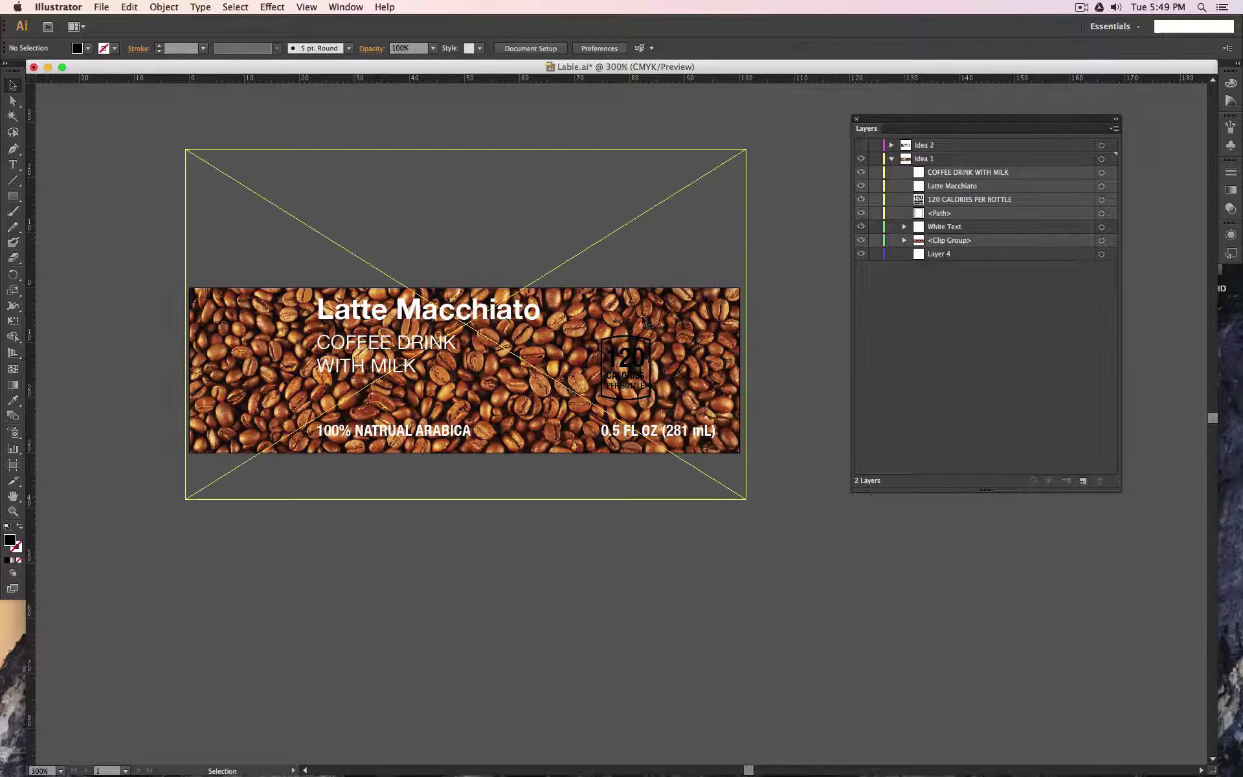
# Fill the badge's backing shape with White instead of an outline, then select the label text
pyautogui.click(631, 337)
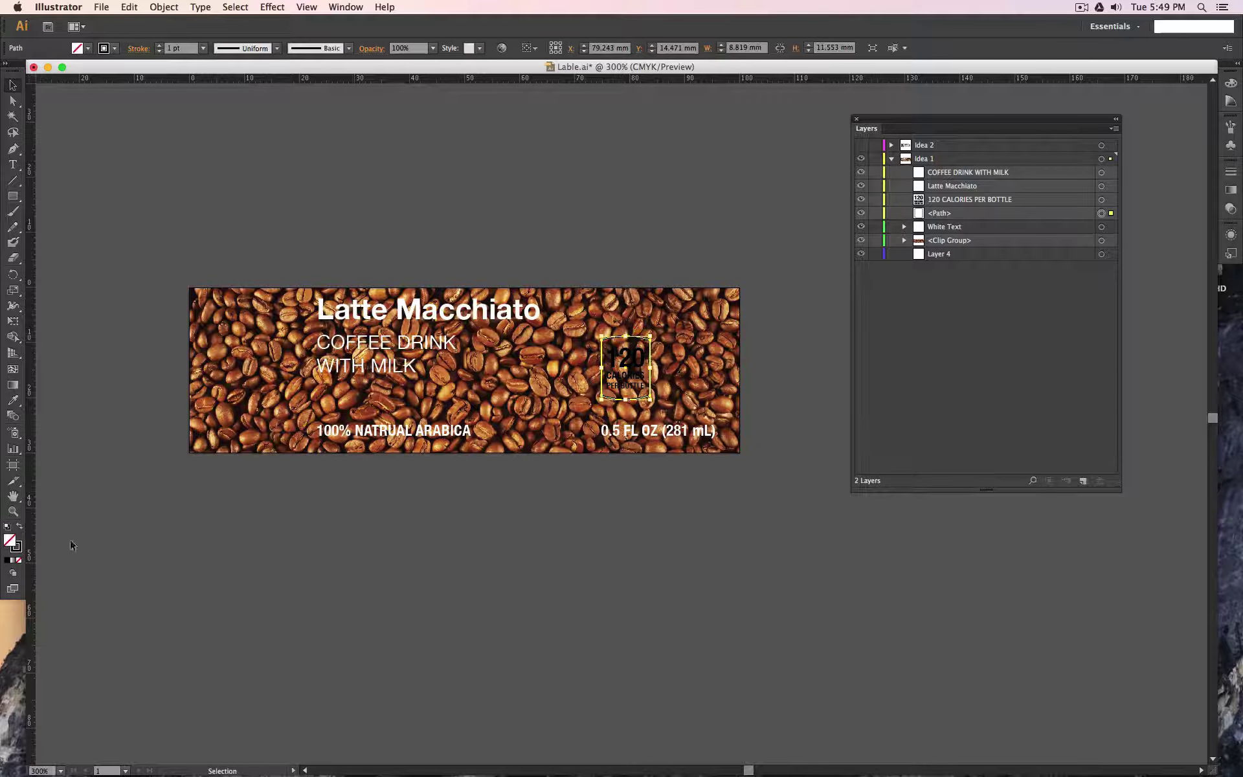
pyautogui.click(18, 527)
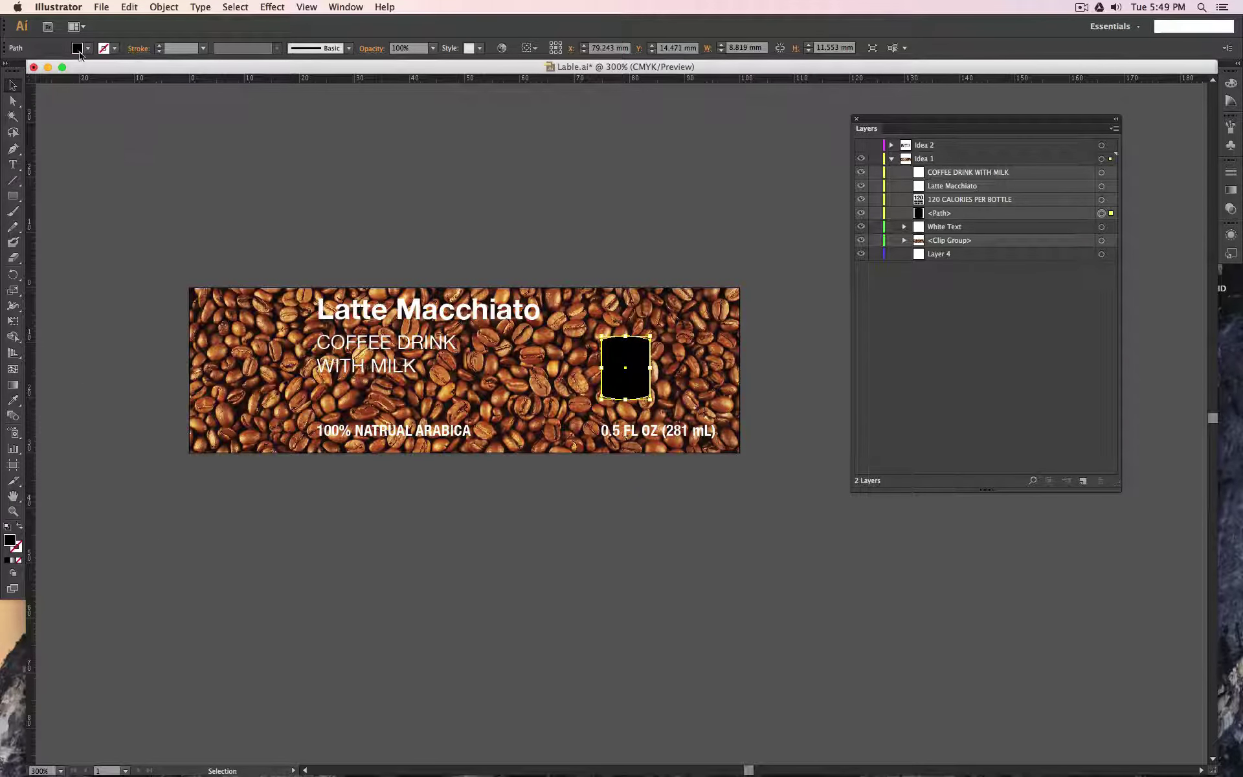
pyautogui.click(79, 51)
pyautogui.click(26, 68)
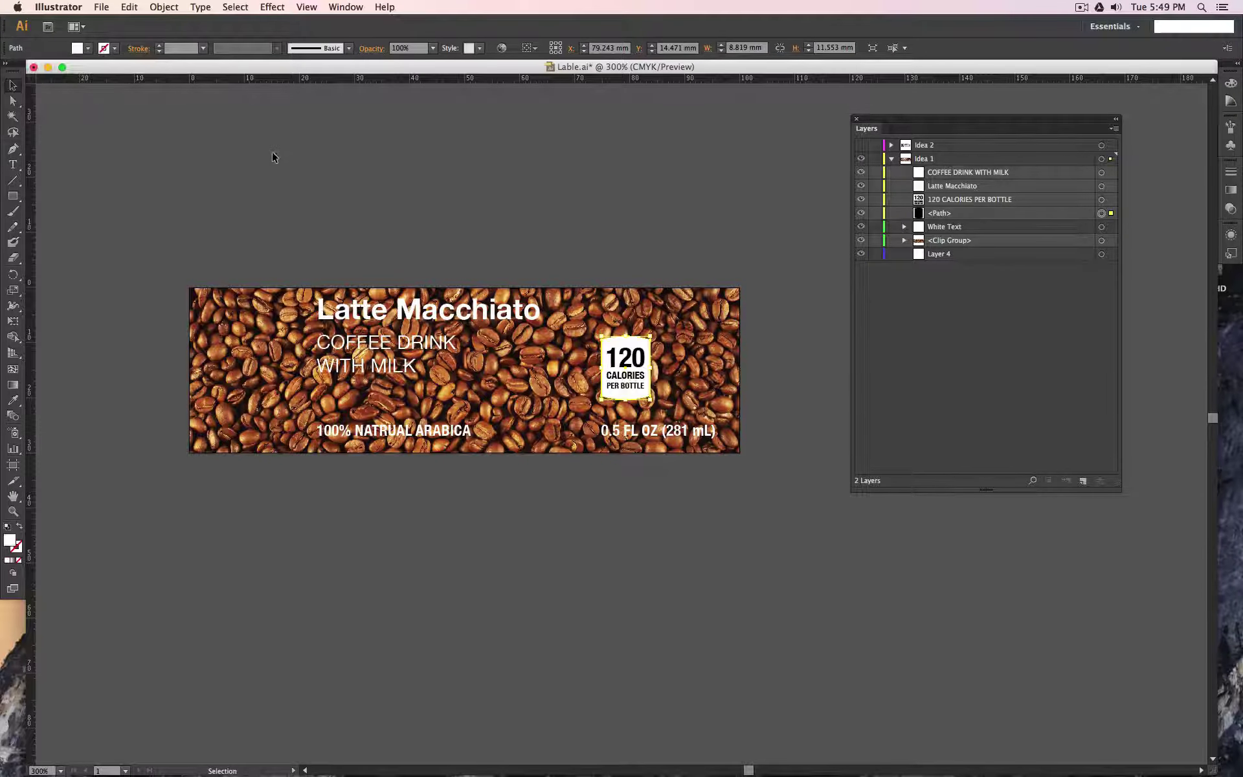
pyautogui.click(523, 199)
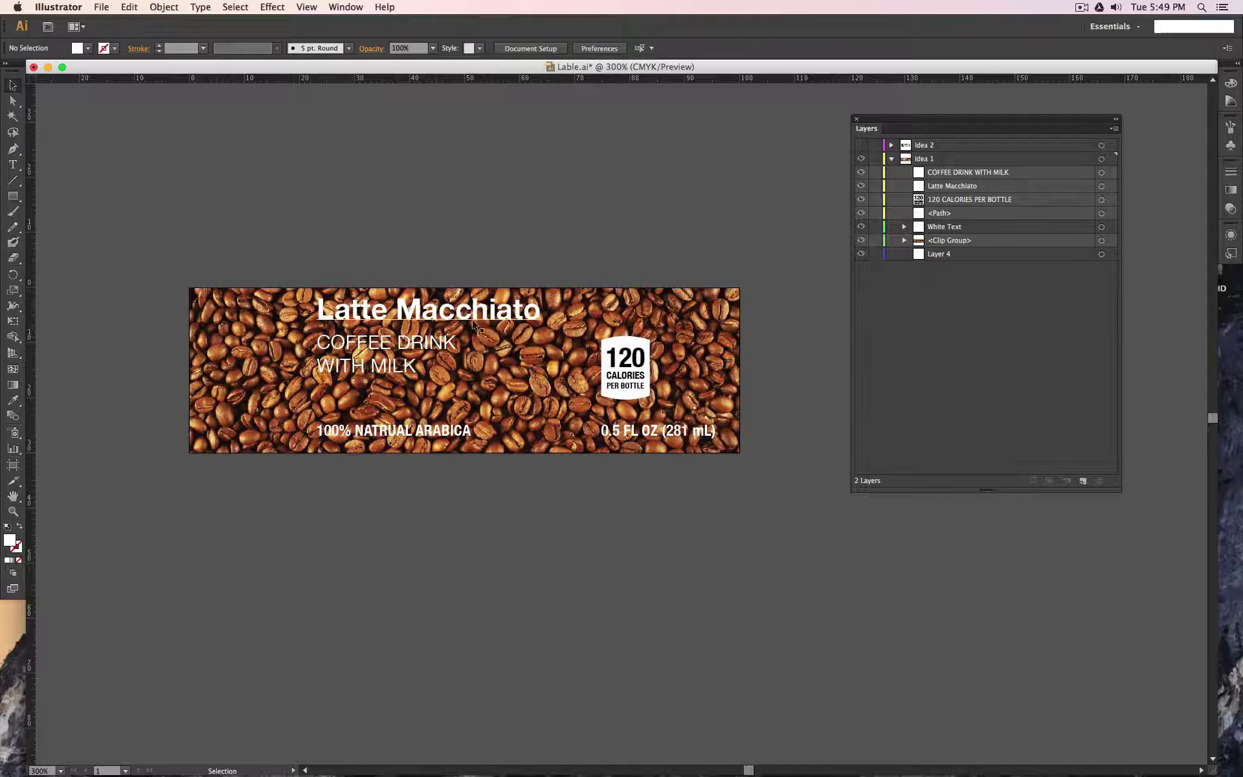
pyautogui.click(442, 311)
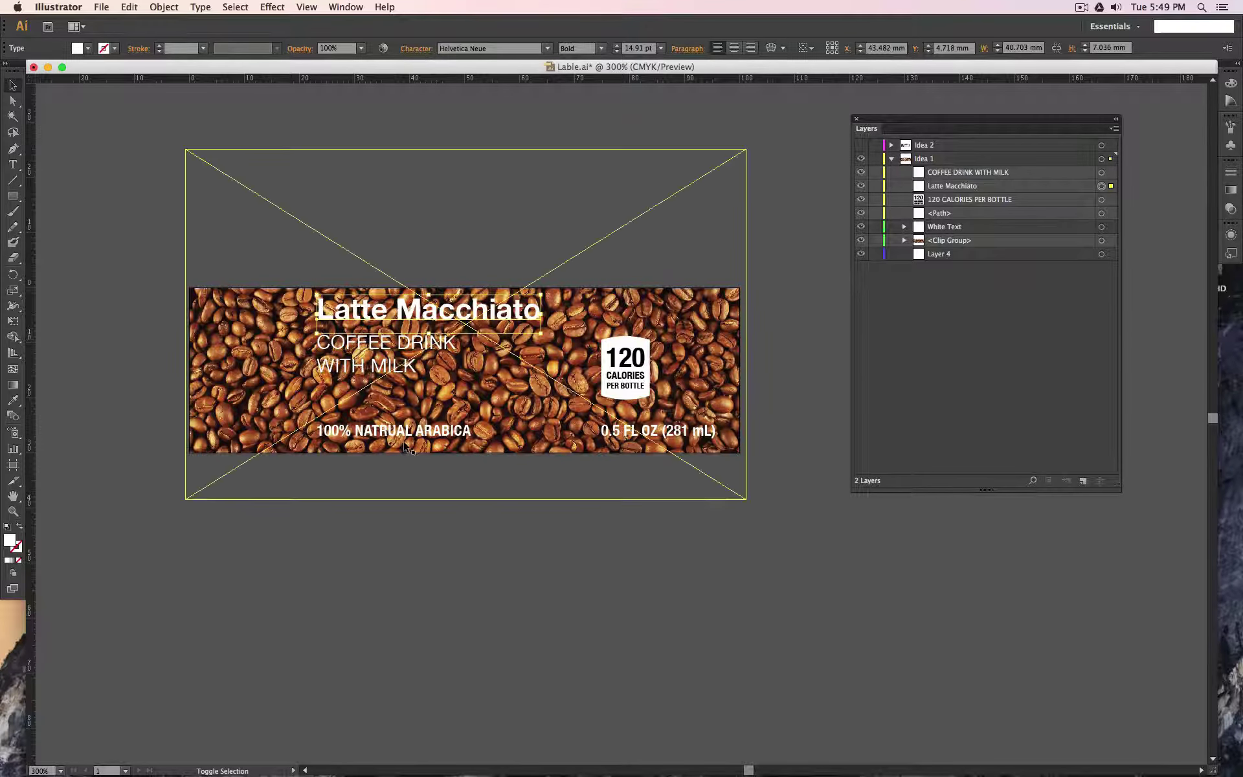
pyautogui.keyDown('shift'); pyautogui.click(639, 439); pyautogui.keyUp('shift')
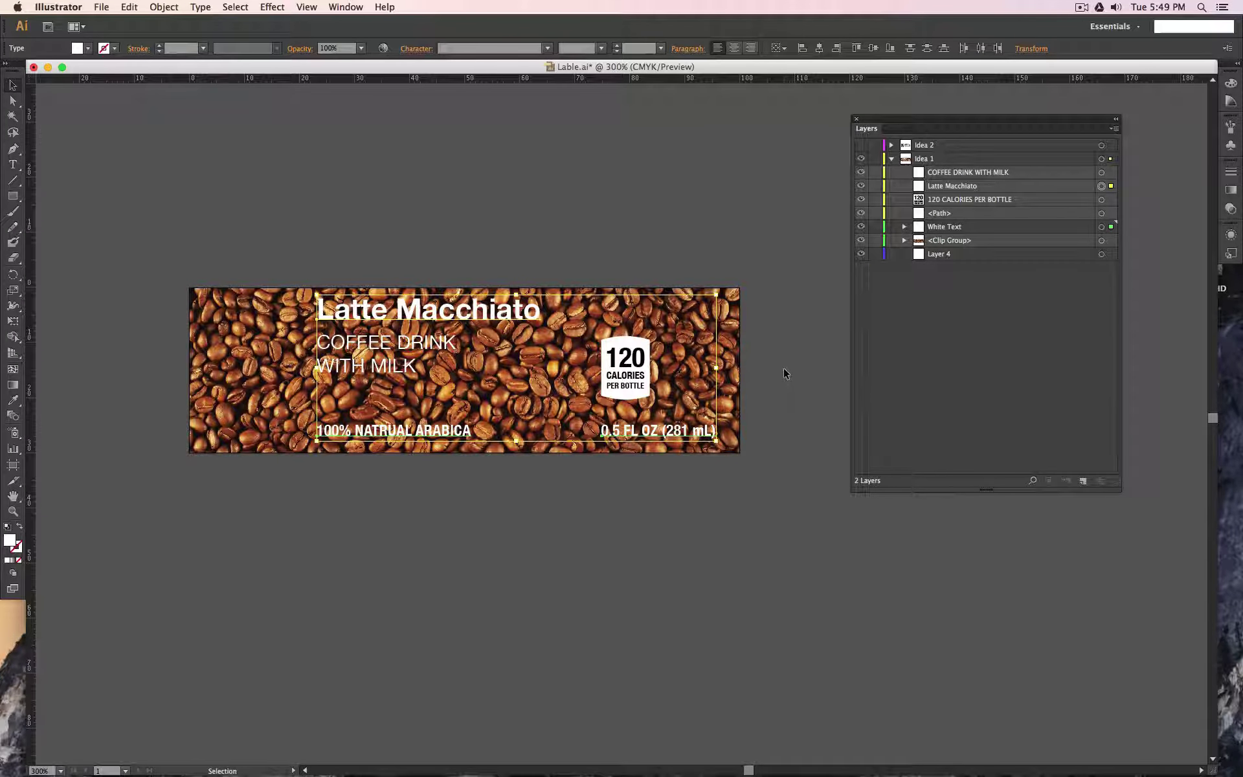
# Hide the coffee-bean image and make the label text black
pyautogui.click(862, 240)
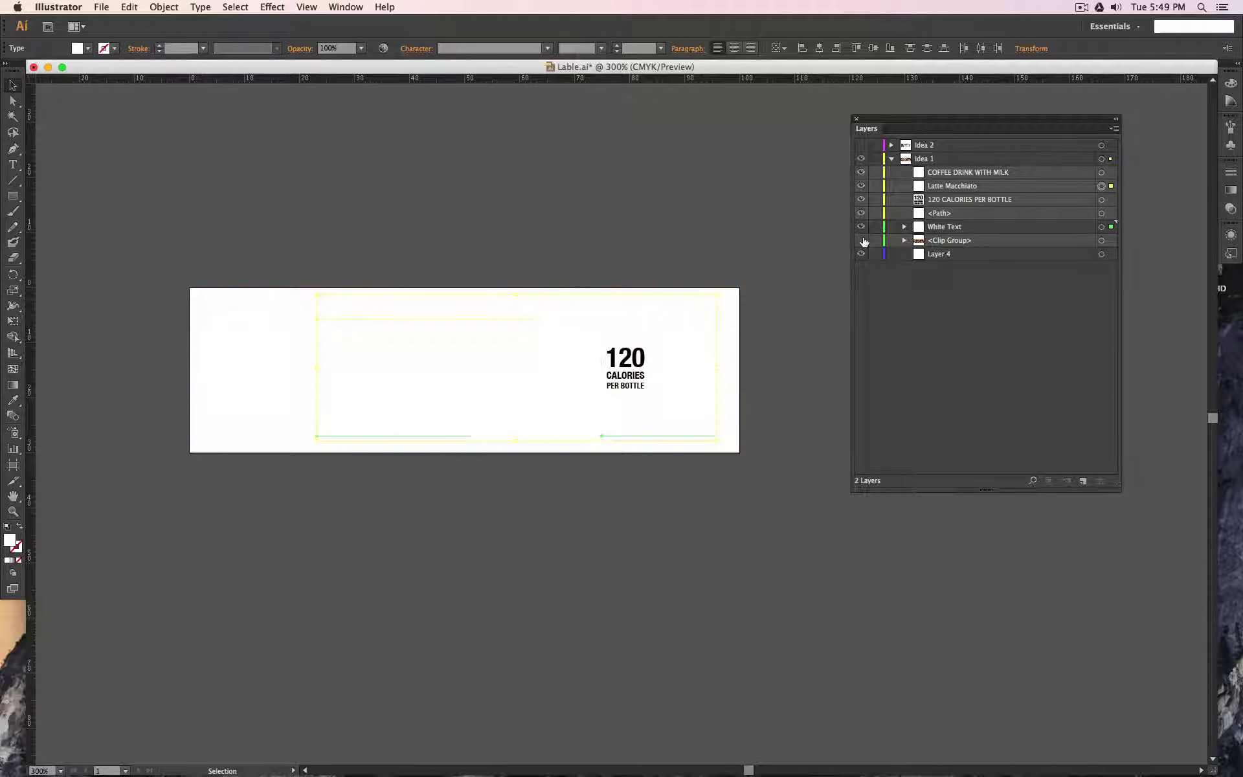
pyautogui.click(861, 240)
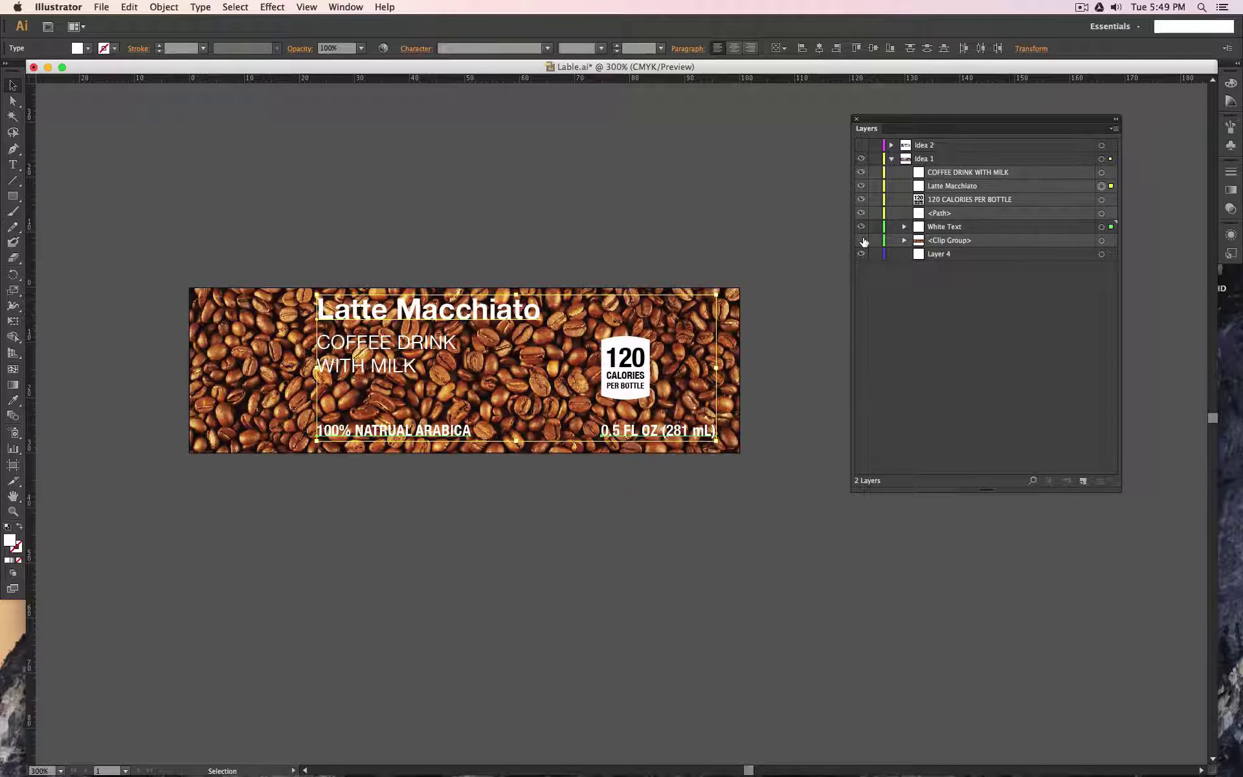
pyautogui.click(862, 240)
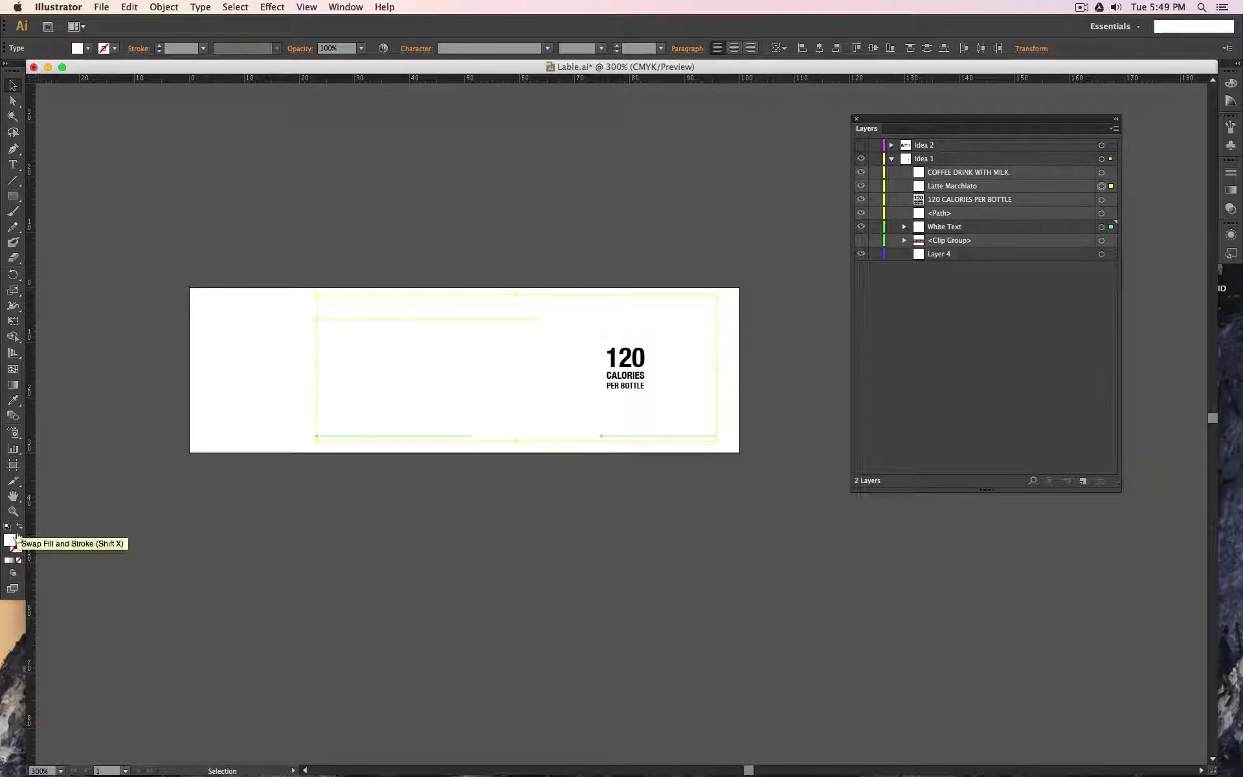
pyautogui.click(88, 49)
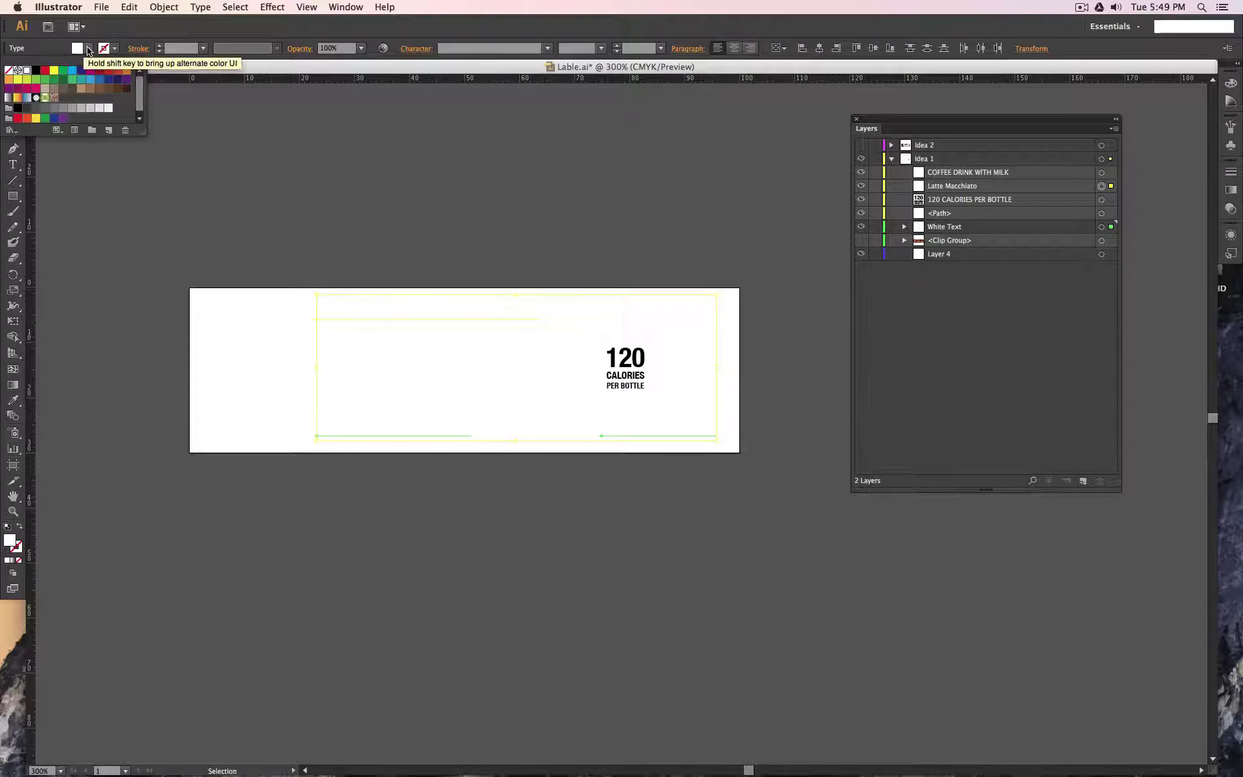
pyautogui.click(35, 70)
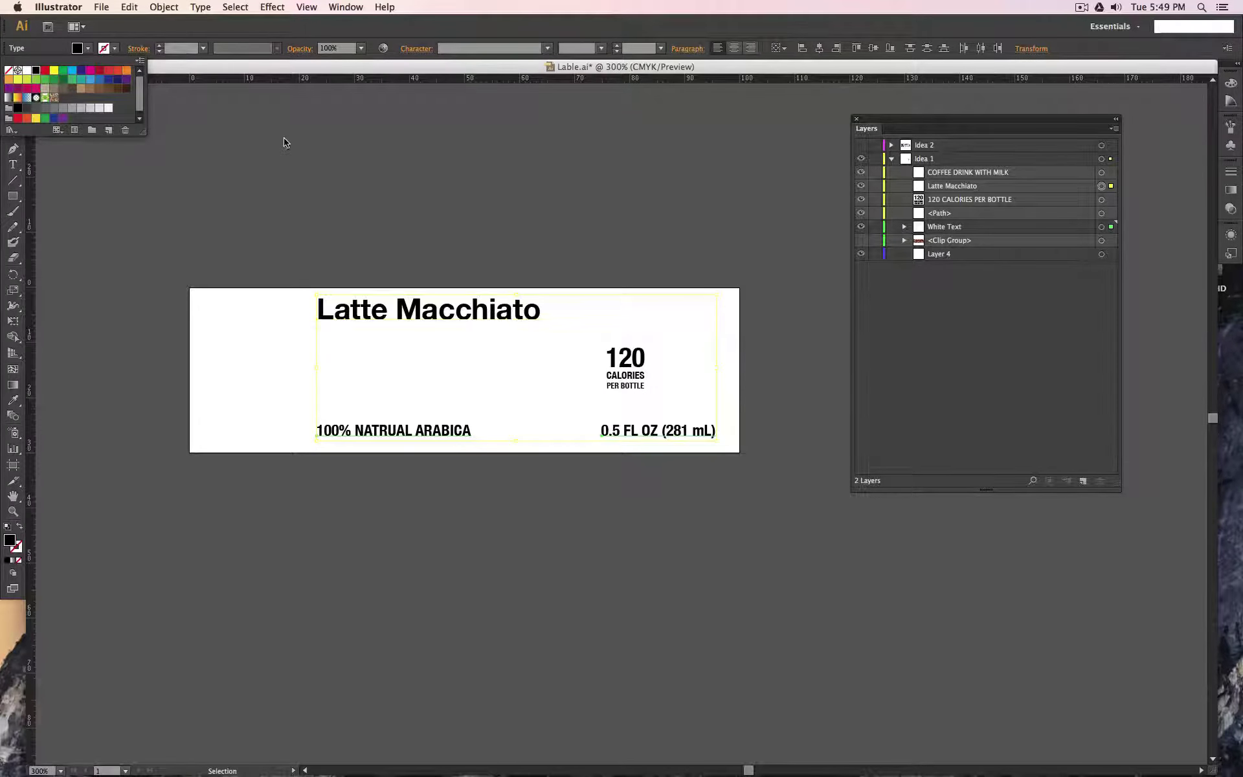
# Make the 120 CALORIES text white and fill the badge shape black
pyautogui.click(638, 350)
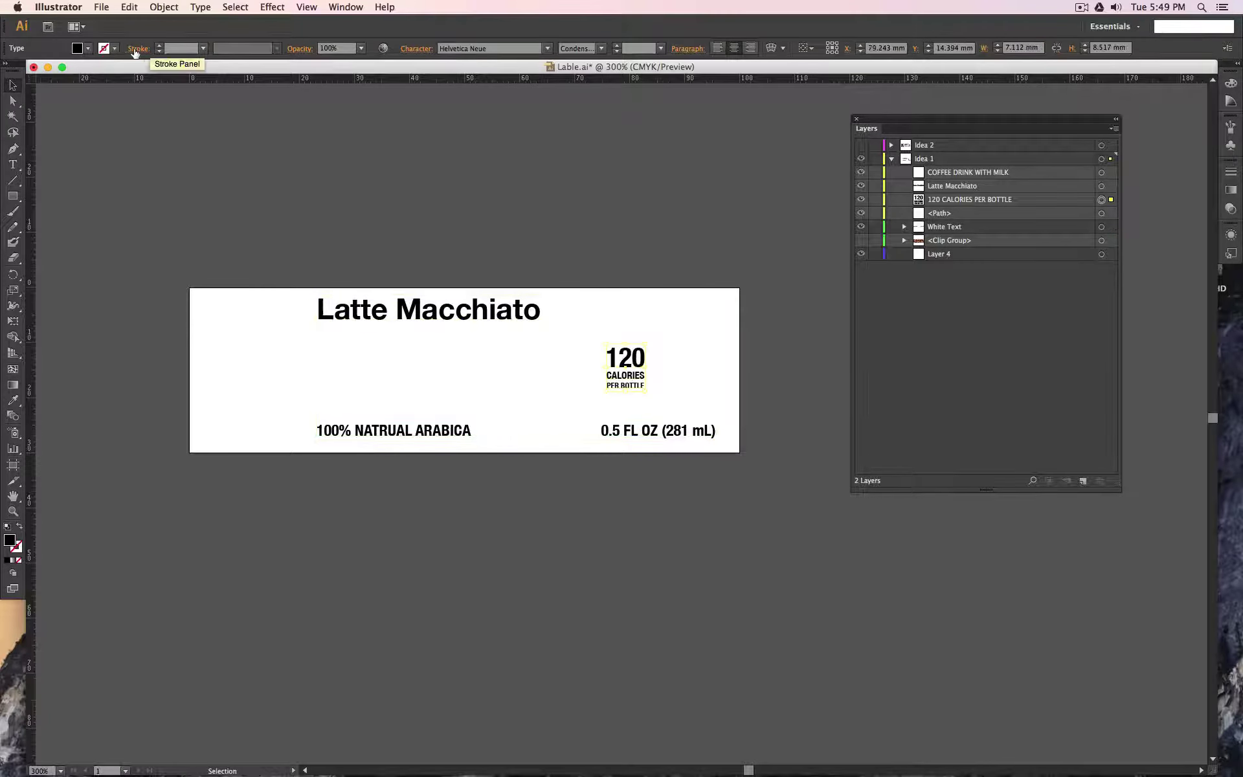
pyautogui.click(88, 51)
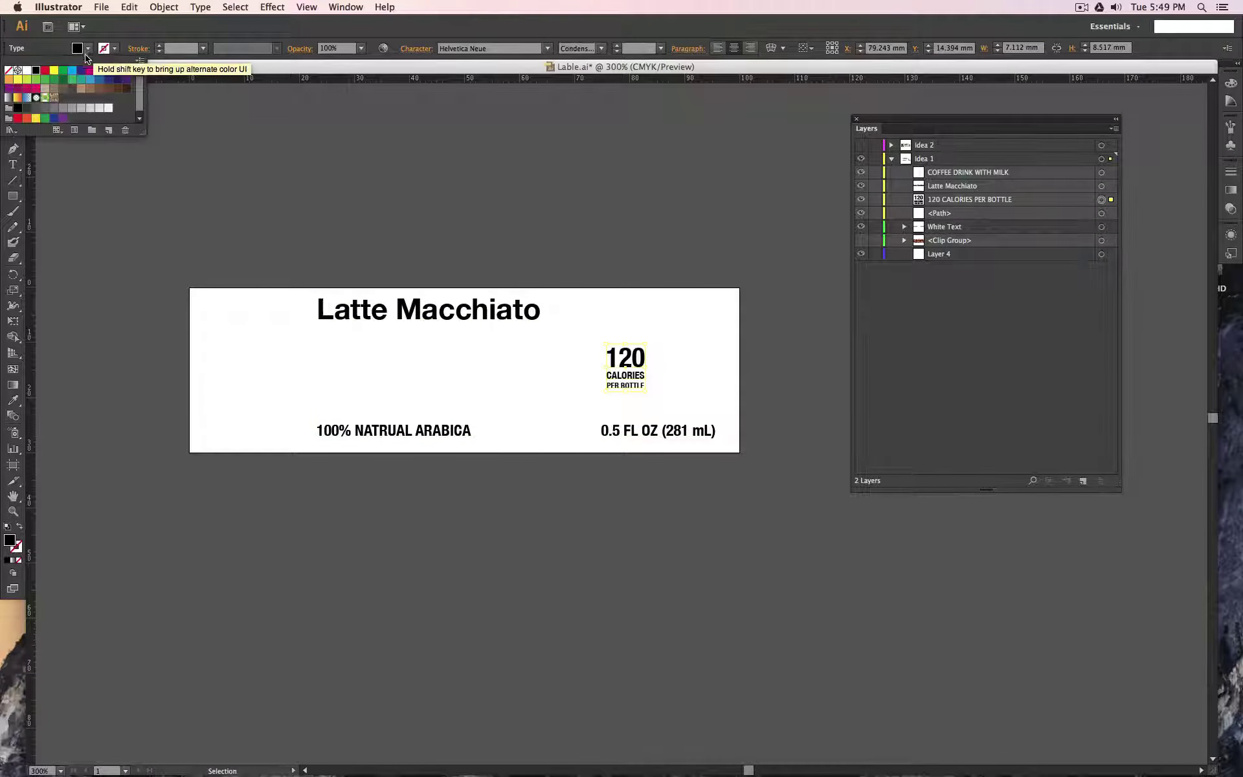
pyautogui.click(29, 70)
pyautogui.click(668, 164)
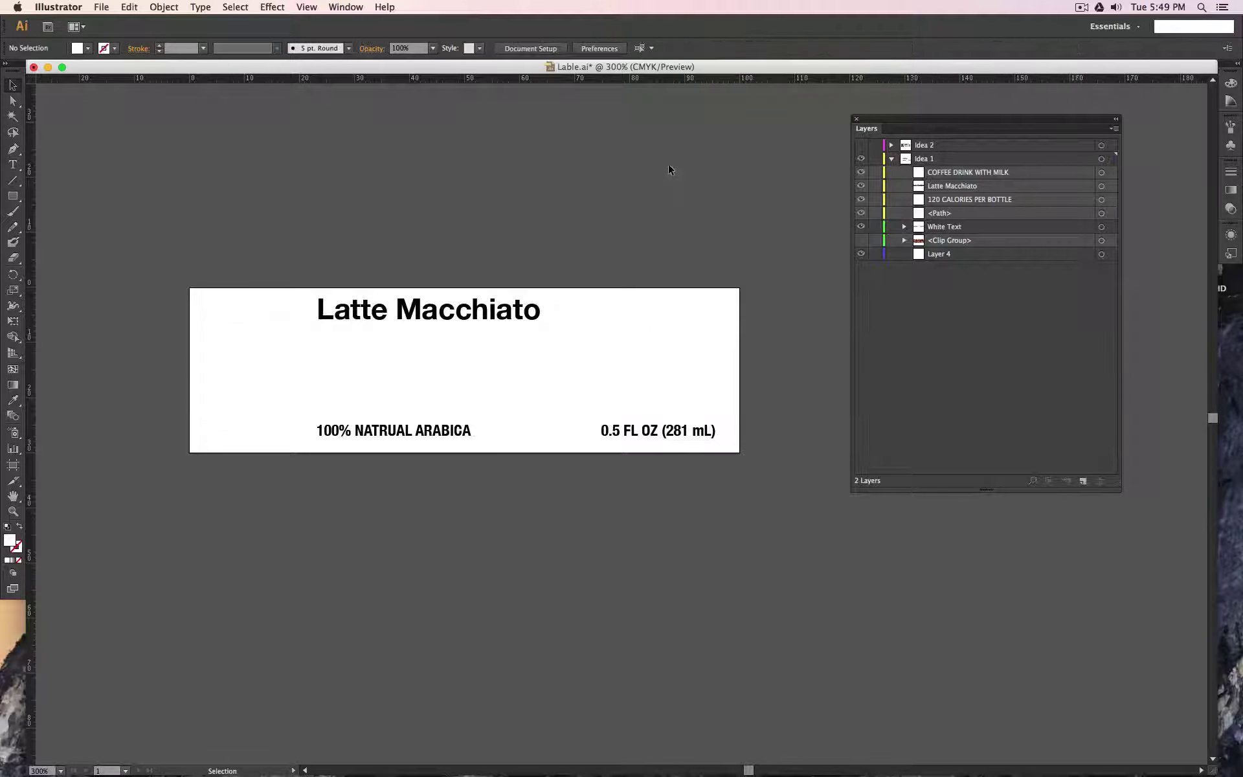
pyautogui.click(626, 340)
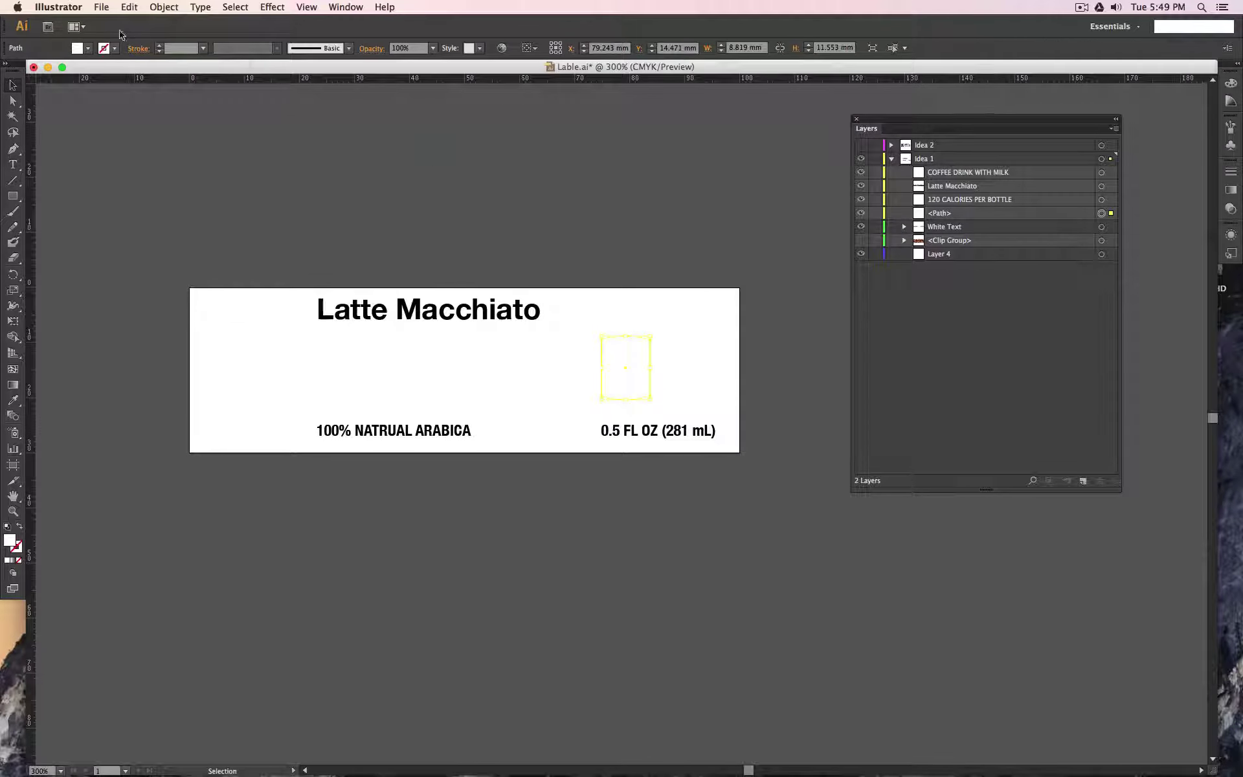
pyautogui.click(89, 48)
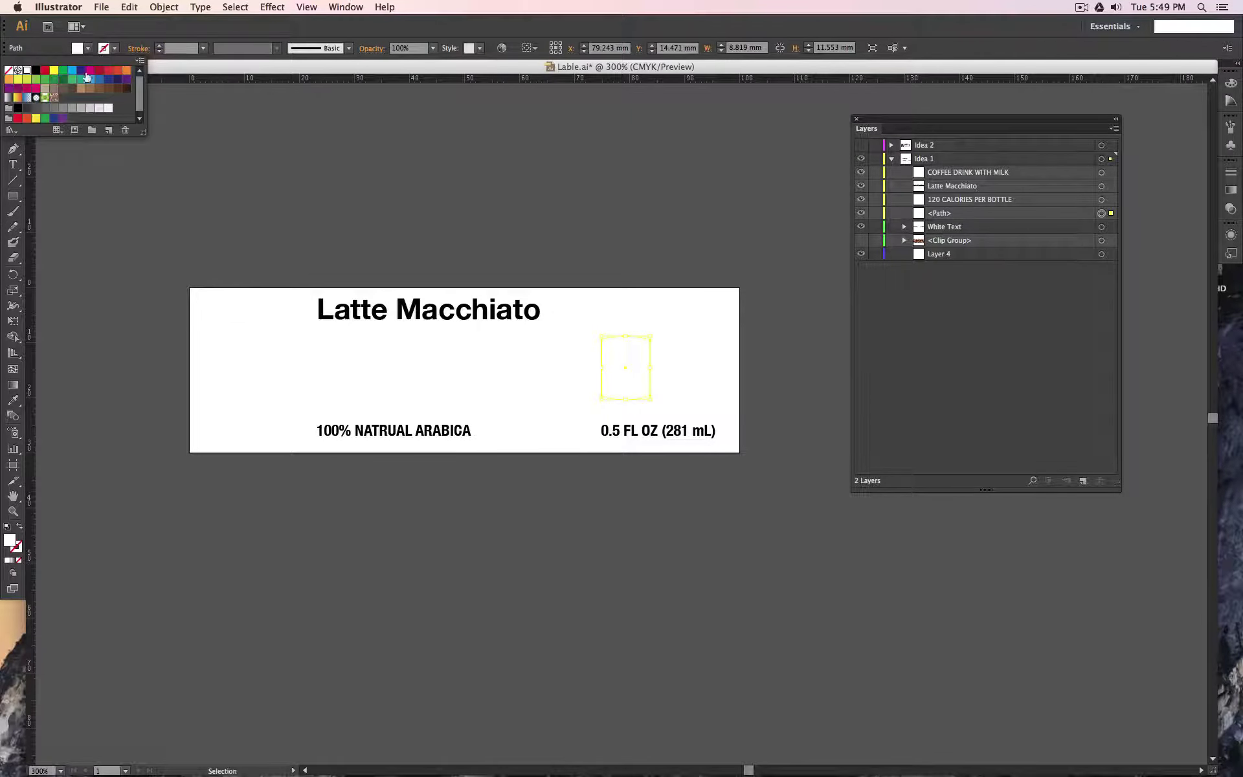
pyautogui.click(36, 70)
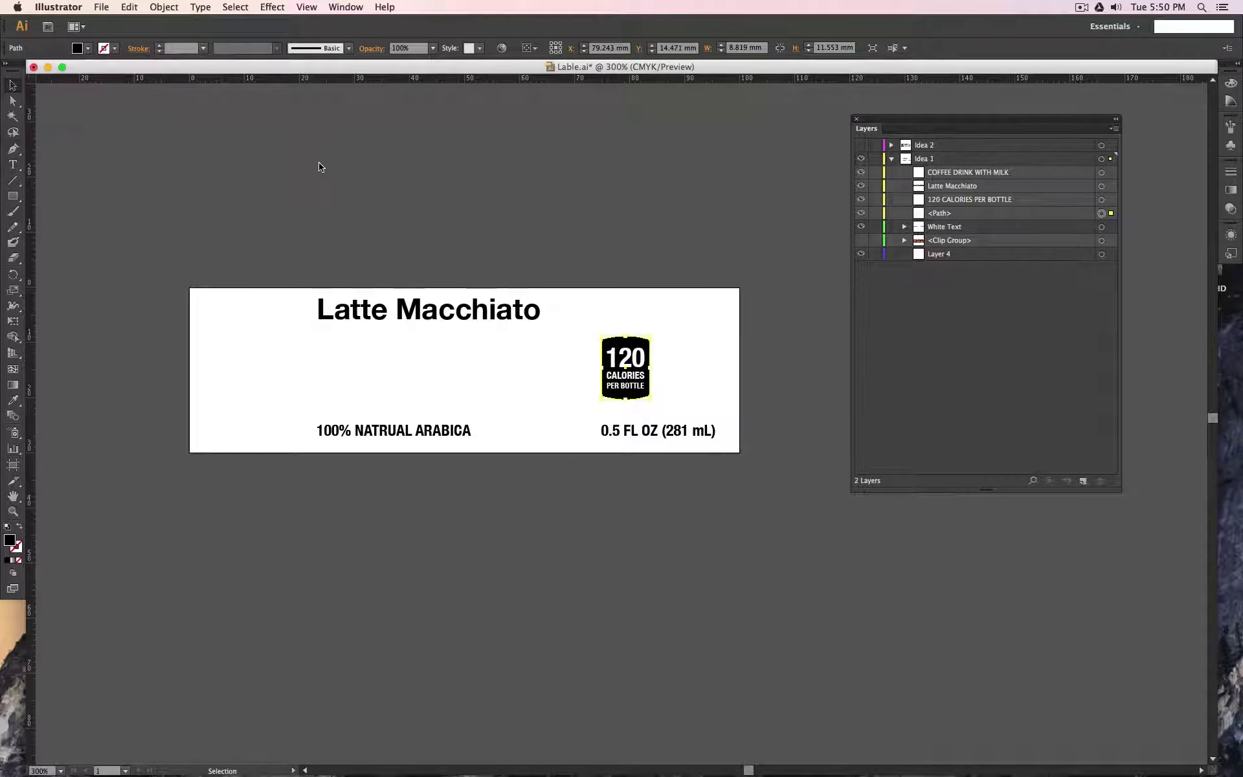
pyautogui.click(384, 175)
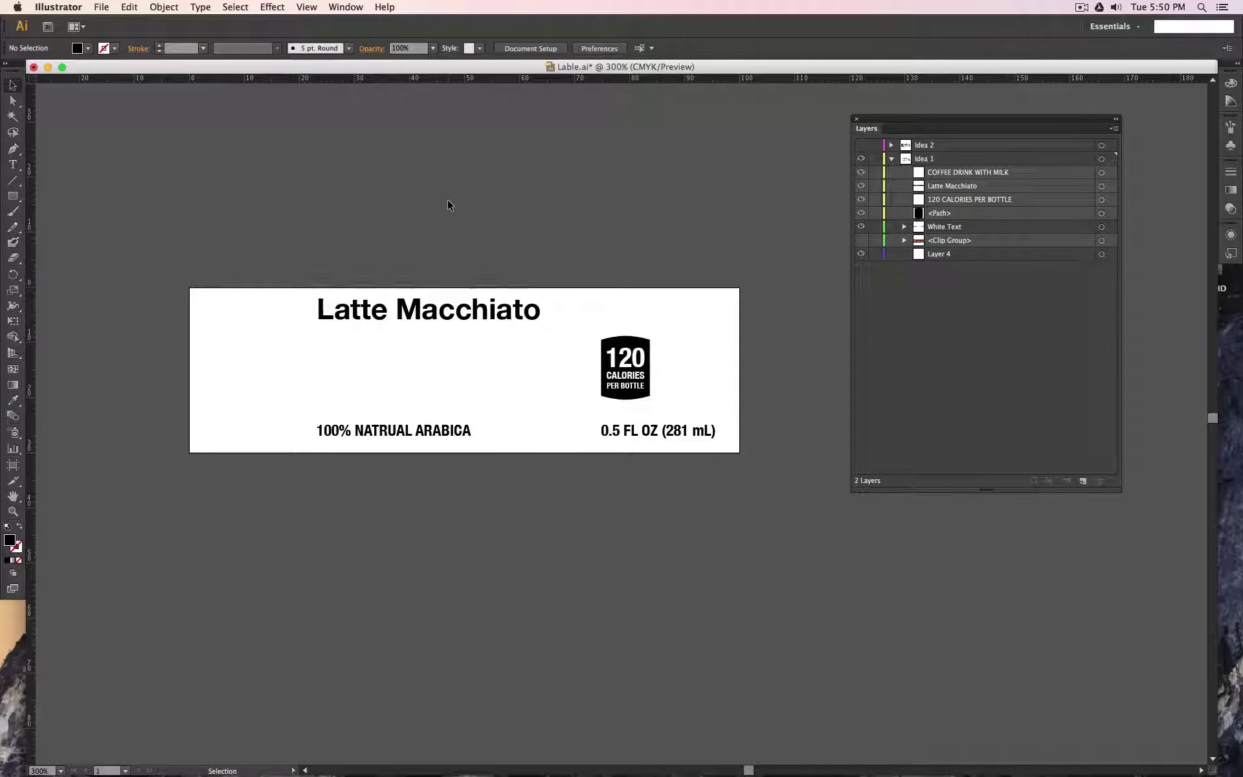
# Re-export the artboard as Lable Text Mask.png with a white background, replacing the old file
pyautogui.click(101, 6)
pyautogui.click(120, 230)
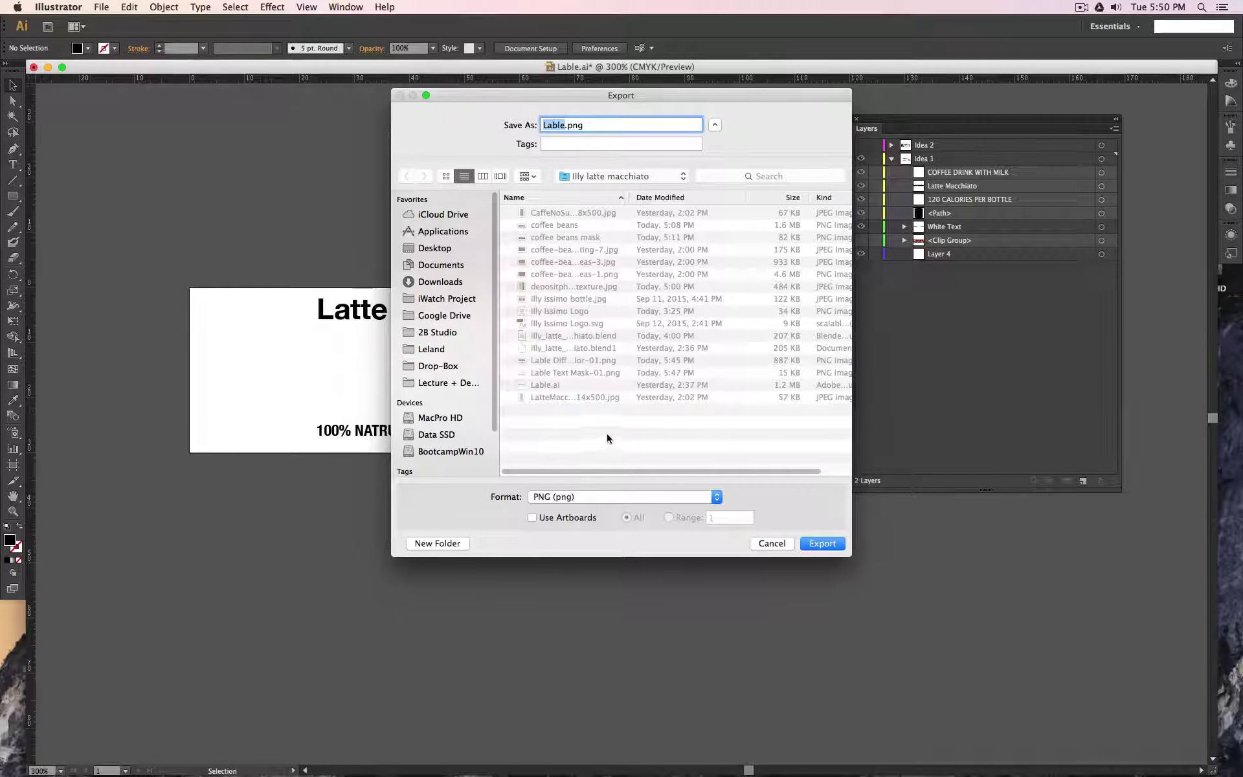
pyautogui.click(574, 373)
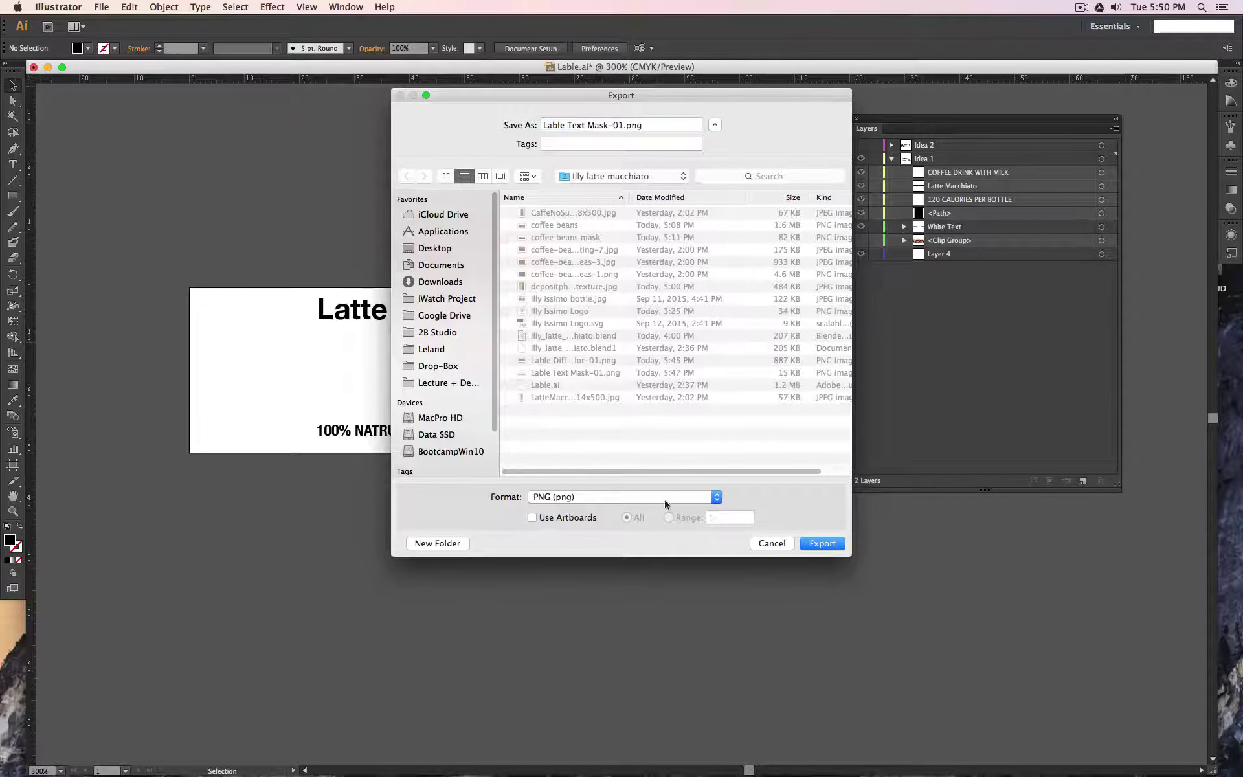
pyautogui.click(575, 518)
pyautogui.click(612, 125)
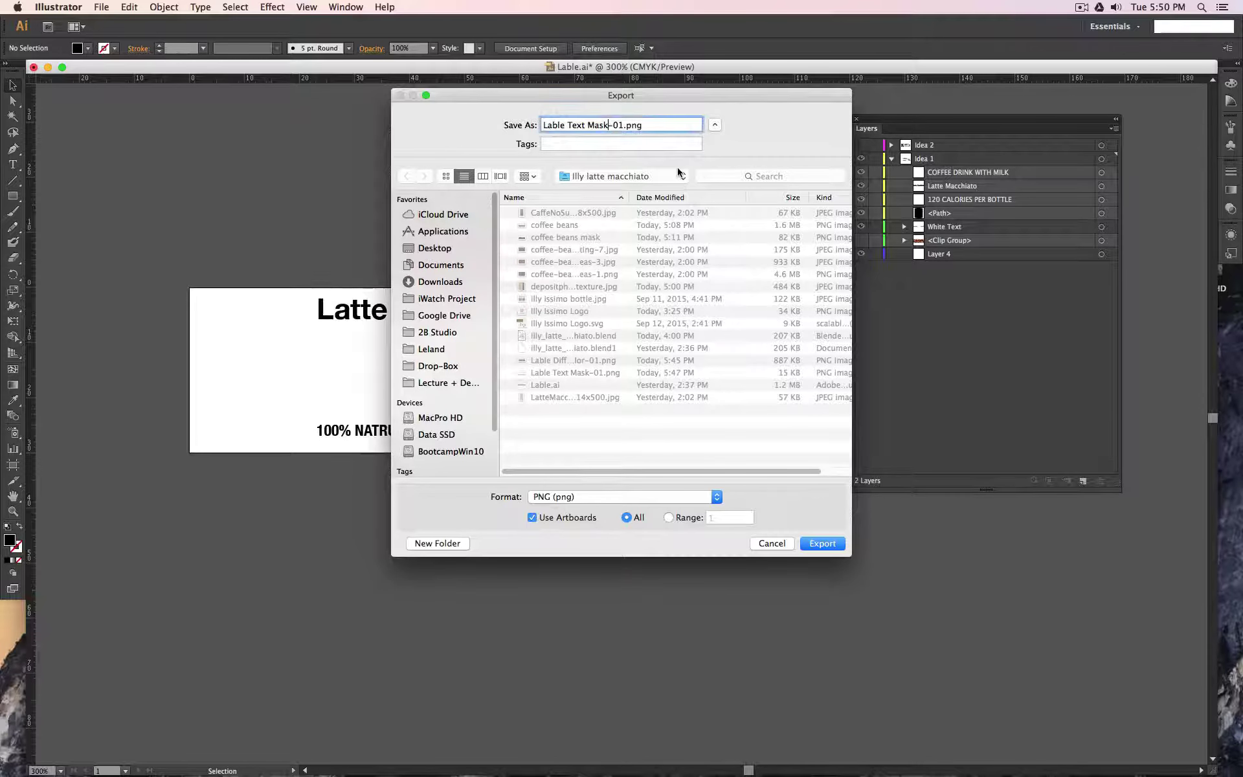
pyautogui.press('Delete')
pyautogui.press('Delete')
pyautogui.press('Delete')
pyautogui.click(822, 543)
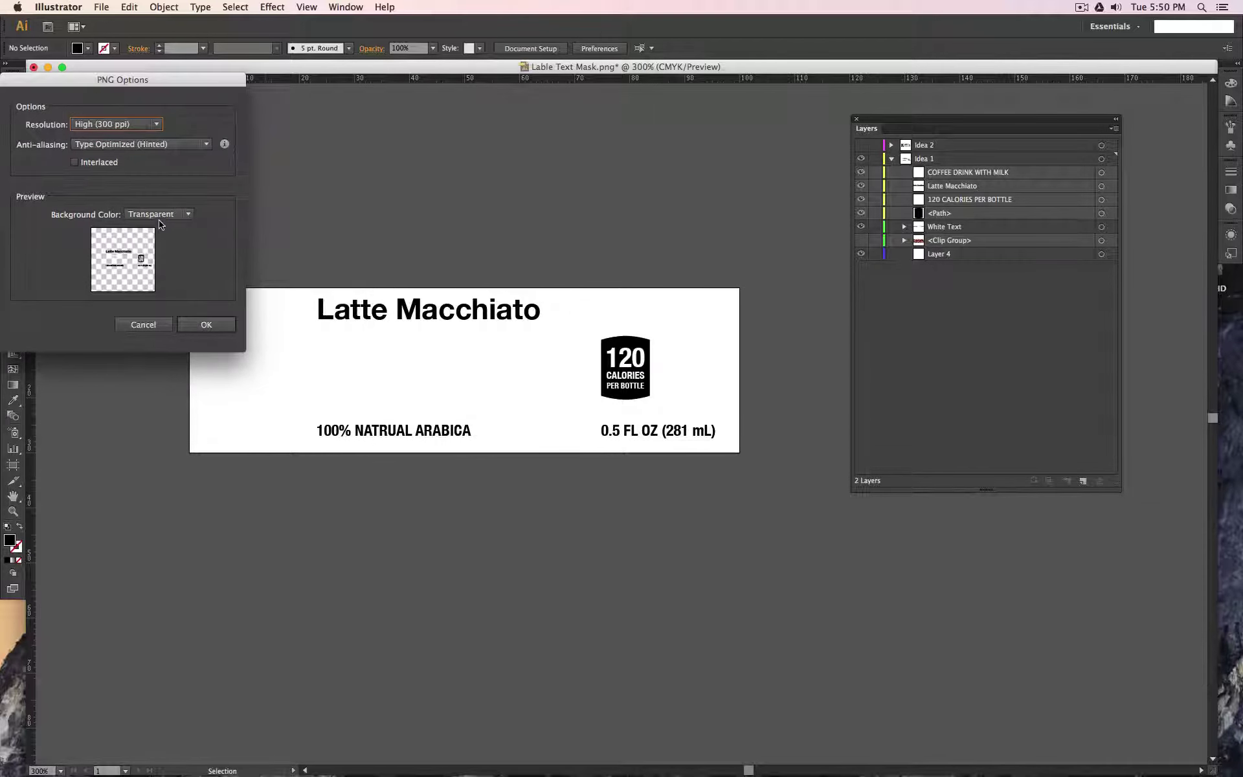
pyautogui.click(158, 215)
pyautogui.click(162, 231)
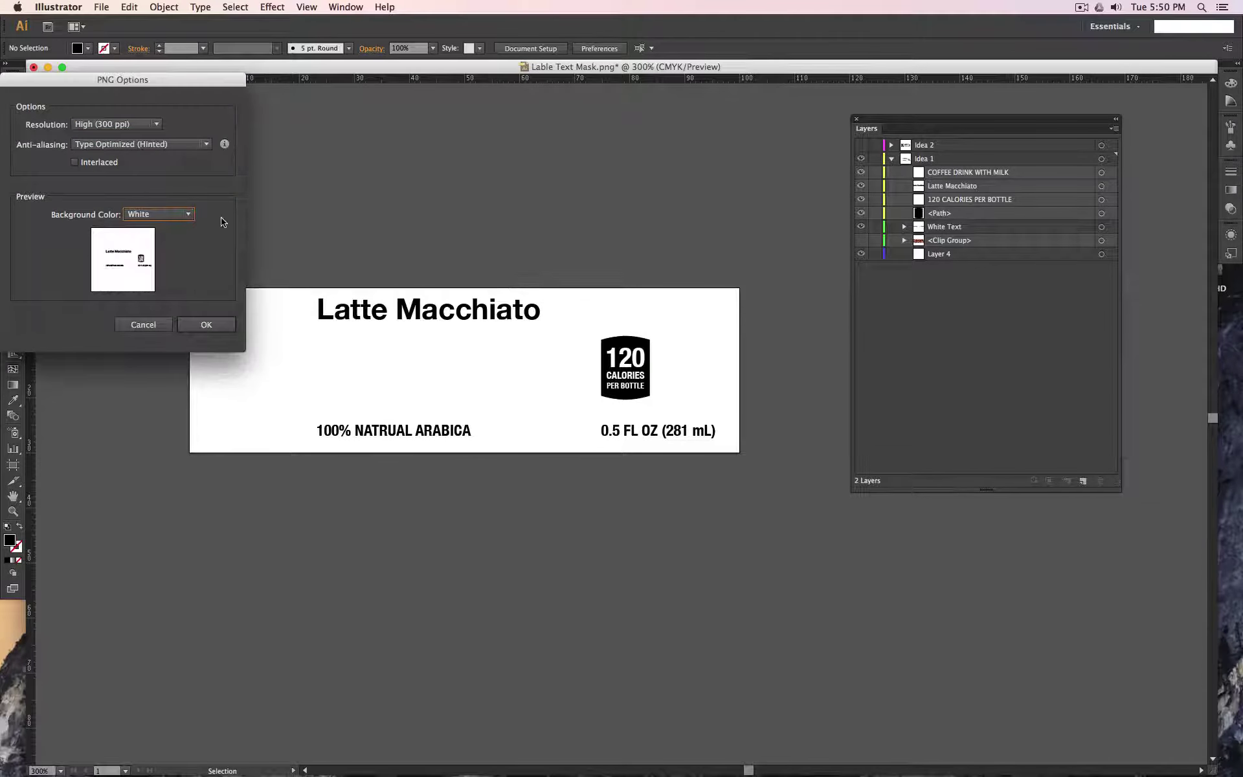
pyautogui.click(205, 327)
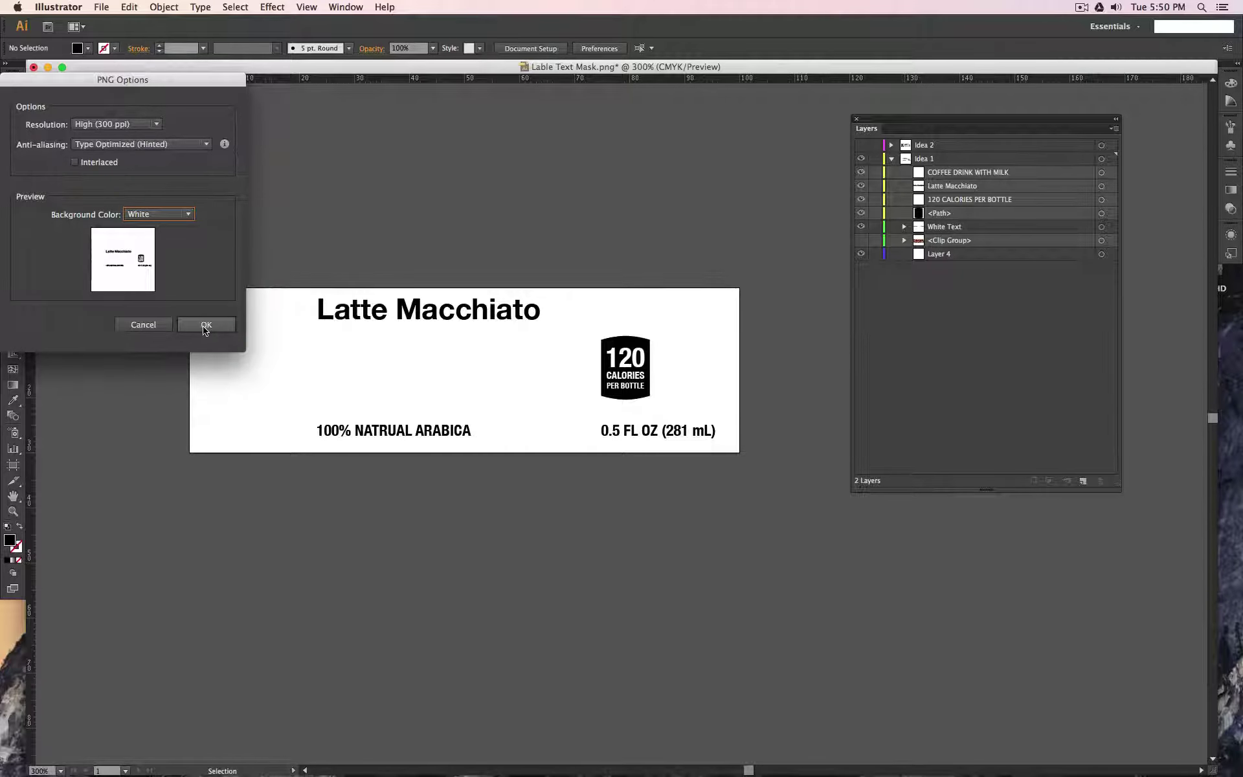
pyautogui.click(797, 426)
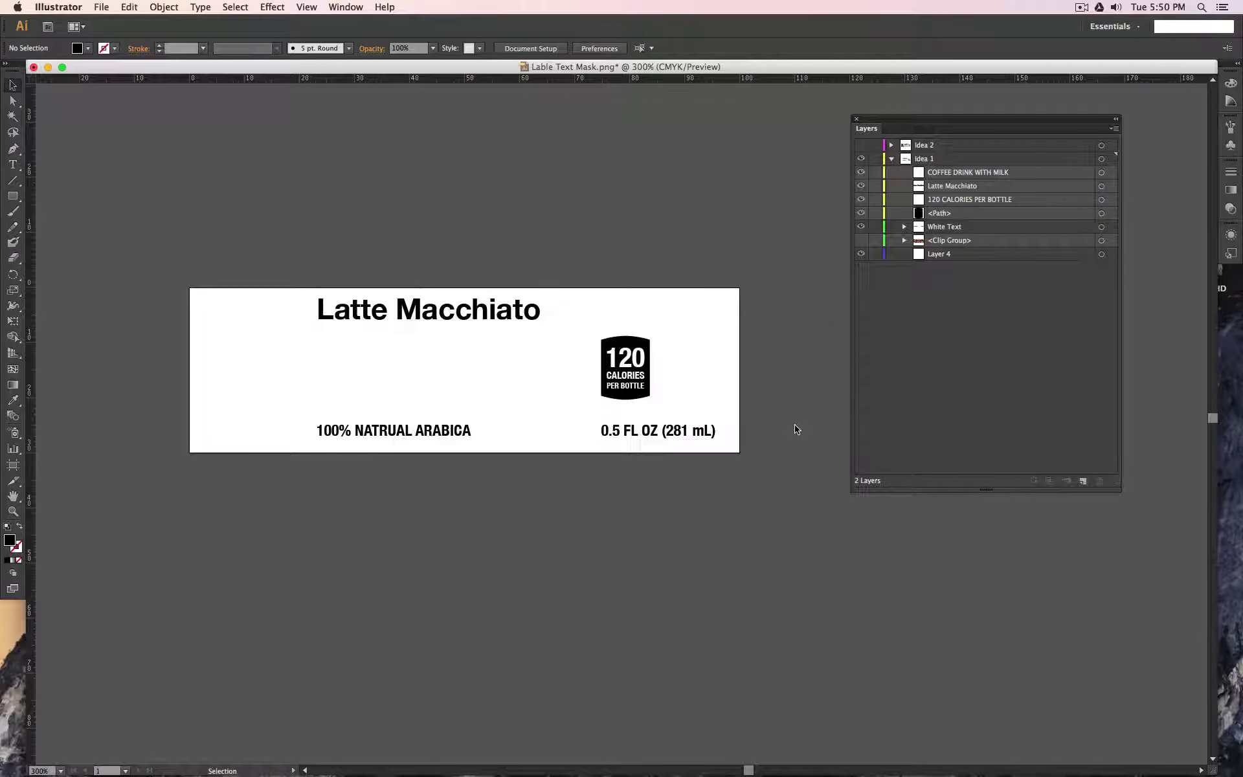
# In Blender, reload images with Alt+R and display Lable Text Mask-01.png in the Image Editor
pyautogui.press('super+Tab')
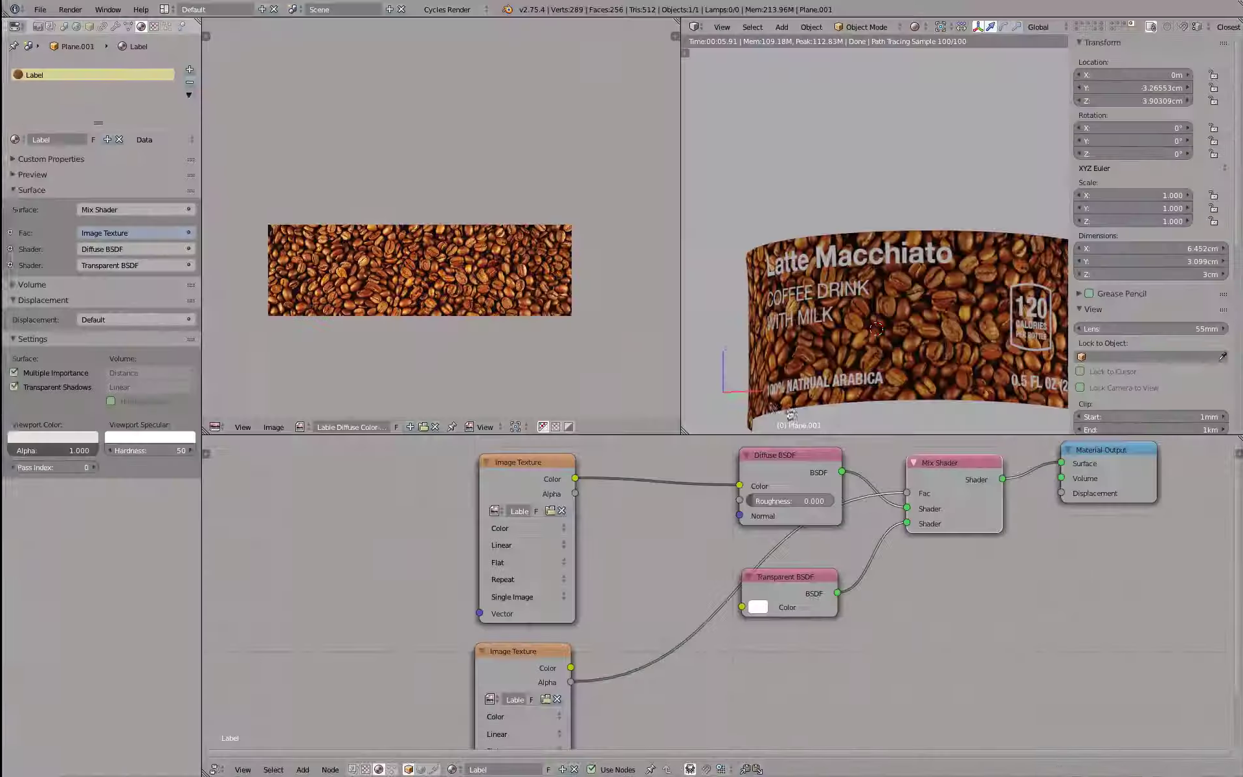
pyautogui.click(525, 659)
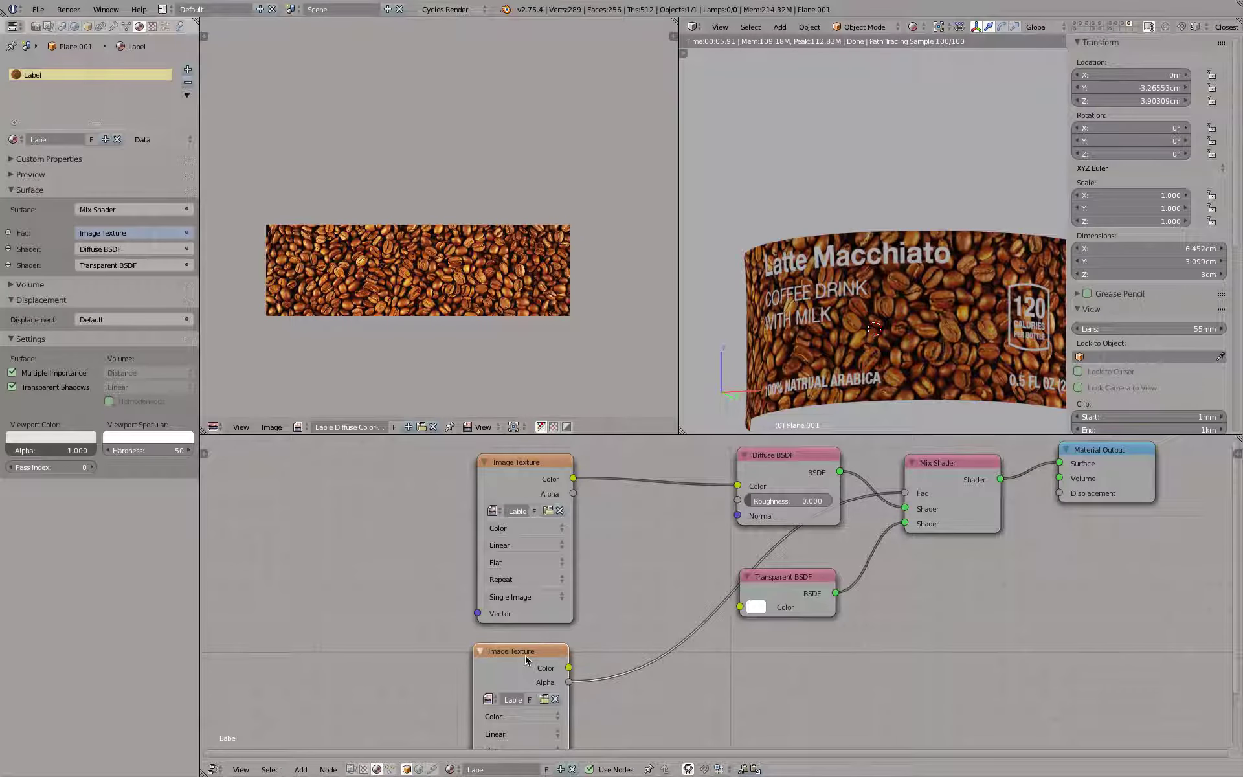
pyautogui.moveTo(529, 657); pyautogui.dragTo(554, 584)
pyautogui.hotkey('alt', 'r')
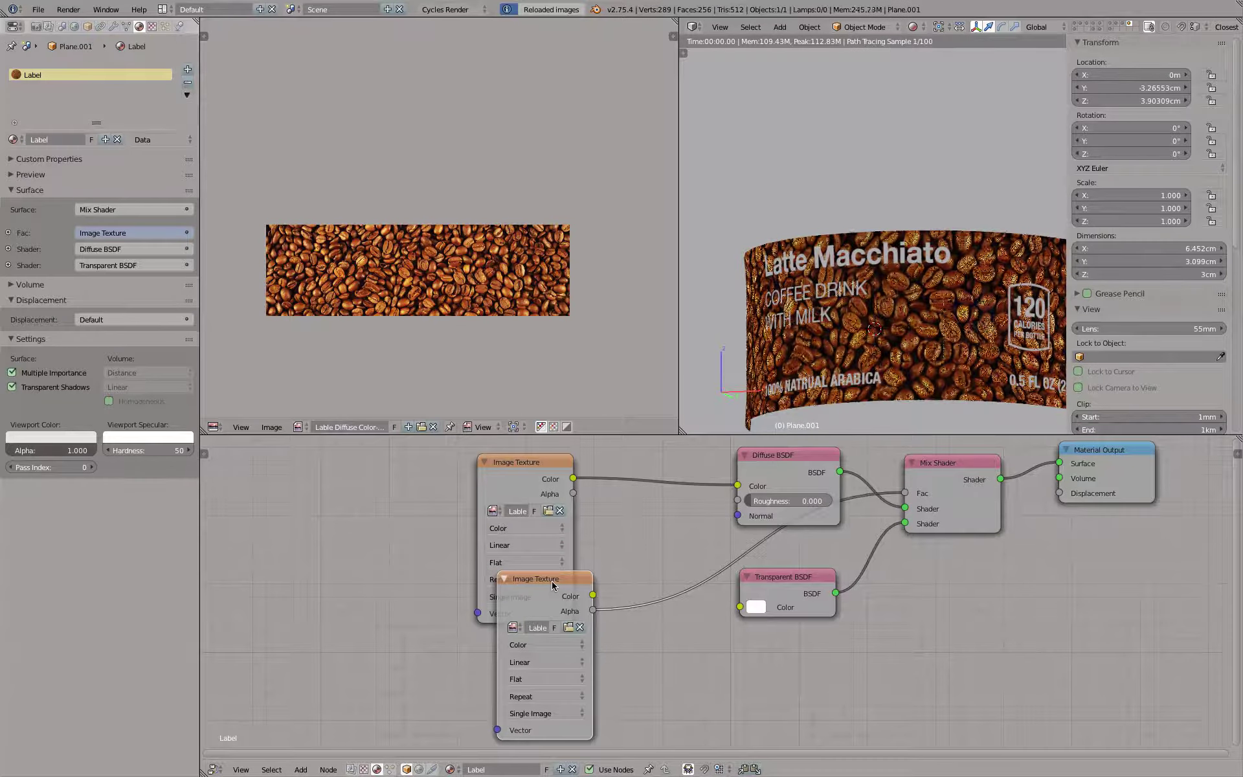
pyautogui.scroll(-4, 865, 325)
pyautogui.hotkey('shift', 'z')
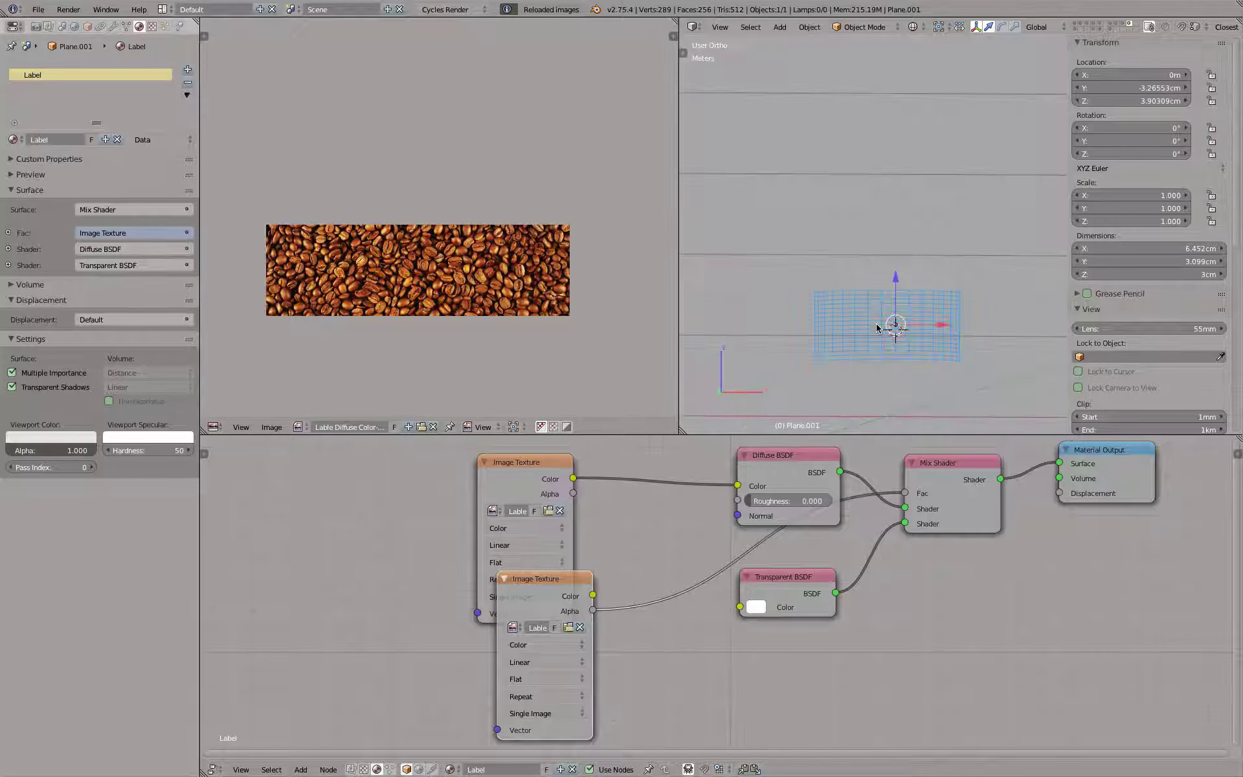
pyautogui.scroll(2, 830, 327)
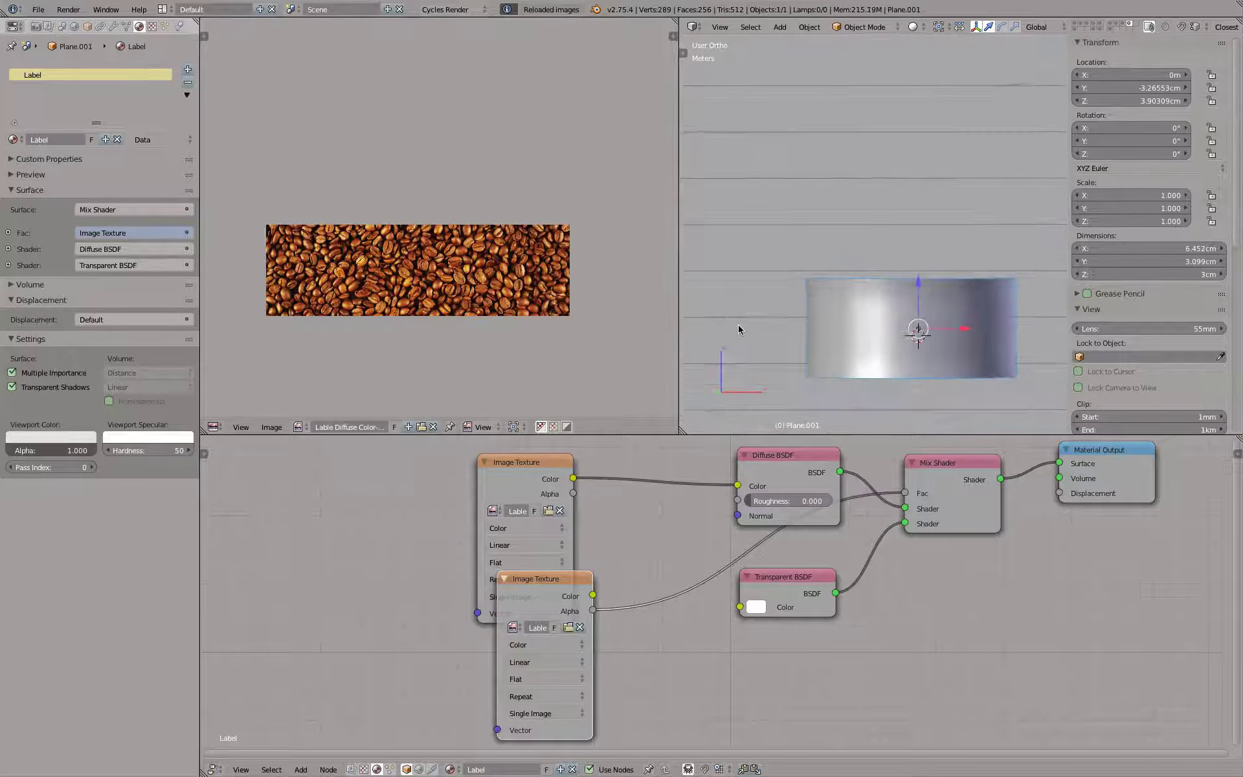
pyautogui.click(298, 427)
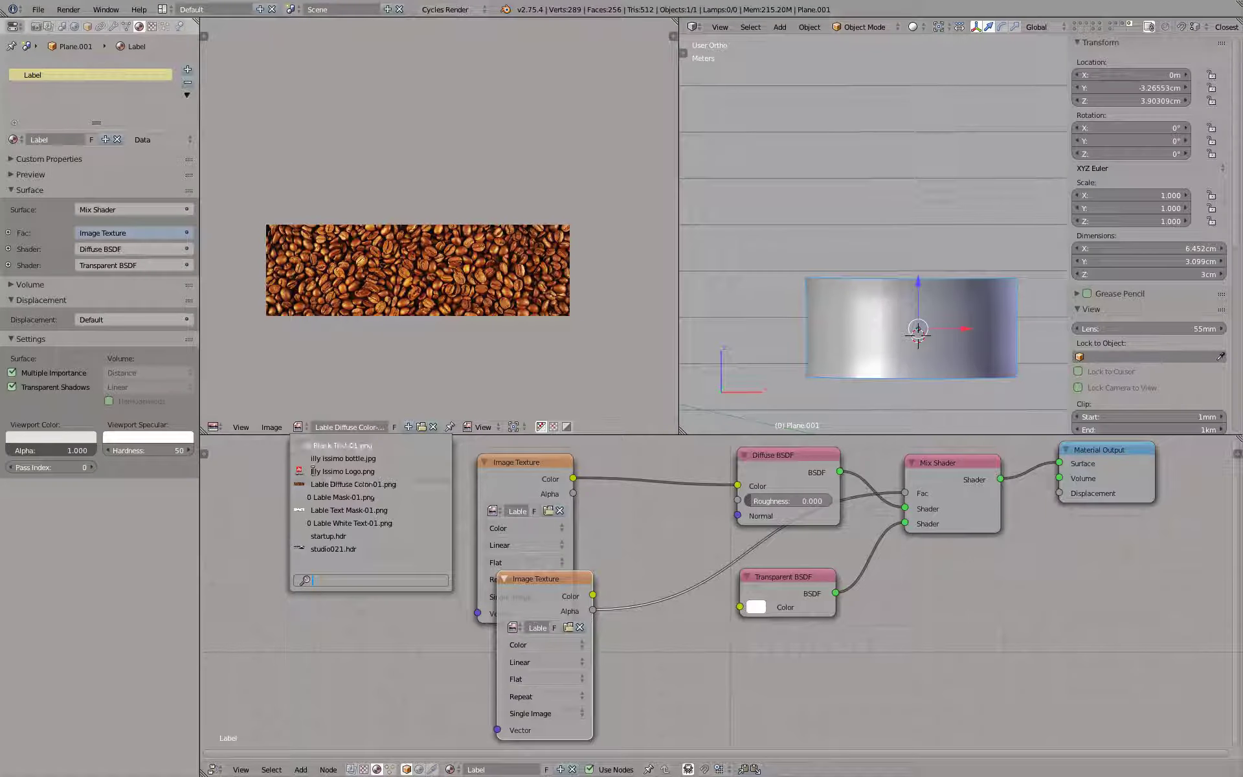
pyautogui.click(310, 511)
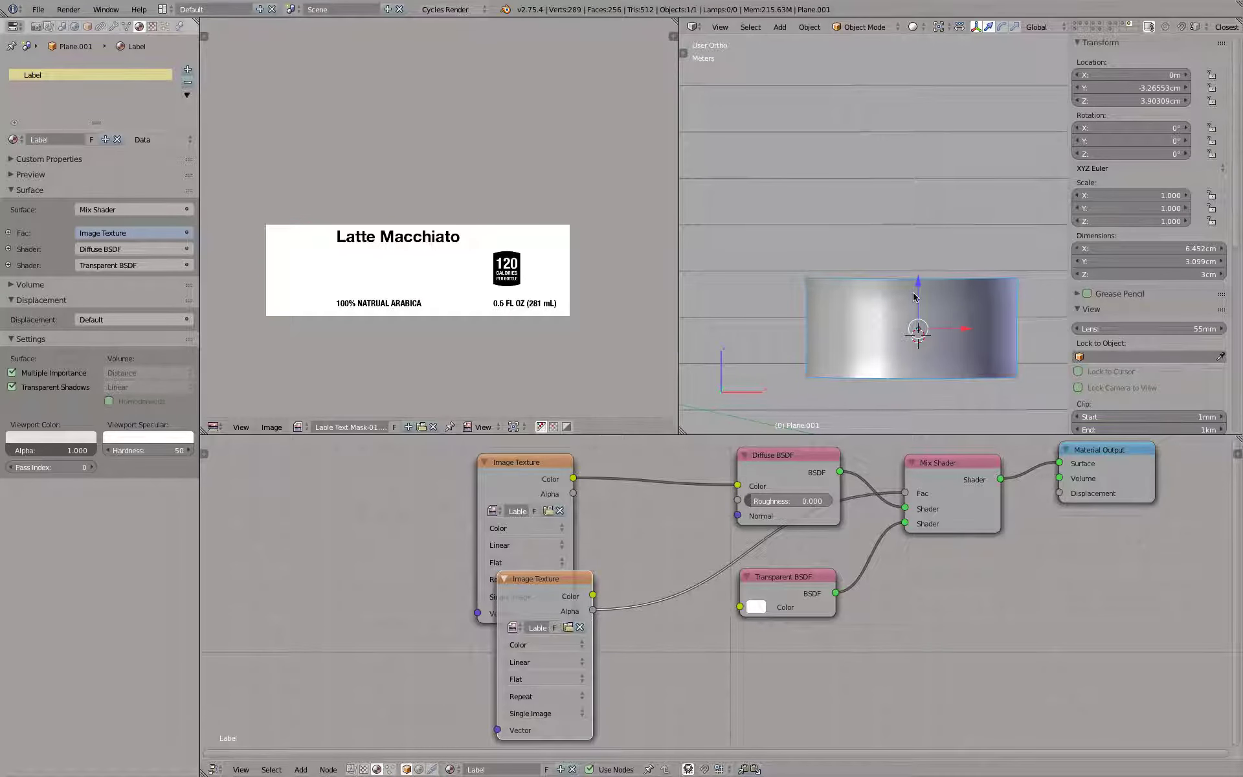
# Check the angled label in Rendered shading and move the mask node back below the first
pyautogui.hotkey('shift', 'z')
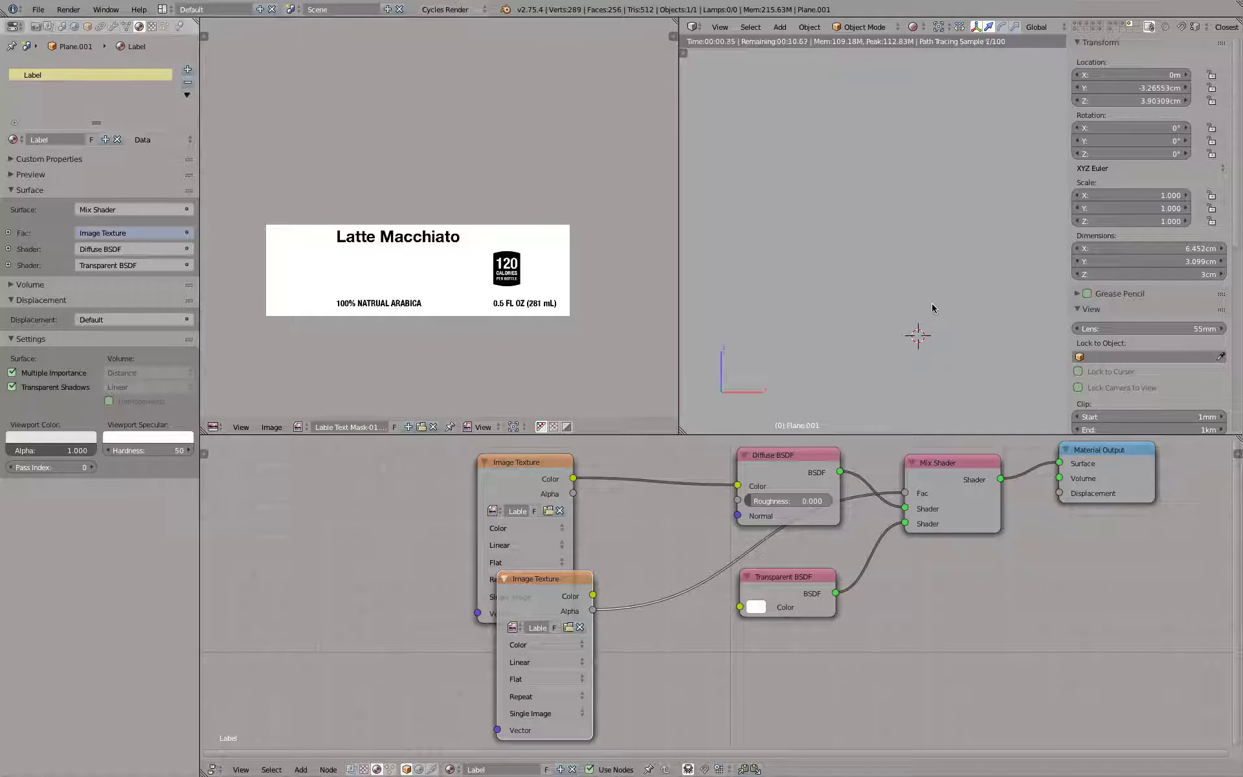
pyautogui.hotkey('shift', 'z')
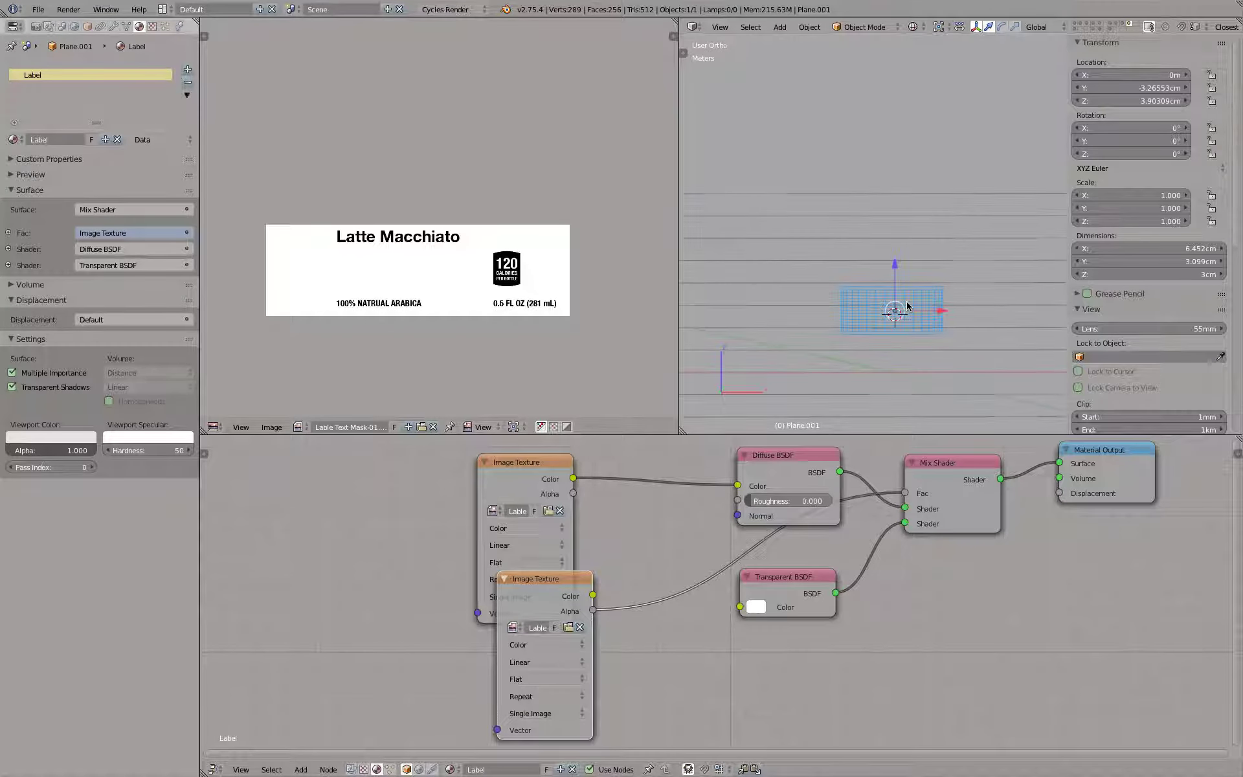
pyautogui.moveTo(927, 294); pyautogui.dragTo(844, 314, button='middle')
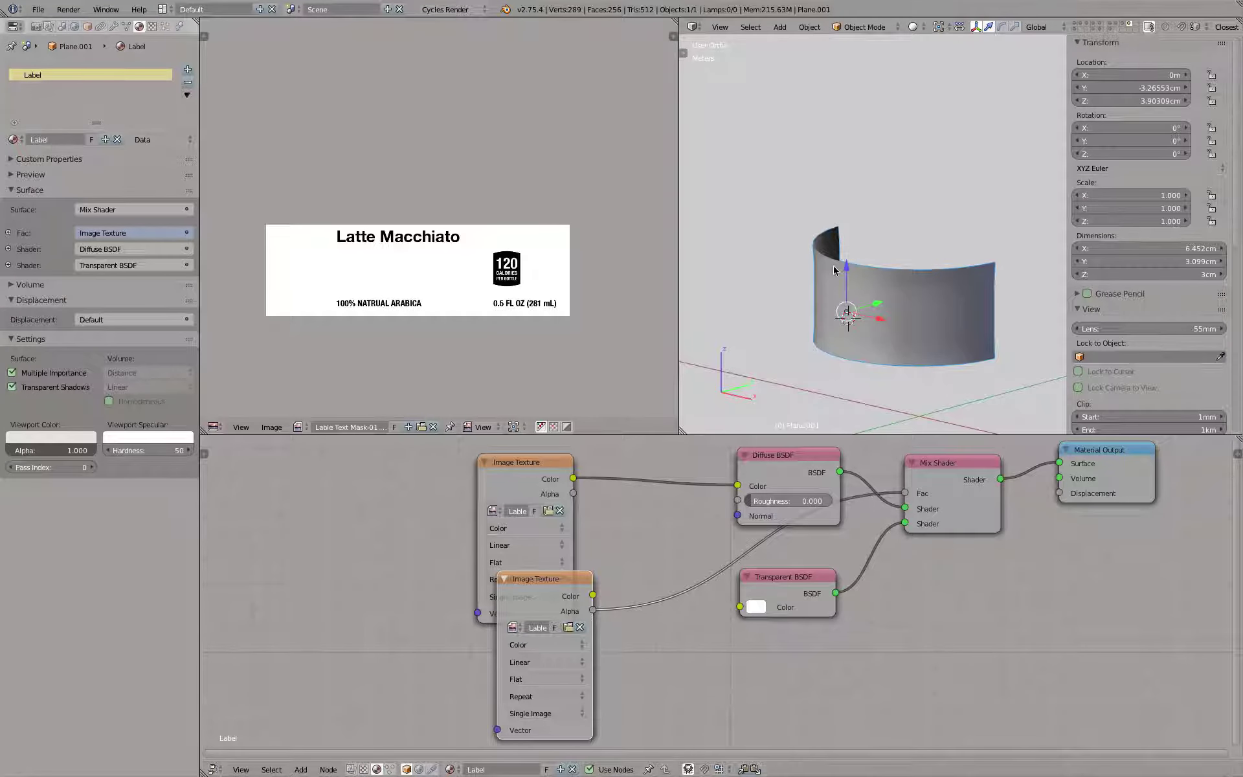
pyautogui.hotkey('shift', 'z')
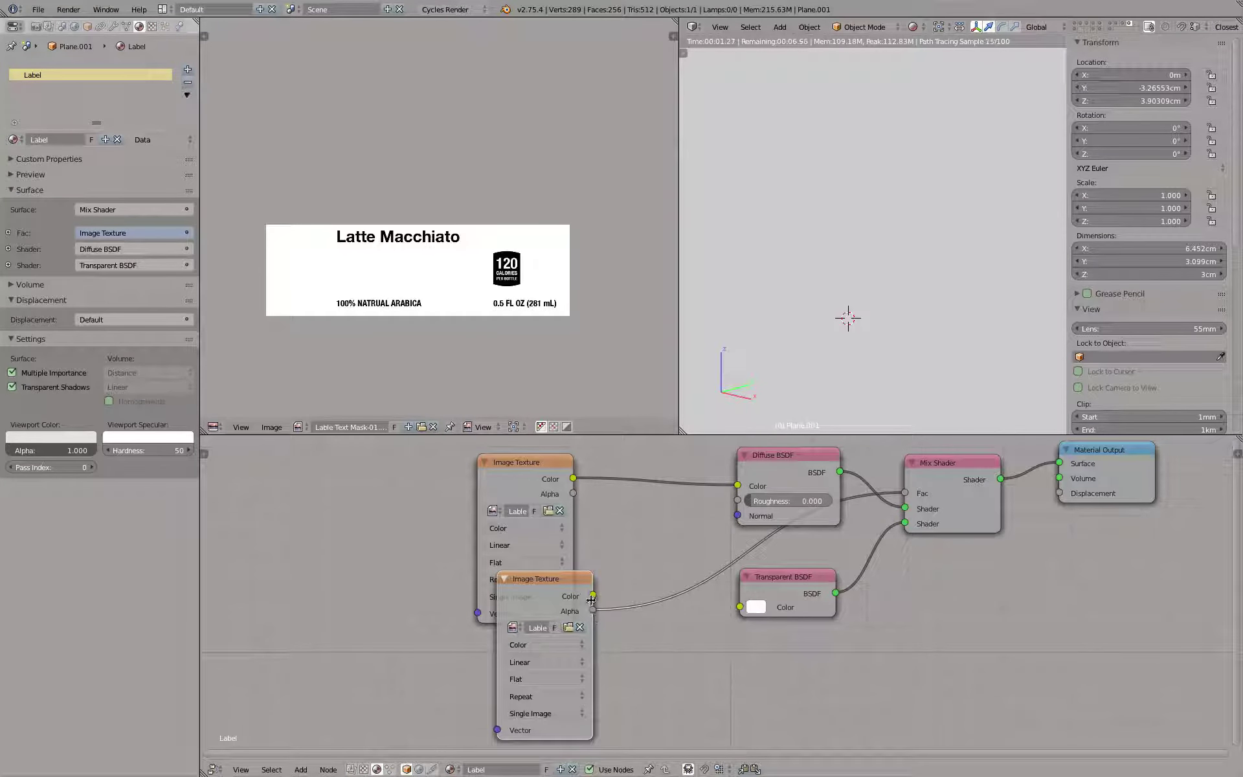
pyautogui.moveTo(563, 578); pyautogui.dragTo(905, 493)
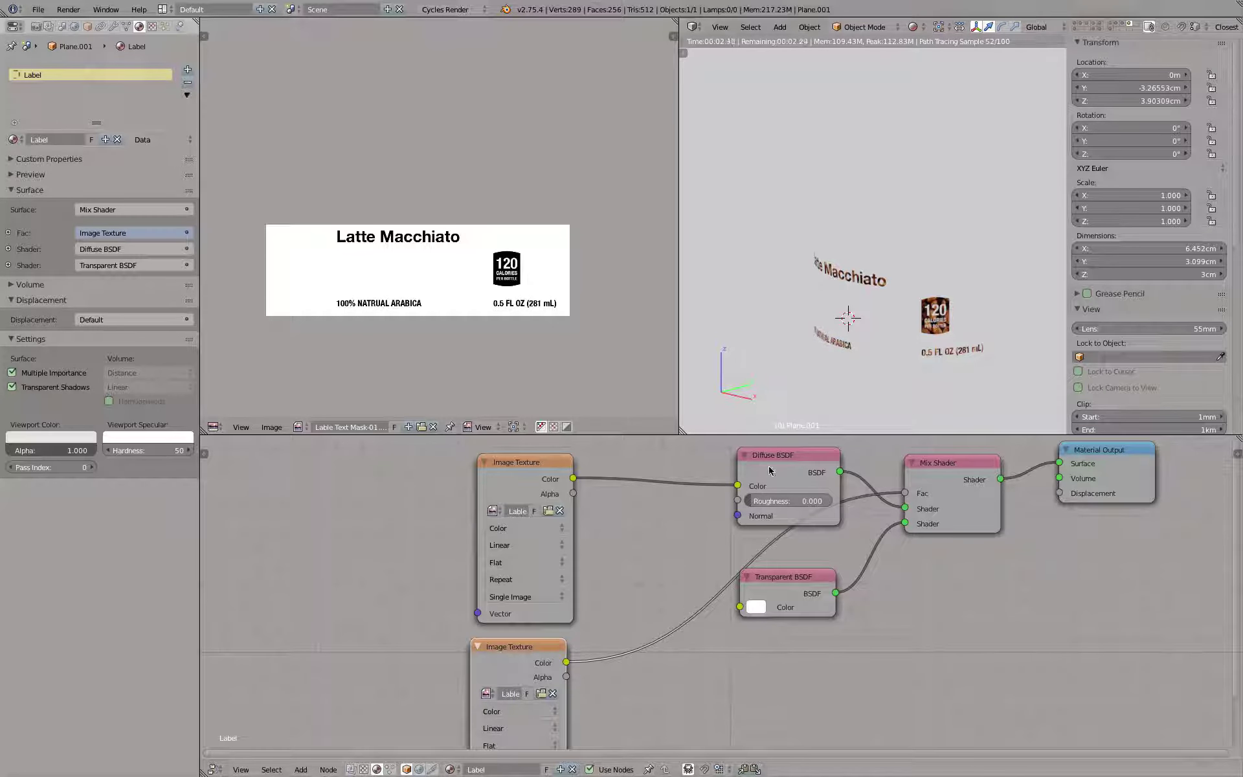
pyautogui.scroll(-2, 766, 476)
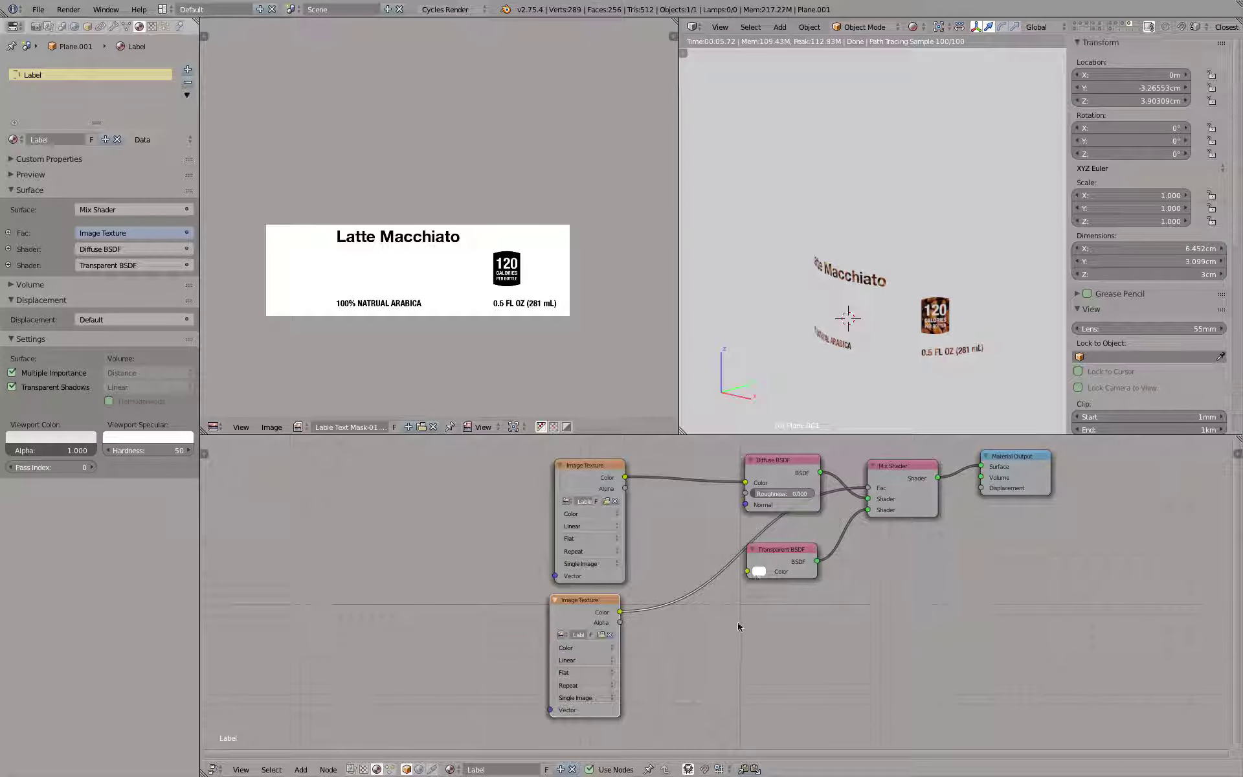
# Insert an Invert node into the mask-to-Fac link, check the label, then return to Illustrator
pyautogui.hotkey('shift', 'a')
pyautogui.moveTo(739, 624)
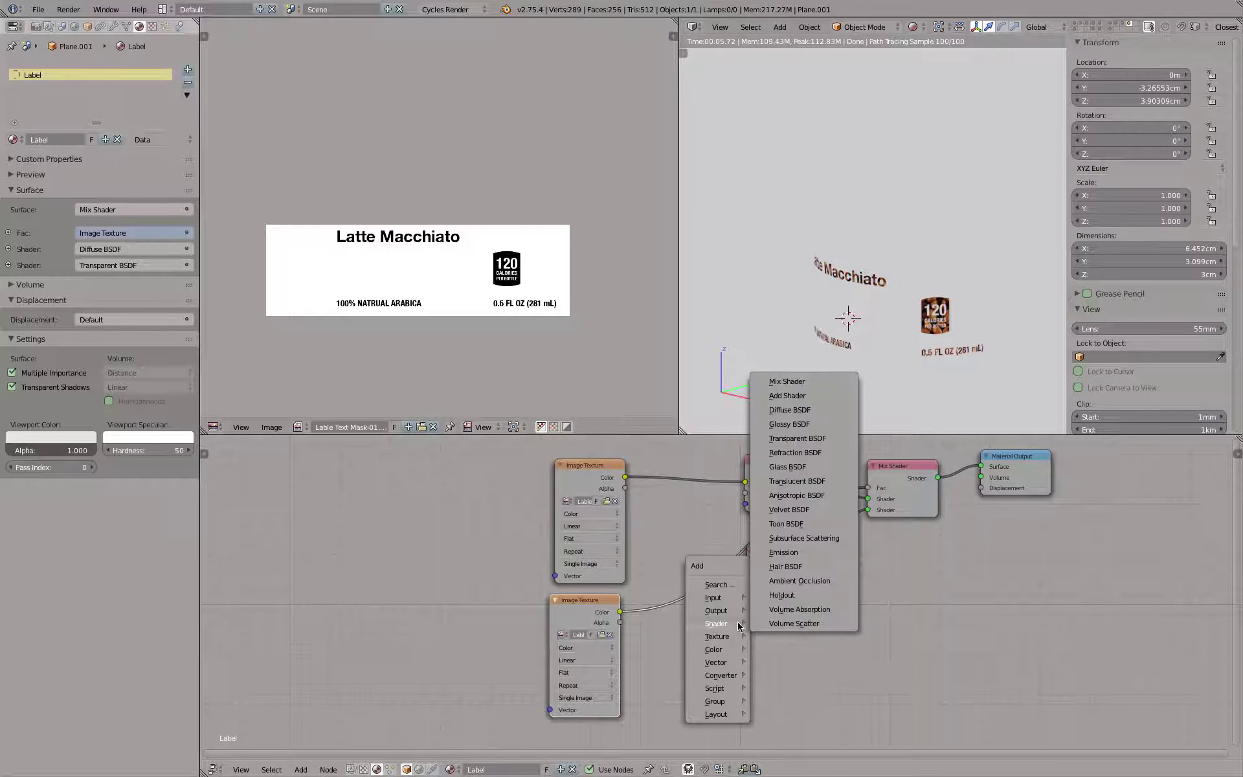
pyautogui.moveTo(726, 651)
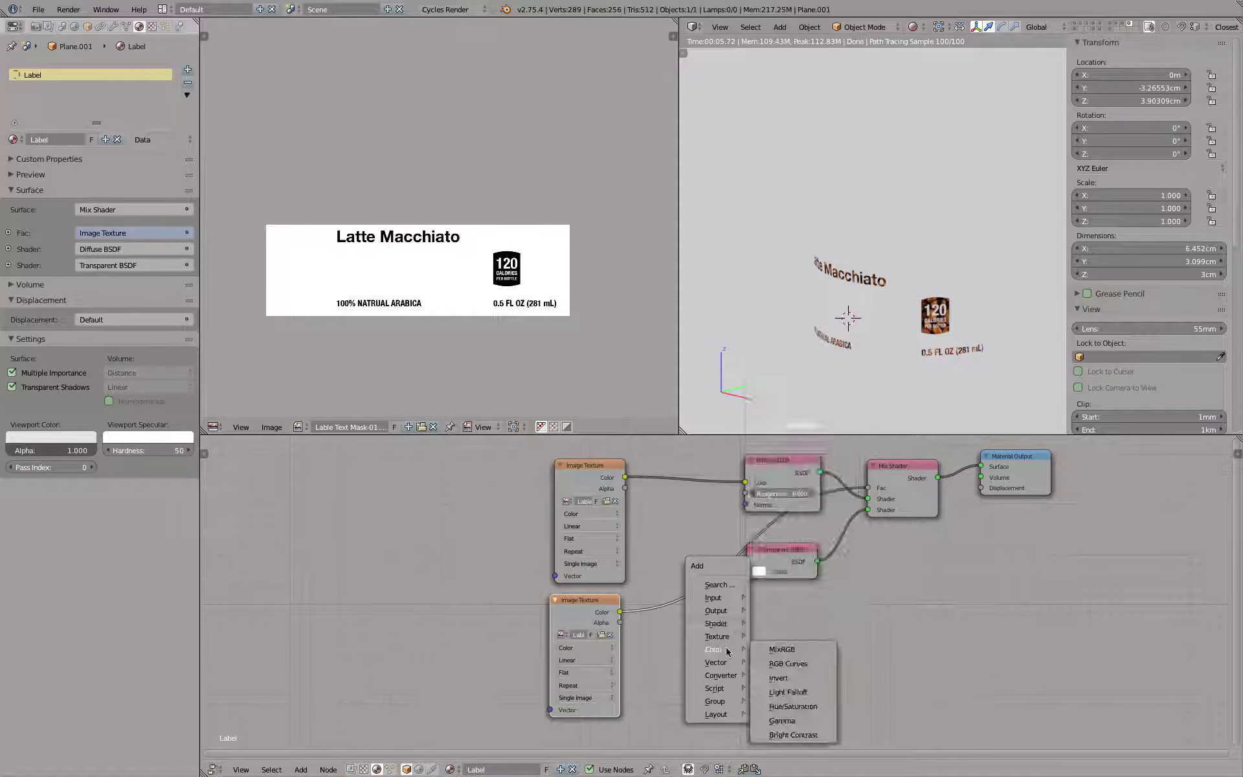
pyautogui.click(787, 674)
pyautogui.click(638, 562)
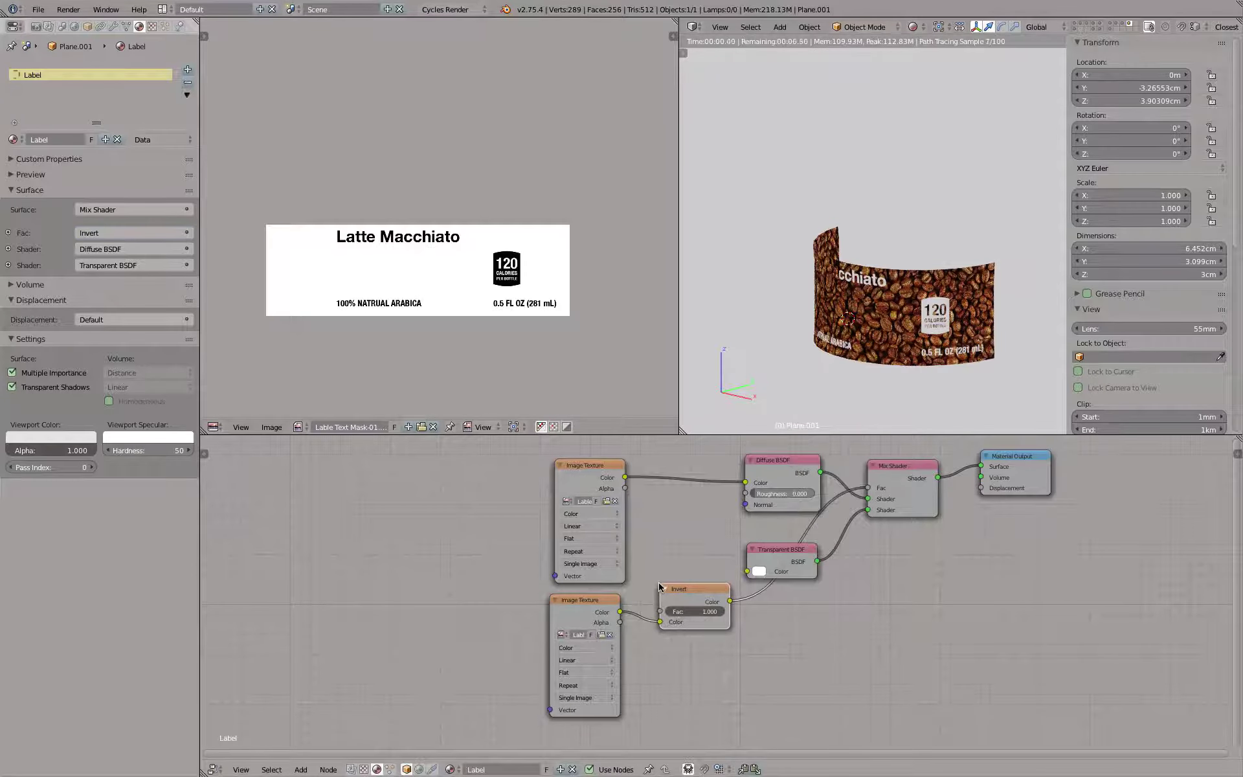
pyautogui.scroll(4, 793, 309)
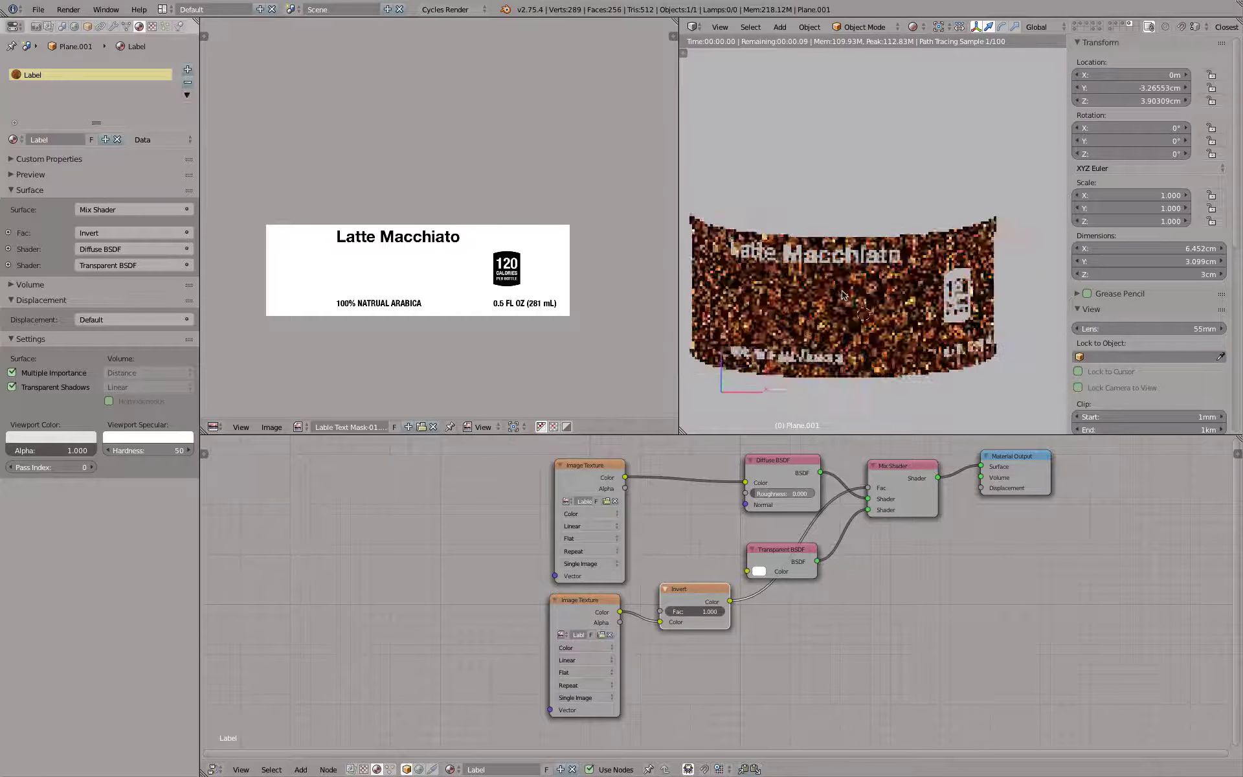
pyautogui.keyDown('shift'); pyautogui.moveTo(687, 306); pyautogui.dragTo(758, 291, button='middle'); pyautogui.keyUp('shift')
pyautogui.hotkey('shift', 'z')
pyautogui.press('super+Tab')
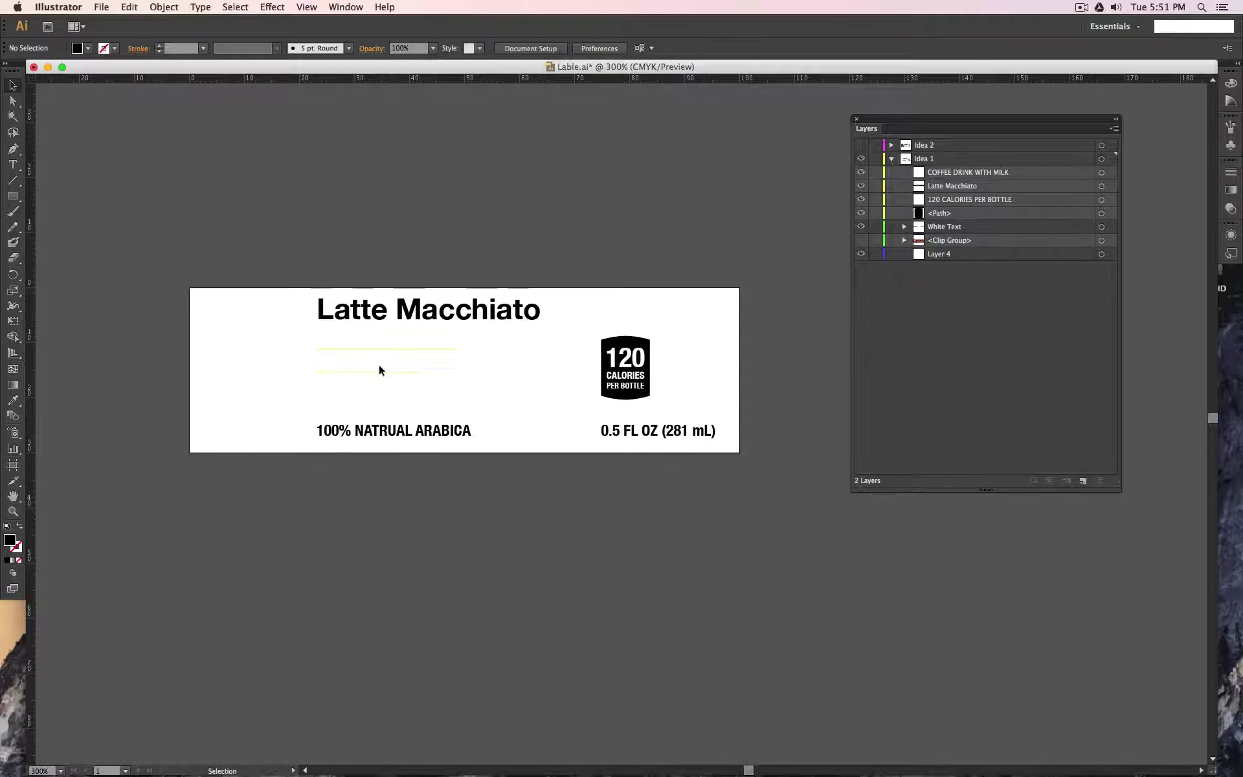
# Fill the COFFEE DRINK WITH MILK text with black
pyautogui.click(379, 365)
pyautogui.click(88, 48)
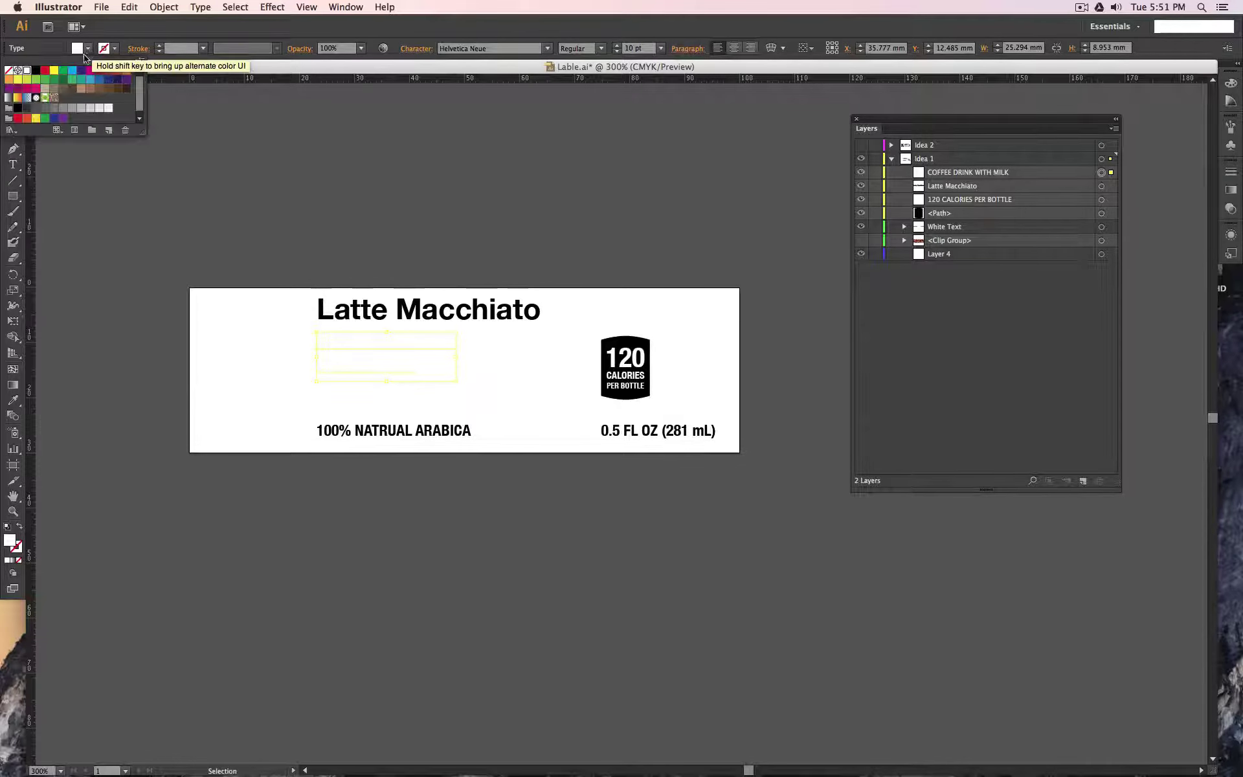
pyautogui.click(35, 72)
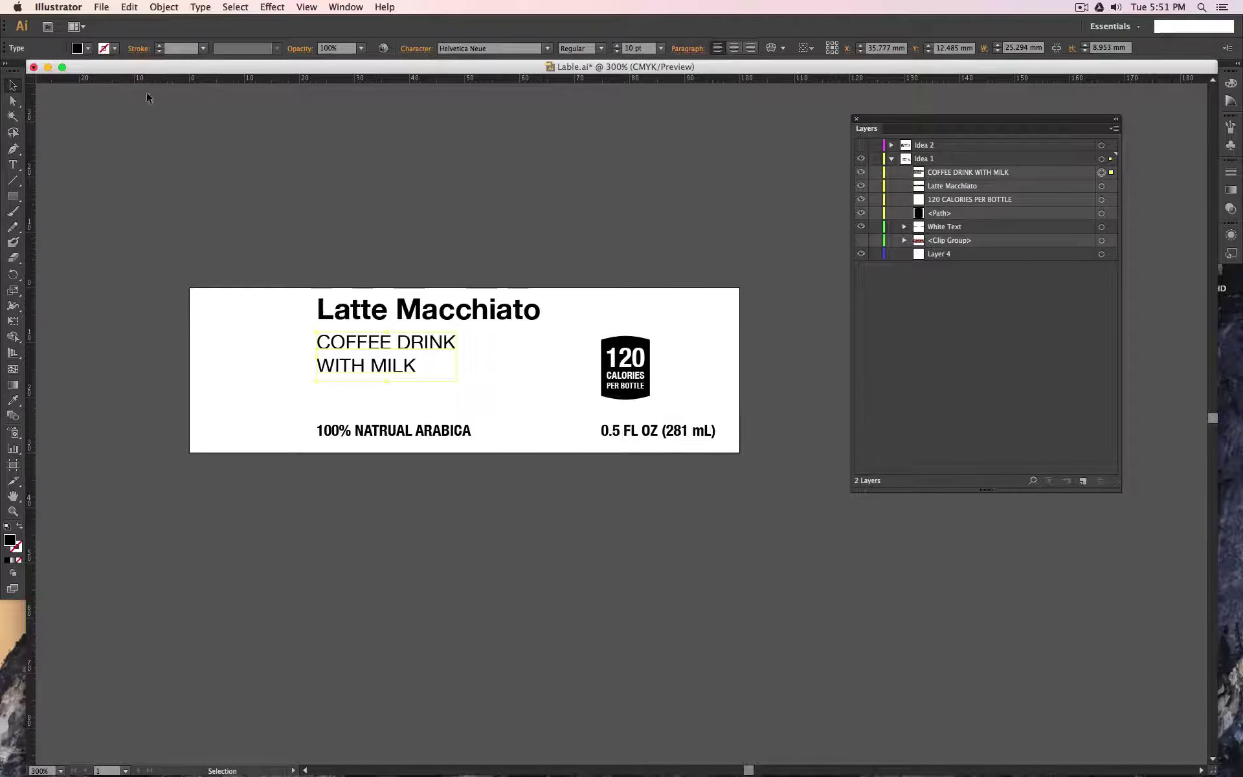
# Re-export the artboard as Lable Text Mask.png over the old file, then return to Blender
pyautogui.click(101, 6)
pyautogui.click(120, 231)
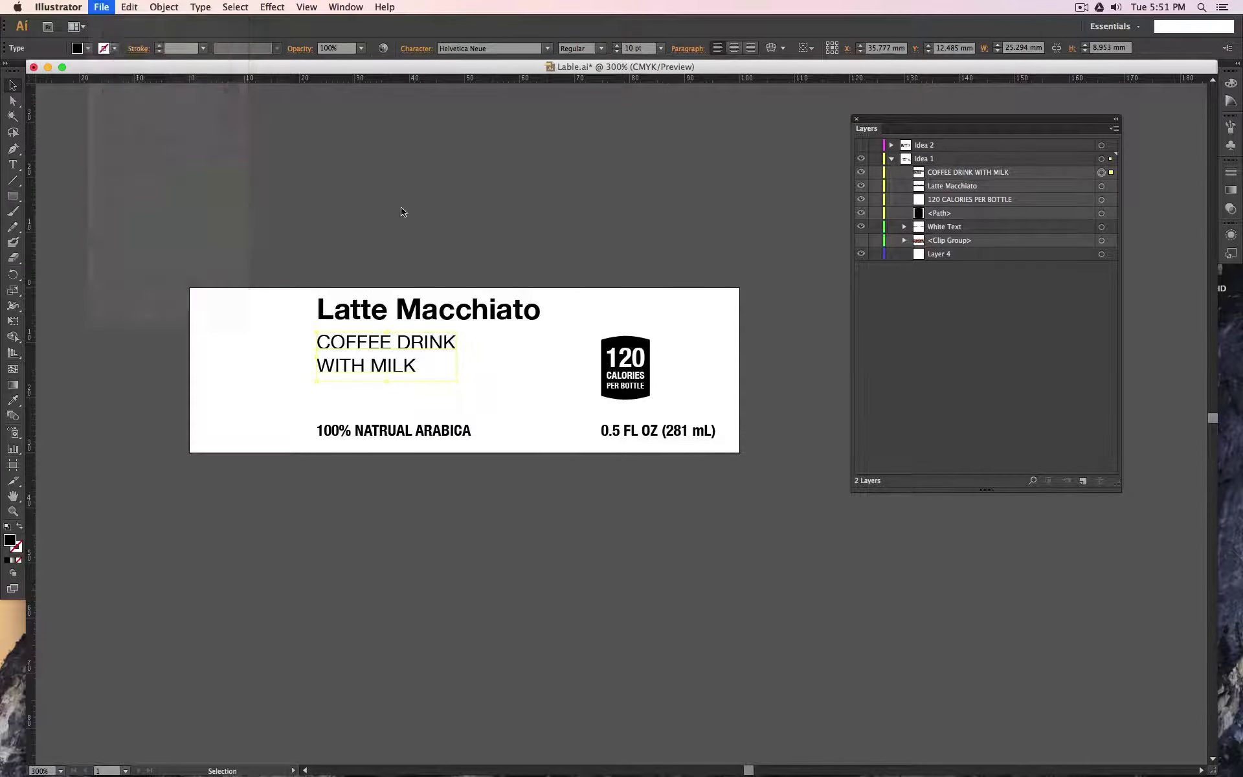
pyautogui.click(580, 519)
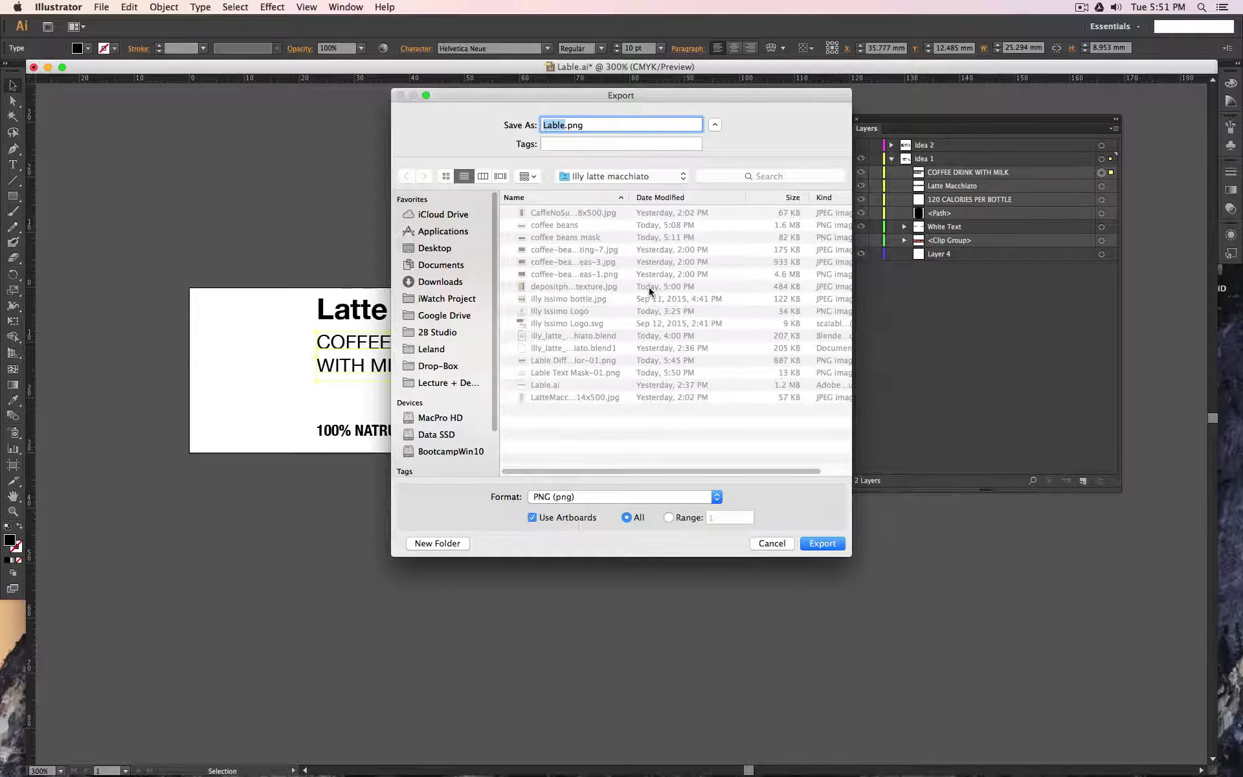
pyautogui.click(592, 375)
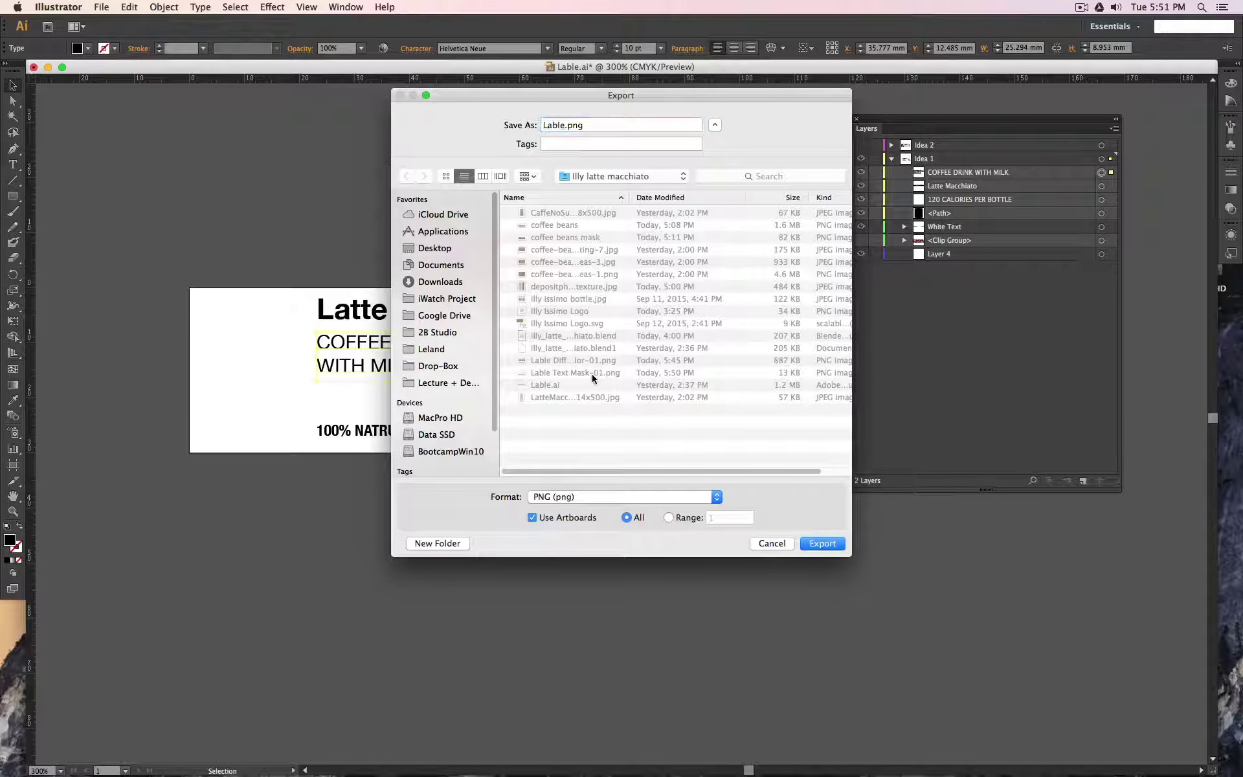
pyautogui.click(608, 128)
pyautogui.press('Delete')
pyautogui.press('Delete')
pyautogui.press('Delete')
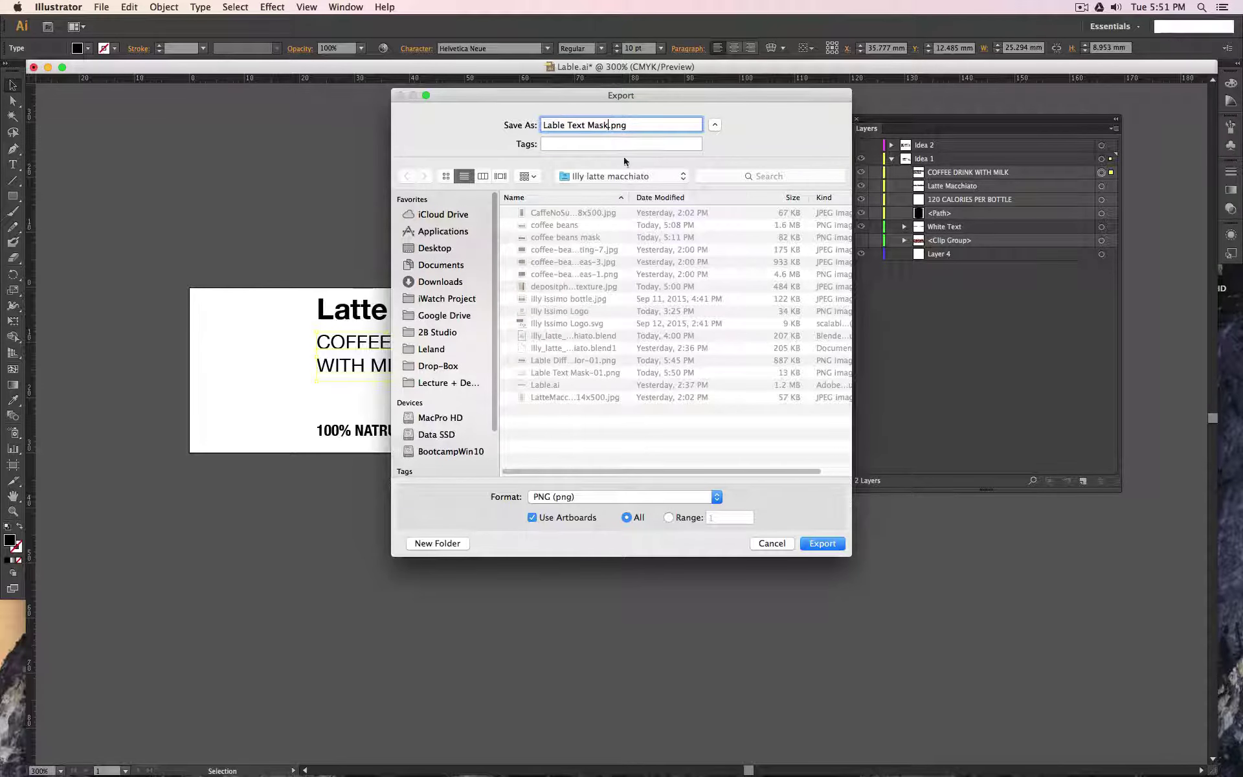
pyautogui.click(821, 545)
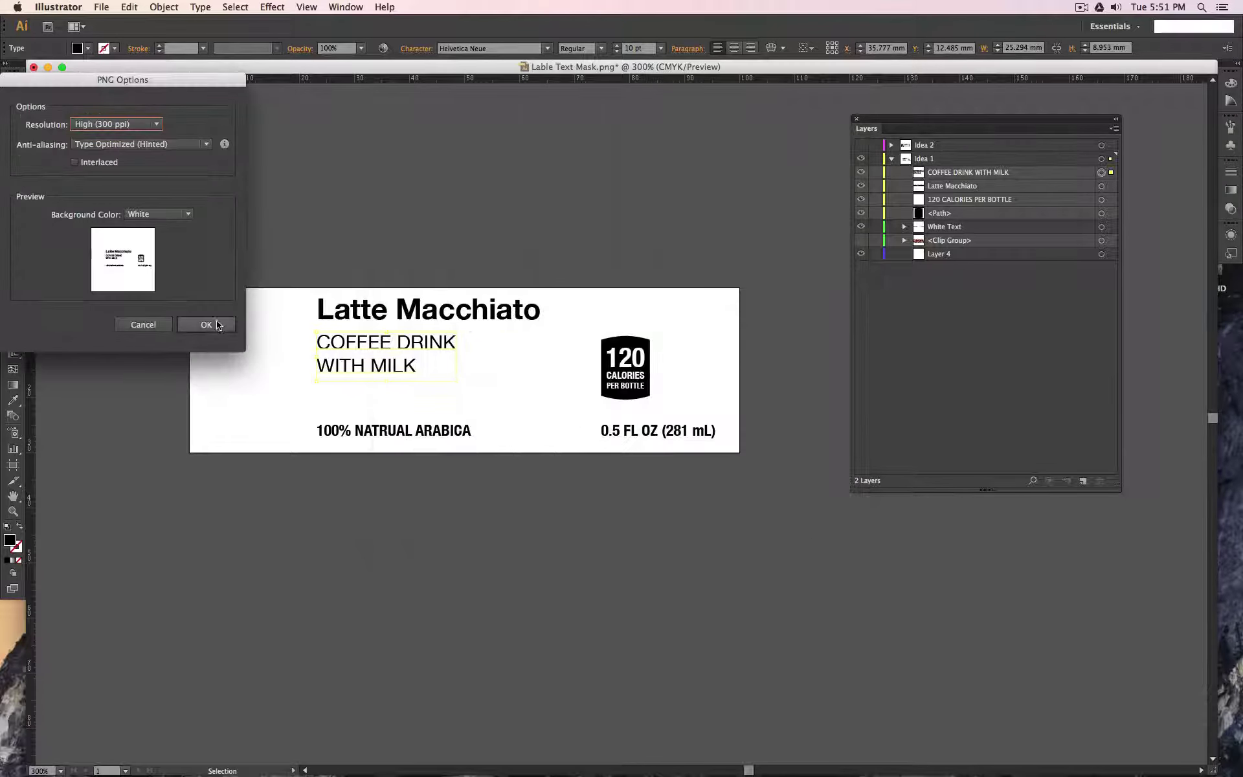
pyautogui.click(219, 324)
pyautogui.click(786, 426)
pyautogui.press('super+Tab')
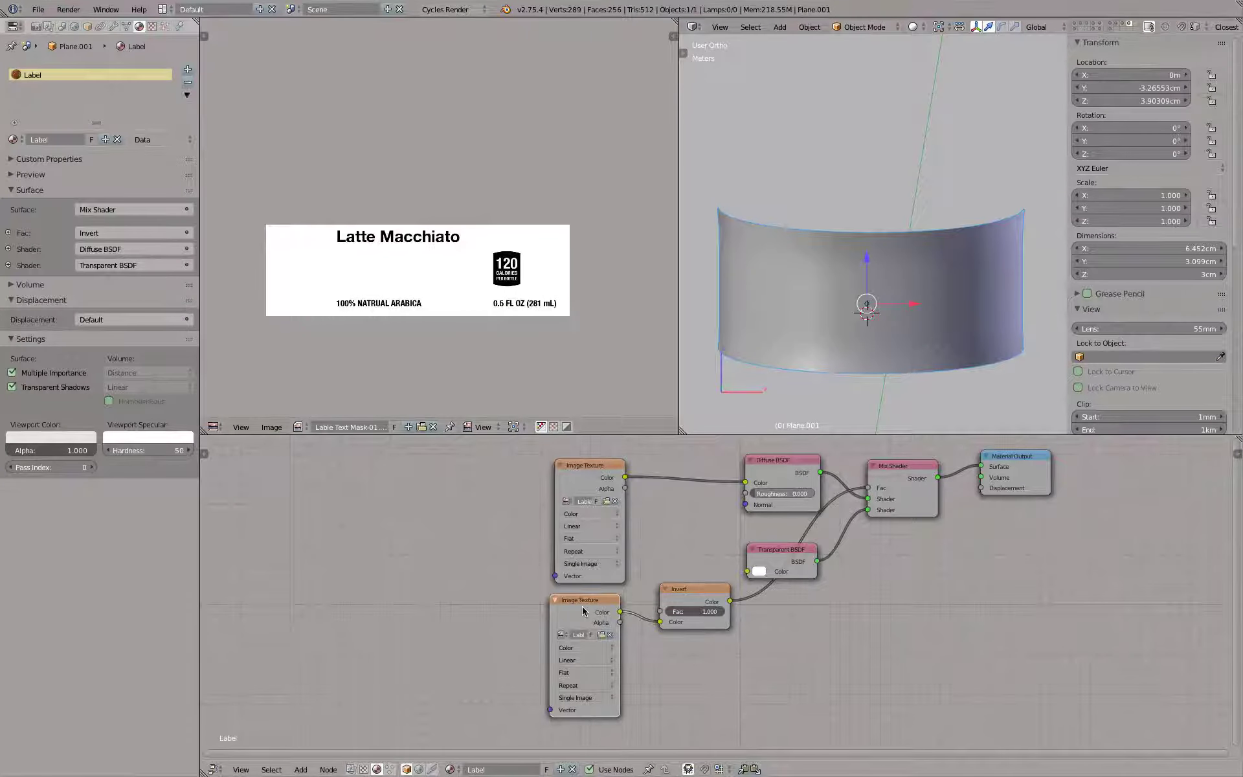
# Reload the updated text mask and check the see-through lettering in rendered view from several angles
pyautogui.hotkey('alt', 'r')
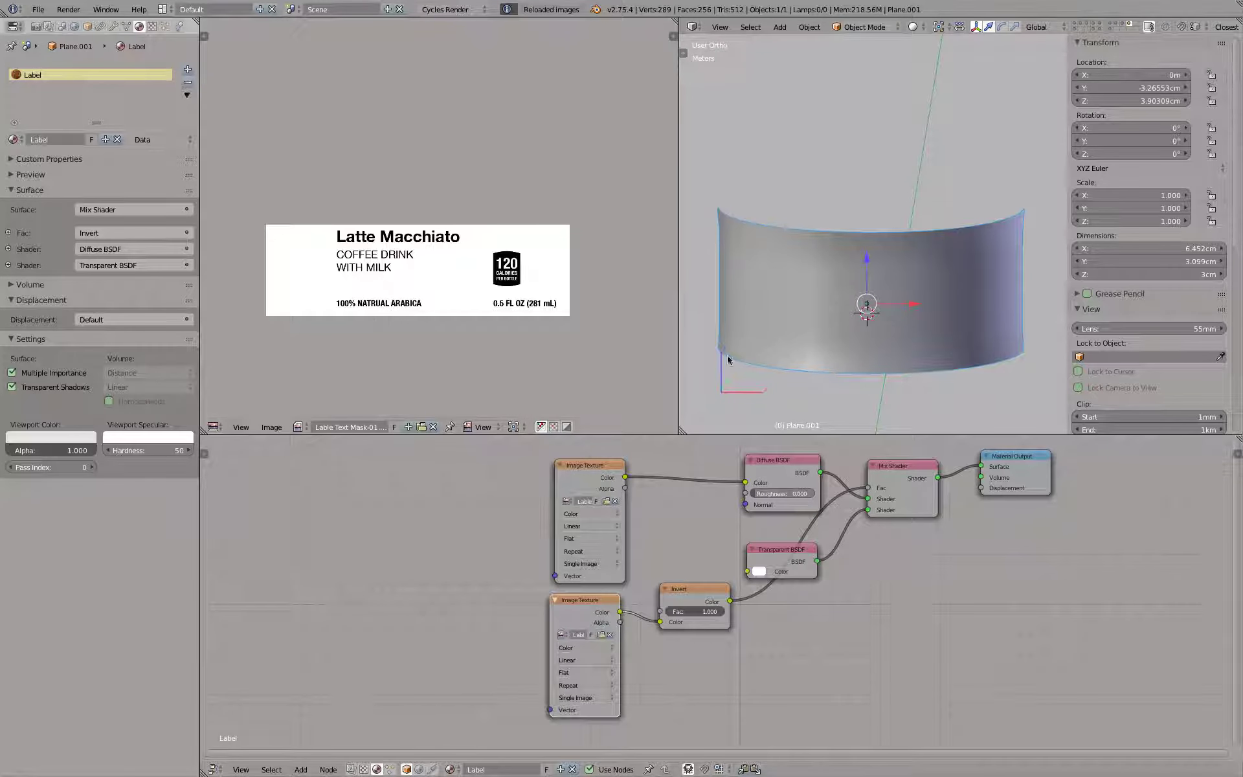
pyautogui.hotkey('shift', 'z')
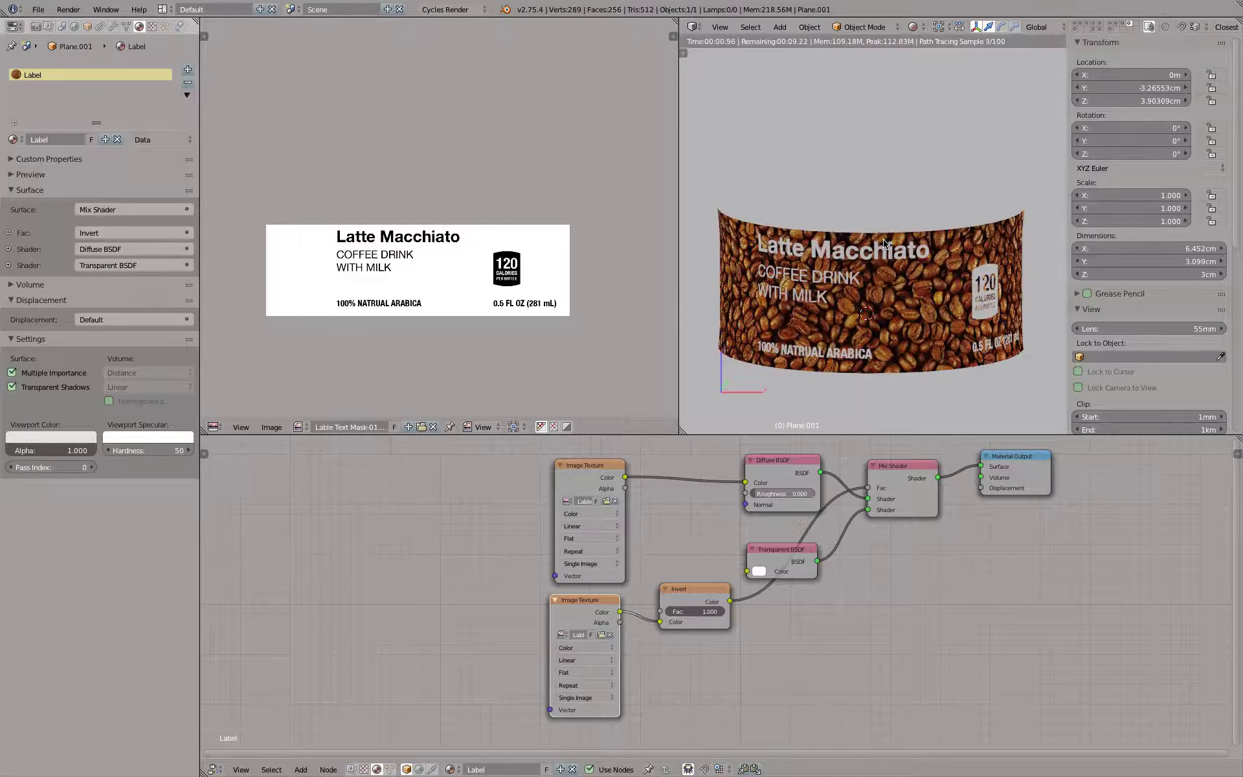
pyautogui.moveTo(974, 277)
pyautogui.mouseDown(button='middle')
pyautogui.moveTo(876, 290)
pyautogui.moveTo(945, 252)
pyautogui.moveTo(893, 292)
pyautogui.mouseUp(button='middle')
pyautogui.scroll(-2, 875, 289)
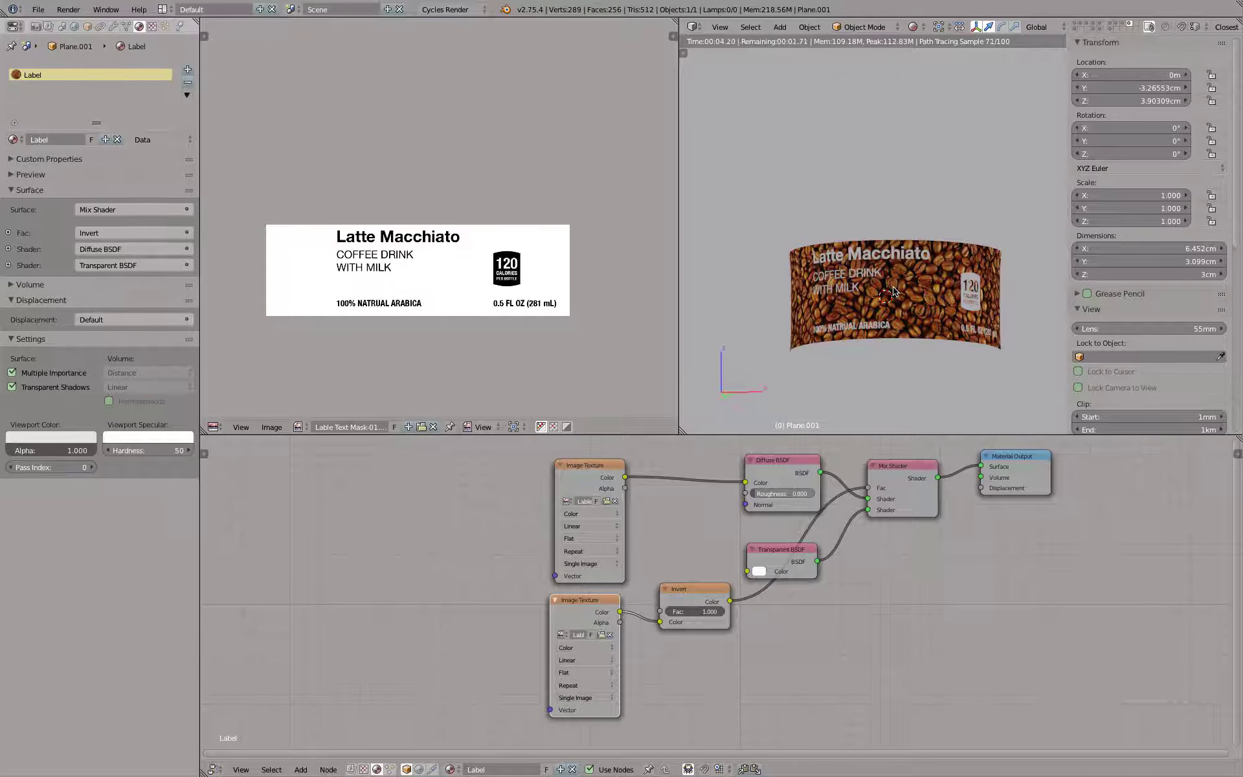
pyautogui.moveTo(894, 292); pyautogui.dragTo(839, 291, button='middle')
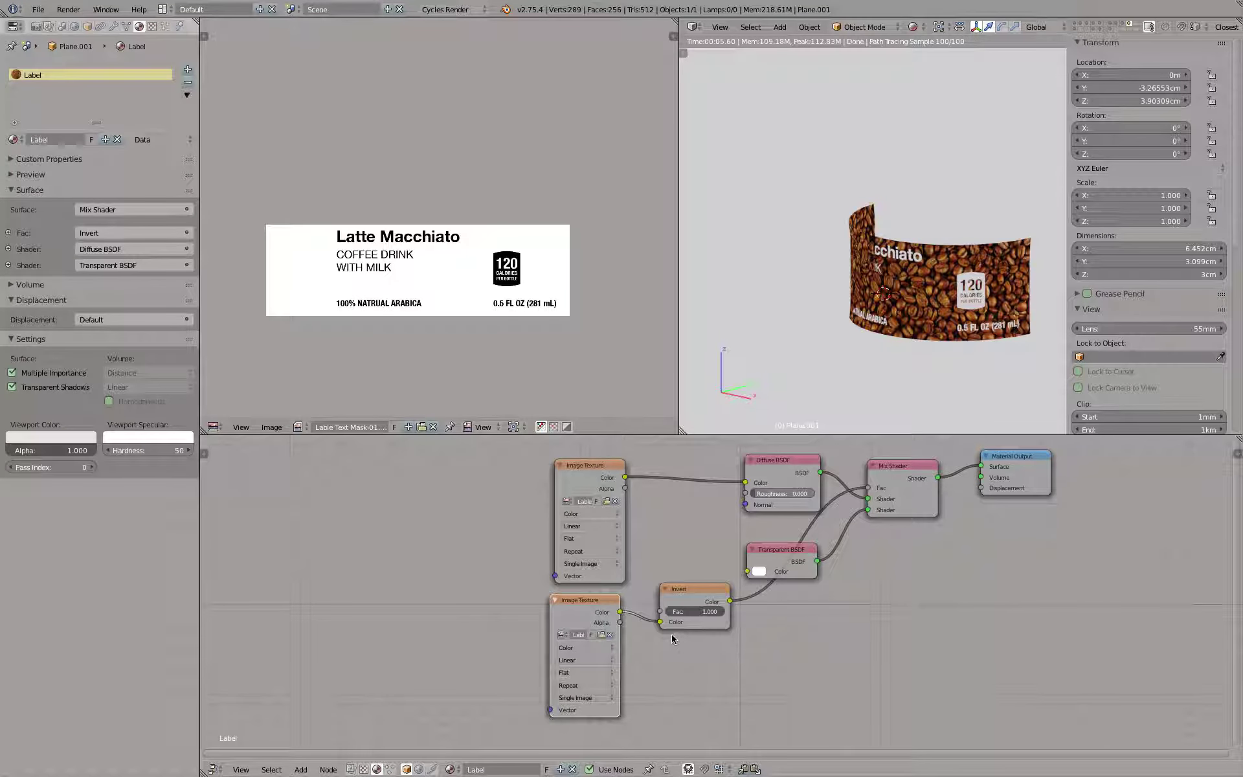
pyautogui.press('KP_1')
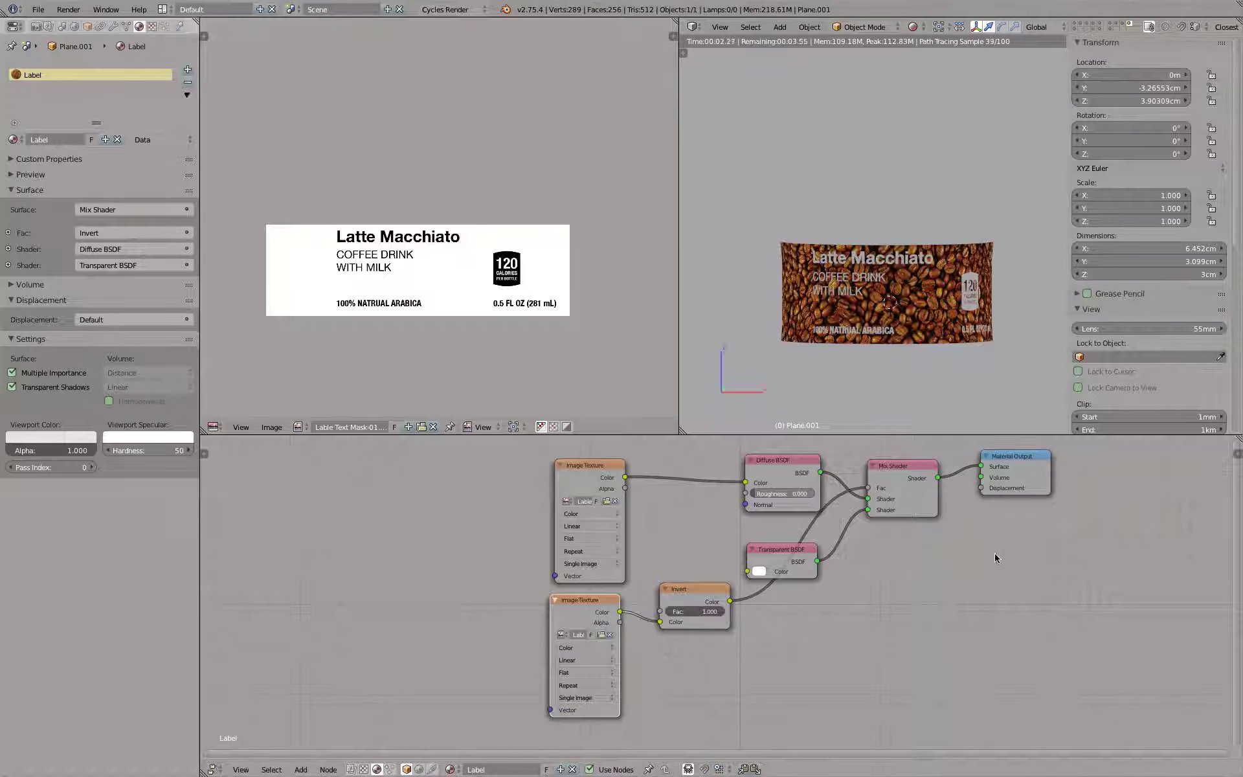
pyautogui.moveTo(978, 576); pyautogui.dragTo(845, 604, button='middle')
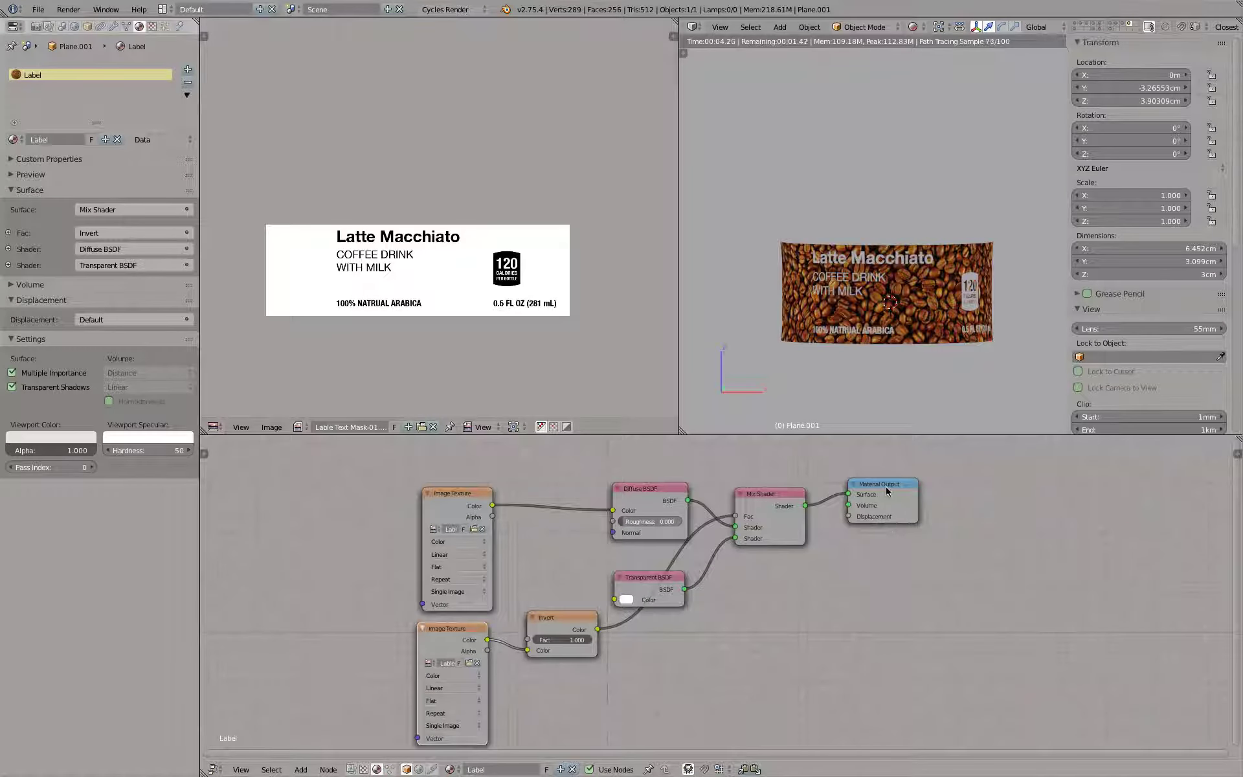
# Disconnect Transparent BSDF and the inverted mask from the first Mix Shader and move them aside
pyautogui.moveTo(886, 487); pyautogui.dragTo(1059, 480)
pyautogui.keyDown('ctrl'); pyautogui.moveTo(744, 605); pyautogui.dragTo(696, 564, button='right'); pyautogui.keyUp('ctrl')
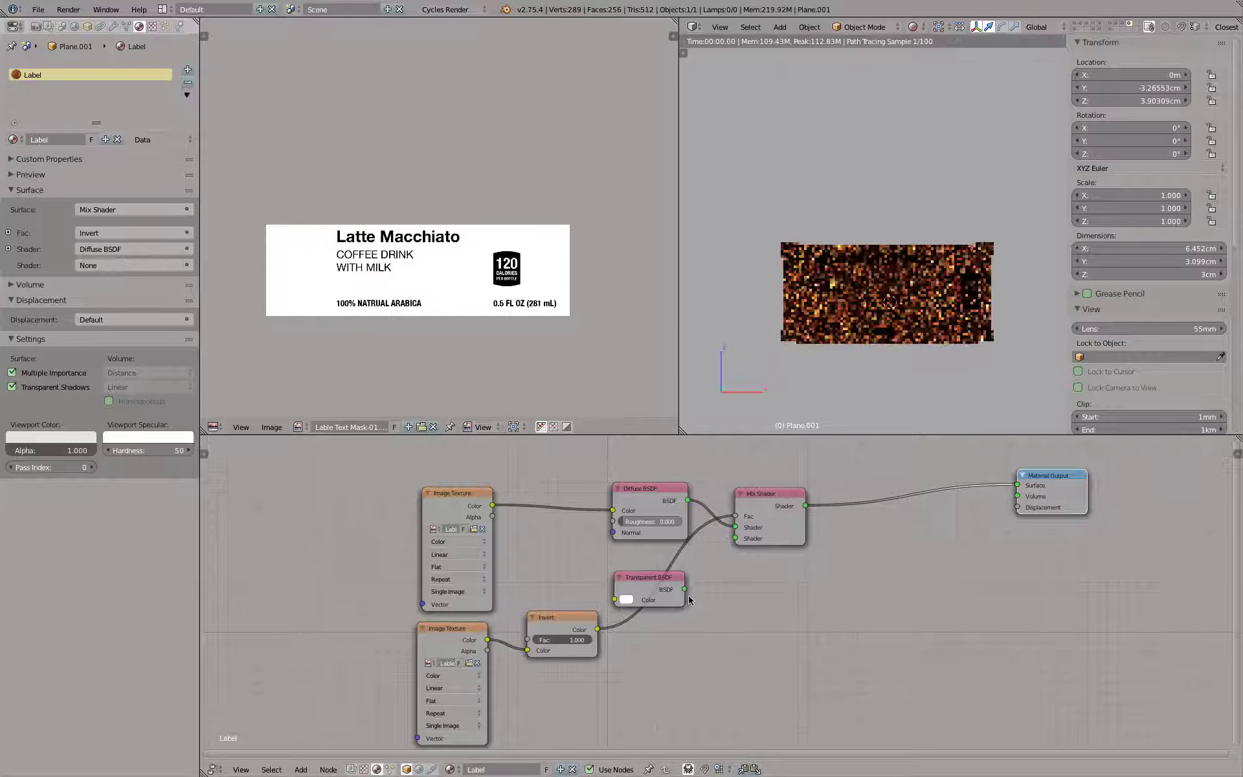
pyautogui.moveTo(660, 584); pyautogui.dragTo(900, 659)
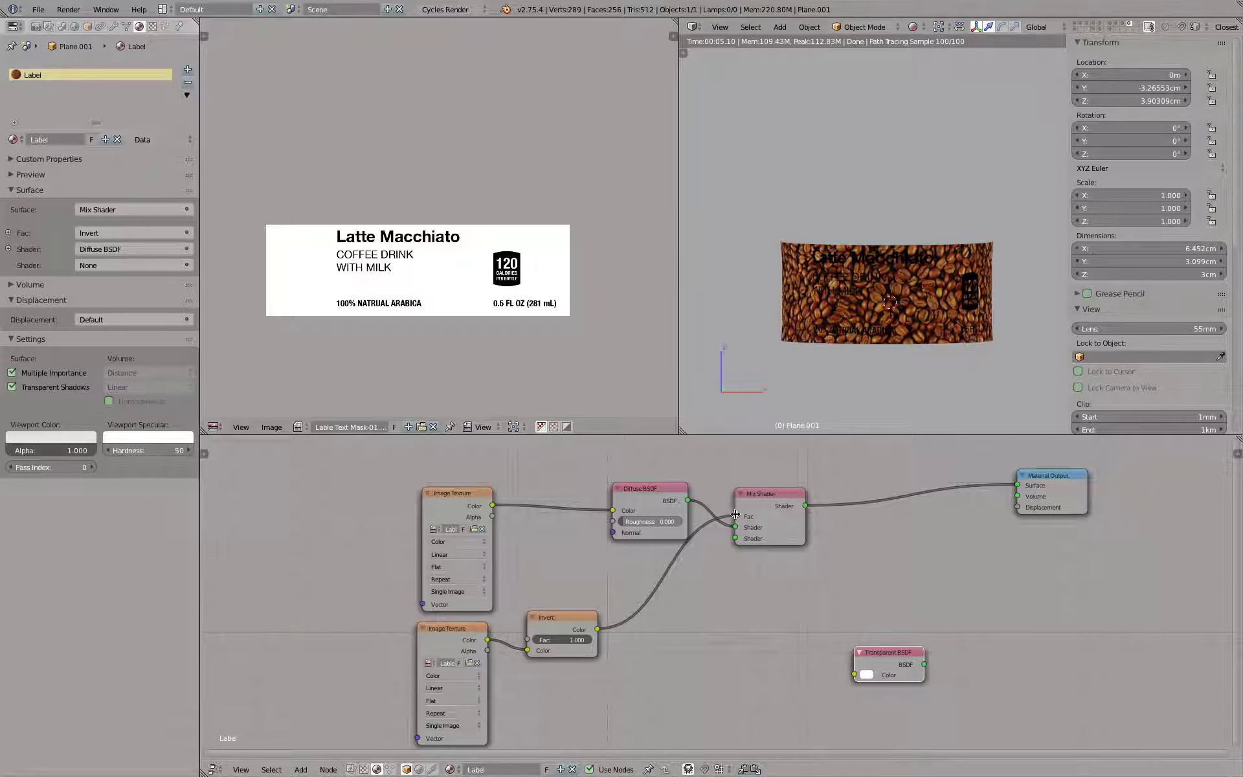
pyautogui.moveTo(736, 518); pyautogui.dragTo(733, 697)
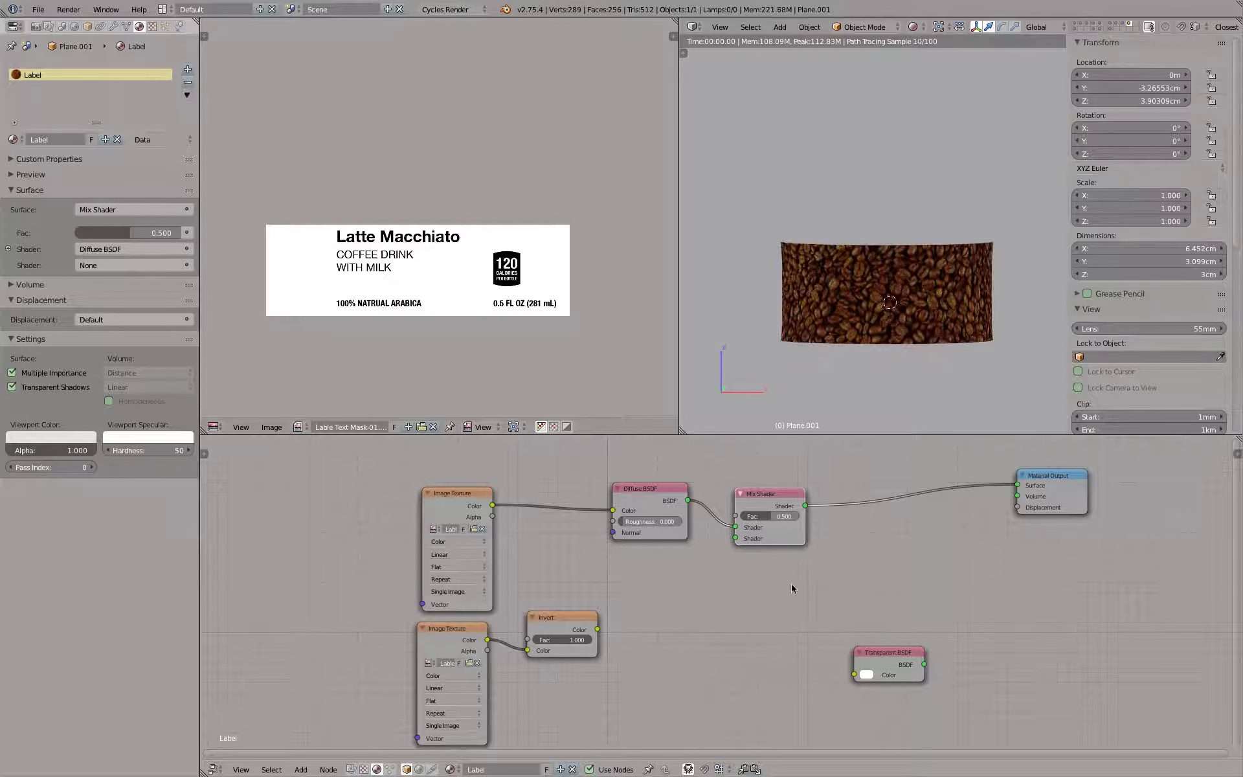
pyautogui.click(447, 631)
pyautogui.click(528, 625)
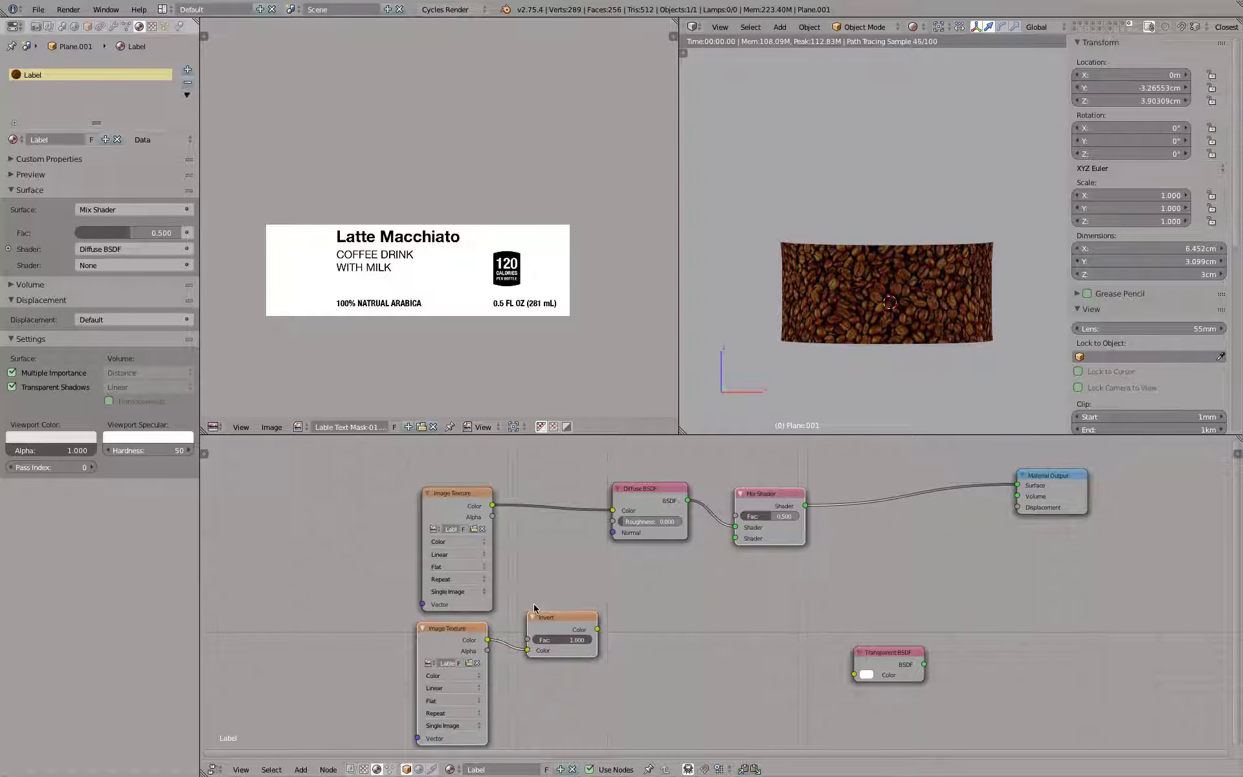
pyautogui.press('g')
pyautogui.click(692, 635)
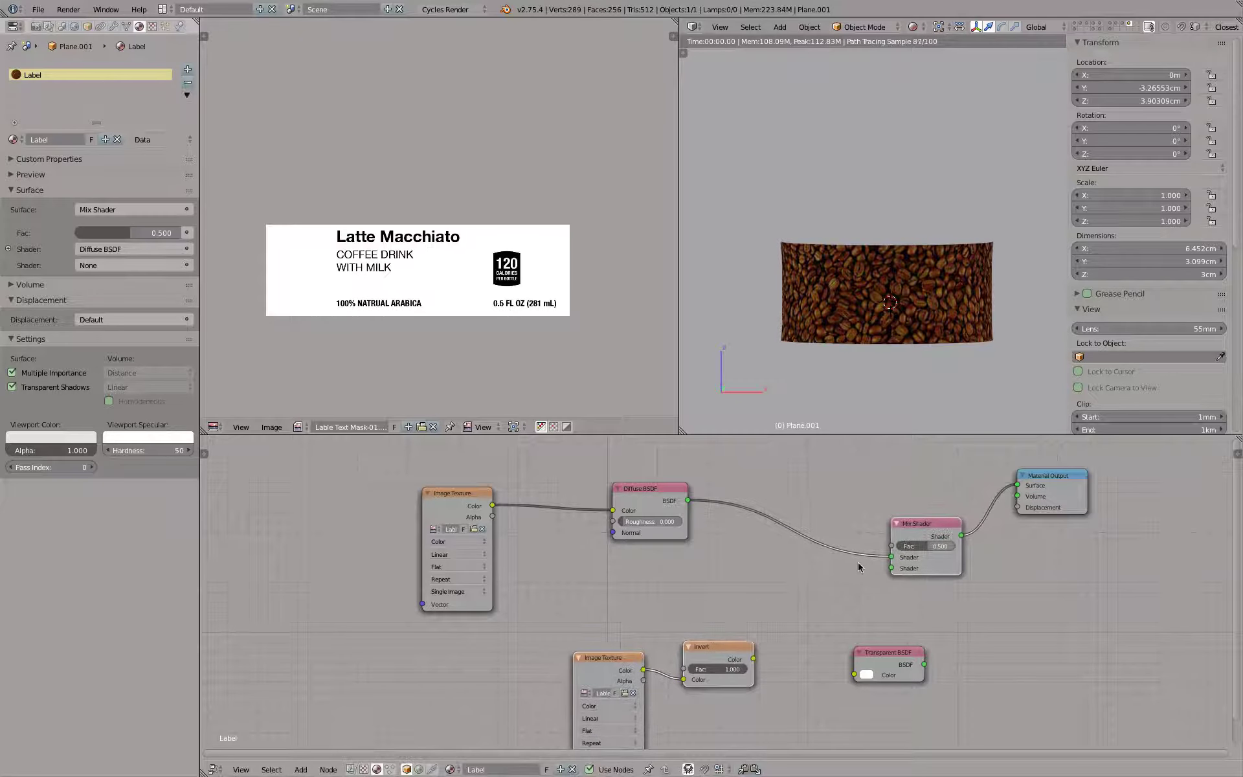
# Insert a second Mix Shader before Material Output, fed by Transparent BSDF with inverted-mask Fac
pyautogui.moveTo(923, 538); pyautogui.dragTo(748, 481)
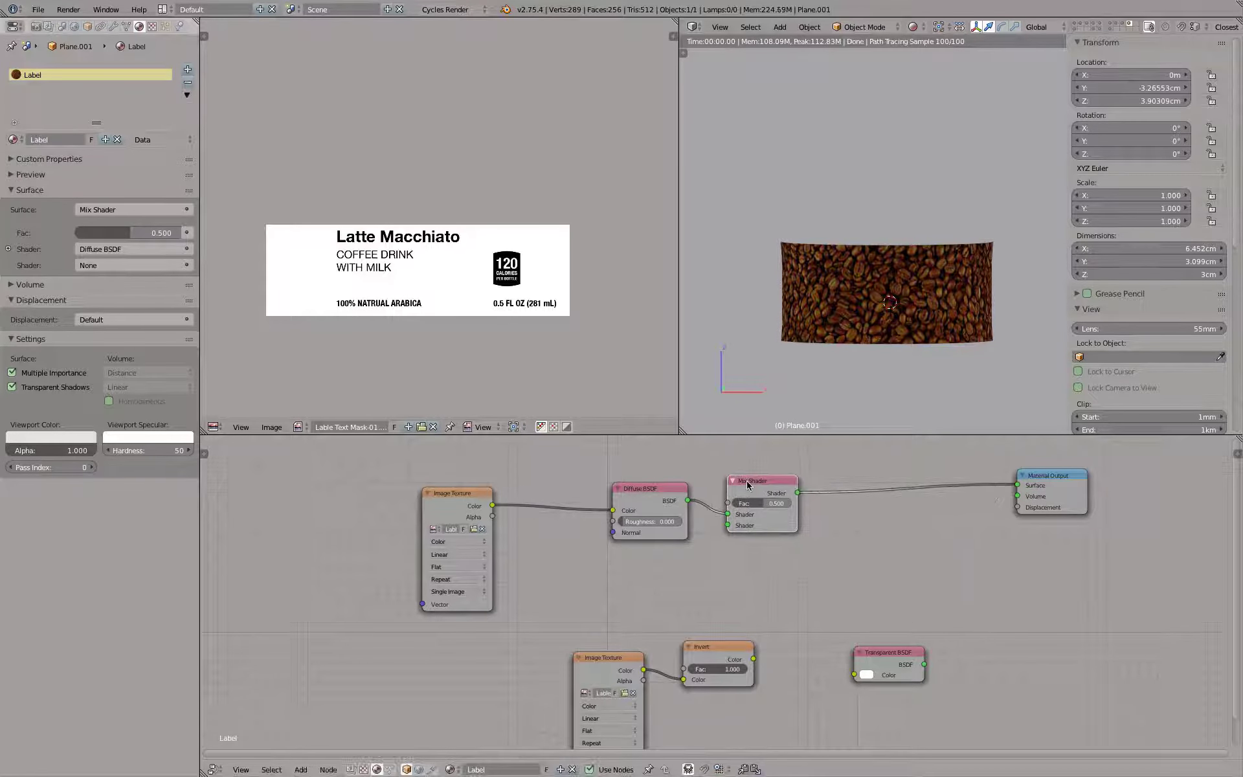
pyautogui.hotkey('shift', 'd')
pyautogui.click(924, 494)
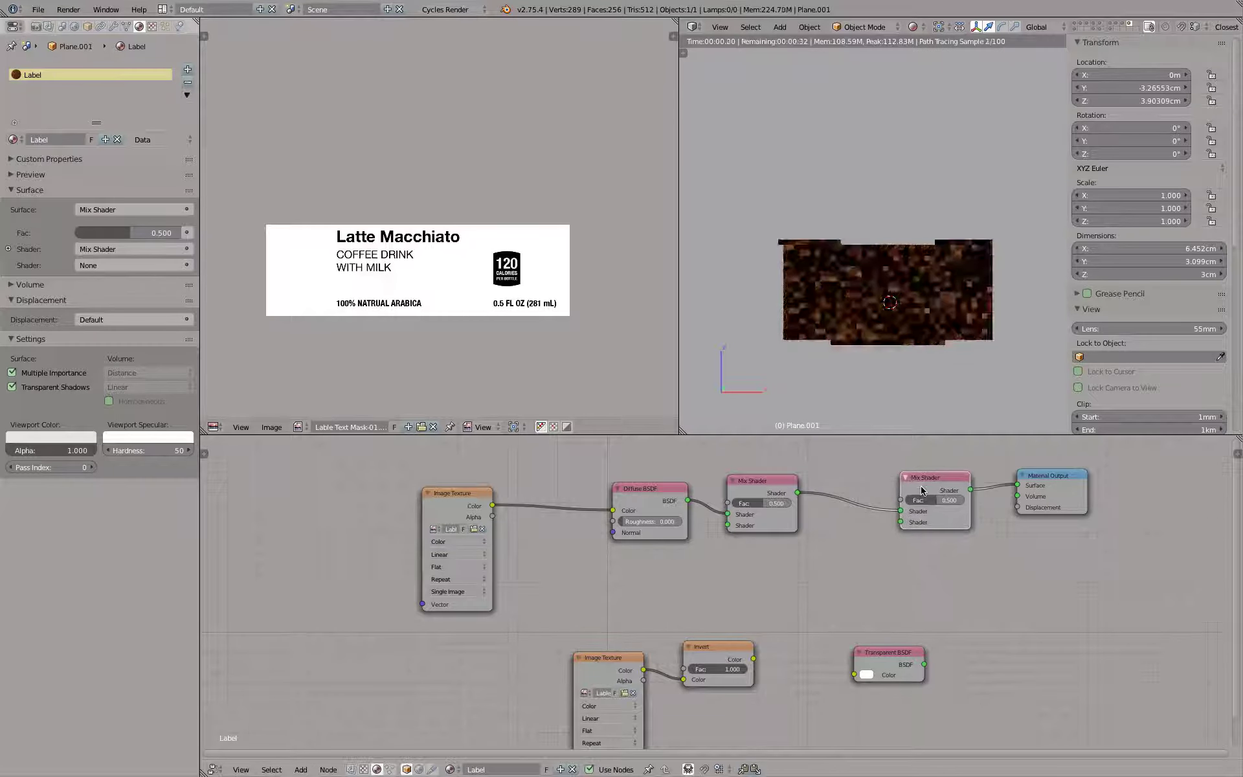
pyautogui.moveTo(924, 664); pyautogui.dragTo(900, 522)
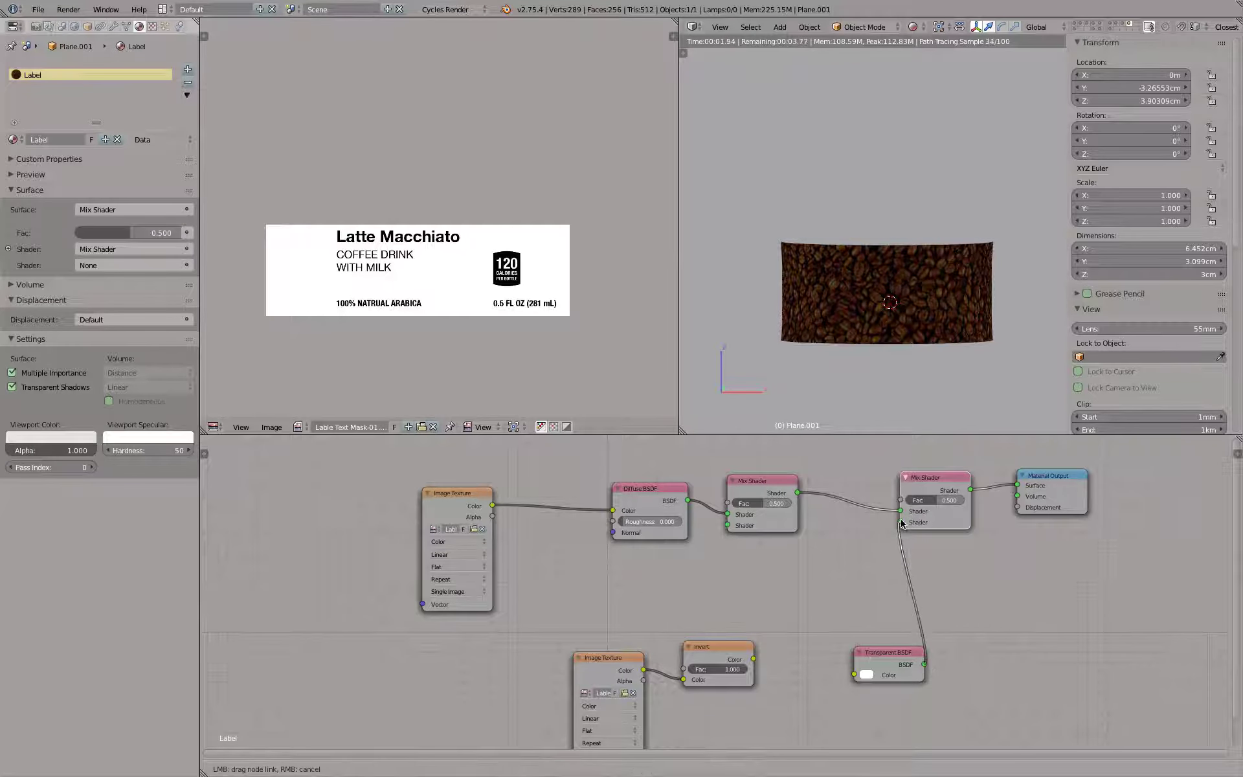
pyautogui.moveTo(753, 659); pyautogui.dragTo(902, 501)
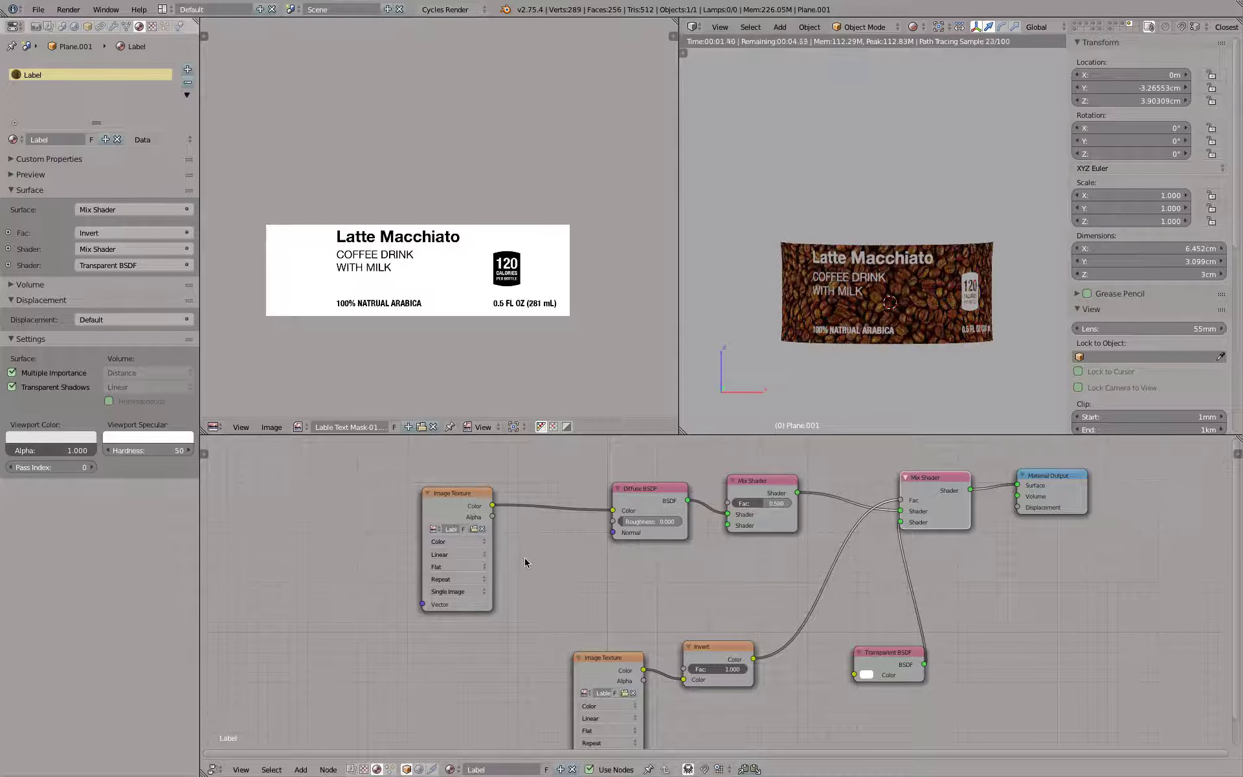
pyautogui.moveTo(524, 557); pyautogui.dragTo(613, 595, button='middle')
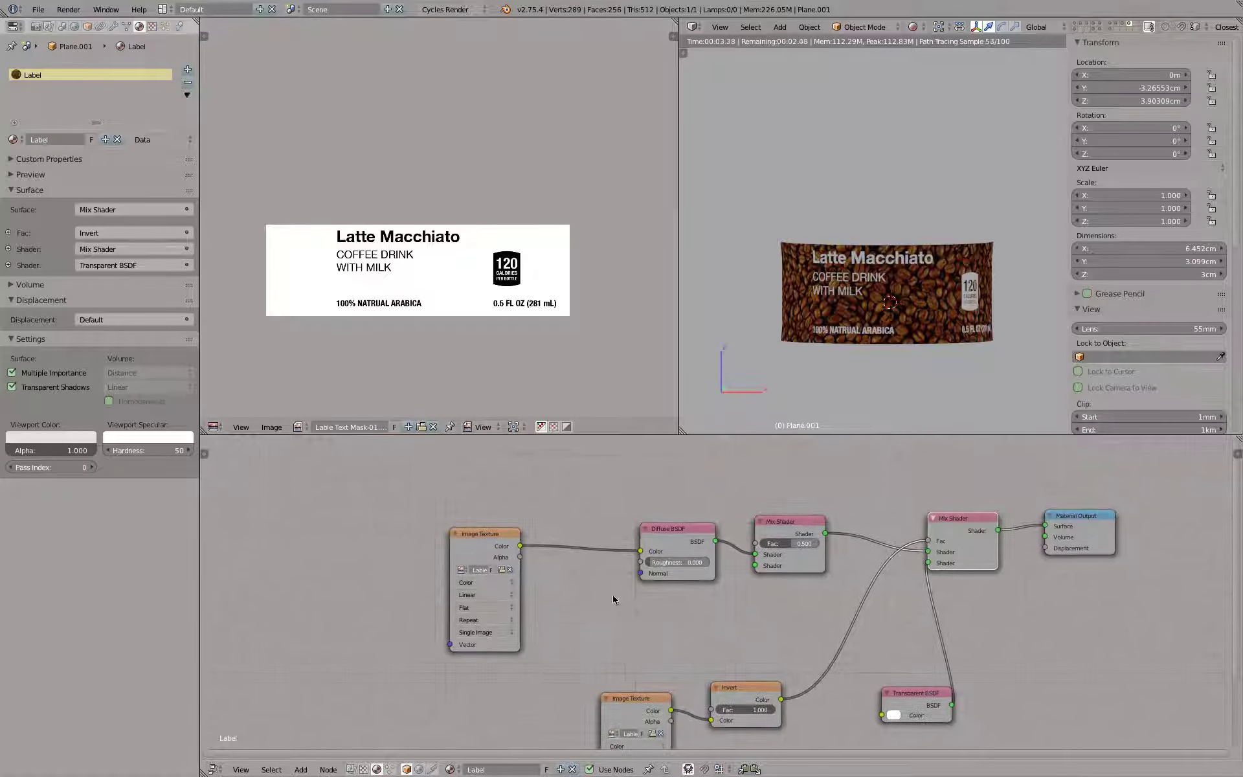
pyautogui.moveTo(480, 536); pyautogui.dragTo(563, 537)
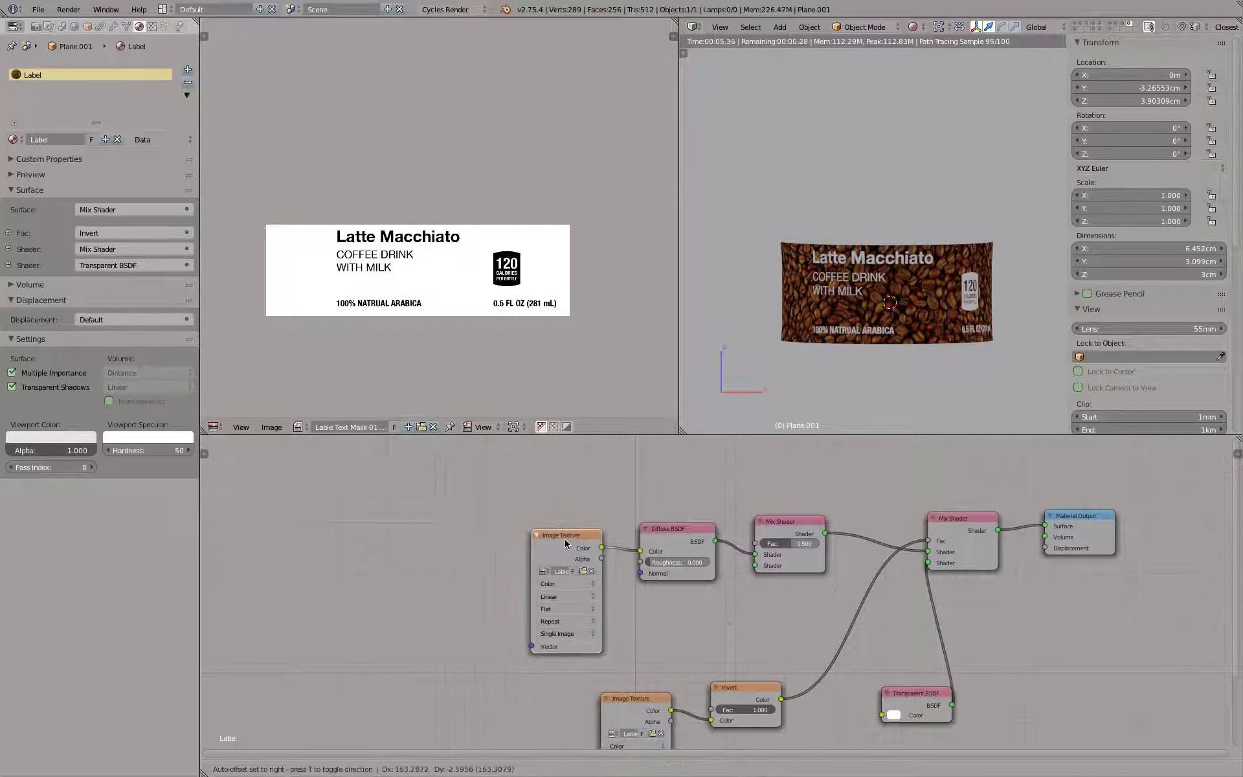
pyautogui.moveTo(770, 530); pyautogui.dragTo(627, 482)
# Add a Glossy BSDF at roughness 0.000 into the first Mix Shader's second shader input
pyautogui.hotkey('shift', 'a')
pyautogui.moveTo(510, 589)
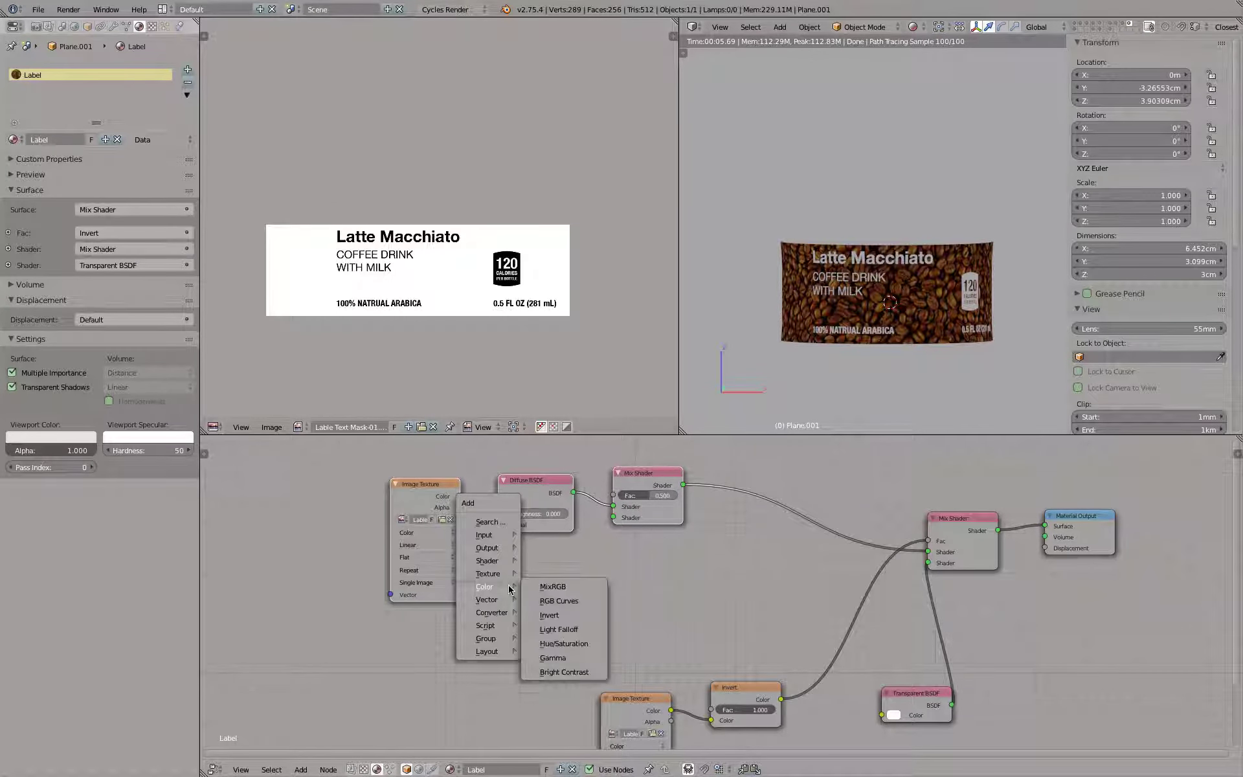
pyautogui.moveTo(503, 565)
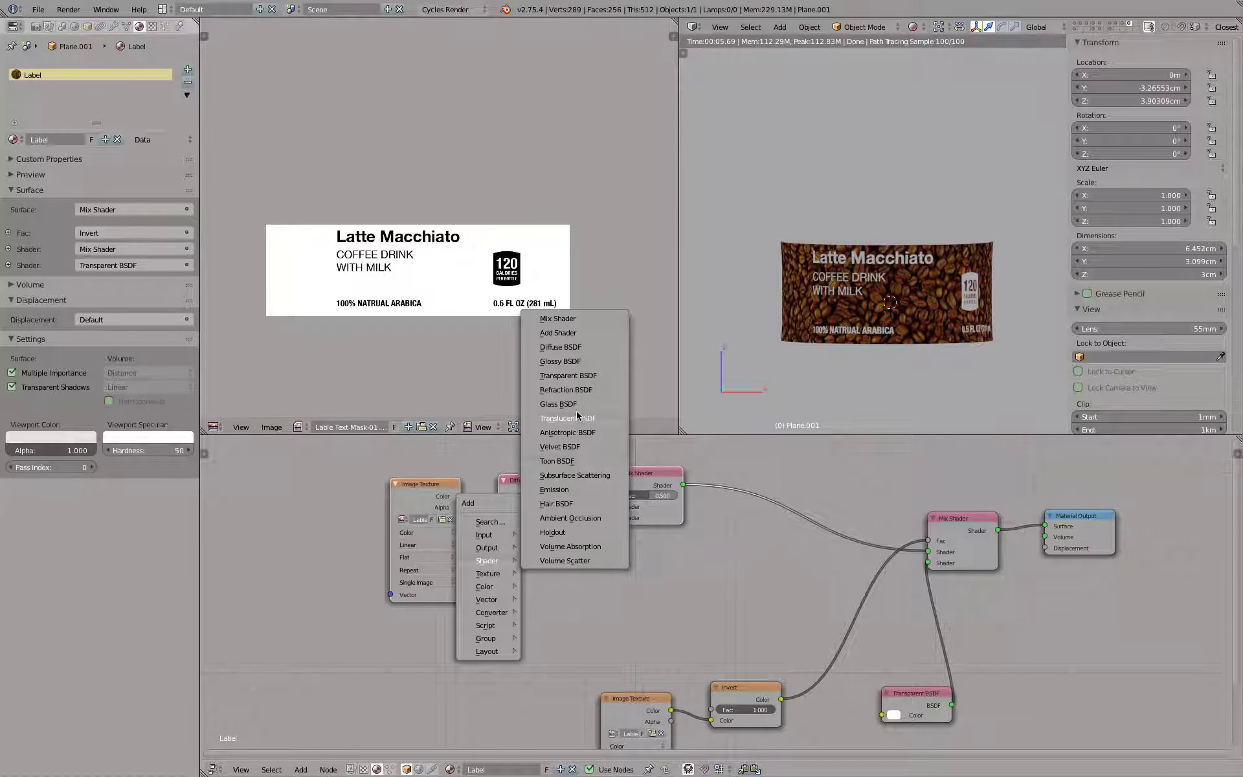
pyautogui.click(578, 360)
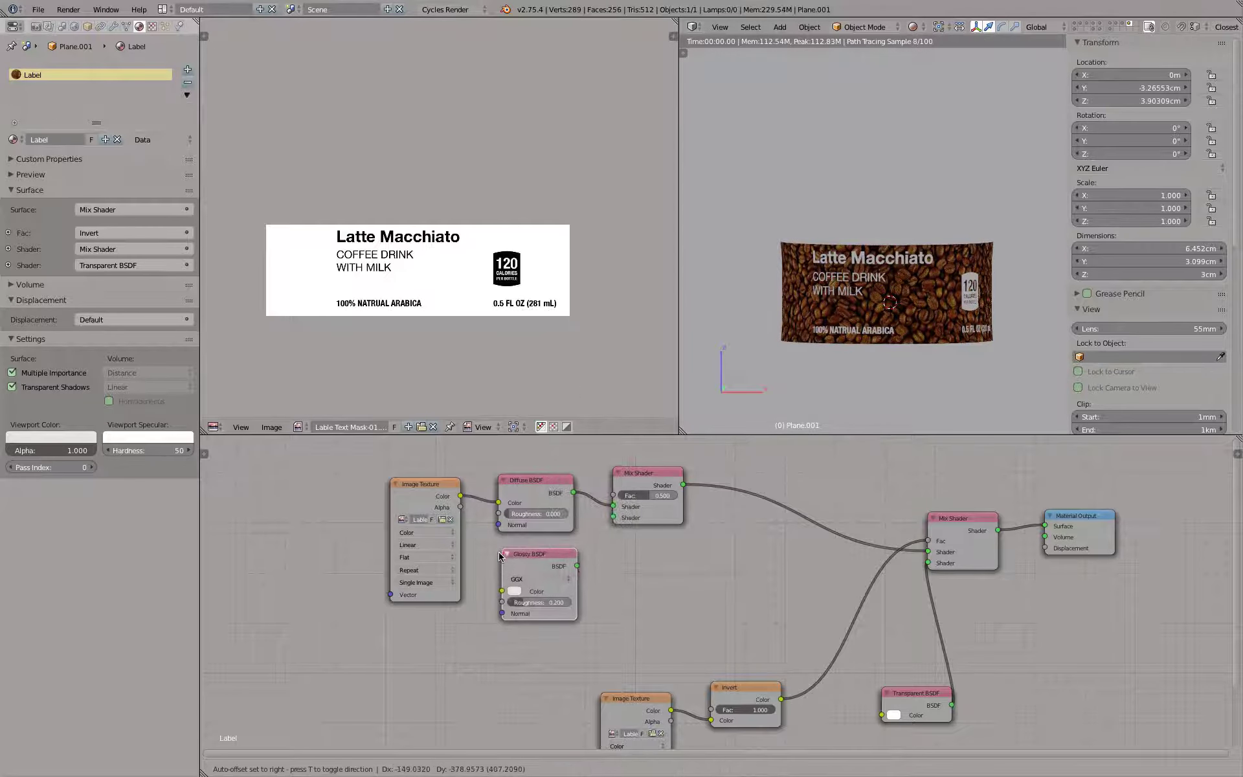
pyautogui.moveTo(537, 608); pyautogui.dragTo(614, 518)
pyautogui.moveTo(730, 553); pyautogui.dragTo(736, 610, button='middle')
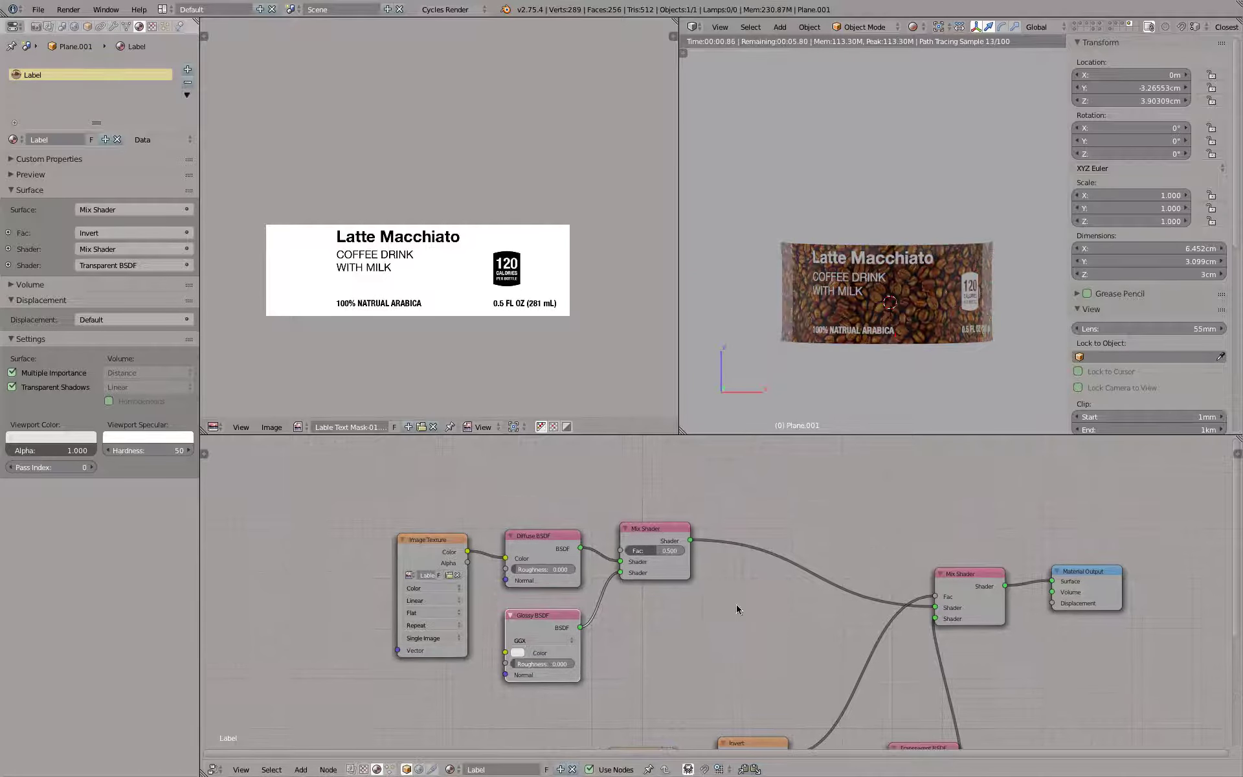
pyautogui.moveTo(841, 278); pyautogui.dragTo(946, 313, button='middle')
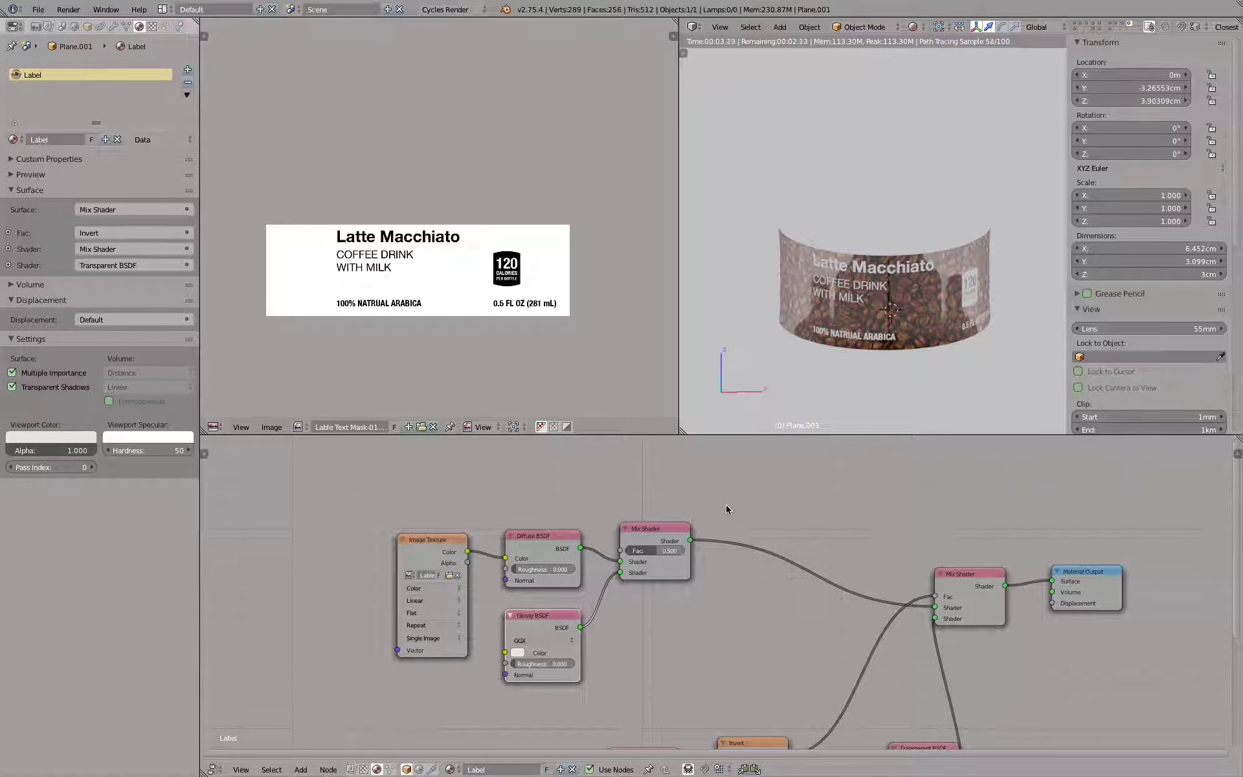
# Add a Layer Weight node with Blend 0.200, its Facing output driving the first Mix Shader's Fac
pyautogui.hotkey('shift', 'a')
pyautogui.moveTo(727, 509)
pyautogui.moveTo(722, 482)
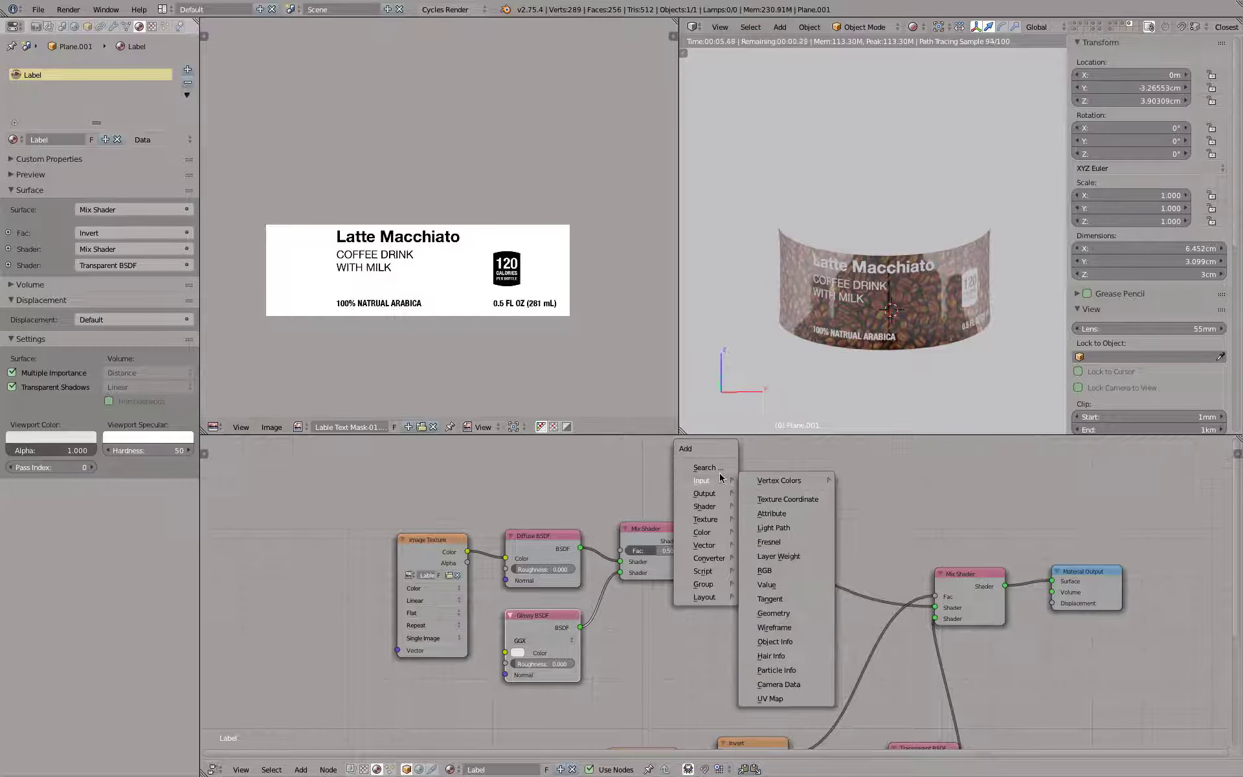
pyautogui.click(795, 559)
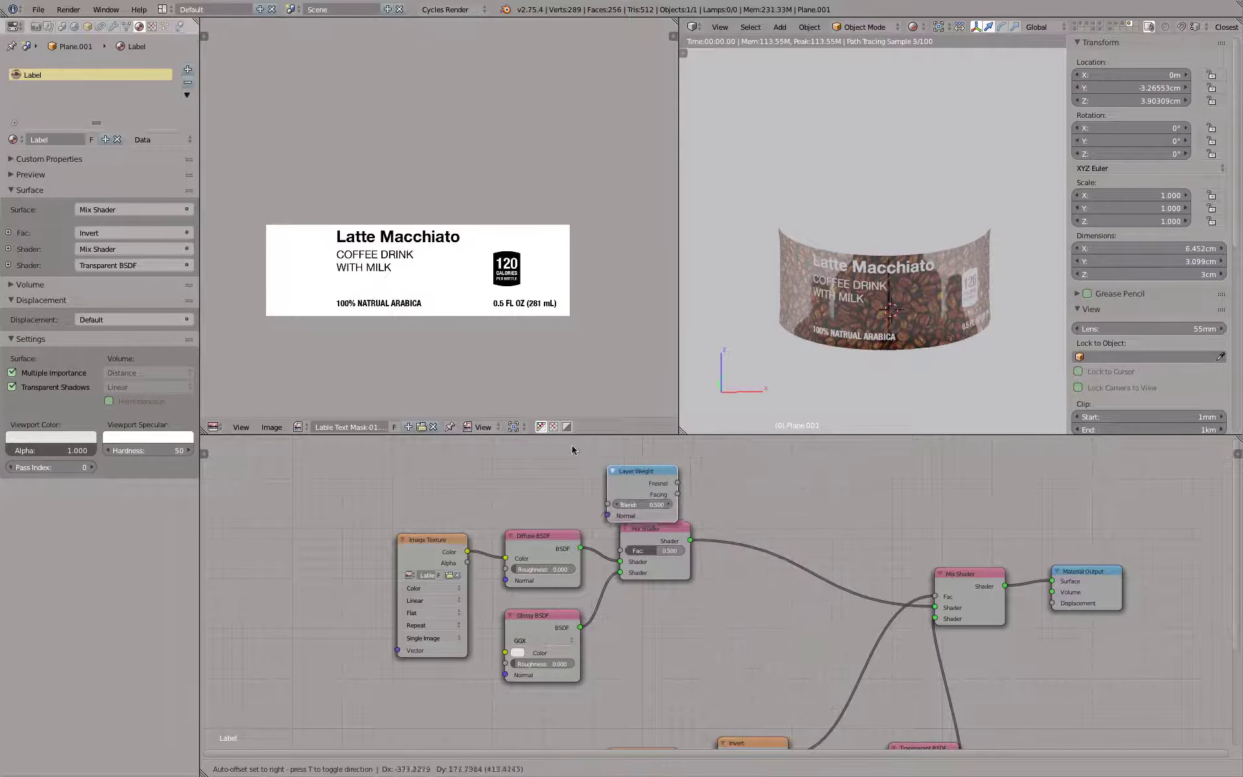
pyautogui.click(545, 489)
pyautogui.click(545, 489)
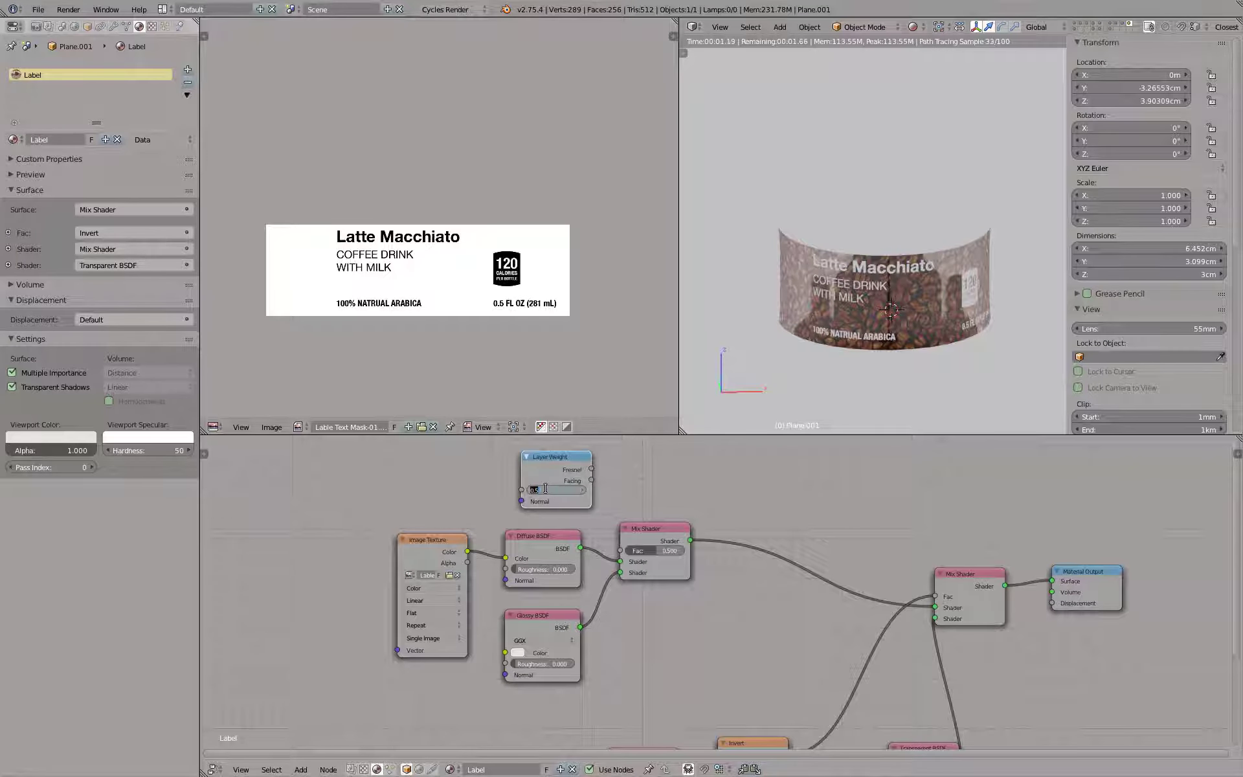
pyautogui.click(591, 481)
pyautogui.moveTo(591, 481); pyautogui.dragTo(620, 554)
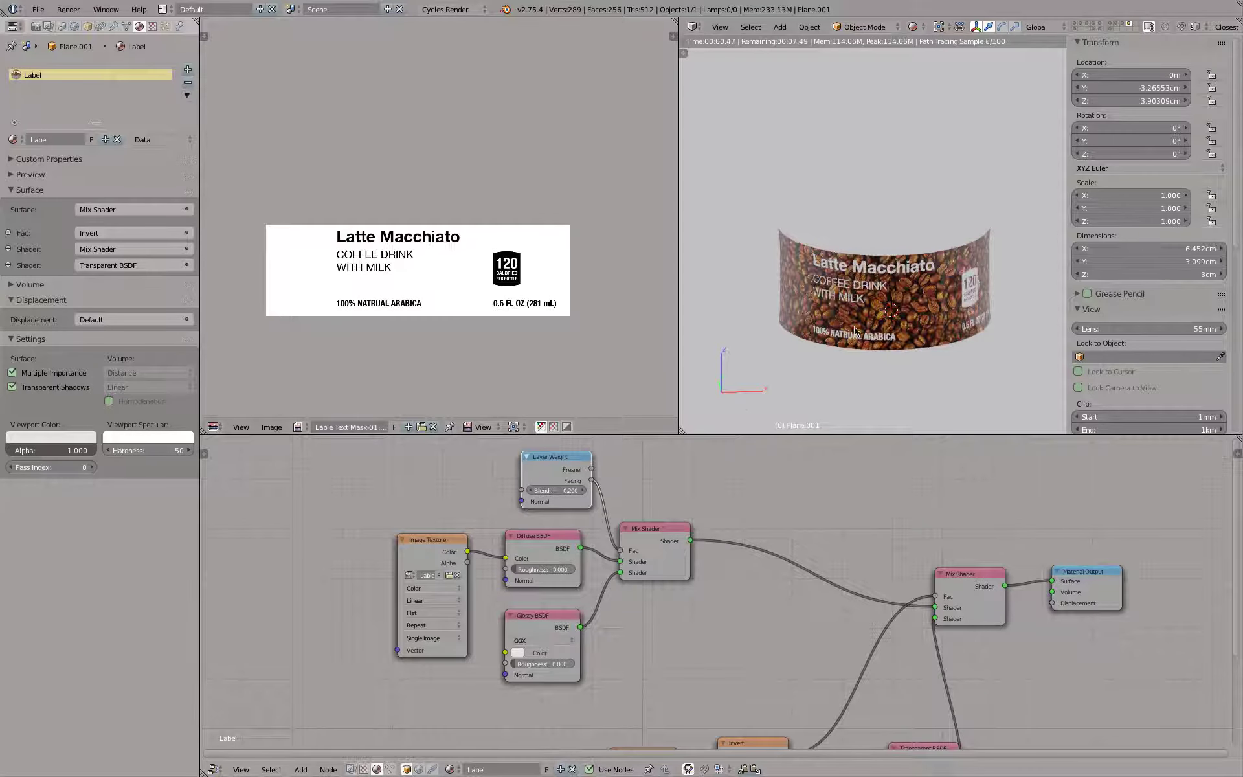
# Inspect the glossy/diffuse label from the front view and orbited angles
pyautogui.press('KP_1')
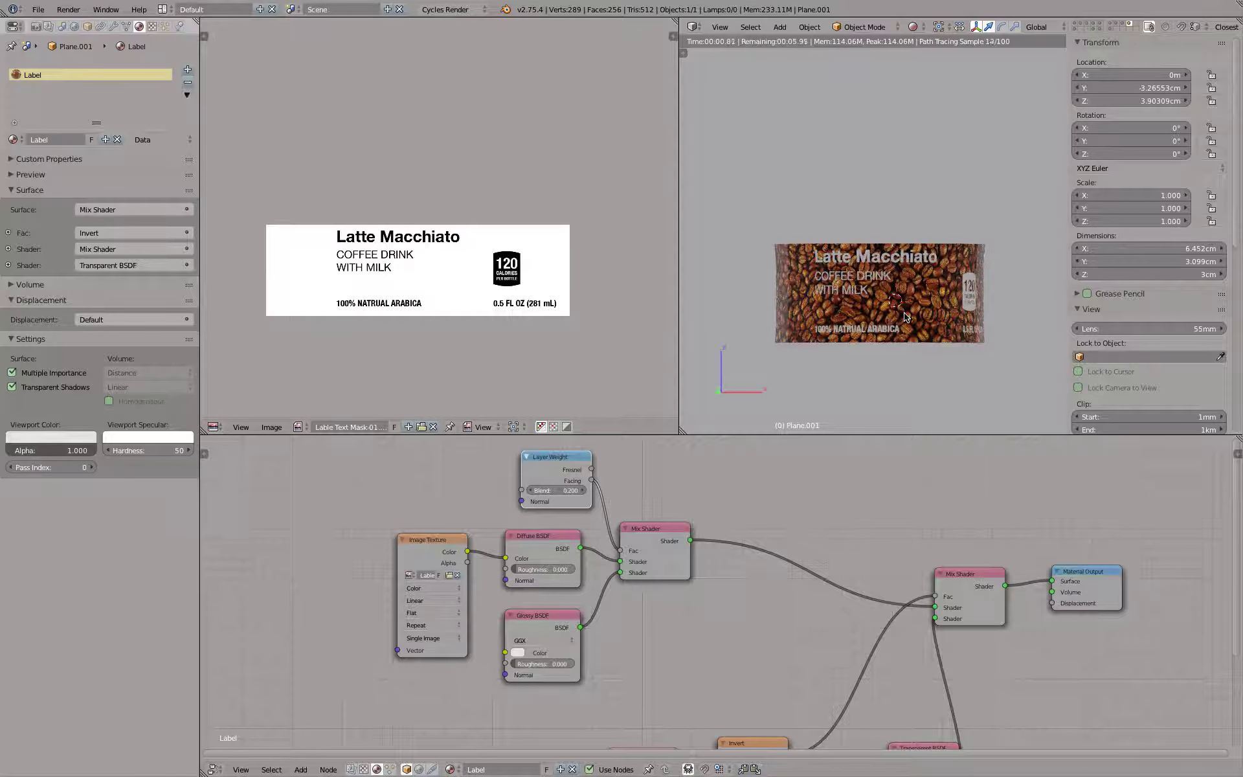
pyautogui.moveTo(905, 317); pyautogui.dragTo(859, 307, button='middle')
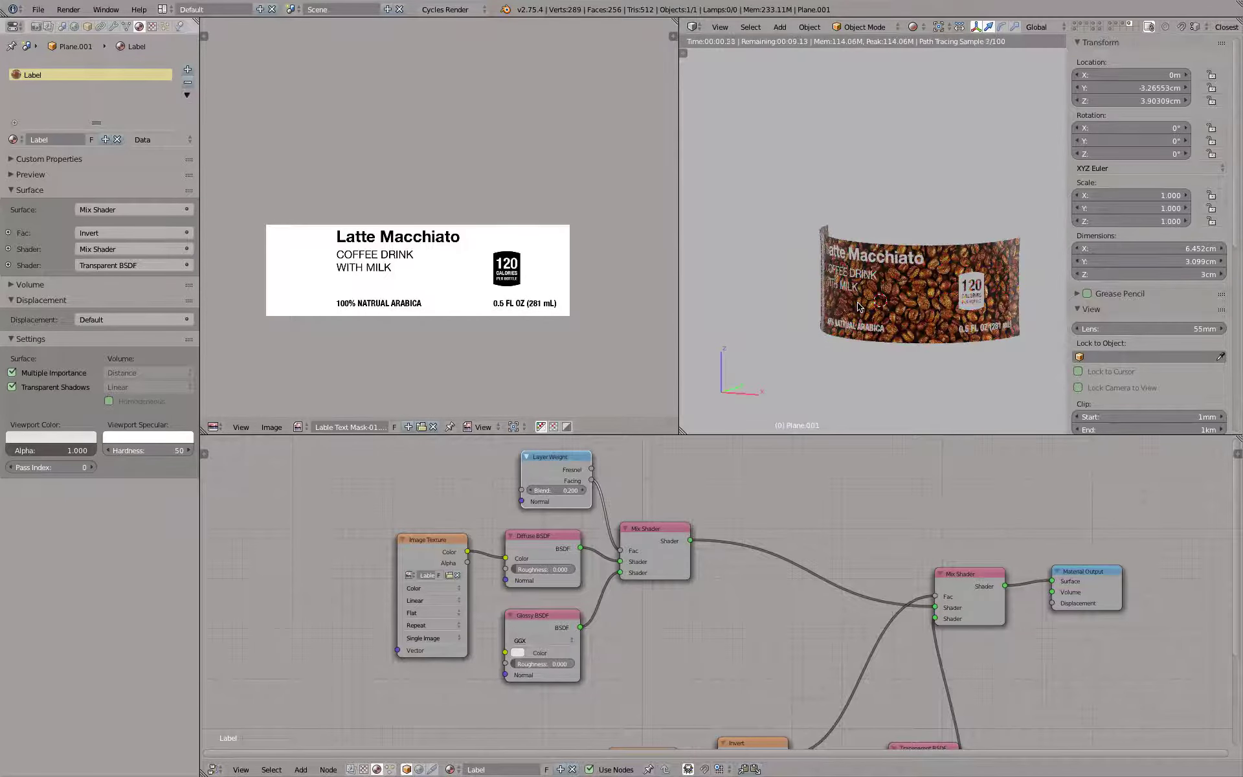
pyautogui.press('KP_1')
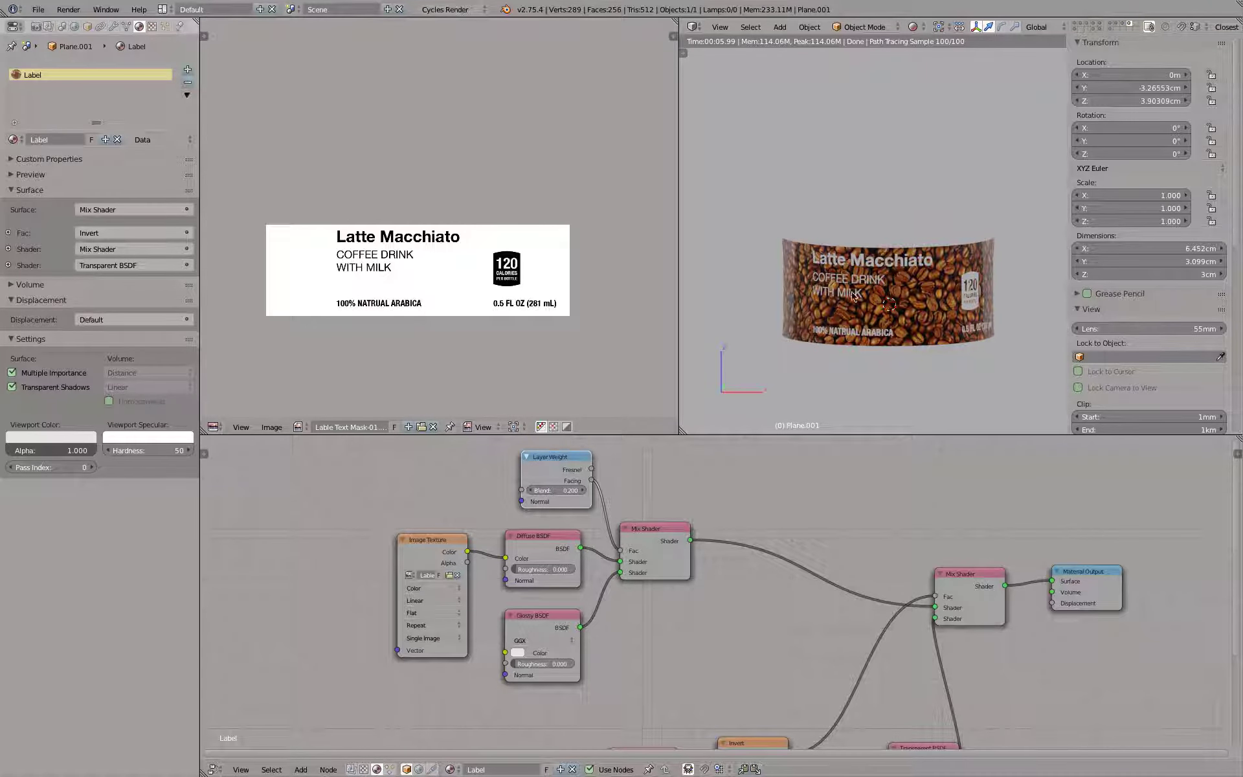
pyautogui.moveTo(899, 384); pyautogui.dragTo(880, 317, button='middle')
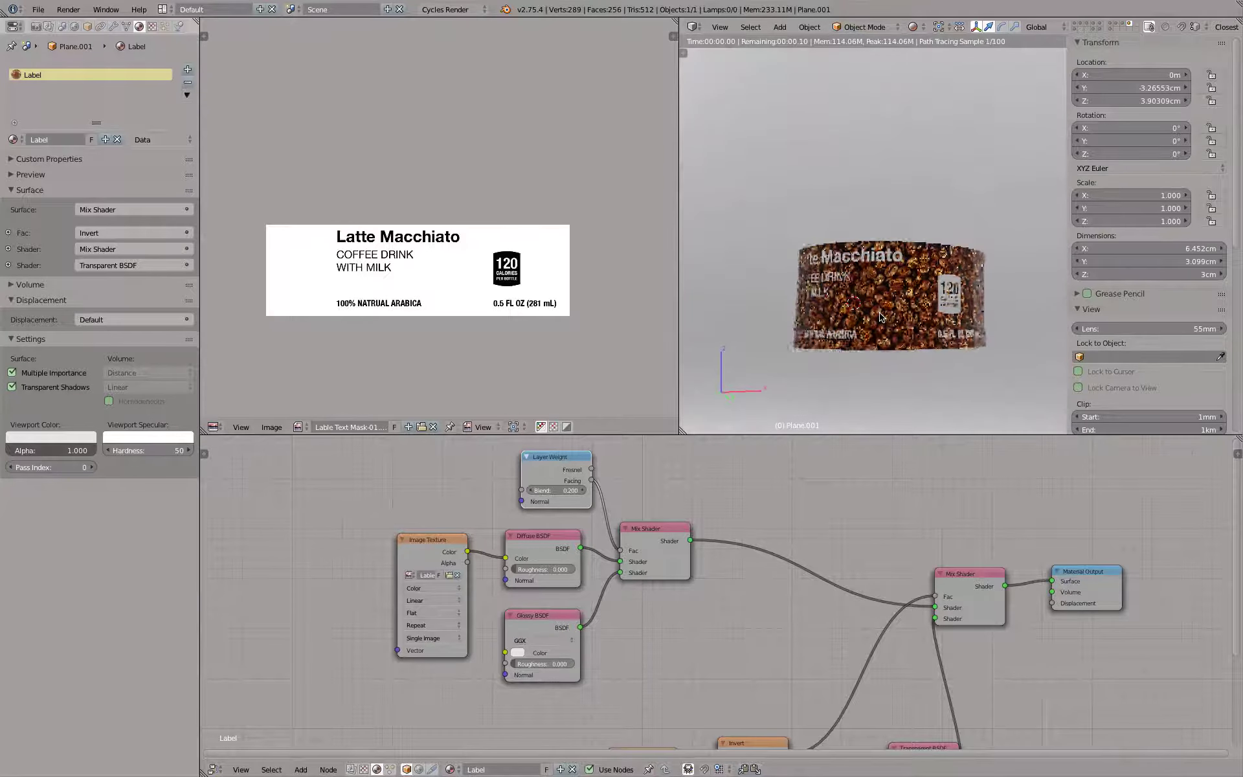
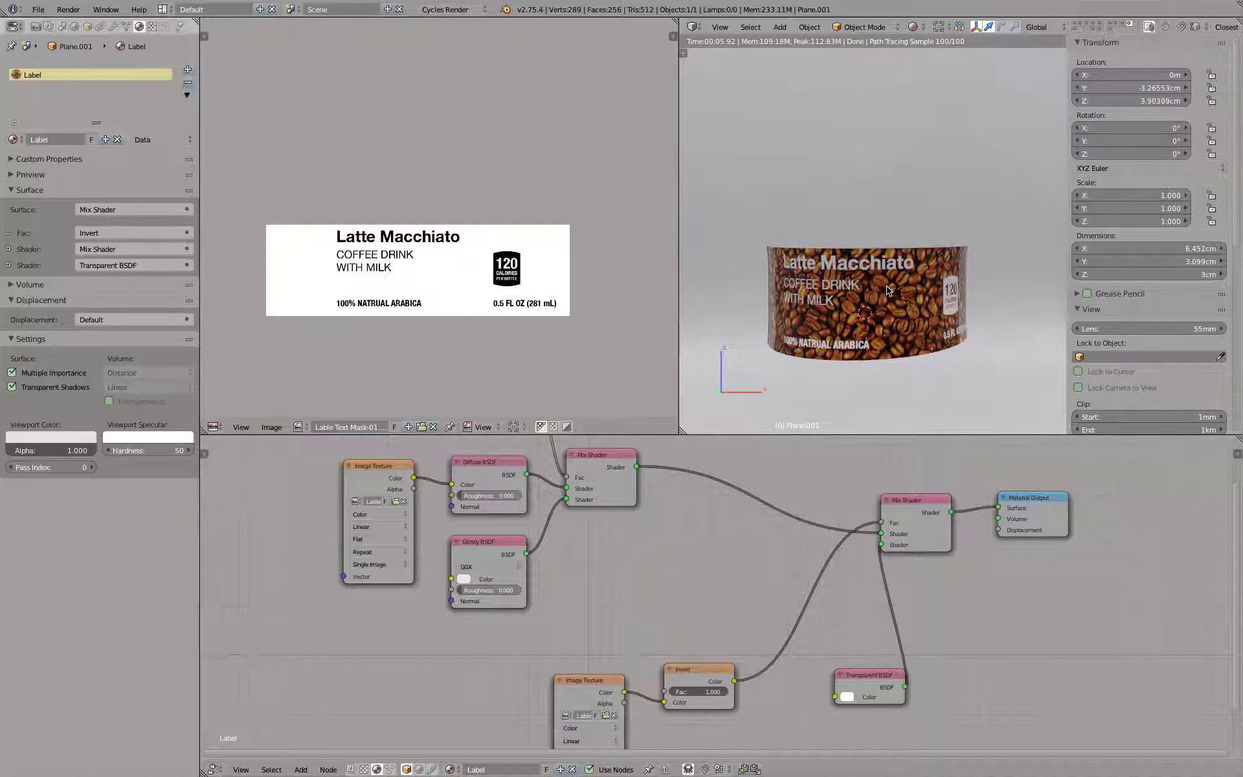
# Try Glossy BSDF roughness values of 0.01 and then 0.5 on the label
pyautogui.moveTo(853, 293); pyautogui.dragTo(768, 279, button='middle')
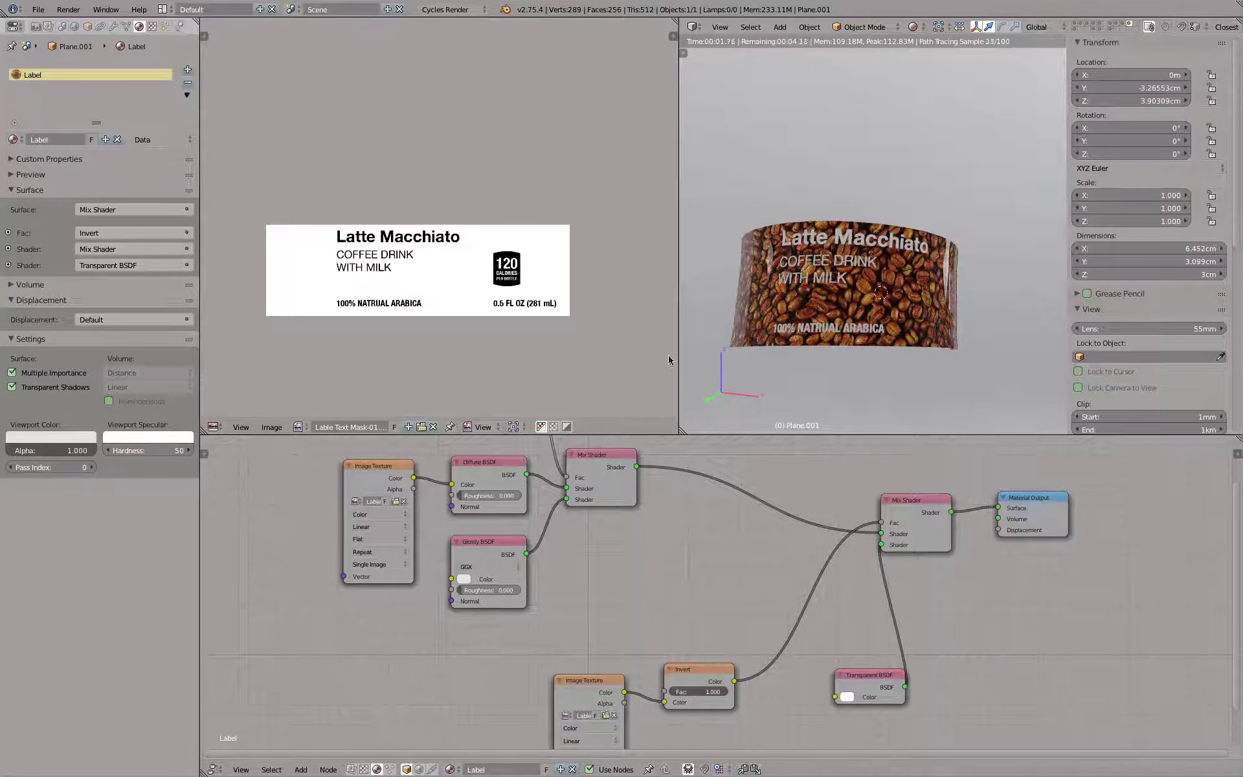
pyautogui.moveTo(669, 542); pyautogui.dragTo(749, 602, button='middle')
pyautogui.click(568, 644)
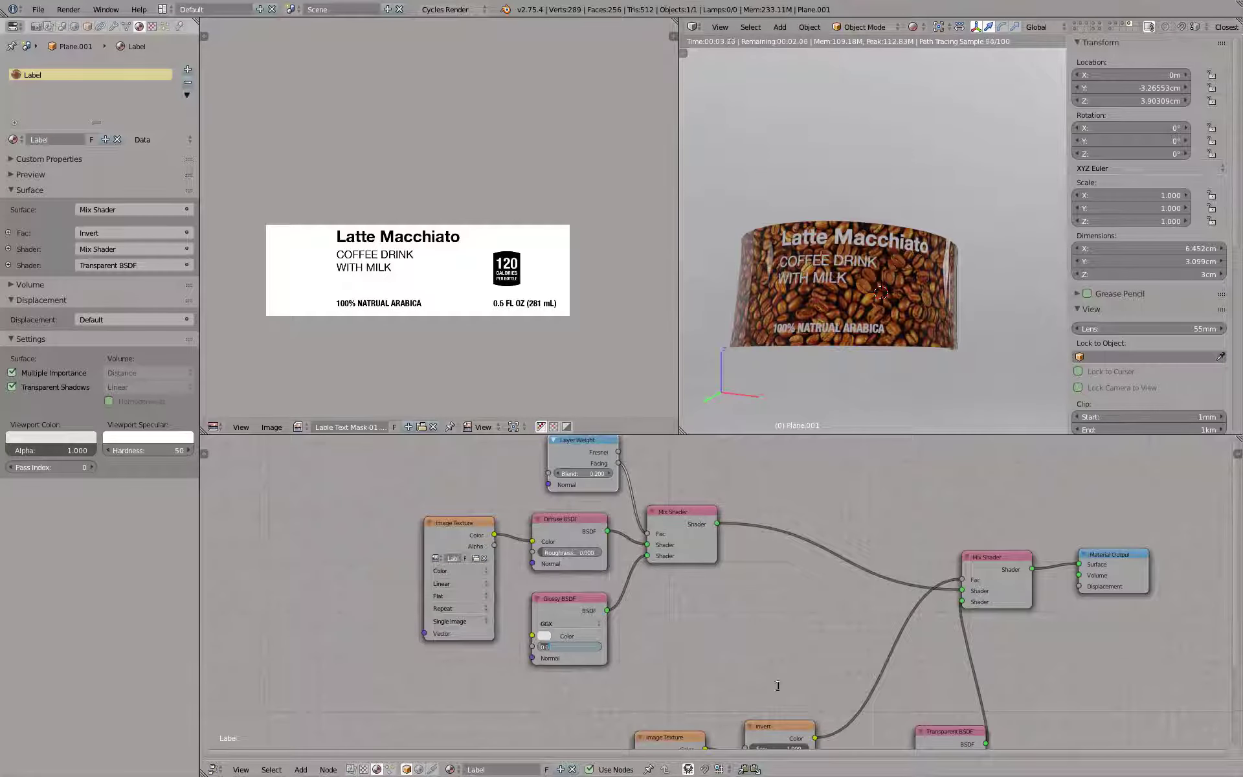
pyautogui.press('BackSpace')
pyautogui.write('.01')
pyautogui.press('Return')
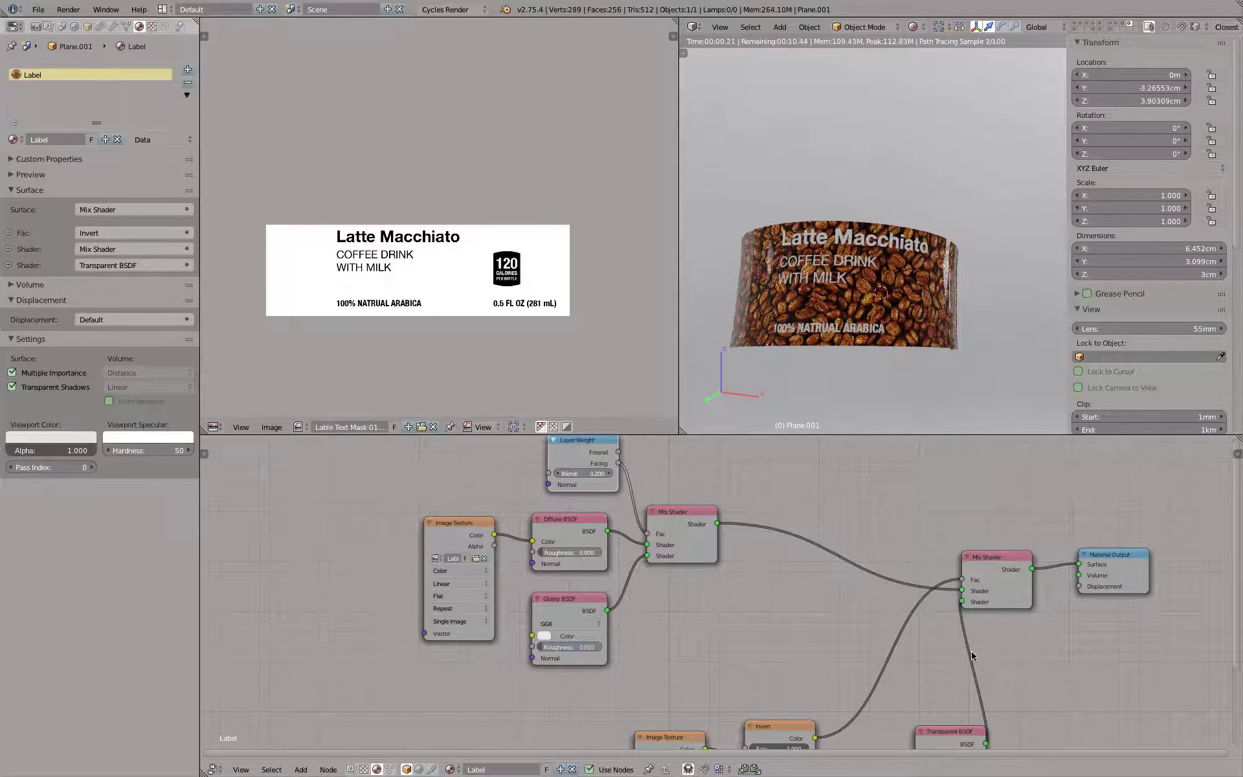
pyautogui.click(569, 647)
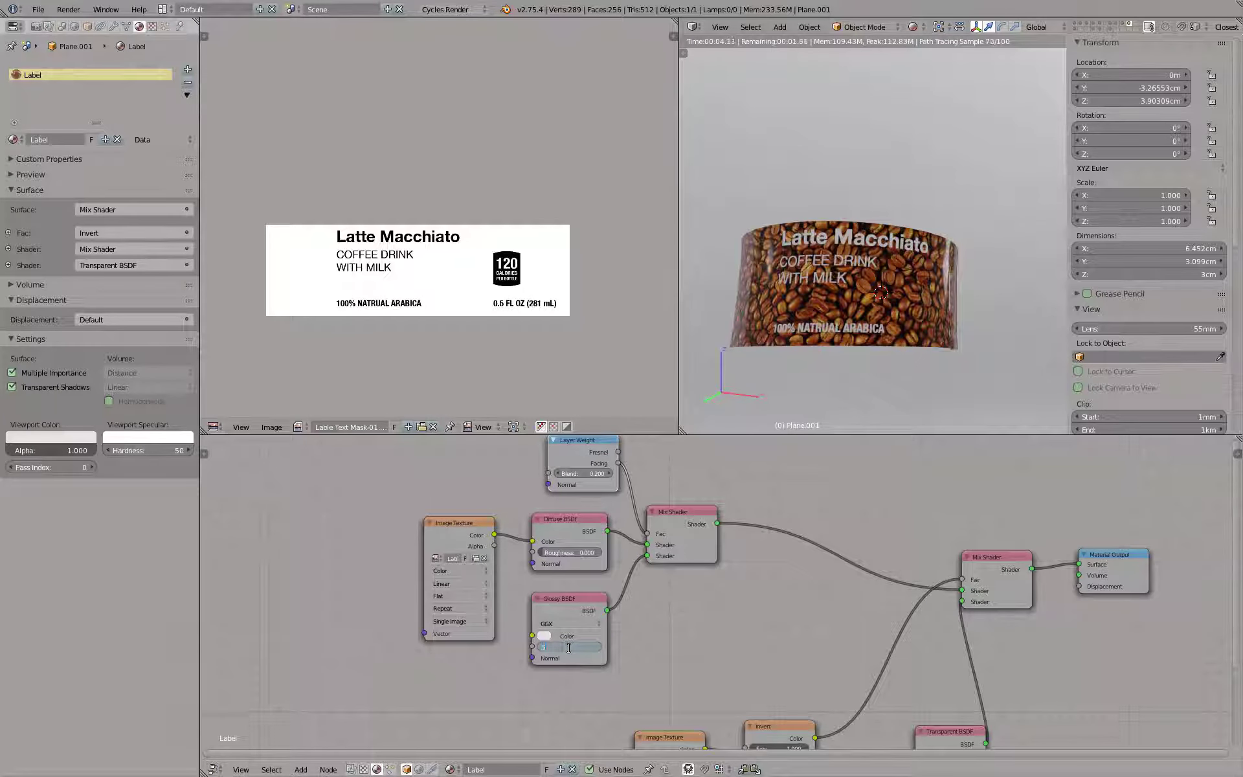
pyautogui.write('.5')
pyautogui.press('Return')
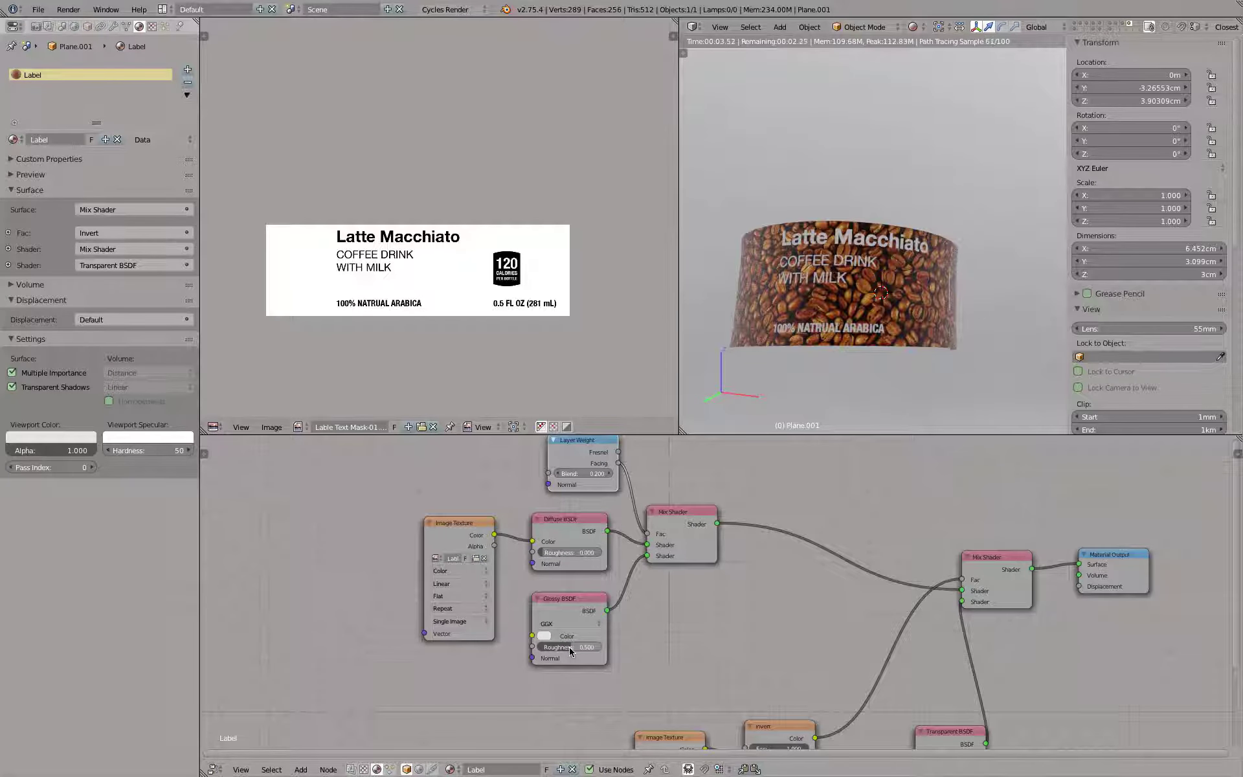
# Check the render from the front, reset glossy roughness to 0, and switch to solid shading
pyautogui.press('KP_1')
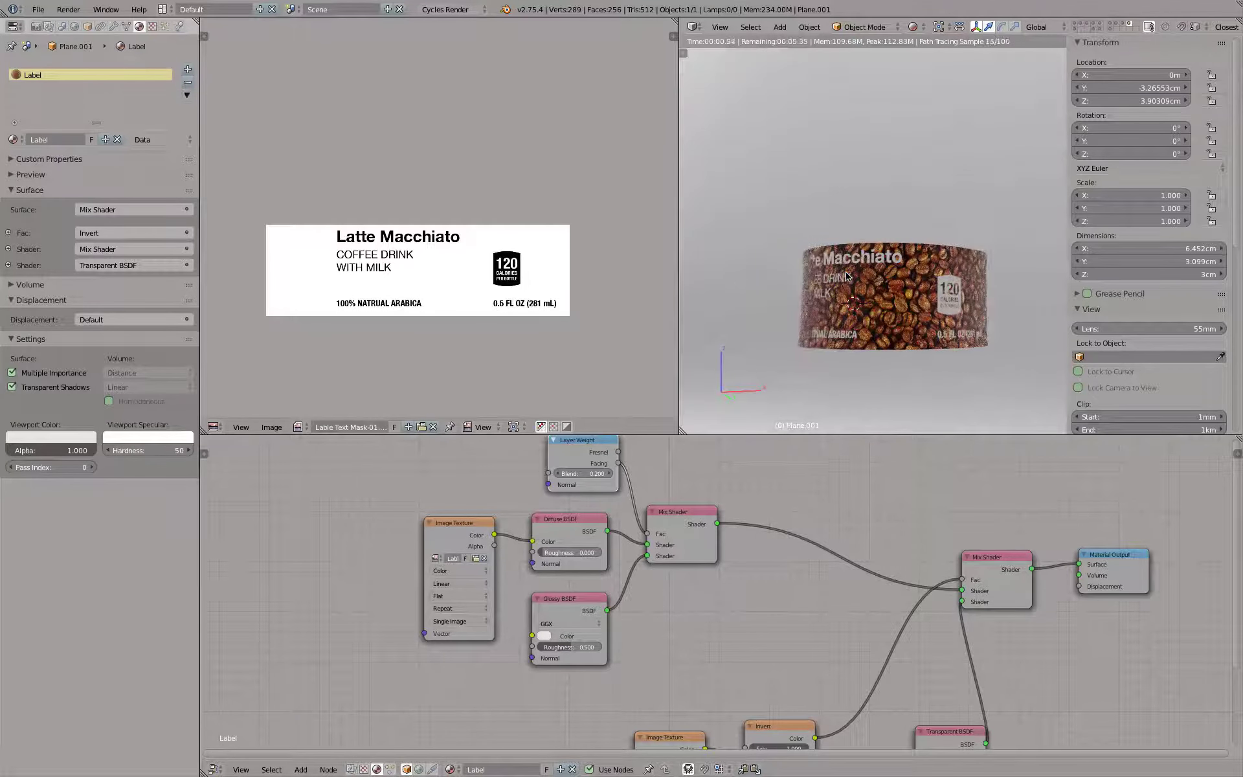
pyautogui.moveTo(846, 278); pyautogui.dragTo(850, 264, button='middle')
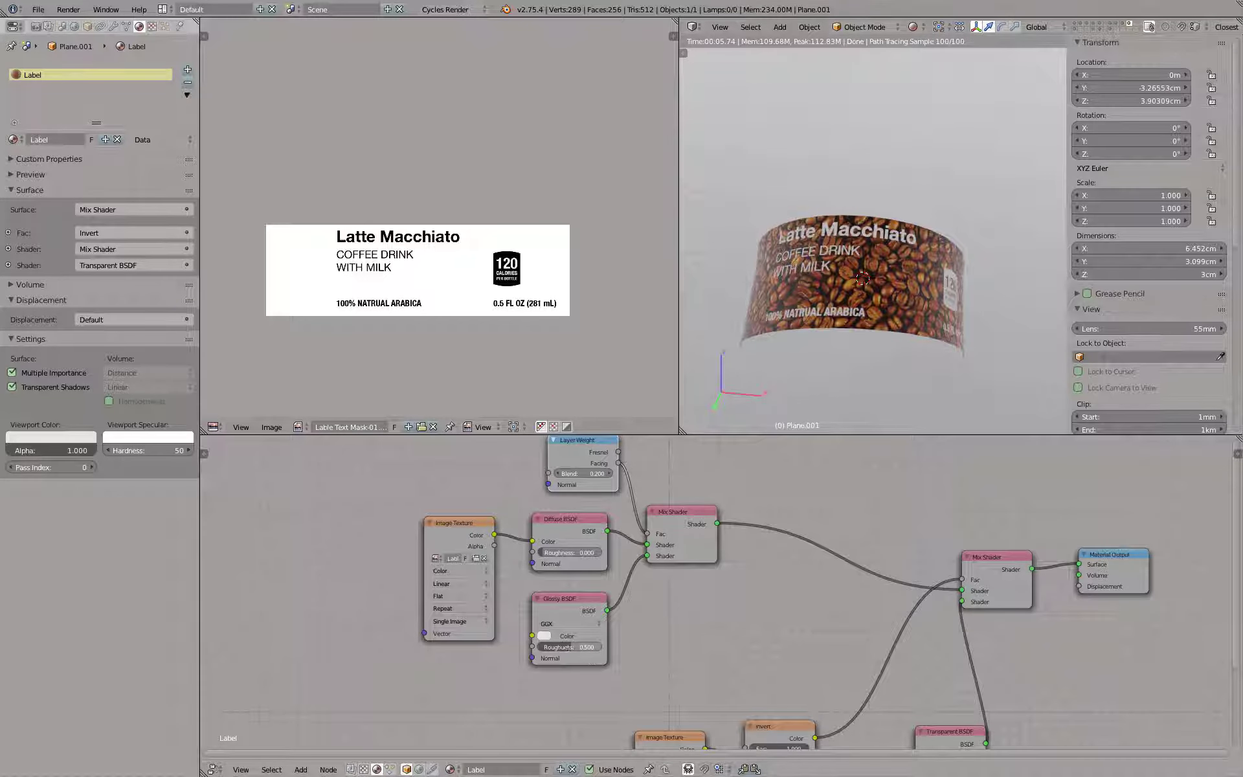
pyautogui.click(568, 646)
pyautogui.write('0')
pyautogui.press('Return')
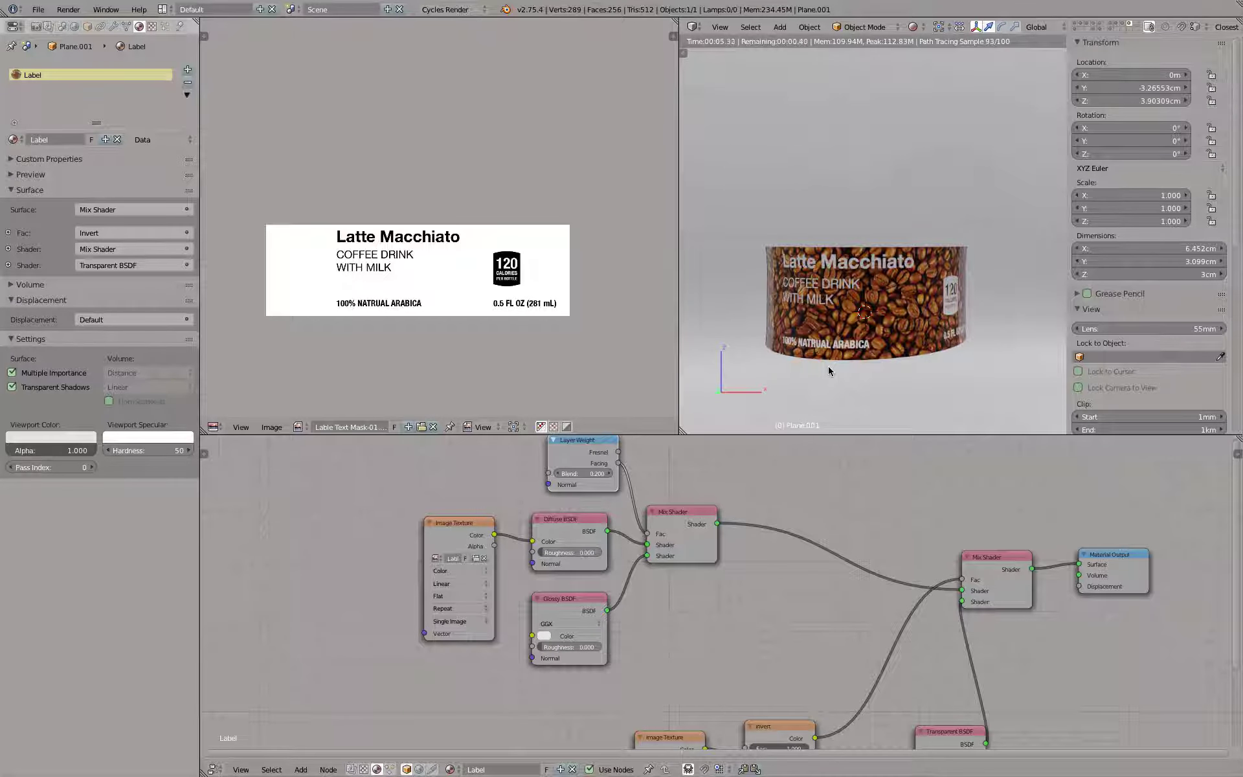
pyautogui.hotkey('shift', 'z')
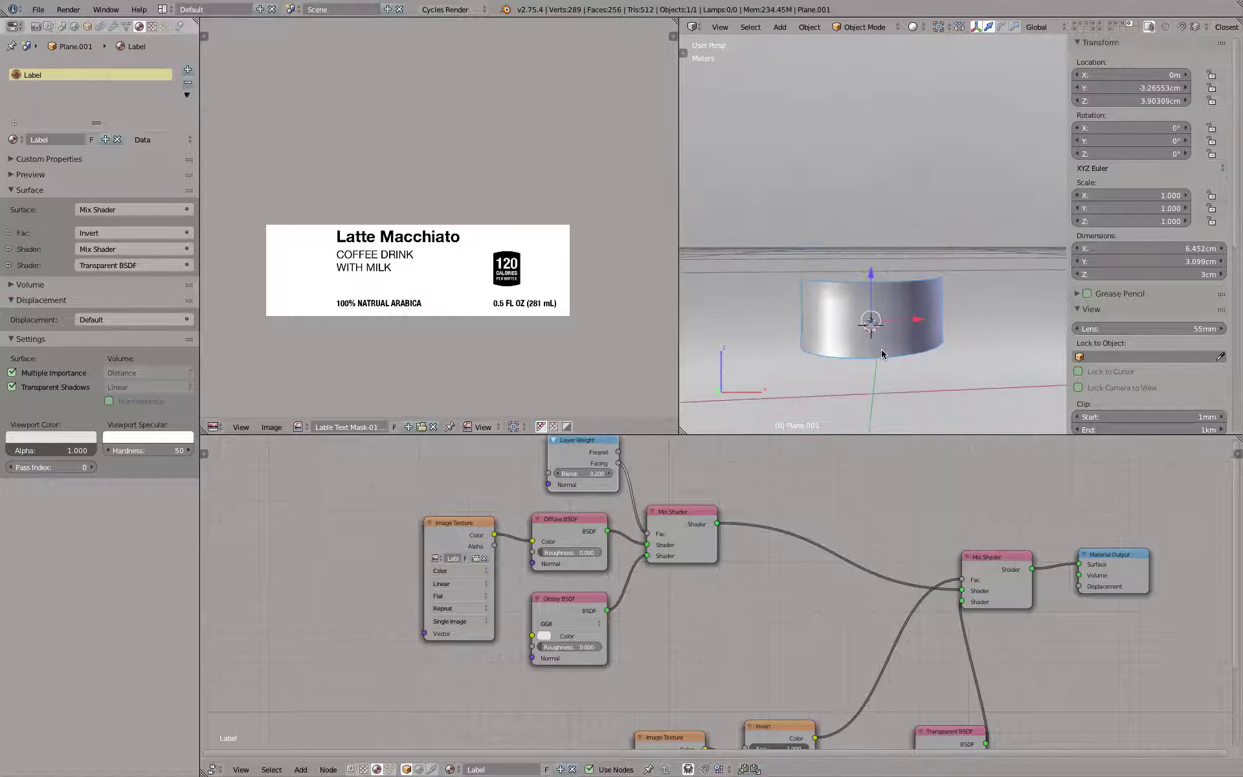
# Maximize the node editor and move the five upper shading nodes up and left
pyautogui.scroll(-3, 807, 630)
pyautogui.moveTo(807, 630); pyautogui.dragTo(723, 575, button='middle')
pyautogui.hotkey('ctrl', 'space')
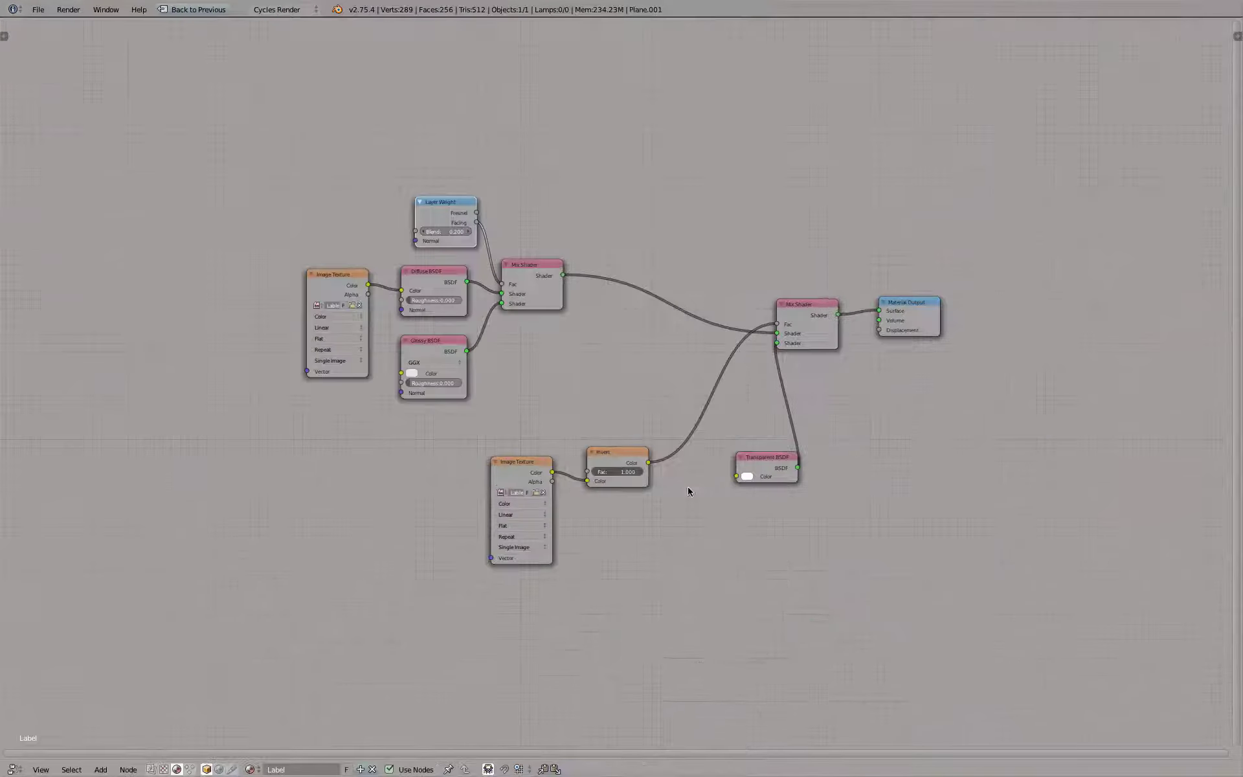
pyautogui.scroll(2, 537, 316)
pyautogui.press('b')
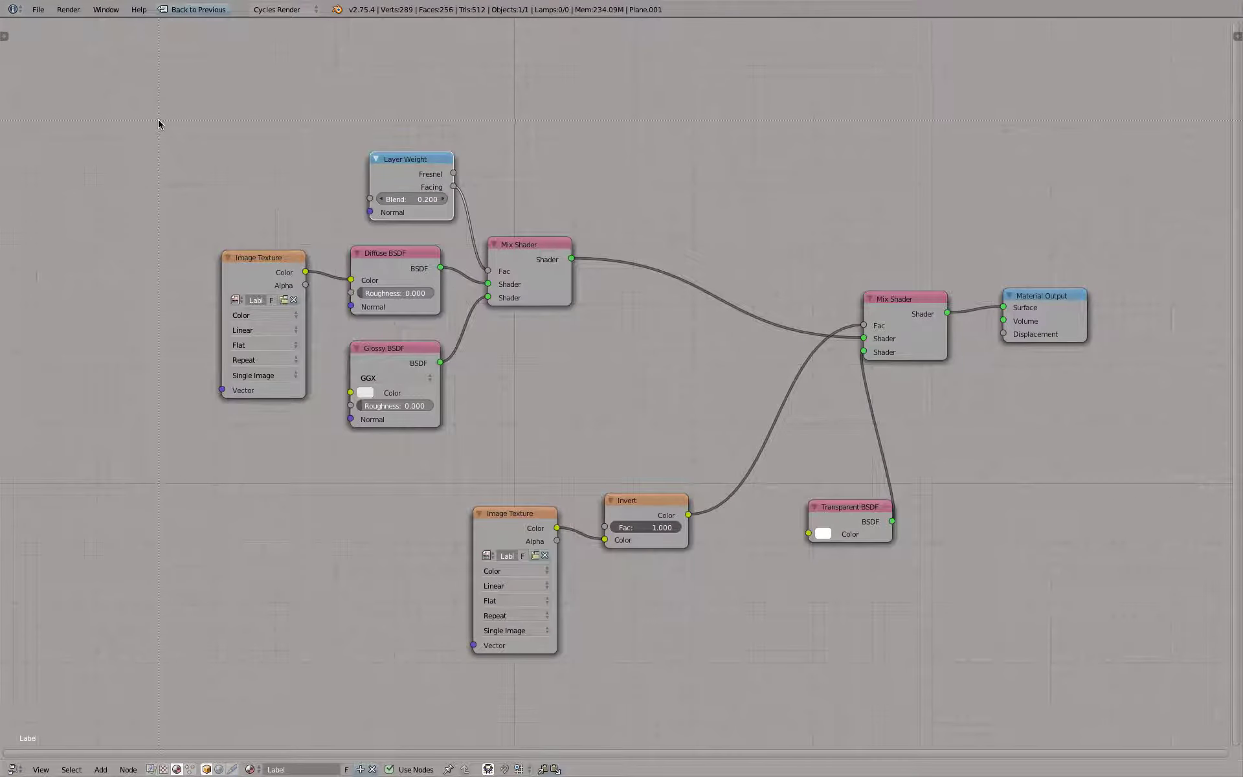
pyautogui.moveTo(146, 97); pyautogui.dragTo(591, 493)
pyautogui.press('g')
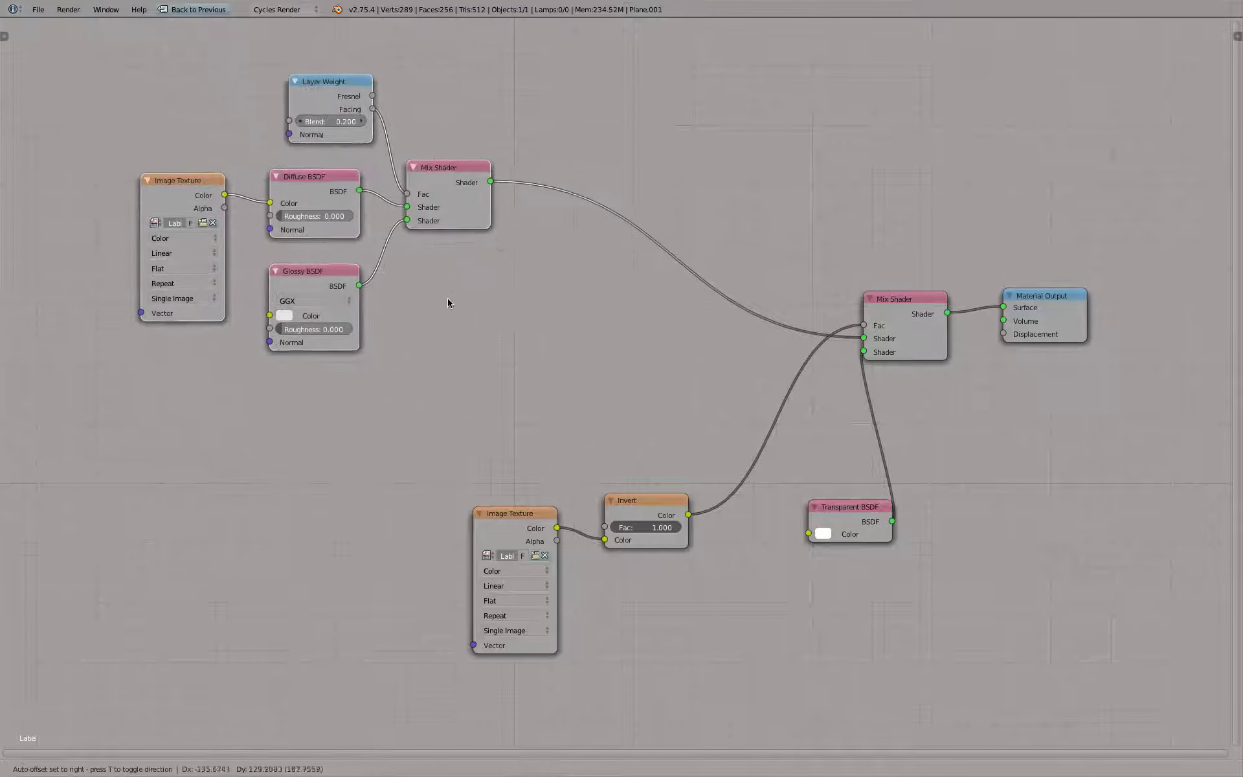
pyautogui.click(446, 302)
# Group the mask texture, Invert and Transparent BSDF beside the Mix Shader, shifting Material Output right
pyautogui.moveTo(821, 515); pyautogui.dragTo(791, 498)
pyautogui.moveTo(508, 518); pyautogui.dragTo(501, 519)
pyautogui.keyDown('shift'); pyautogui.click(634, 501); pyautogui.keyUp('shift')
pyautogui.moveTo(634, 500); pyautogui.dragTo(774, 280)
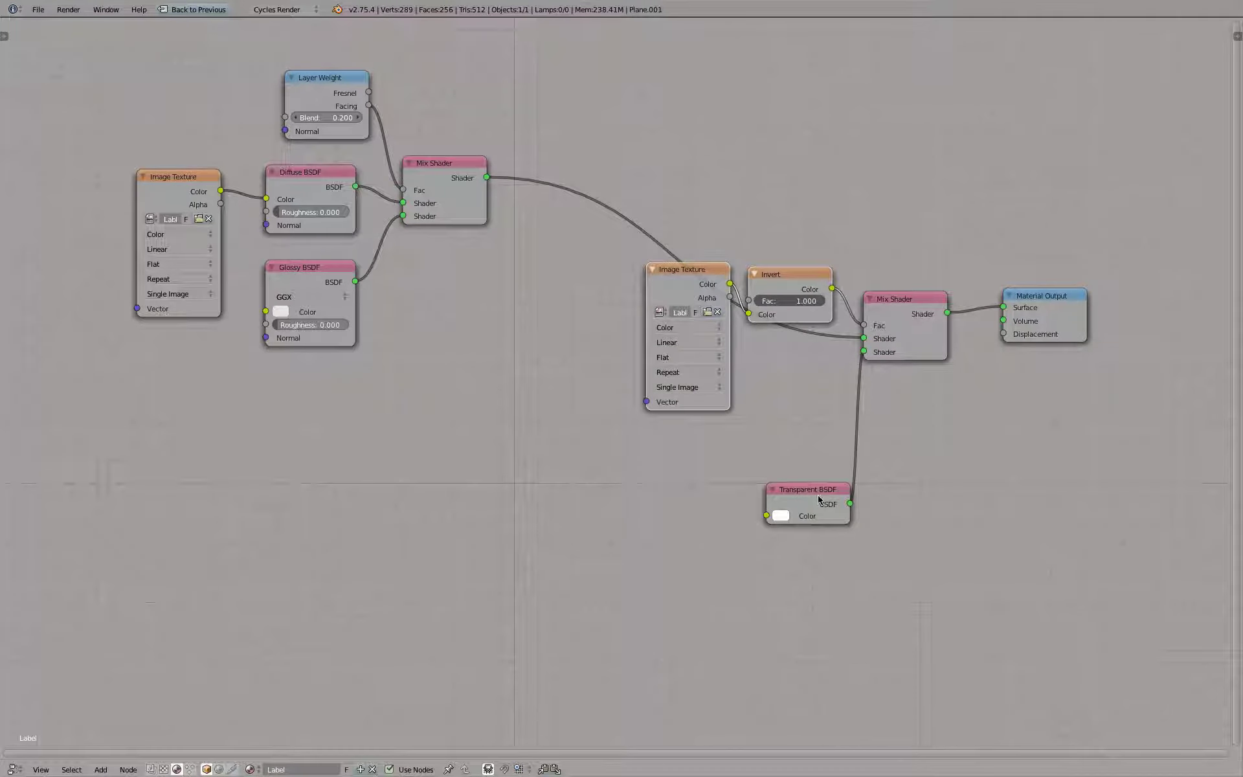
pyautogui.moveTo(819, 499); pyautogui.dragTo(802, 369)
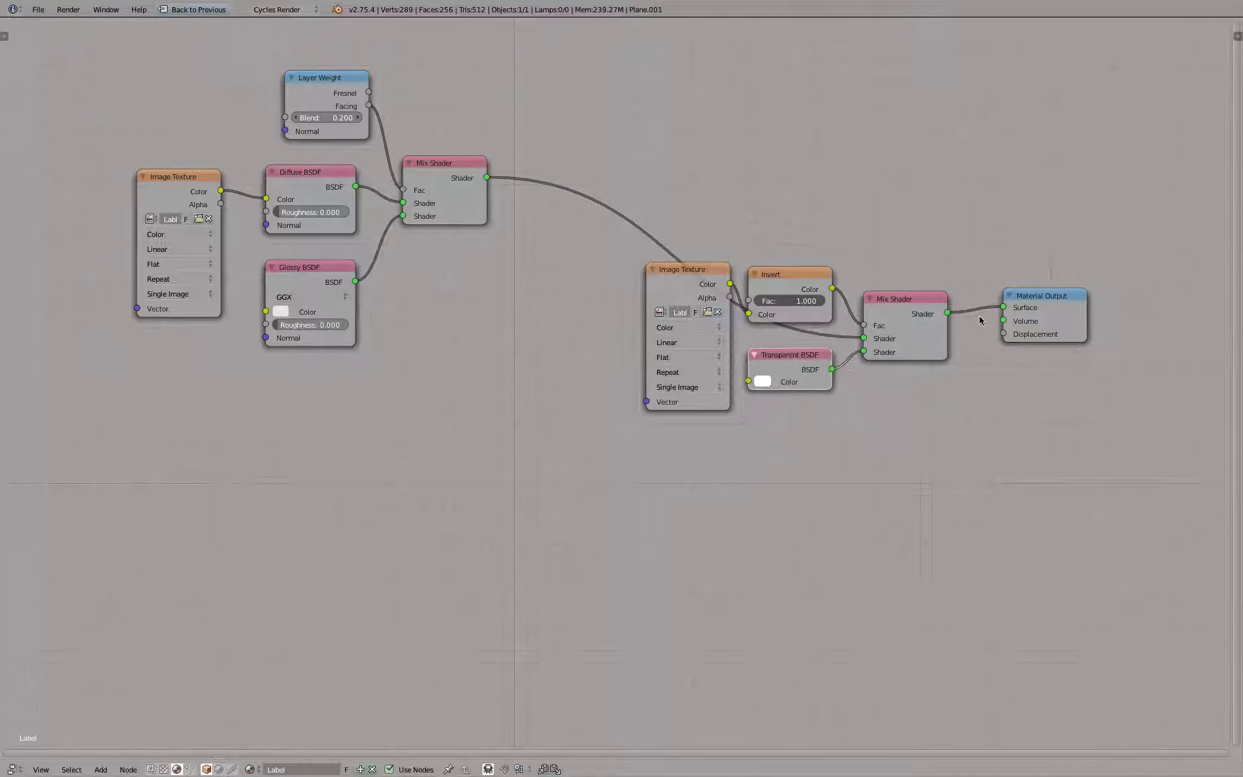
pyautogui.moveTo(1040, 312); pyautogui.dragTo(1161, 318)
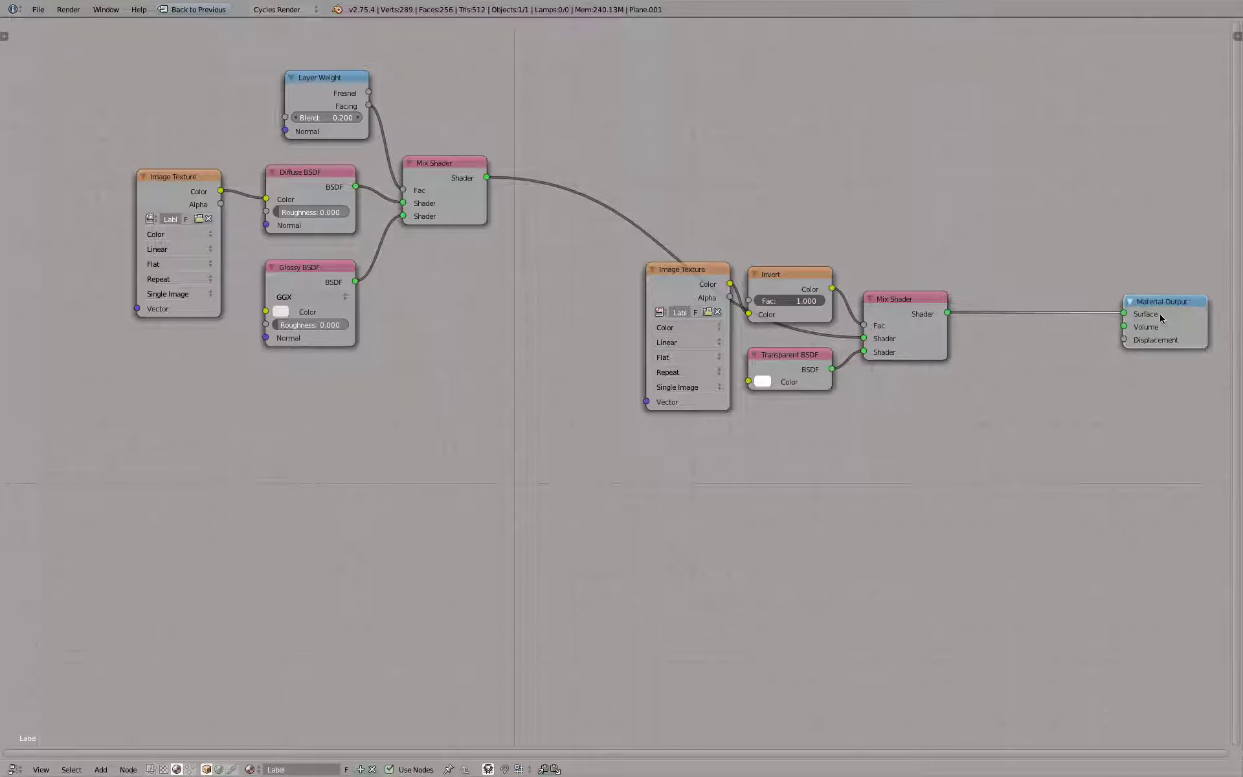
# Shift the five left shading nodes slightly up and right, then deselect everything
pyautogui.press('a')
pyautogui.moveTo(81, 72); pyautogui.dragTo(474, 424)
pyautogui.press('g')
pyautogui.click(461, 253)
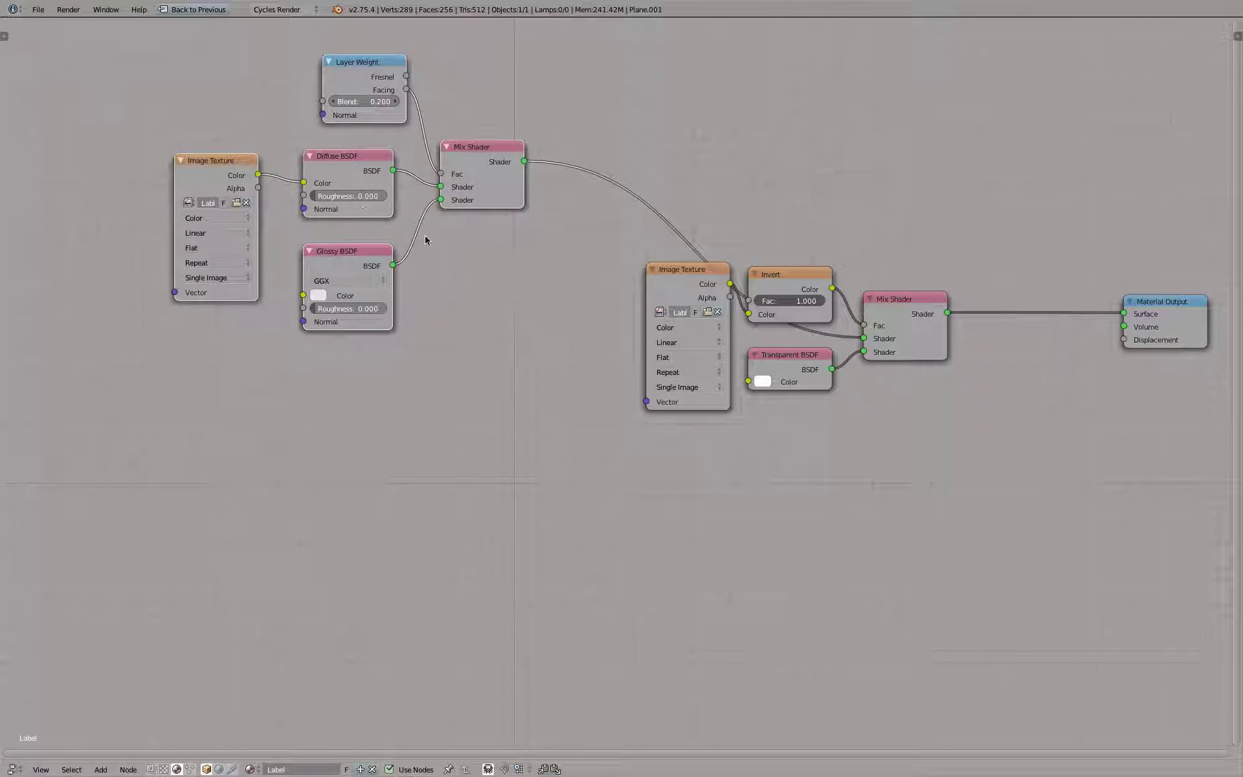
pyautogui.press('a')
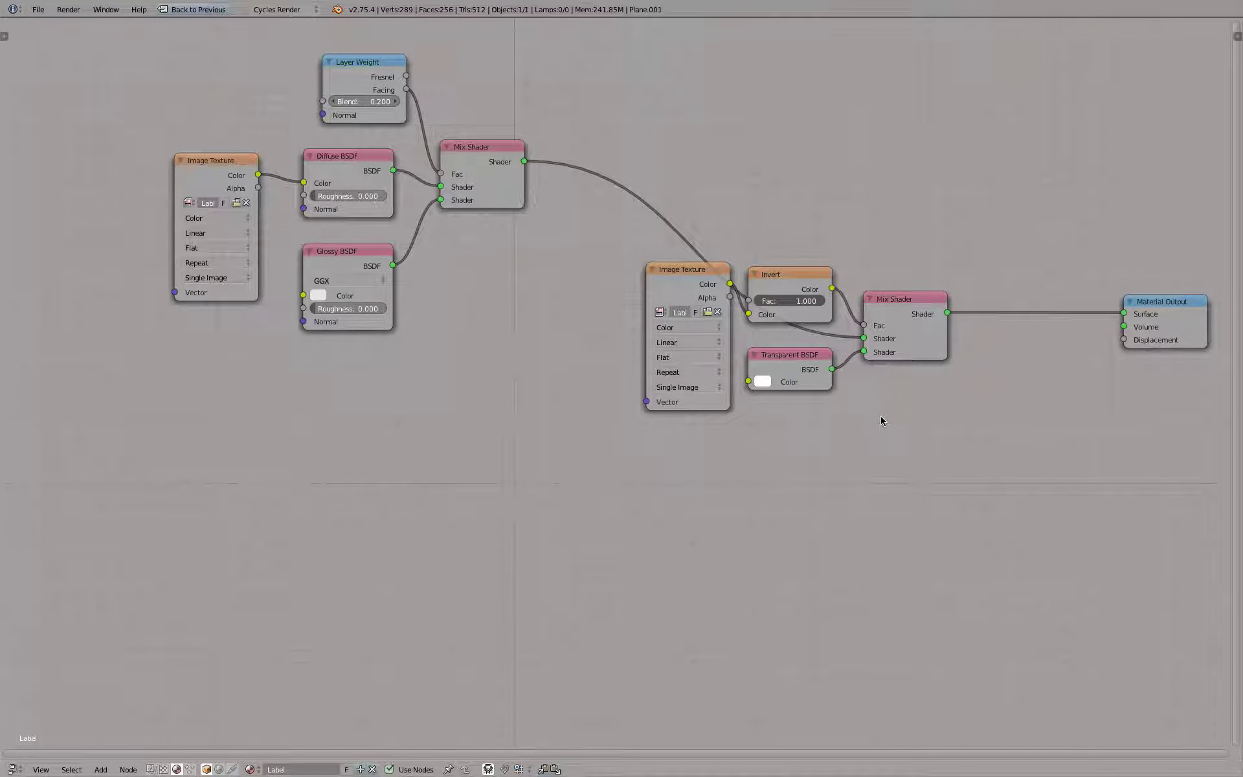
pyautogui.scroll(-2, 840, 476)
pyautogui.scroll(1, 837, 477)
# Restore the normal layout and add a Musgrave Texture node below the graph
pyautogui.hotkey('ctrl', 'Up')
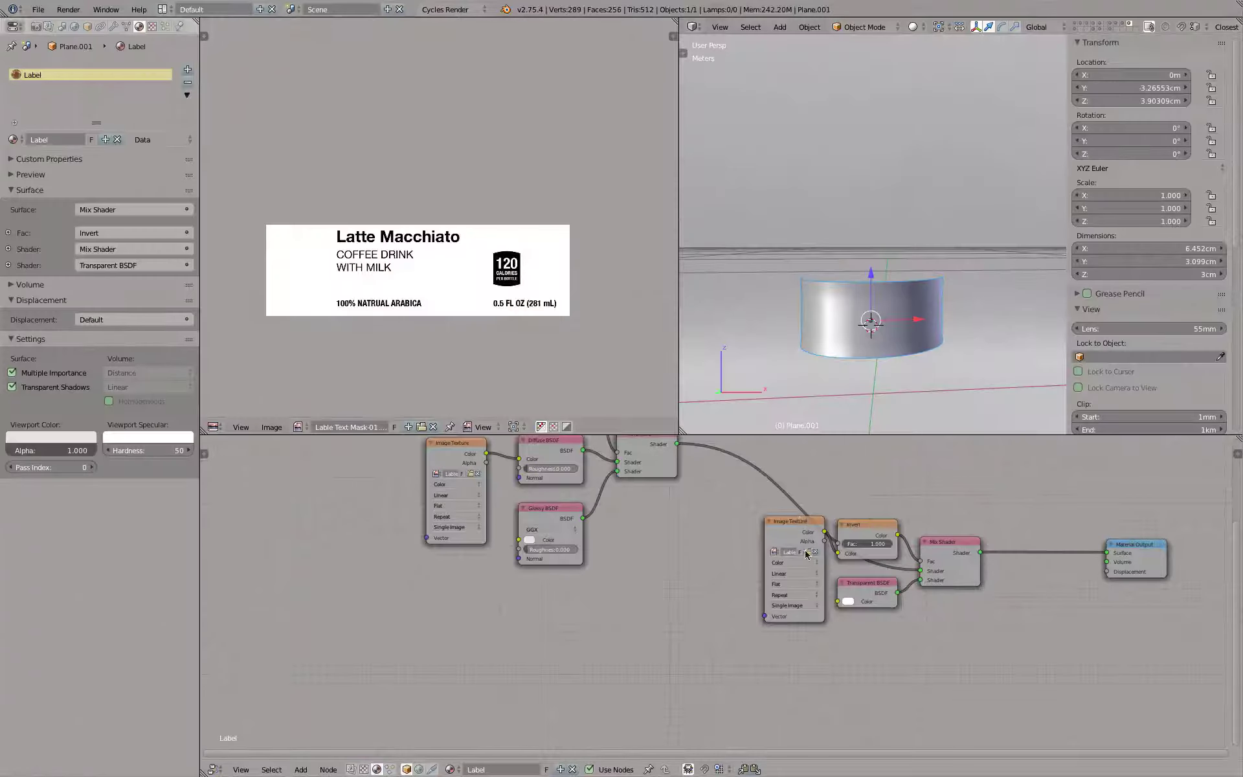
pyautogui.scroll(2, 926, 628)
pyautogui.scroll(-1, 926, 628)
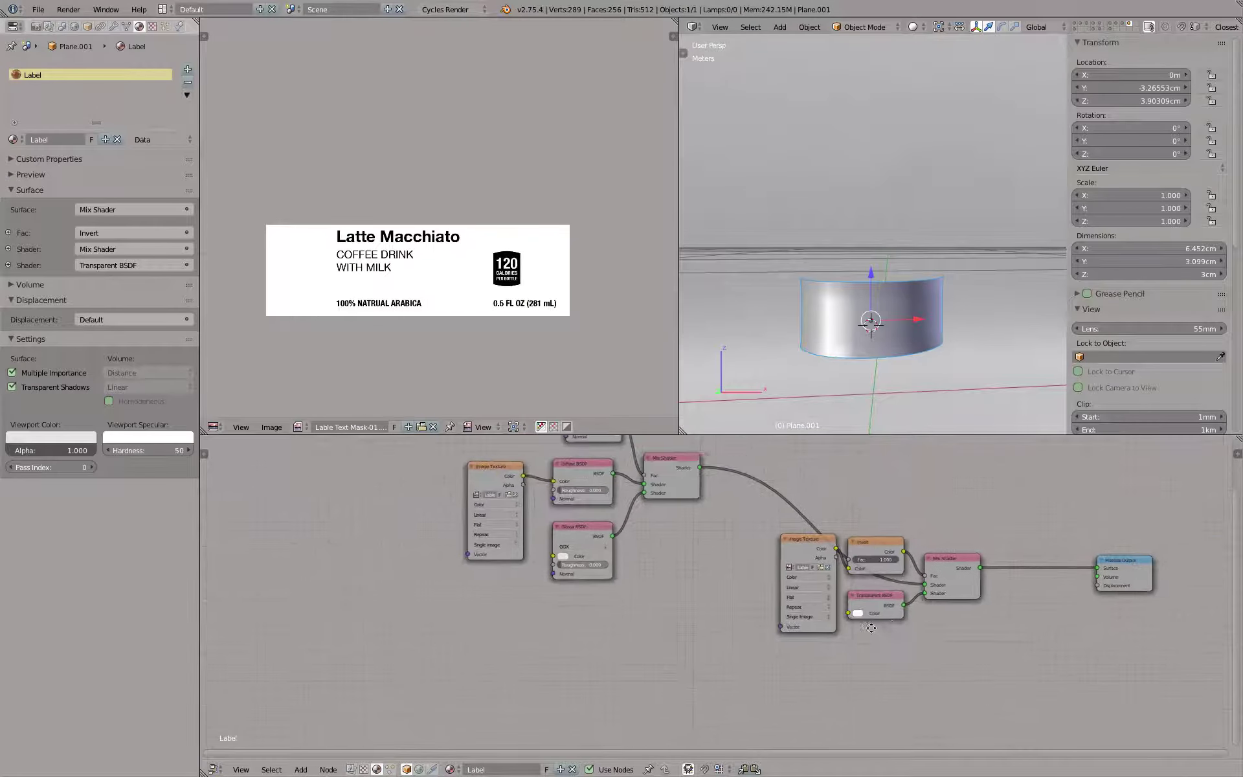
pyautogui.moveTo(784, 635); pyautogui.dragTo(631, 641, button='middle')
pyautogui.hotkey('shift', 'a')
pyautogui.moveTo(540, 638)
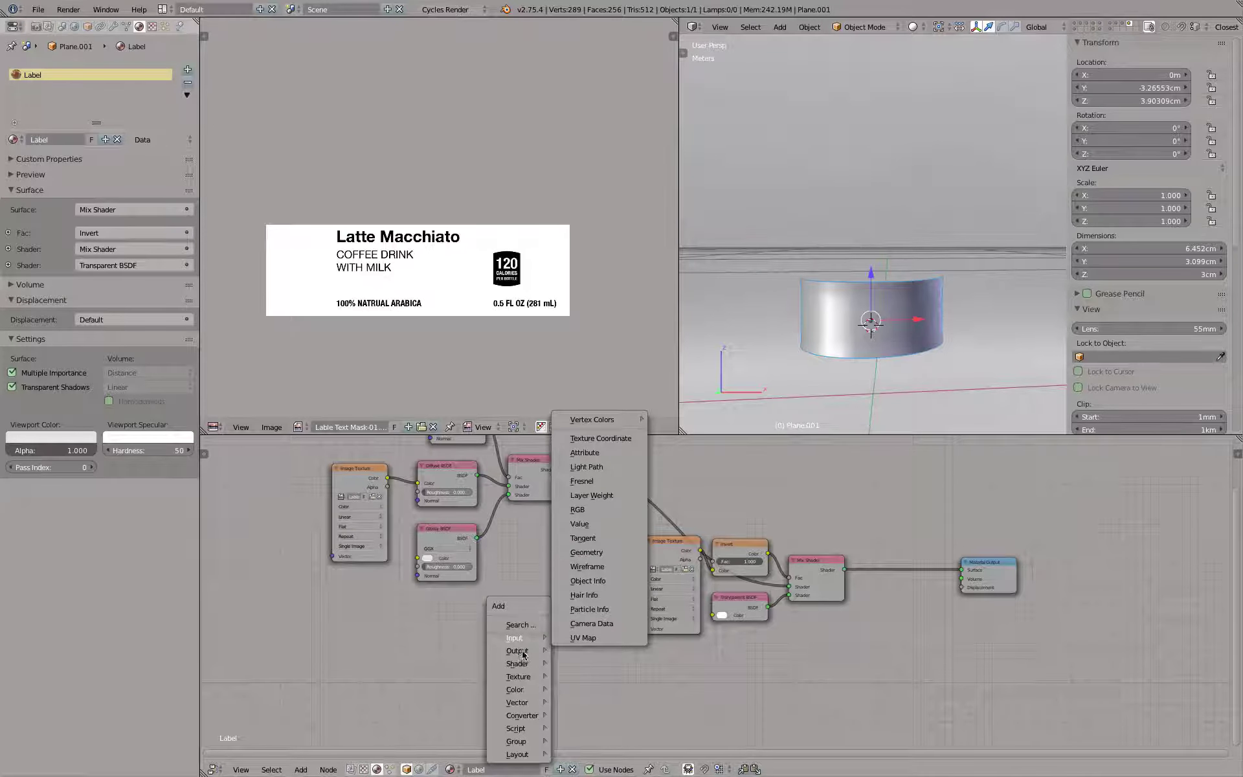
pyautogui.moveTo(521, 679)
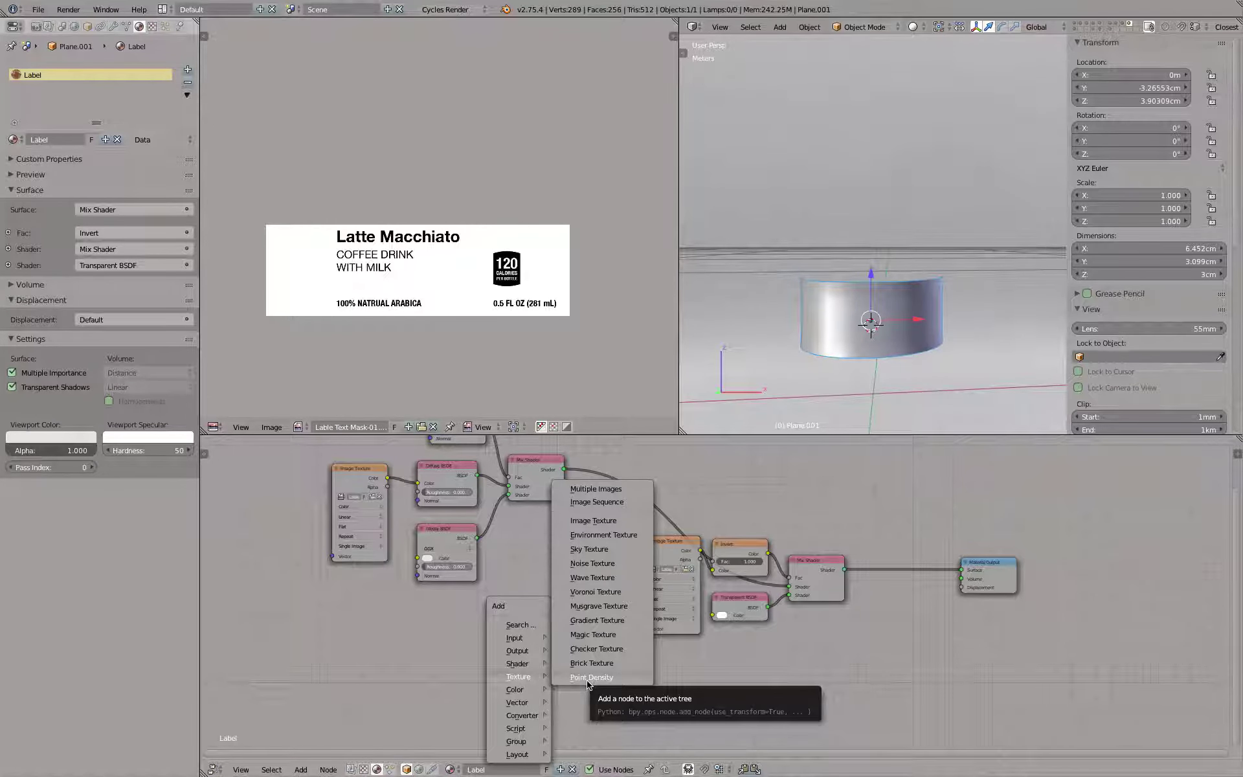
pyautogui.click(608, 609)
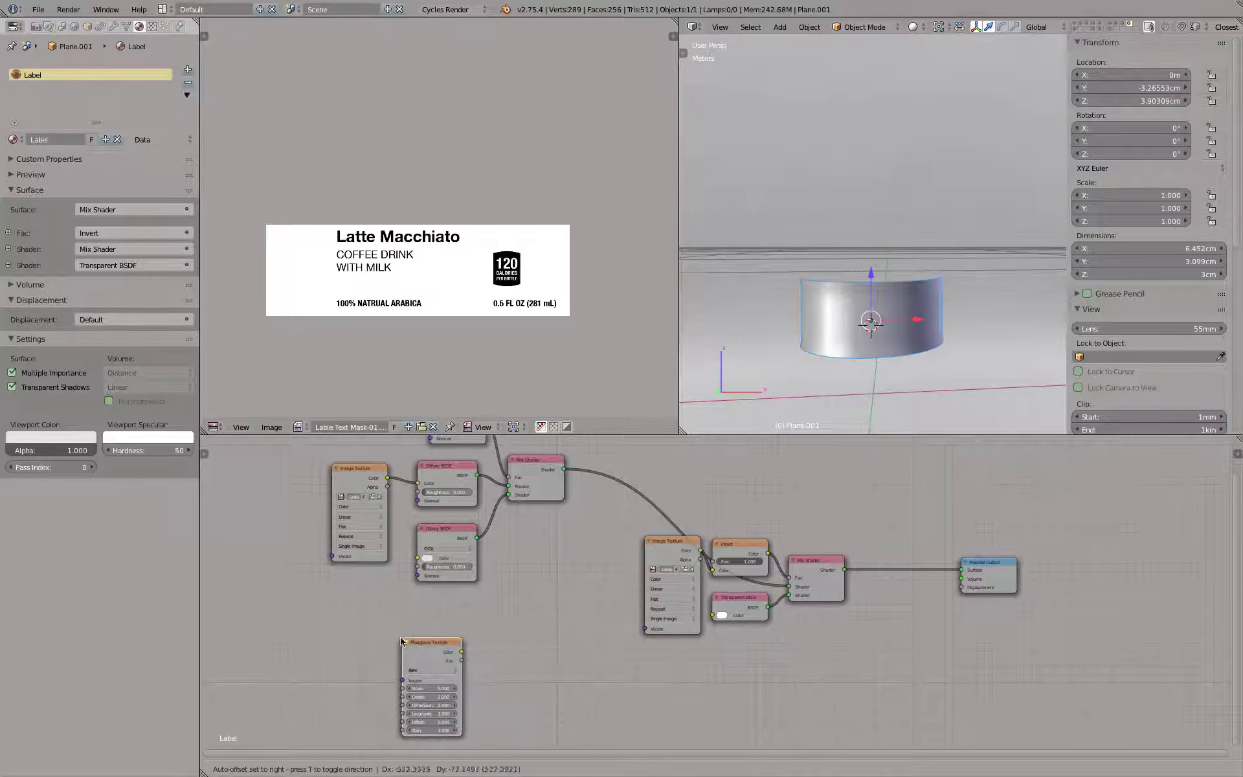
pyautogui.click(400, 641)
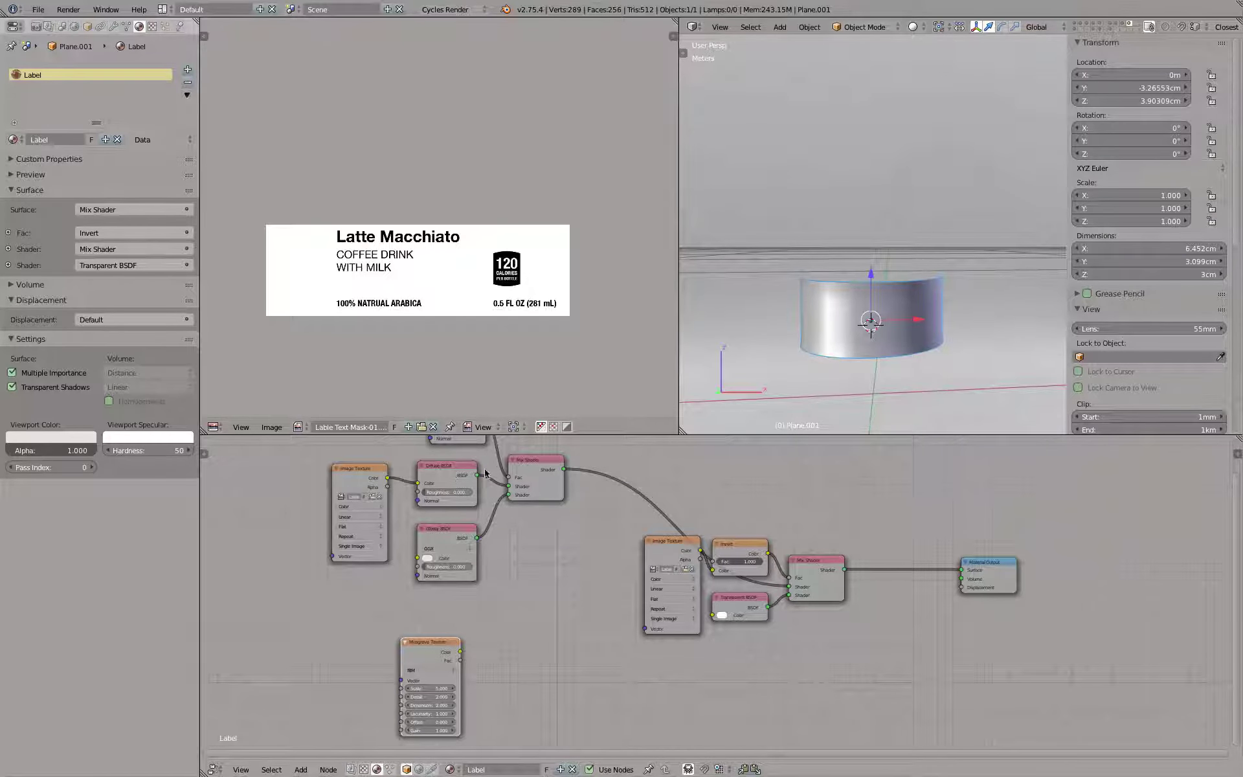
# Duplicate Diffuse BSDF and Material Output, wiring Musgrave Color through the Diffuse into the new output
pyautogui.rightClick(446, 477)
pyautogui.hotkey('shift', 'd')
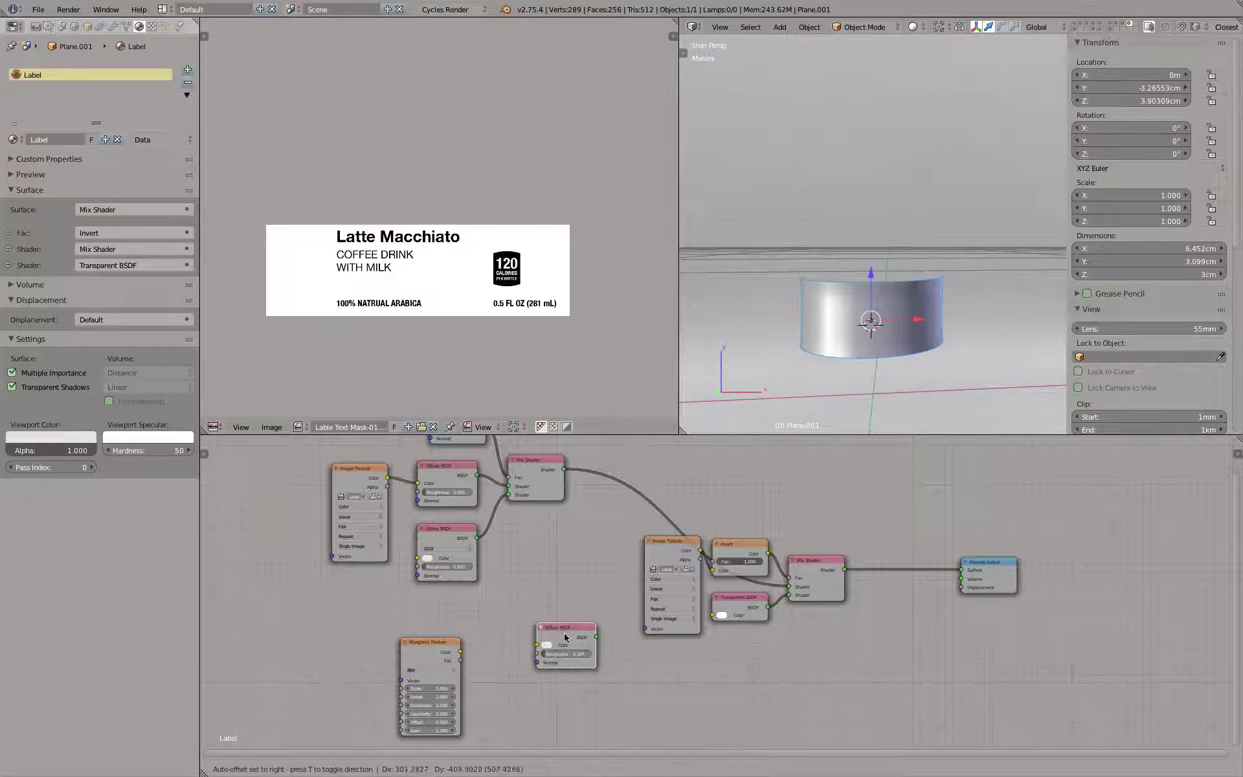
pyautogui.click(565, 638)
pyautogui.moveTo(459, 653); pyautogui.dragTo(537, 645)
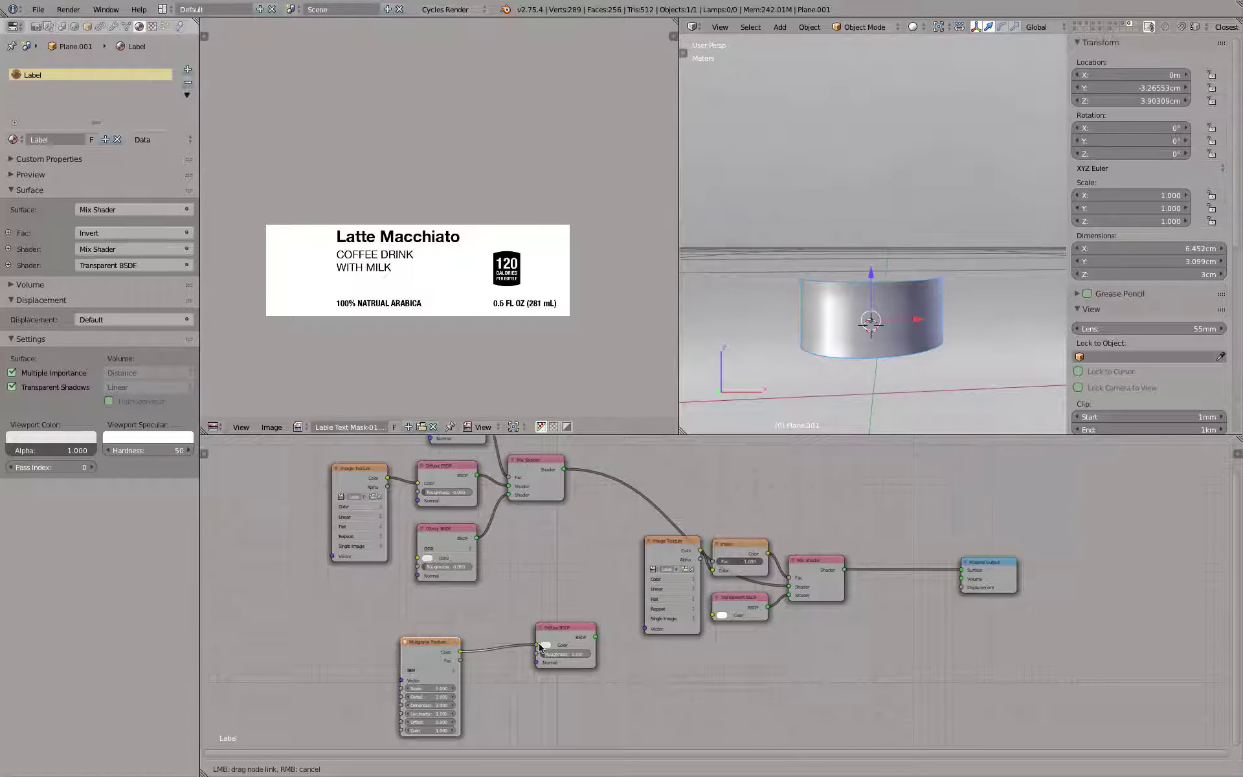
pyautogui.rightClick(987, 576)
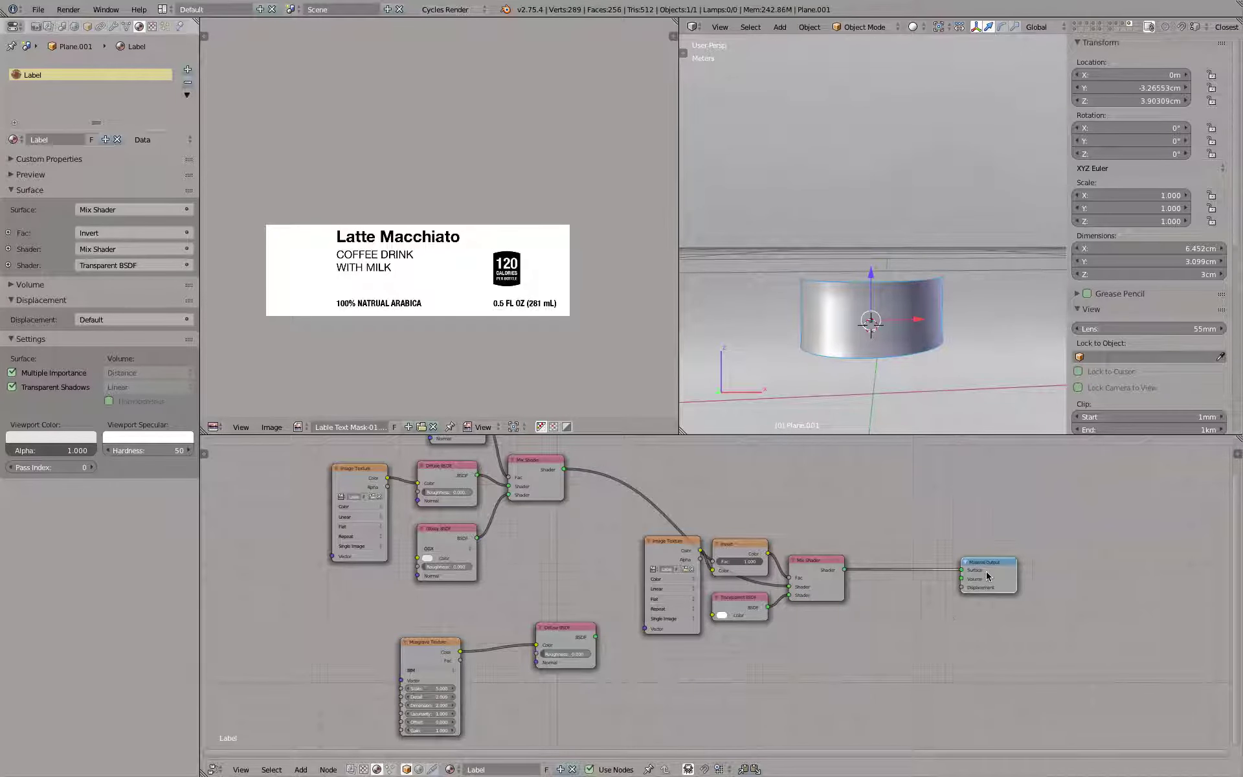
pyautogui.hotkey('shift', 'd')
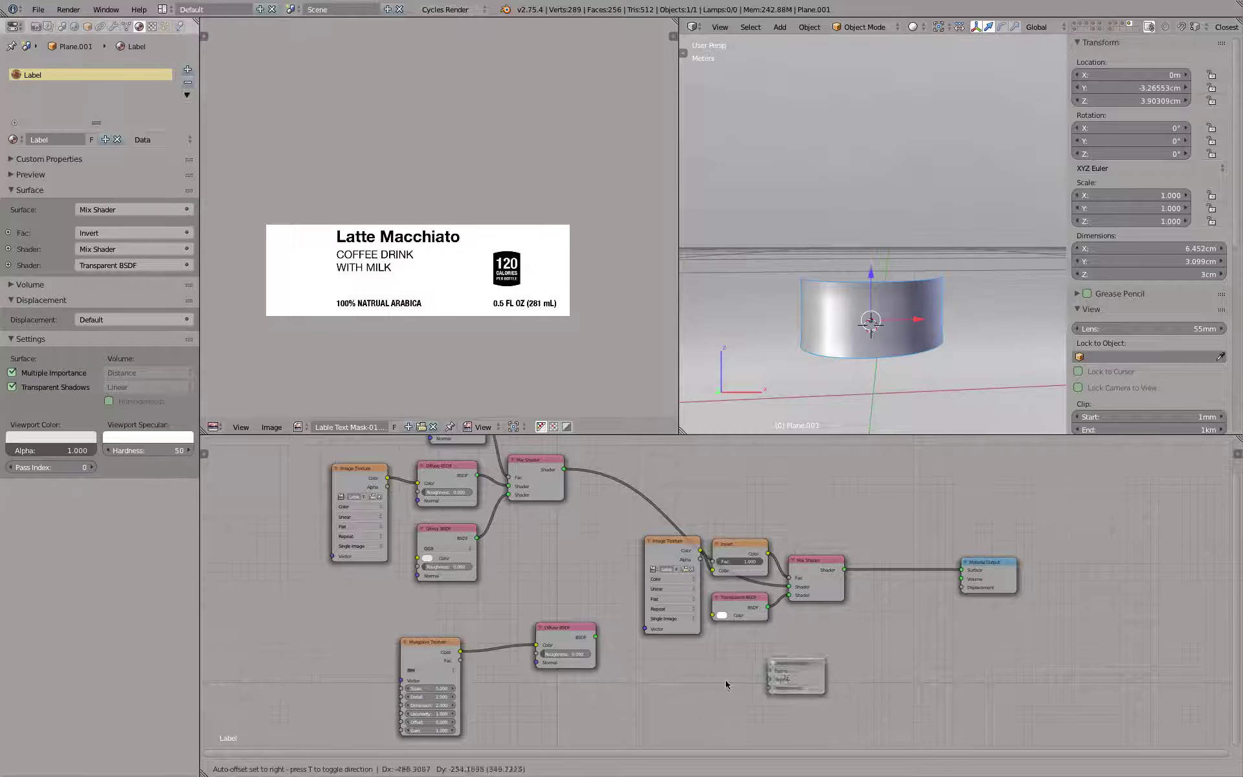
pyautogui.click(684, 687)
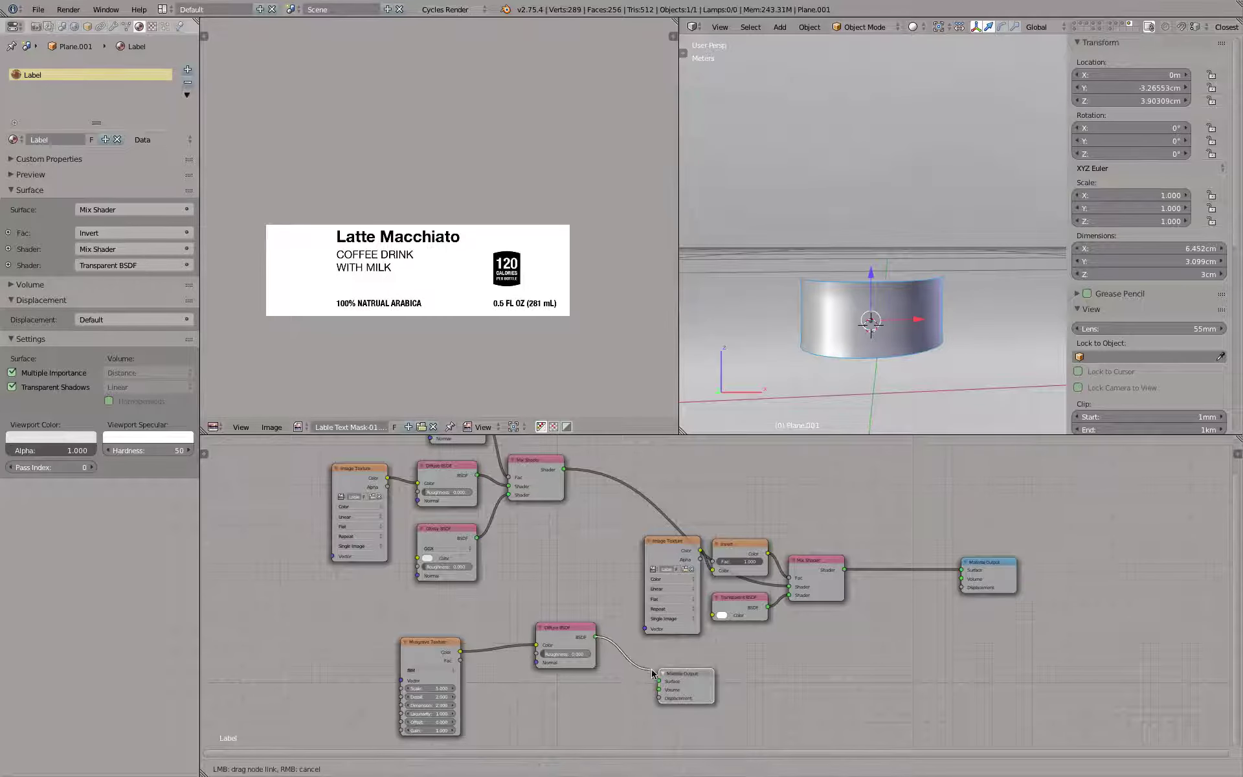
pyautogui.moveTo(596, 639); pyautogui.dragTo(660, 682)
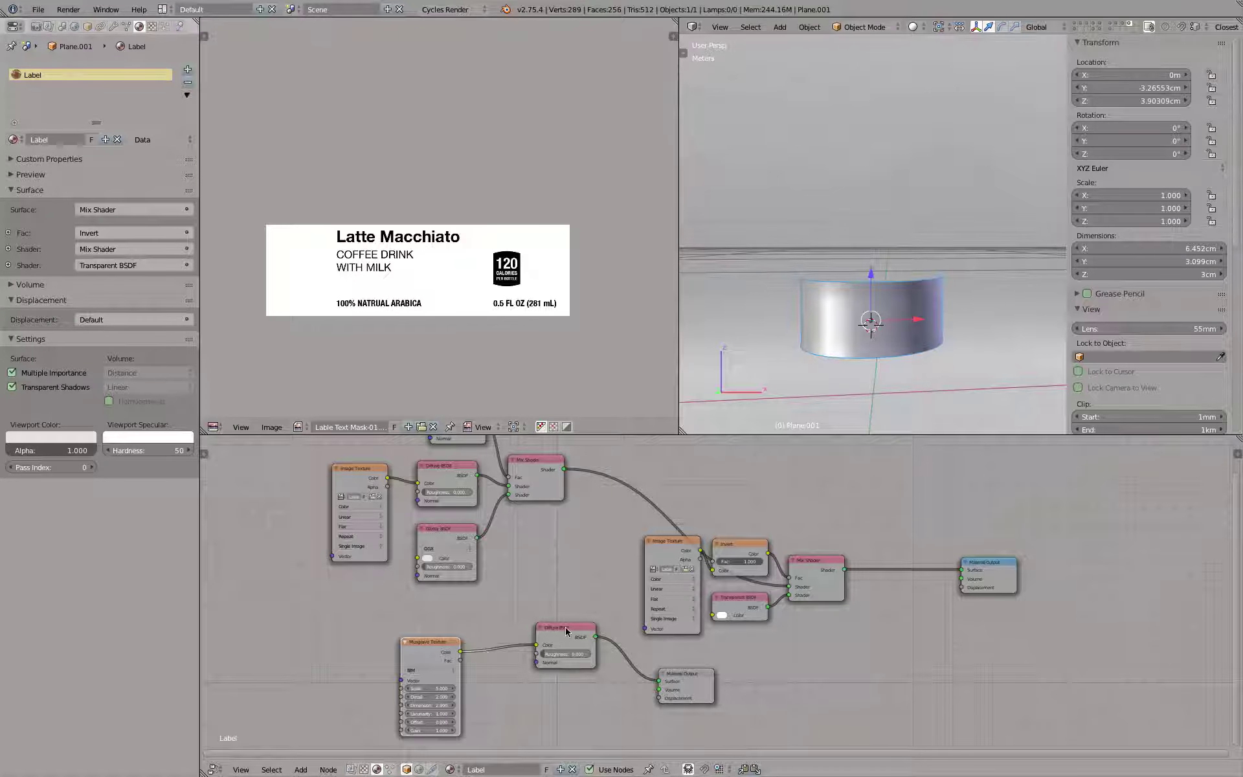
# Move the Musgrave and Diffuse BSDF copies closer together below the graph
pyautogui.moveTo(549, 636); pyautogui.dragTo(563, 673)
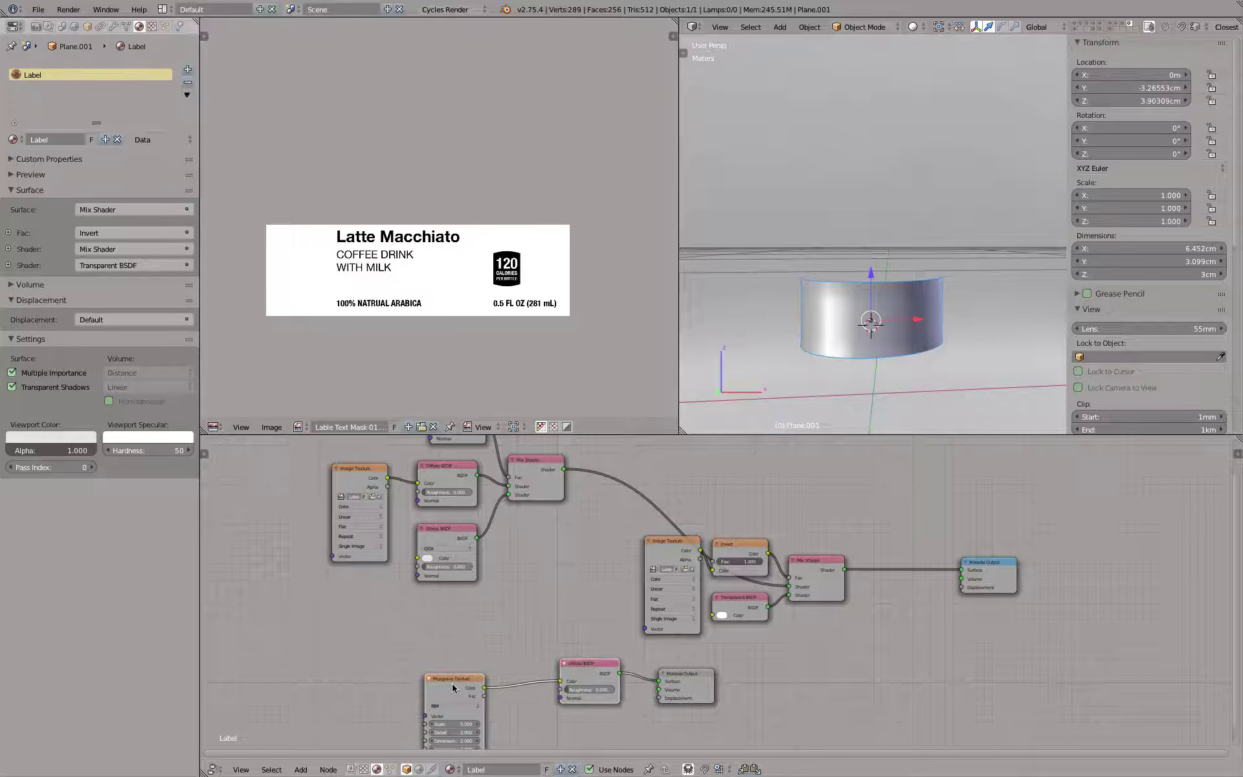
pyautogui.moveTo(453, 688); pyautogui.dragTo(489, 680)
pyautogui.scroll(2, 569, 675)
pyautogui.moveTo(571, 676); pyautogui.dragTo(561, 565, button='middle')
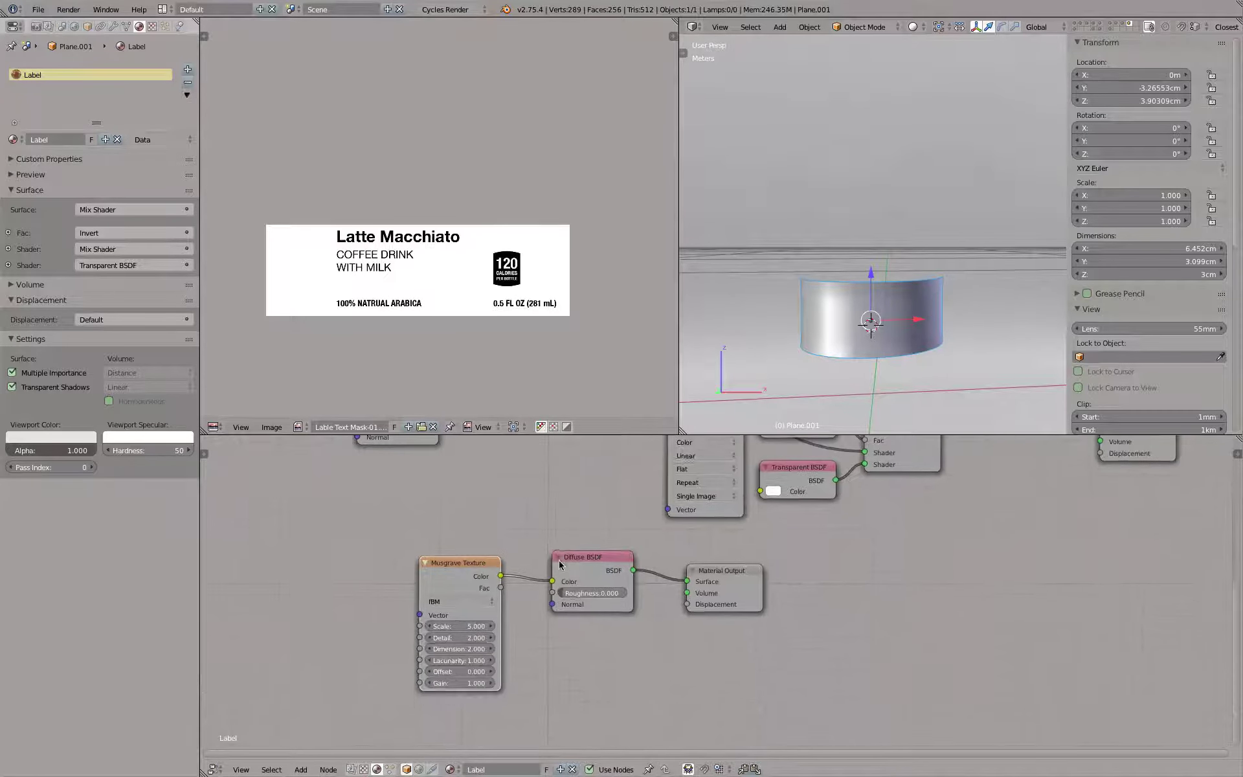
pyautogui.scroll(1, 561, 565)
pyautogui.scroll(-3, 880, 579)
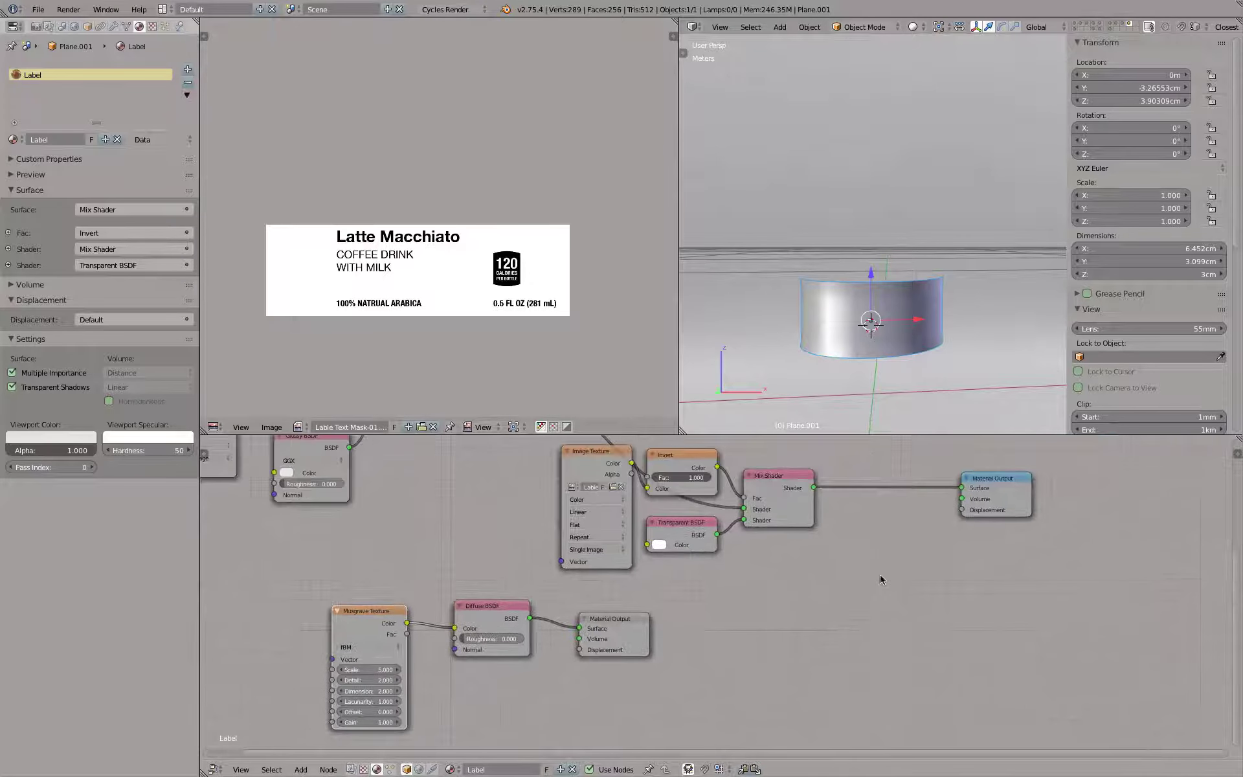
# Make the Musgrave test output active and view it in rendered shading
pyautogui.click(625, 639)
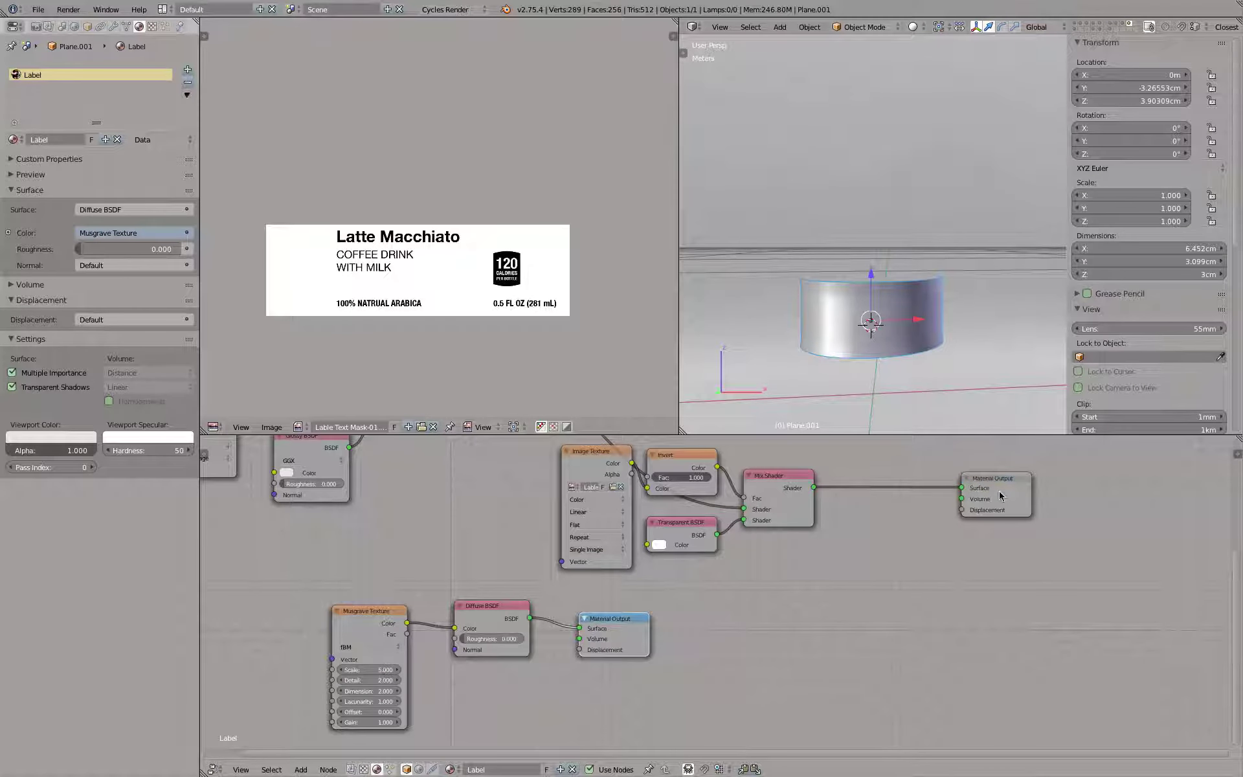
pyautogui.click(1002, 496)
pyautogui.click(632, 629)
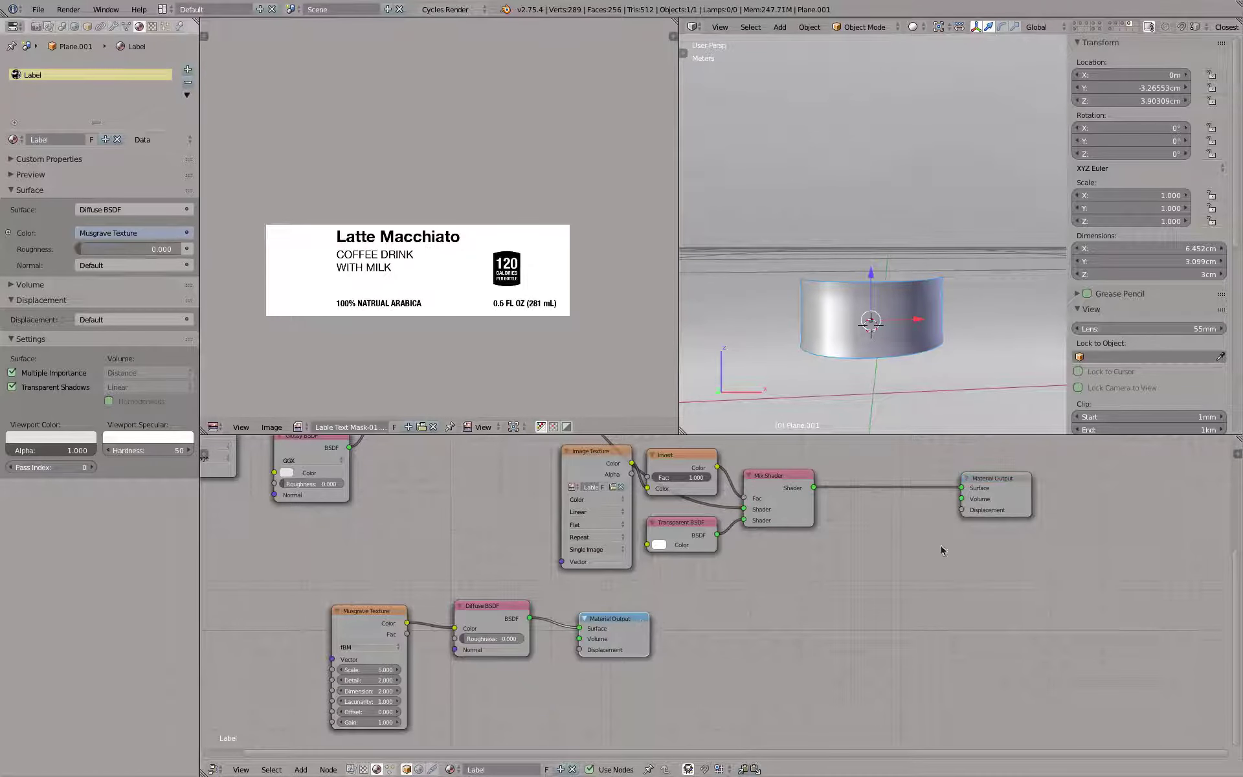
pyautogui.click(1000, 500)
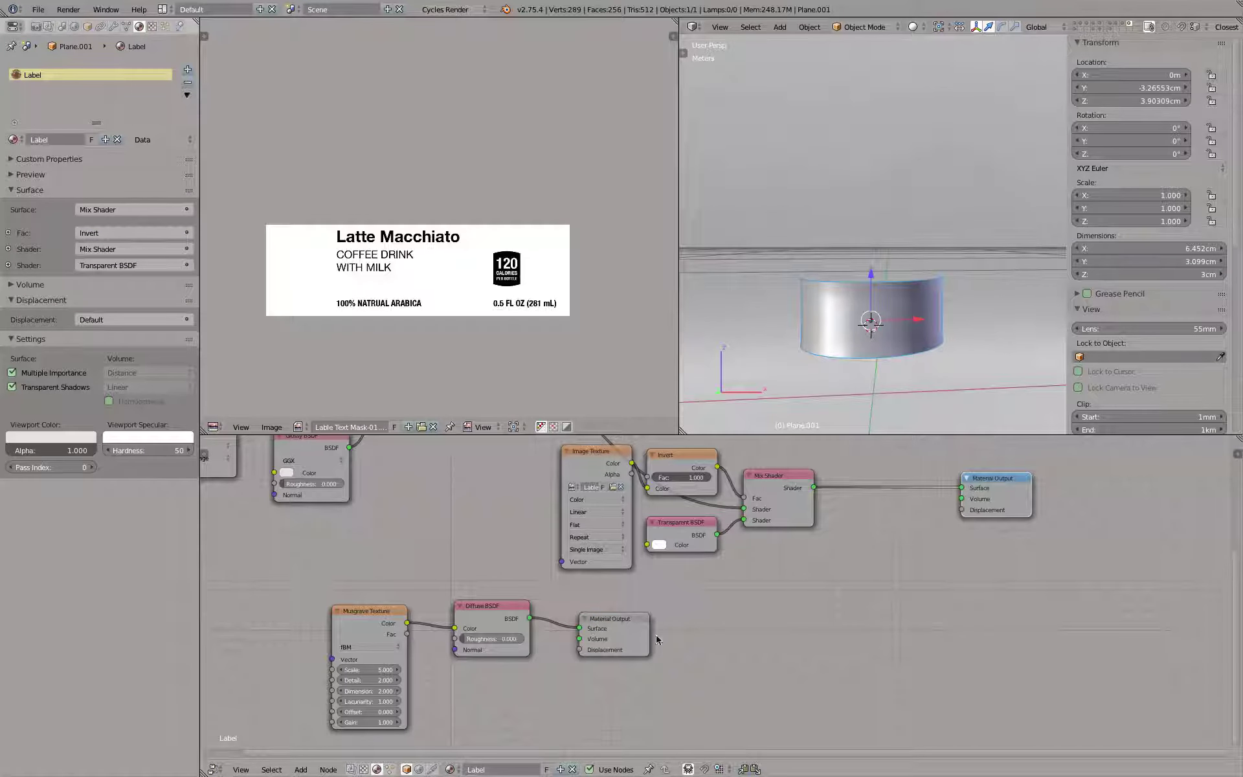
pyautogui.click(626, 650)
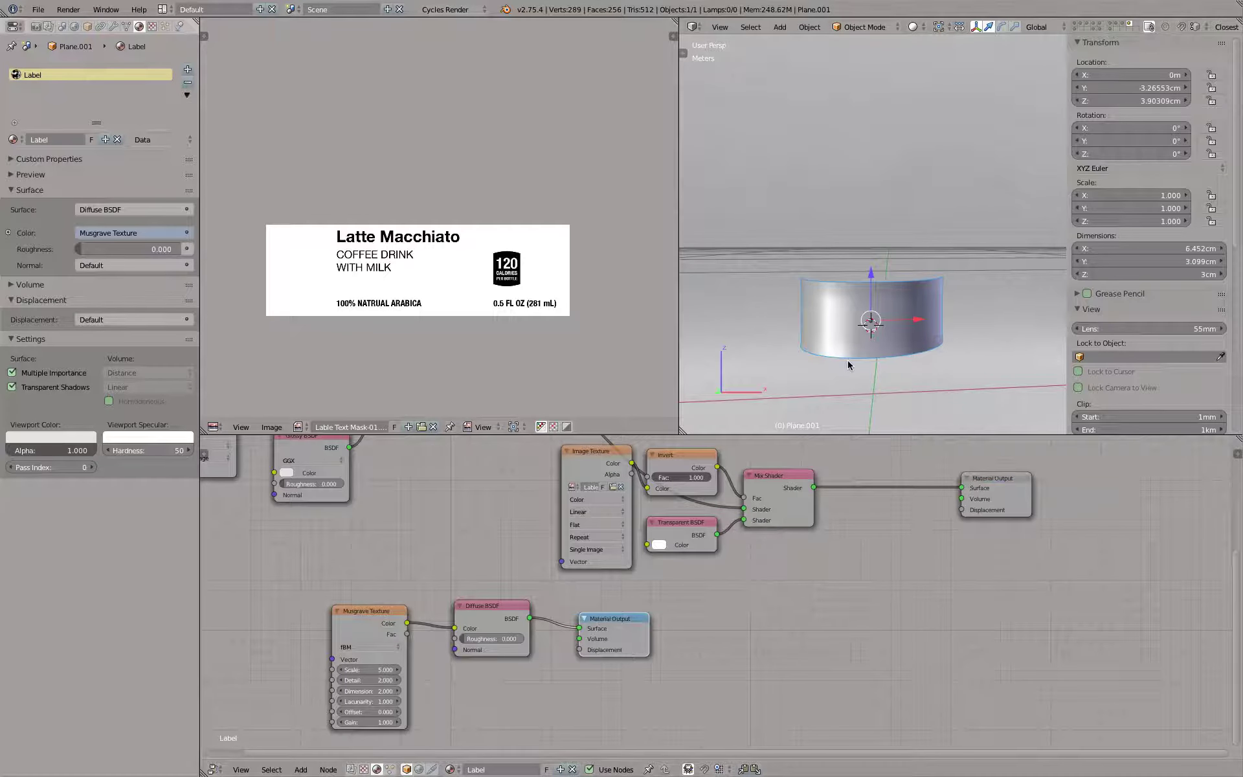
pyautogui.hotkey('shift', 'z')
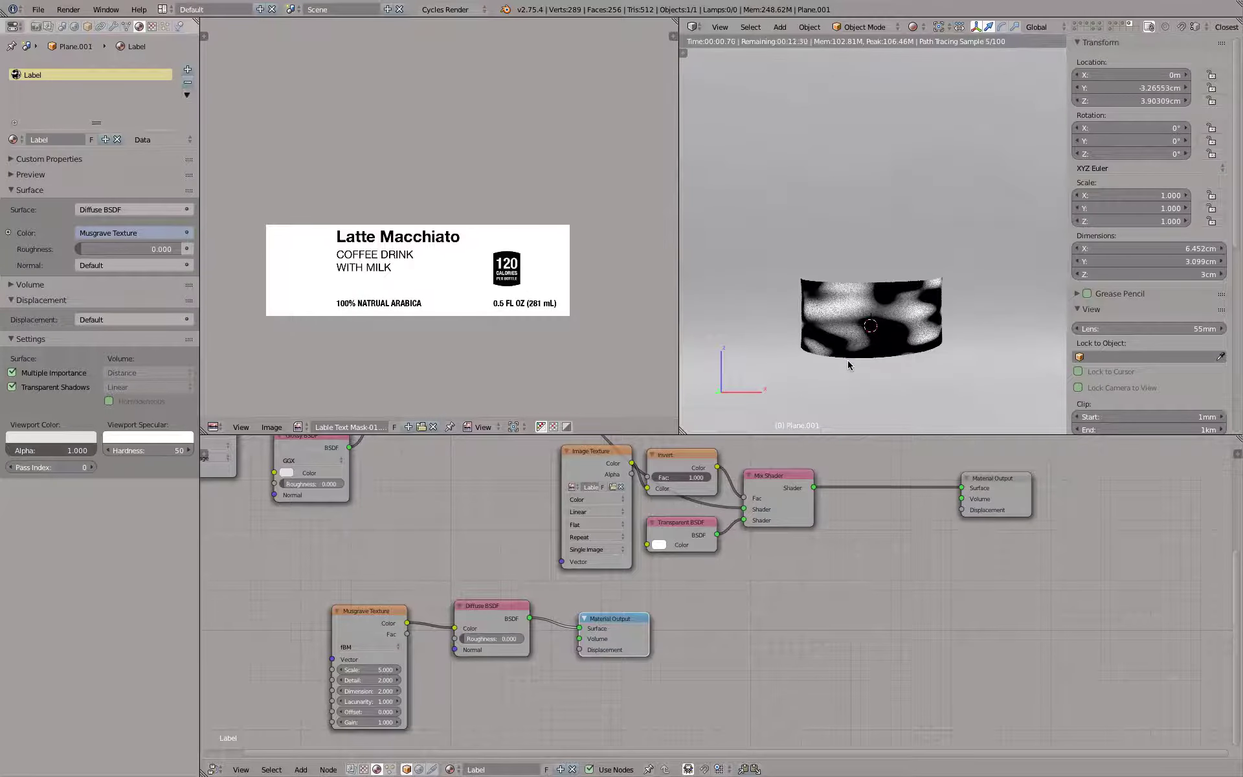
# Compare the label material and Musgrave test renders, ending with the Musgrave output active
pyautogui.click(1016, 497)
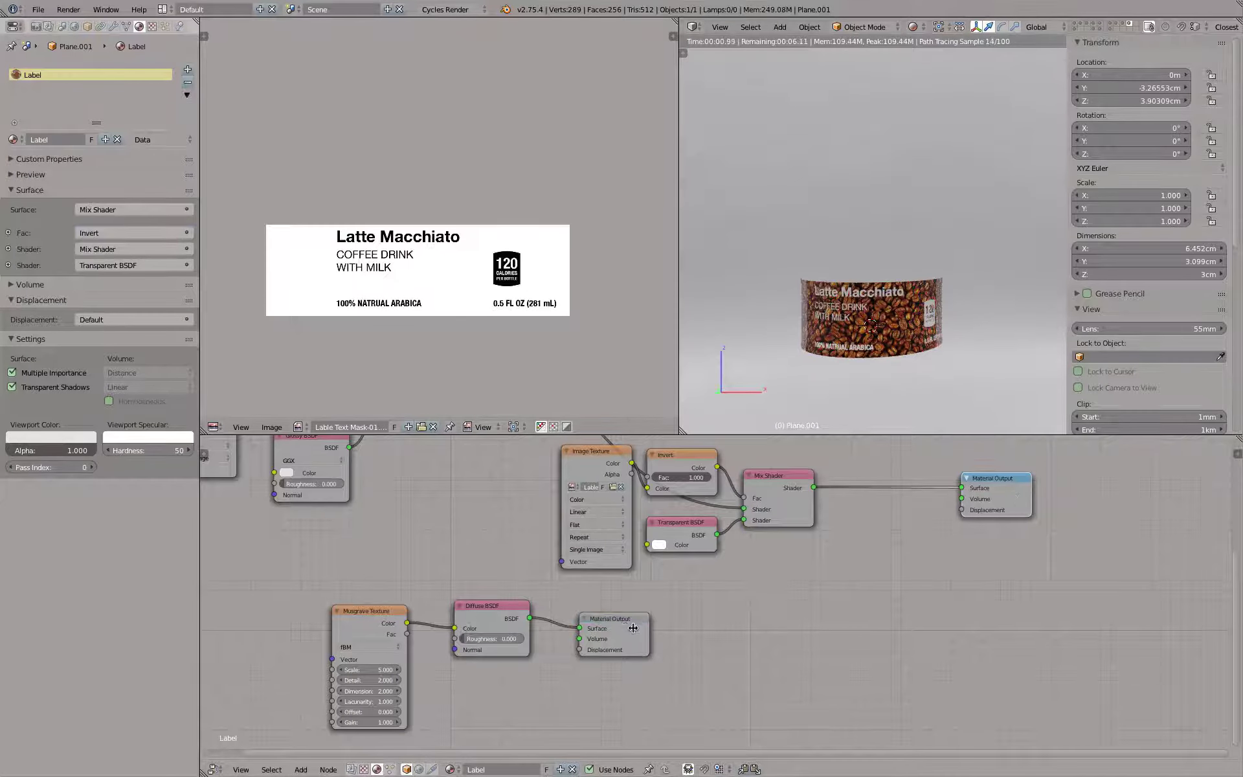
pyautogui.click(641, 625)
pyautogui.click(1014, 499)
pyautogui.click(630, 637)
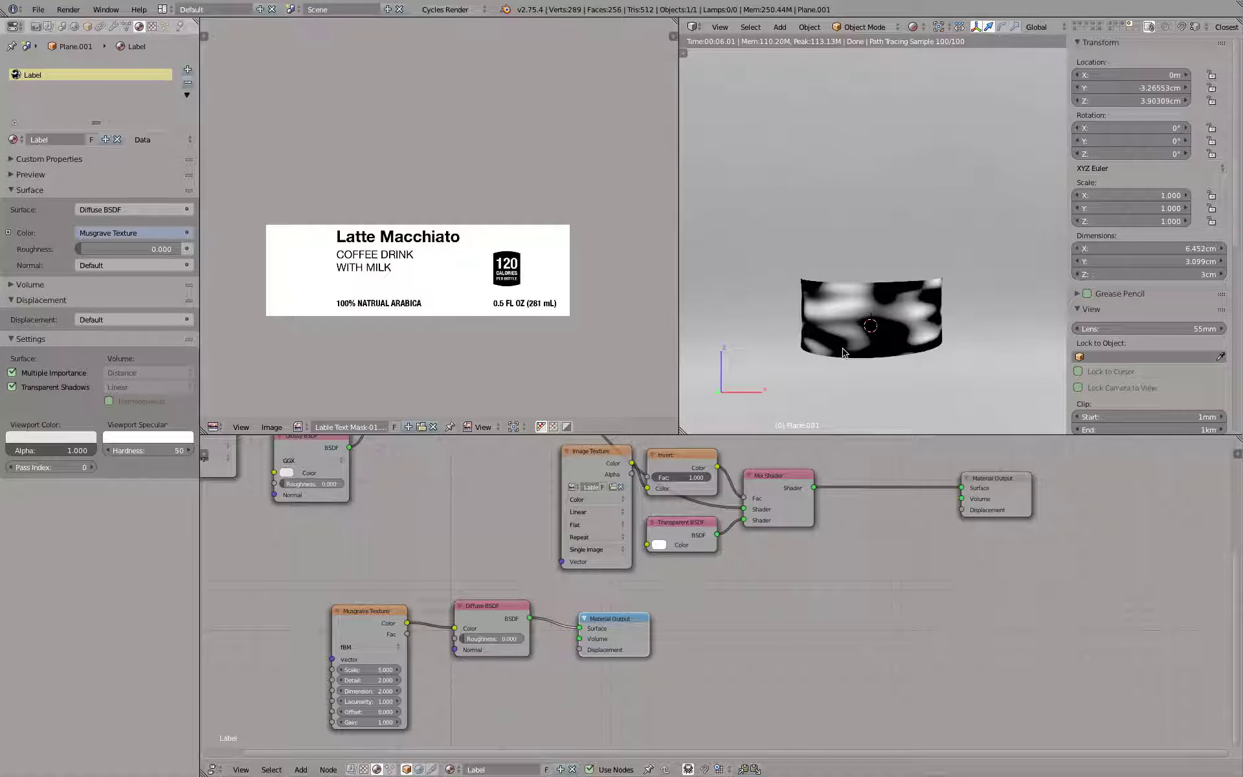
# Try Musgrave Scale values of 100, 50 and 10
pyautogui.click(381, 669)
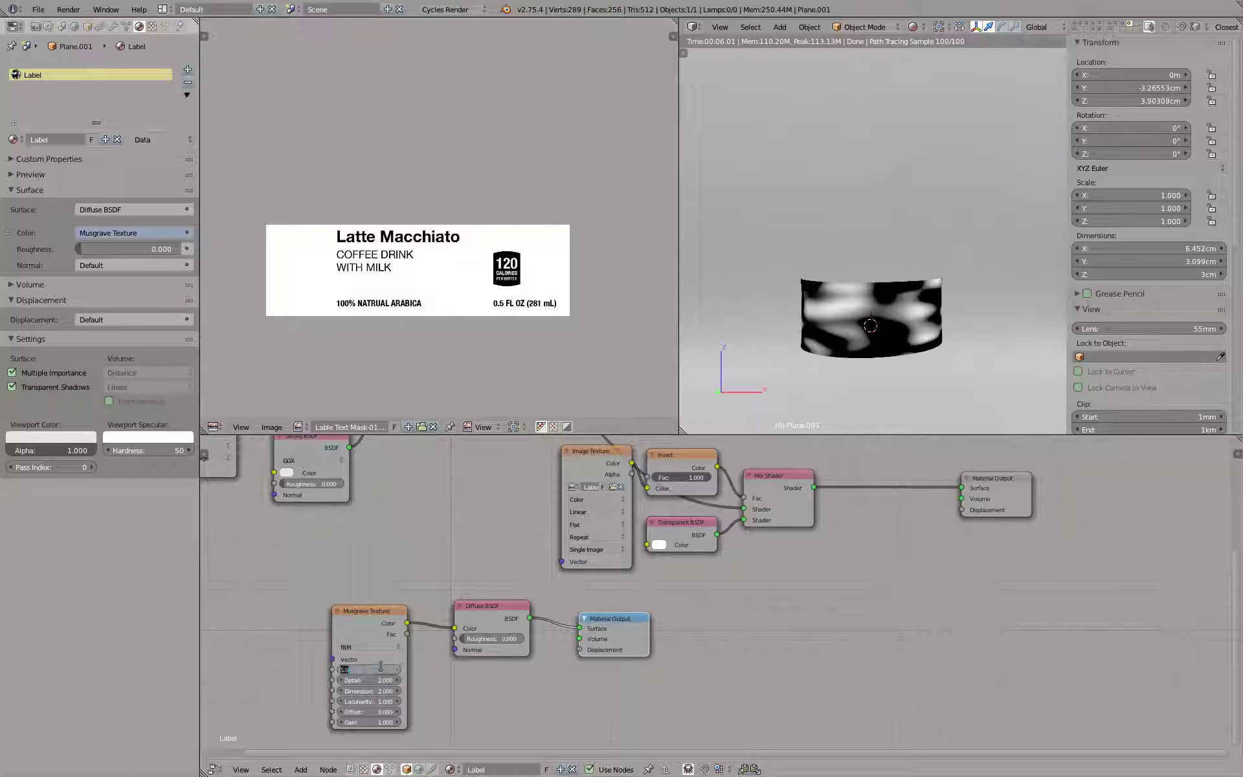
pyautogui.write('100')
pyautogui.press('Return')
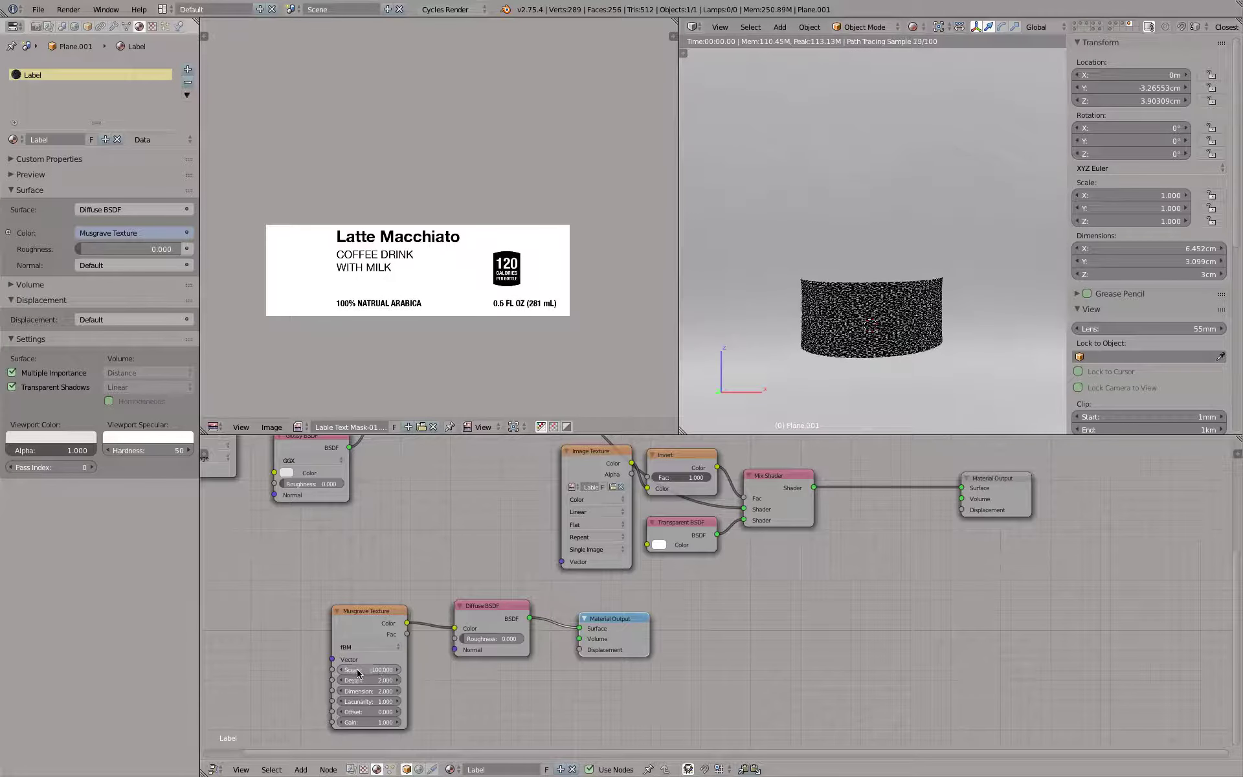
pyautogui.click(359, 669)
pyautogui.write('50')
pyautogui.press('Return')
pyautogui.click(360, 669)
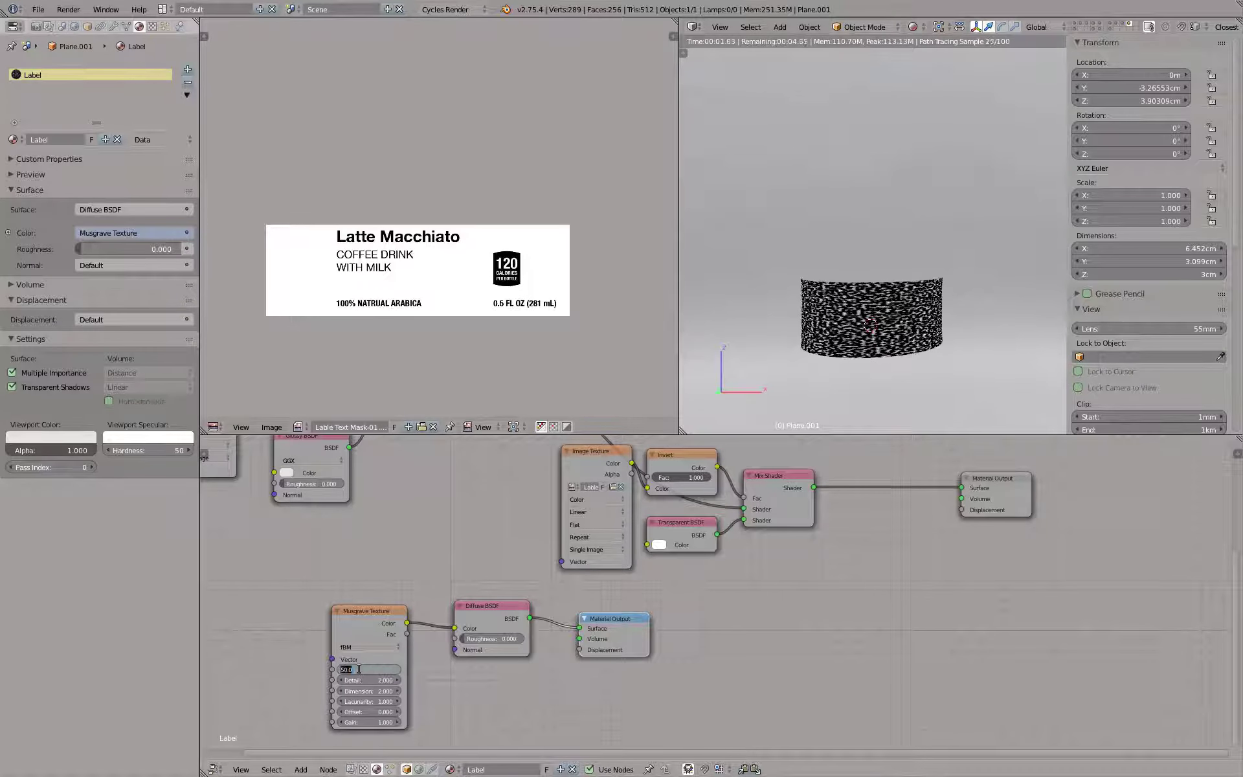
pyautogui.write('10')
pyautogui.press('Return')
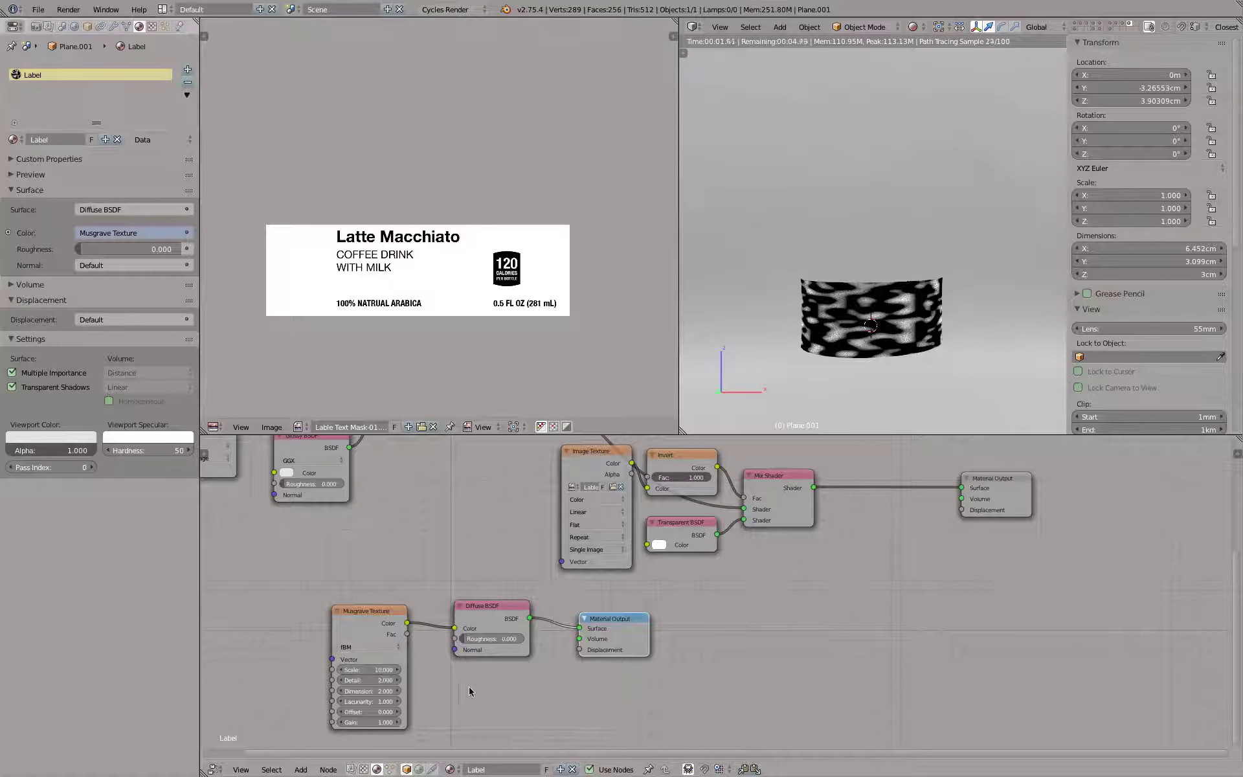
pyautogui.keyDown('ctrl'); pyautogui.scroll(5, 469, 686); pyautogui.keyUp('ctrl')
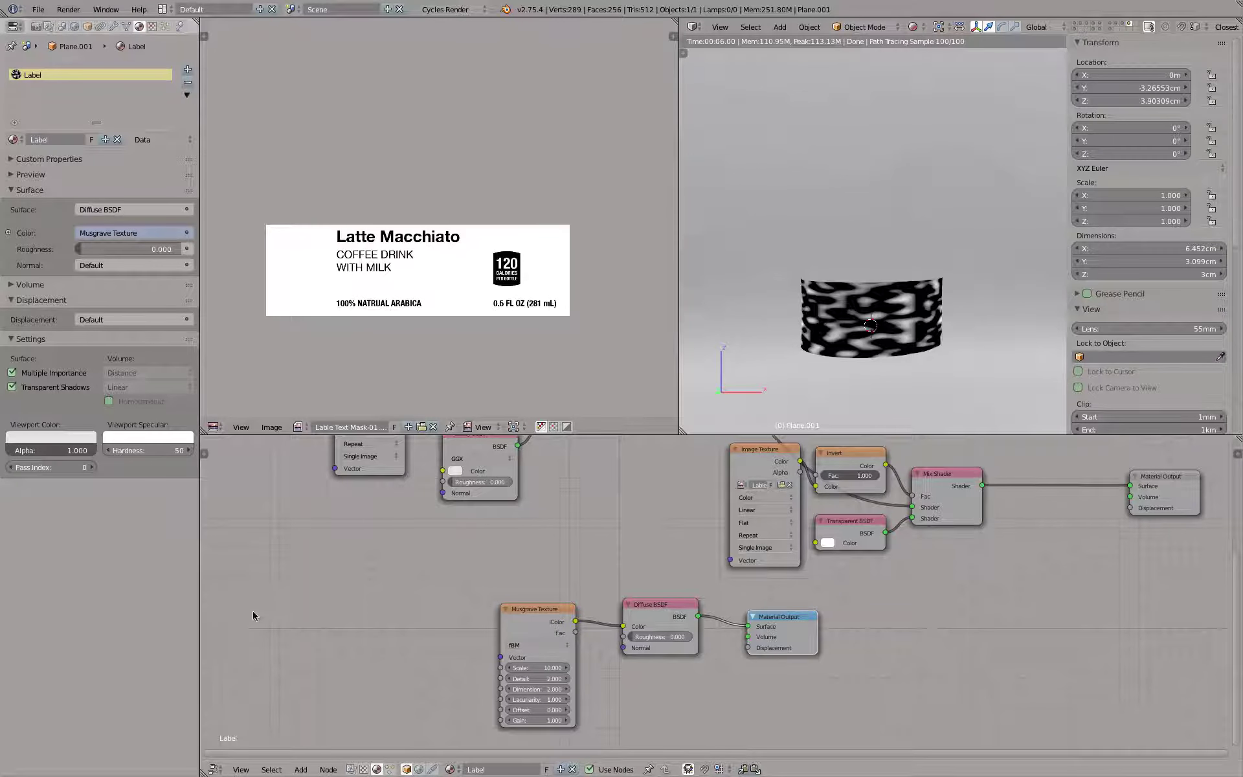
# Add a Texture Coordinate node and link its UV to the Musgrave Vector input
pyautogui.hotkey('shift', 'a')
pyautogui.moveTo(235, 574)
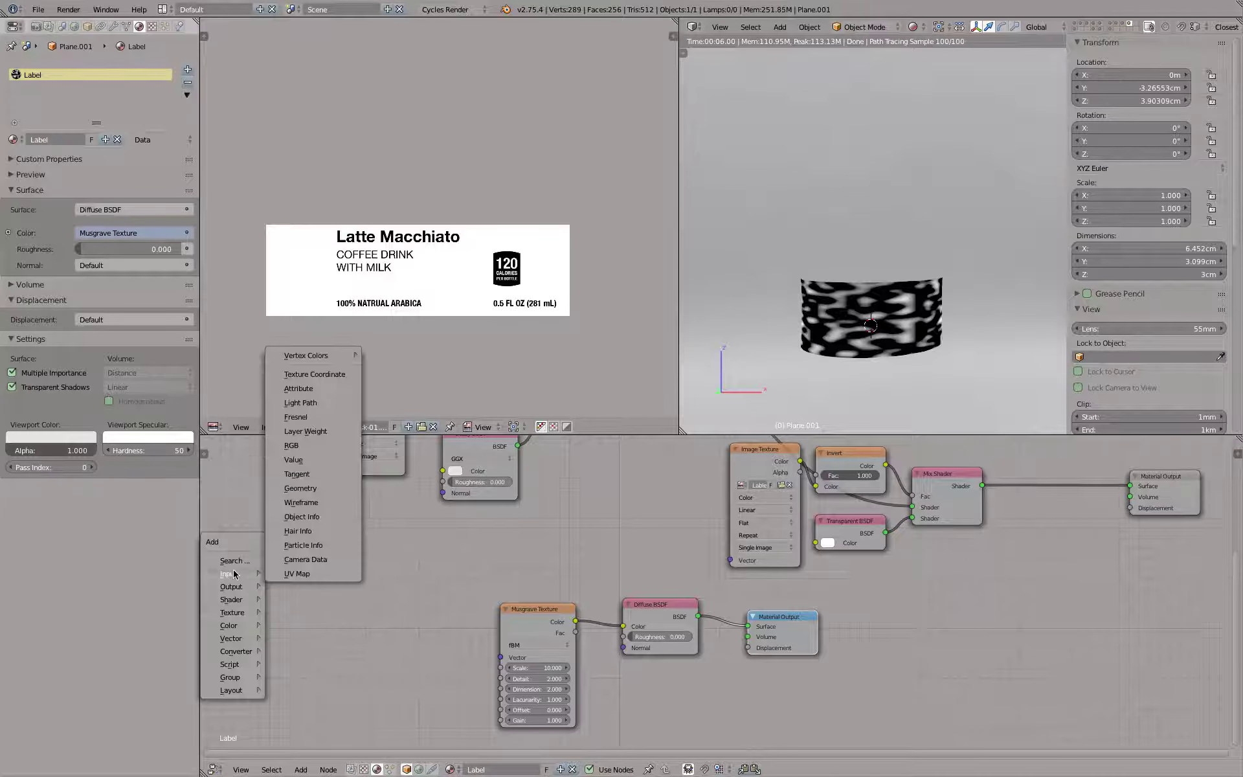
pyautogui.click(319, 381)
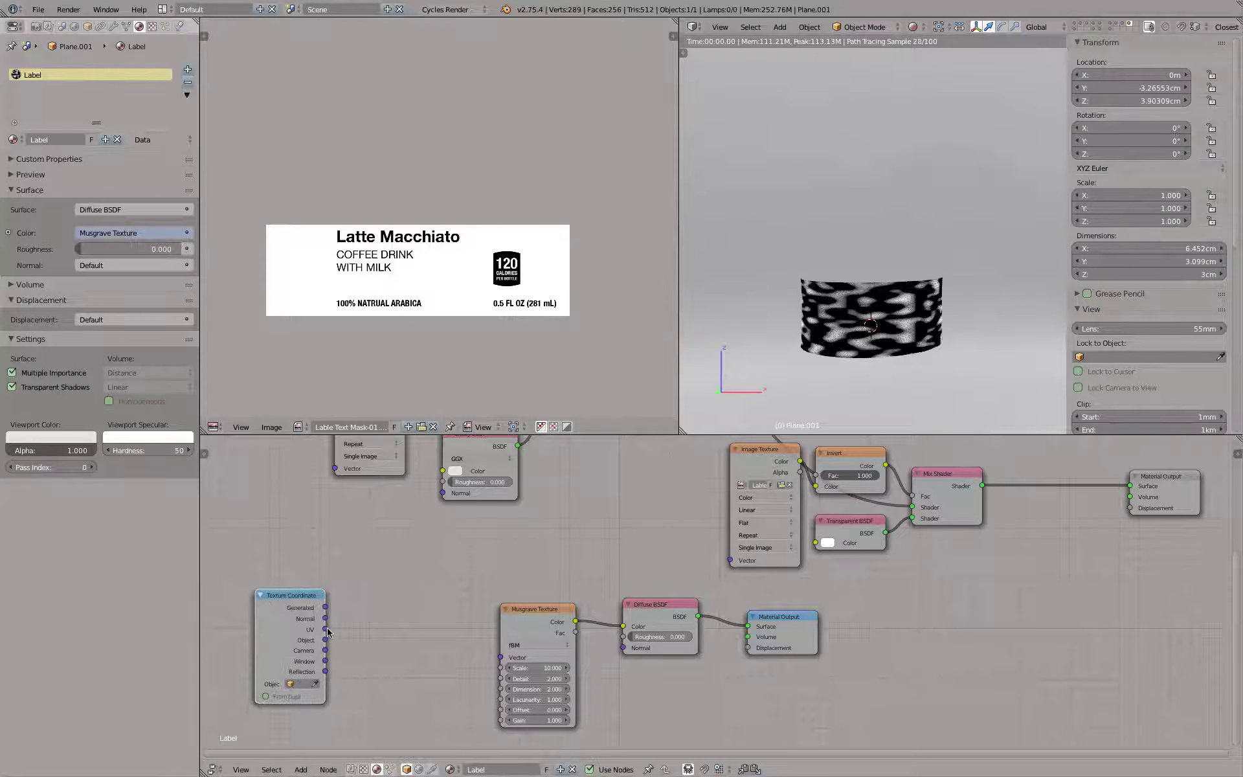
pyautogui.moveTo(325, 629); pyautogui.dragTo(501, 657)
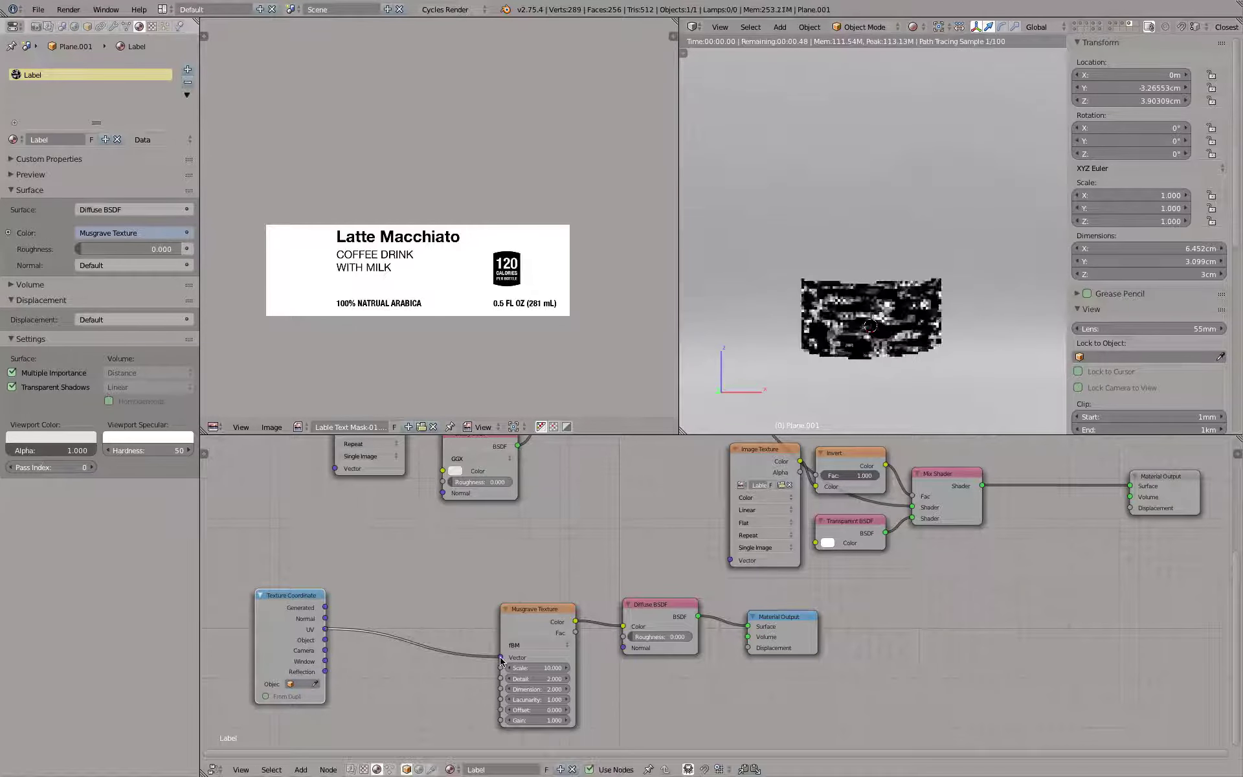
# Set the Musgrave Scale to 20
pyautogui.click(544, 668)
pyautogui.write('20')
pyautogui.press('Return')
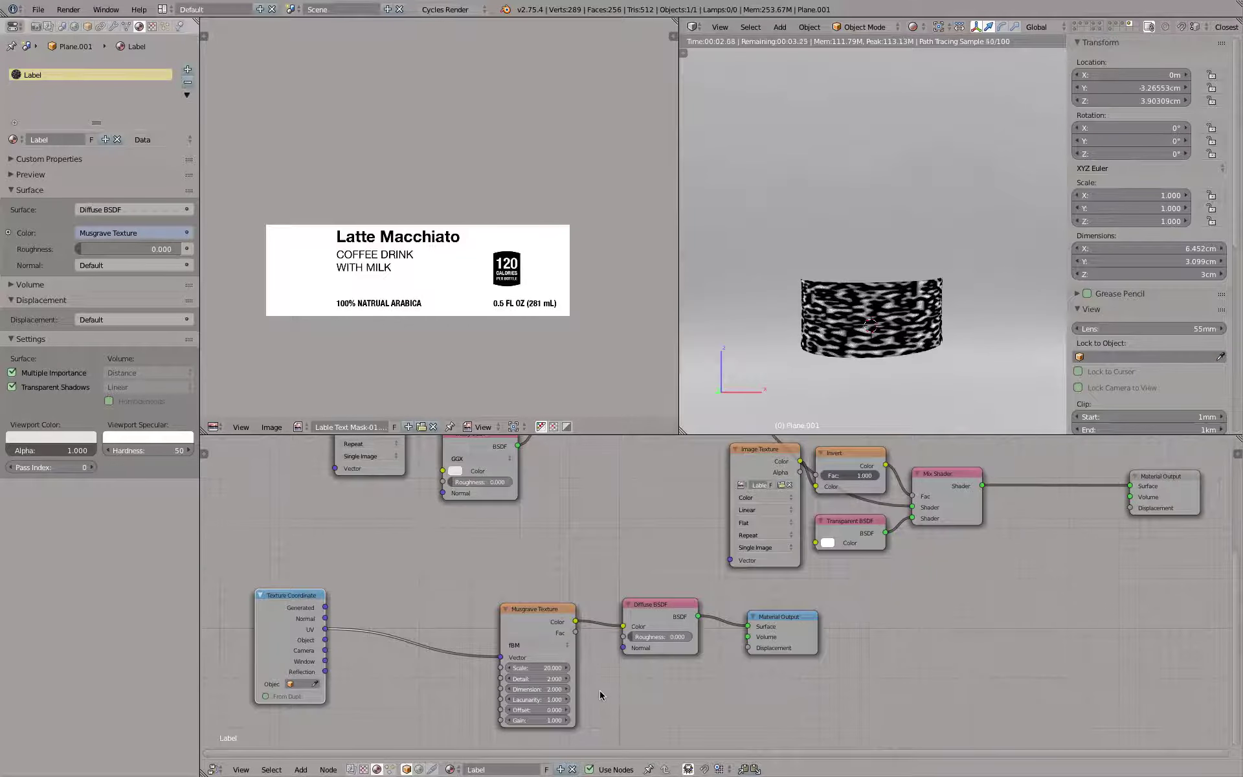
pyautogui.scroll(2, 600, 691)
# Try Multifractal, Hybrid Multifractal and Hetero Terrain types, settling on Hybrid Multifractal
pyautogui.click(534, 620)
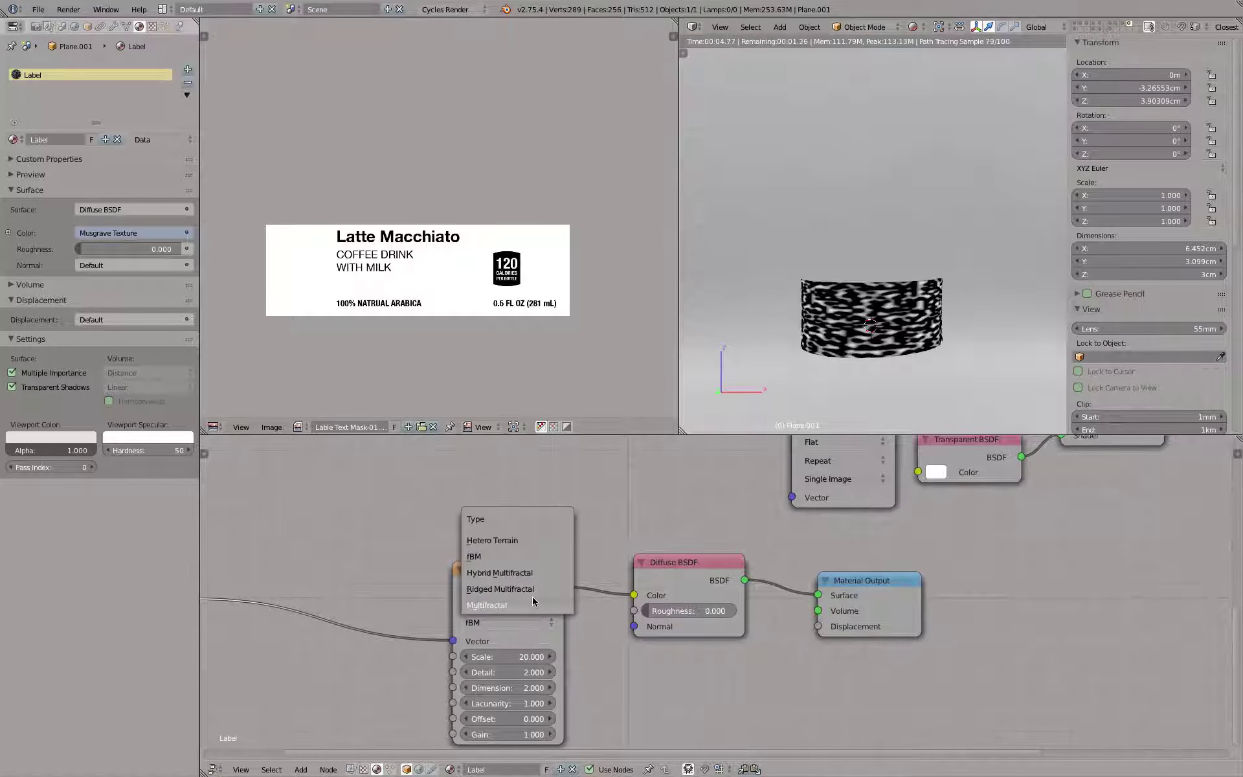
pyautogui.click(534, 604)
pyautogui.click(525, 621)
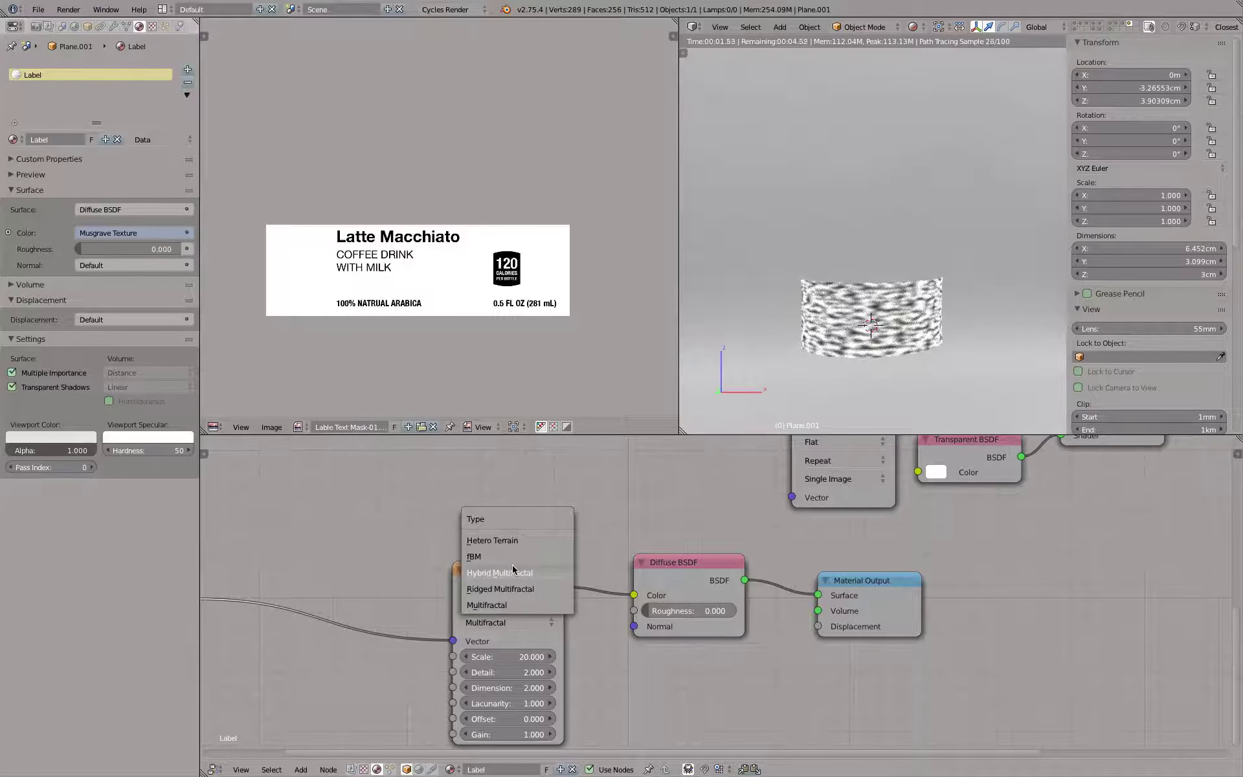
pyautogui.click(513, 572)
pyautogui.click(513, 620)
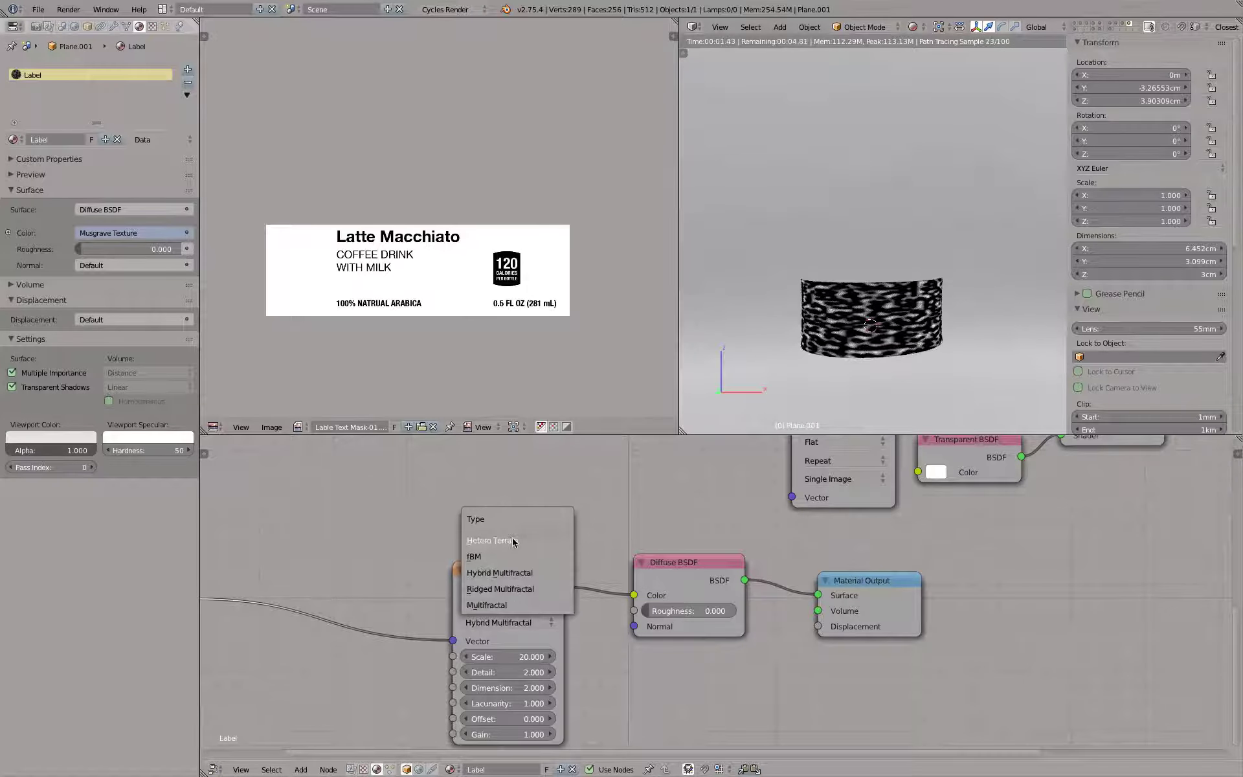
pyautogui.click(513, 541)
pyautogui.click(515, 622)
pyautogui.click(512, 573)
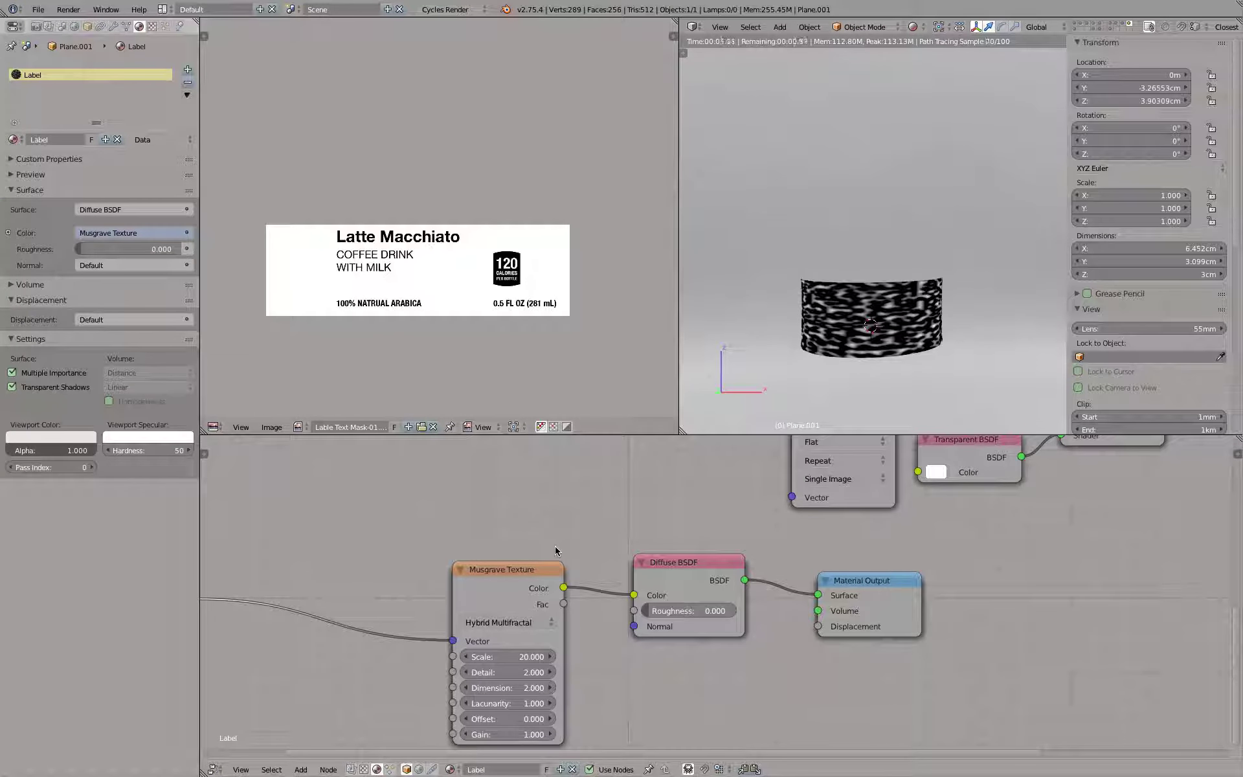
# Add a Noise Texture feeding the Diffuse colour, with UV coordinates into its Vector
pyautogui.scroll(-3, 783, 549)
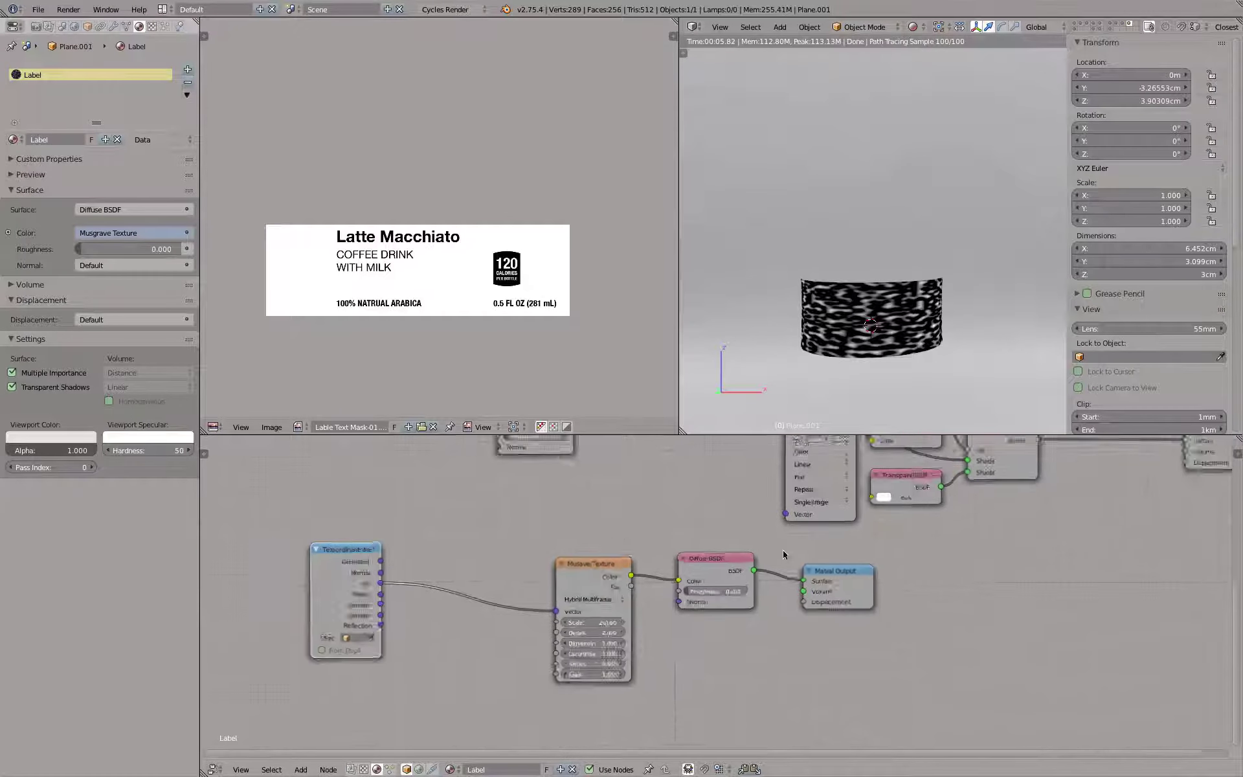
pyautogui.hotkey('shift', 'a')
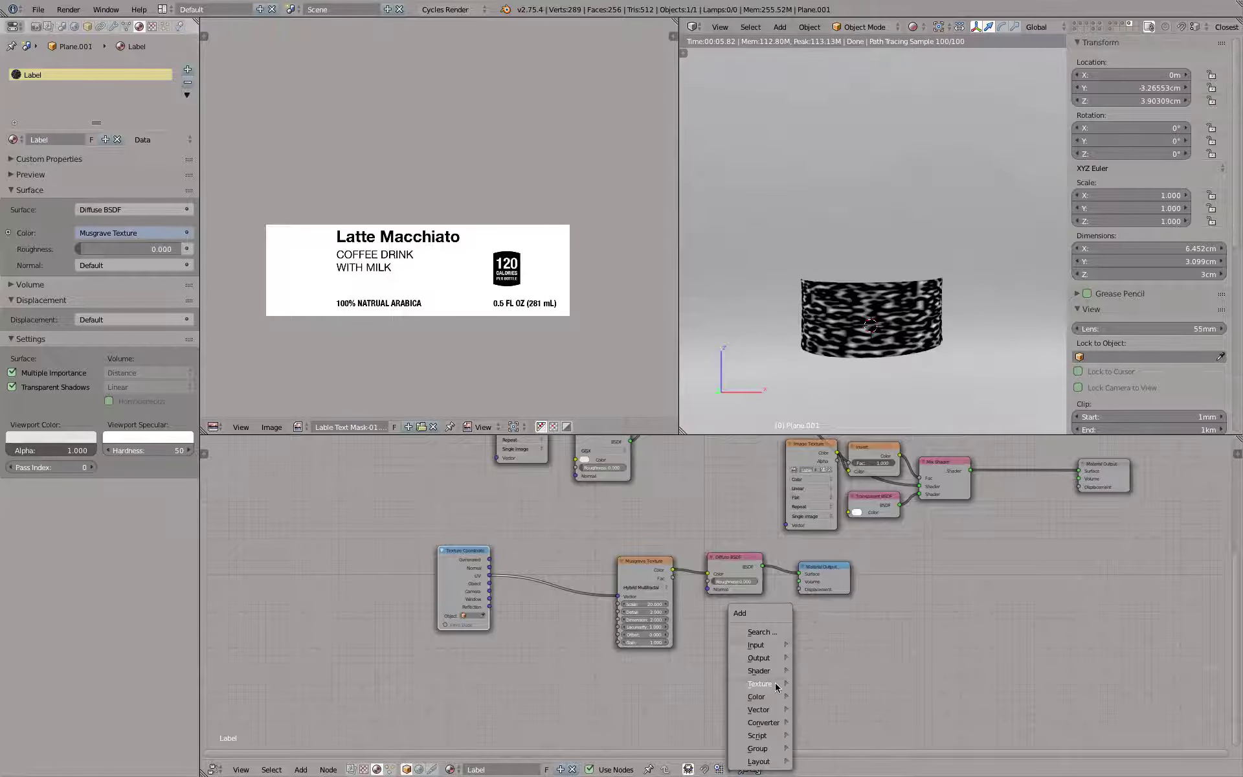
pyautogui.moveTo(777, 686)
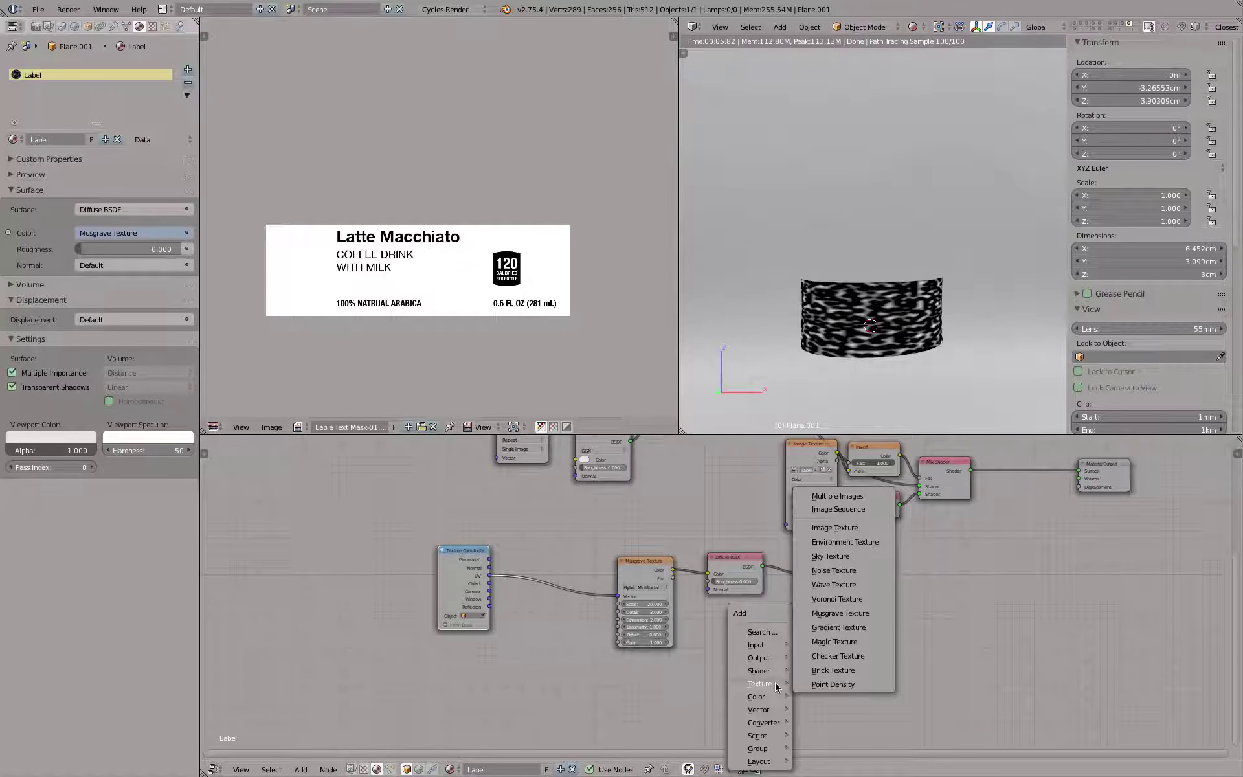
pyautogui.click(834, 570)
pyautogui.click(602, 689)
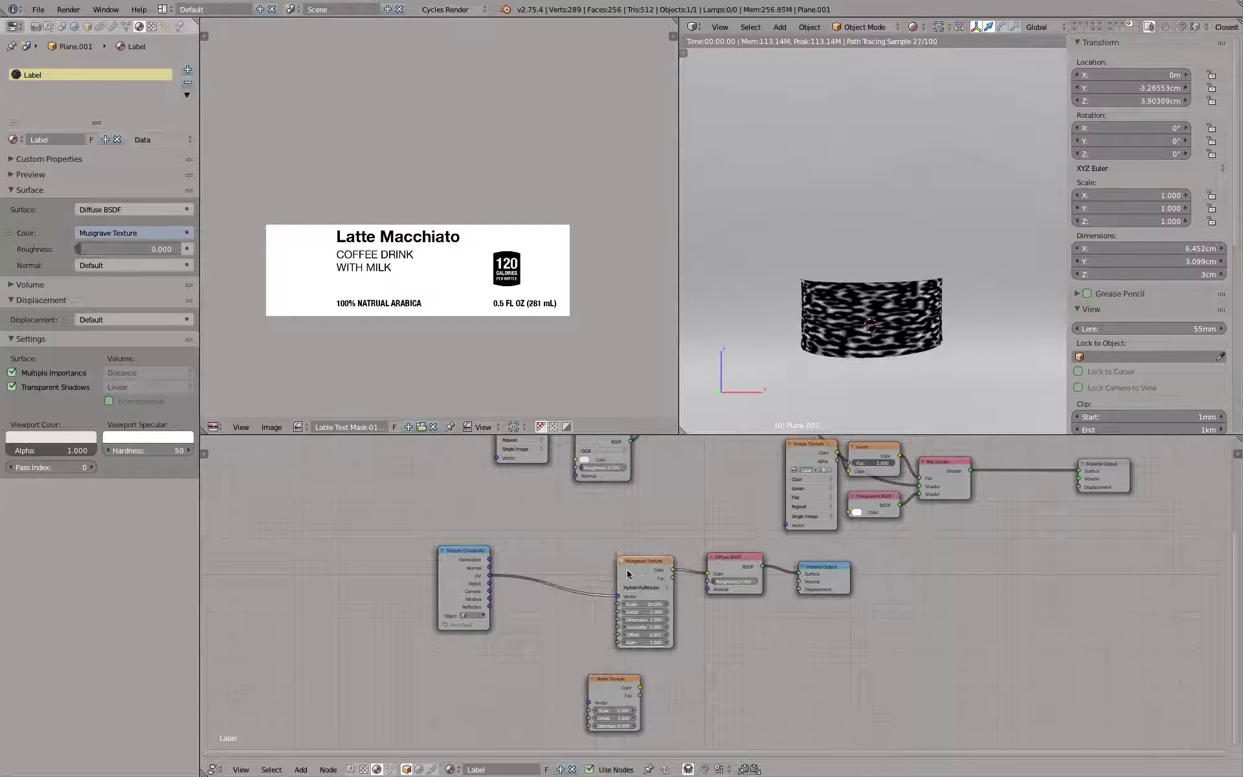
pyautogui.moveTo(637, 588); pyautogui.dragTo(579, 579)
pyautogui.moveTo(640, 688); pyautogui.dragTo(708, 573)
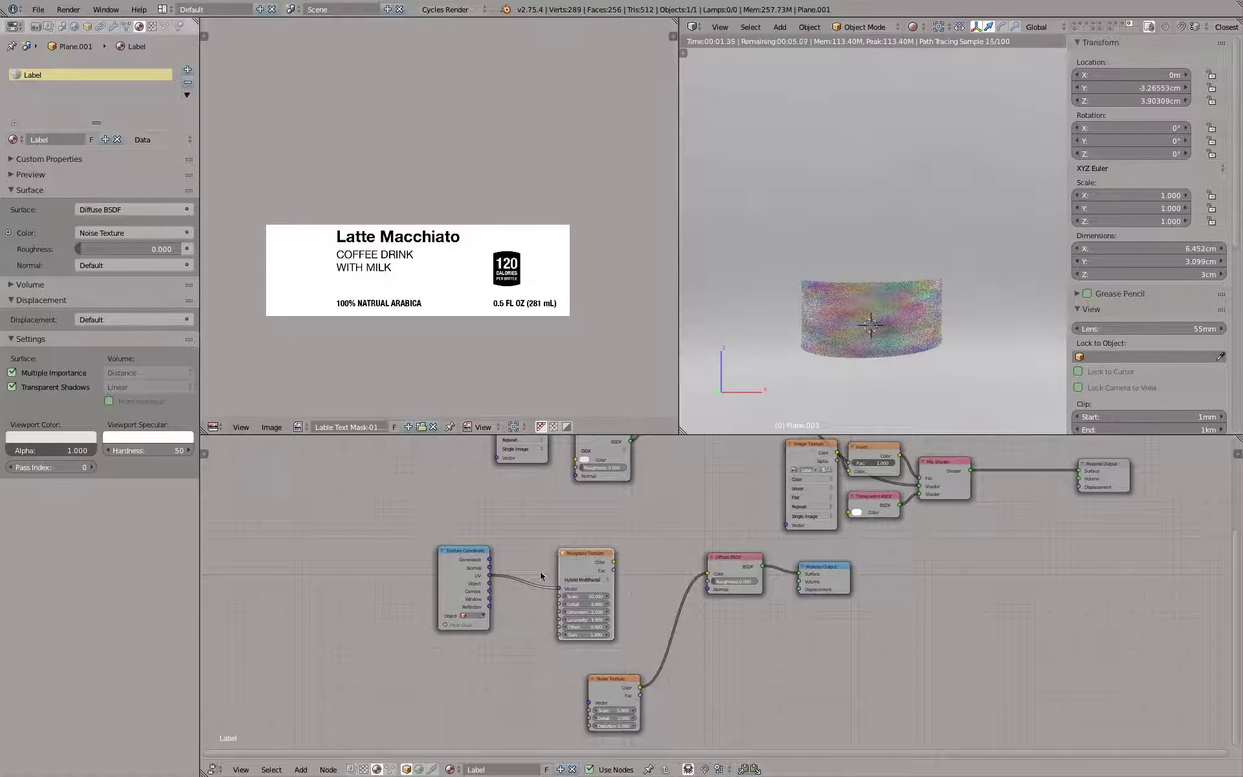
pyautogui.moveTo(490, 575); pyautogui.dragTo(588, 702)
# Set the Noise Texture Scale to 20 and select the Musgrave node
pyautogui.scroll(2, 661, 711)
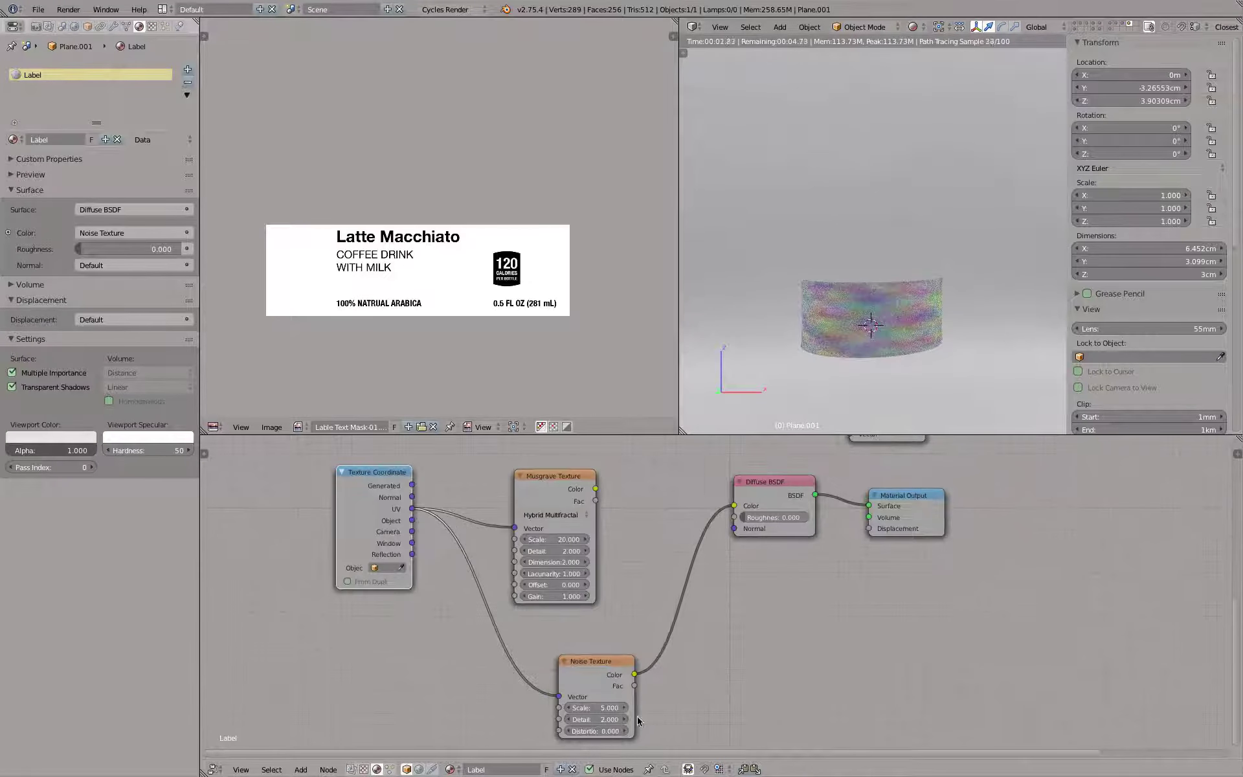
pyautogui.click(596, 707)
pyautogui.write('20')
pyautogui.press('Return')
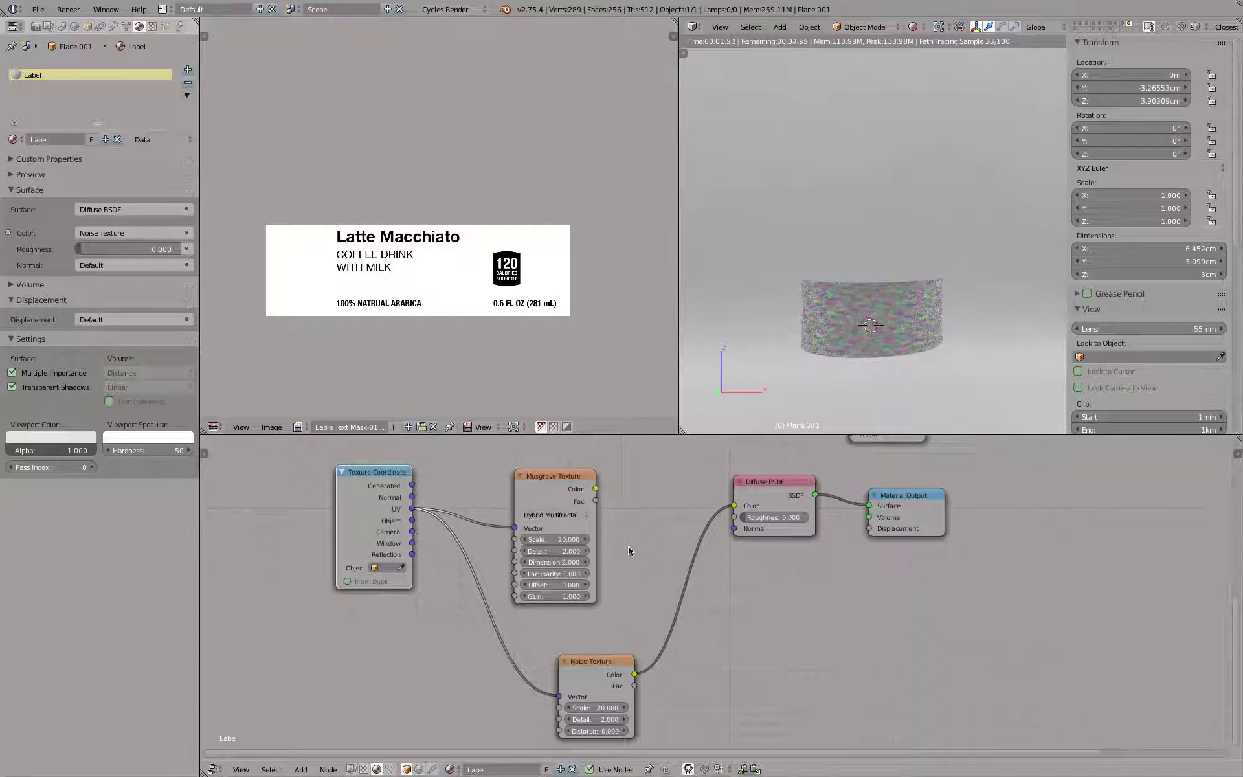
pyautogui.click(557, 478)
# Delete the Musgrave node and raise the Noise Texture detail to about 16
pyautogui.press('x')
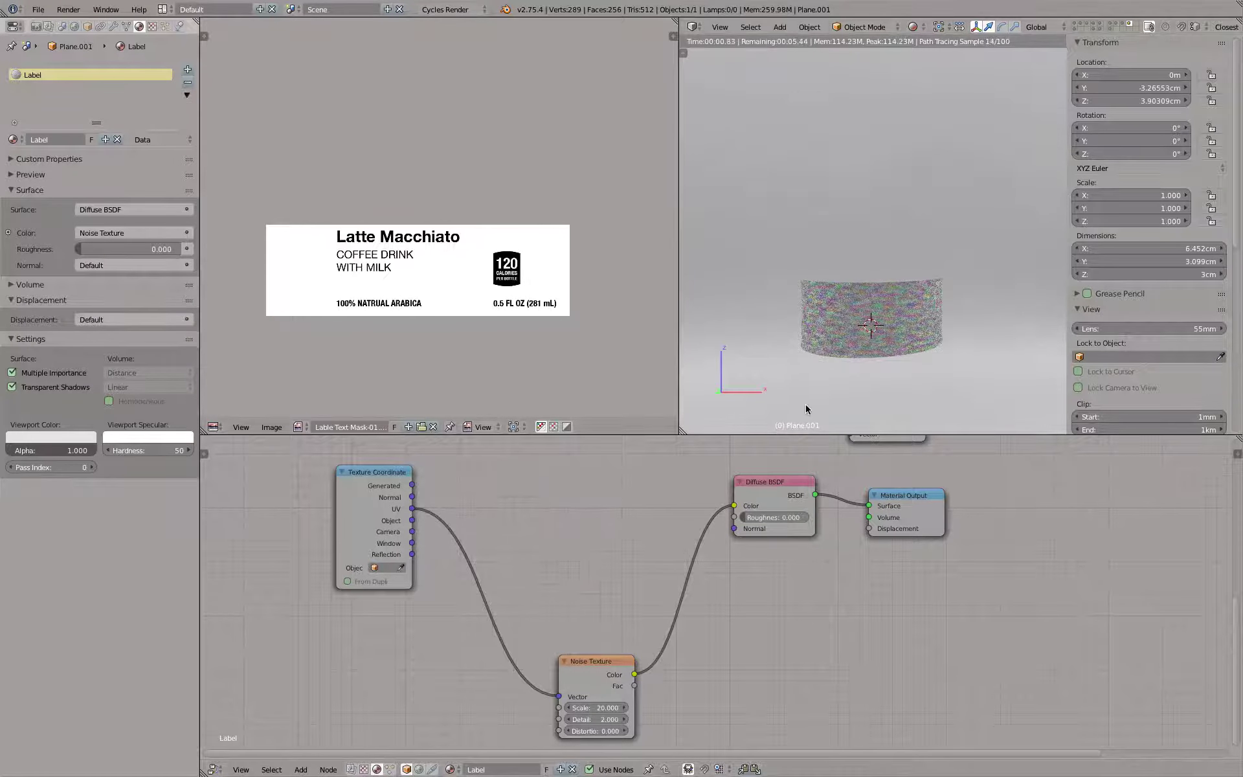
pyautogui.scroll(4, 890, 333)
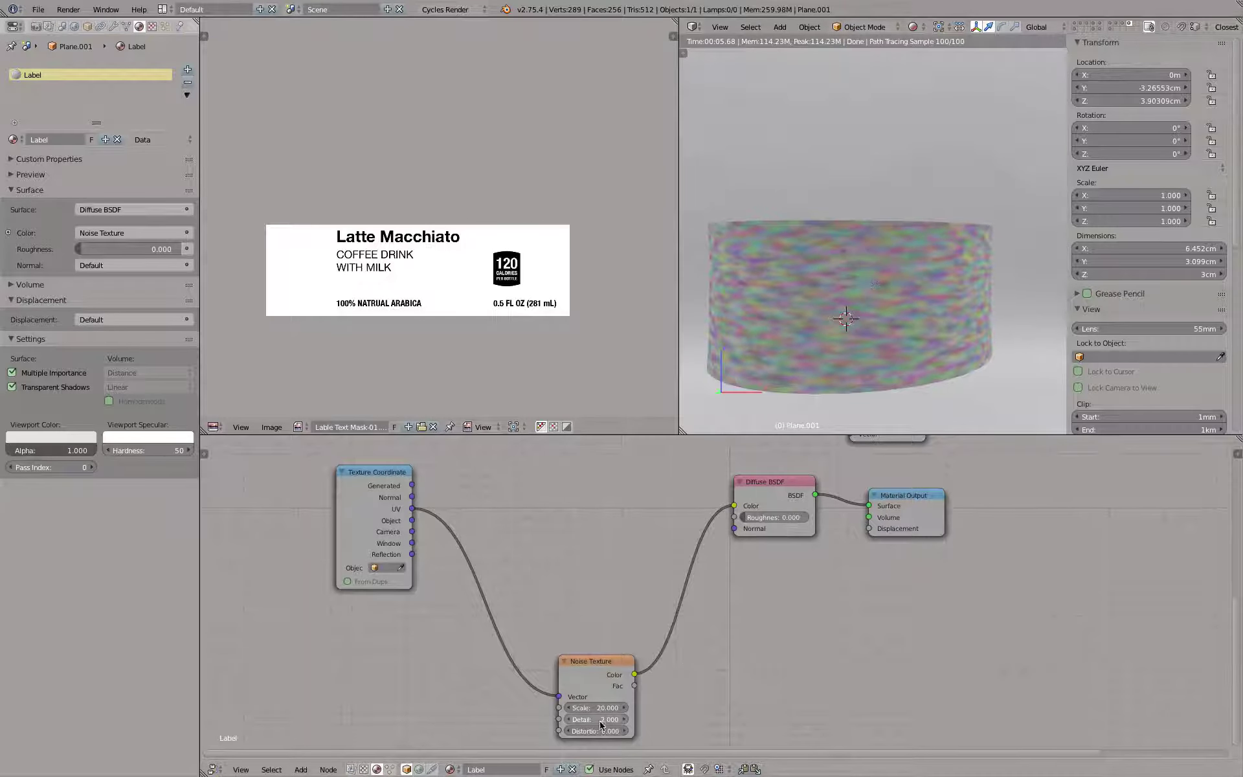
pyautogui.moveTo(596, 720); pyautogui.dragTo(676, 720)
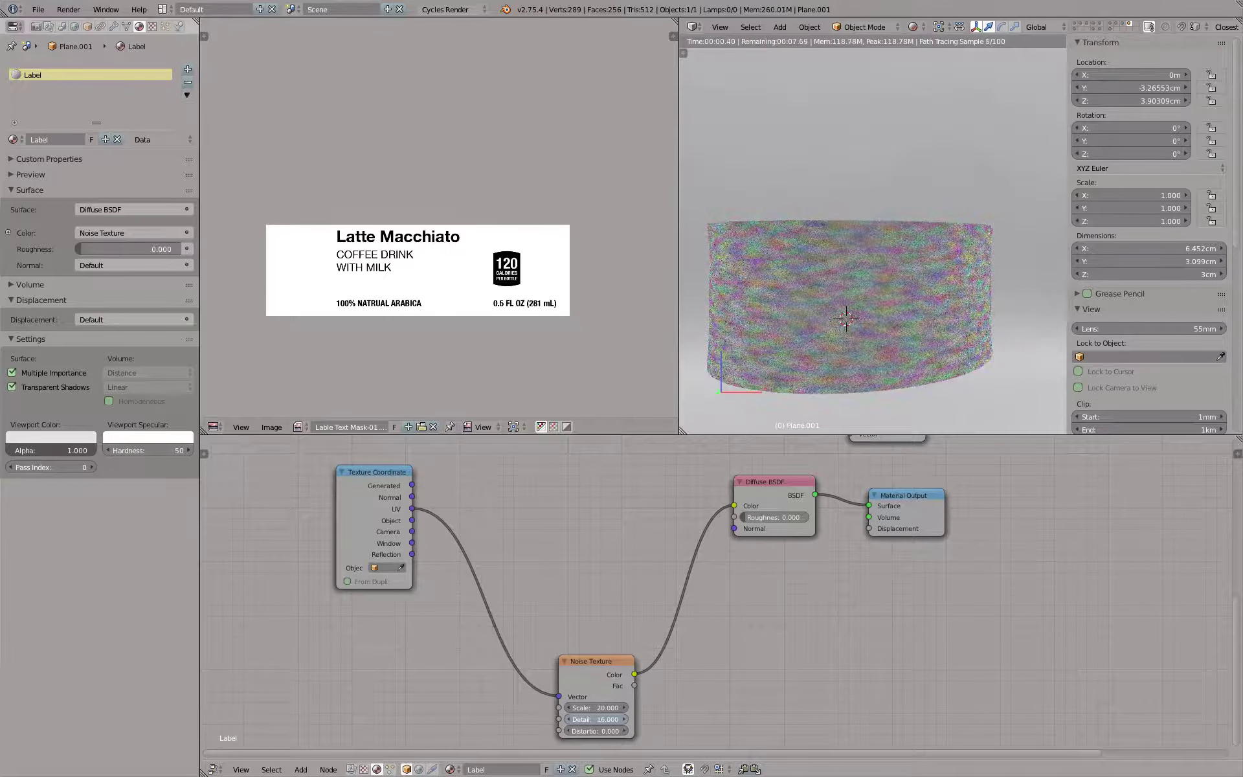
# Set the noise Distortion to 0.9, then to 2.0, and zoom out
pyautogui.click(595, 731)
pyautogui.write('0.9')
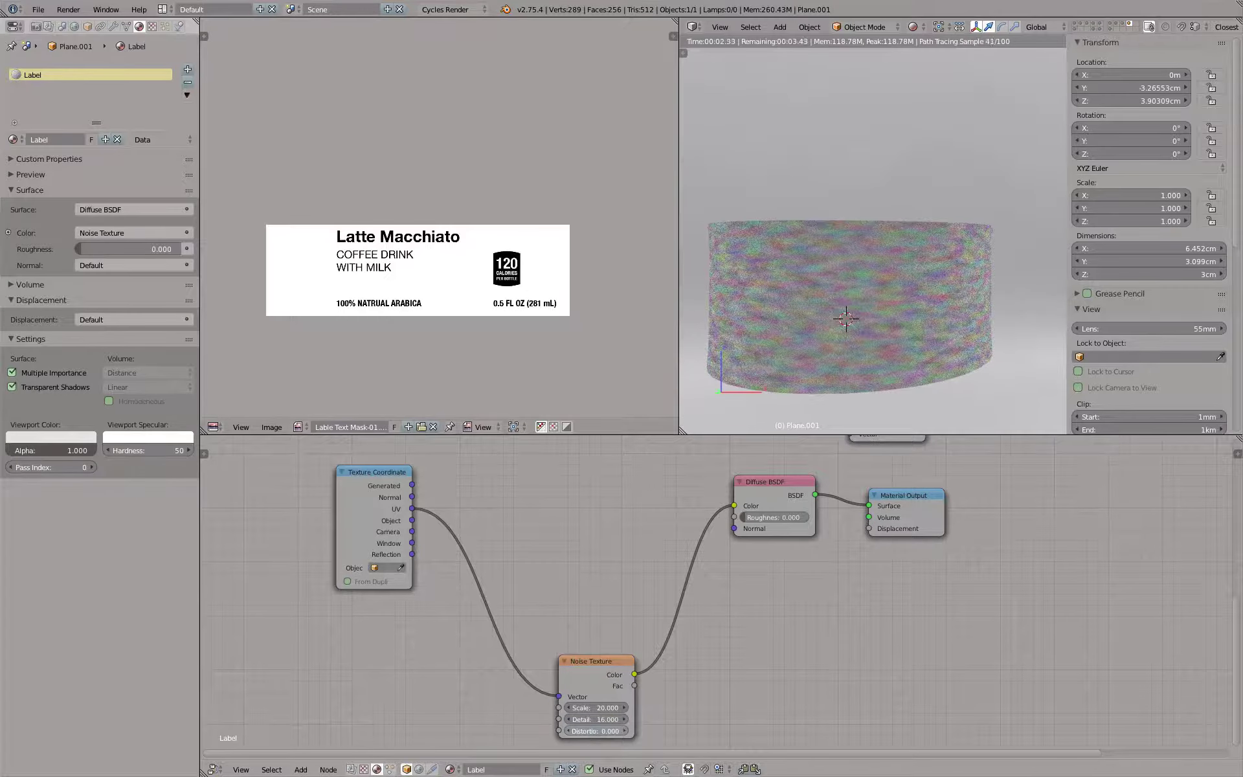
pyautogui.press('Return')
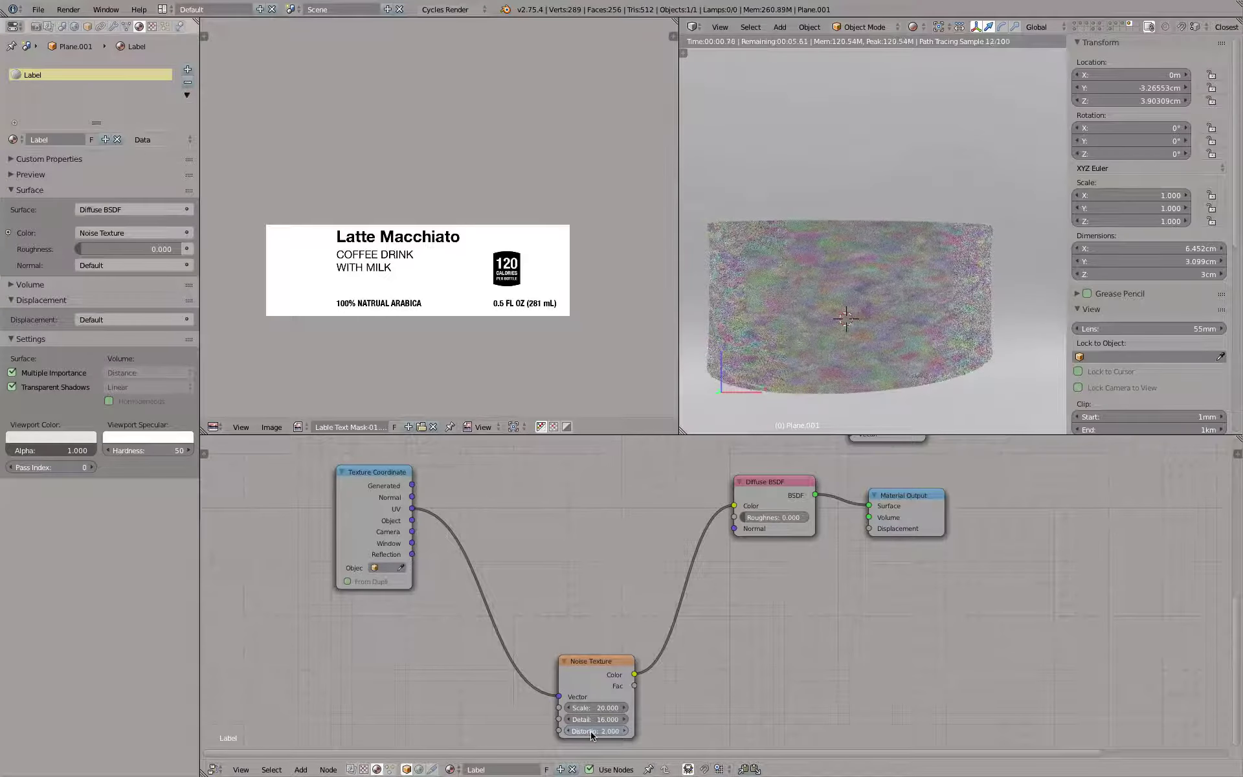
pyautogui.click(596, 731)
pyautogui.write('2.0')
pyautogui.press('Return')
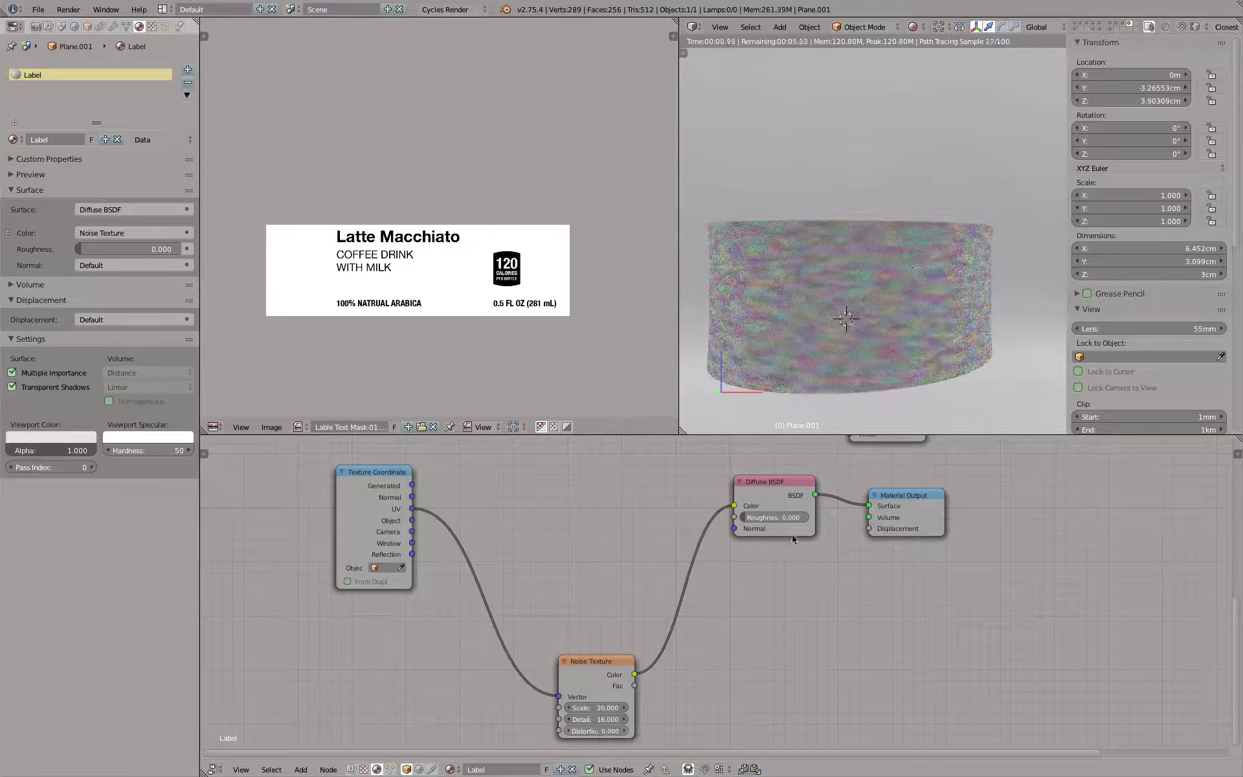
pyautogui.scroll(-1, 643, 605)
pyautogui.scroll(-2, 638, 602)
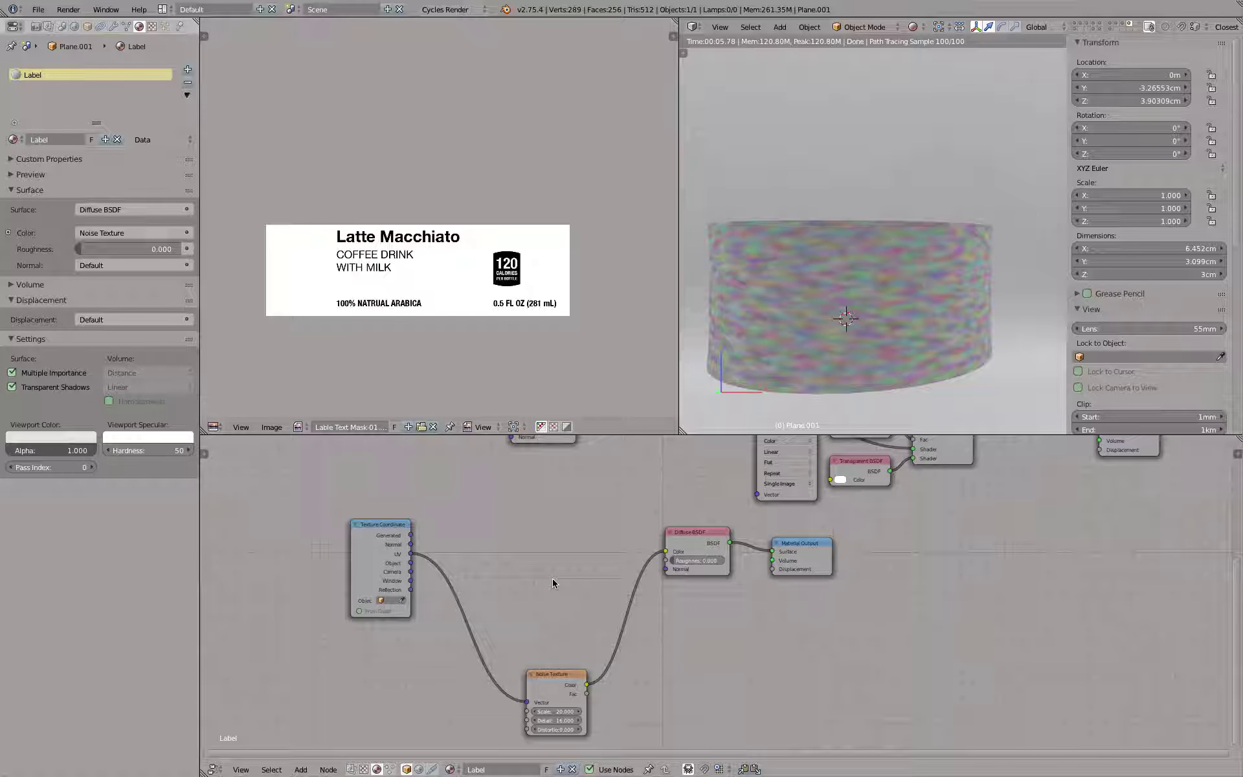
# Insert an RGB to BW converter into the Noise Texture to Diffuse BSDF link
pyautogui.hotkey('shift', 'a')
pyautogui.moveTo(463, 500)
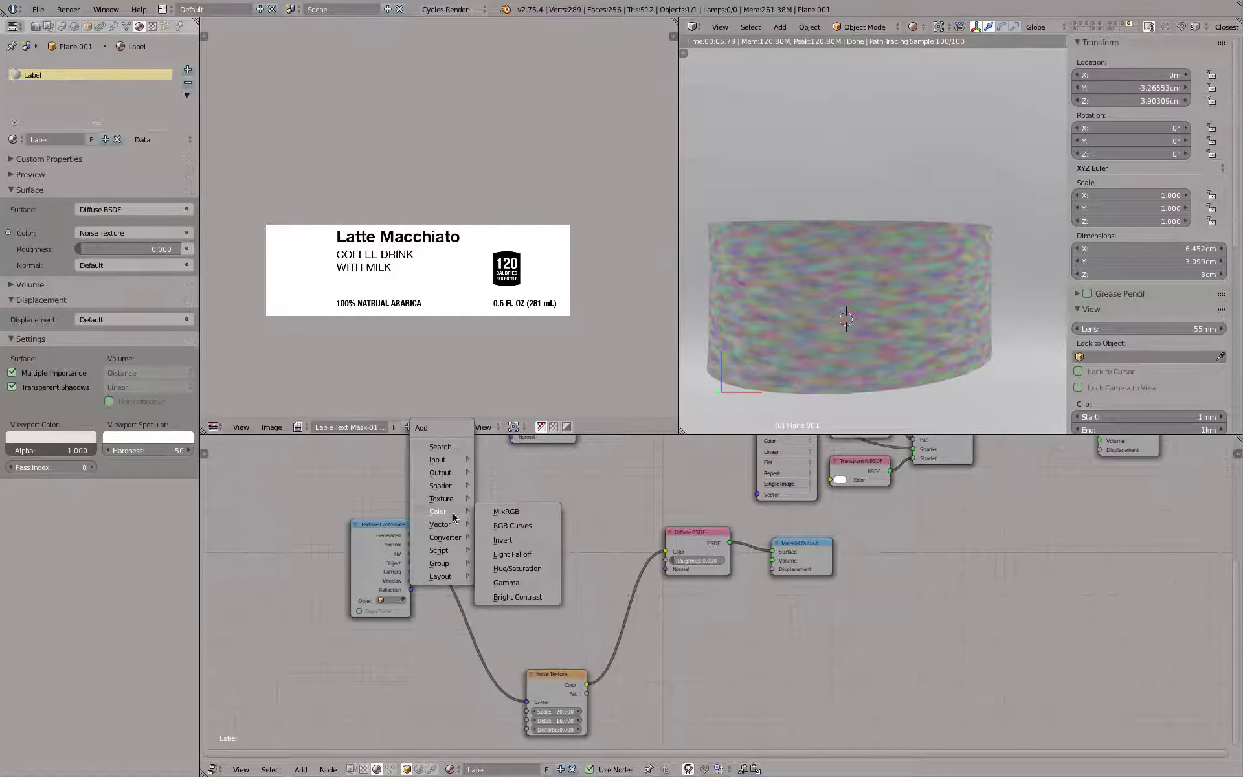
pyautogui.moveTo(455, 527)
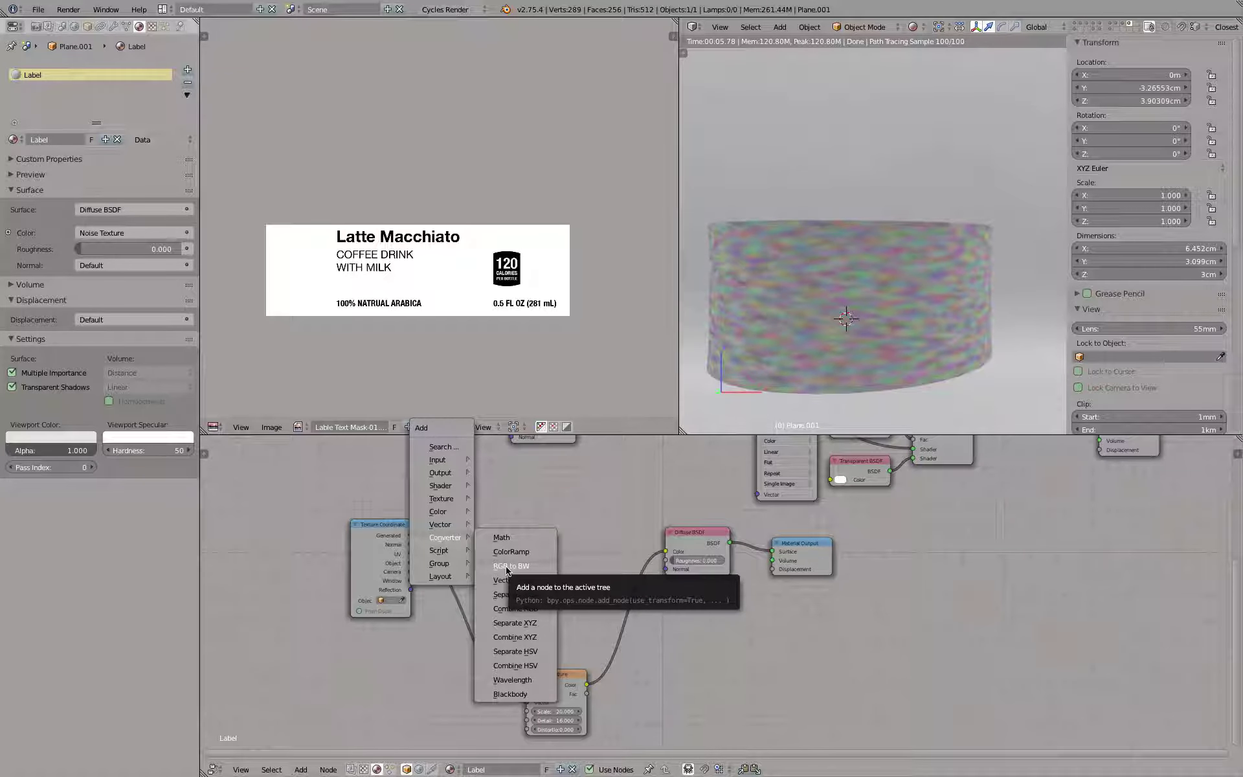
pyautogui.click(506, 567)
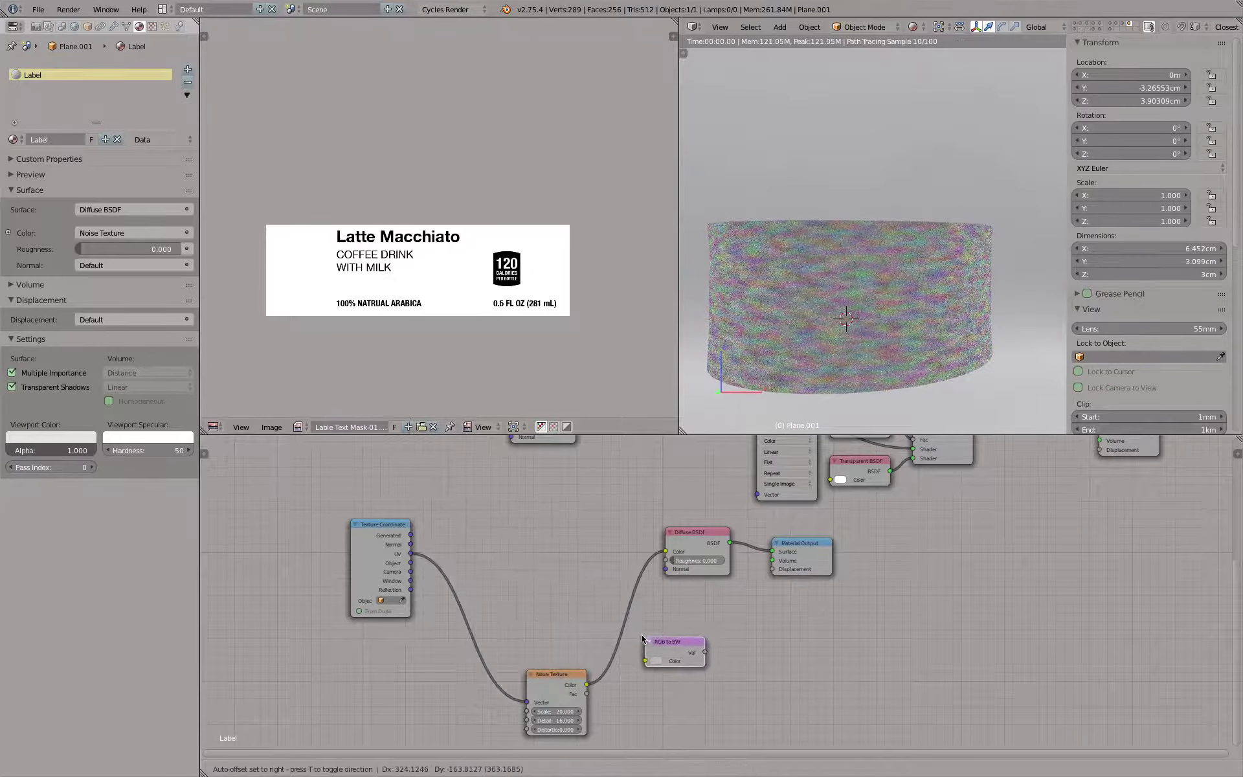
pyautogui.click(614, 624)
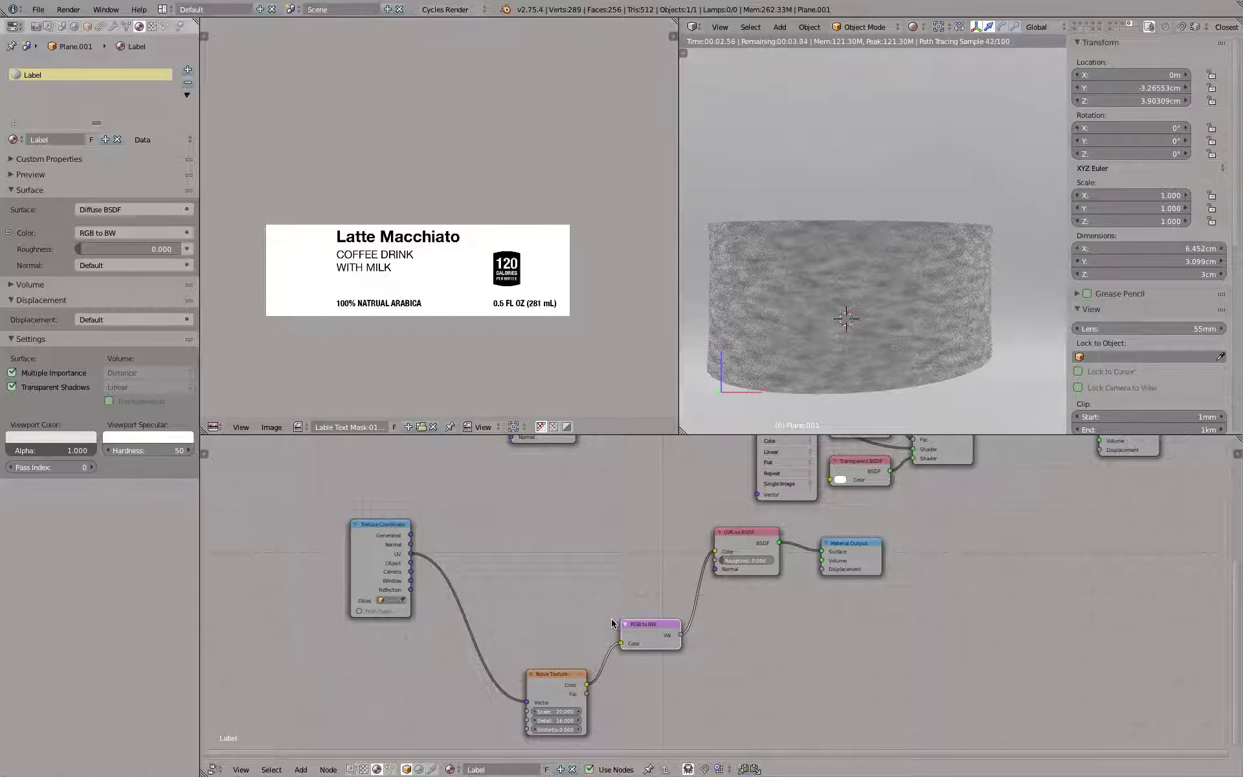
# Link RGB to BW into the label output's Displacement, make it active, and connect Glossy BSDF to Surface
pyautogui.scroll(-3, 713, 610)
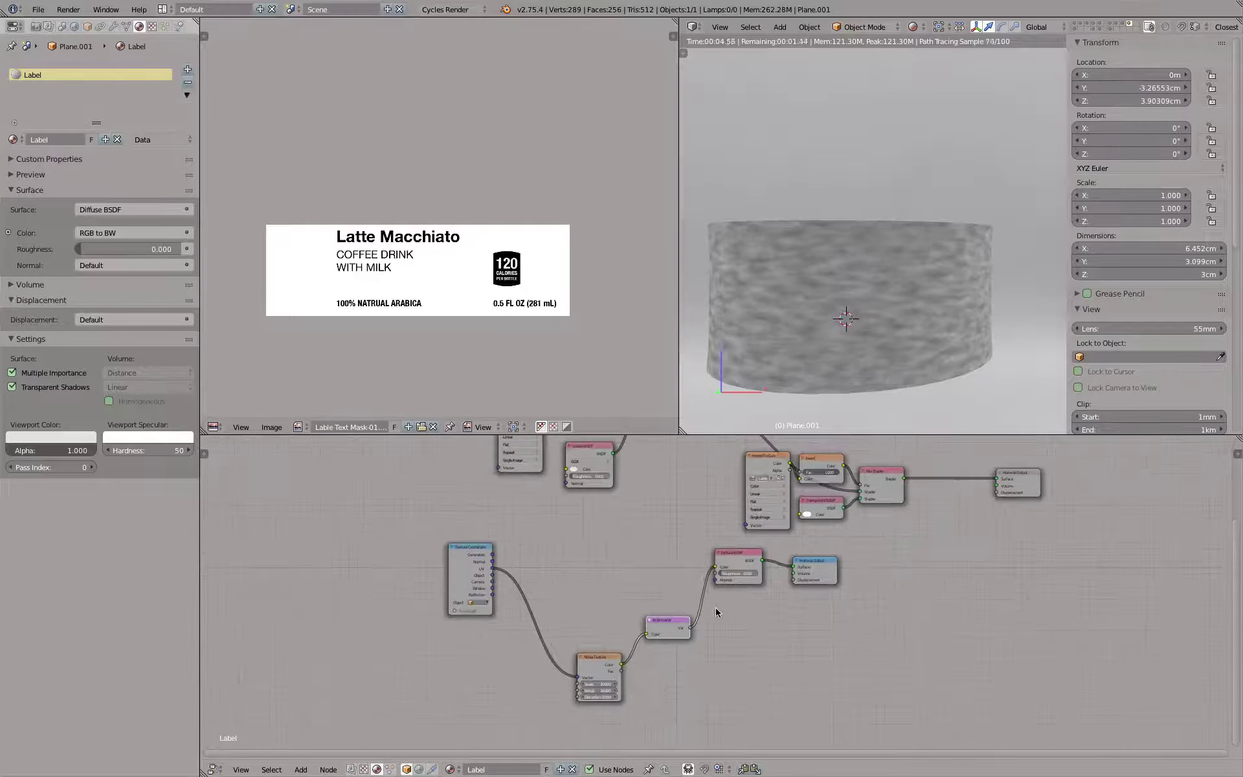
pyautogui.scroll(2, 753, 612)
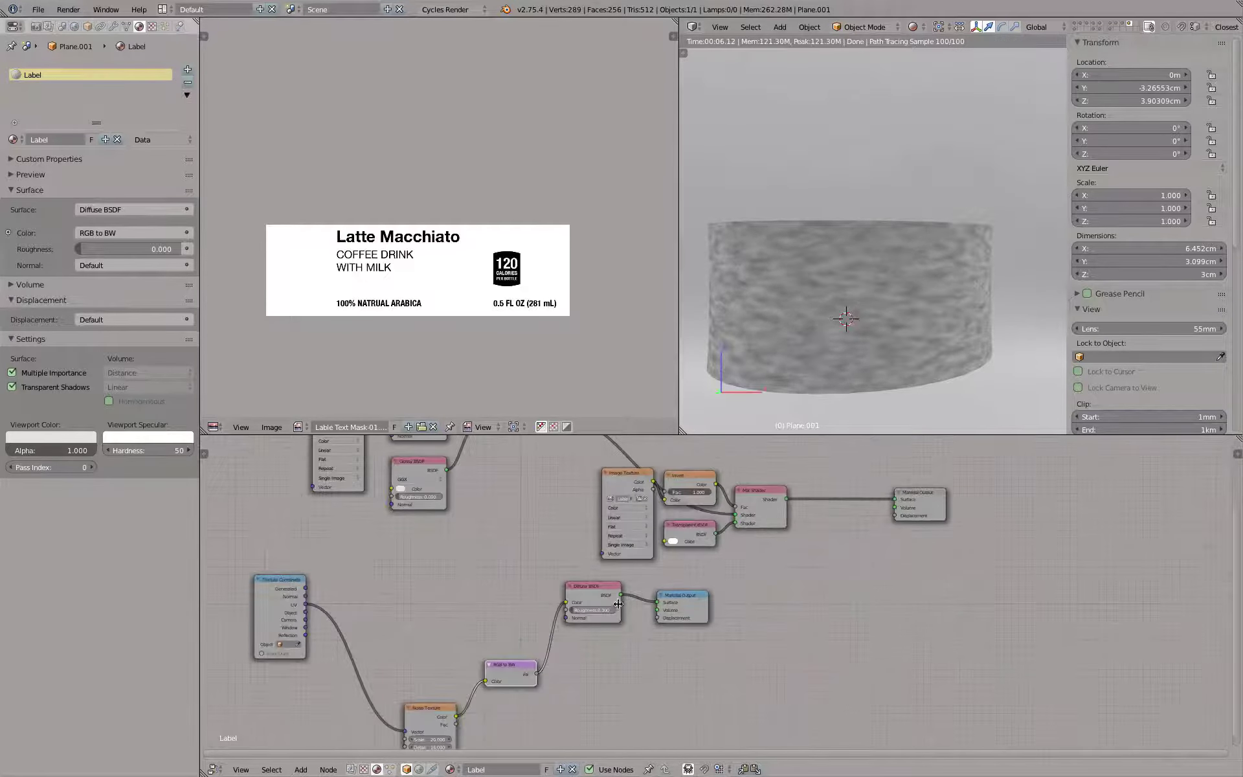
pyautogui.moveTo(687, 610); pyautogui.dragTo(971, 708)
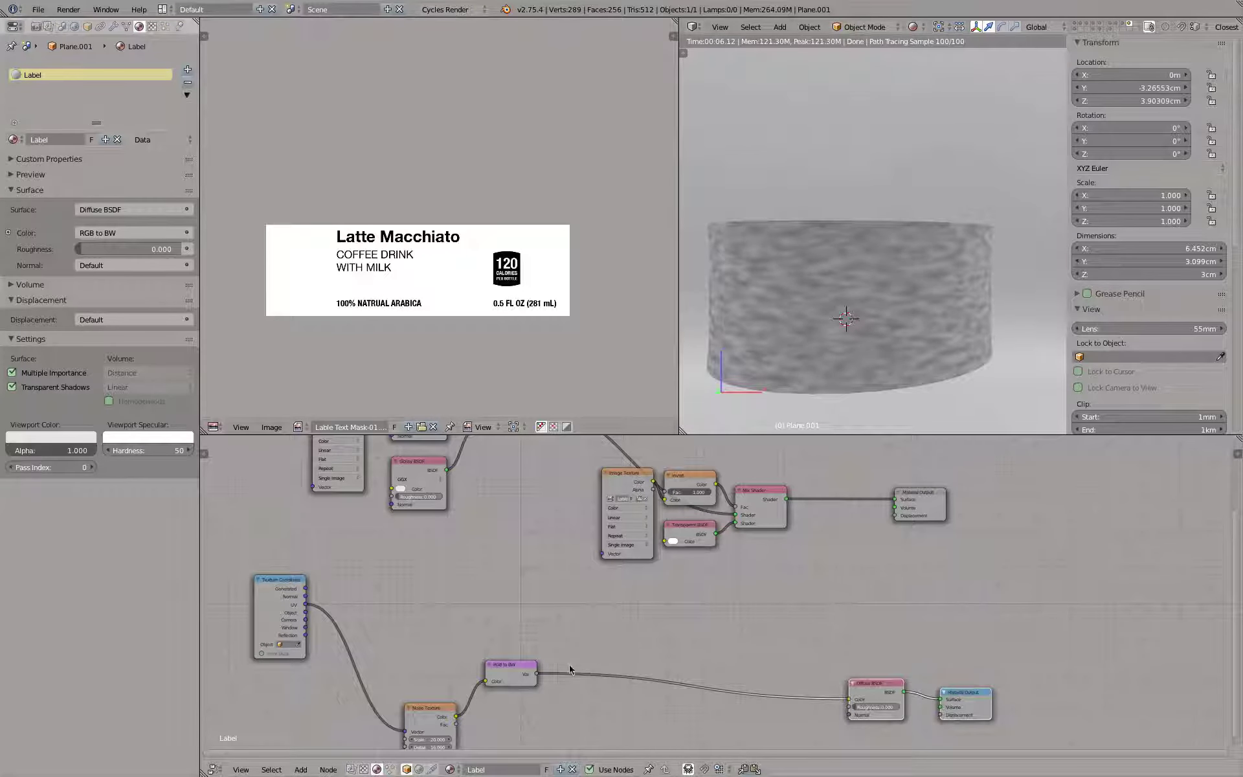
pyautogui.moveTo(536, 674); pyautogui.dragTo(898, 521)
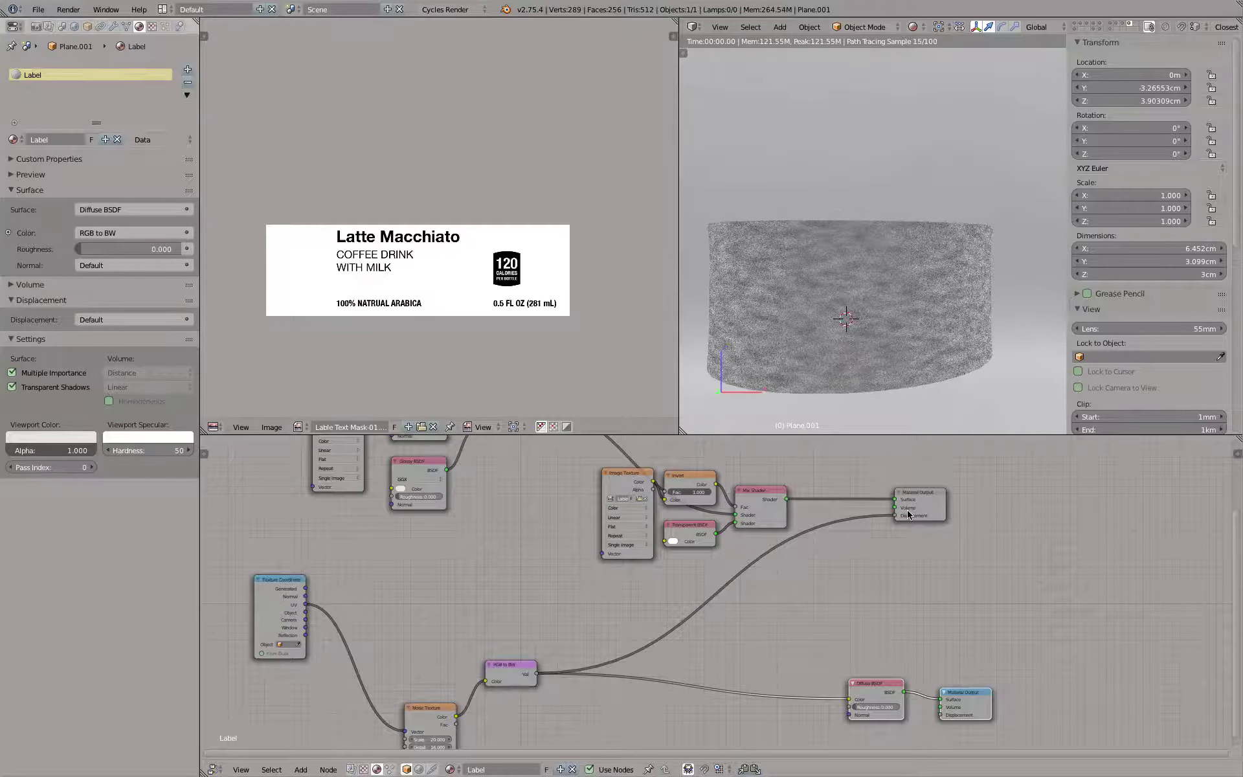
pyautogui.click(924, 504)
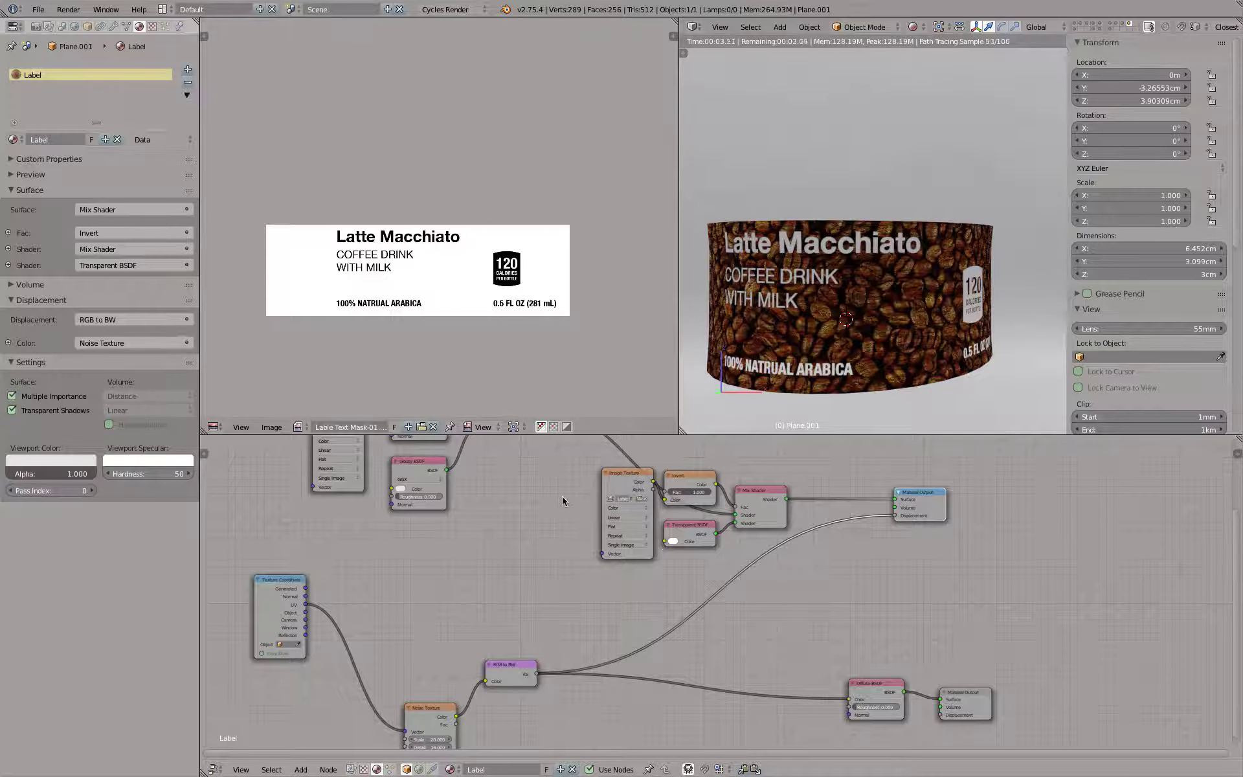
pyautogui.moveTo(565, 526); pyautogui.dragTo(566, 573, button='middle')
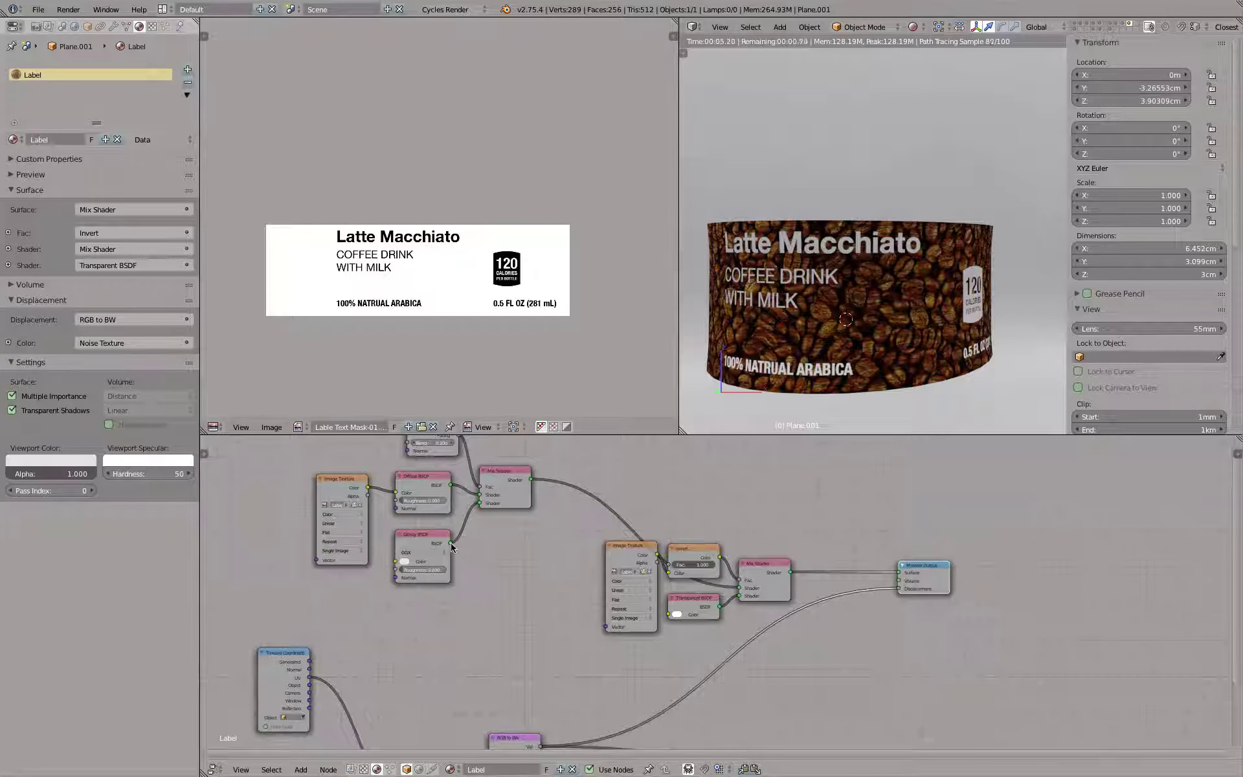
pyautogui.moveTo(451, 547); pyautogui.dragTo(899, 573)
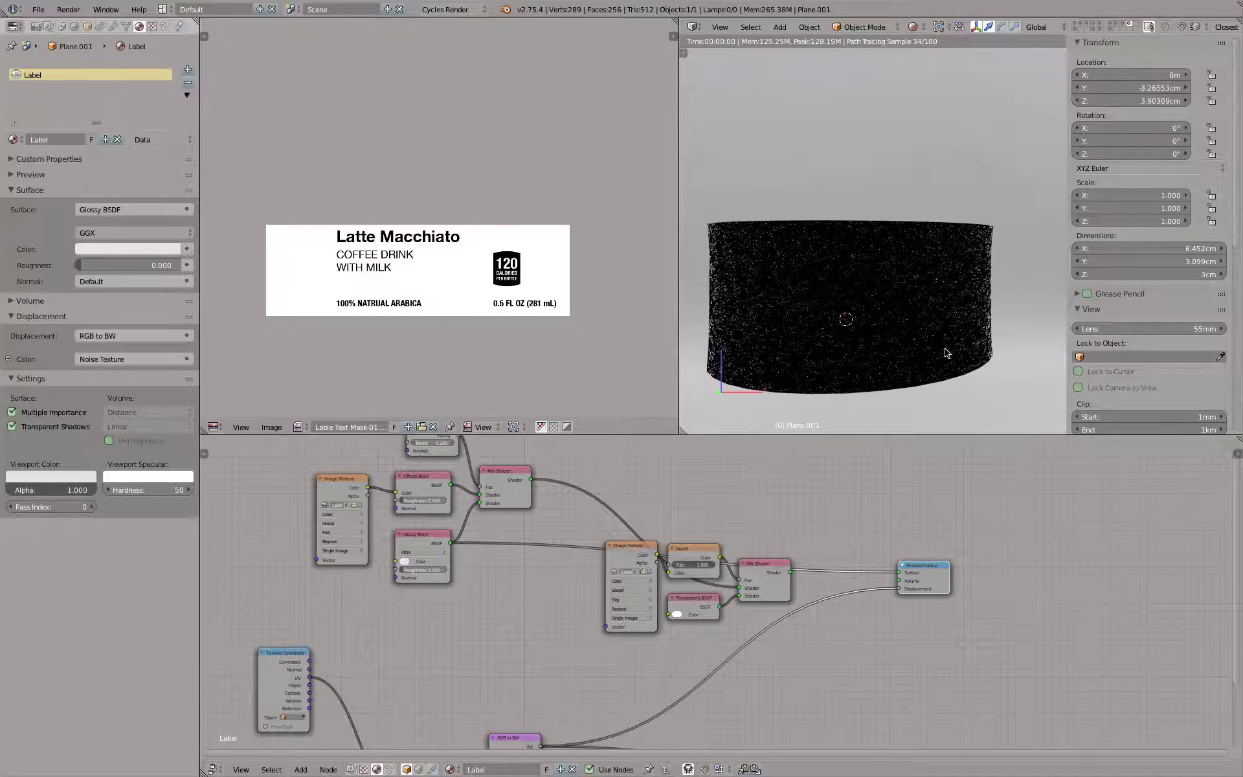
# Move the Noise Texture and Texture Coordinate nodes up beside the RGB to BW converter
pyautogui.moveTo(930, 336)
pyautogui.mouseDown(button='middle')
pyautogui.moveTo(903, 318)
pyautogui.moveTo(893, 334)
pyautogui.moveTo(919, 330)
pyautogui.mouseUp(button='middle')
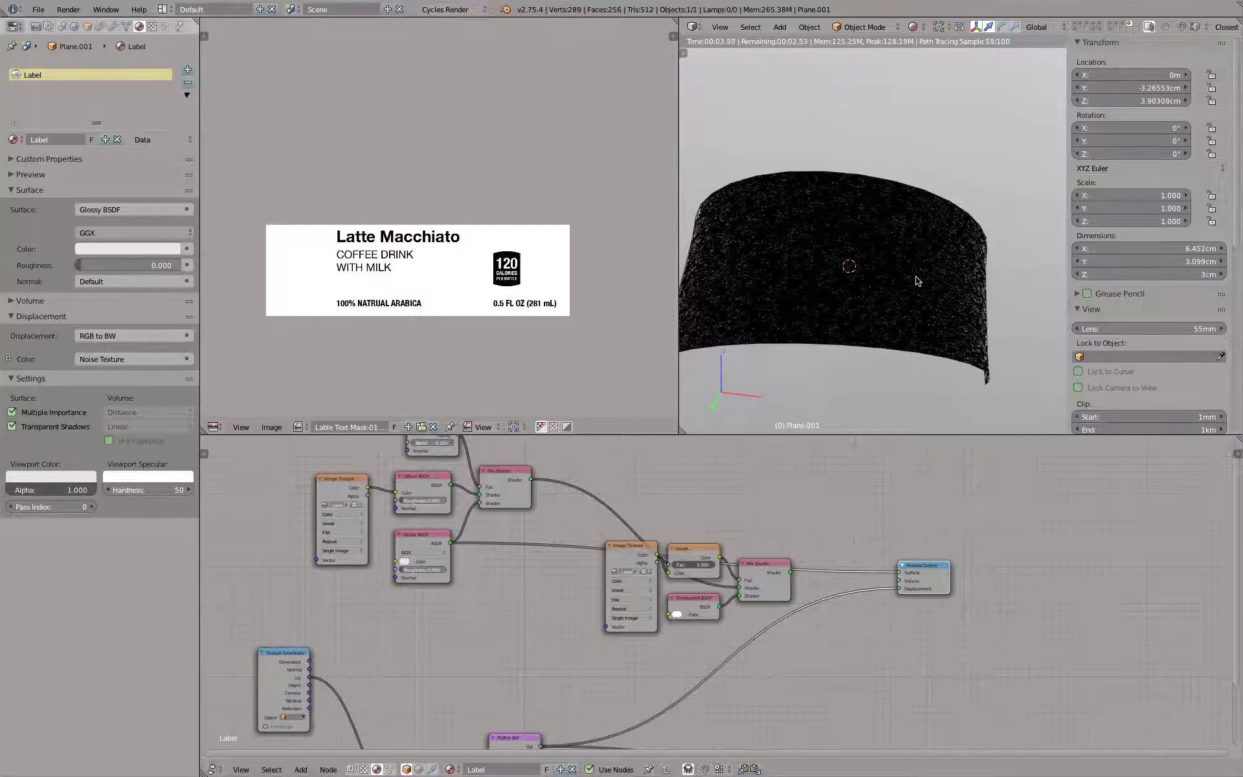
pyautogui.moveTo(924, 283)
pyautogui.mouseDown(button='middle')
pyautogui.moveTo(890, 283)
pyautogui.moveTo(938, 297)
pyautogui.mouseUp(button='middle')
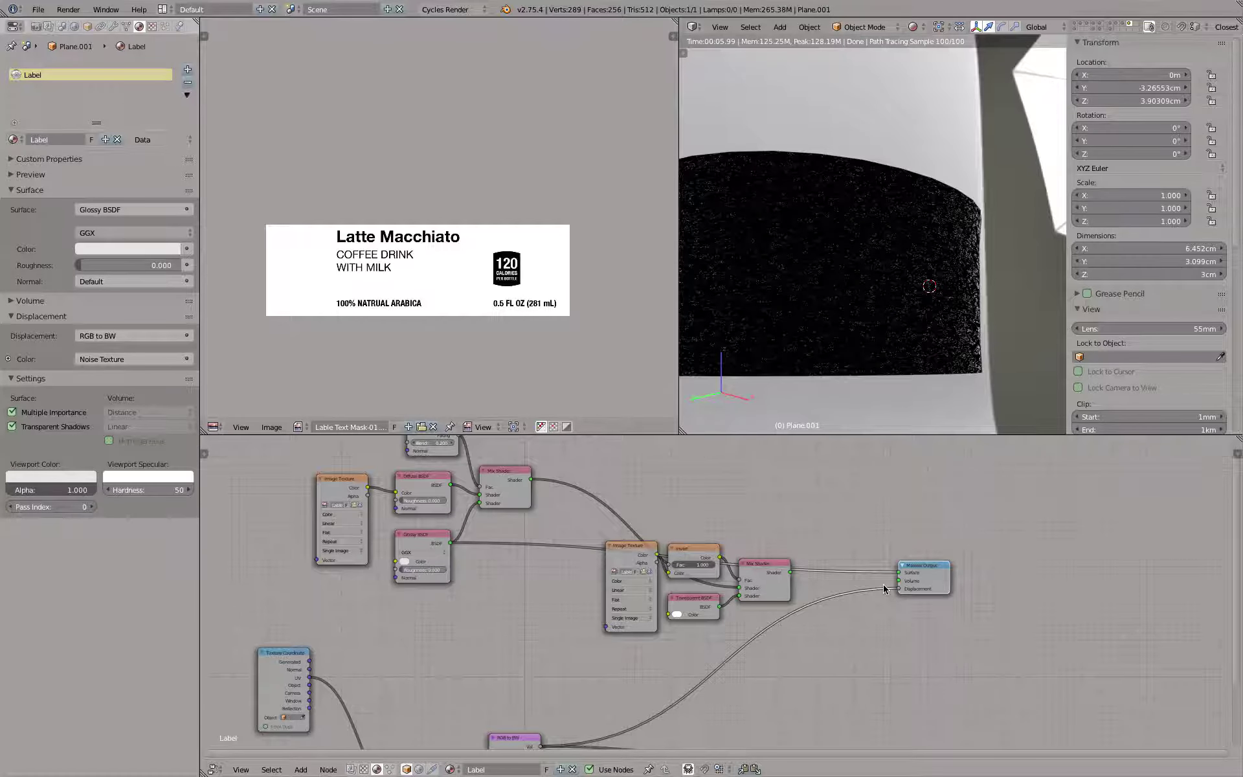
pyautogui.moveTo(838, 629); pyautogui.dragTo(849, 553, button='middle')
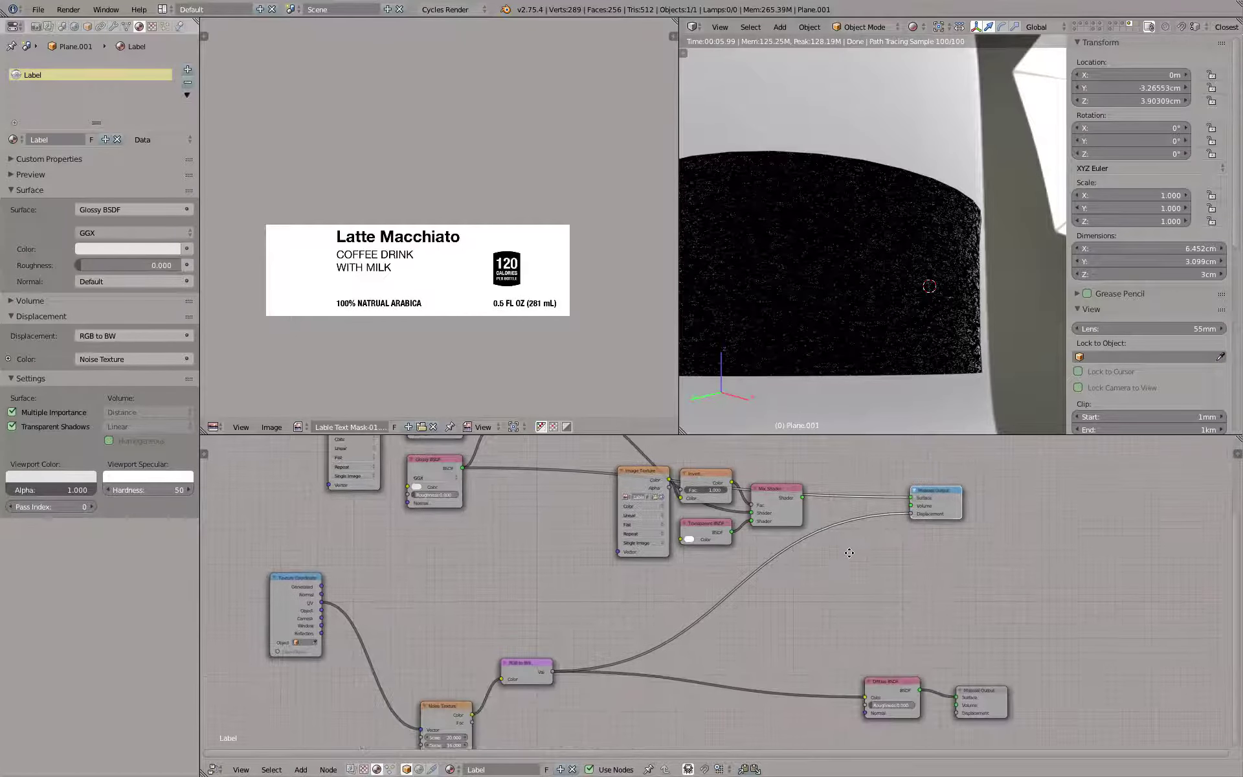
pyautogui.click(449, 705)
pyautogui.moveTo(449, 700); pyautogui.dragTo(452, 615)
pyautogui.moveTo(290, 585); pyautogui.dragTo(347, 617)
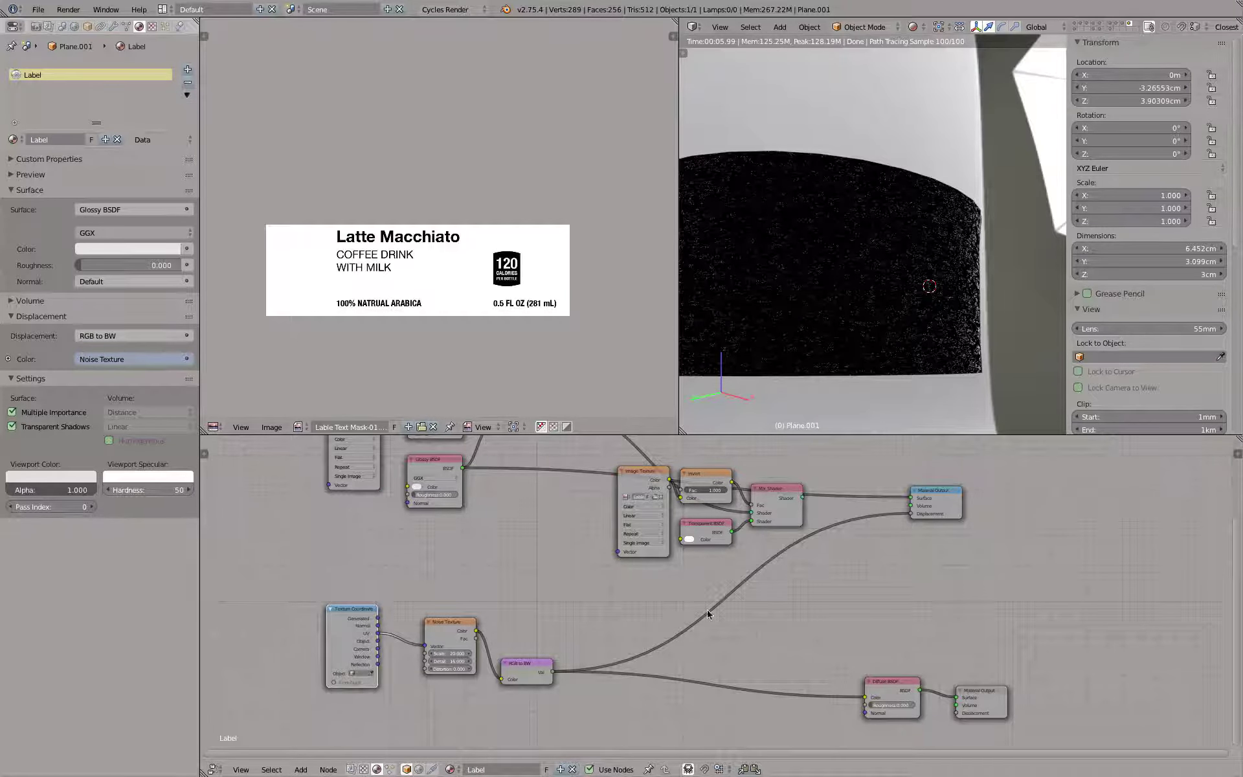
# Insert a Math node set to Multiply 0.1 on the RGB to BW → Displacement link
pyautogui.hotkey('shift', 'a')
pyautogui.moveTo(798, 609)
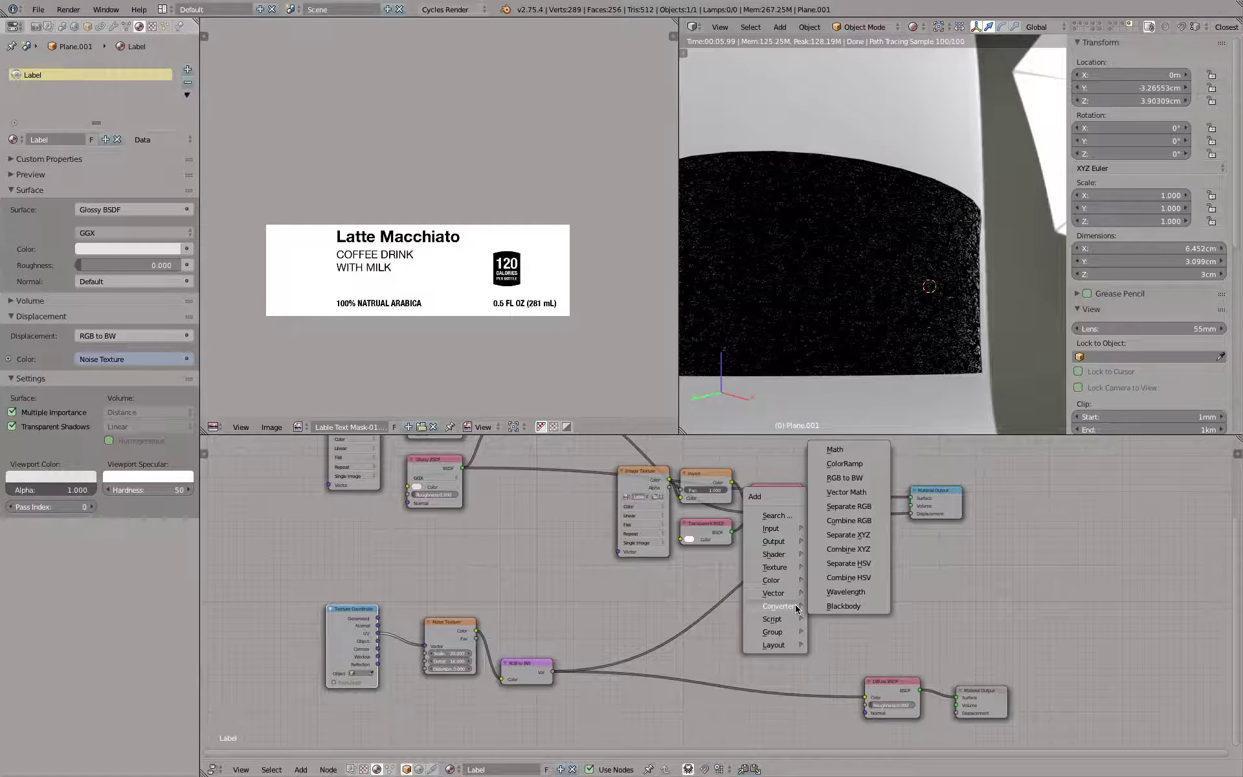
pyautogui.click(847, 456)
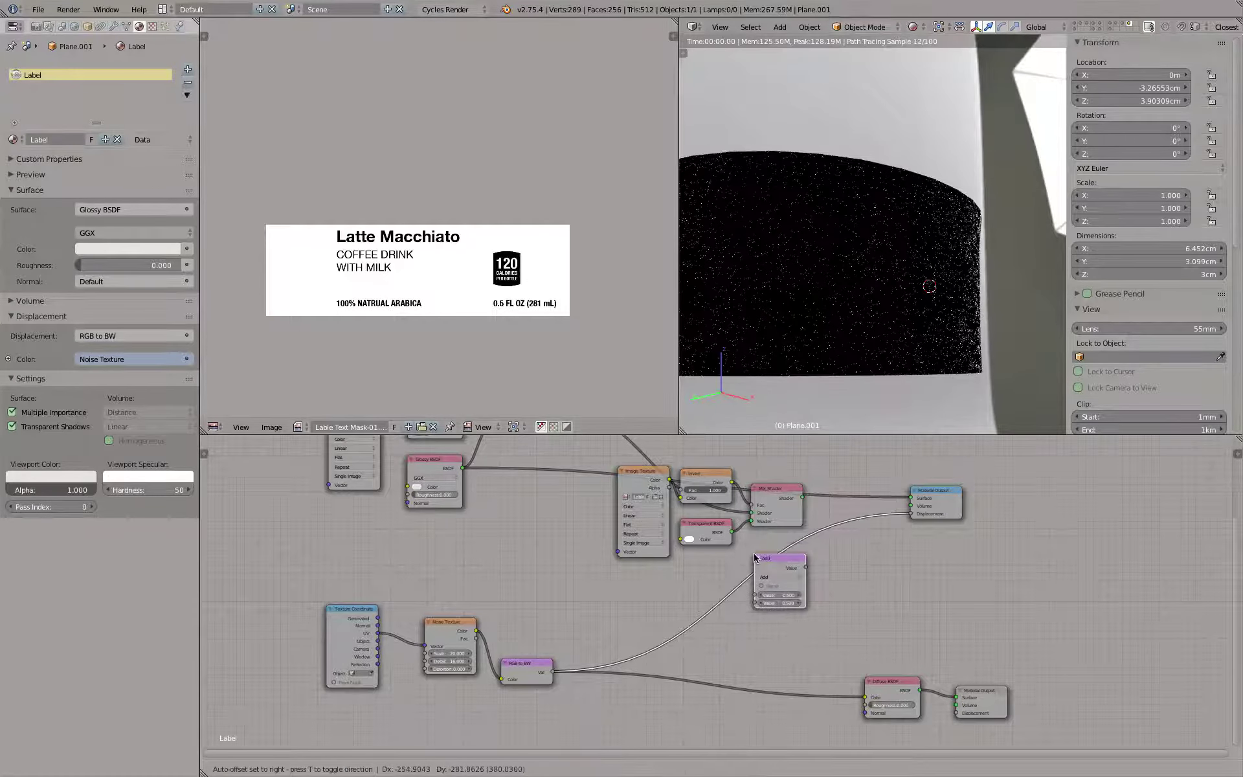
pyautogui.click(755, 558)
pyautogui.click(775, 577)
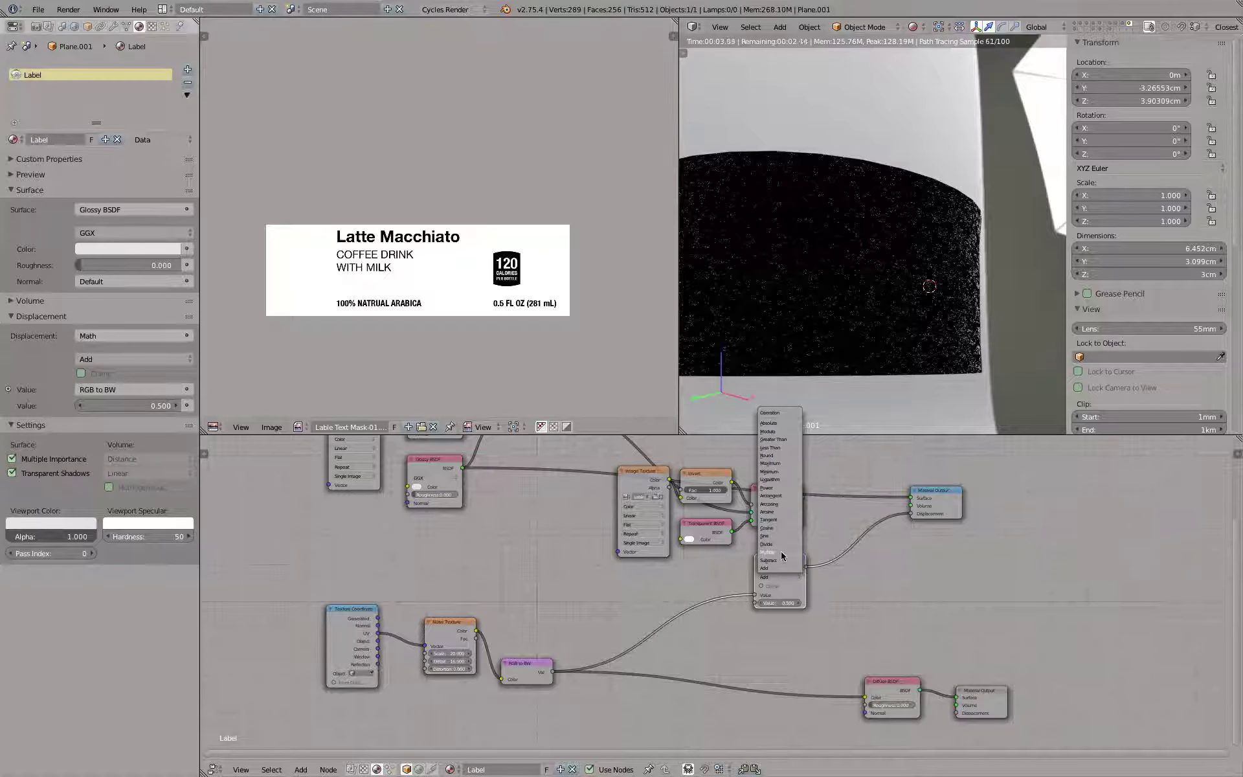
pyautogui.click(781, 552)
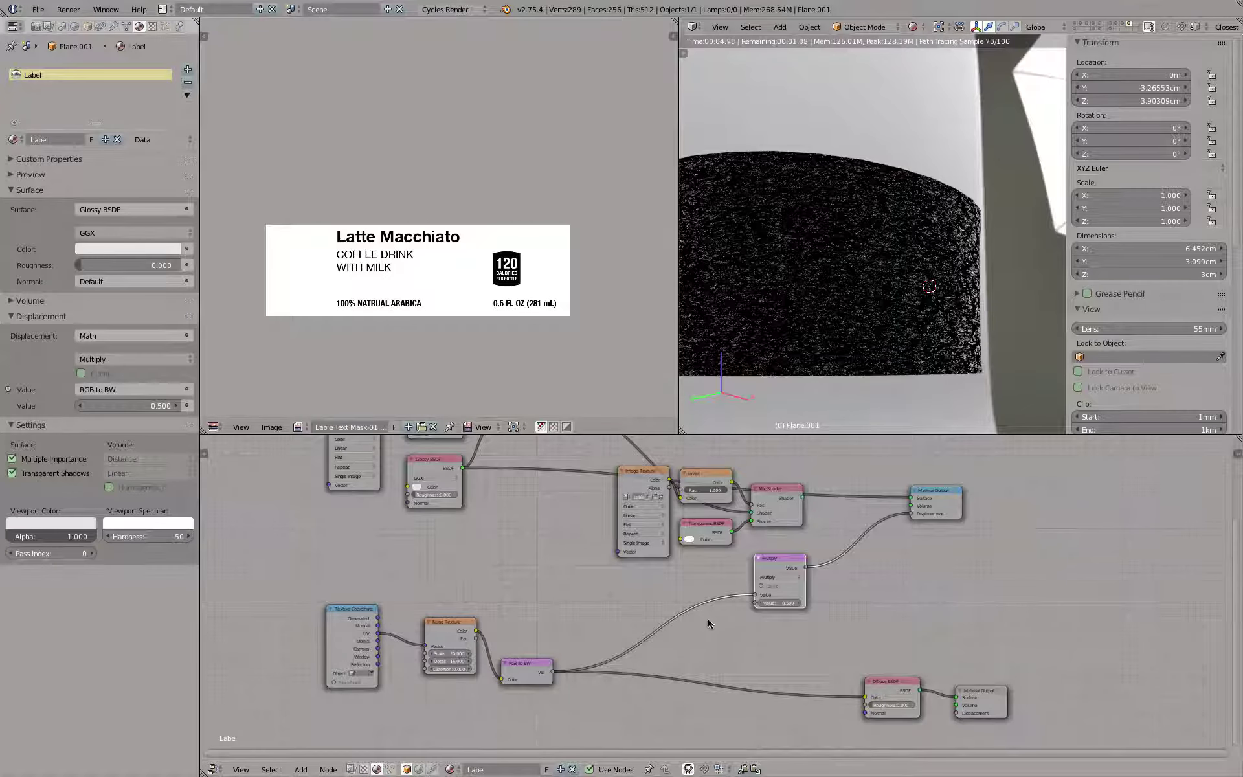
pyautogui.click(770, 605)
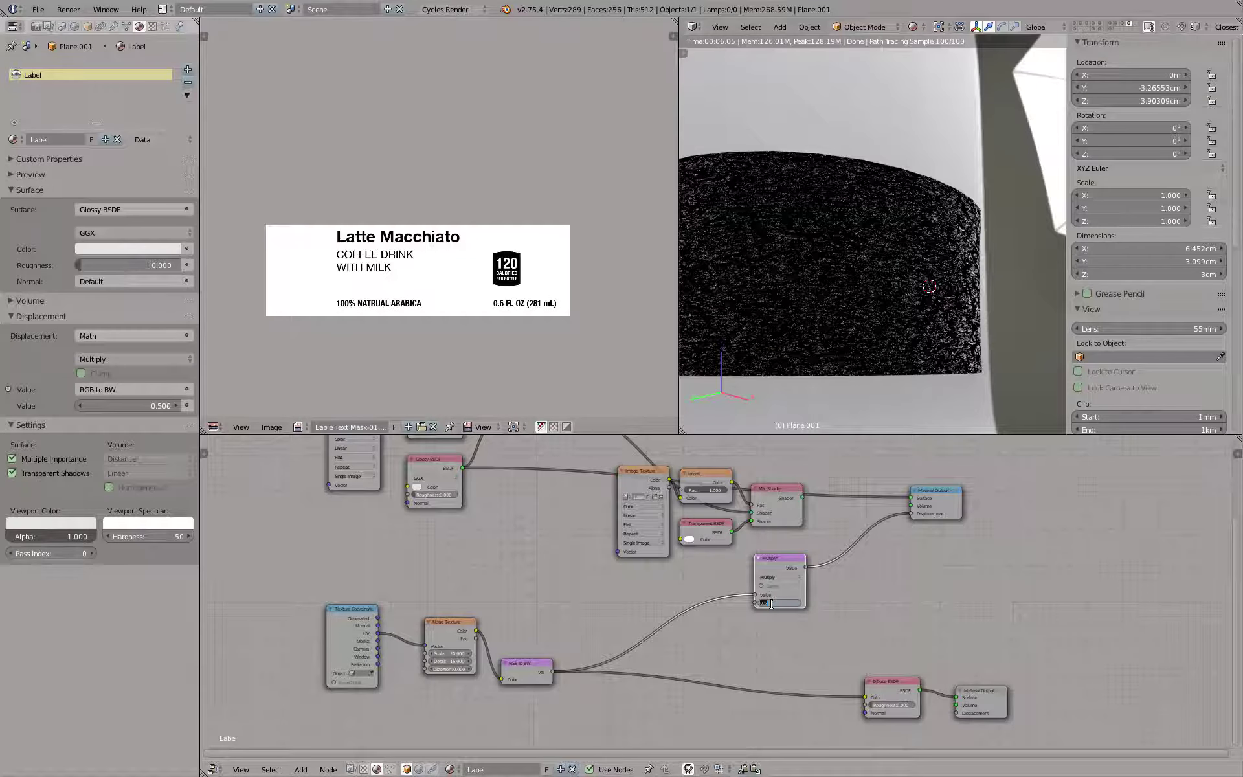
pyautogui.write('1')
pyautogui.press('Return')
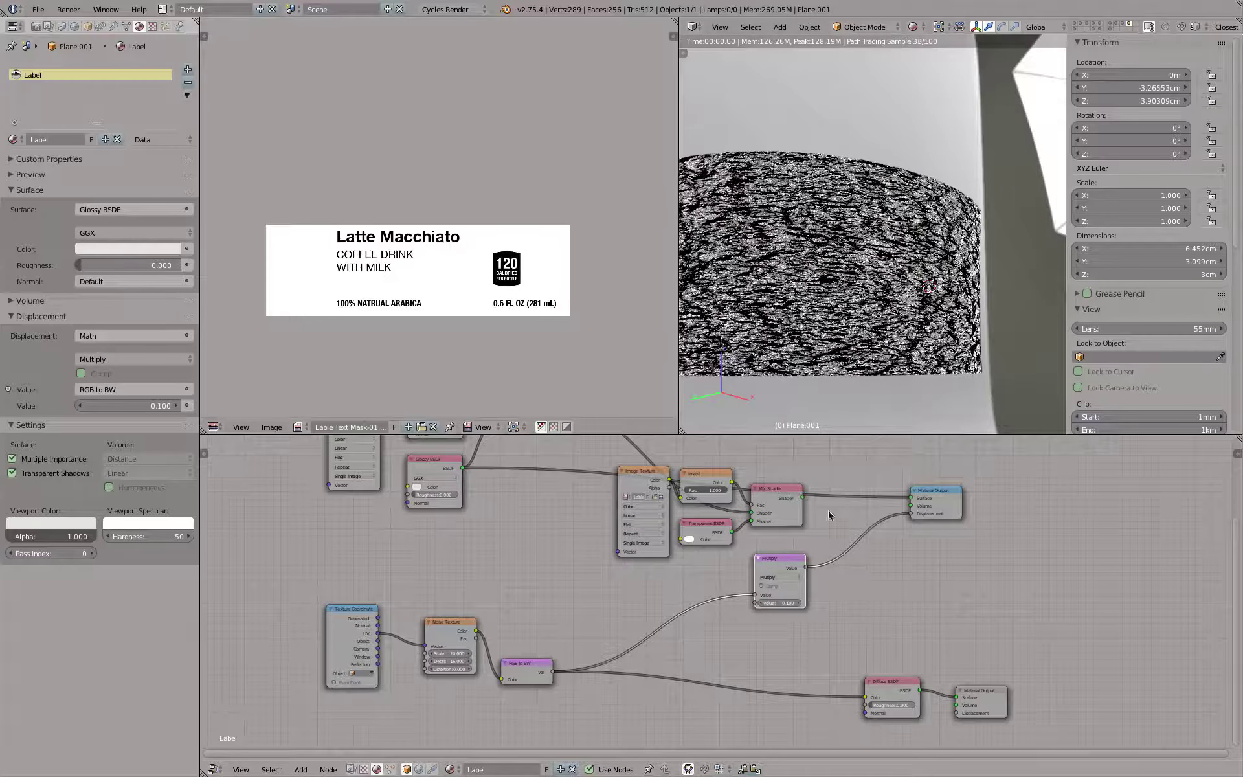
# Lower the Multiply node's value from 0.01 to 0.001
pyautogui.scroll(-2, 801, 278)
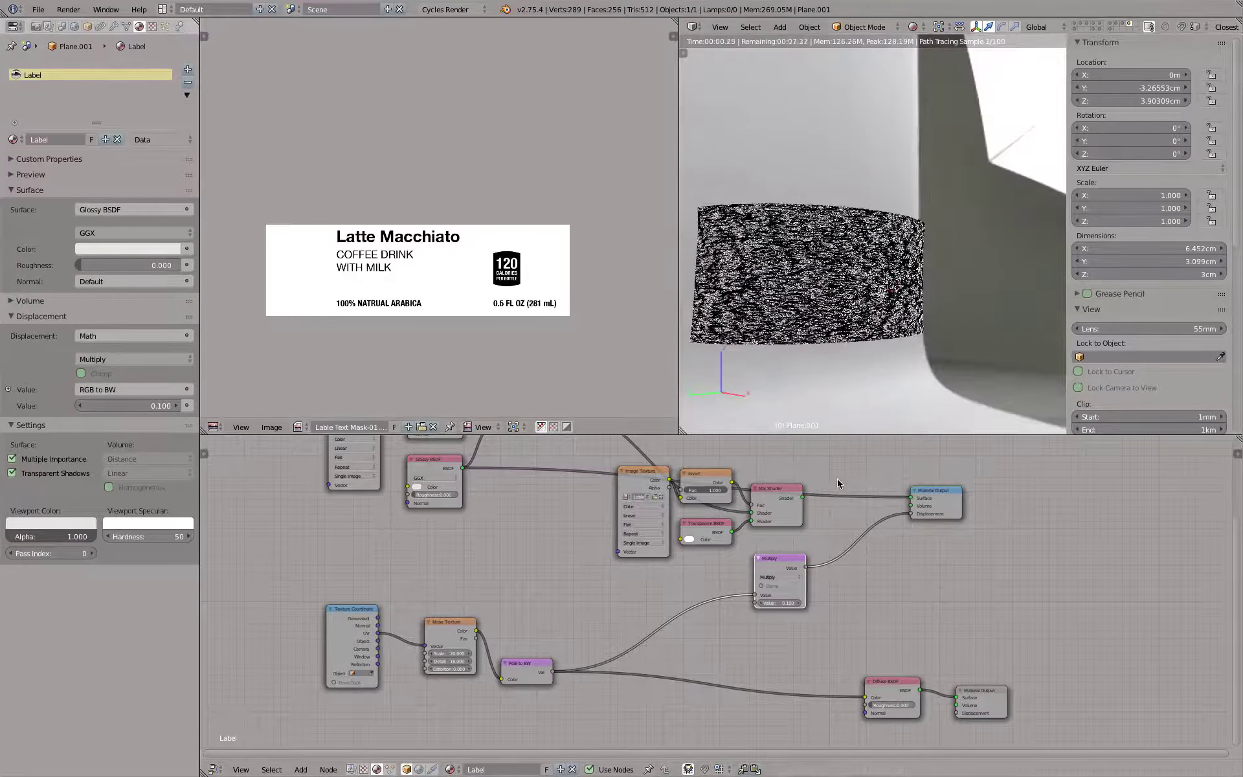
pyautogui.click(781, 604)
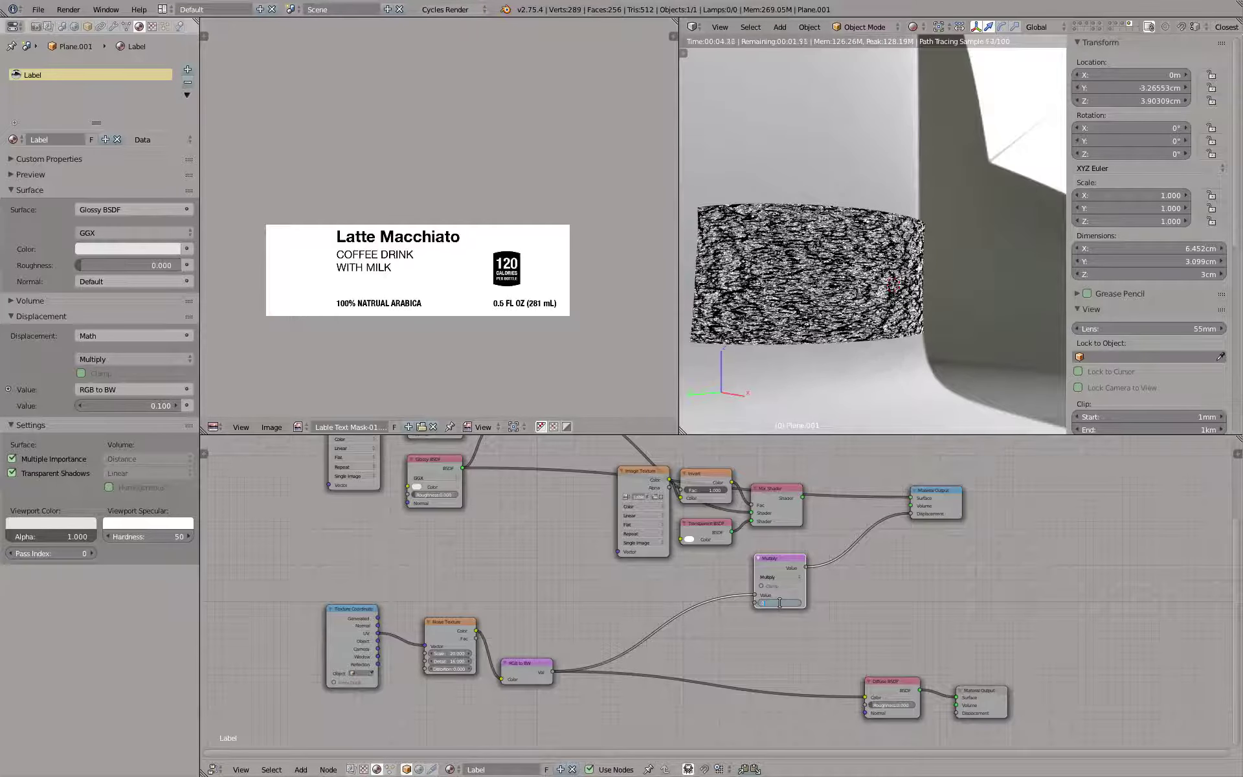
pyautogui.press('Return')
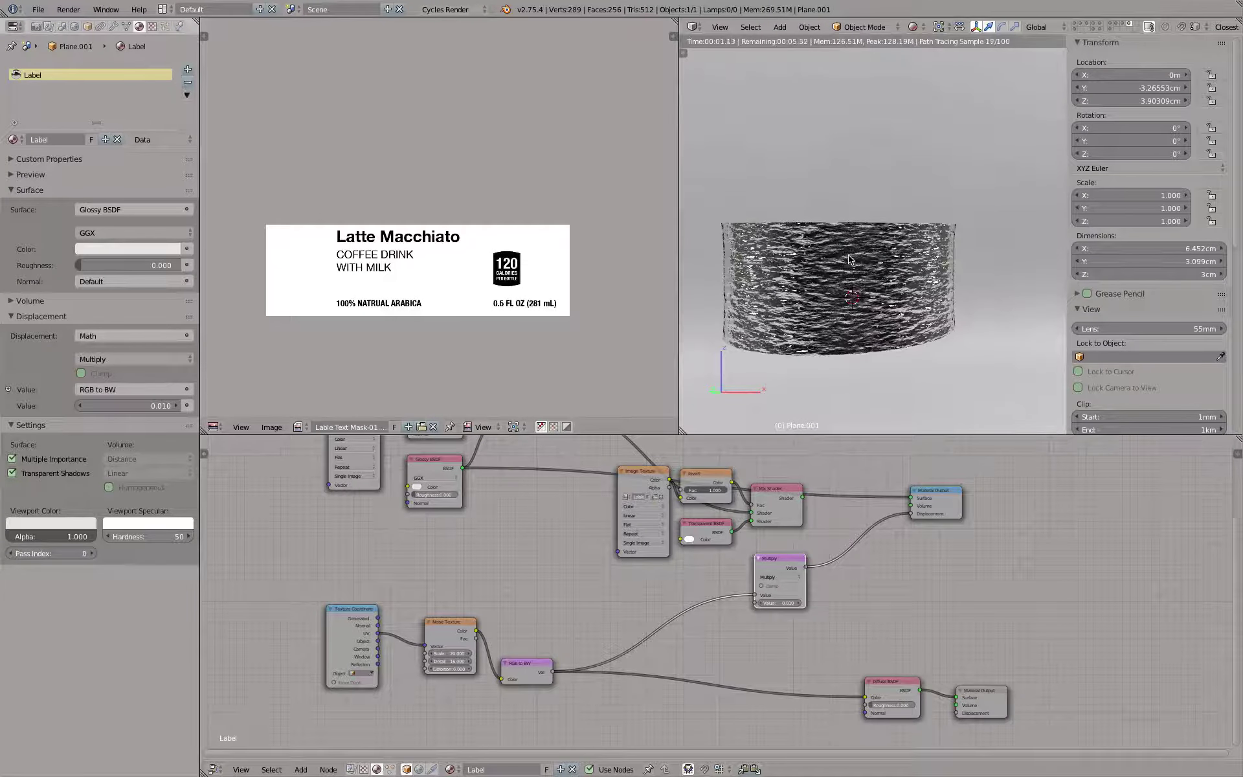
pyautogui.click(775, 604)
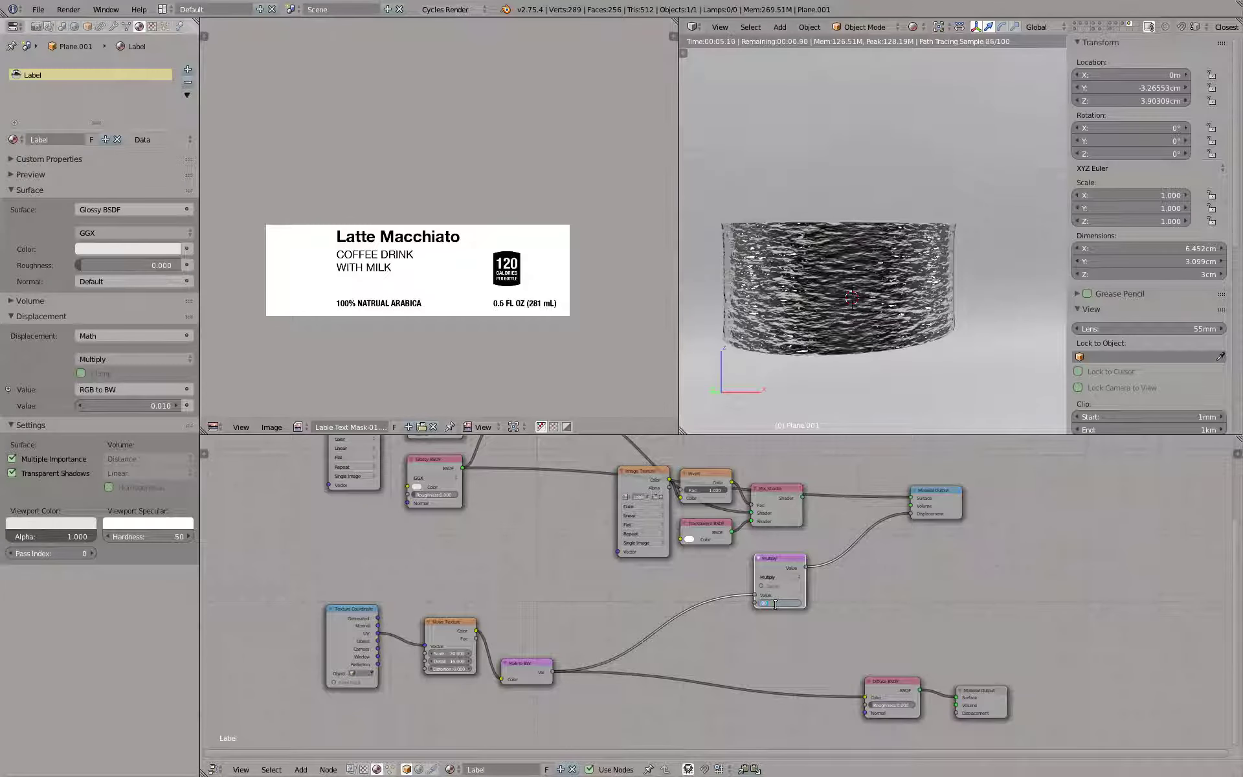
pyautogui.write('0.001')
pyautogui.press('Return')
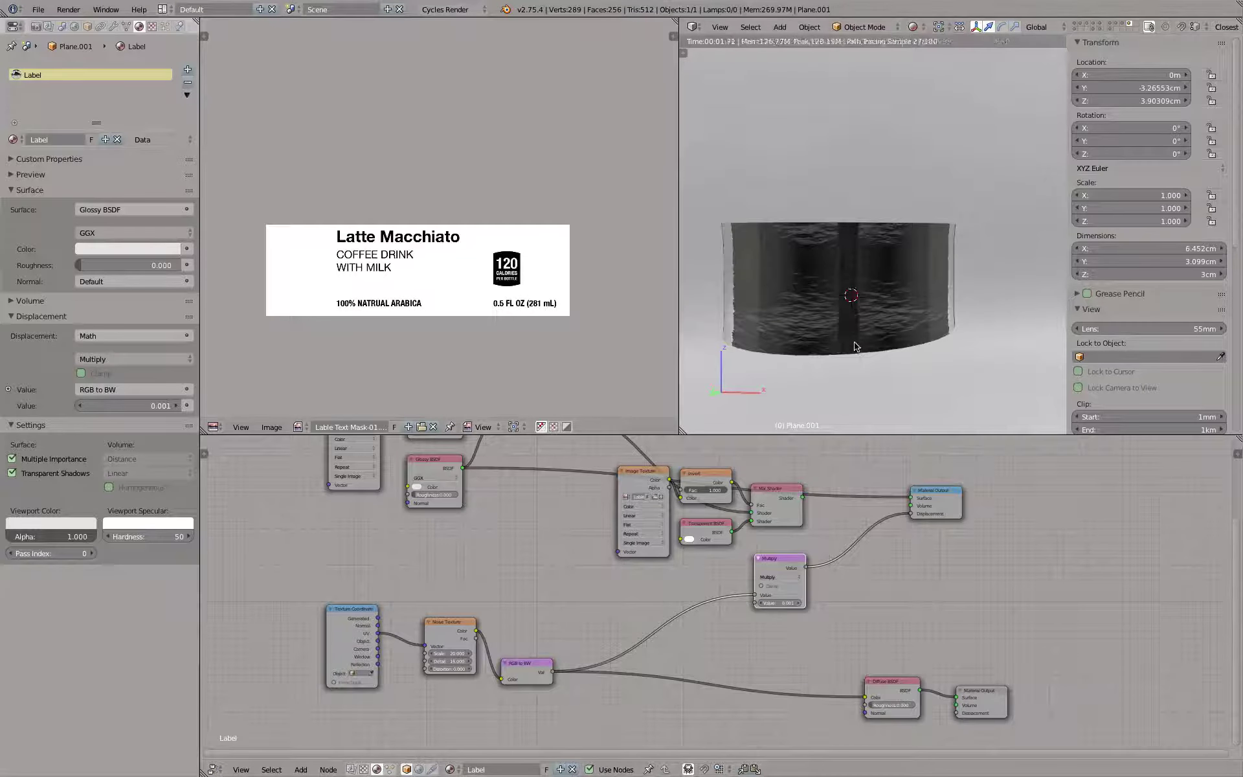
# Reconnect the Mix Shader output as the label material's surface and reposition the Mix Shader node
pyautogui.moveTo(853, 342)
pyautogui.mouseDown(button='middle')
pyautogui.moveTo(850, 308)
pyautogui.moveTo(868, 288)
pyautogui.moveTo(904, 329)
pyautogui.moveTo(869, 336)
pyautogui.moveTo(837, 319)
pyautogui.mouseUp(button='middle')
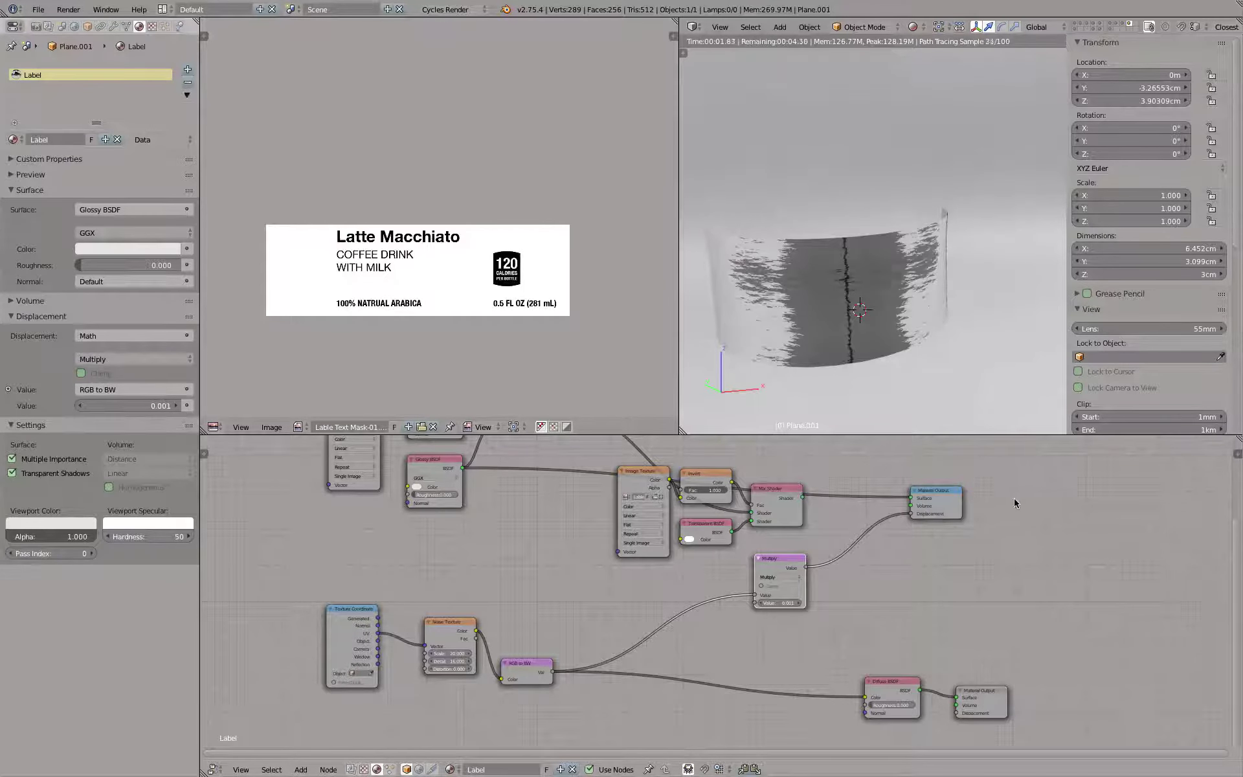
pyautogui.moveTo(1014, 498); pyautogui.dragTo(1006, 540, button='middle')
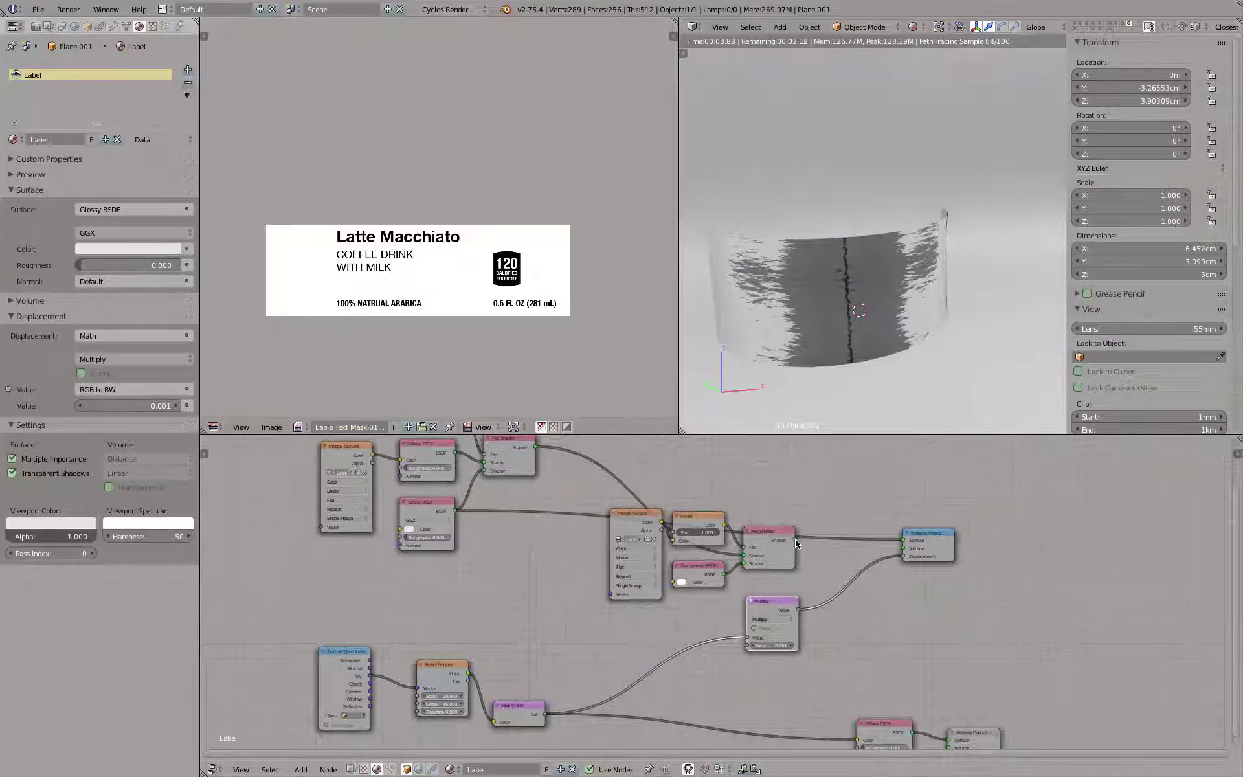
pyautogui.moveTo(795, 538); pyautogui.dragTo(855, 521)
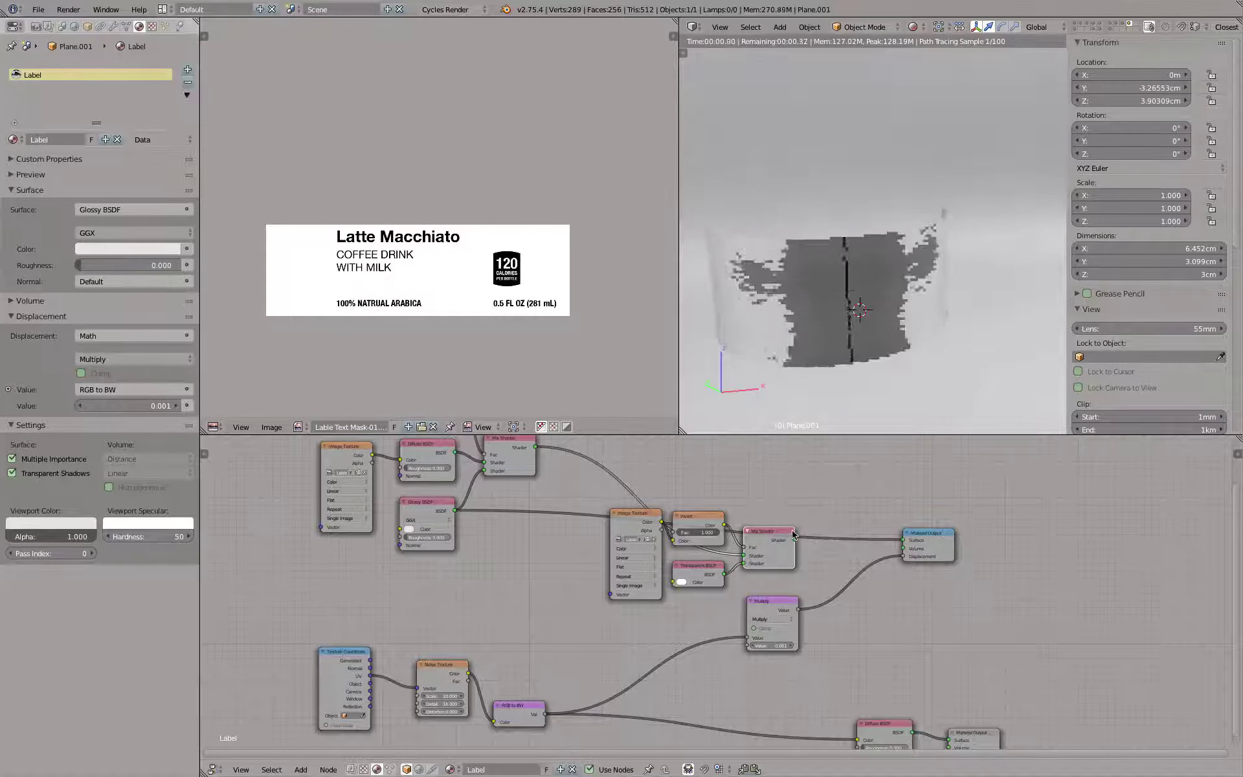
pyautogui.moveTo(773, 534); pyautogui.dragTo(905, 542)
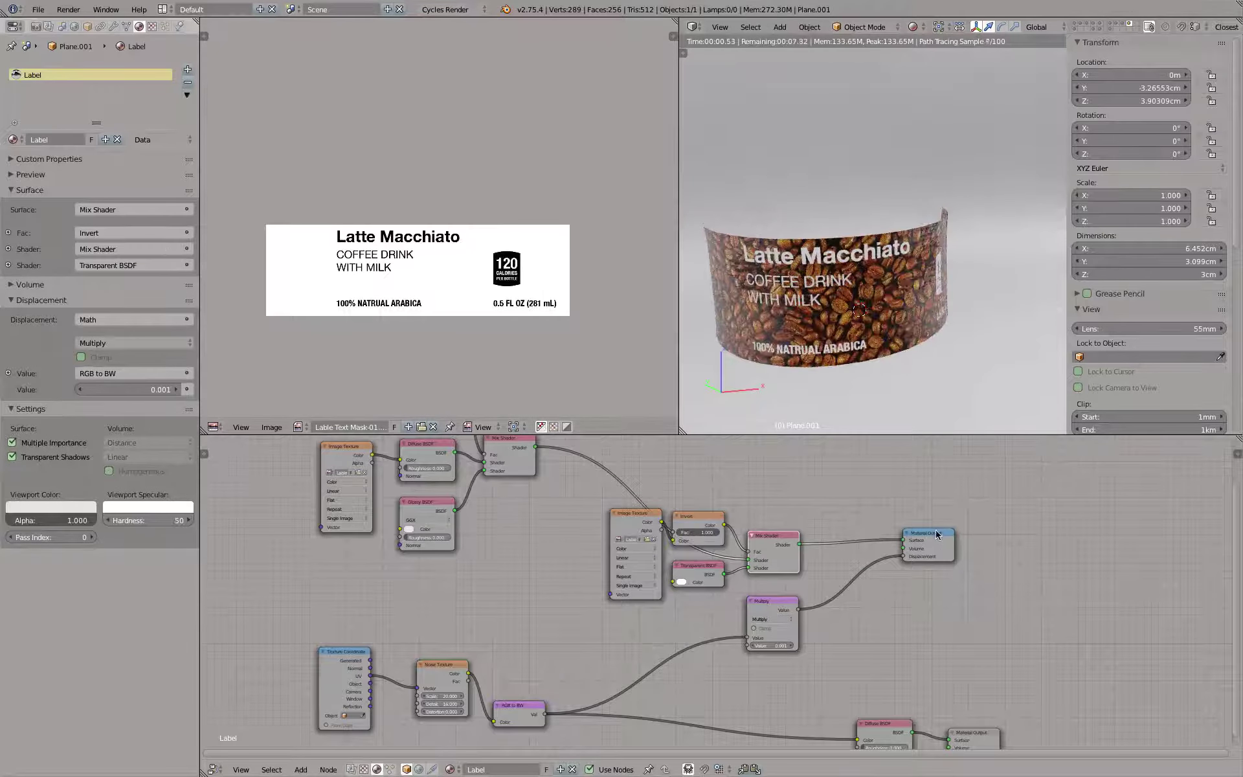
# Confirm glossy roughness 0.010 and orbit and zoom around the can to inspect the rendered label
pyautogui.moveTo(924, 309); pyautogui.dragTo(882, 300, button='middle')
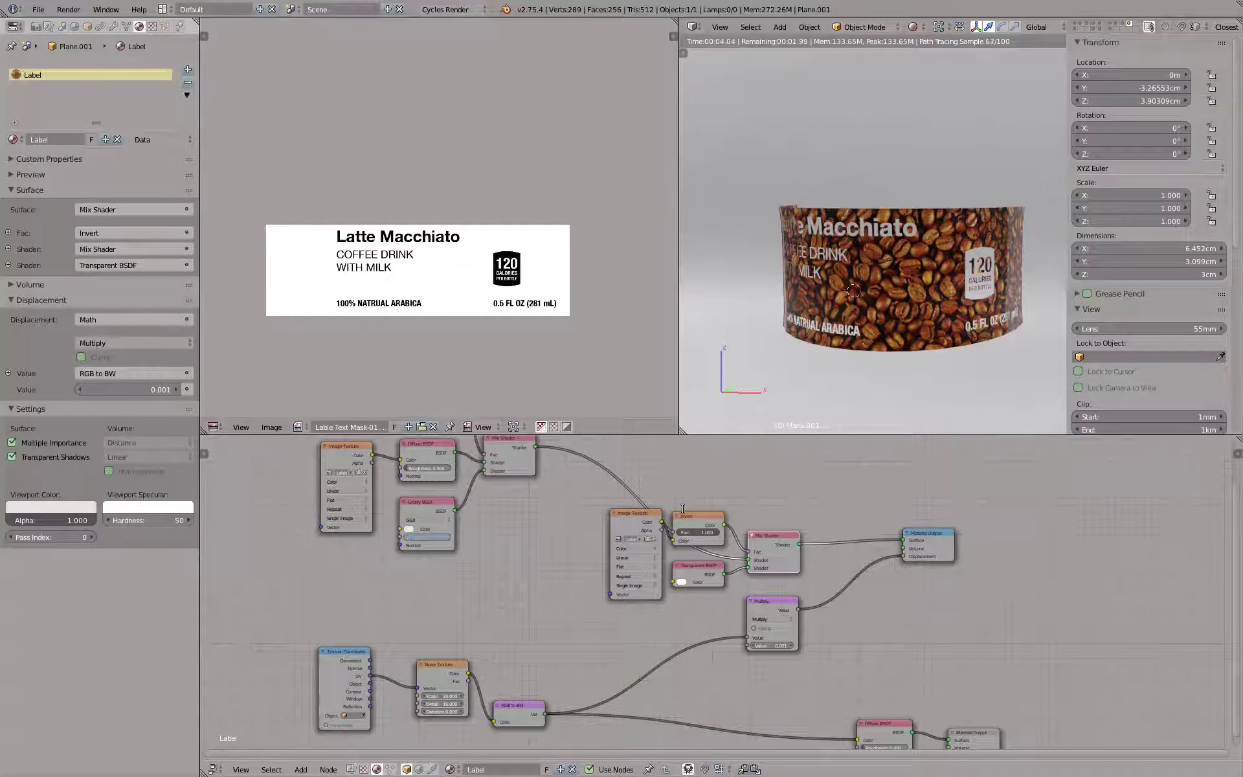
pyautogui.press('Return')
pyautogui.scroll(2, 985, 290)
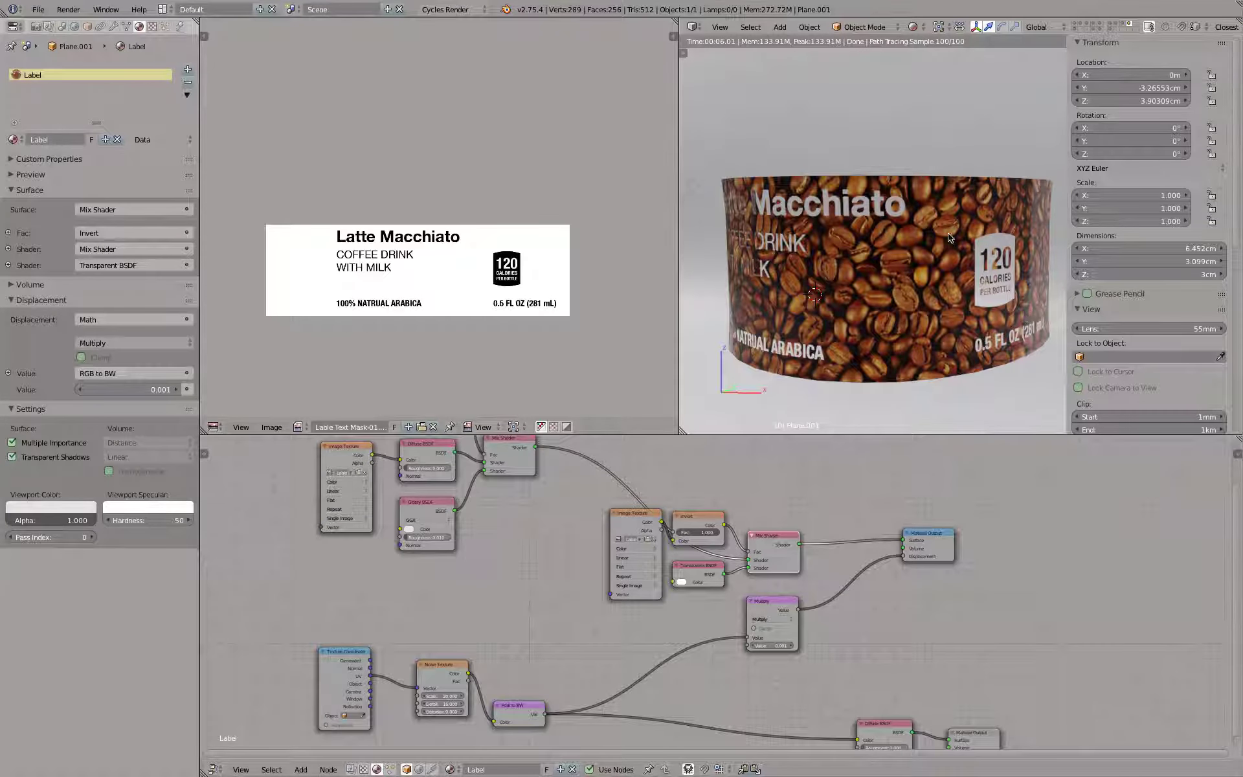
pyautogui.moveTo(1024, 316); pyautogui.dragTo(901, 269, button='middle')
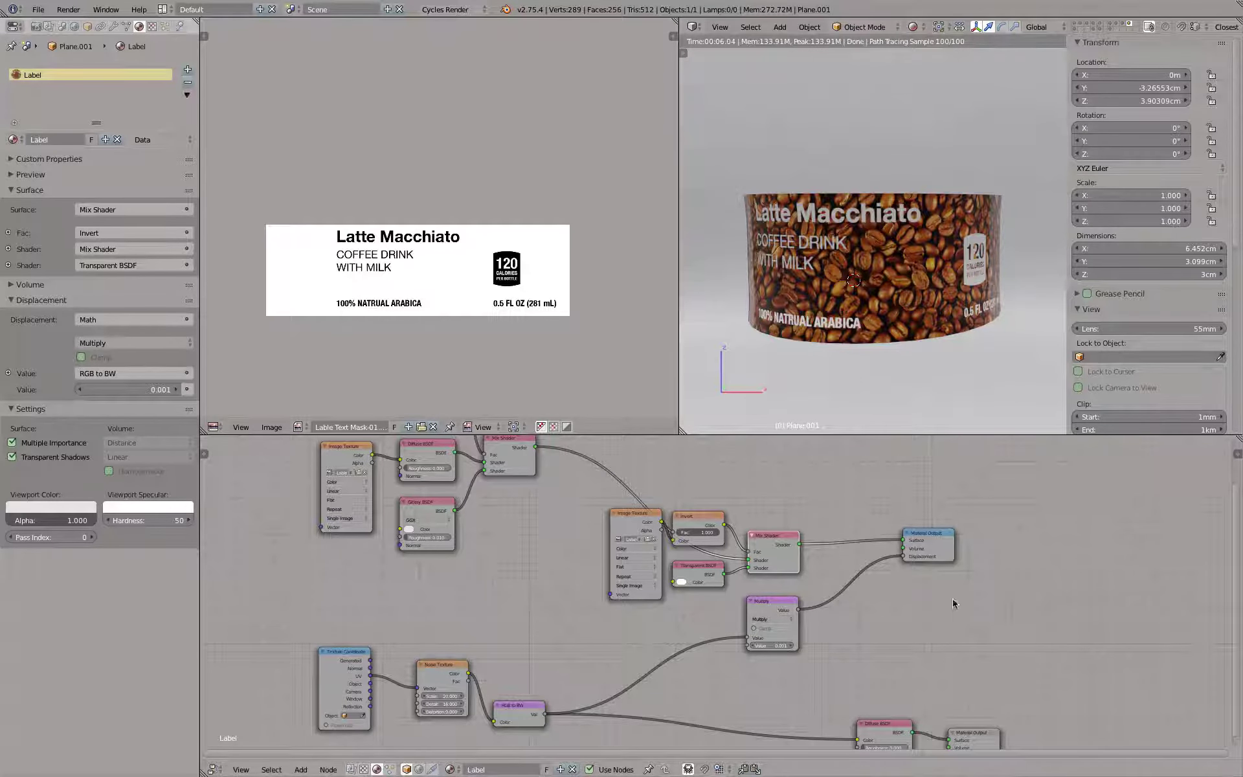
pyautogui.scroll(-1, 862, 298)
pyautogui.moveTo(863, 298); pyautogui.dragTo(852, 302, button='middle')
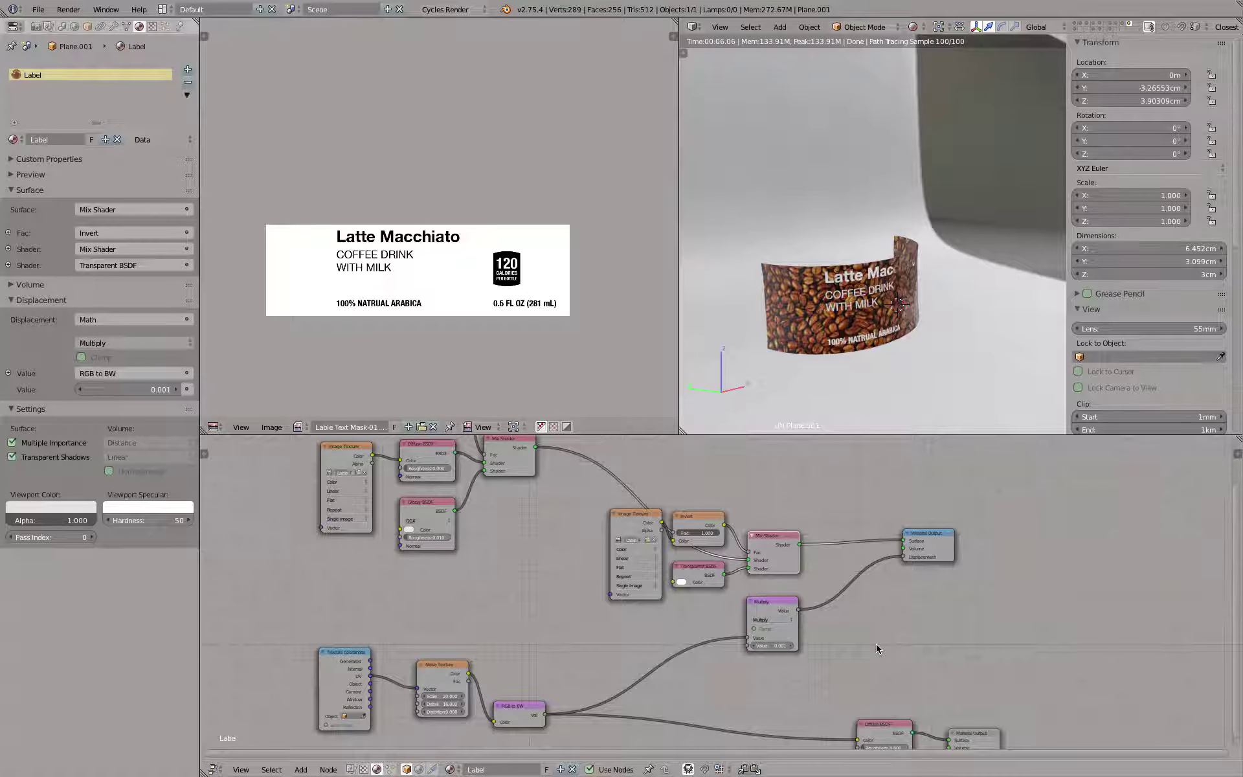
# Move the Diffuse BSDF and its Material Output left, and Texture Coordinate beside the Noise Texture
pyautogui.scroll(1, 897, 658)
pyautogui.moveTo(897, 658); pyautogui.dragTo(877, 603, button='middle')
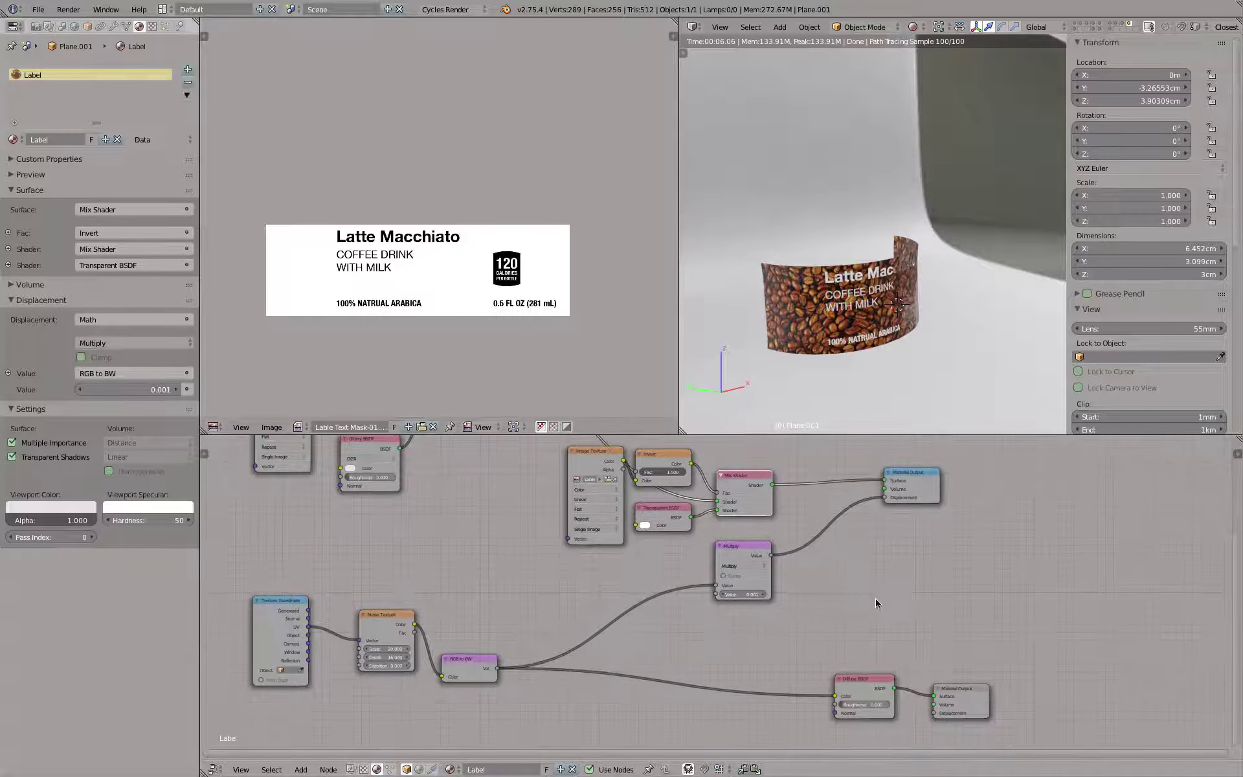
pyautogui.click(966, 690)
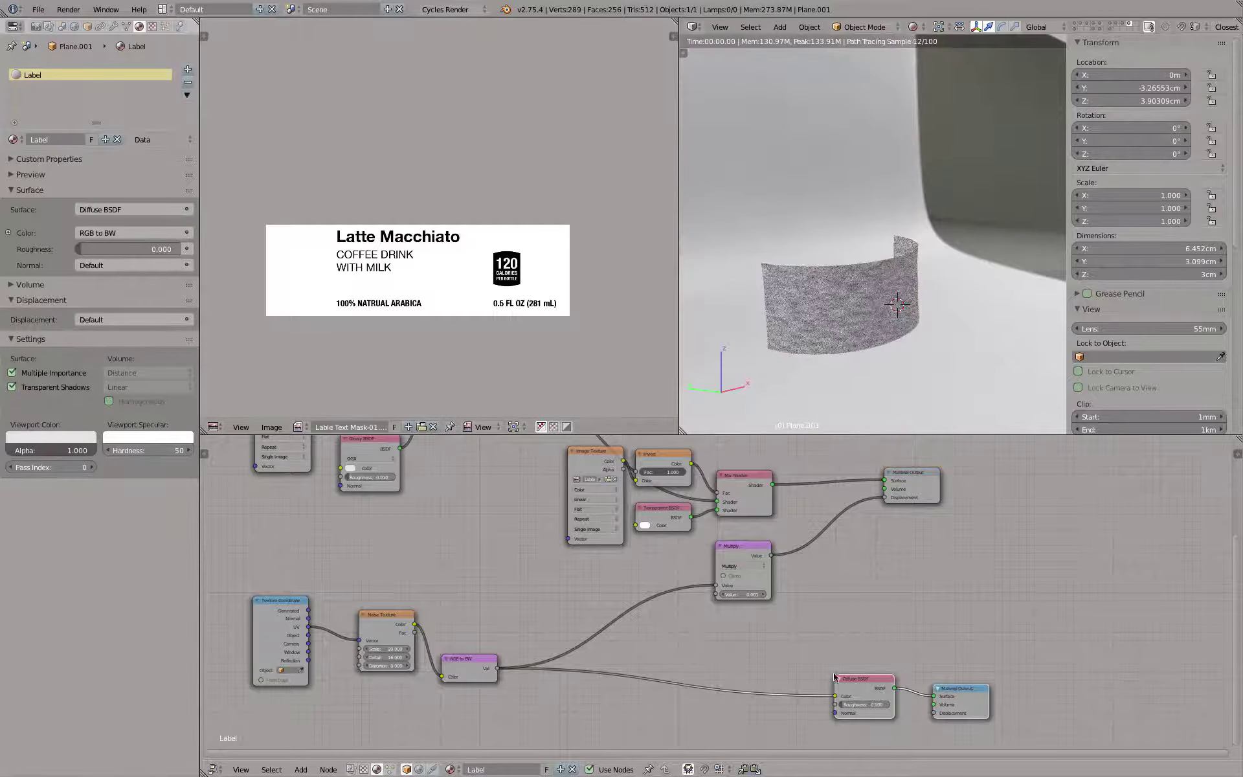
pyautogui.moveTo(834, 677); pyautogui.dragTo(529, 681)
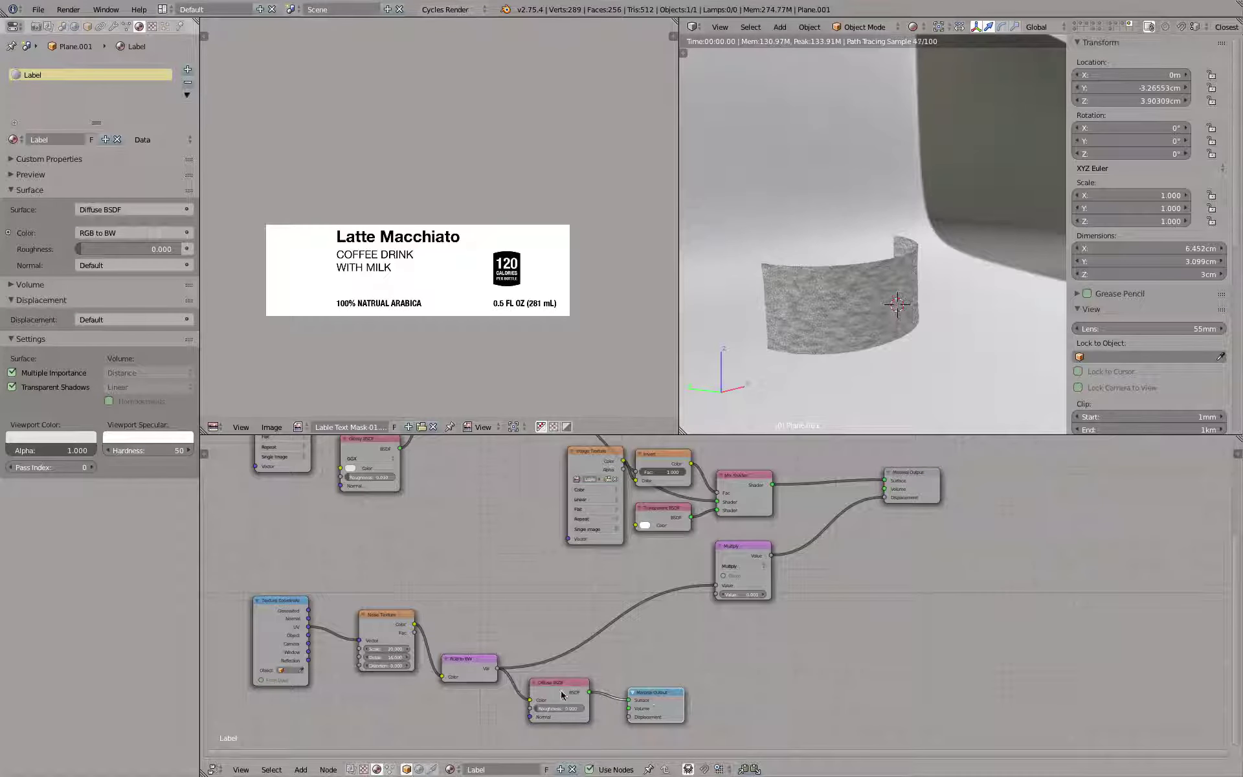
pyautogui.moveTo(643, 706); pyautogui.dragTo(615, 703)
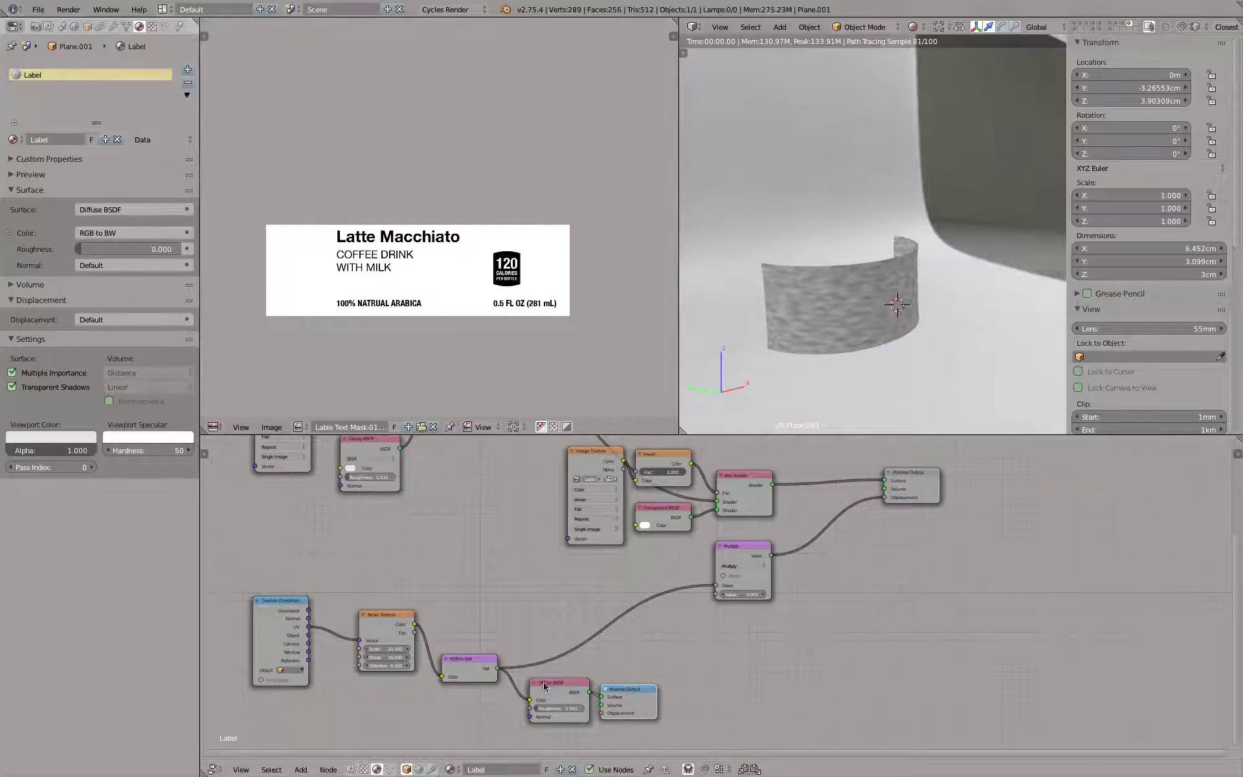
pyautogui.moveTo(280, 611); pyautogui.dragTo(390, 641)
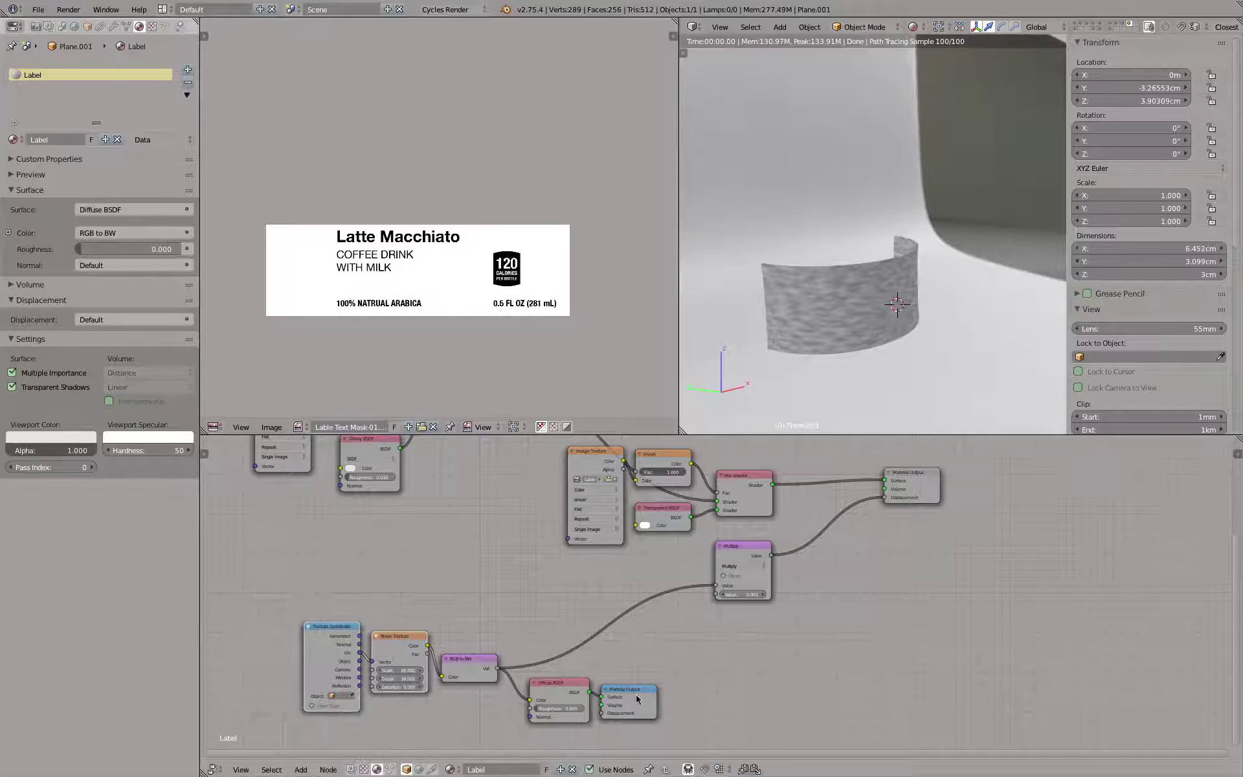
pyautogui.click(667, 680)
# Make the label's Material Output active again and check the render from another angle
pyautogui.click(918, 492)
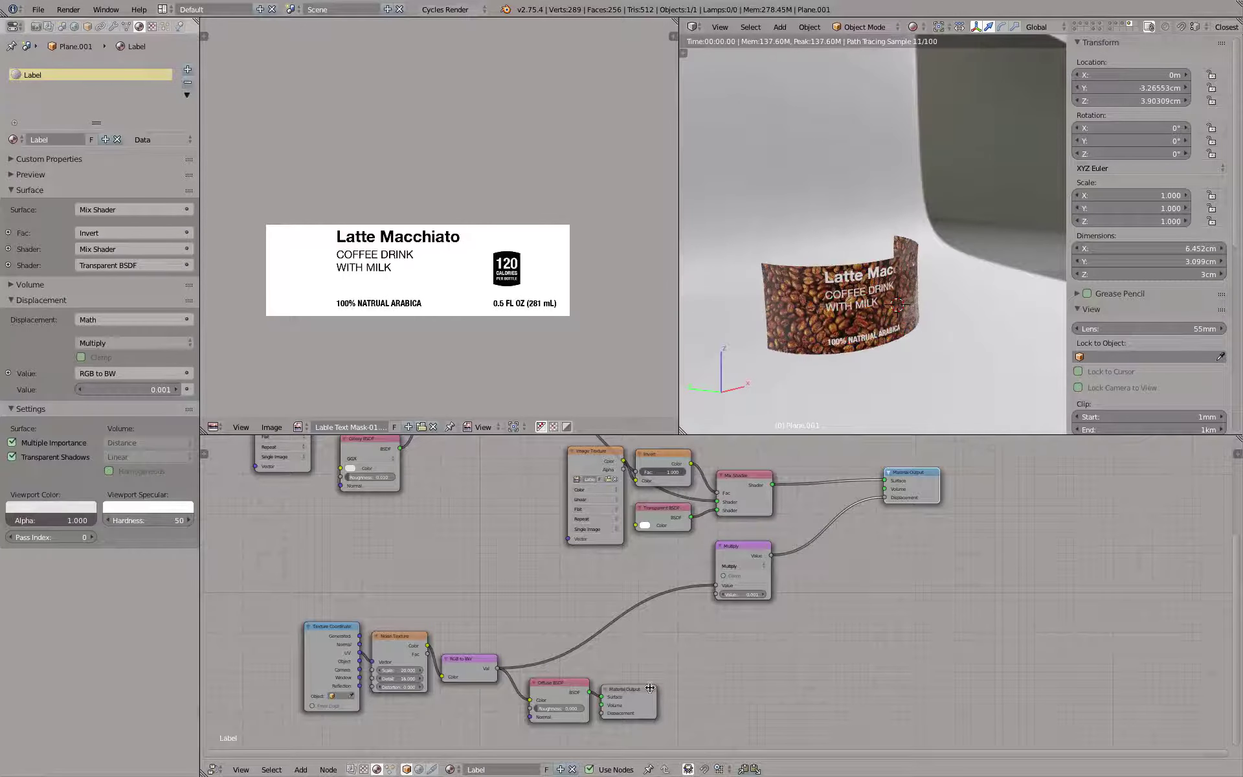
pyautogui.hotkey('ctrl', 'z')
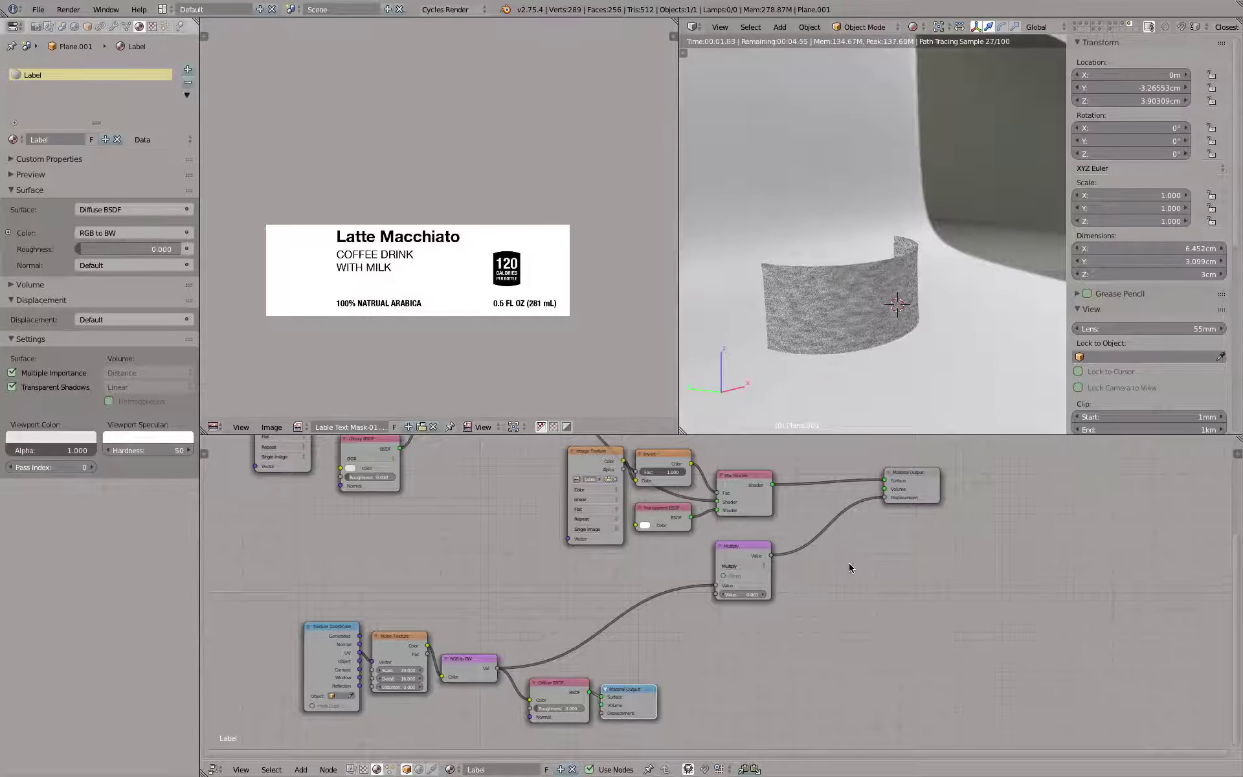
pyautogui.click(937, 491)
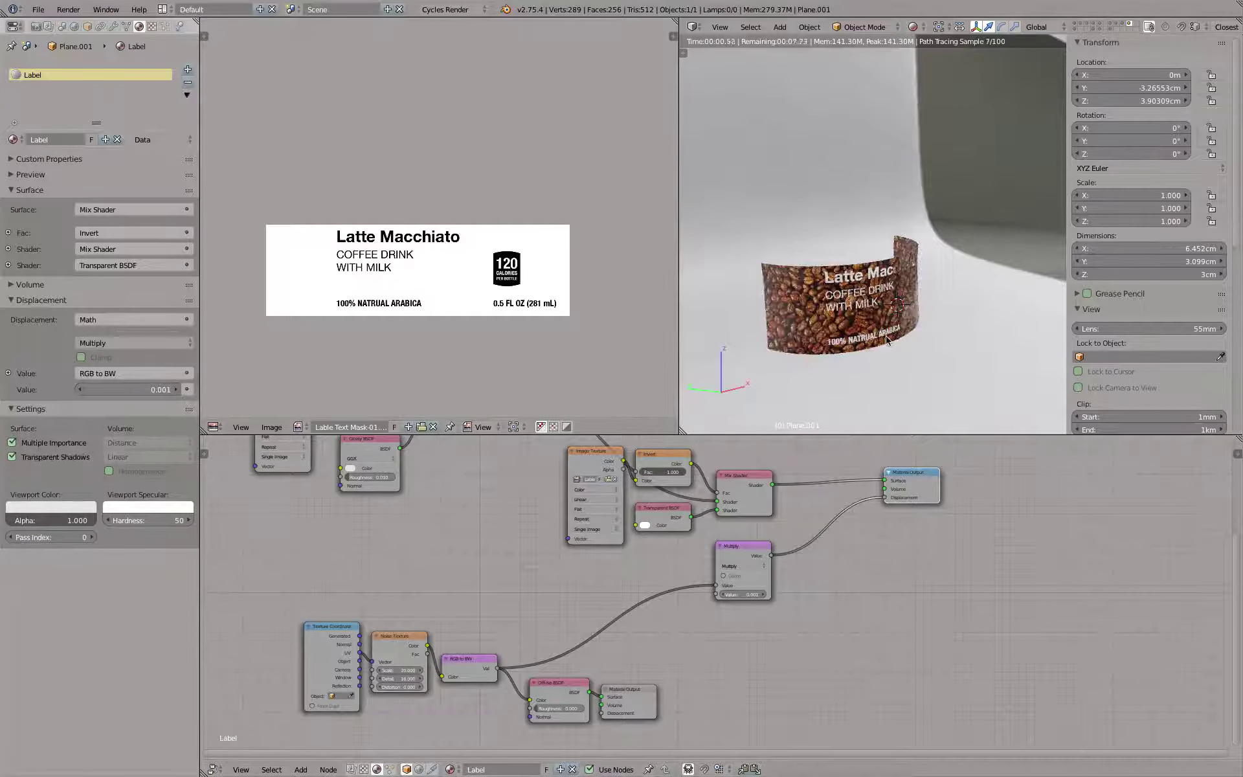
pyautogui.hotkey('shift', 'z')
pyautogui.moveTo(888, 331); pyautogui.dragTo(870, 336, button='middle')
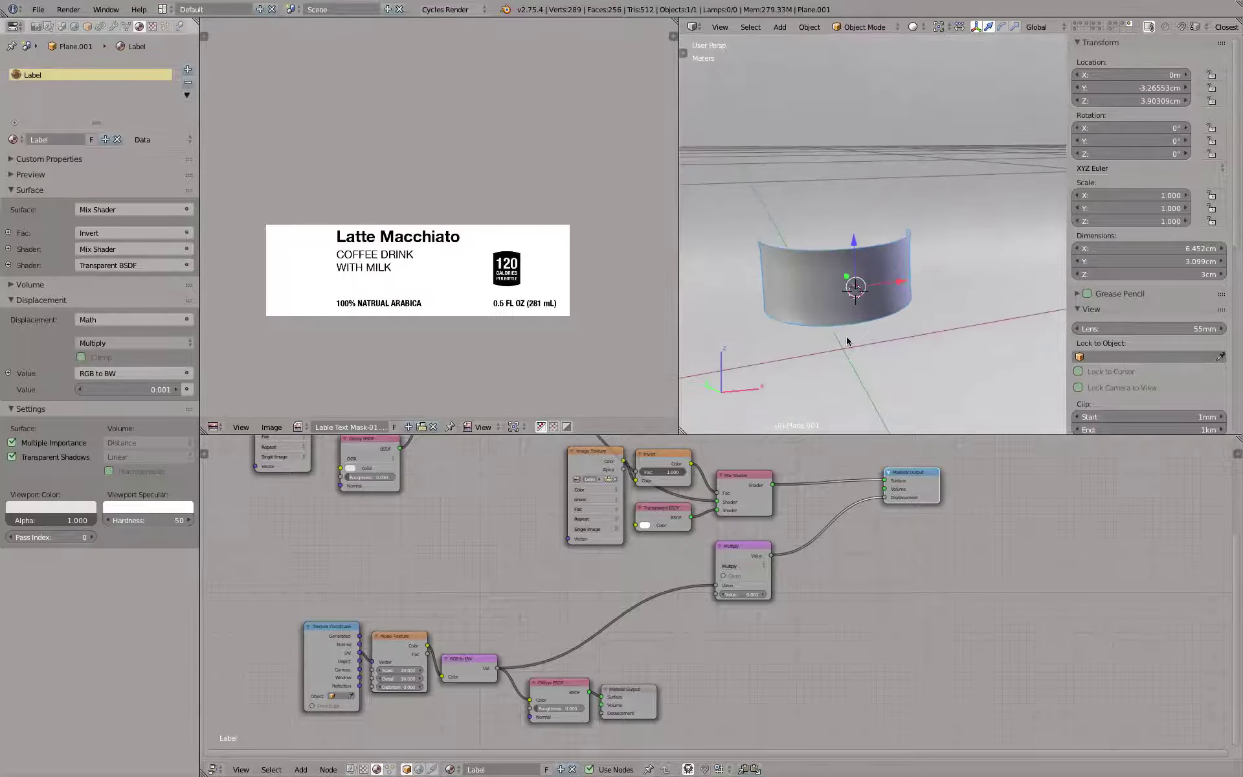
pyautogui.hotkey('shift', 'z')
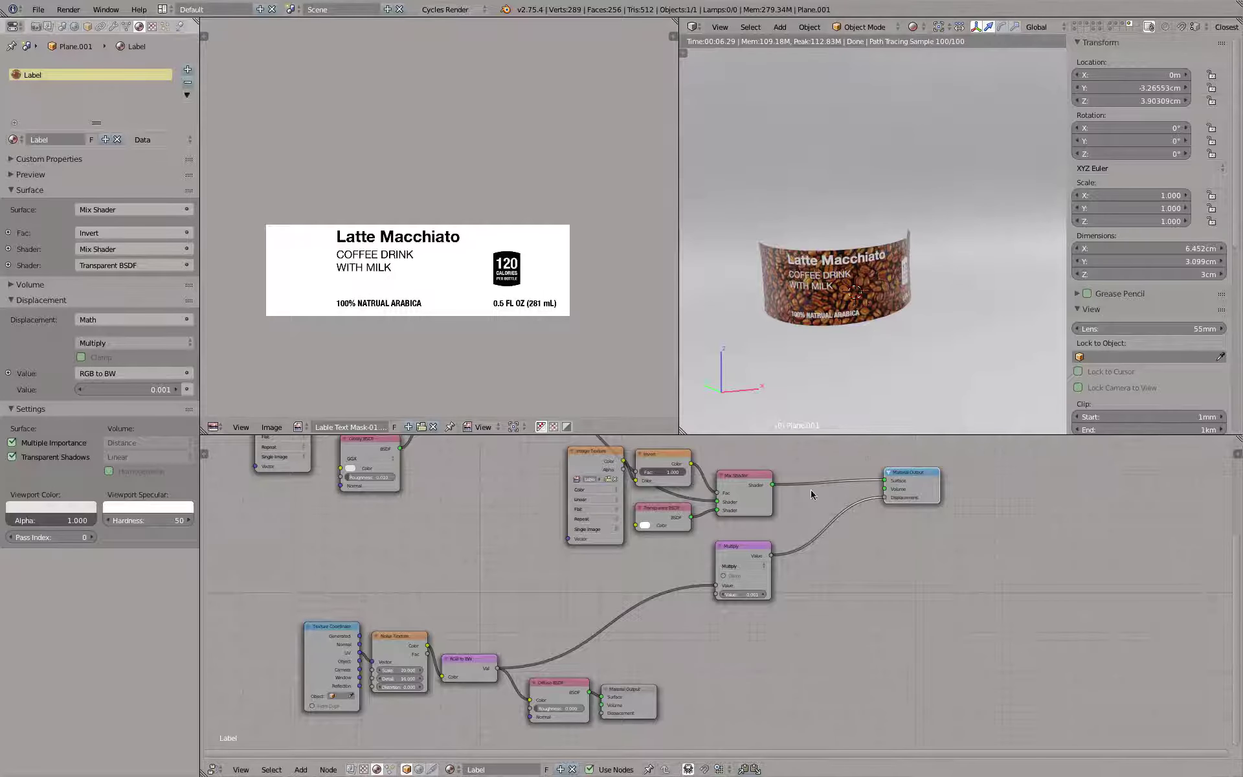
# Bring the Diffuse, Glossy and Mix Shader nodes into view, set solid shading, and switch to Finder
pyautogui.moveTo(812, 495); pyautogui.dragTo(894, 557, button='middle')
pyautogui.moveTo(576, 498); pyautogui.dragTo(699, 561, button='middle')
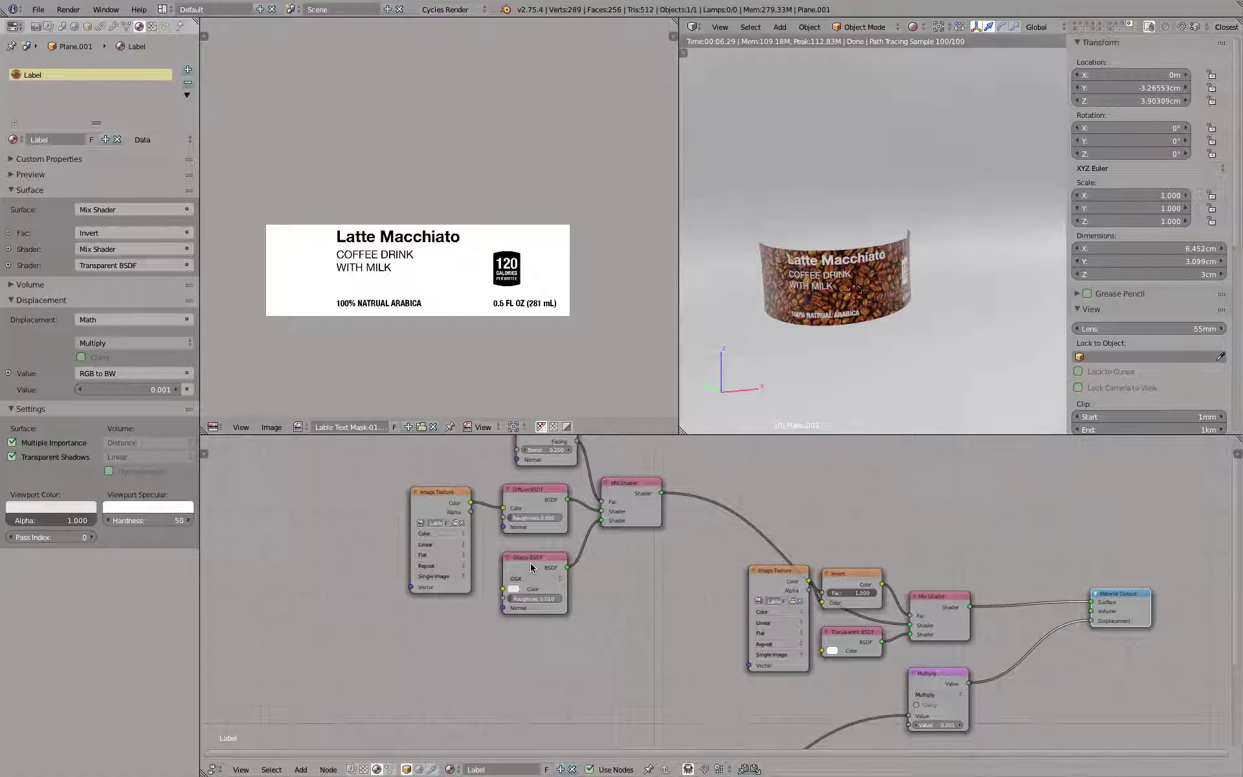
pyautogui.hotkey('shift', 'z')
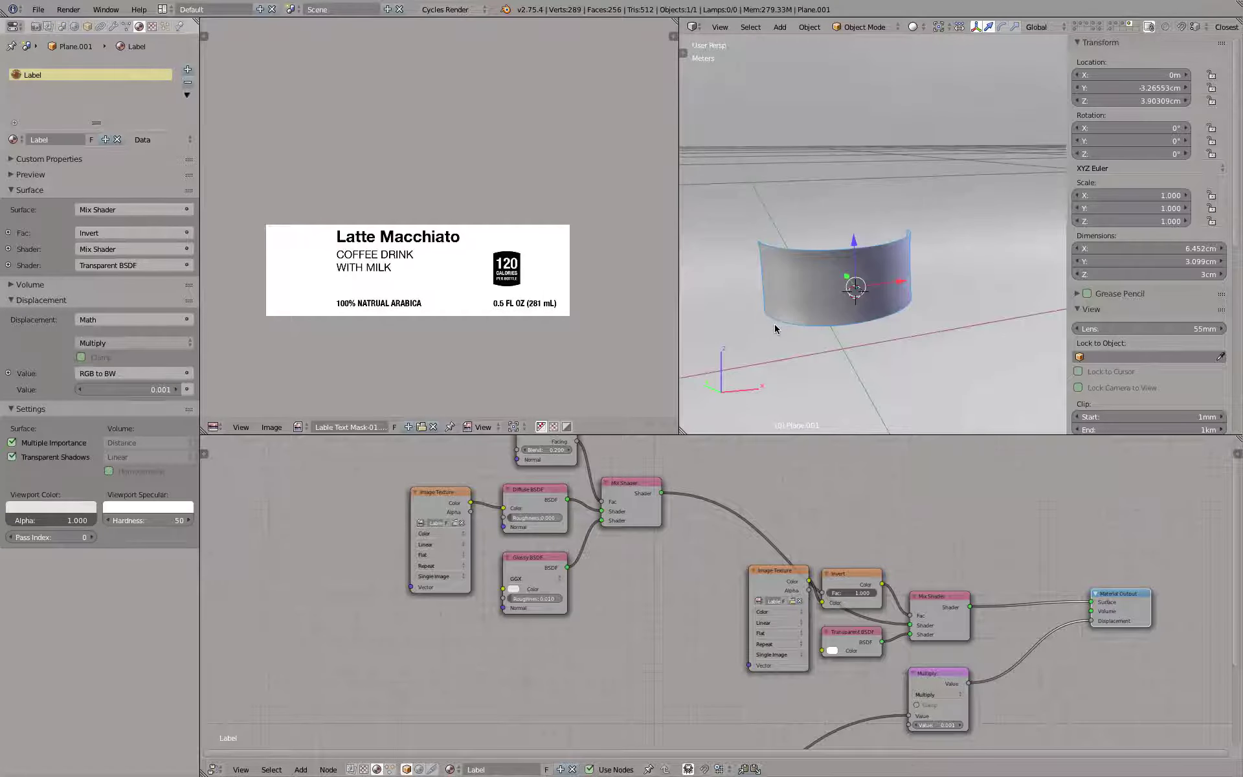
pyautogui.press('super+Tab')
pyautogui.press('super+Tab')
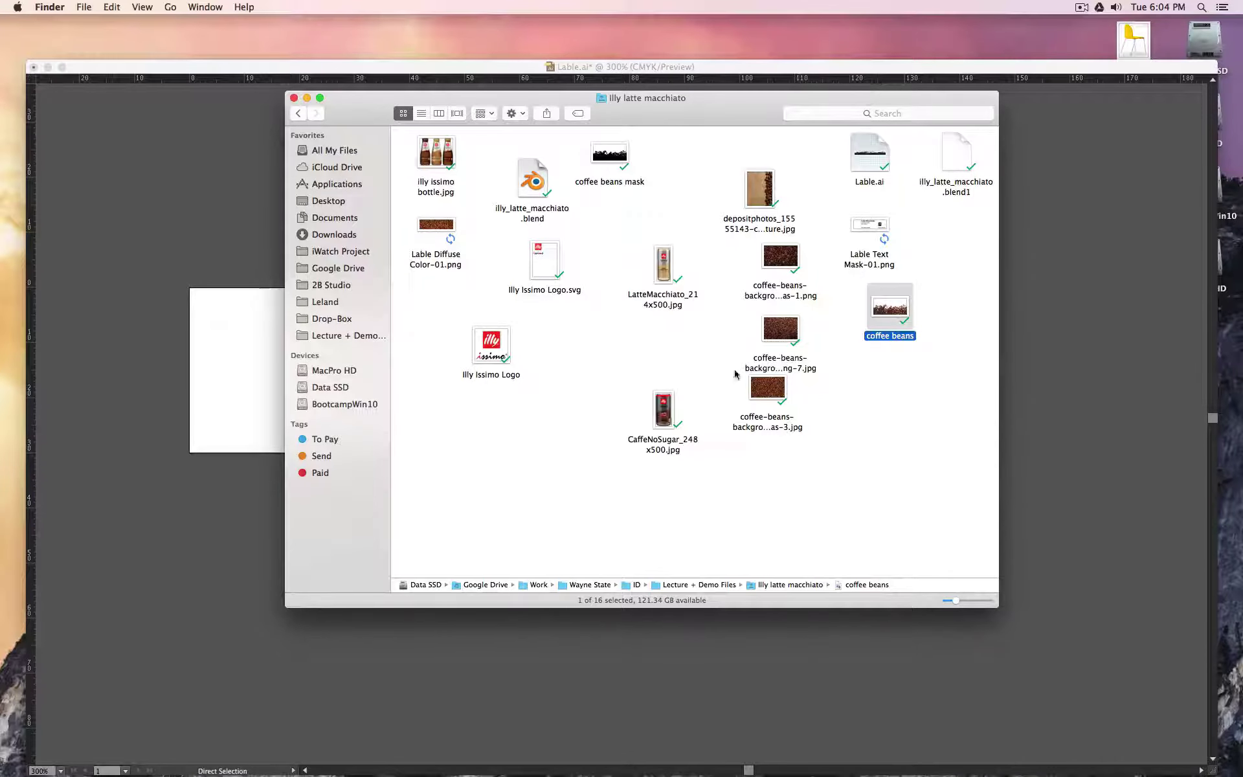
# Preview coffee-beans-background-best-design-ideas-3.jpg and open it in Pixelmator via the Dock
pyautogui.click(767, 388)
pyautogui.press('space')
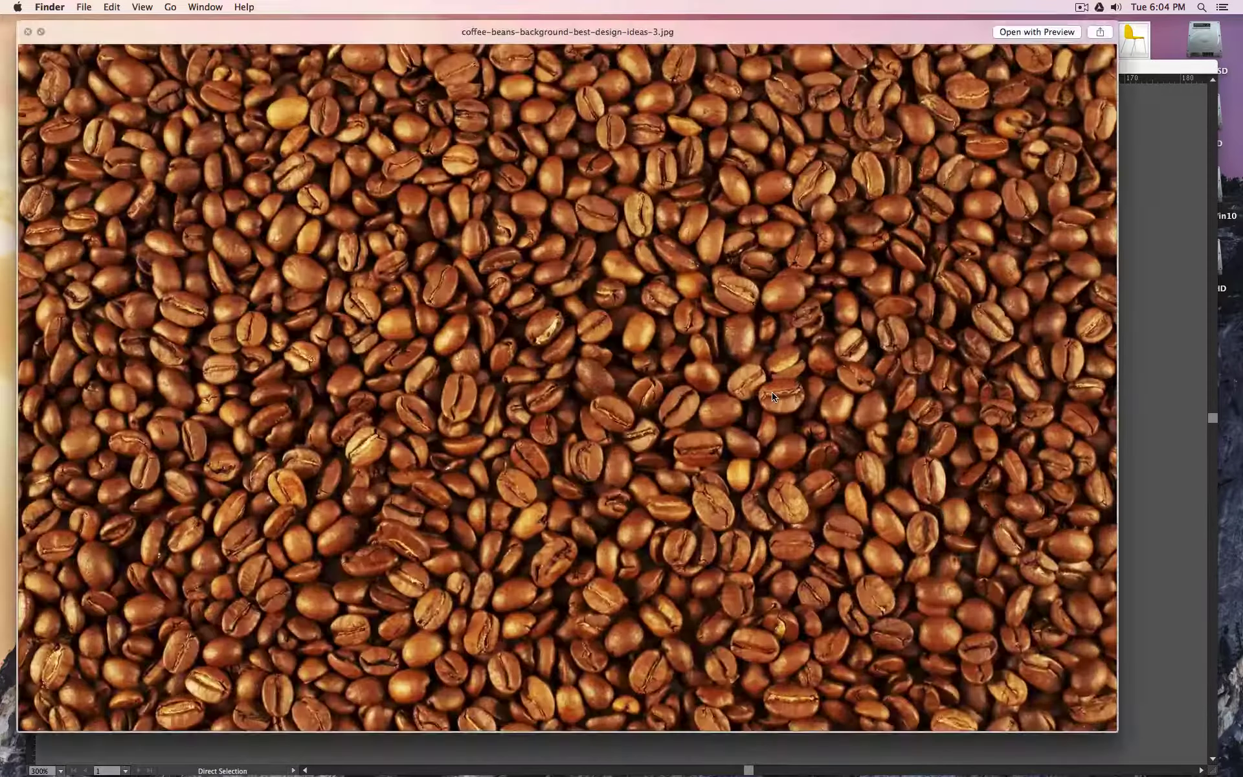
pyautogui.press('space')
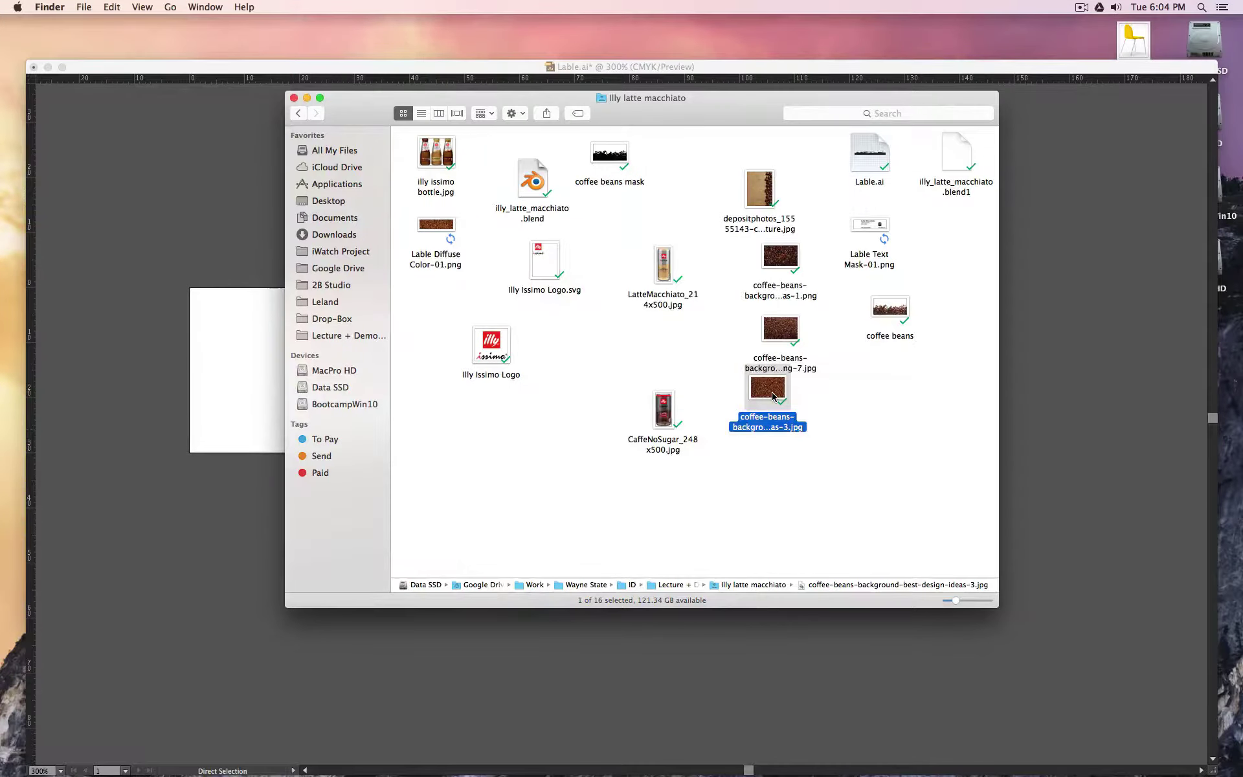
pyautogui.press('space')
pyautogui.press('space')
pyautogui.moveTo(774, 391)
pyautogui.mouseDown()
pyautogui.moveTo(664, 632)
pyautogui.moveTo(658, 759)
pyautogui.moveTo(706, 758)
pyautogui.mouseUp()
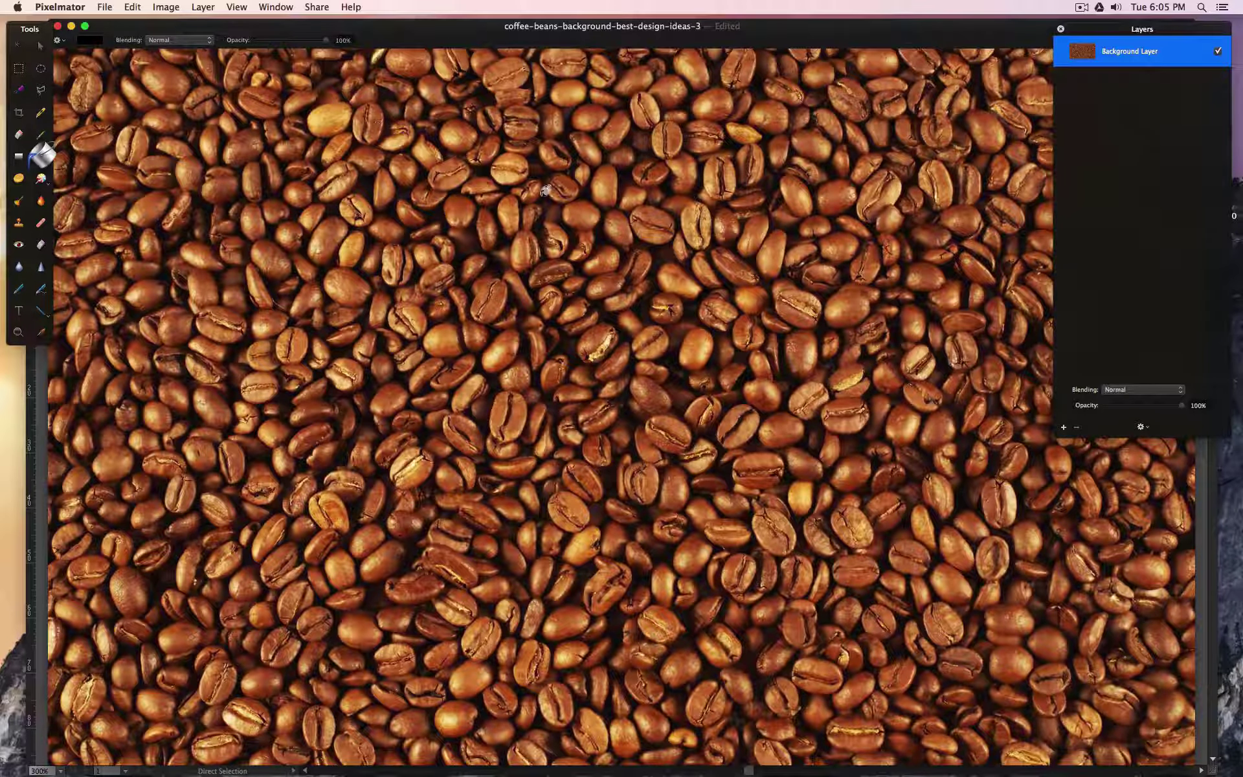
# Apply a steep Curves adjustment, black point pushed far right, giving white beans on black
pyautogui.press('super+0')
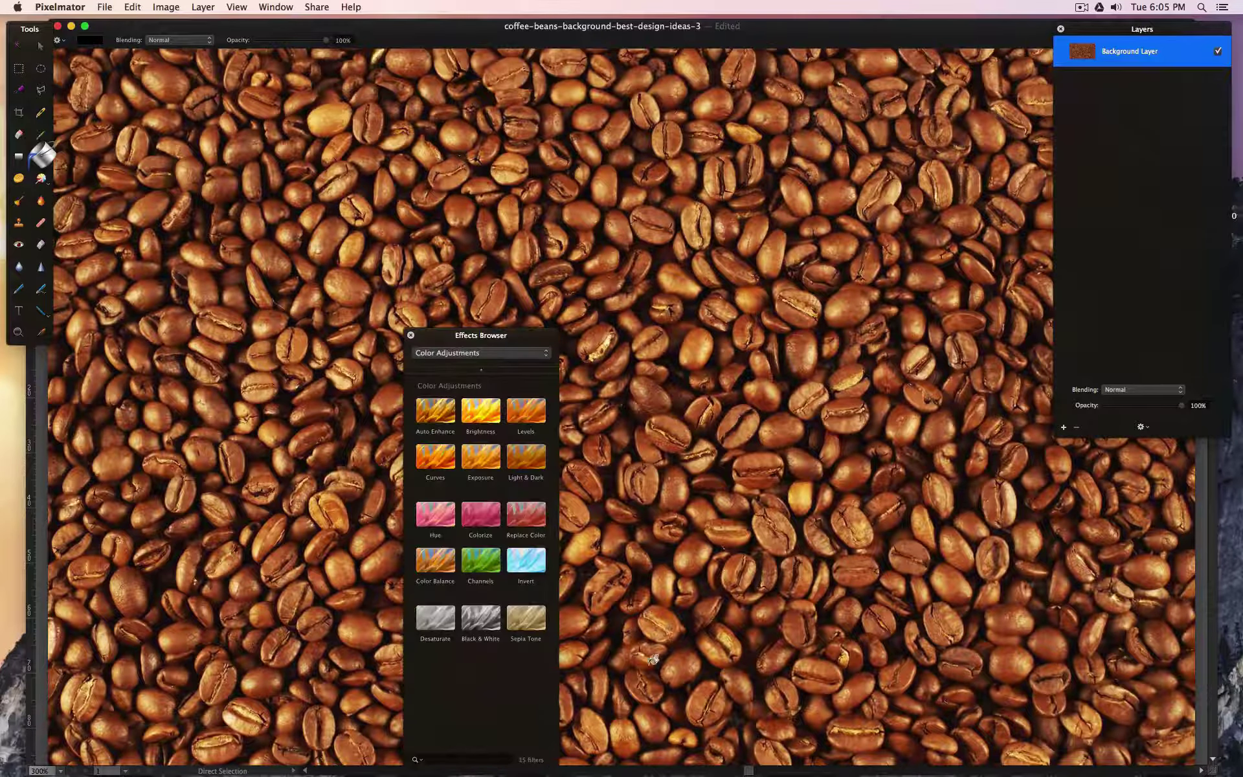
pyautogui.moveTo(435, 618); pyautogui.dragTo(717, 269)
pyautogui.moveTo(437, 465); pyautogui.dragTo(651, 316)
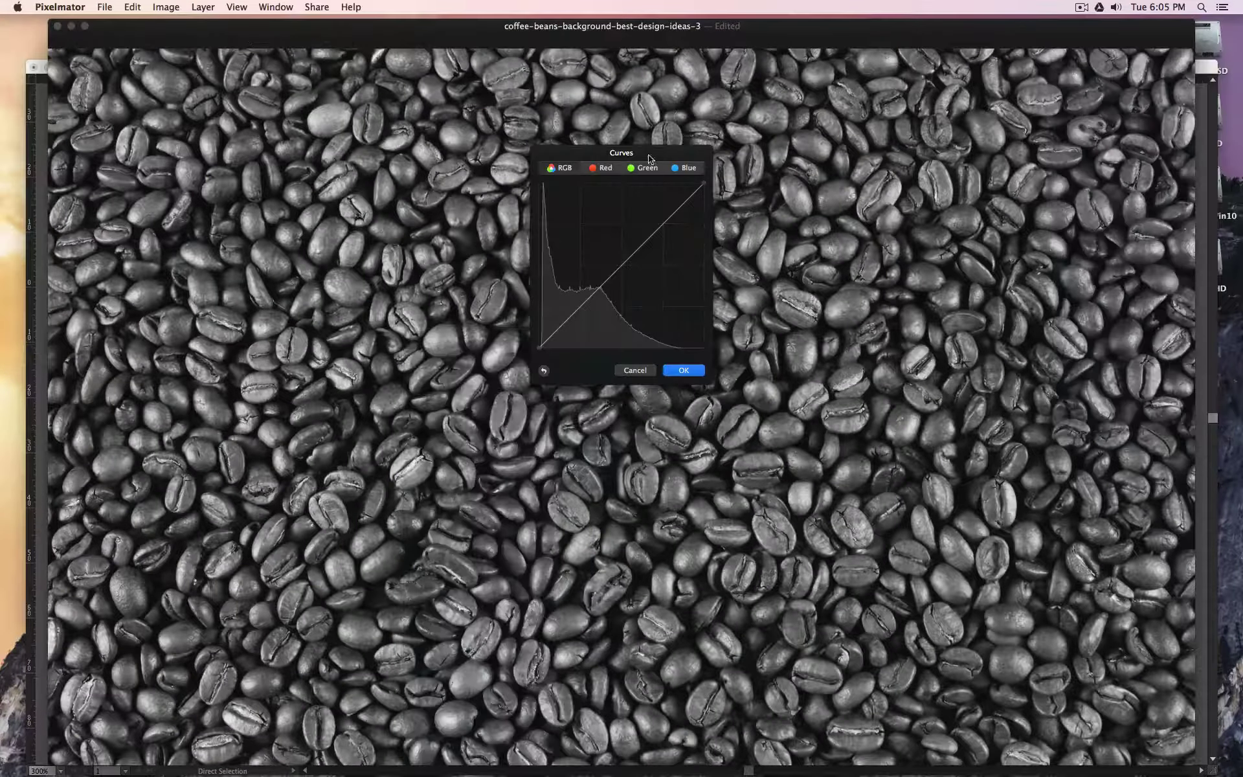
pyautogui.moveTo(650, 158); pyautogui.dragTo(756, 258)
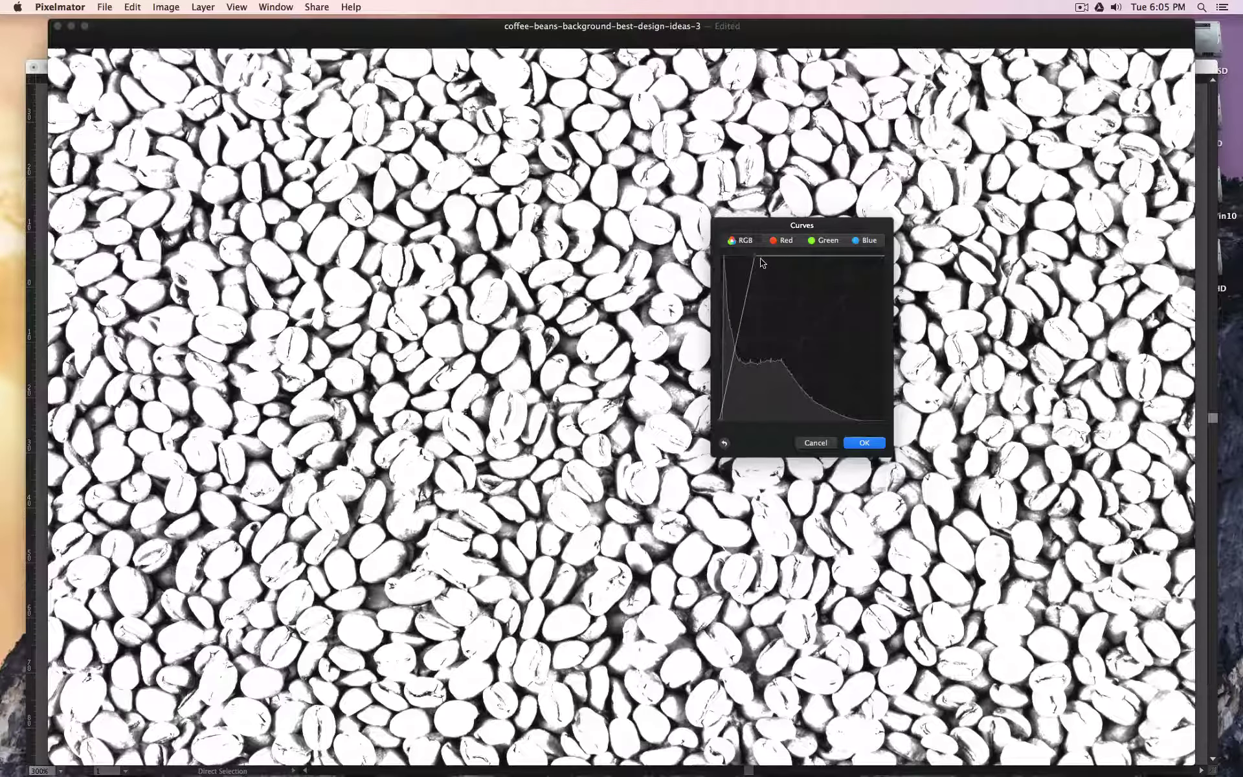
pyautogui.moveTo(754, 258); pyautogui.dragTo(746, 259)
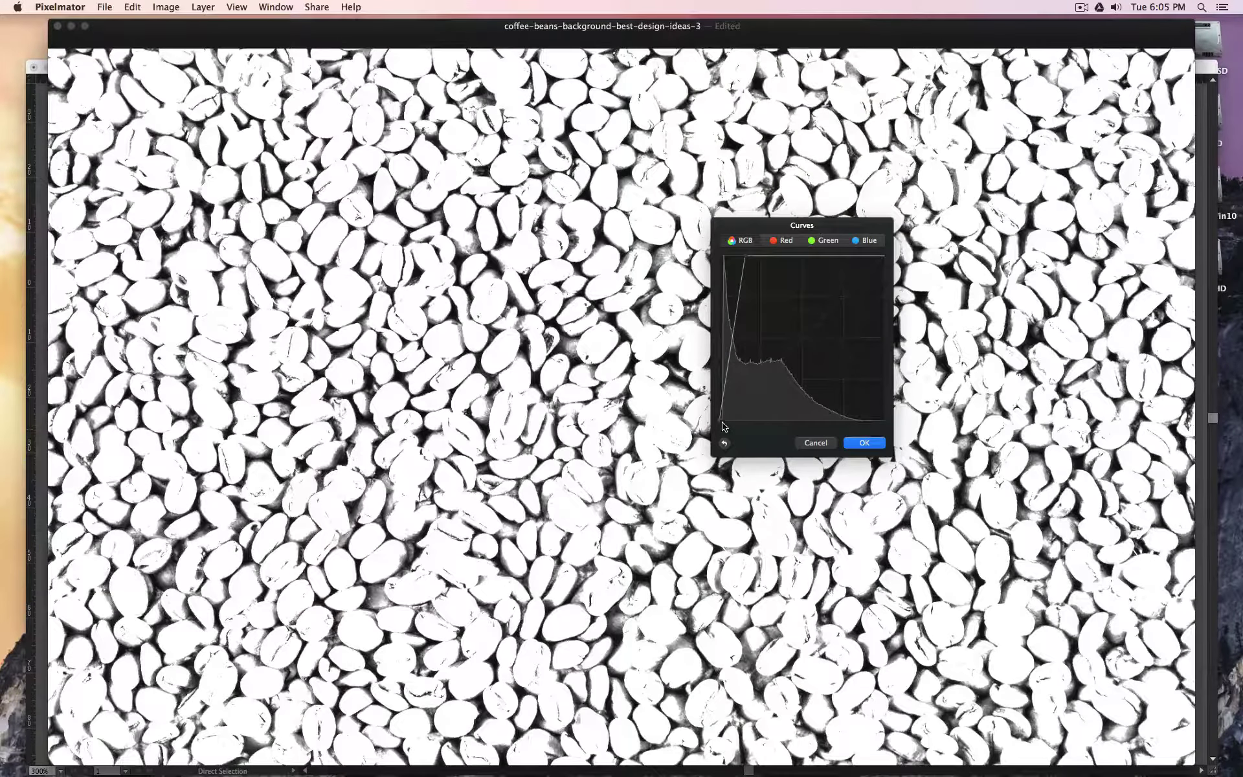
pyautogui.moveTo(723, 421); pyautogui.dragTo(744, 420)
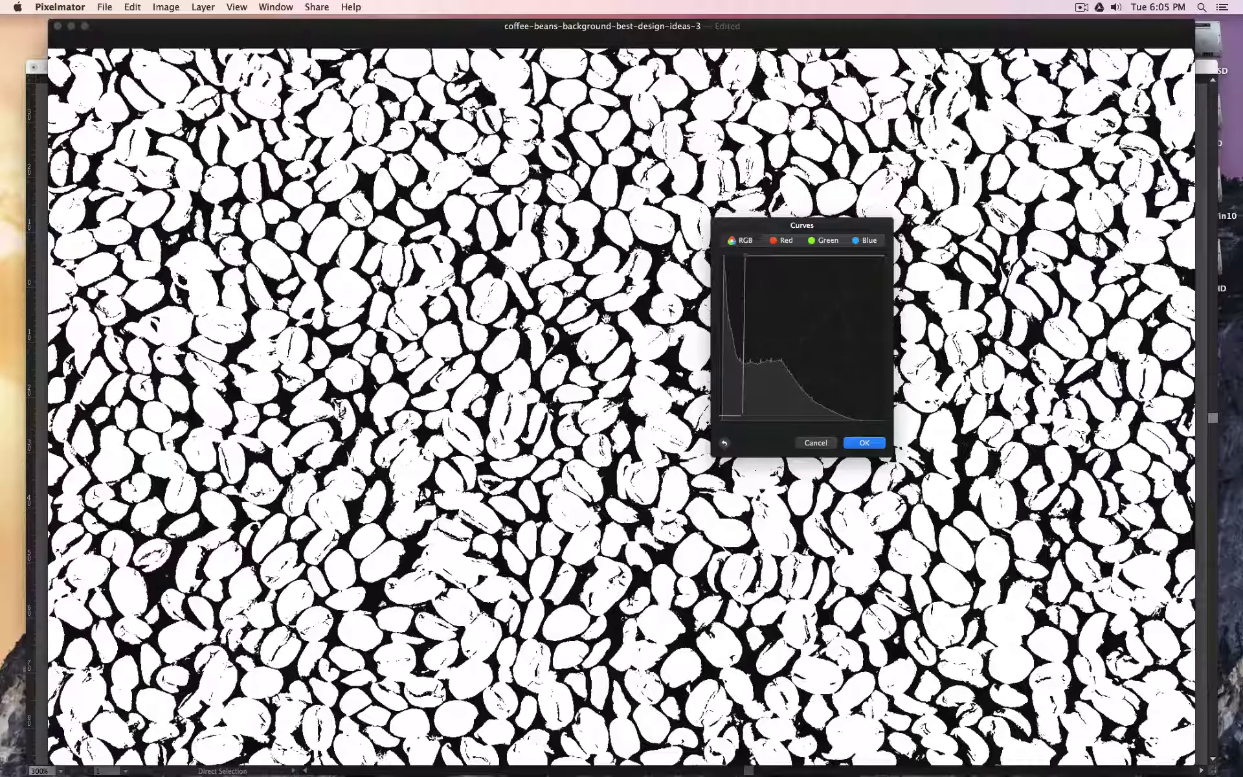
pyautogui.moveTo(746, 417)
pyautogui.mouseDown()
pyautogui.moveTo(749, 432)
pyautogui.moveTo(717, 426)
pyautogui.moveTo(736, 429)
pyautogui.mouseUp()
pyautogui.click(864, 443)
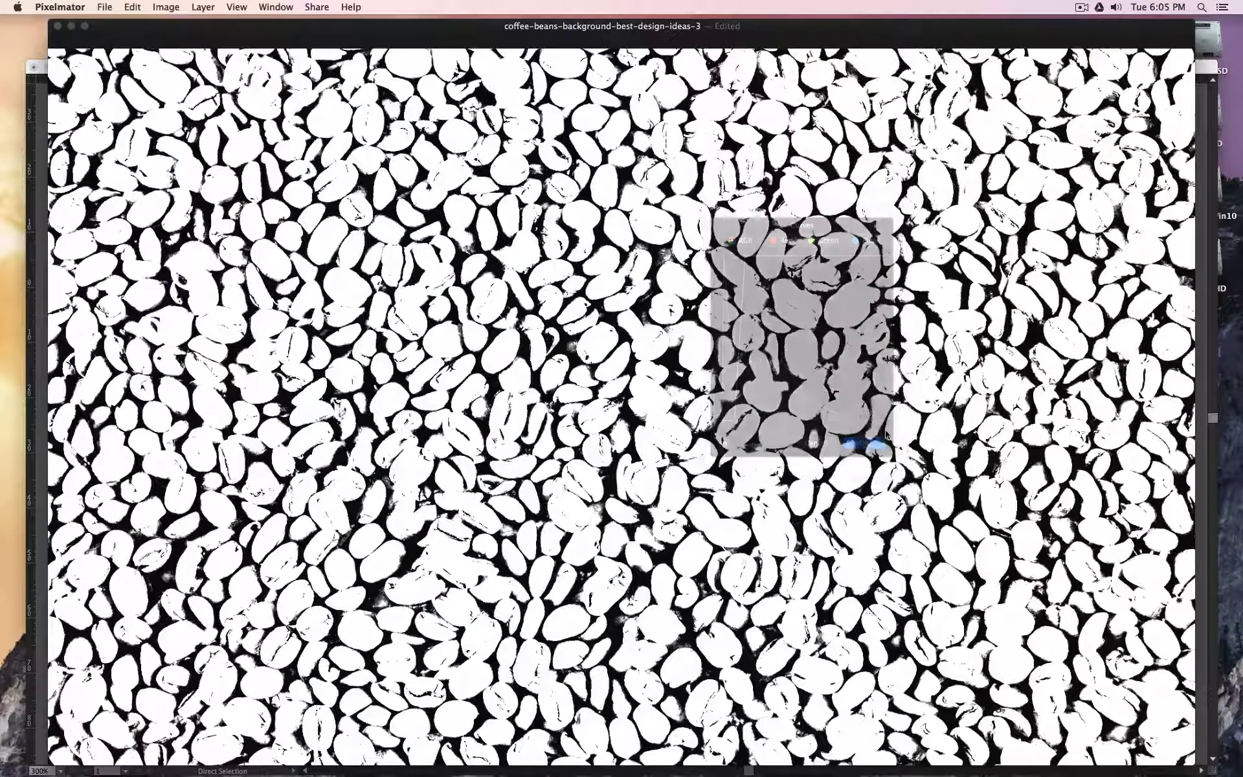
# Export a JPEG named 'coffee beans mask Reflection', then quit Pixelmator discarding the document
pyautogui.click(104, 8)
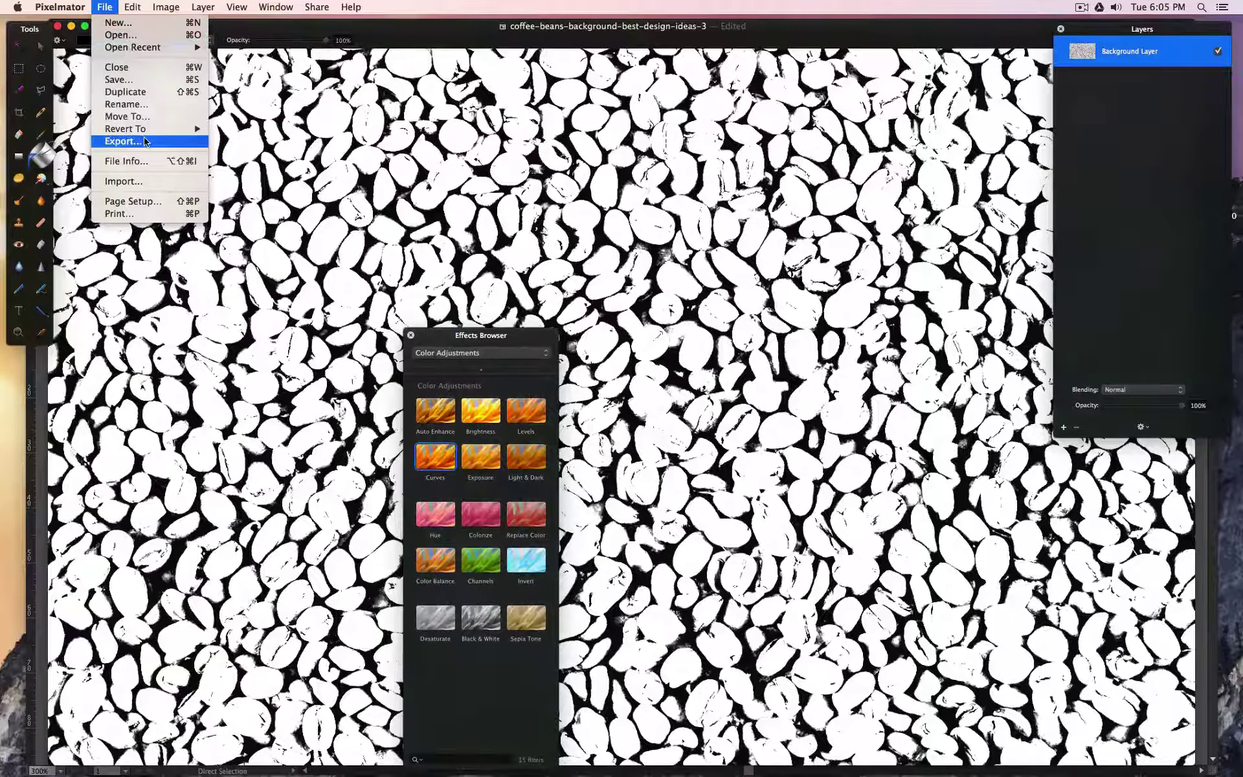
pyautogui.click(144, 141)
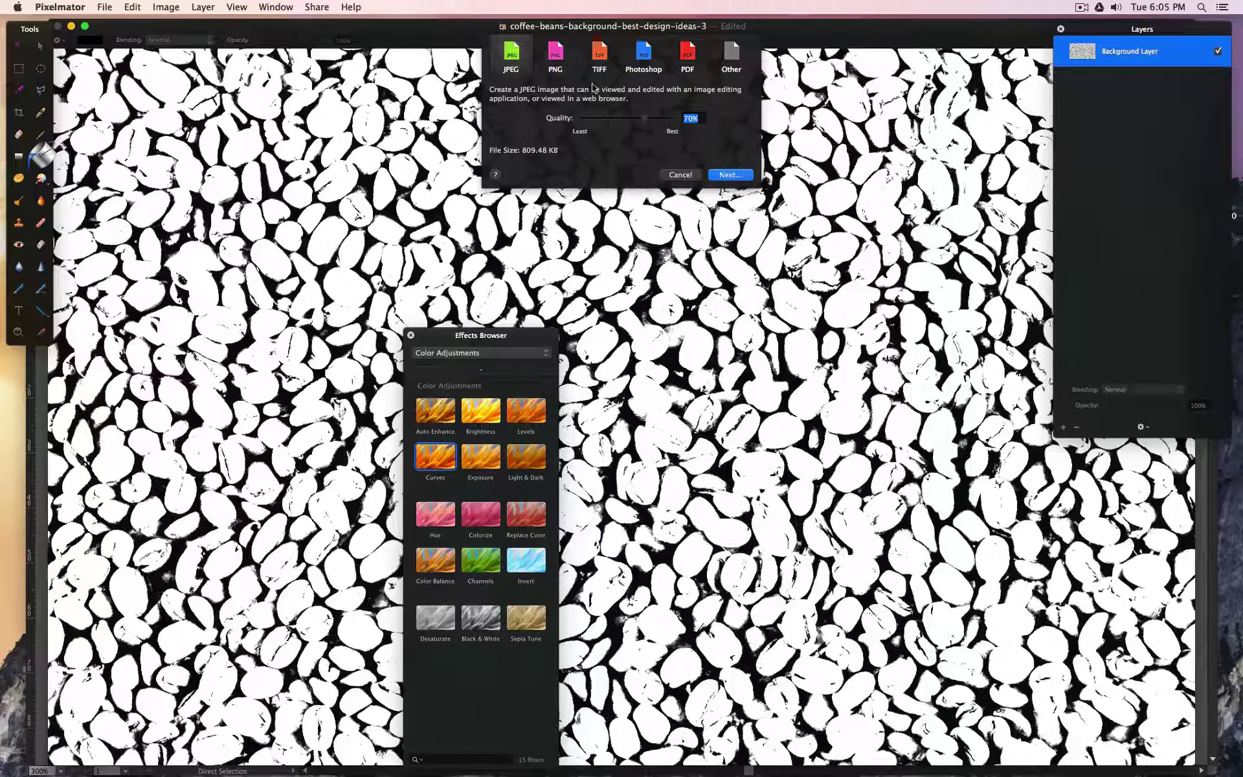
pyautogui.click(731, 174)
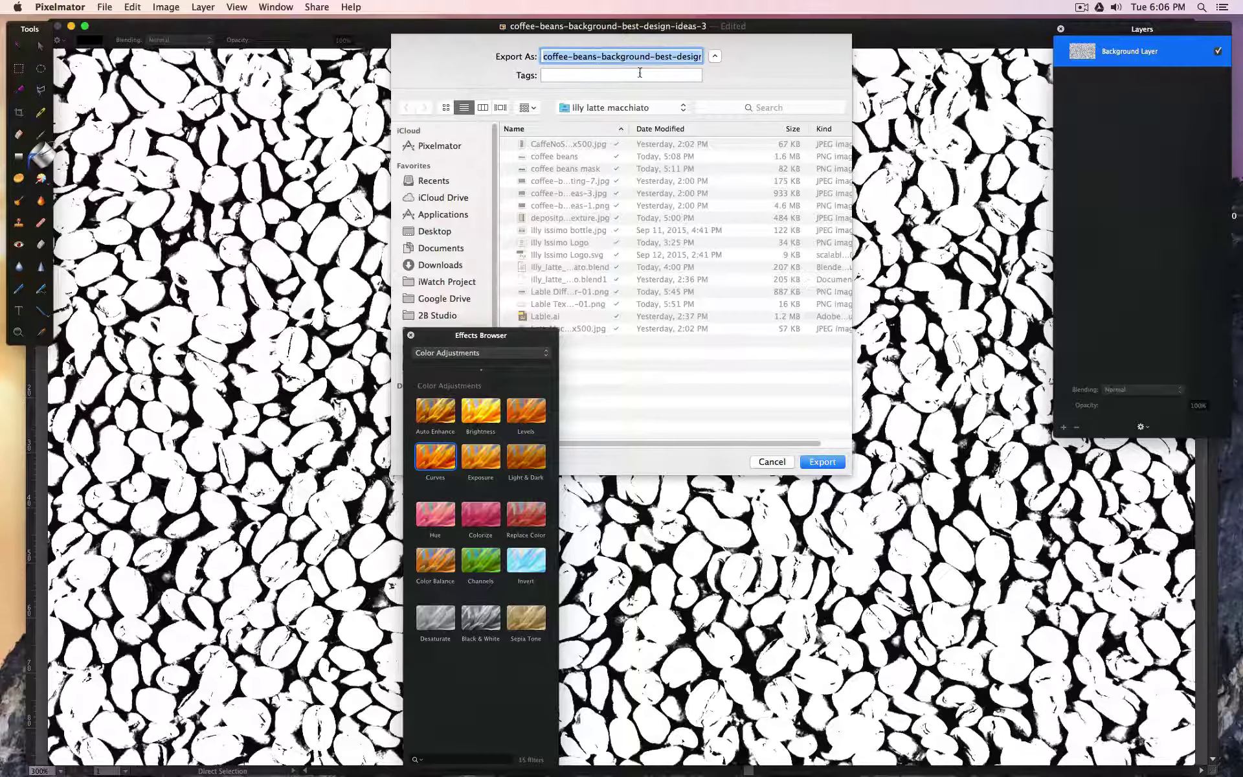
pyautogui.click(567, 157)
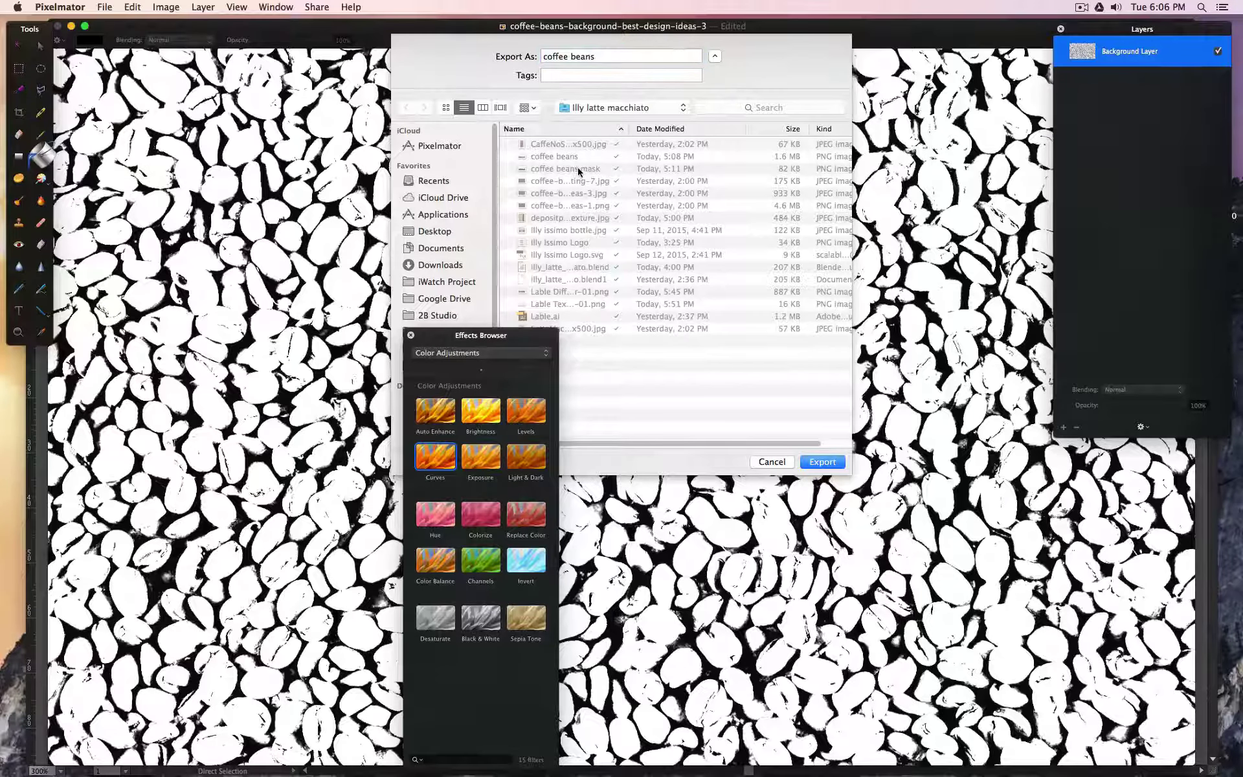
pyautogui.click(579, 169)
pyautogui.click(641, 55)
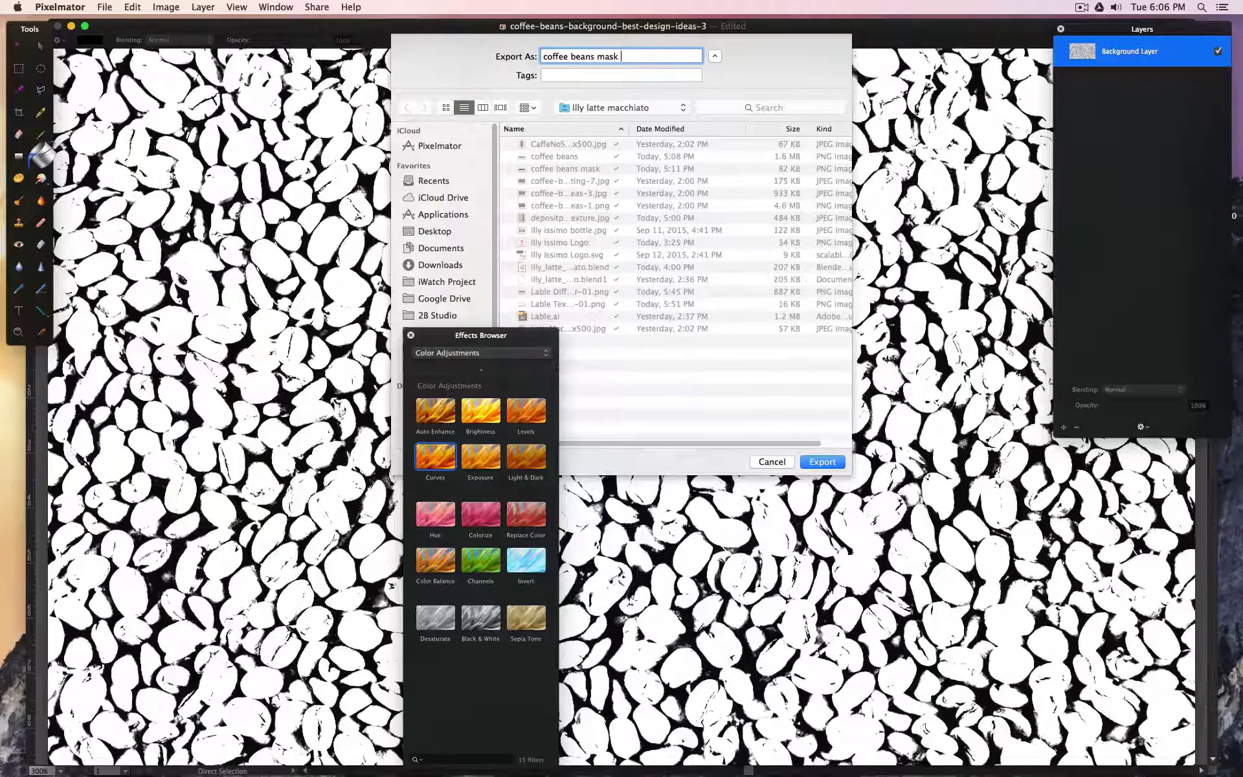
pyautogui.write('Reflection')
pyautogui.press('Return')
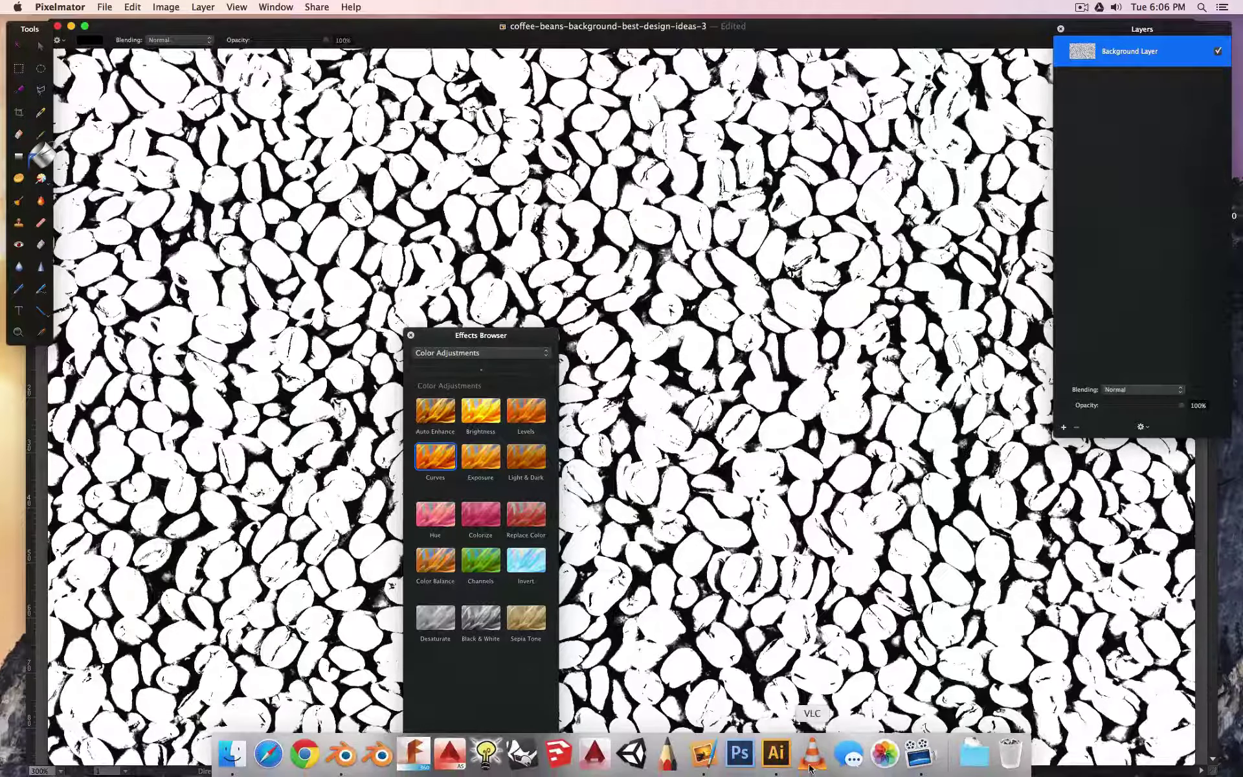
pyautogui.press('super+q')
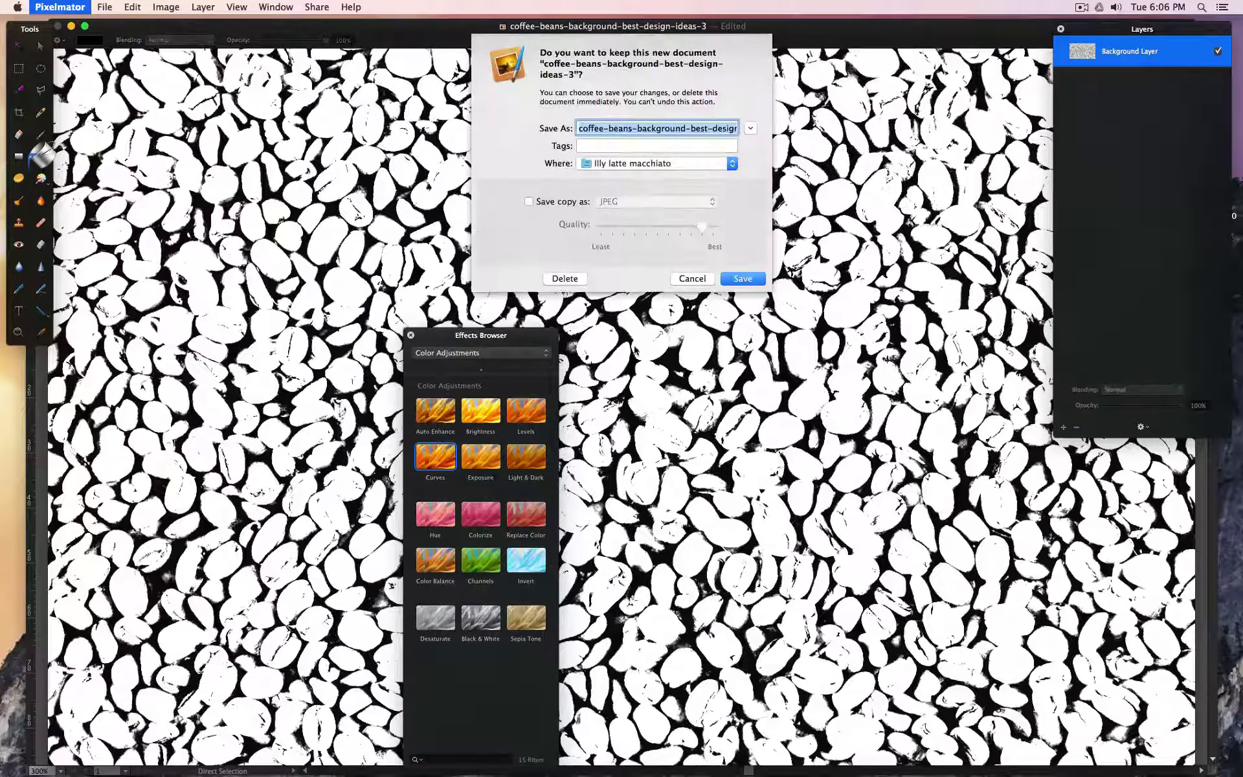
pyautogui.click(575, 280)
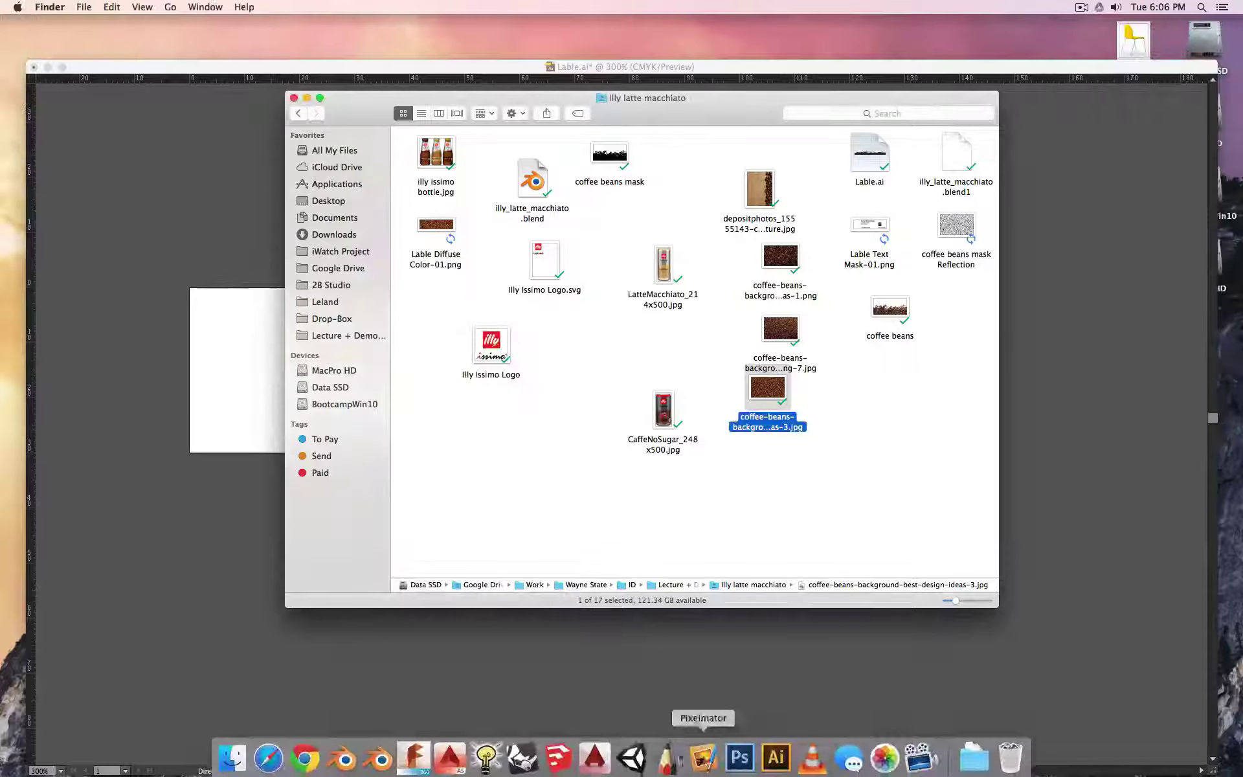
# Drag the coffee beans mask Reflection file from Finder onto Illustrator's label artboard
pyautogui.click(708, 752)
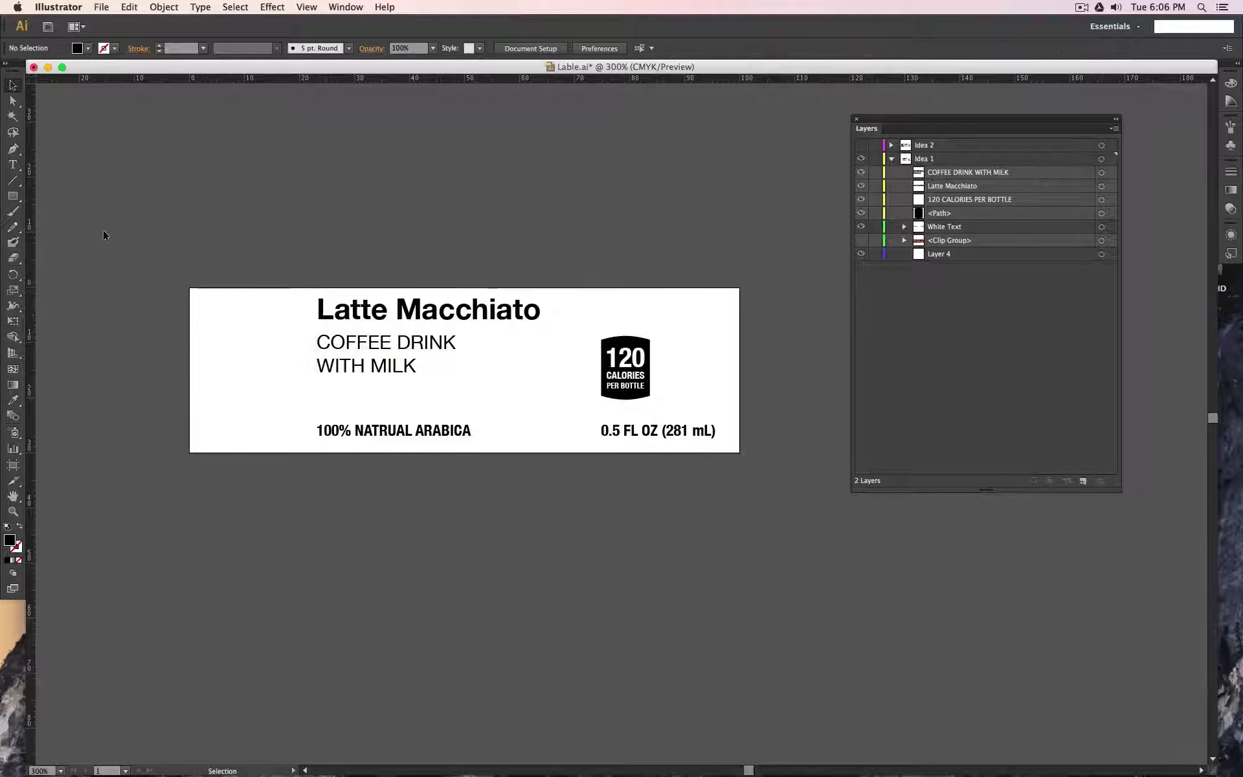
pyautogui.click(101, 7)
pyautogui.click(366, 235)
pyautogui.moveTo(442, 67); pyautogui.dragTo(535, 359)
pyautogui.click(554, 315)
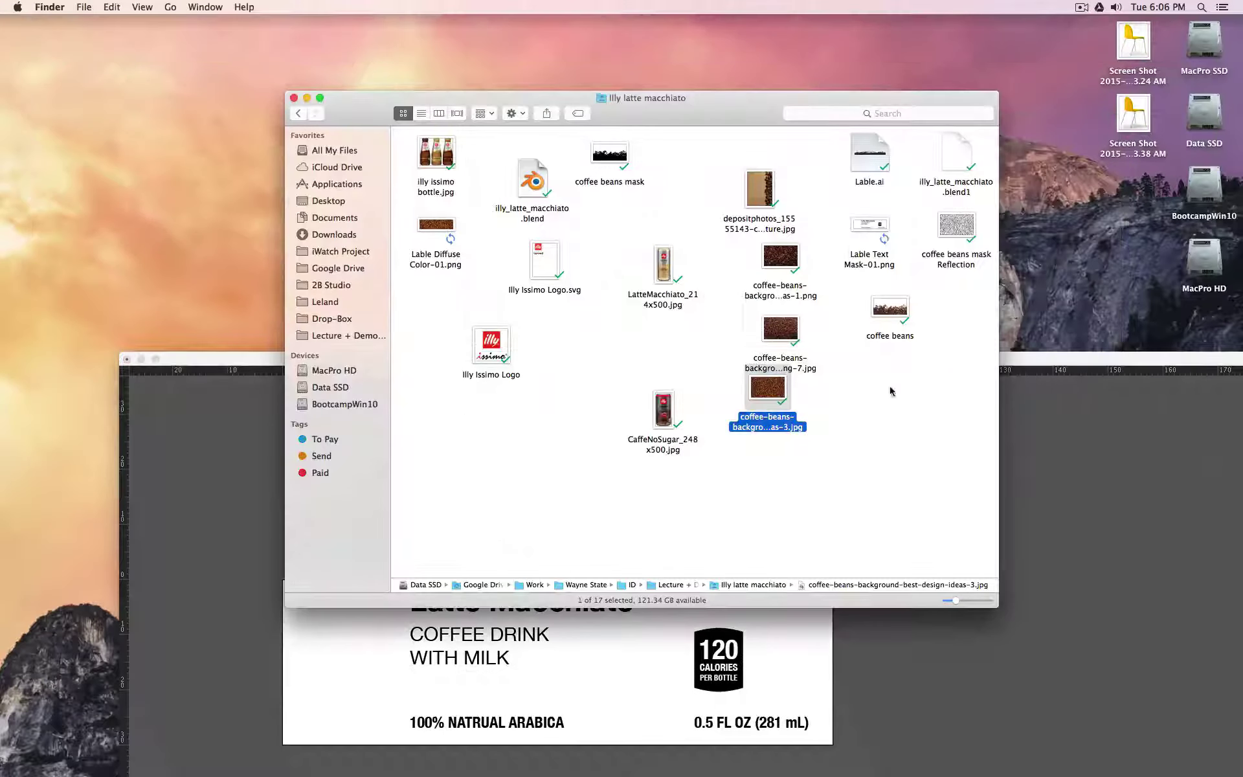
pyautogui.click(959, 233)
pyautogui.moveTo(959, 233); pyautogui.dragTo(1073, 366)
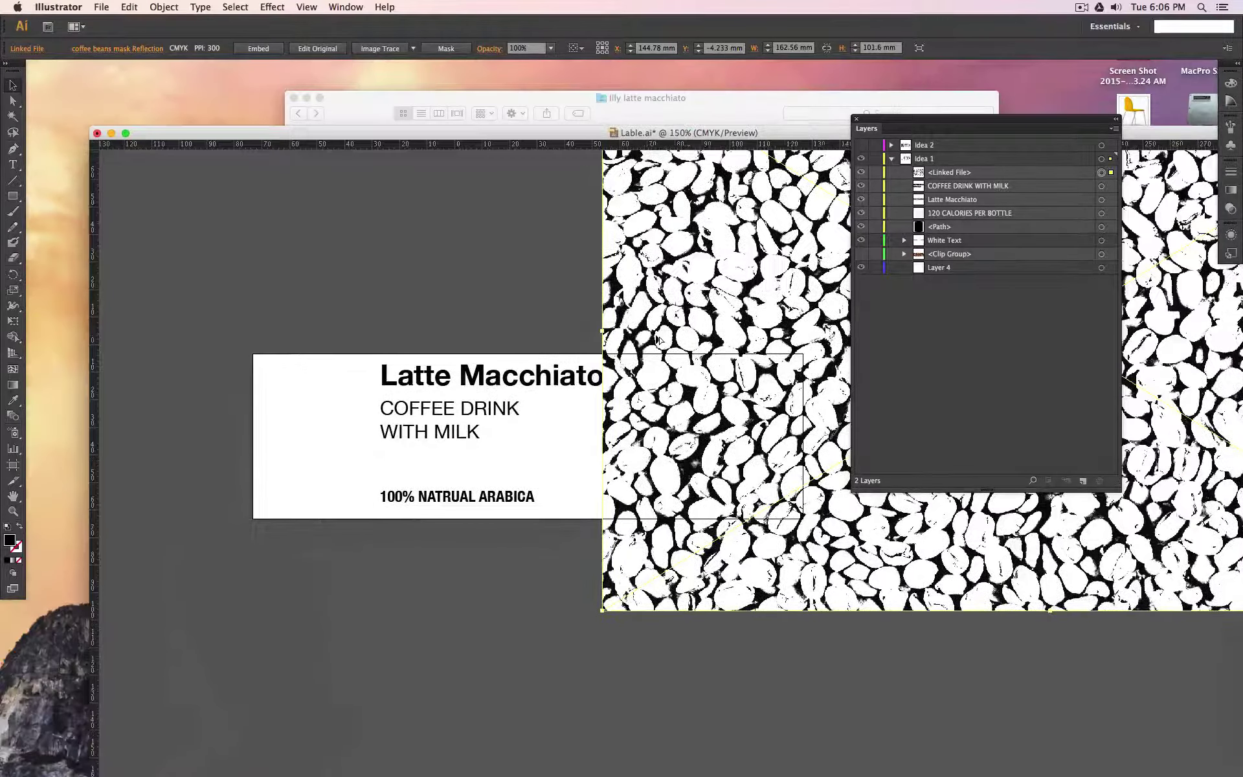
# Select the placed bean mask and, in Outline view, snap it to the label's top-left corner
pyautogui.keyDown('alt'); pyautogui.scroll(-2, 657, 336); pyautogui.keyUp('alt')
pyautogui.click(905, 254)
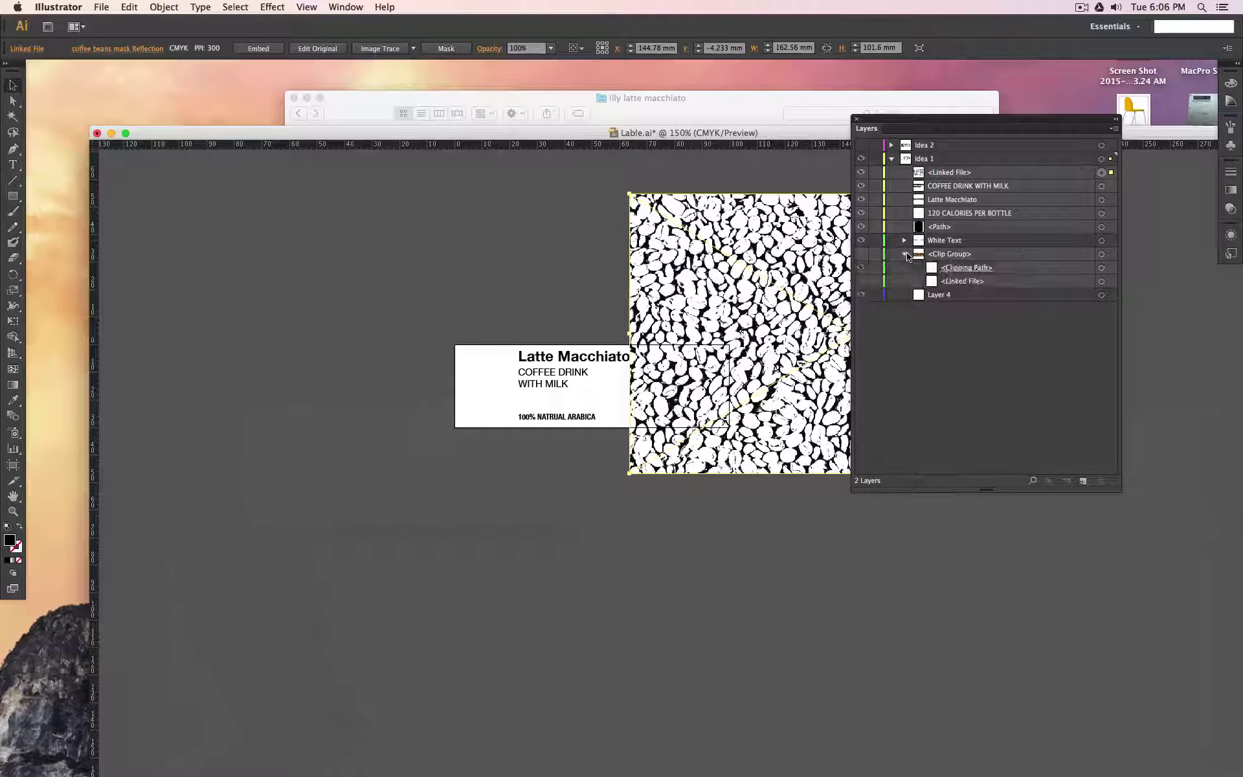
pyautogui.click(862, 268)
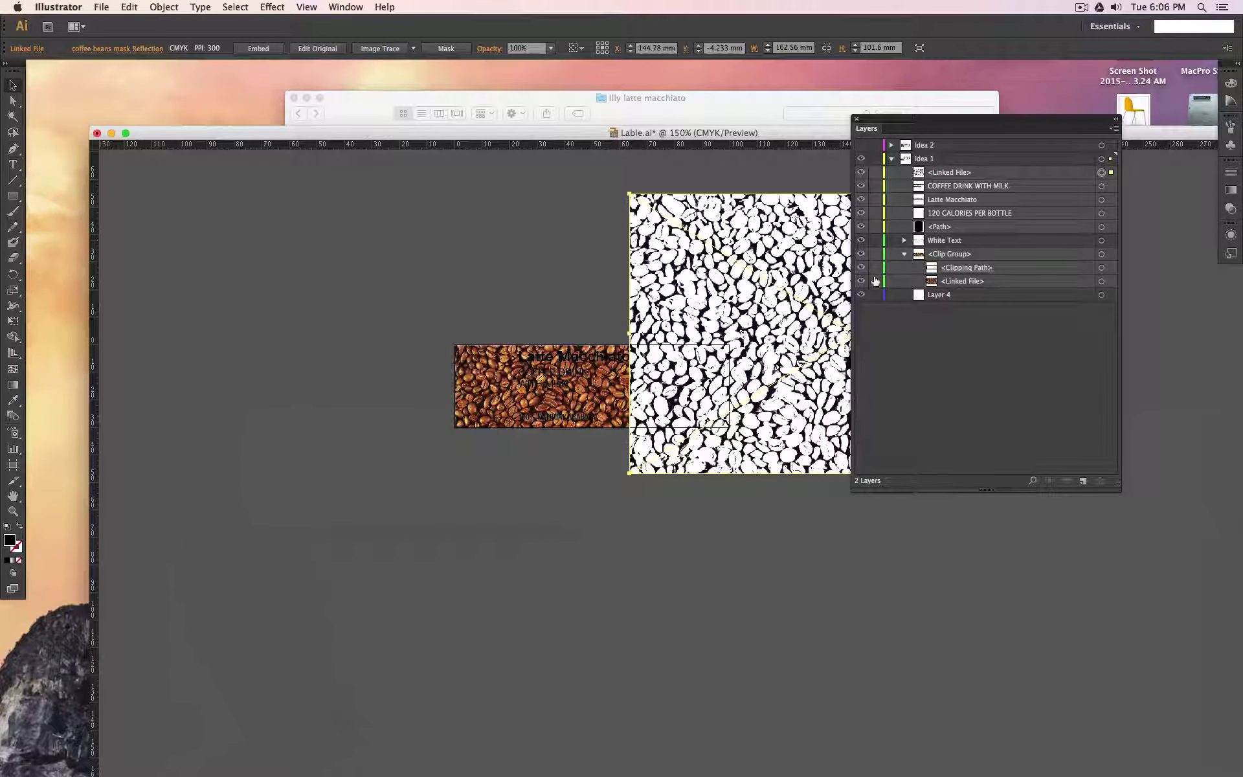
pyautogui.click(963, 283)
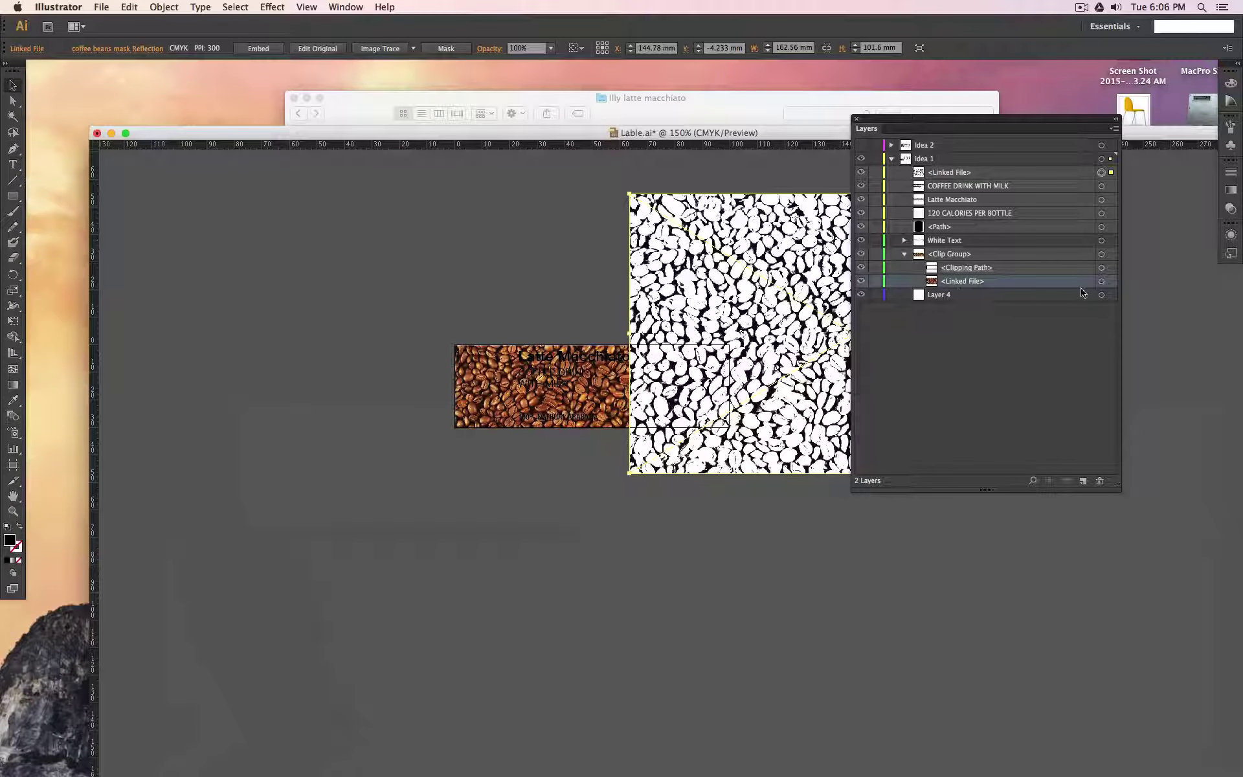
pyautogui.click(1112, 282)
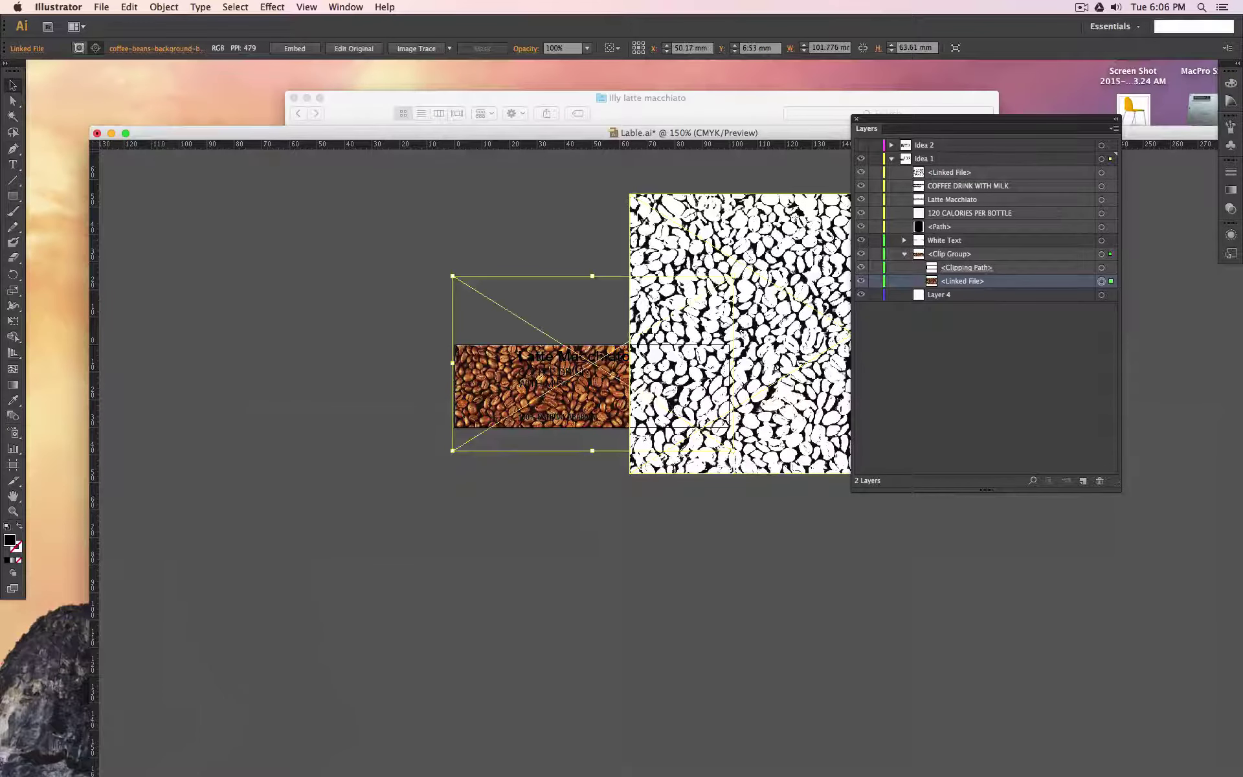
pyautogui.click(641, 215)
pyautogui.press('super+y')
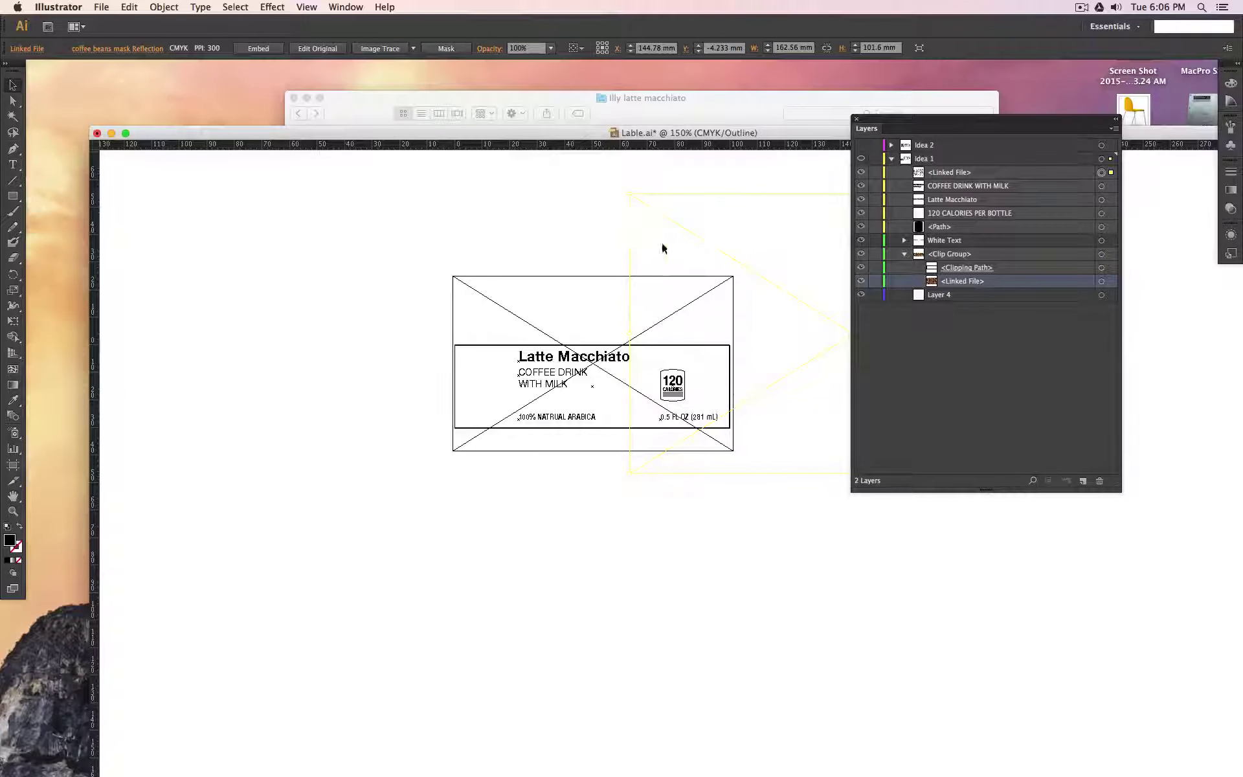
pyautogui.moveTo(652, 194); pyautogui.dragTo(372, 234)
# Scale the bean mask to the label's width, about 101.8 × 63.6 mm, aligning its corner
pyautogui.press('super+=')
pyautogui.press('super+=')
pyautogui.press('super+=')
pyautogui.press('super+=')
pyautogui.press('super+=')
pyautogui.press('super+=')
pyautogui.press('super+=')
pyautogui.press('super+=')
pyautogui.press('super+minus')
pyautogui.press('super+minus')
pyautogui.press('super+minus')
pyautogui.press('super+minus')
pyautogui.press('super+minus')
pyautogui.press('super+minus')
pyautogui.press('super+minus')
pyautogui.press('super+minus')
pyautogui.press('super+minus')
pyautogui.press('super+minus')
pyautogui.press('super+minus')
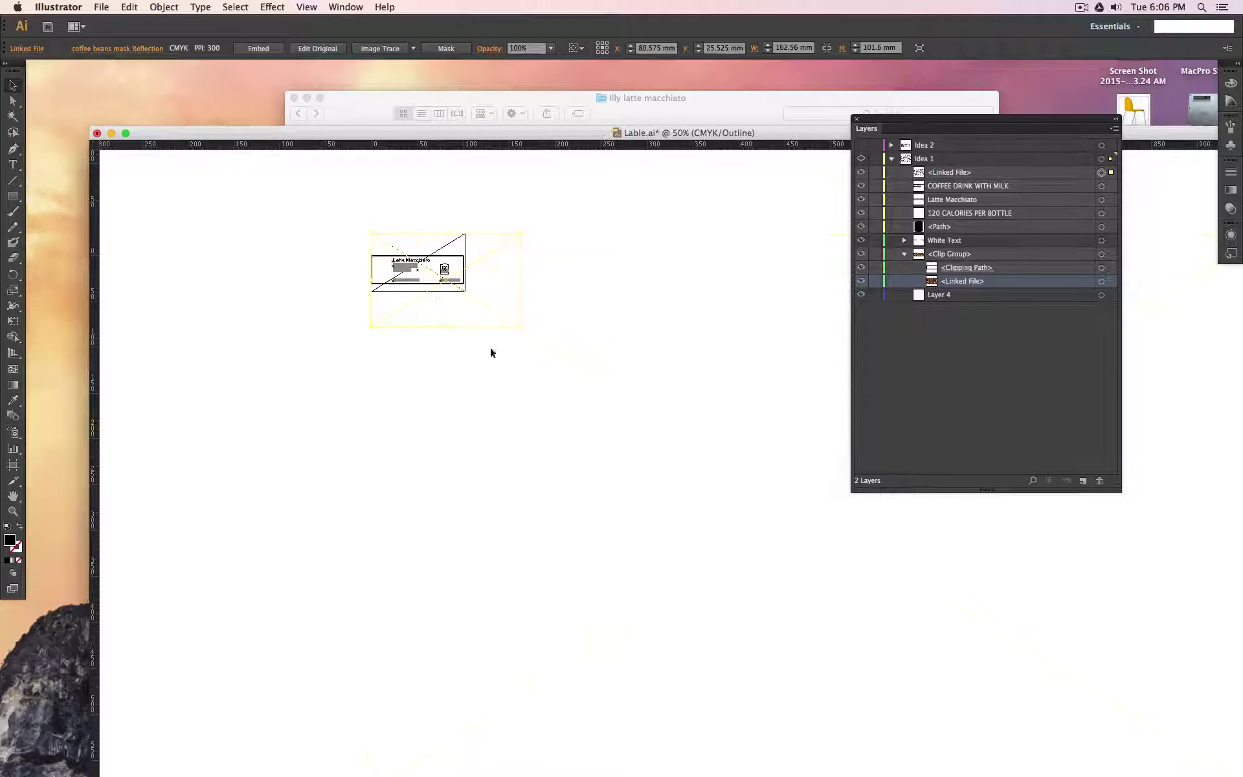
pyautogui.press('super+=')
pyautogui.press('super+=')
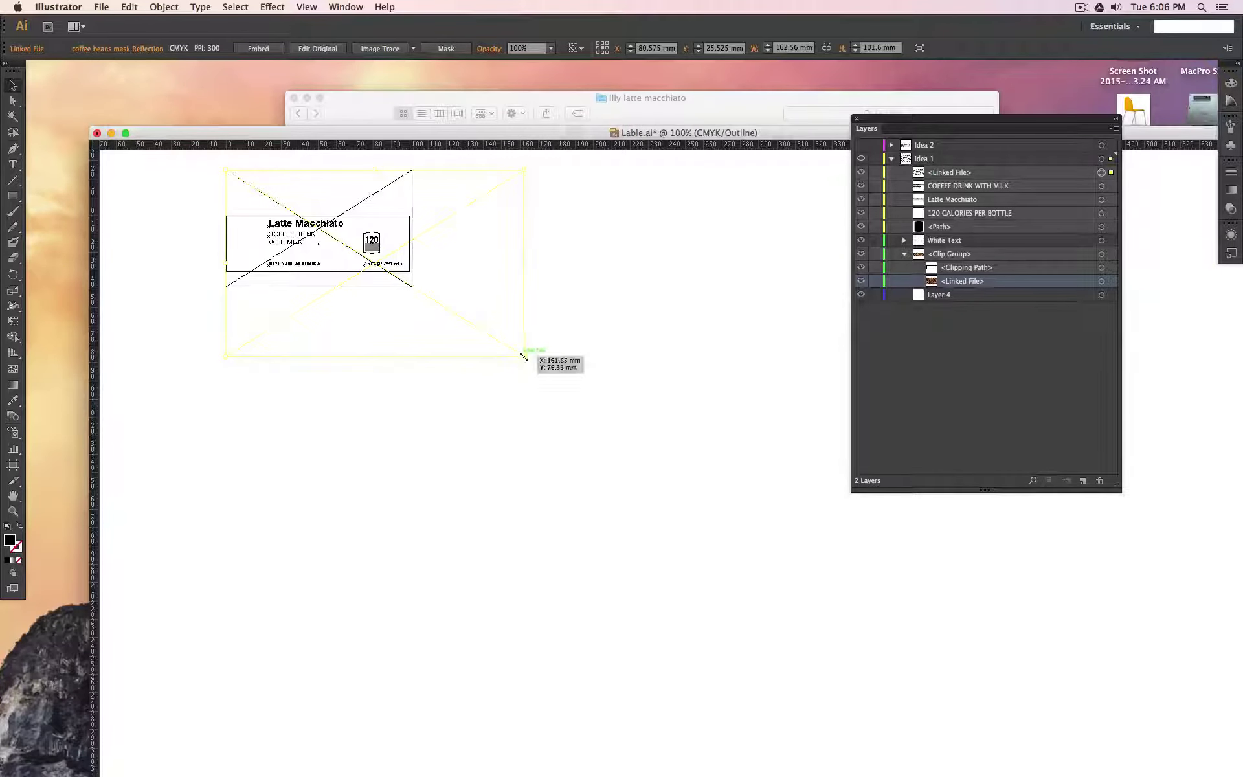
pyautogui.moveTo(524, 356); pyautogui.dragTo(421, 289)
pyautogui.press('super+=')
pyautogui.press('super+=')
pyautogui.press('super+=')
pyautogui.press('super+=')
pyautogui.press('super+=')
pyautogui.press('super+=')
pyautogui.press('super+=')
pyautogui.press('super+=')
pyautogui.press('super+=')
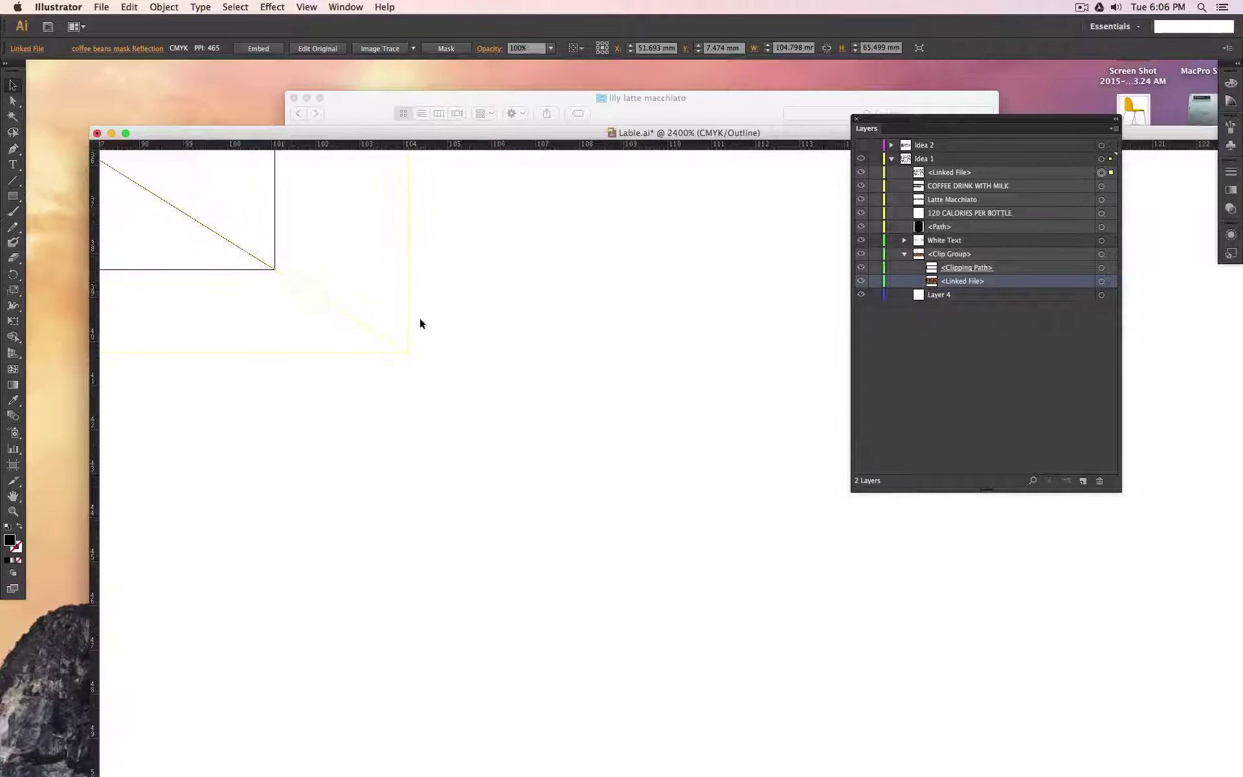
pyautogui.press('super+=')
pyautogui.moveTo(408, 353); pyautogui.dragTo(245, 241)
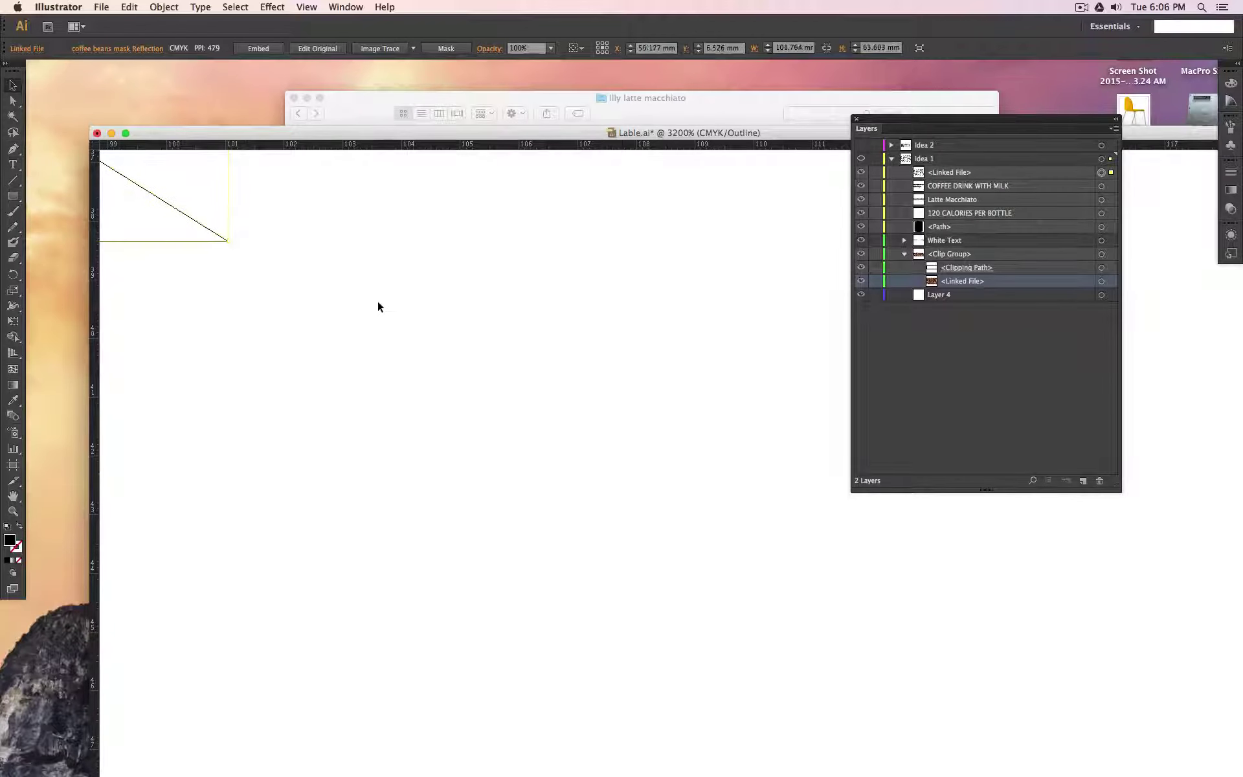
# Return to Preview mode and hide the coffee-bean photo clip group
pyautogui.click(378, 301)
pyautogui.press('super+minus')
pyautogui.press('super+minus')
pyautogui.press('super+minus')
pyautogui.press('super+minus')
pyautogui.press('super+minus')
pyautogui.press('super+minus')
pyautogui.press('super+minus')
pyautogui.press('super+minus')
pyautogui.press('super+minus')
pyautogui.press('super+minus')
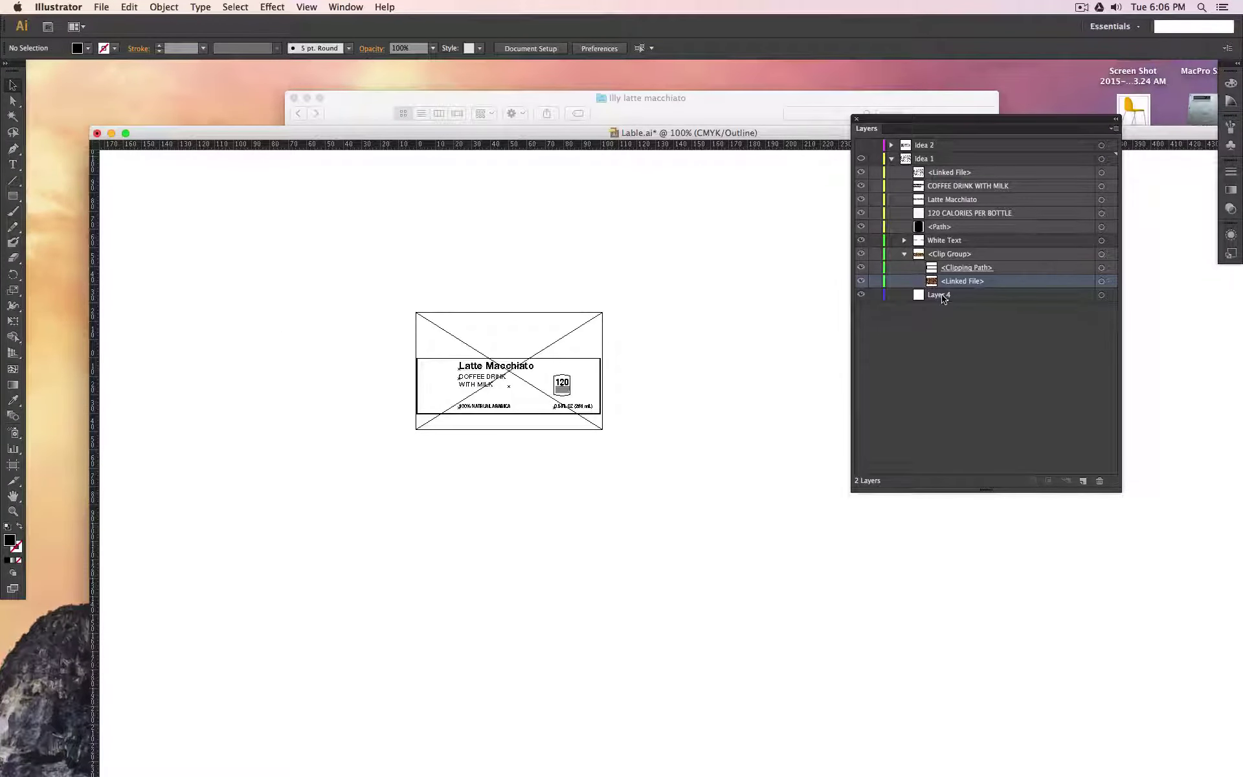
pyautogui.press('super+y')
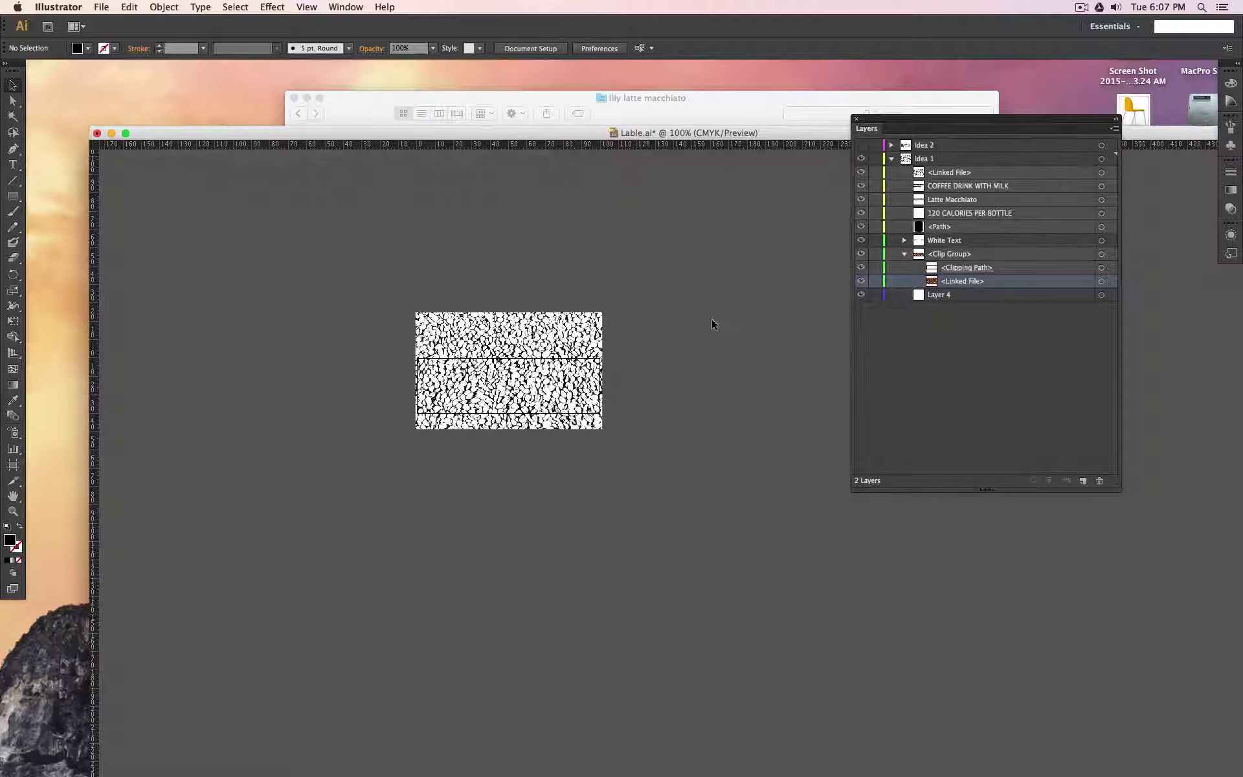
pyautogui.click(861, 254)
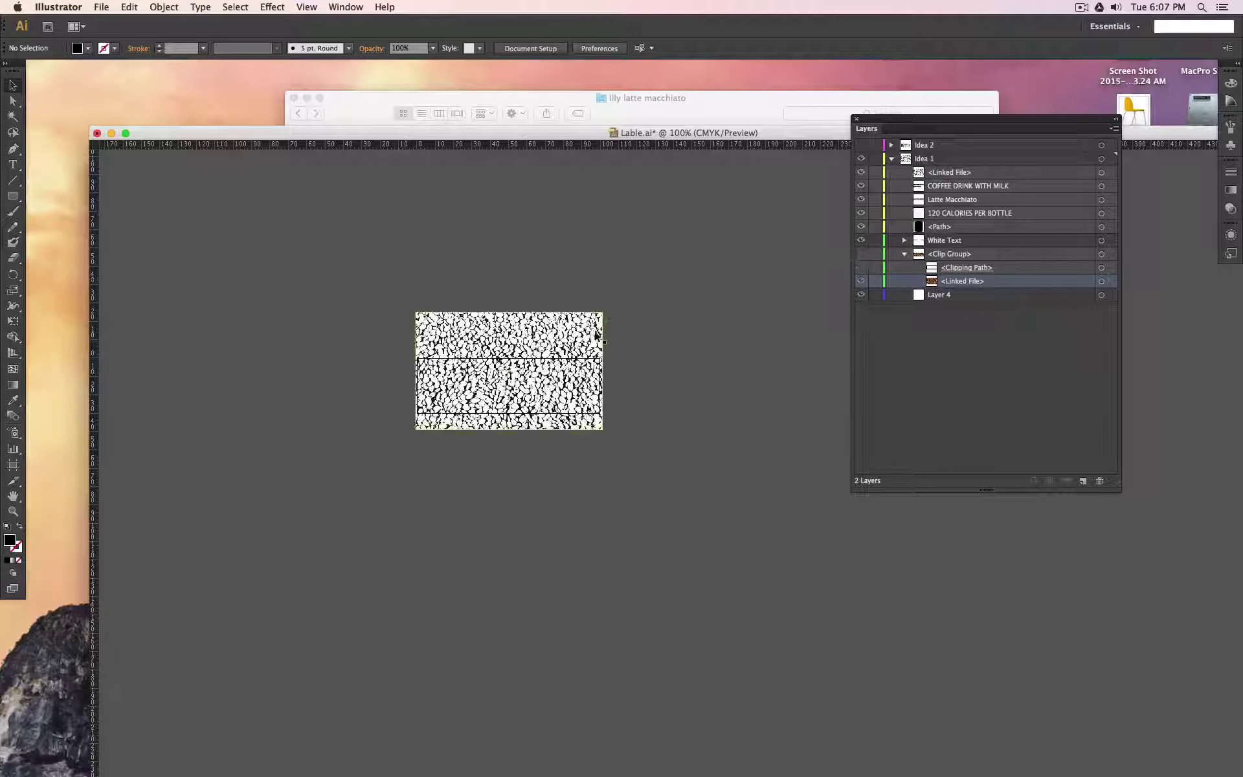
# Draw a 100 × 30 mm black rectangle across the label's middle band on layer Idea 1
pyautogui.click(13, 195)
pyautogui.keyDown('alt'); pyautogui.scroll(2, 350, 349); pyautogui.keyUp('alt')
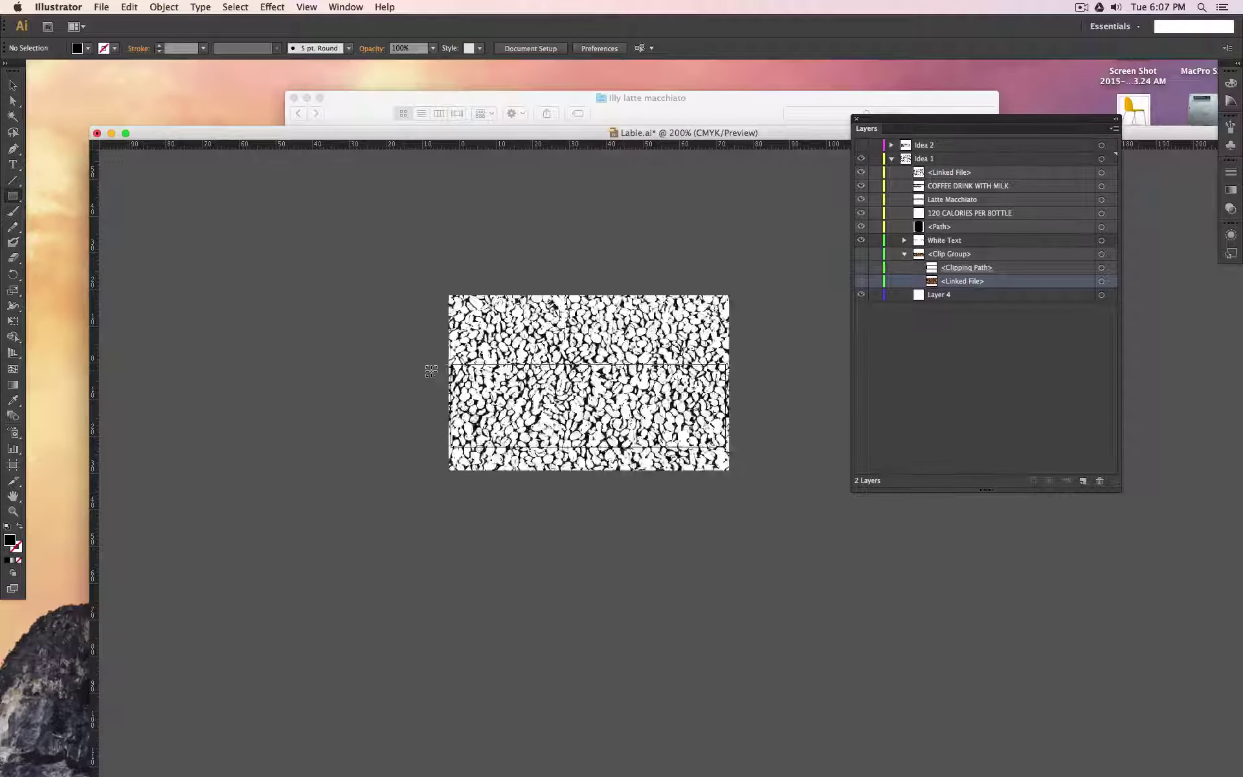
pyautogui.hscroll(5, 619, 401)
pyautogui.scroll(-2, 619, 401)
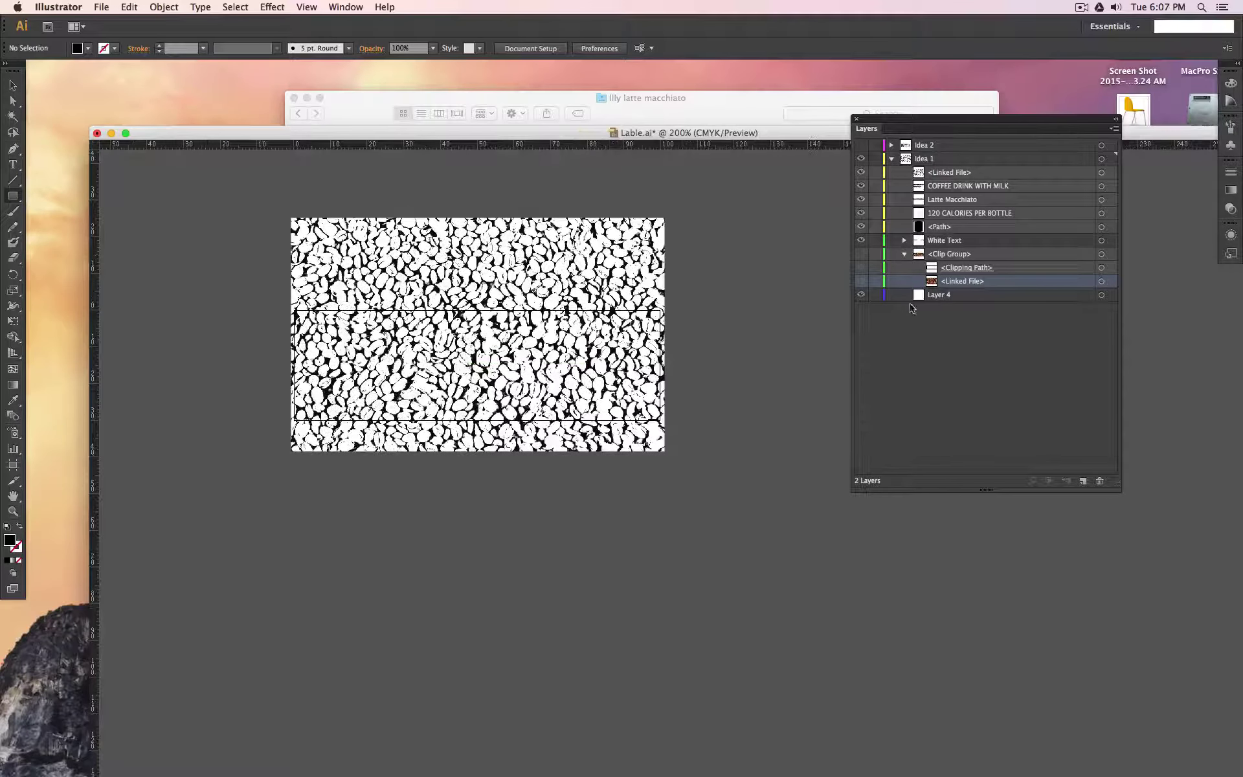
pyautogui.click(932, 162)
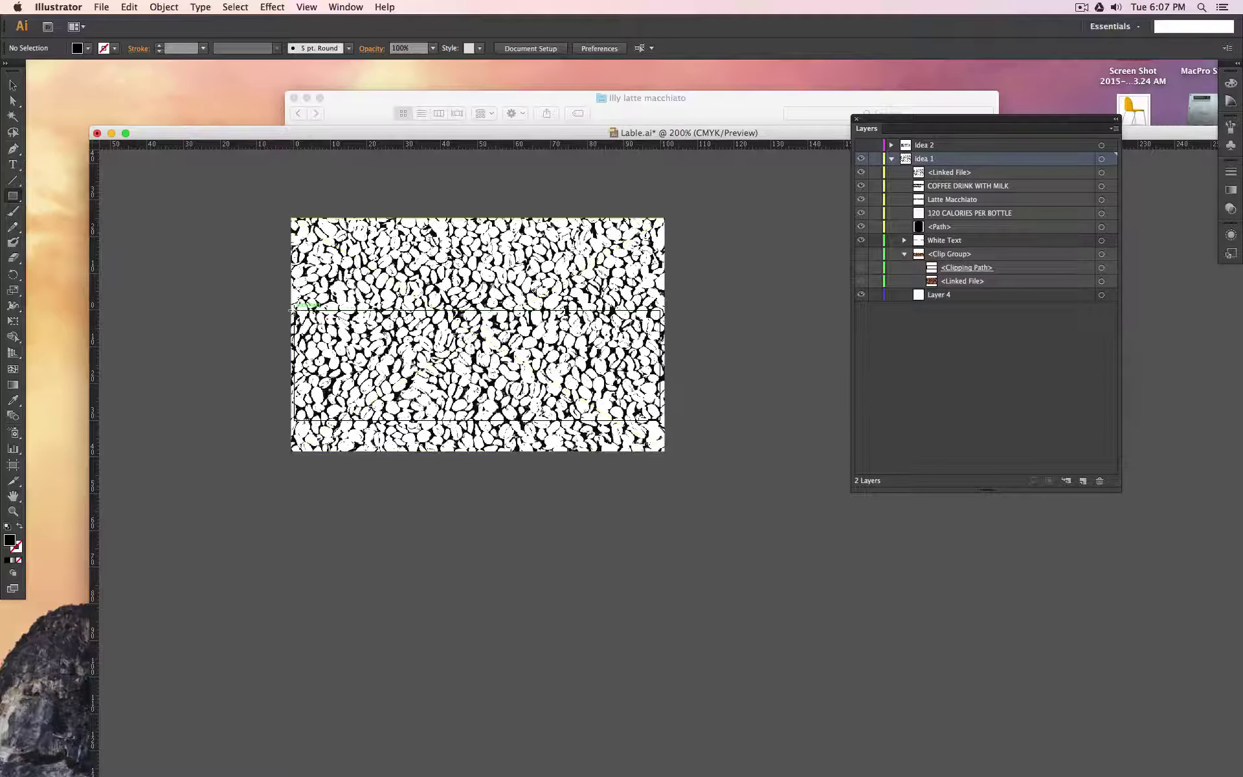
pyautogui.moveTo(295, 311); pyautogui.dragTo(661, 419)
# Make a clipping mask of the bean mask image with the black rectangle
pyautogui.click(11, 85)
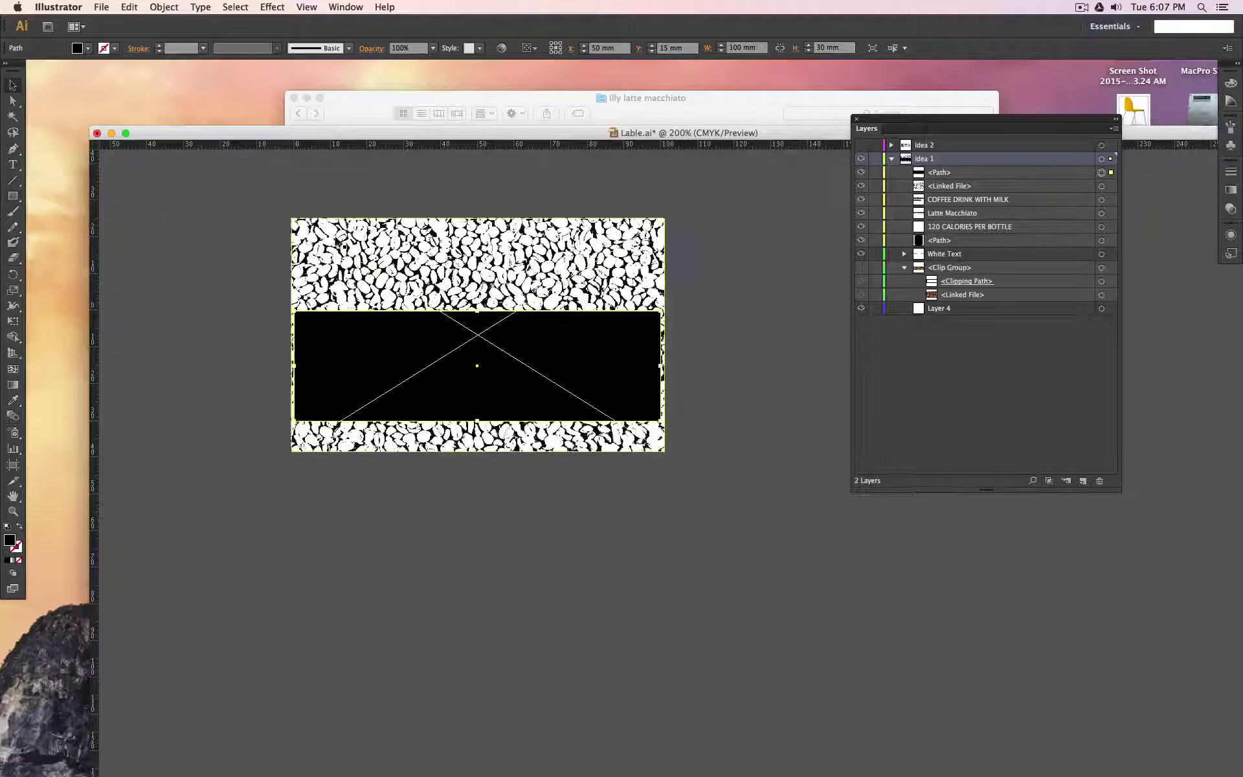
pyautogui.keyDown('shift'); pyautogui.click(346, 239); pyautogui.keyUp('shift')
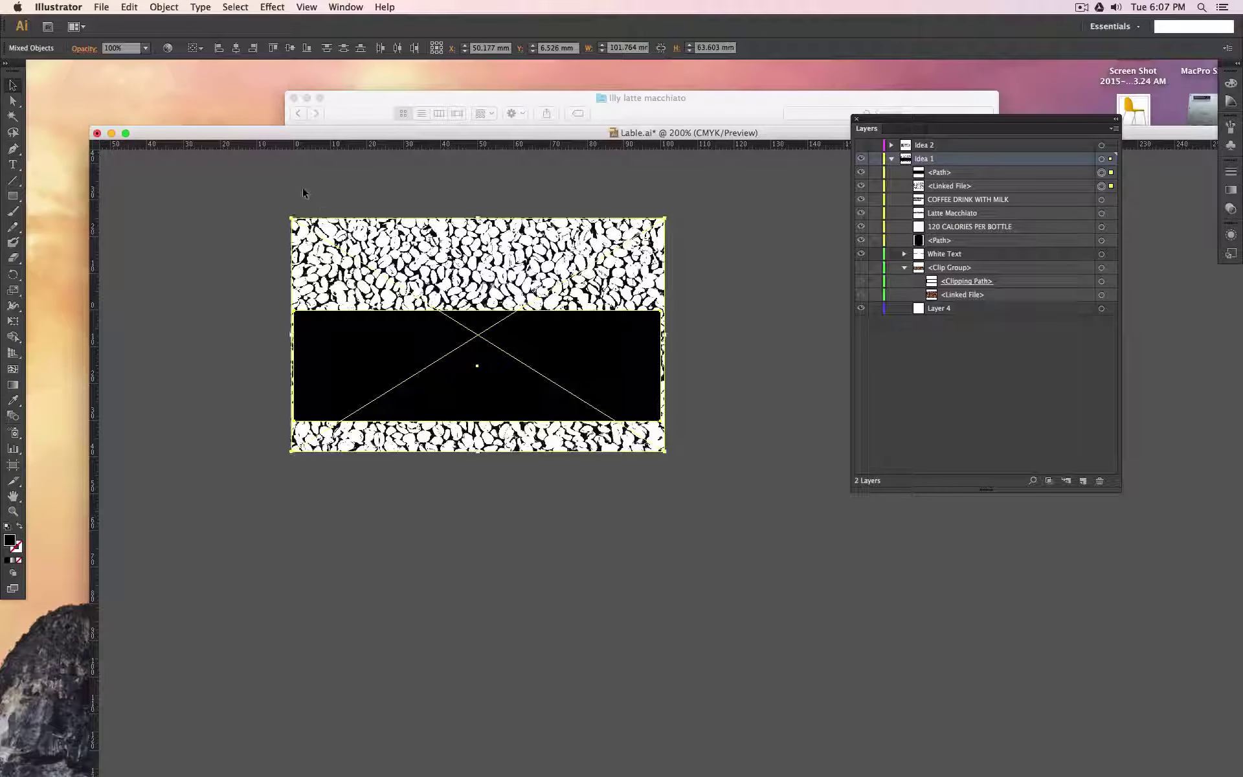
pyautogui.click(175, 5)
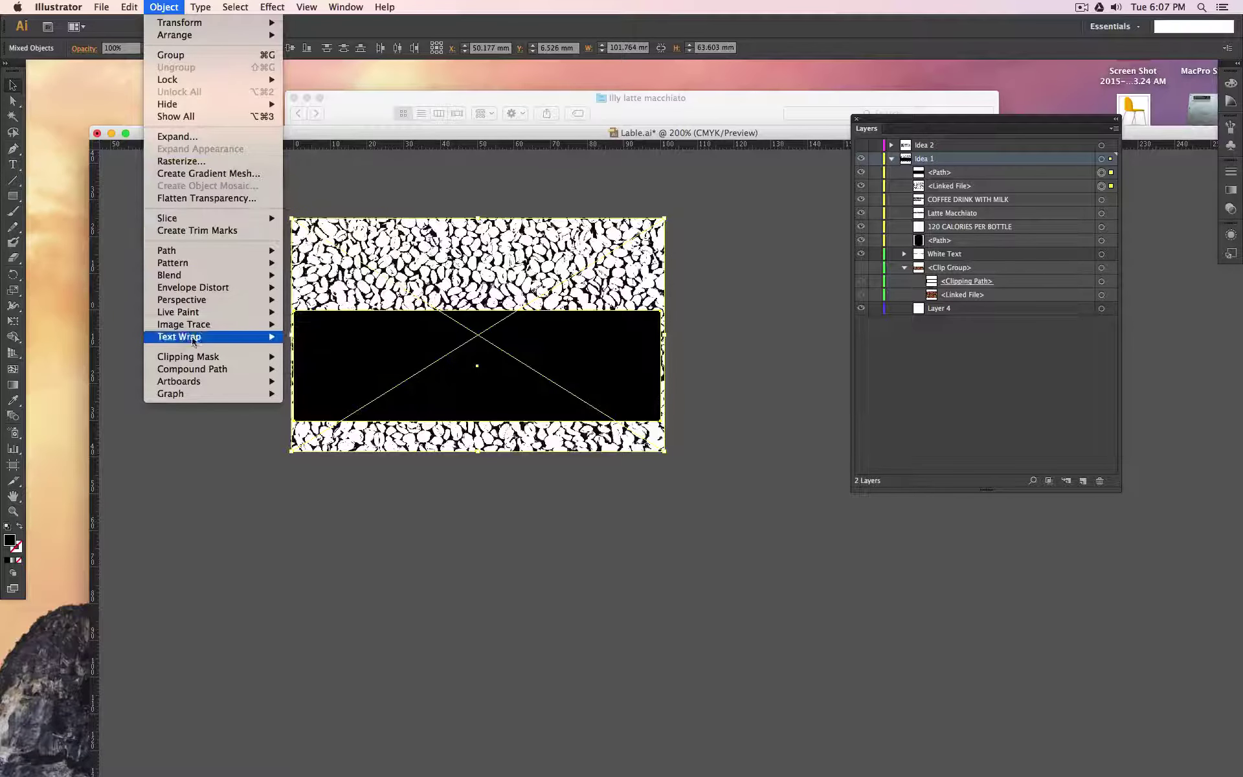
pyautogui.moveTo(246, 356)
pyautogui.click(307, 357)
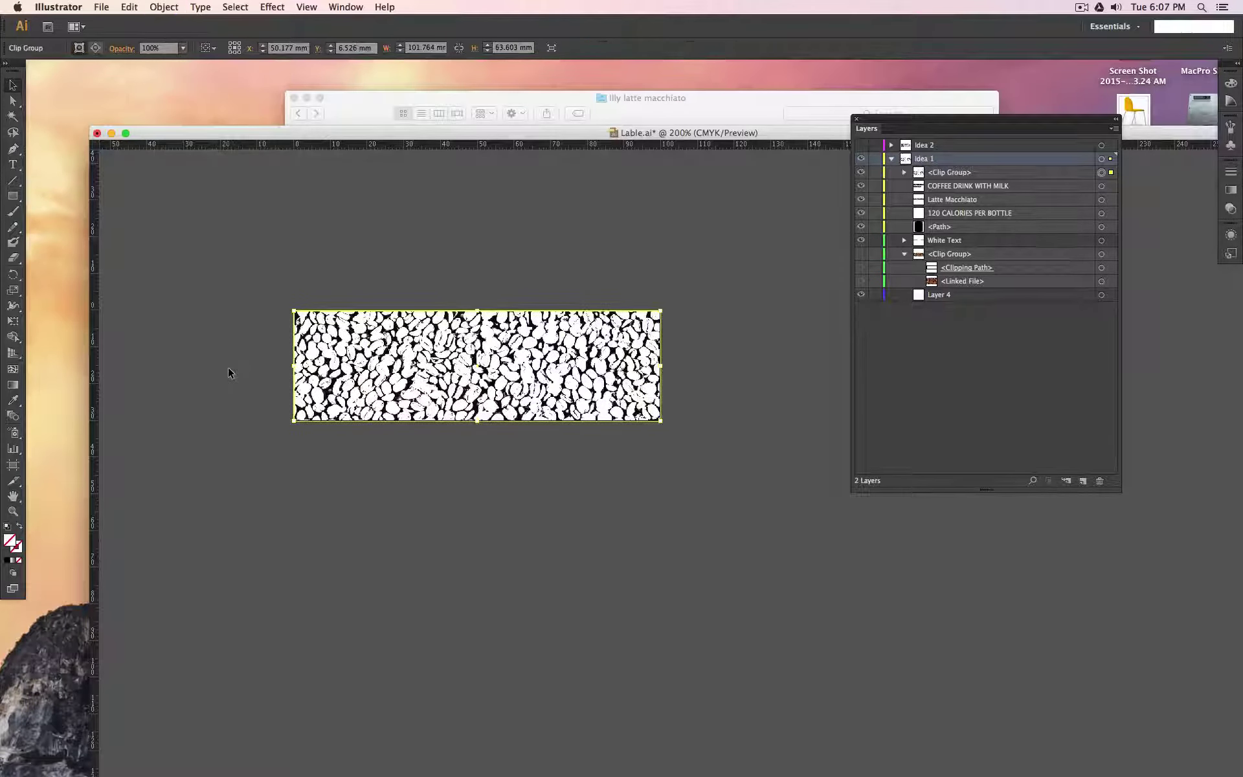
pyautogui.click(230, 369)
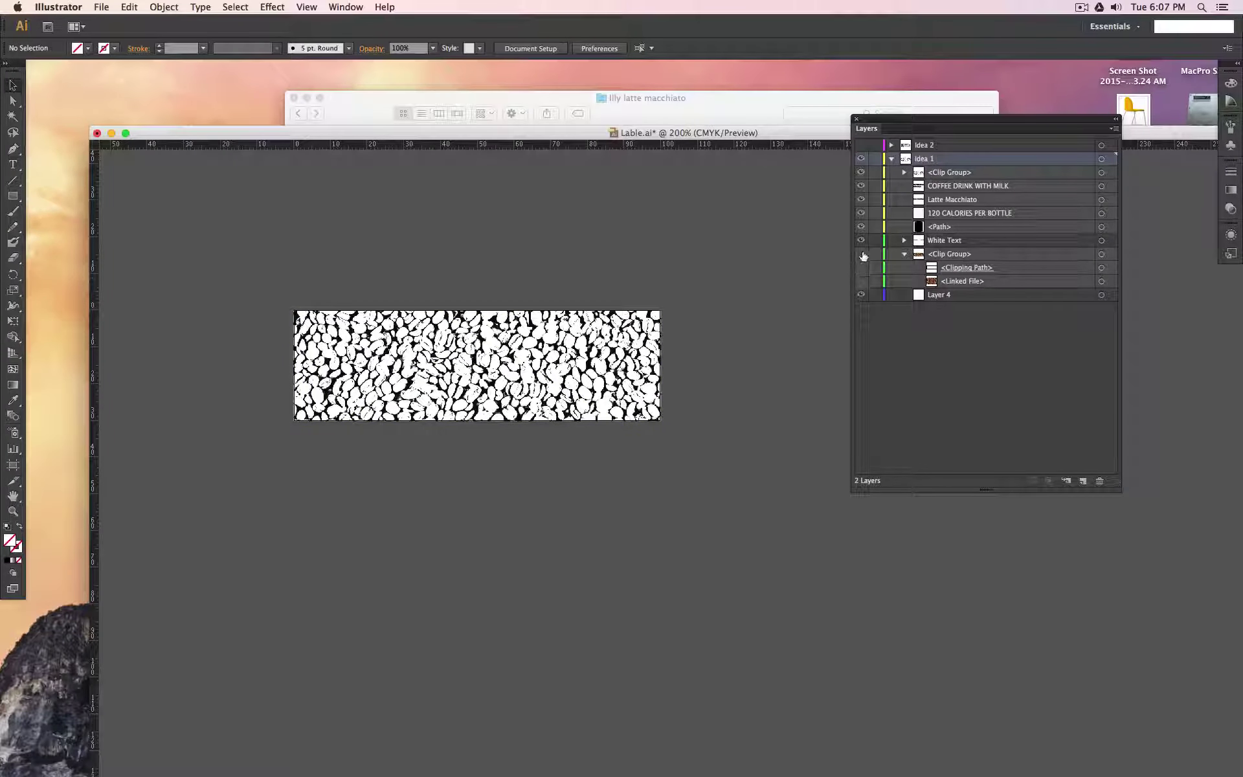
# Collapse the photo's Clip Group in Layers and leave the coffee-bean photo hidden
pyautogui.click(904, 253)
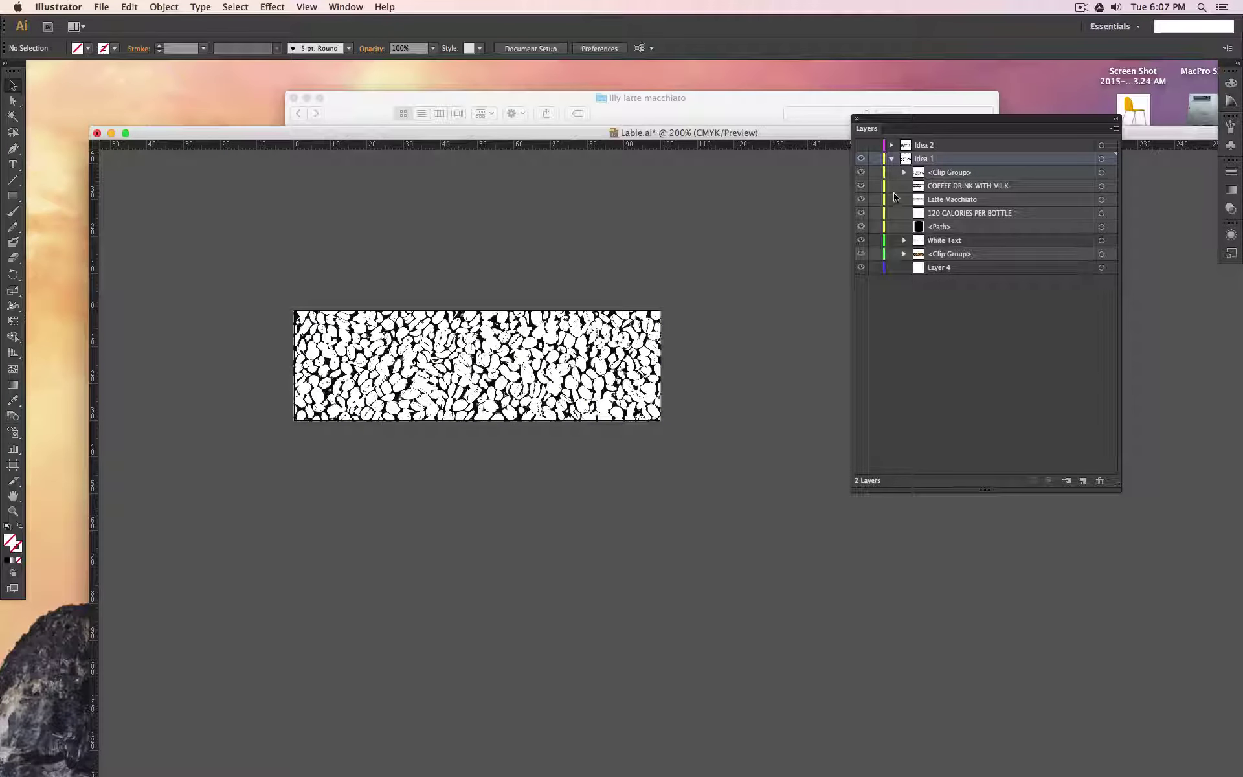
pyautogui.click(863, 174)
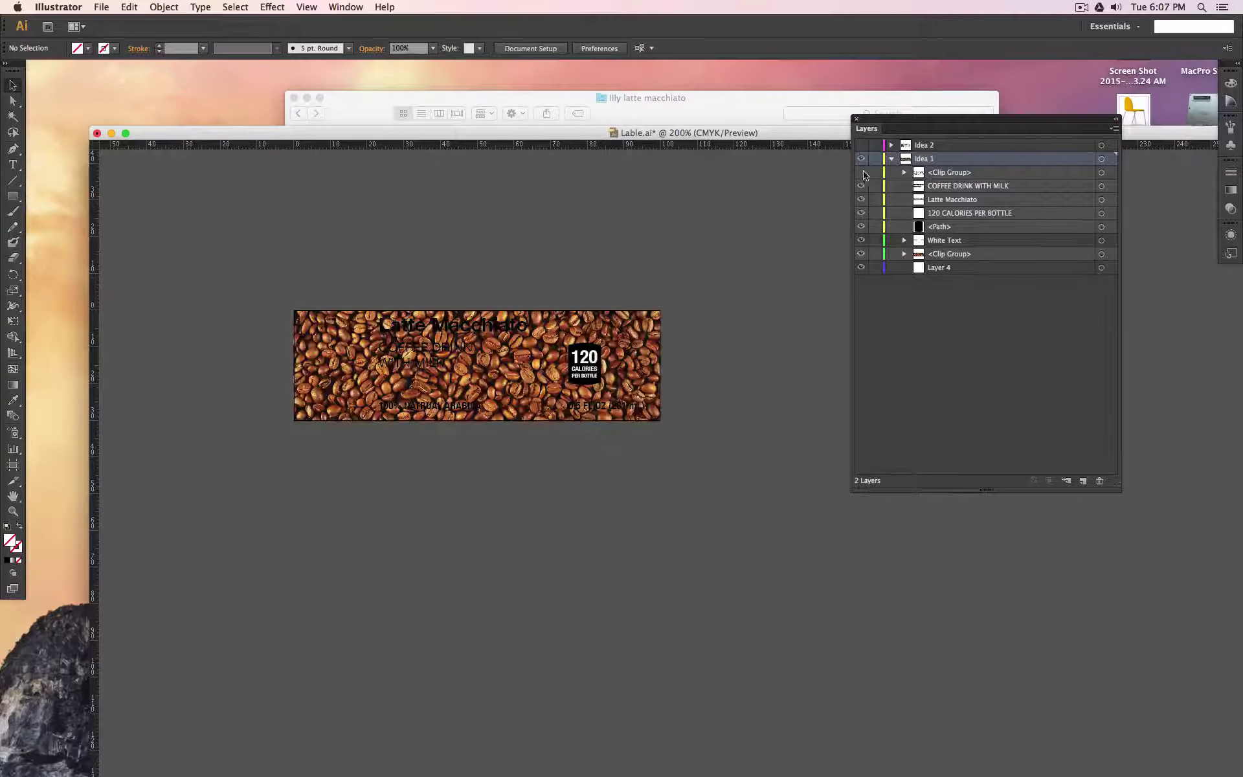
pyautogui.click(863, 174)
pyautogui.click(863, 173)
pyautogui.click(864, 173)
pyautogui.click(864, 173)
pyautogui.click(863, 174)
pyautogui.click(863, 174)
pyautogui.click(864, 174)
pyautogui.click(863, 174)
pyautogui.click(863, 174)
pyautogui.click(863, 174)
pyautogui.click(864, 173)
pyautogui.click(864, 174)
pyautogui.click(863, 173)
pyautogui.click(864, 173)
pyautogui.click(863, 173)
pyautogui.click(863, 174)
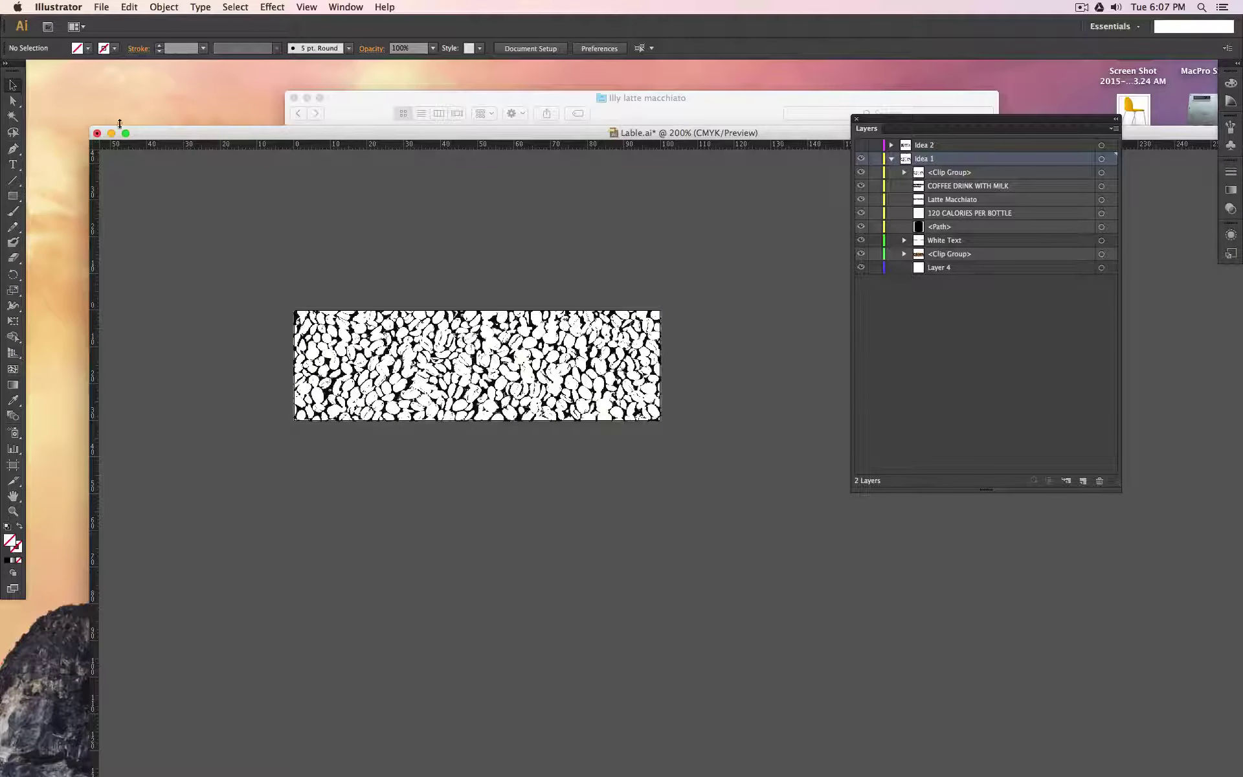
# Export the artboard as a 300 ppi PNG named 'Lable Glossy Mask'
pyautogui.click(103, 7)
pyautogui.click(114, 231)
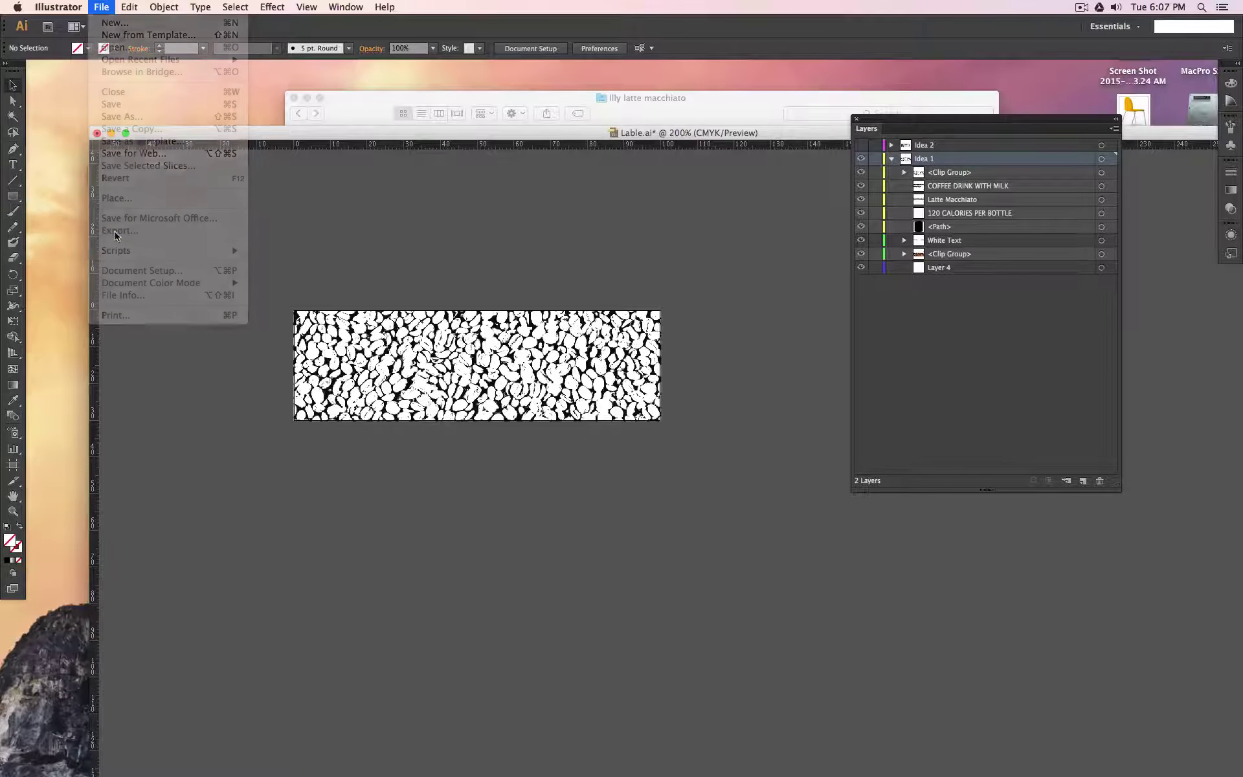
pyautogui.click(562, 518)
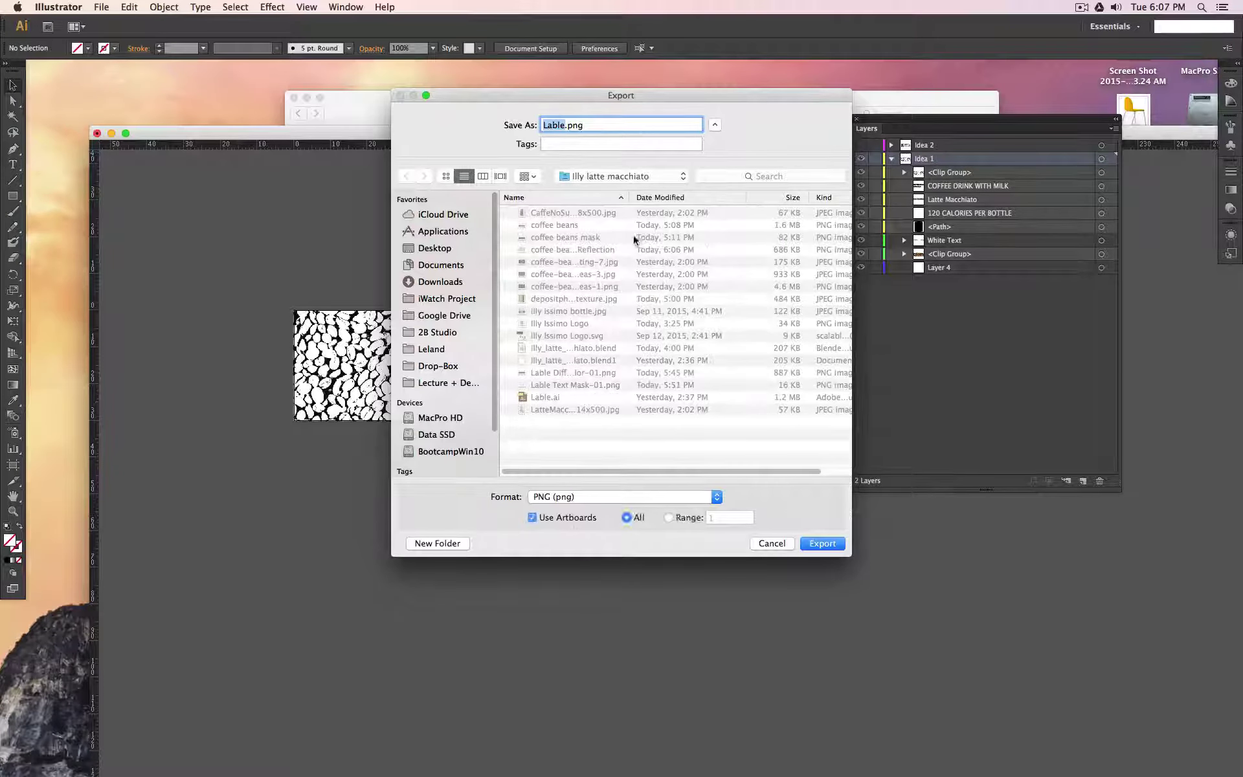
pyautogui.click(554, 373)
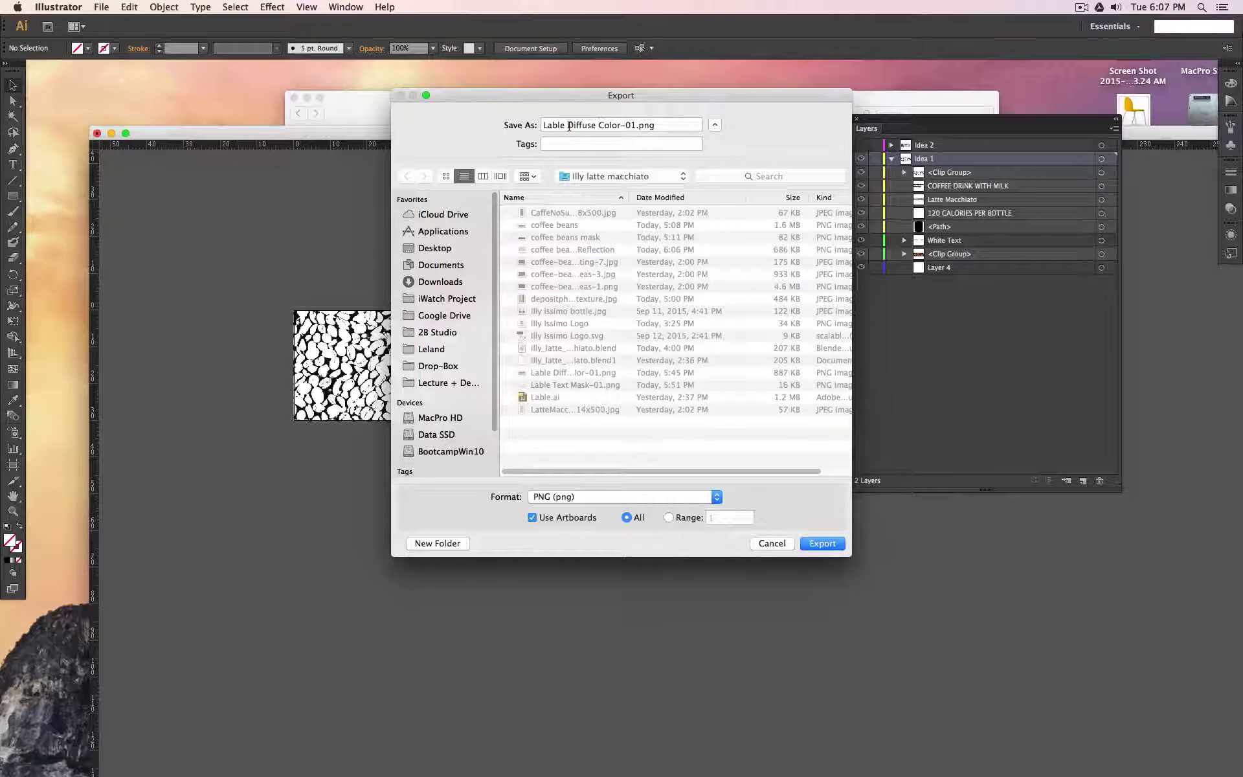
pyautogui.moveTo(569, 126); pyautogui.dragTo(634, 126)
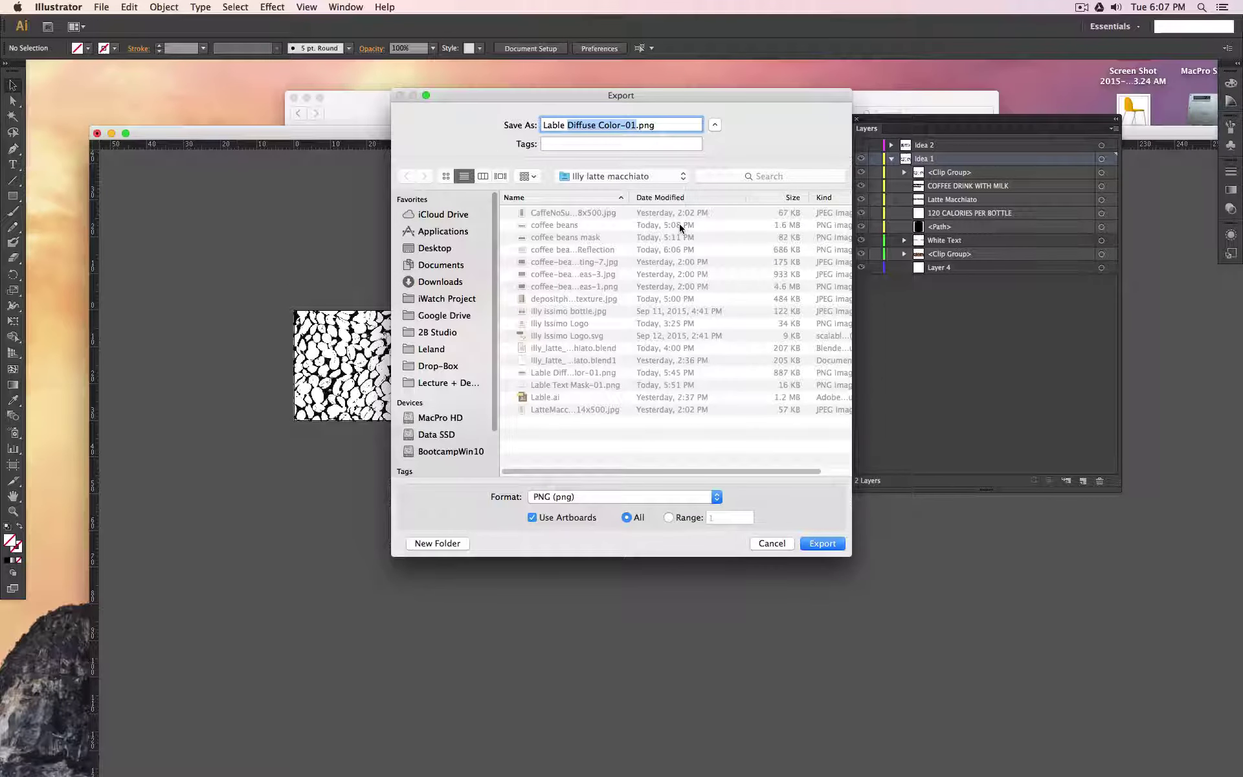
pyautogui.write('Glossy M')
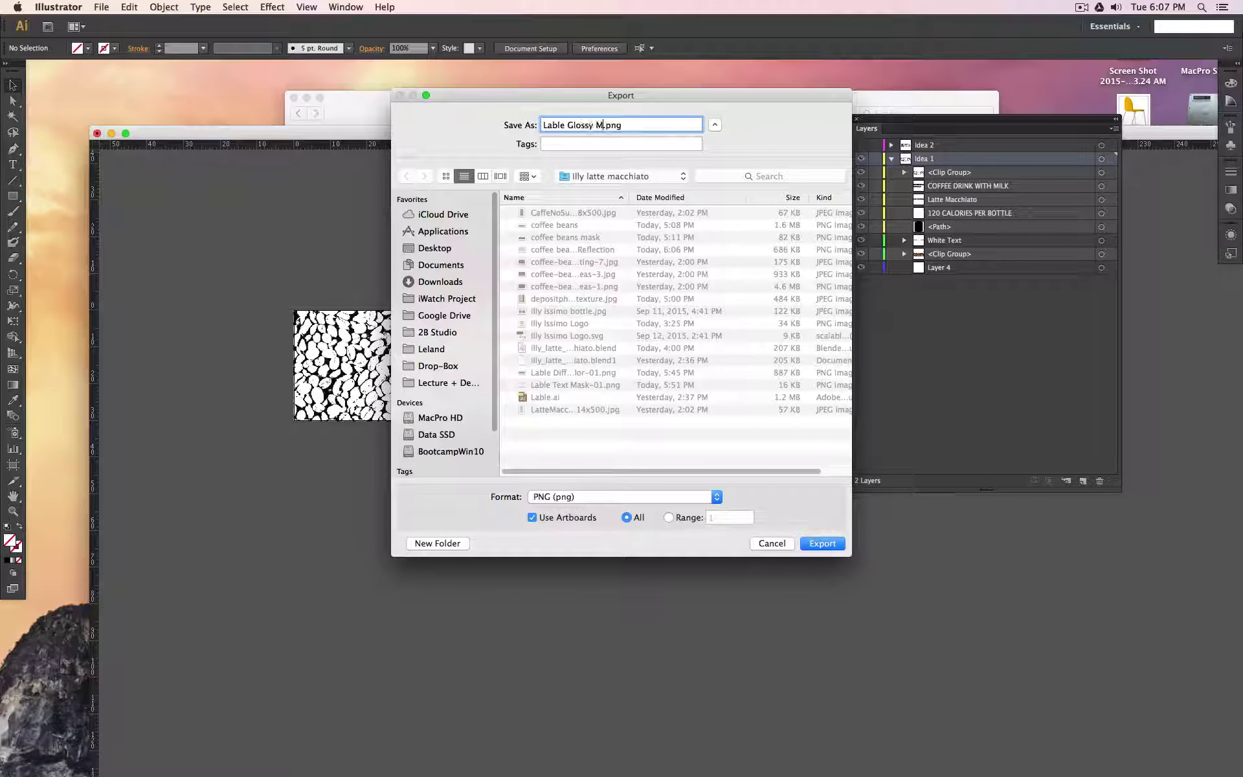
pyautogui.write('ask')
pyautogui.click(829, 544)
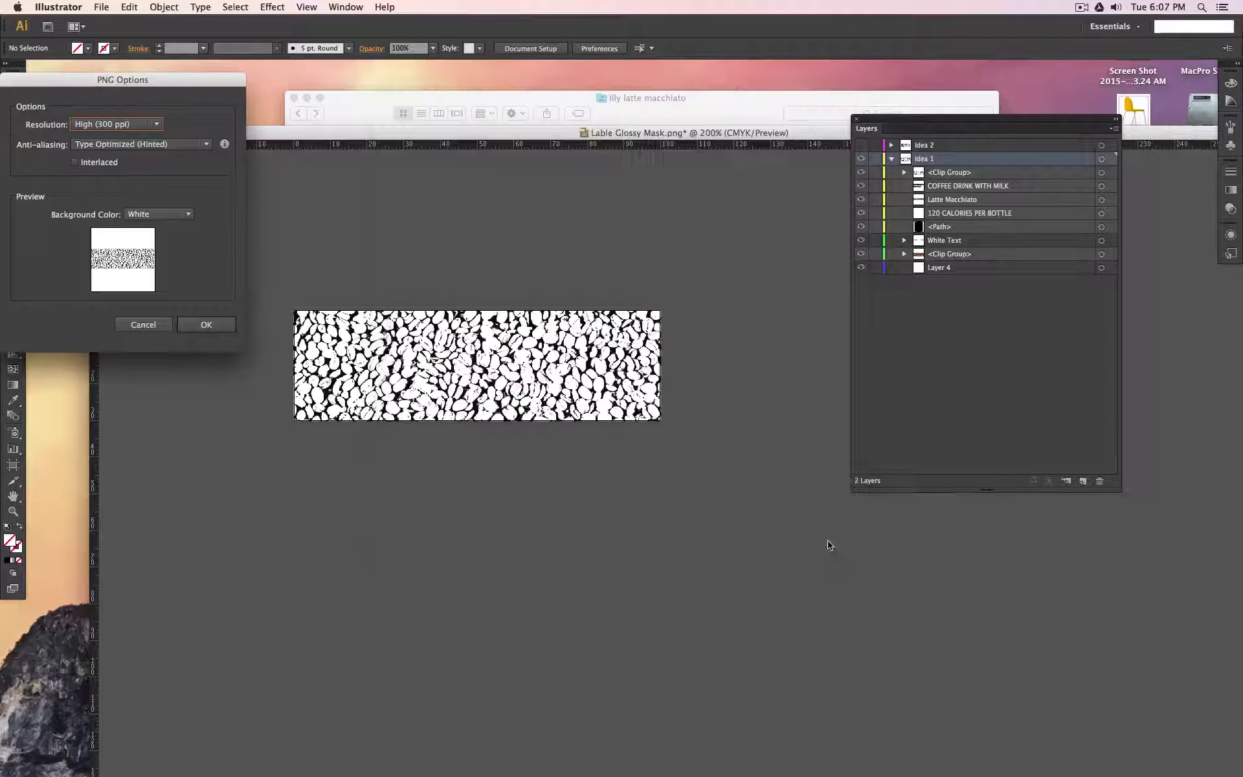
pyautogui.click(198, 325)
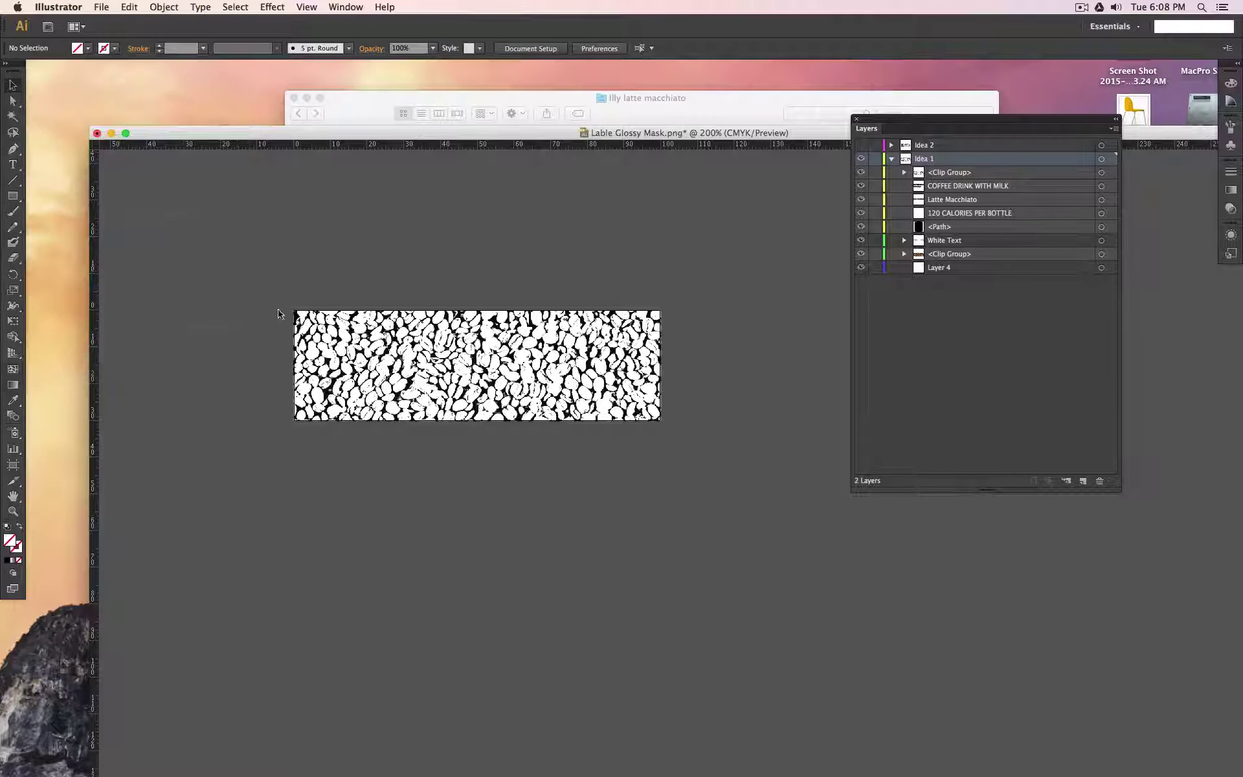
pyautogui.press('super+Tab')
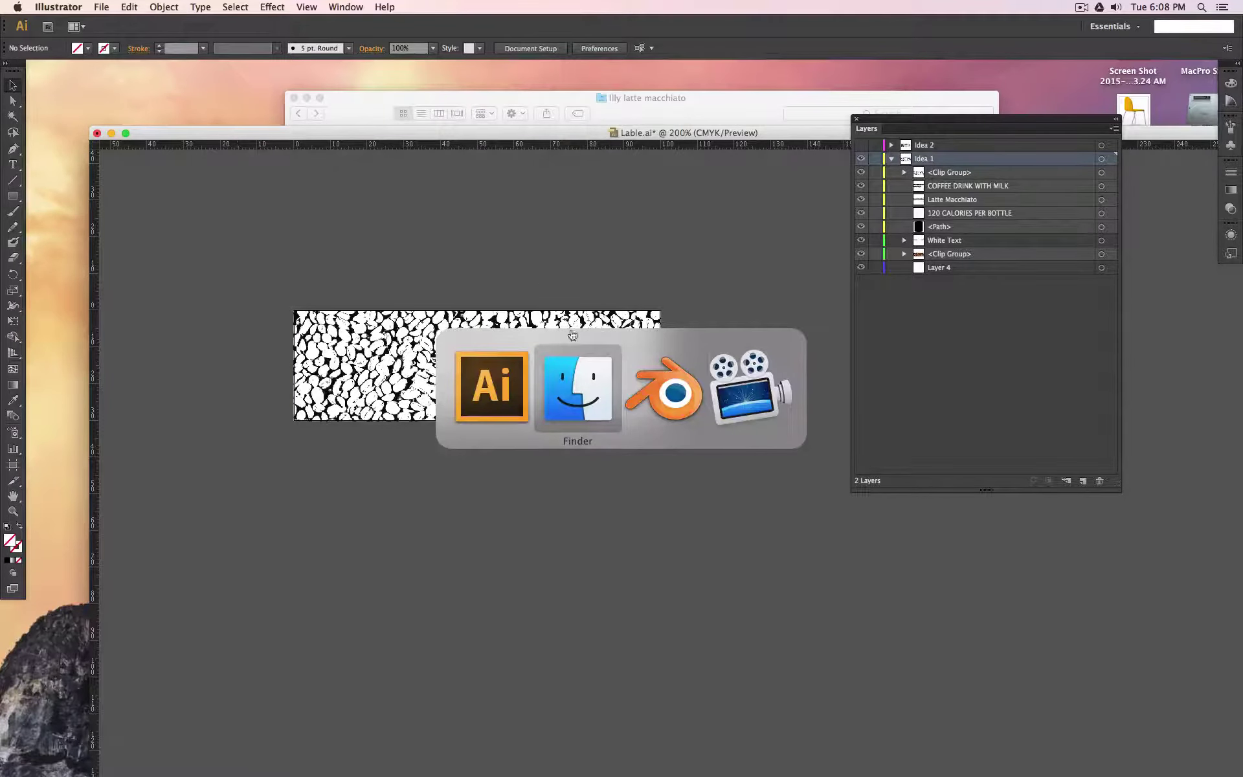
# Add an Image Texture node to the label material and pick Lable Glossy Mask-01.png for it
pyautogui.press('super+Tab')
pyautogui.moveTo(617, 627); pyautogui.dragTo(611, 671, button='middle')
pyautogui.scroll(-2, 410, 554)
pyautogui.moveTo(410, 555); pyautogui.dragTo(535, 497, button='middle')
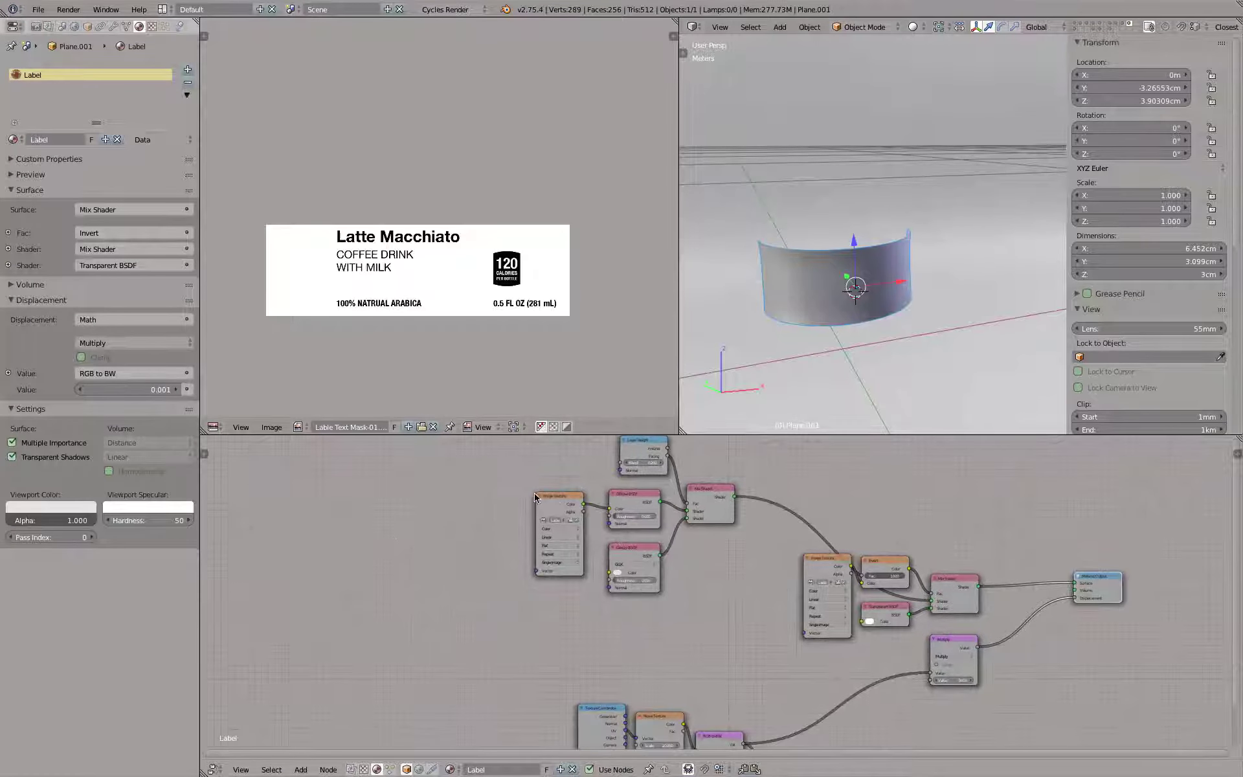
pyautogui.hotkey('shift', 'a')
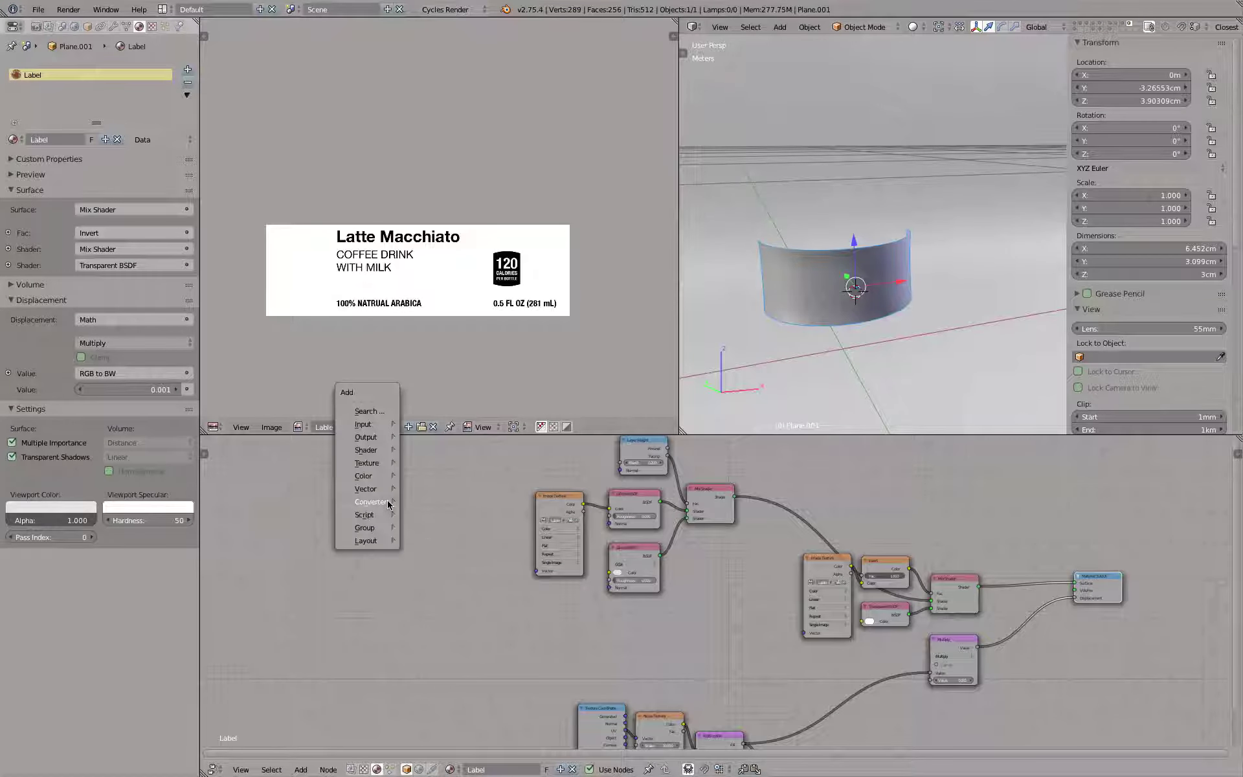
pyautogui.moveTo(380, 465)
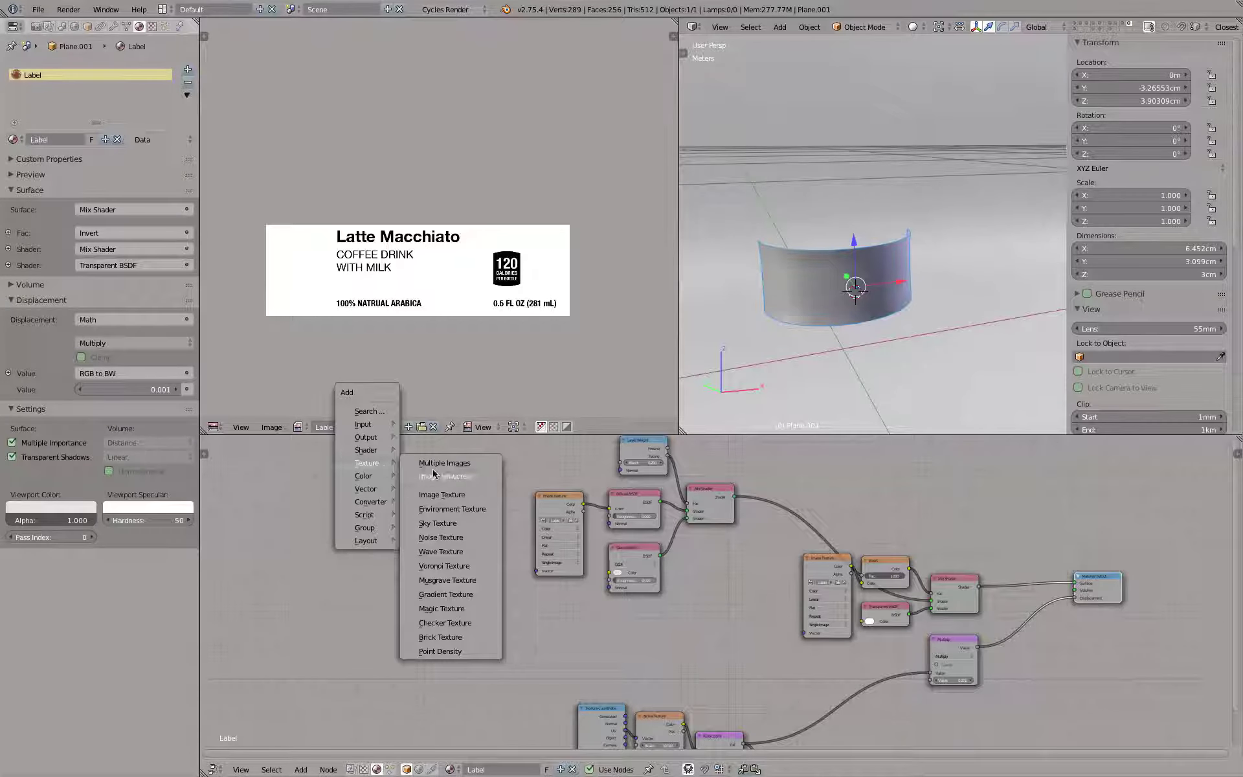
pyautogui.click(442, 495)
pyautogui.click(390, 567)
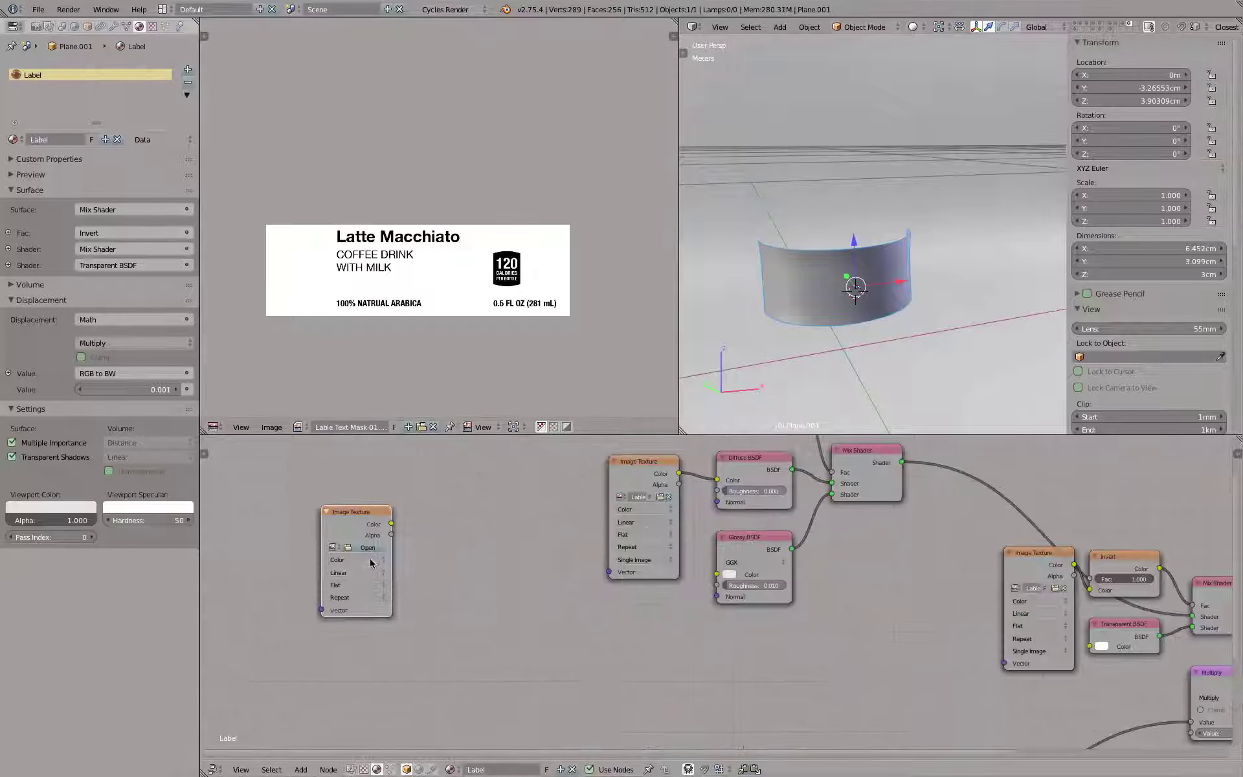
pyautogui.click(373, 551)
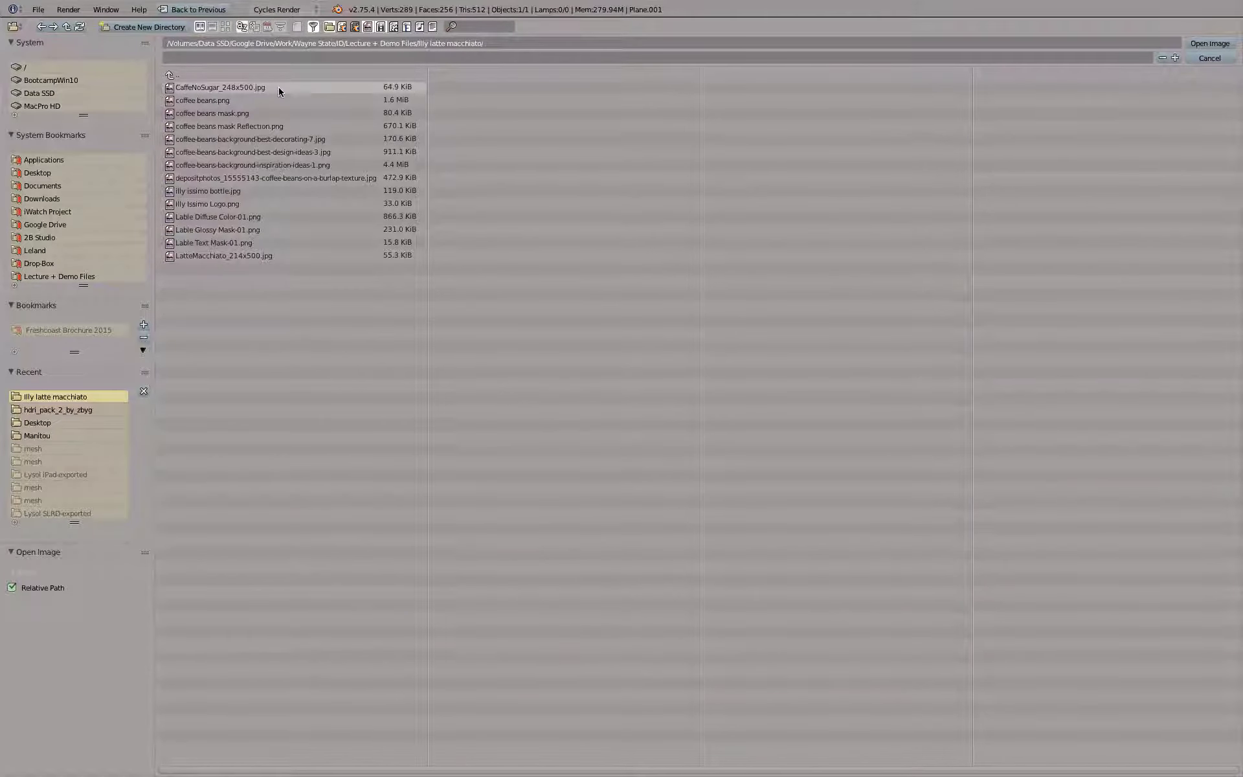
pyautogui.click(250, 230)
# Load Lable Glossy Mask-01.png into the new Image Texture node and reposition it
pyautogui.click(1187, 45)
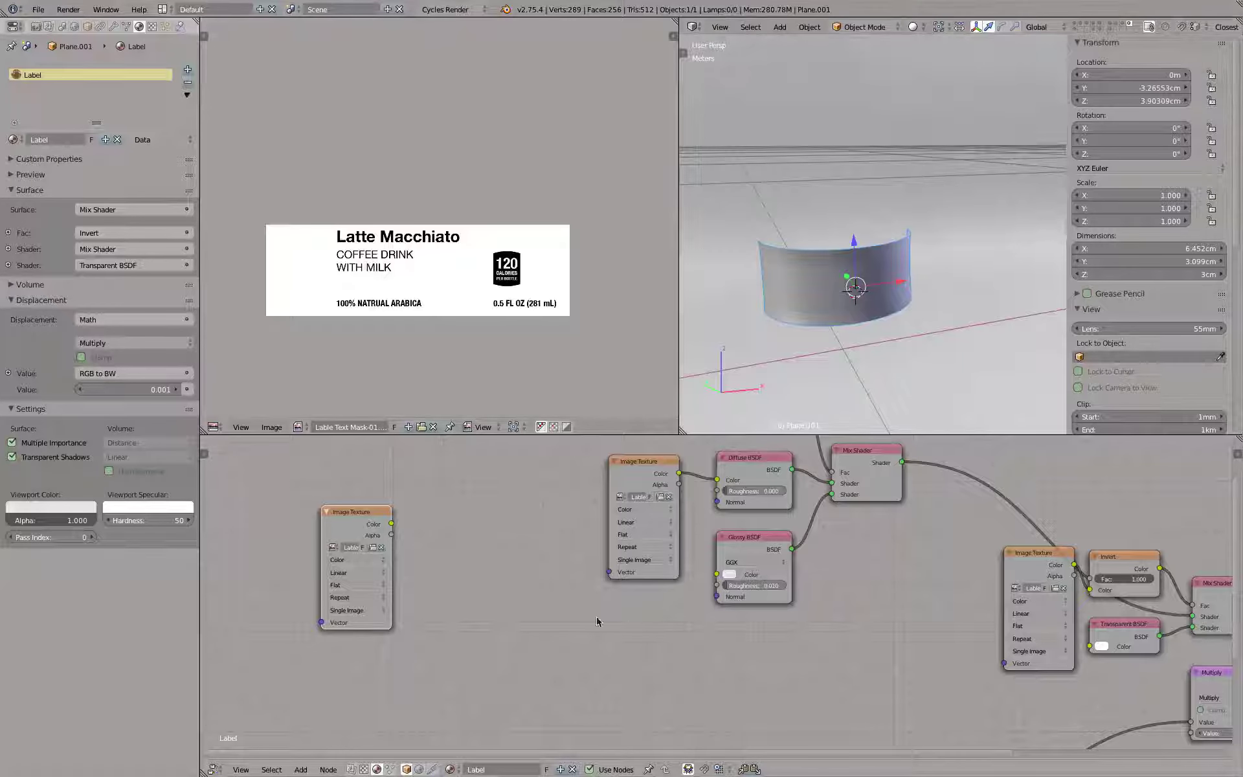
pyautogui.moveTo(594, 619); pyautogui.dragTo(444, 601, button='middle')
pyautogui.moveTo(339, 612); pyautogui.dragTo(391, 499)
# Give the Mix Shader its own active Material Output and drive its Fac with the mask, not Layer Weight
pyautogui.click(1104, 646)
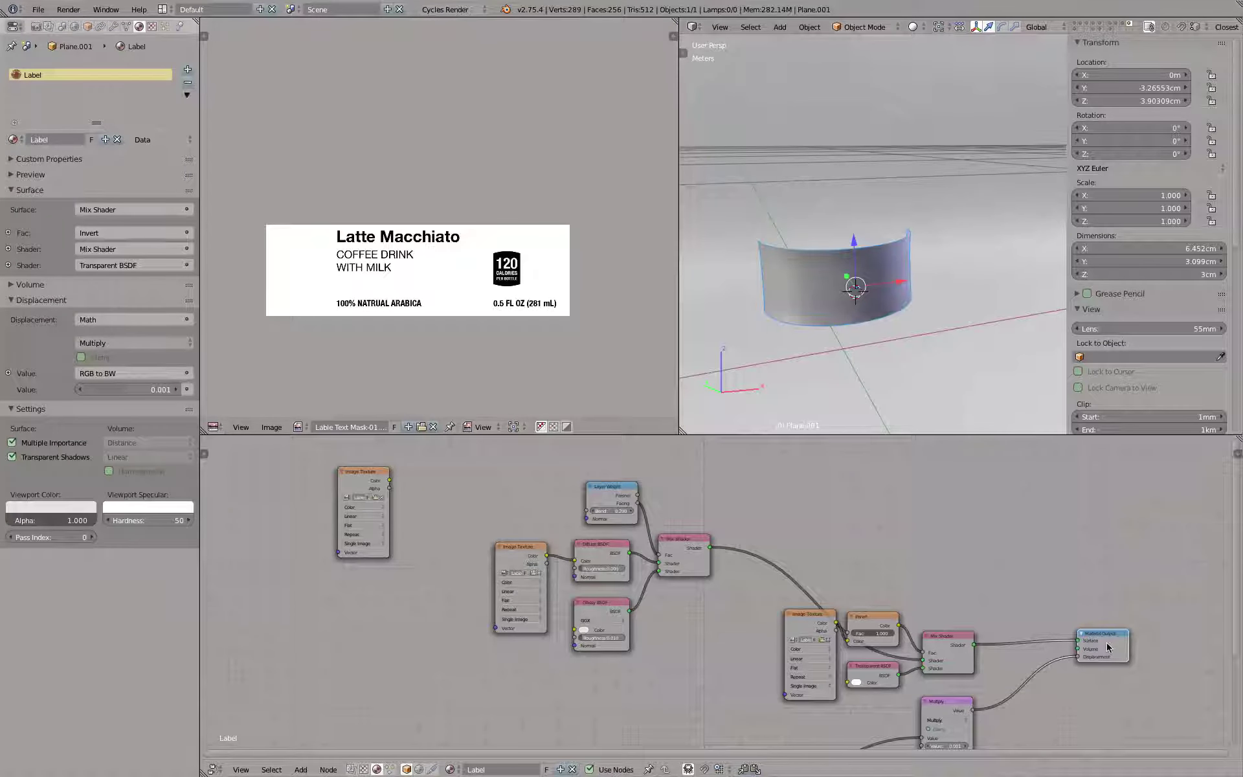
pyautogui.hotkey('shift', 'd')
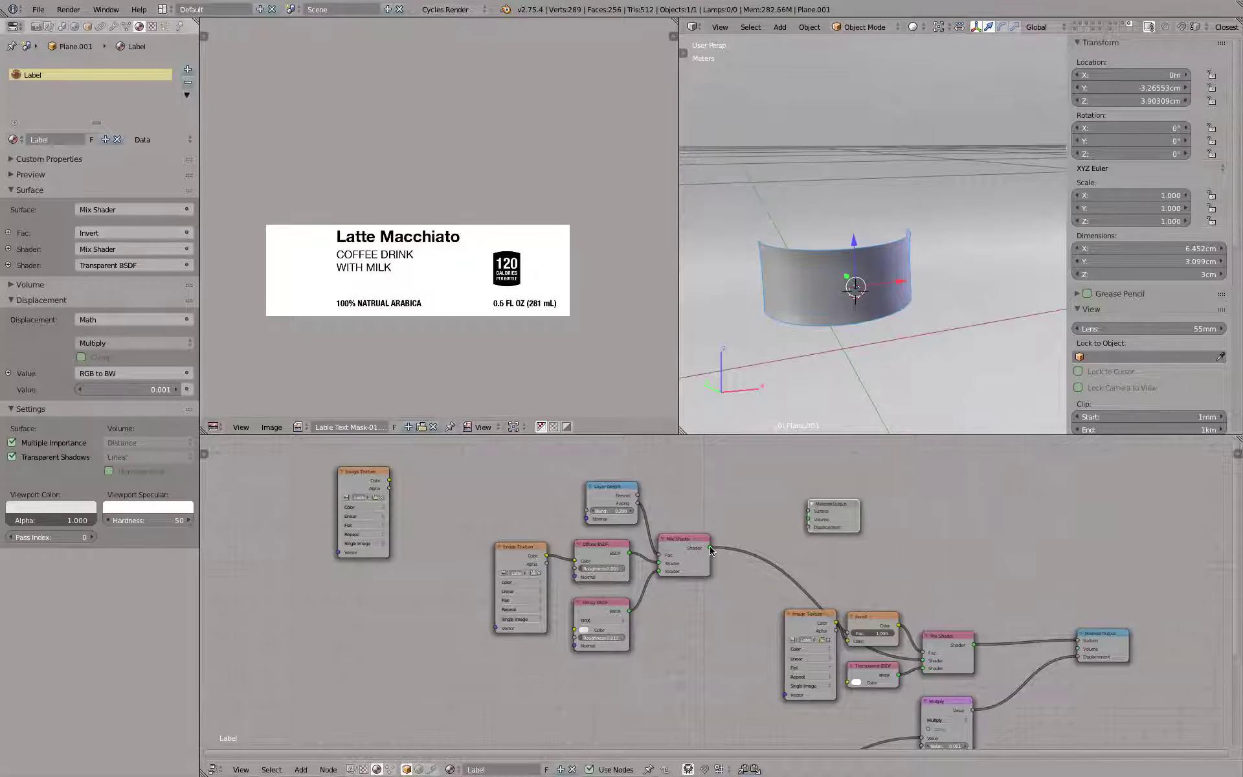
pyautogui.moveTo(710, 548); pyautogui.dragTo(809, 511)
pyautogui.scroll(1, 834, 529)
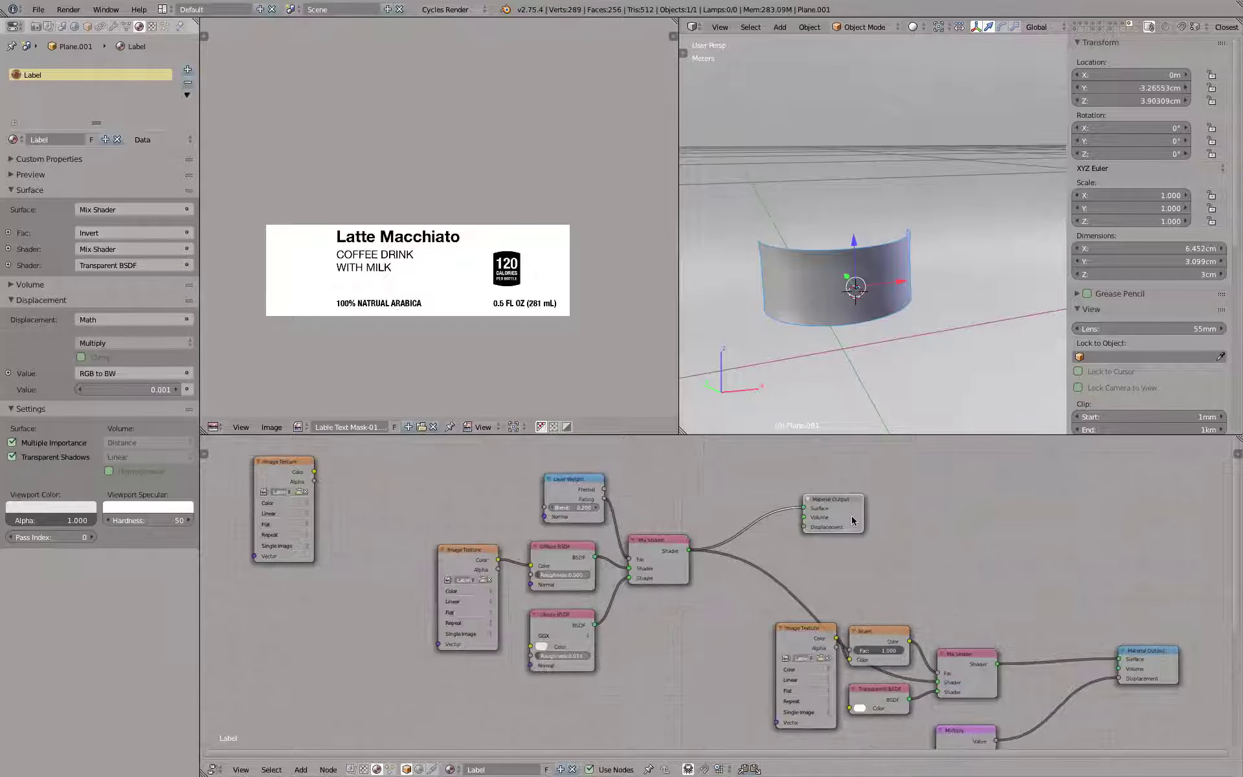
pyautogui.click(834, 529)
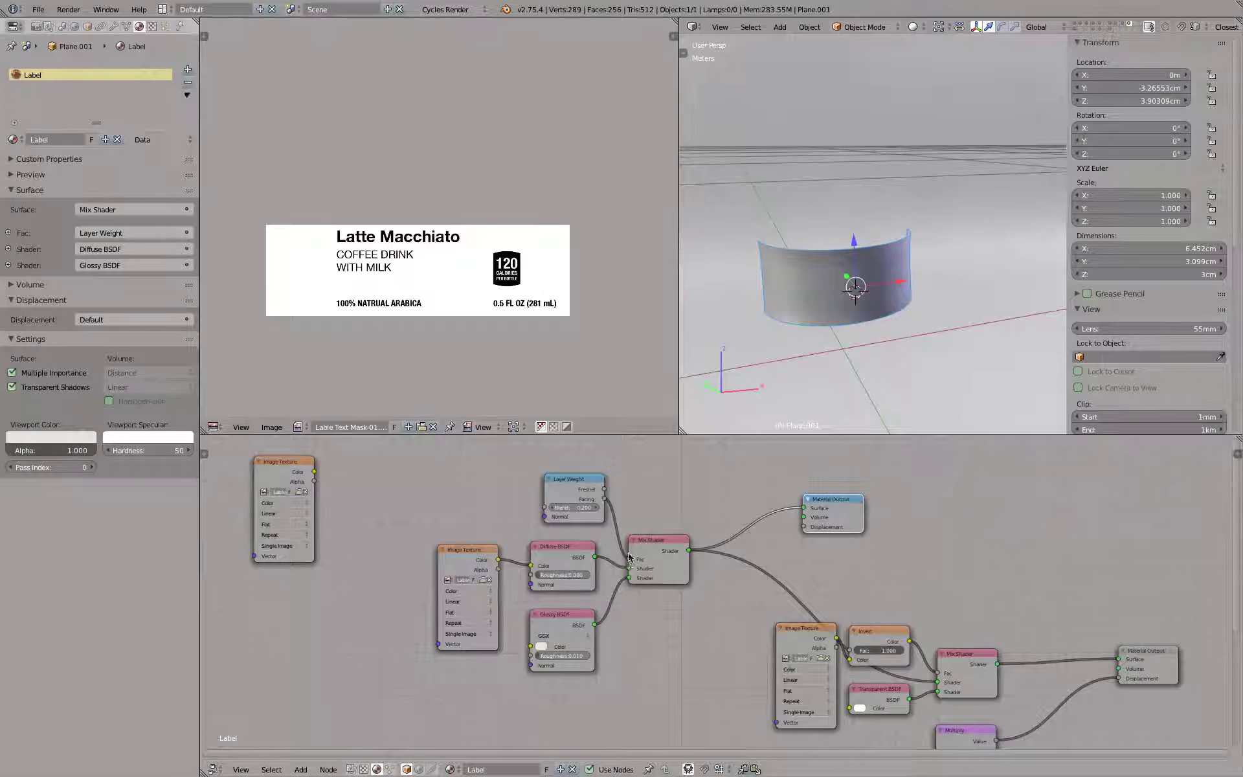
pyautogui.moveTo(629, 559); pyautogui.dragTo(575, 458)
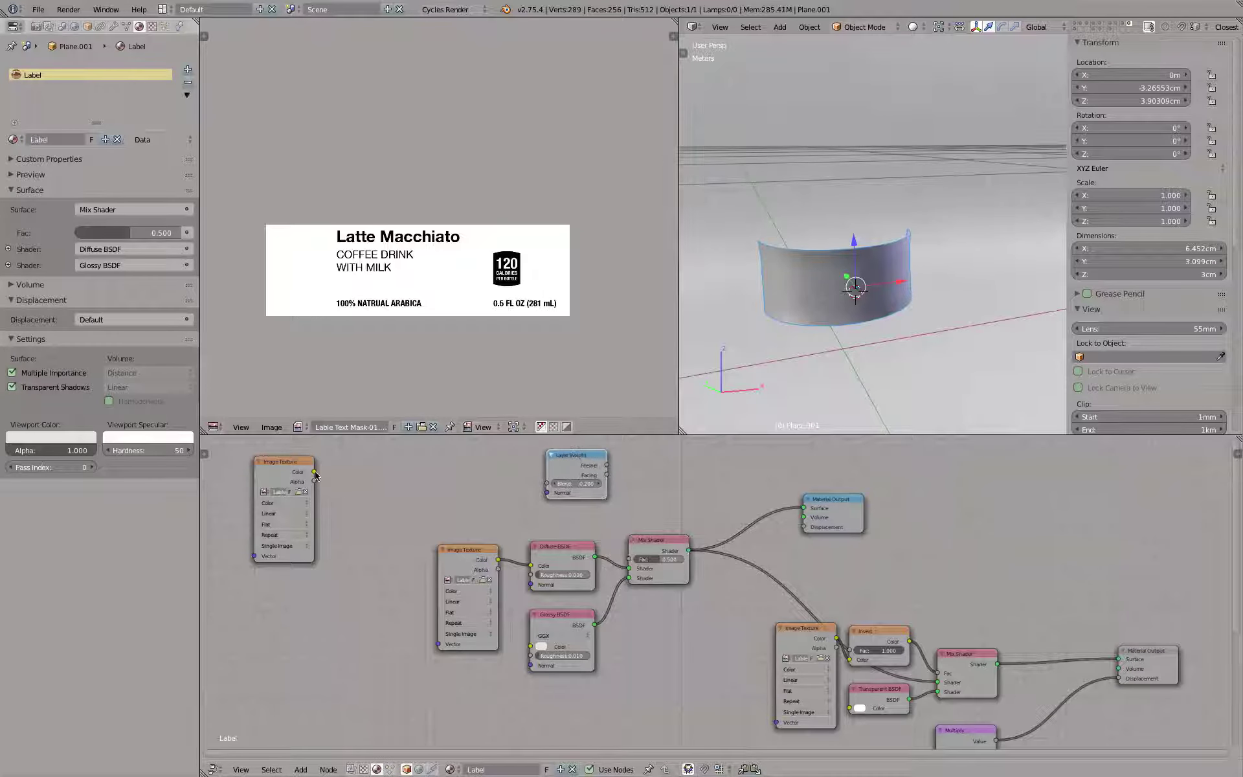
pyautogui.moveTo(315, 474); pyautogui.dragTo(629, 560)
# Preview the label in rendered shading and move the Diffuse BSDF node lower in the tree
pyautogui.hotkey('shift', 'z')
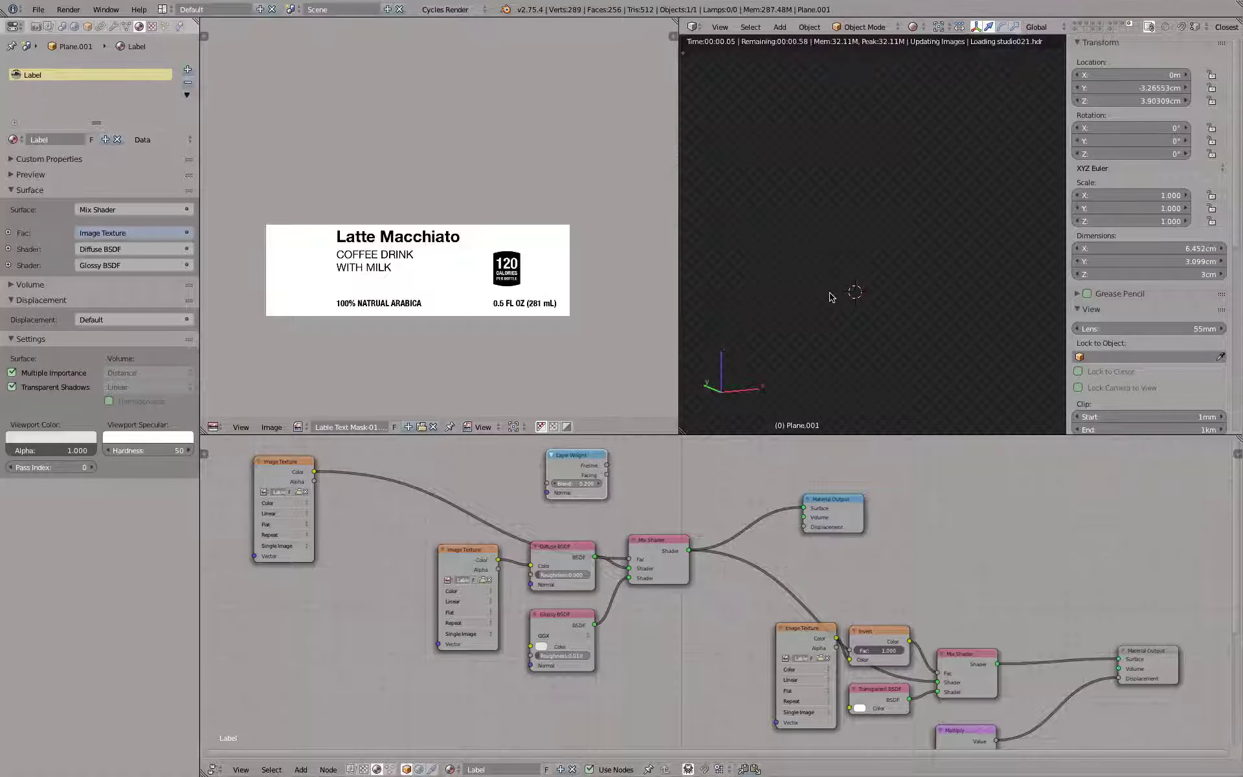
pyautogui.scroll(3, 861, 289)
pyautogui.scroll(3, 861, 289)
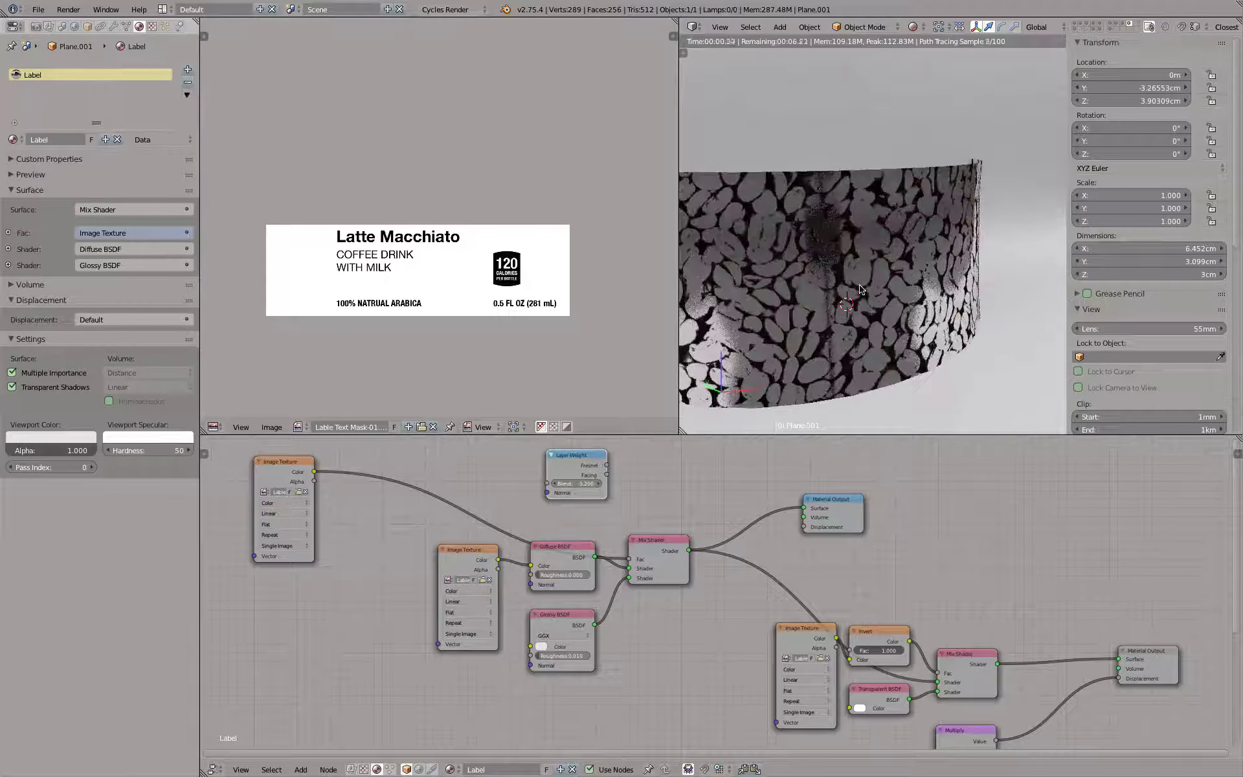
pyautogui.moveTo(850, 277)
pyautogui.mouseDown(button='middle')
pyautogui.moveTo(808, 301)
pyautogui.moveTo(834, 275)
pyautogui.moveTo(826, 249)
pyautogui.moveTo(835, 267)
pyautogui.mouseUp(button='middle')
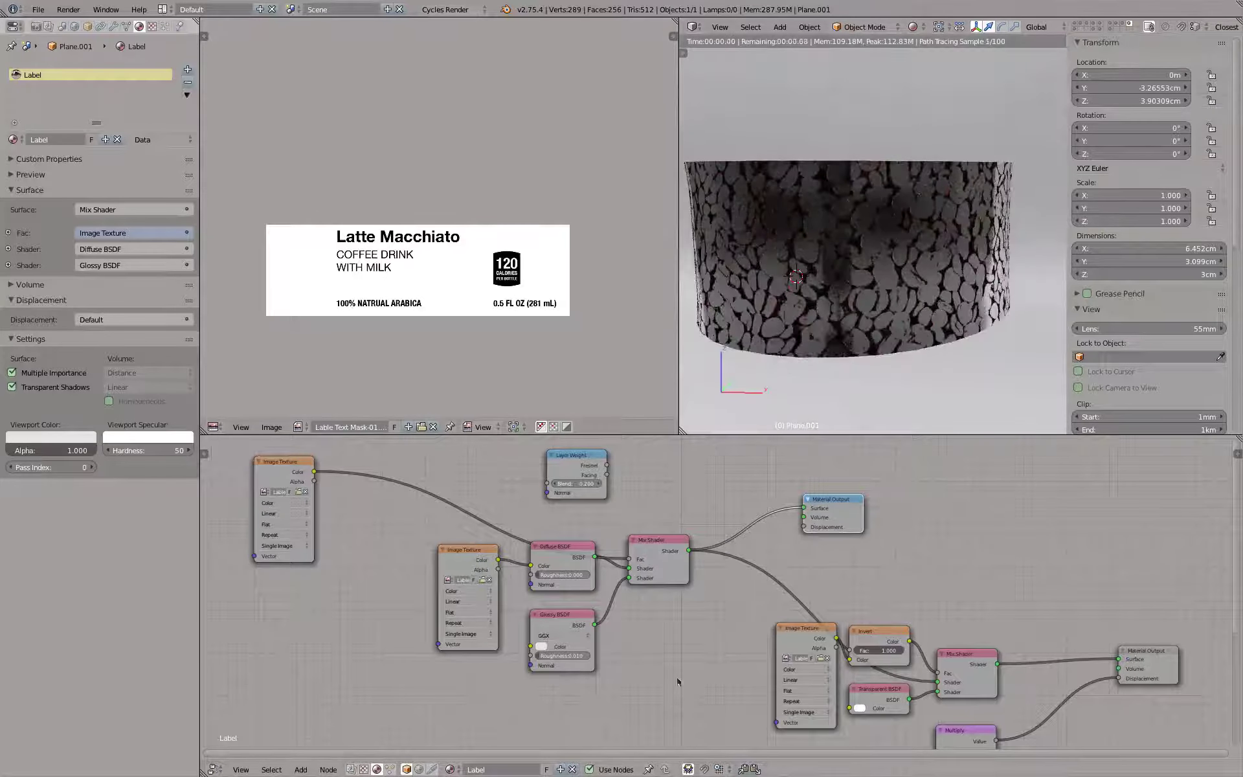
pyautogui.moveTo(557, 554)
pyautogui.mouseDown()
pyautogui.moveTo(555, 586)
pyautogui.moveTo(555, 574)
pyautogui.mouseUp()
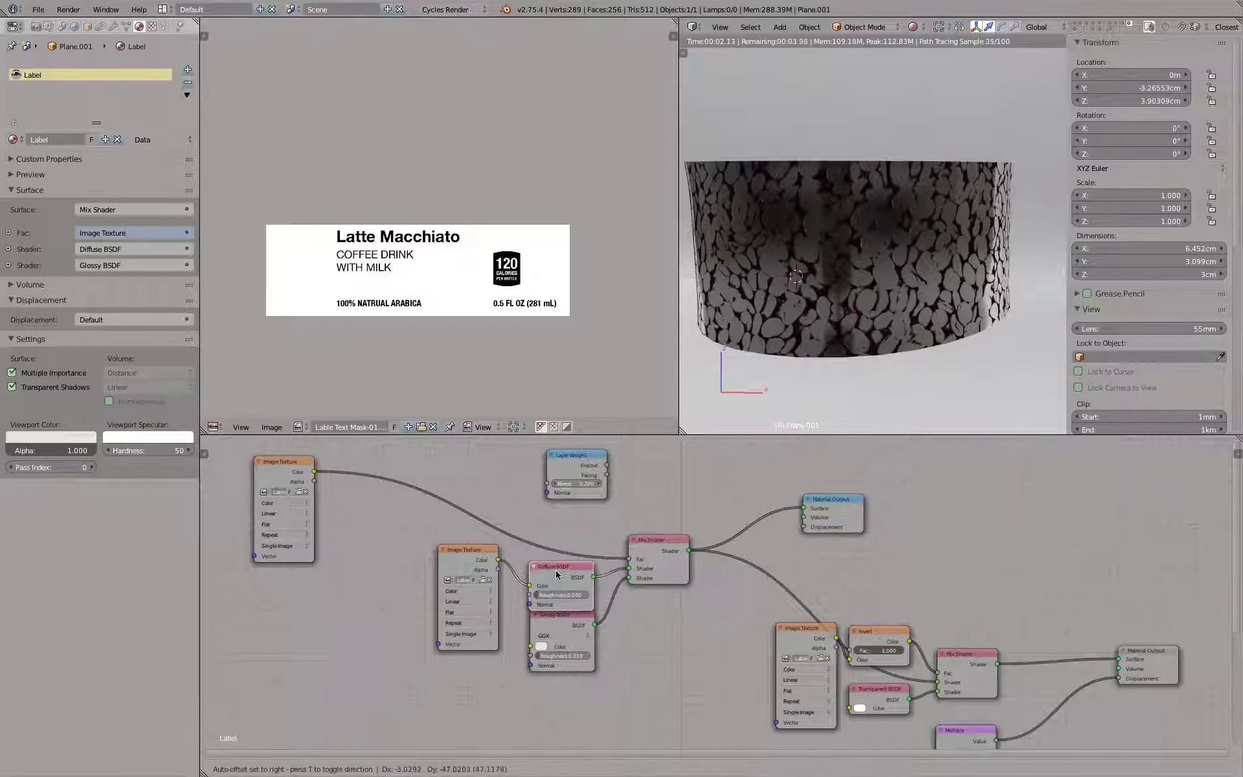
pyautogui.hotkey('shift', 'a')
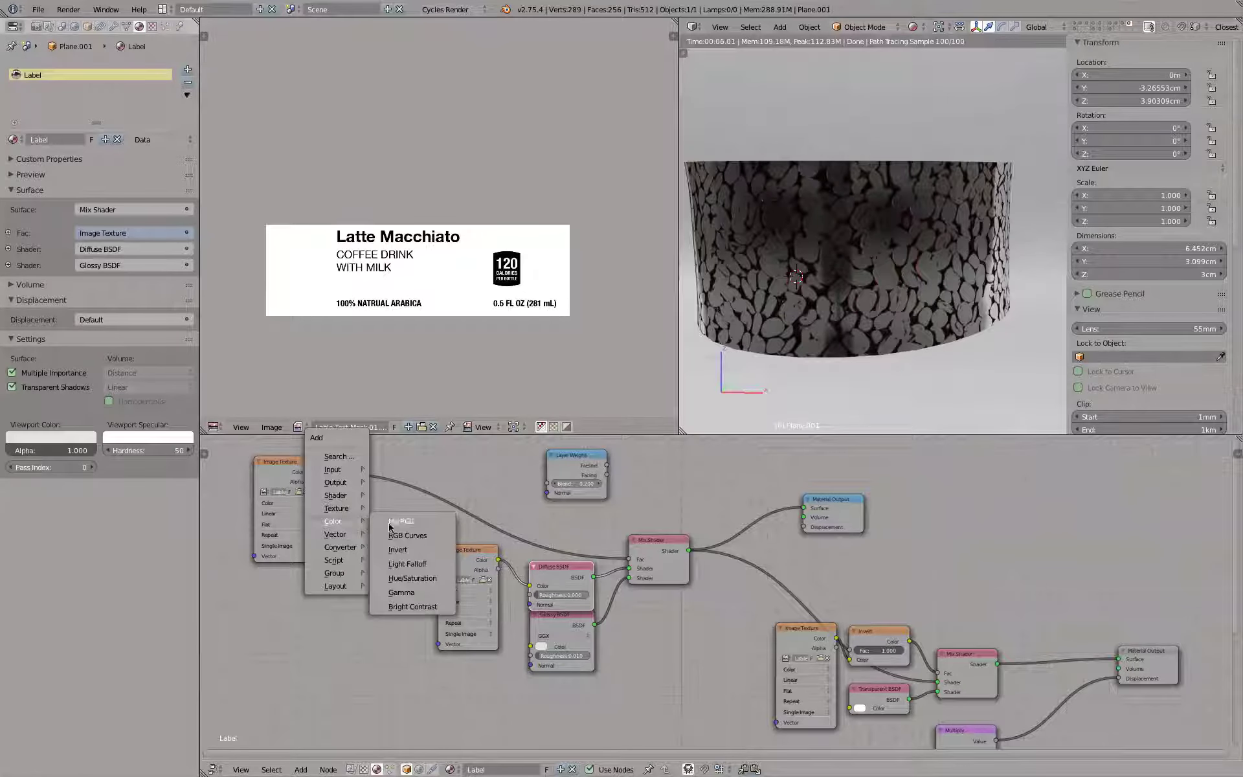
# Insert an Invert node between the glossy mask and the Mix Shader Fac, then inspect the can
pyautogui.click(397, 549)
pyautogui.click(393, 467)
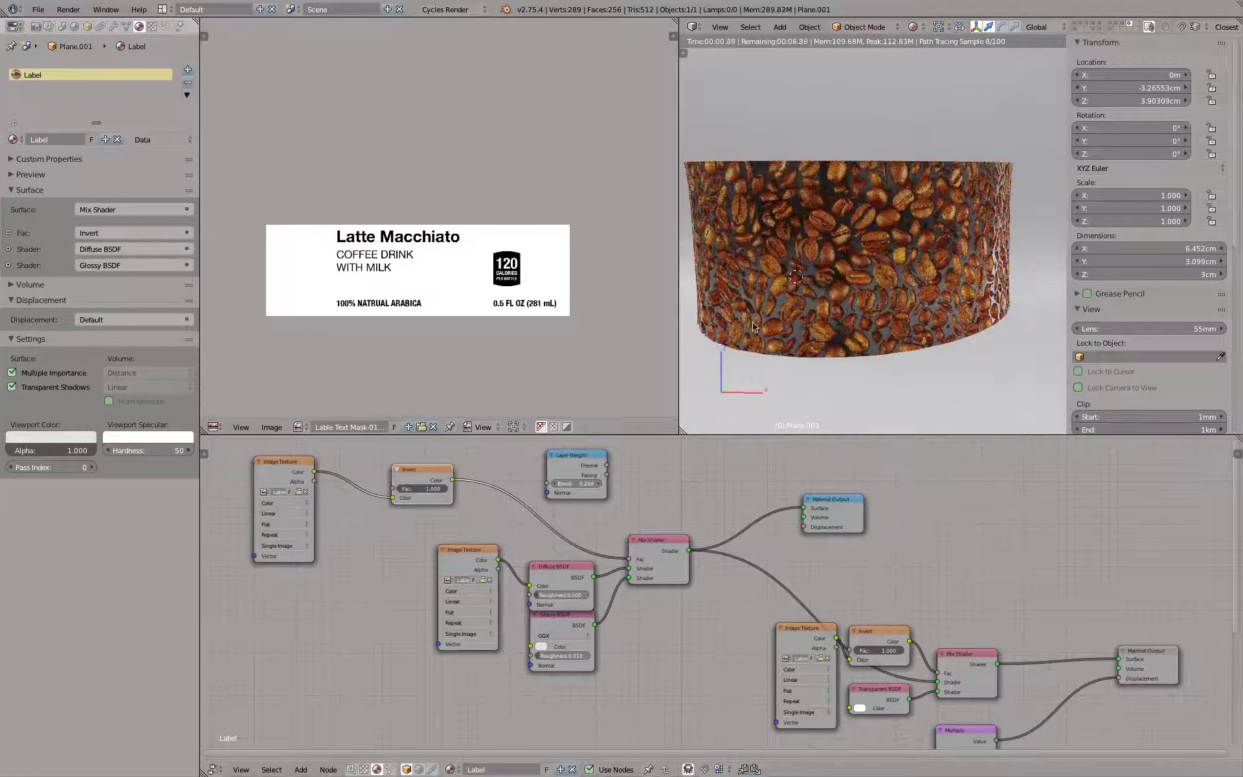
pyautogui.moveTo(857, 289); pyautogui.dragTo(942, 297, button='middle')
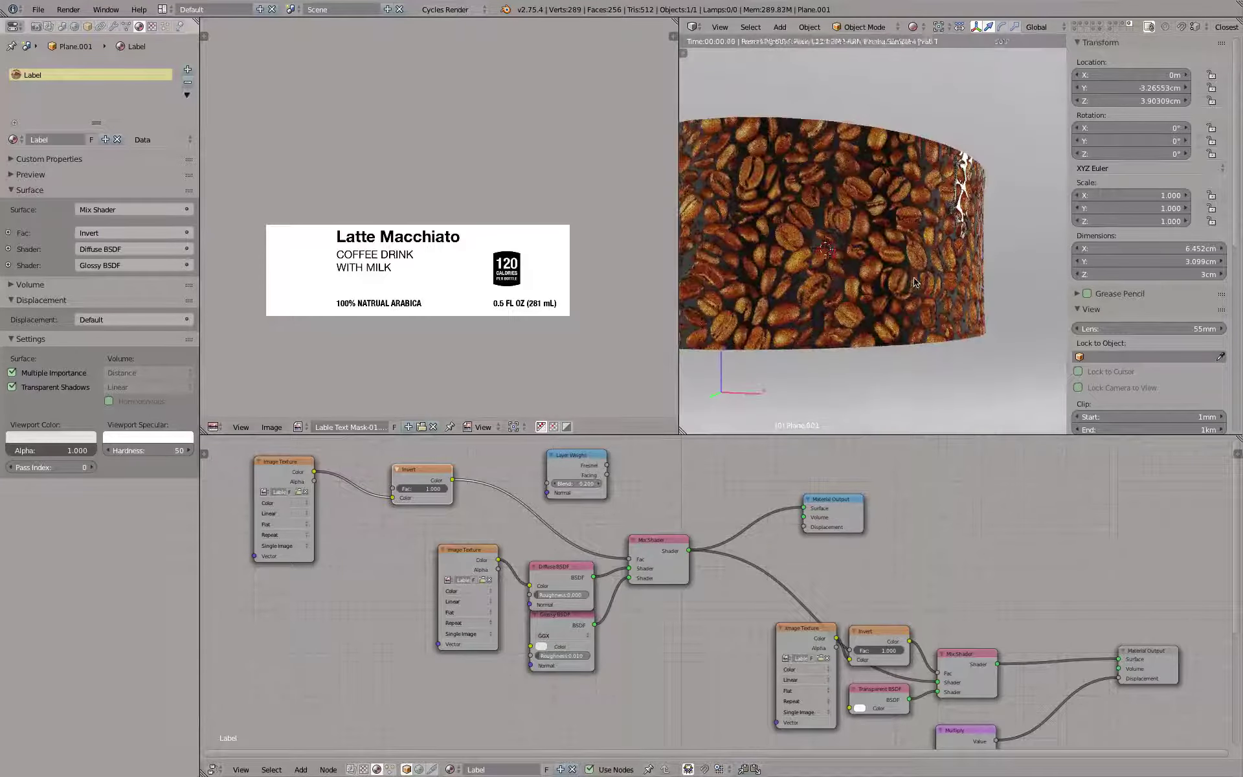
pyautogui.press('KP_1')
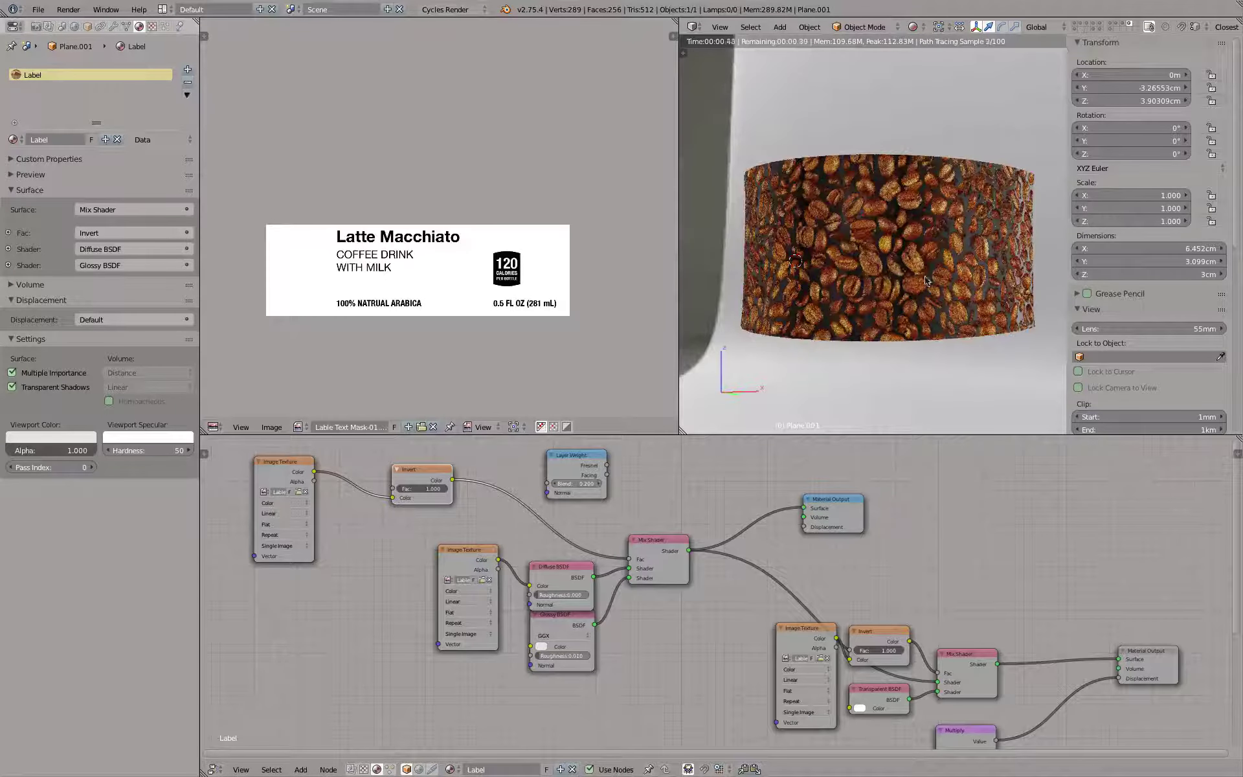
pyautogui.moveTo(951, 272); pyautogui.dragTo(878, 294, button='middle')
pyautogui.press('KP_1')
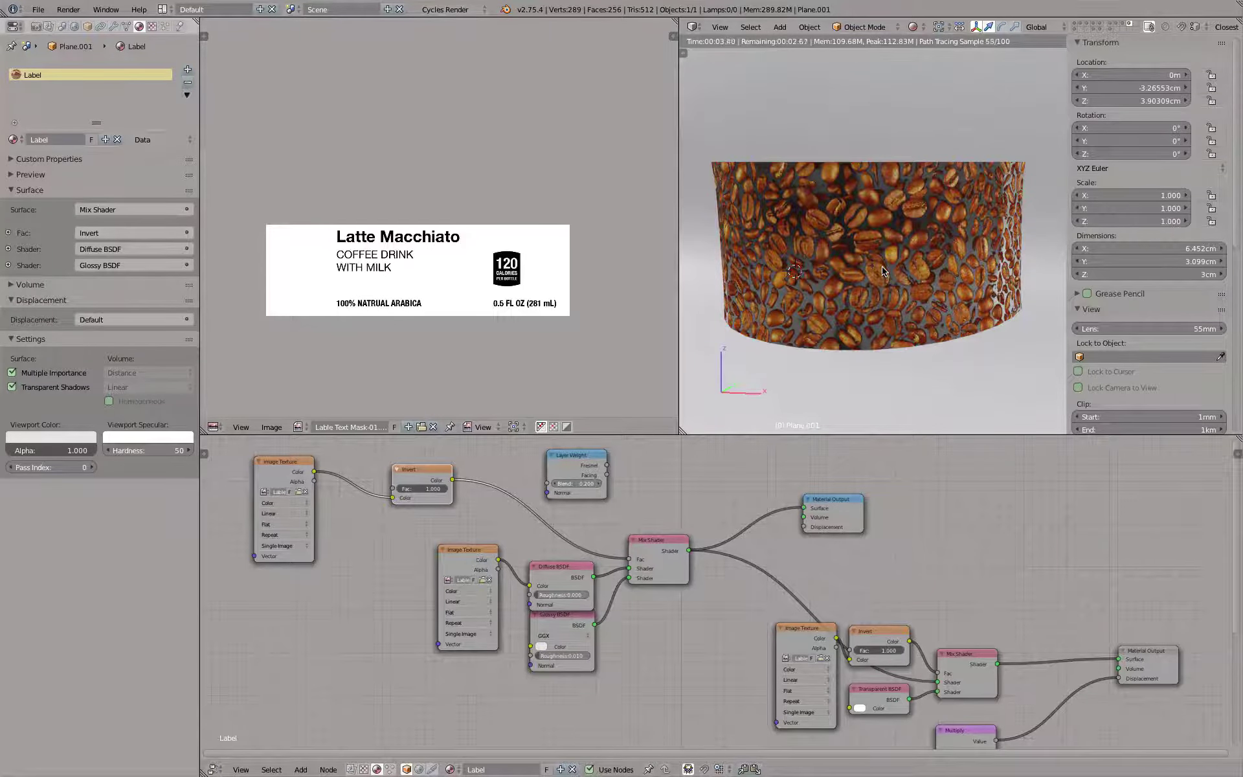
pyautogui.moveTo(884, 271); pyautogui.dragTo(892, 304, button='middle')
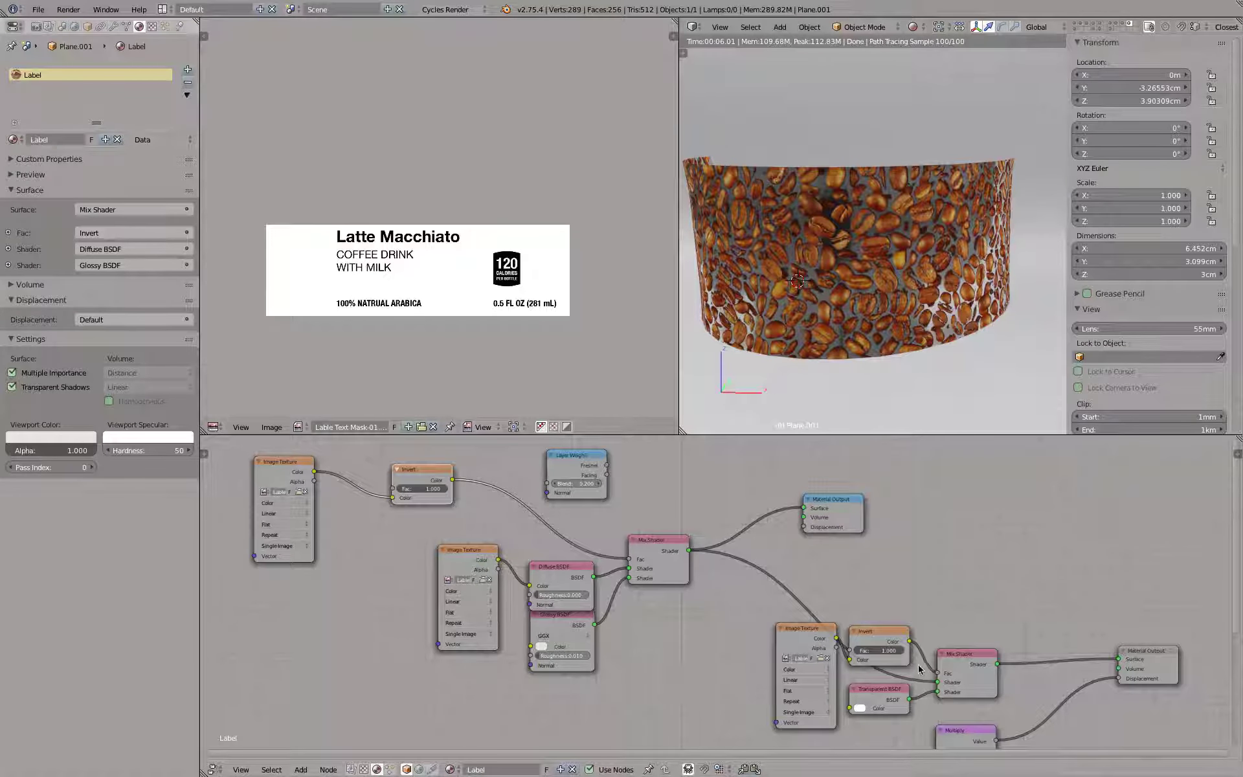
# Cut the Invert-to-Fac link so Fac sits at 0.500, and move the Glossy BSDF node down
pyautogui.scroll(-2, 919, 669)
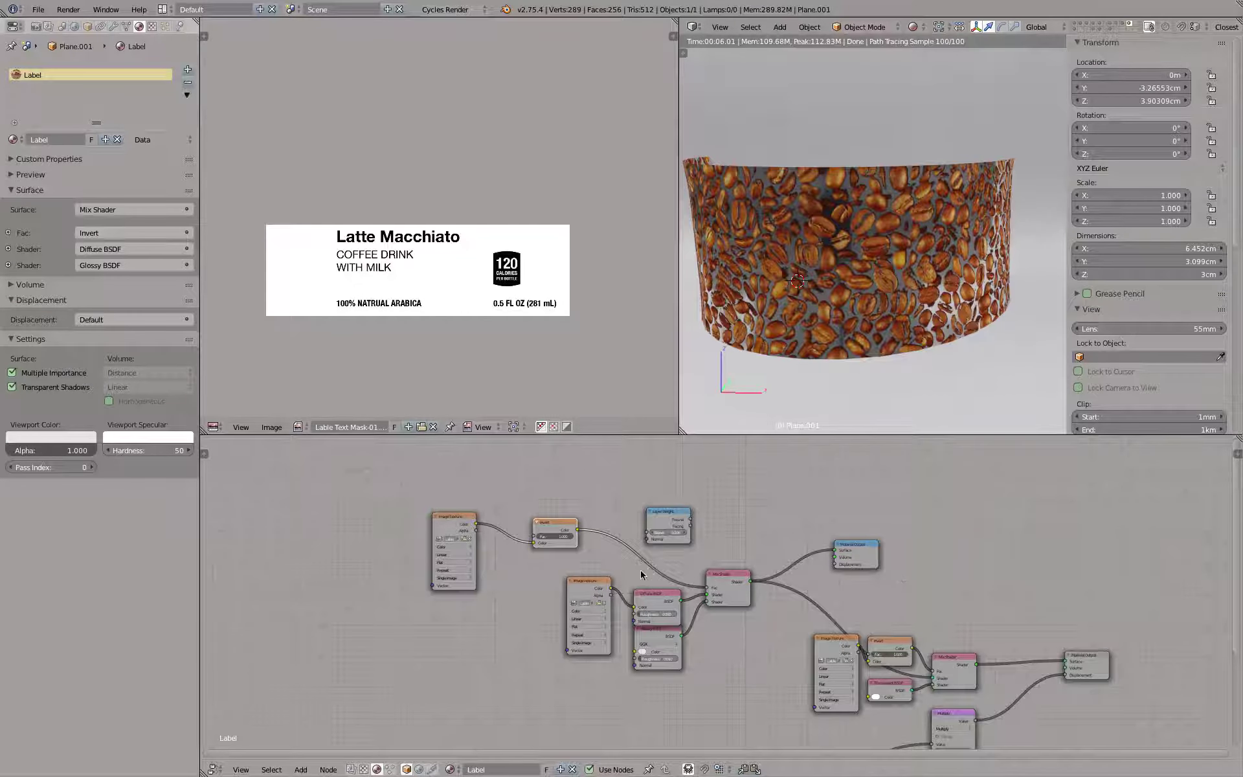
pyautogui.scroll(2, 641, 573)
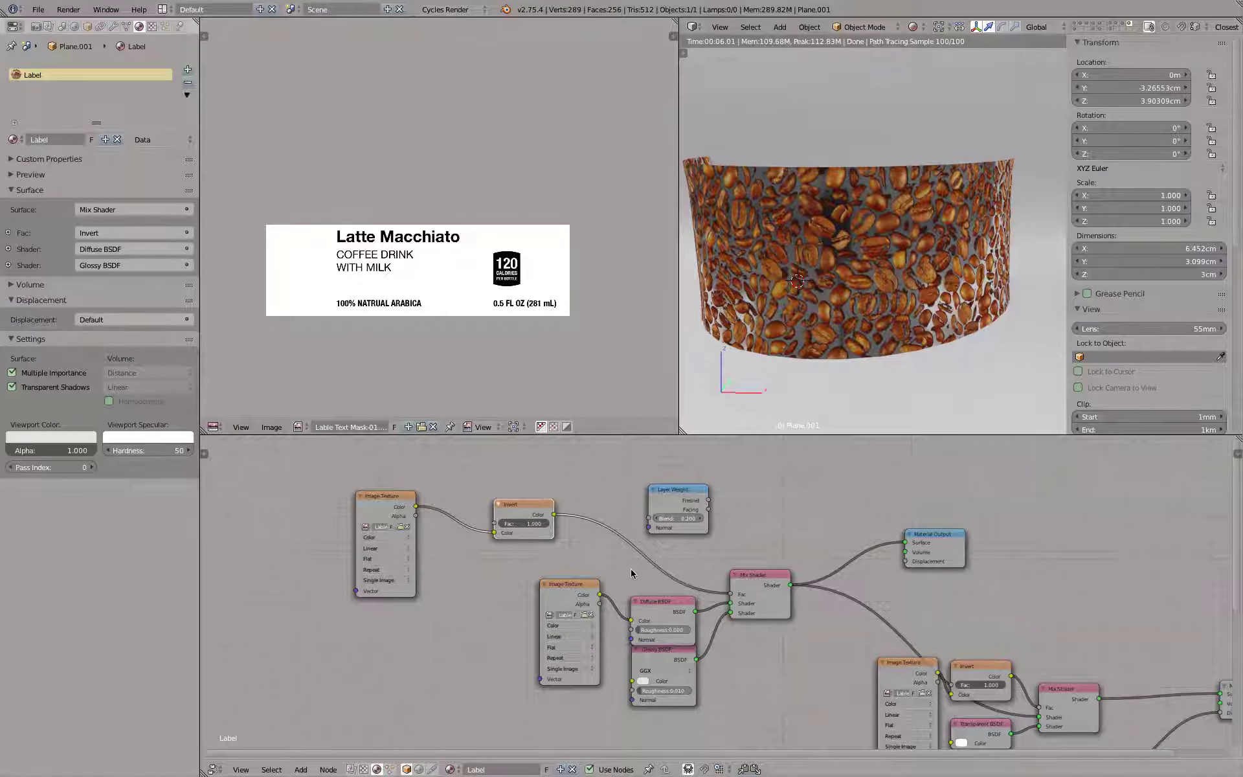
pyautogui.keyDown('ctrl'); pyautogui.moveTo(631, 573); pyautogui.dragTo(677, 576, button='right'); pyautogui.keyUp('ctrl')
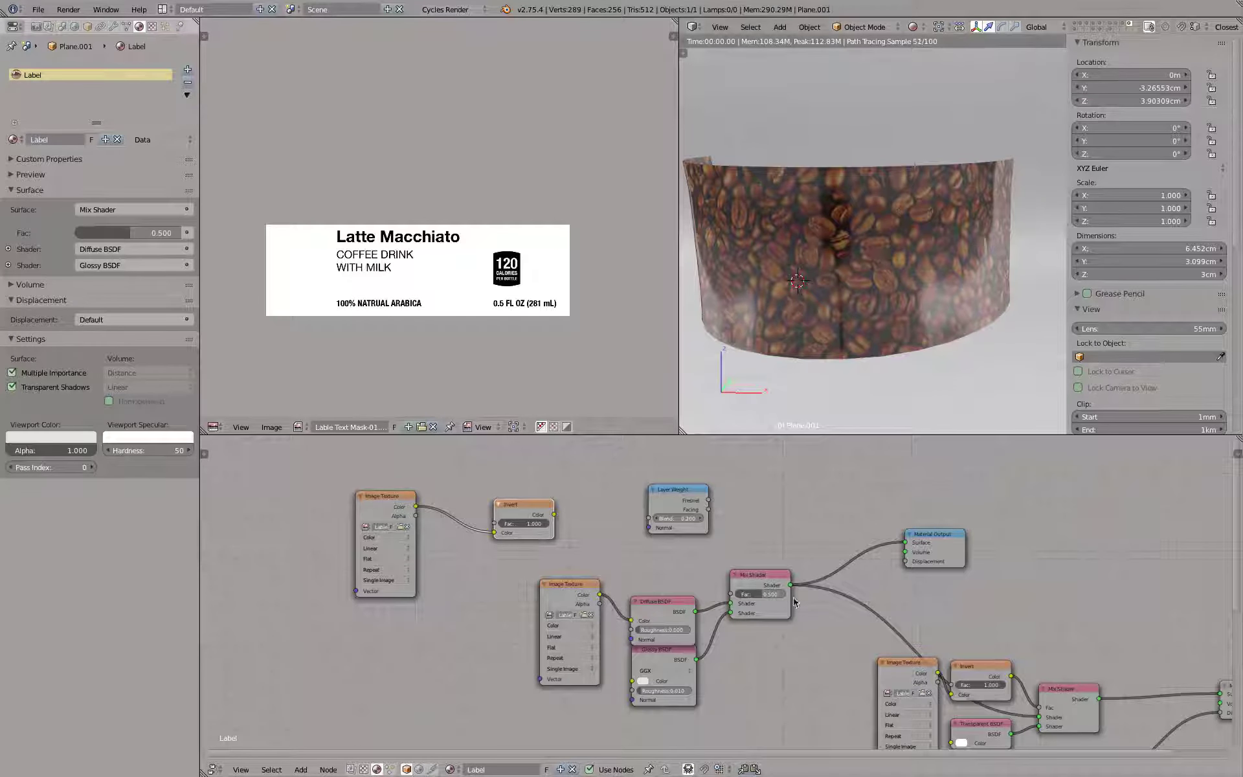
pyautogui.scroll(-2, 795, 602)
pyautogui.moveTo(795, 602)
pyautogui.mouseDown(button='middle')
pyautogui.moveTo(842, 606)
pyautogui.moveTo(835, 512)
pyautogui.moveTo(758, 497)
pyautogui.mouseUp(button='middle')
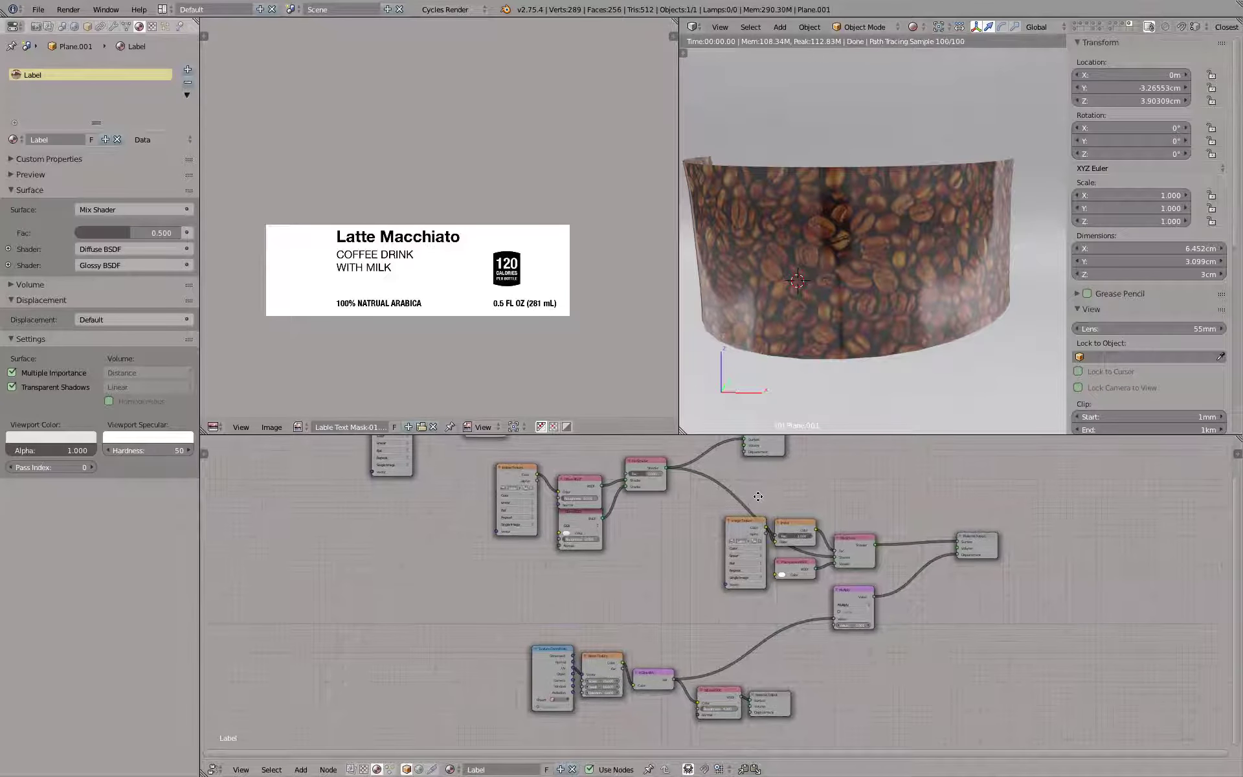
pyautogui.scroll(4, 667, 534)
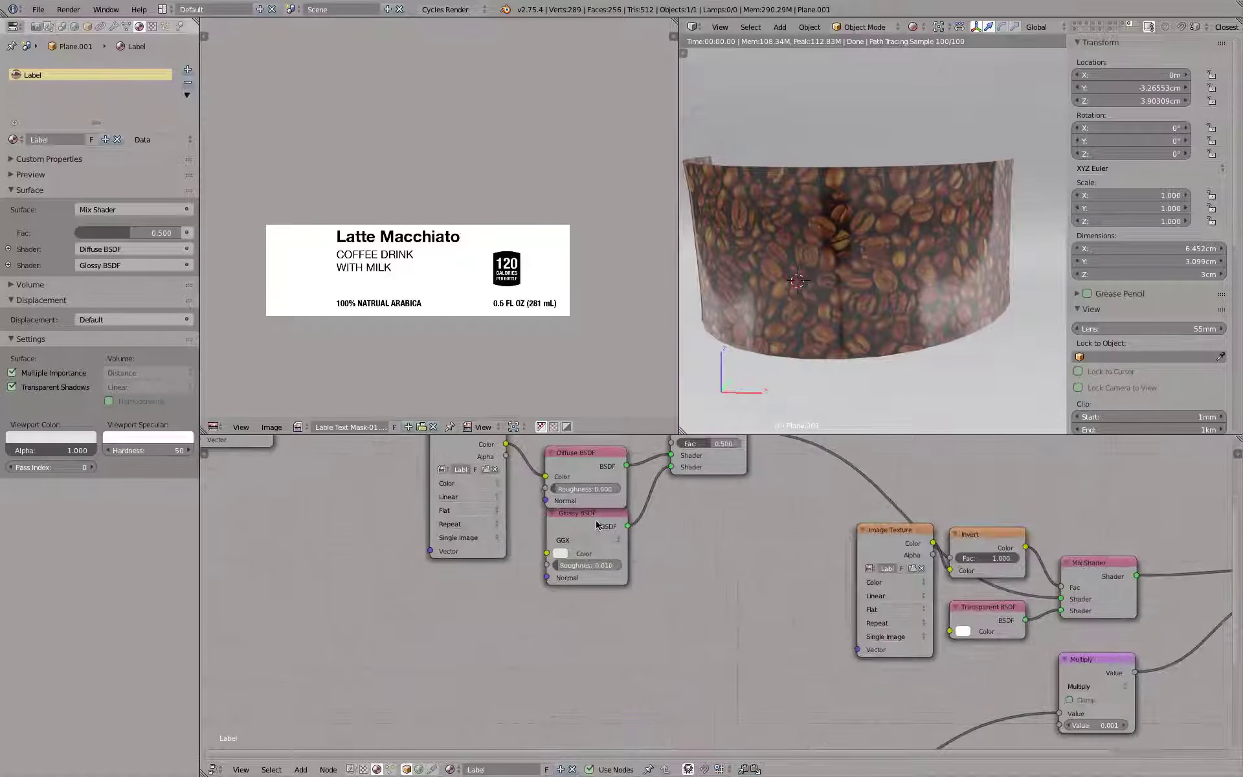
pyautogui.moveTo(597, 525); pyautogui.dragTo(596, 564)
pyautogui.scroll(-2, 596, 564)
pyautogui.moveTo(648, 557); pyautogui.dragTo(808, 619, button='middle')
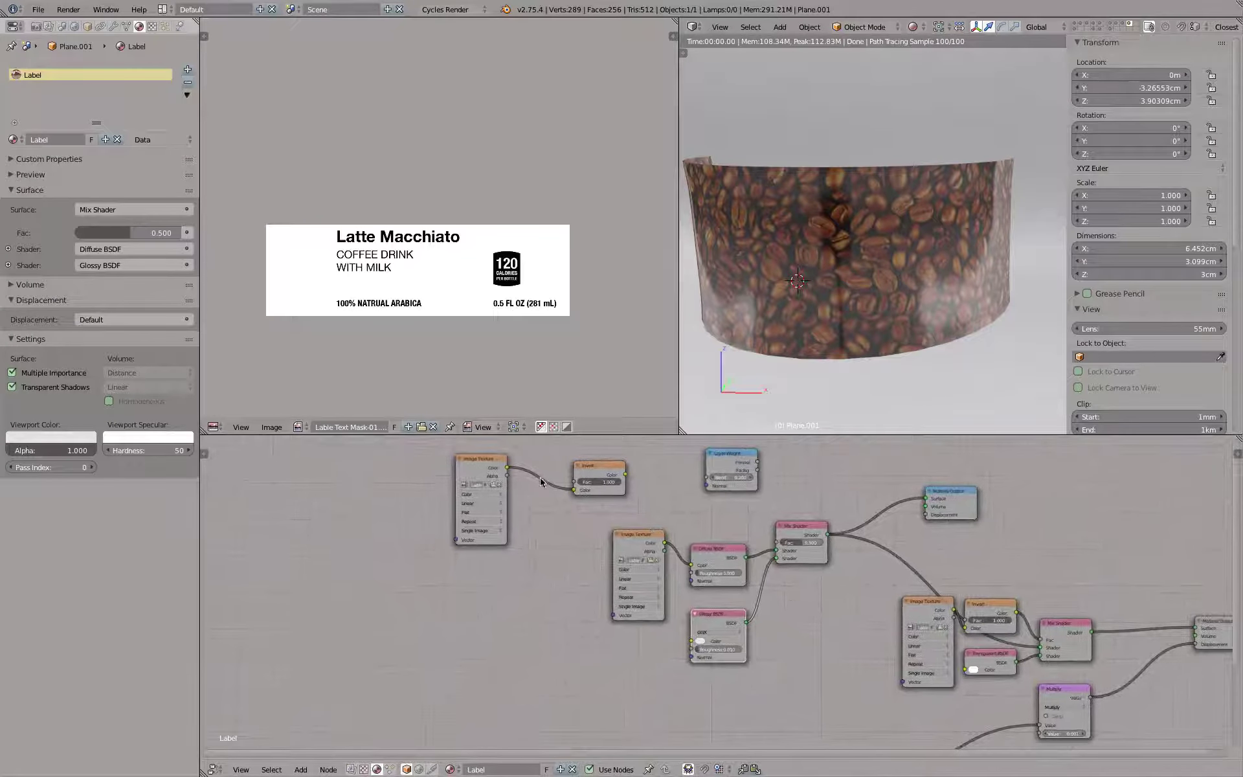
pyautogui.click(499, 465)
pyautogui.scroll(1, 583, 675)
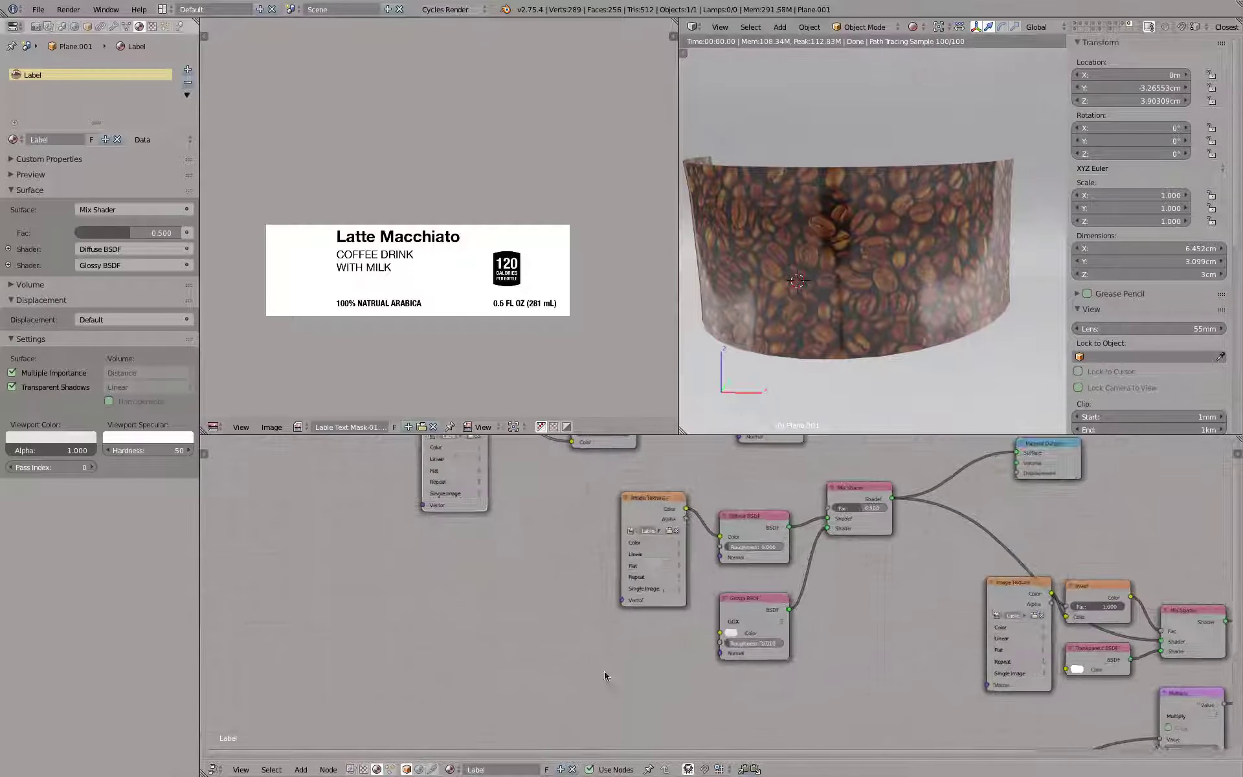
pyautogui.moveTo(910, 616); pyautogui.dragTo(895, 591, button='middle')
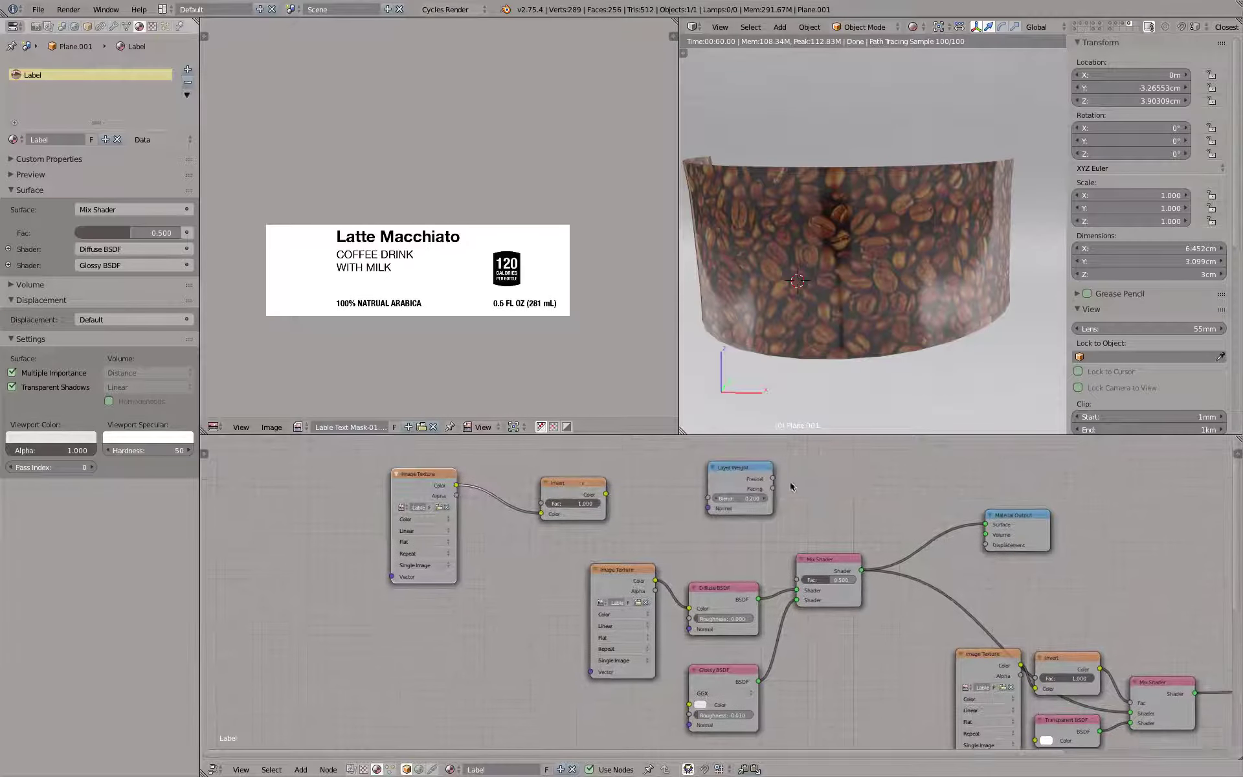
# Set the Mix Shader Fac to 1.000 for an all-glossy grey render and reframe the node tree
pyautogui.moveTo(842, 584); pyautogui.dragTo(868, 584)
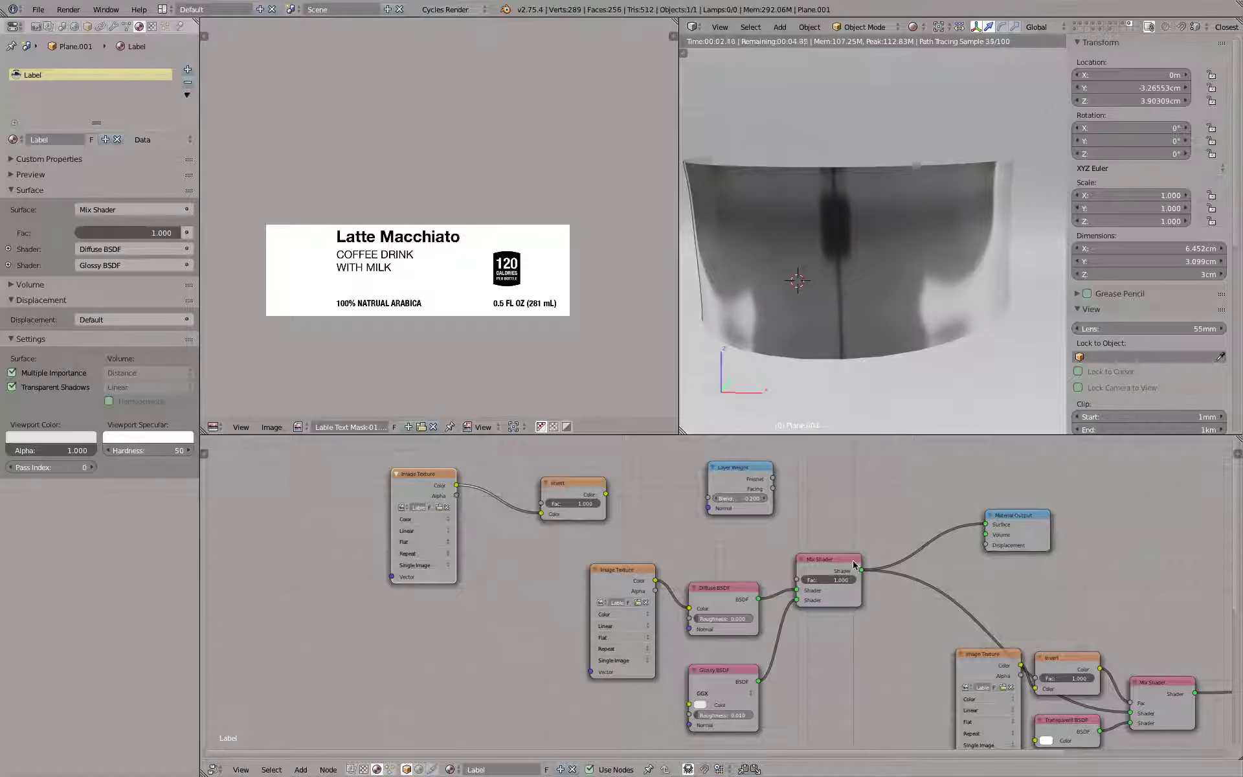
pyautogui.moveTo(790, 719); pyautogui.dragTo(786, 641, button='middle')
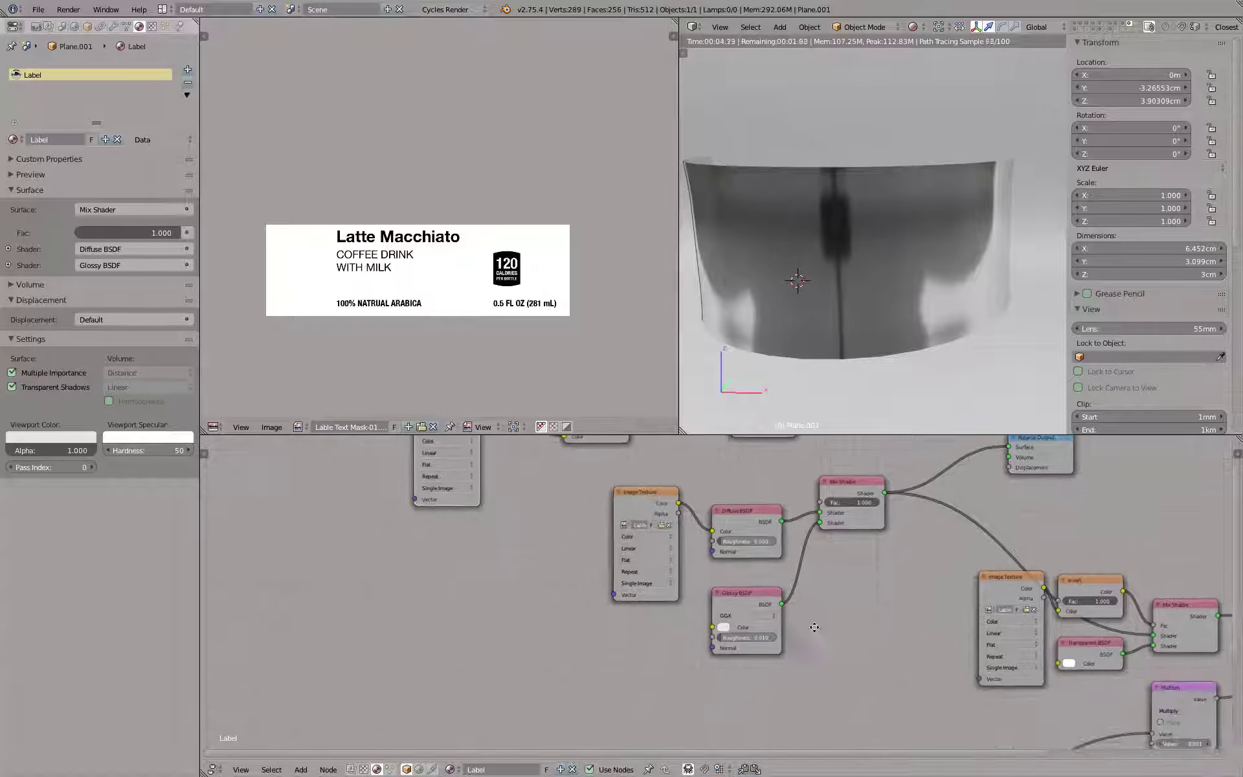
pyautogui.scroll(3, 744, 570)
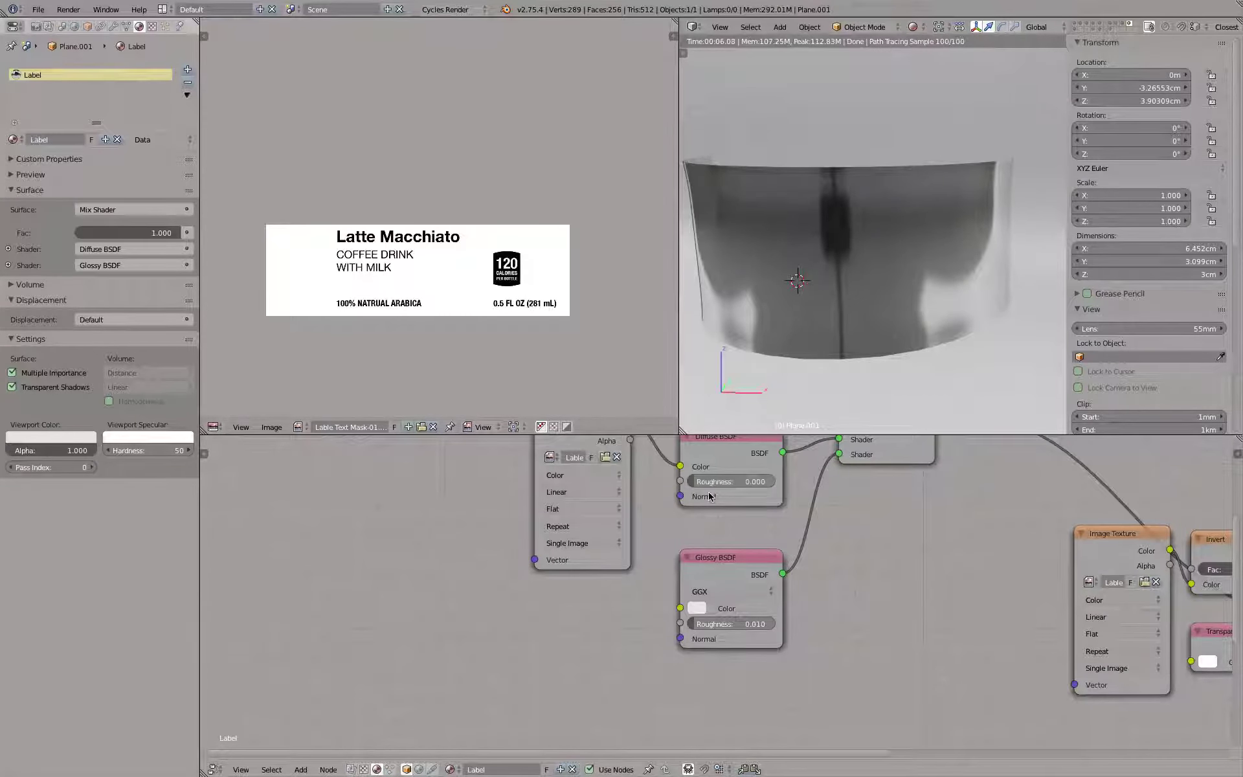
pyautogui.scroll(-2, 703, 643)
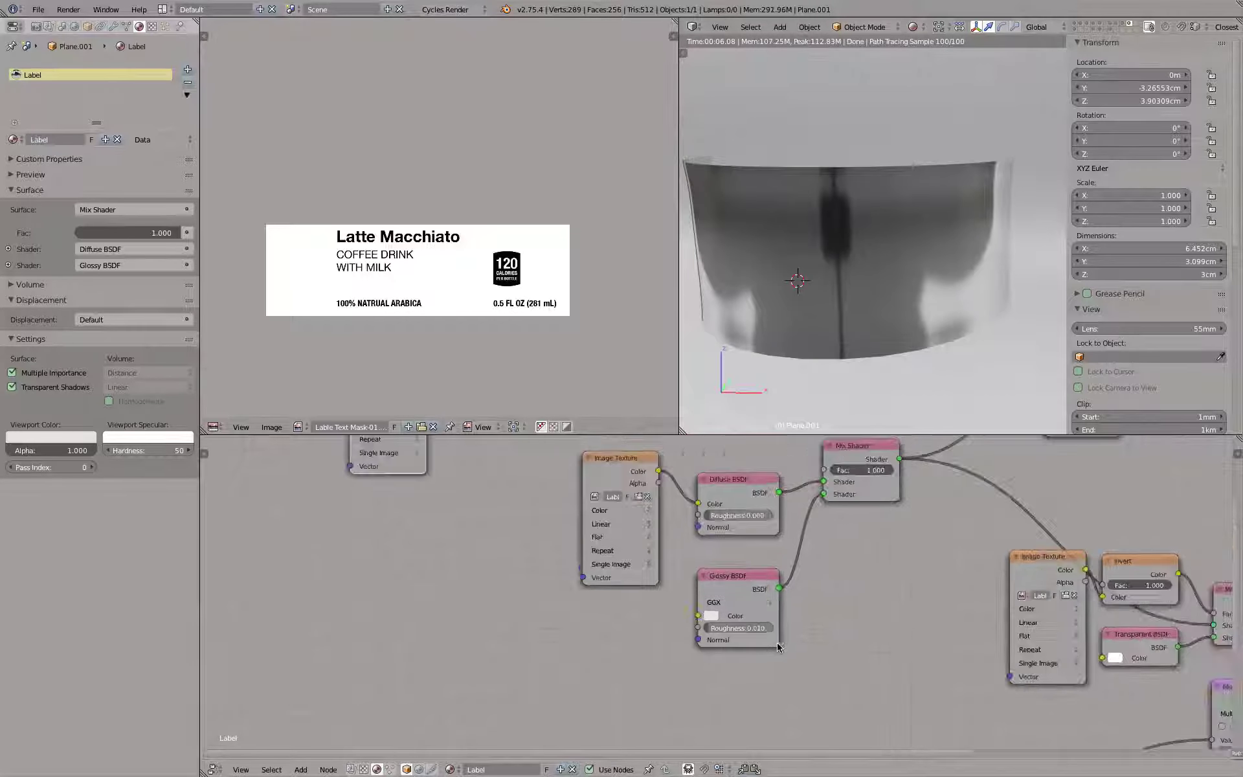
pyautogui.moveTo(963, 647); pyautogui.dragTo(582, 596, button='middle')
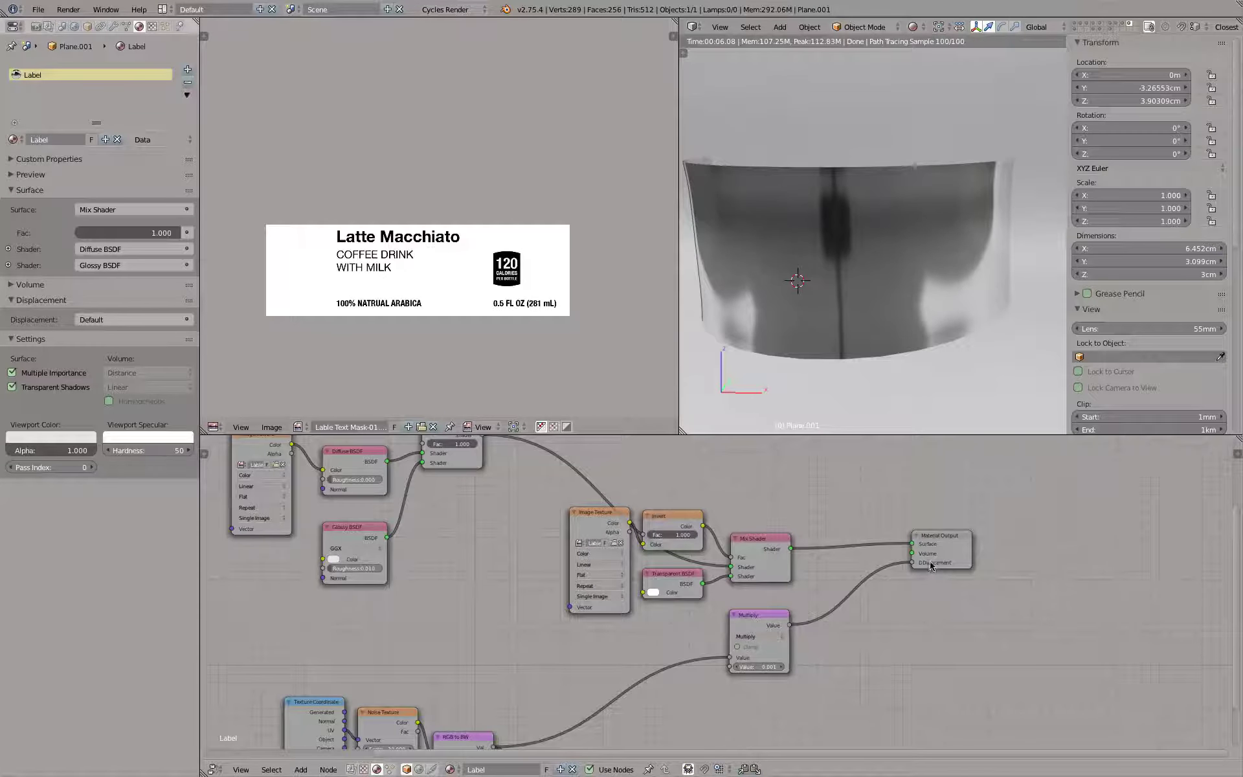
pyautogui.moveTo(512, 570); pyautogui.dragTo(660, 618, button='middle')
pyautogui.scroll(-1, 804, 647)
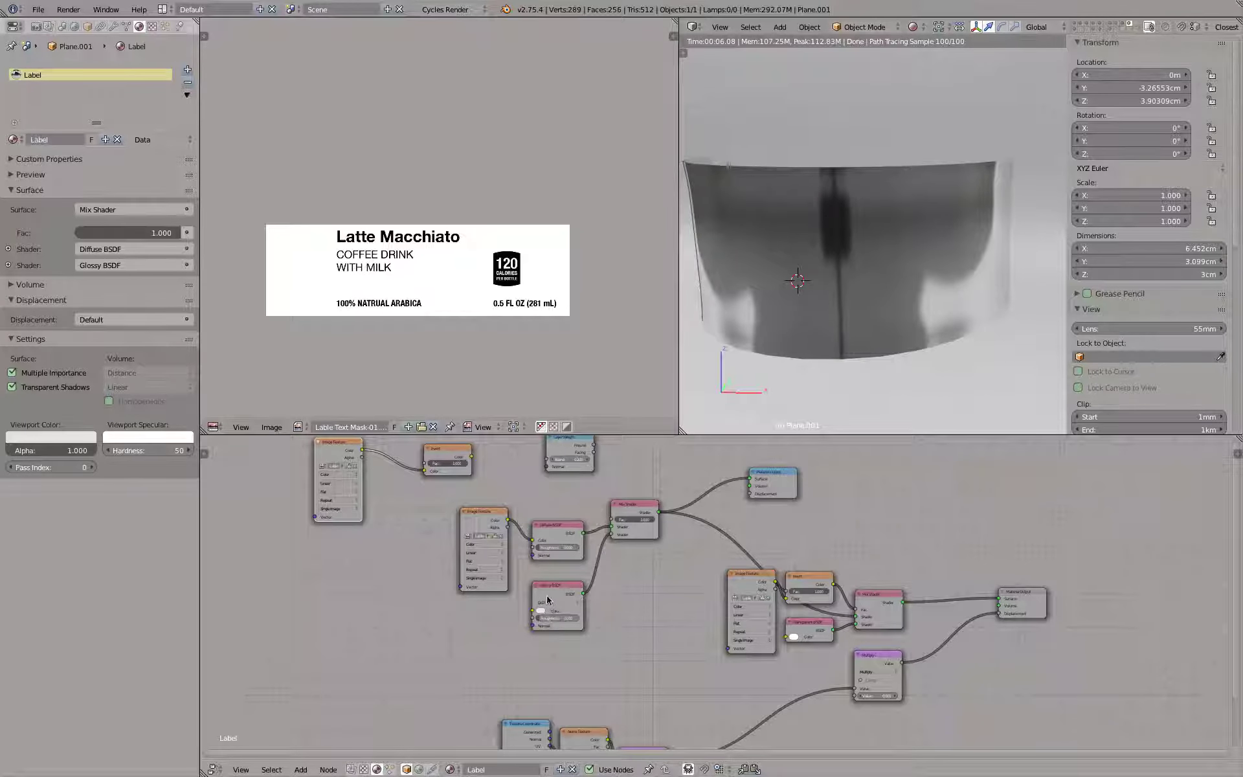
pyautogui.scroll(2, 389, 563)
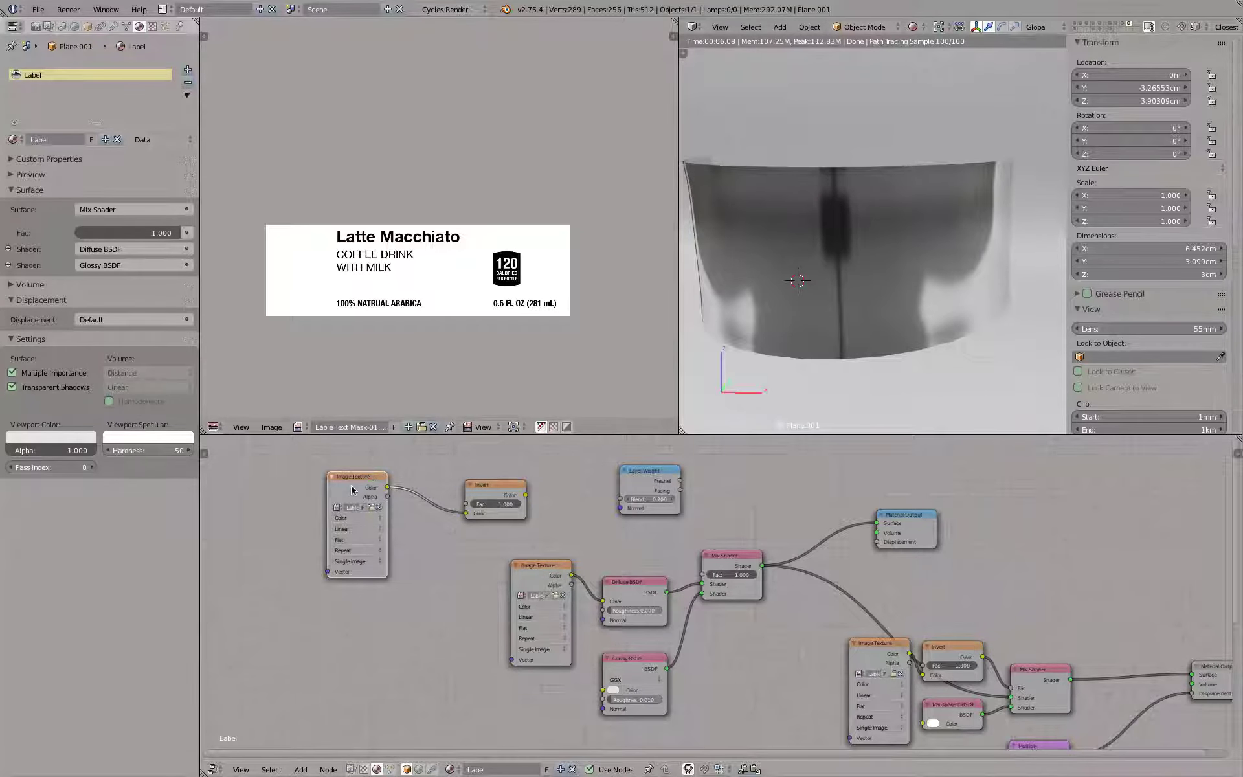
# Add a Bump node below the Invert node and connect its Normal to the Glossy BSDF Normal
pyautogui.click(494, 490)
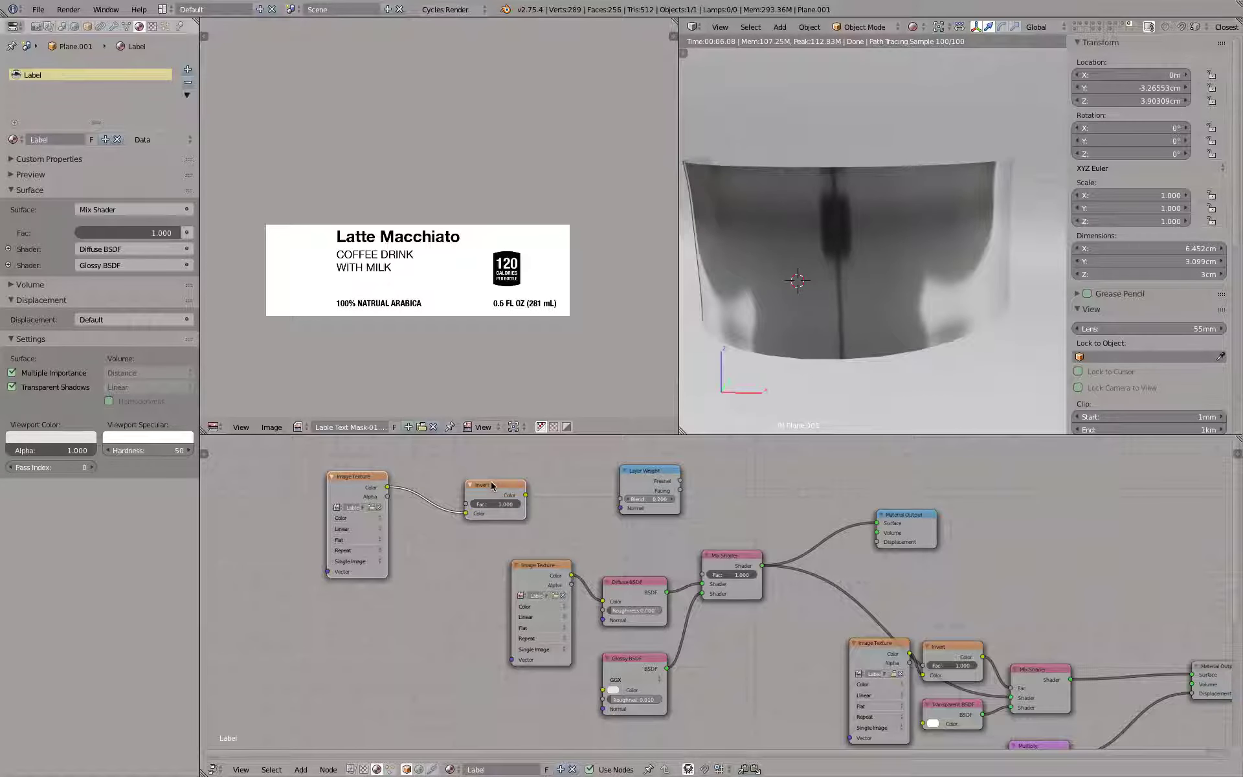
pyautogui.moveTo(480, 486); pyautogui.dragTo(368, 525)
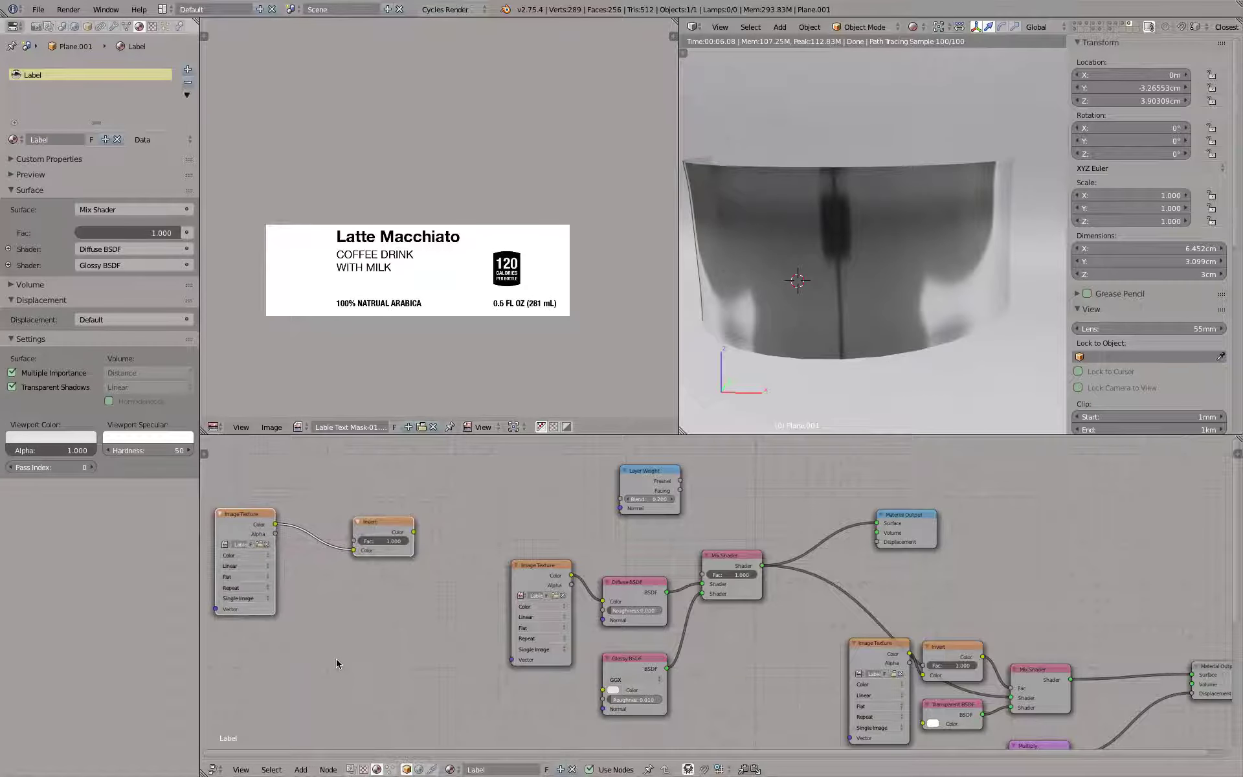
pyautogui.hotkey('shift', 'a')
pyautogui.moveTo(337, 660)
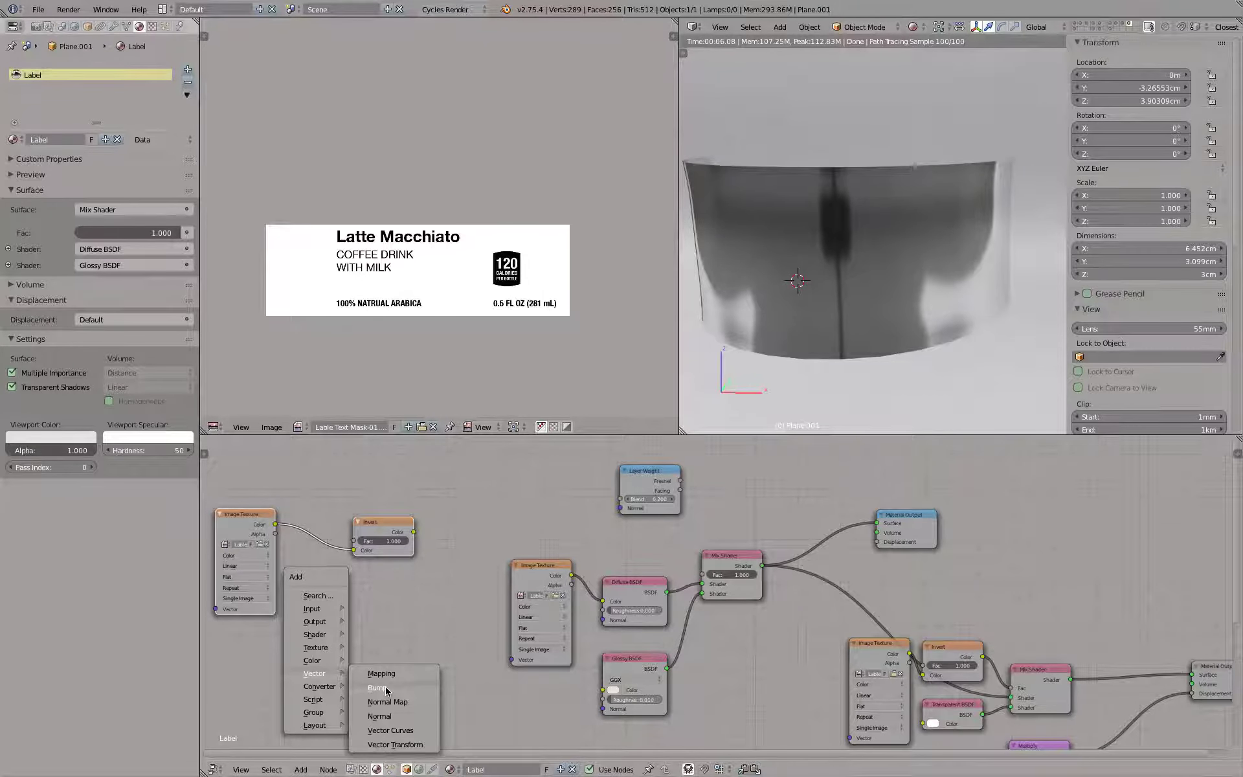
pyautogui.click(387, 689)
pyautogui.click(421, 626)
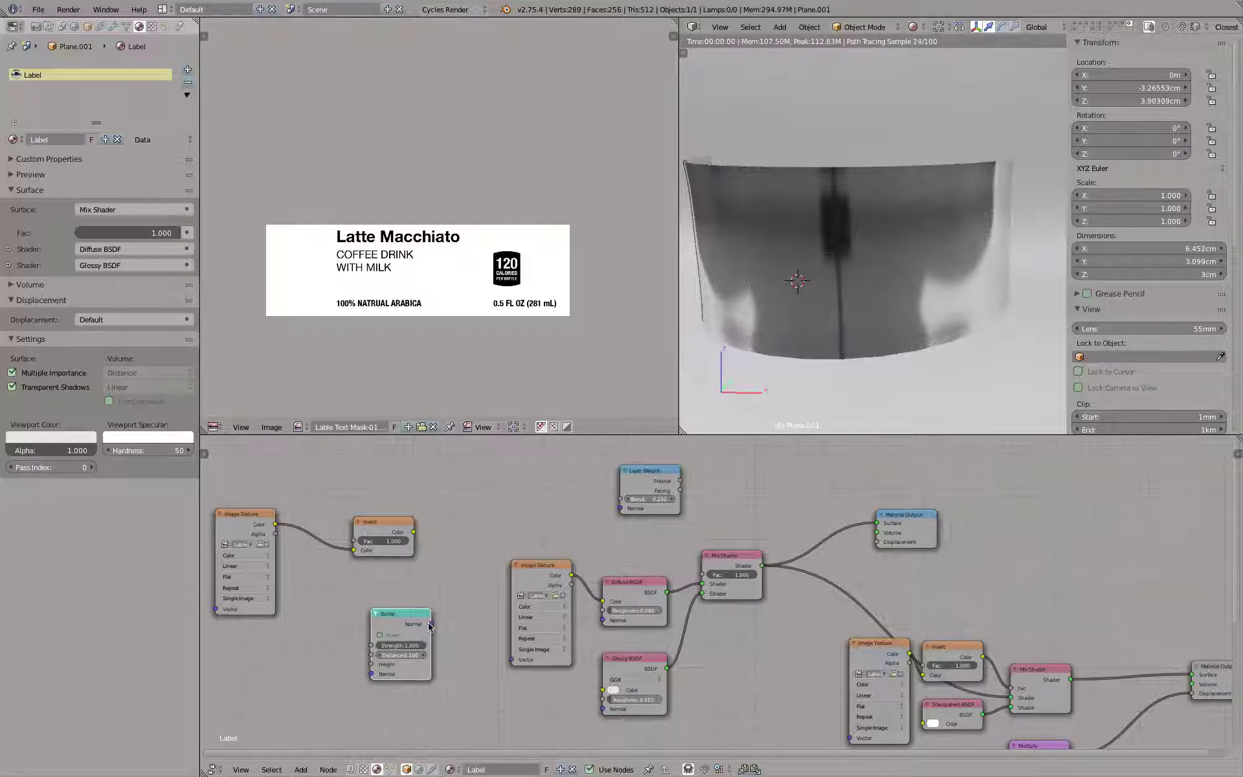
pyautogui.moveTo(430, 624); pyautogui.dragTo(572, 717)
pyautogui.moveTo(603, 715); pyautogui.dragTo(603, 712)
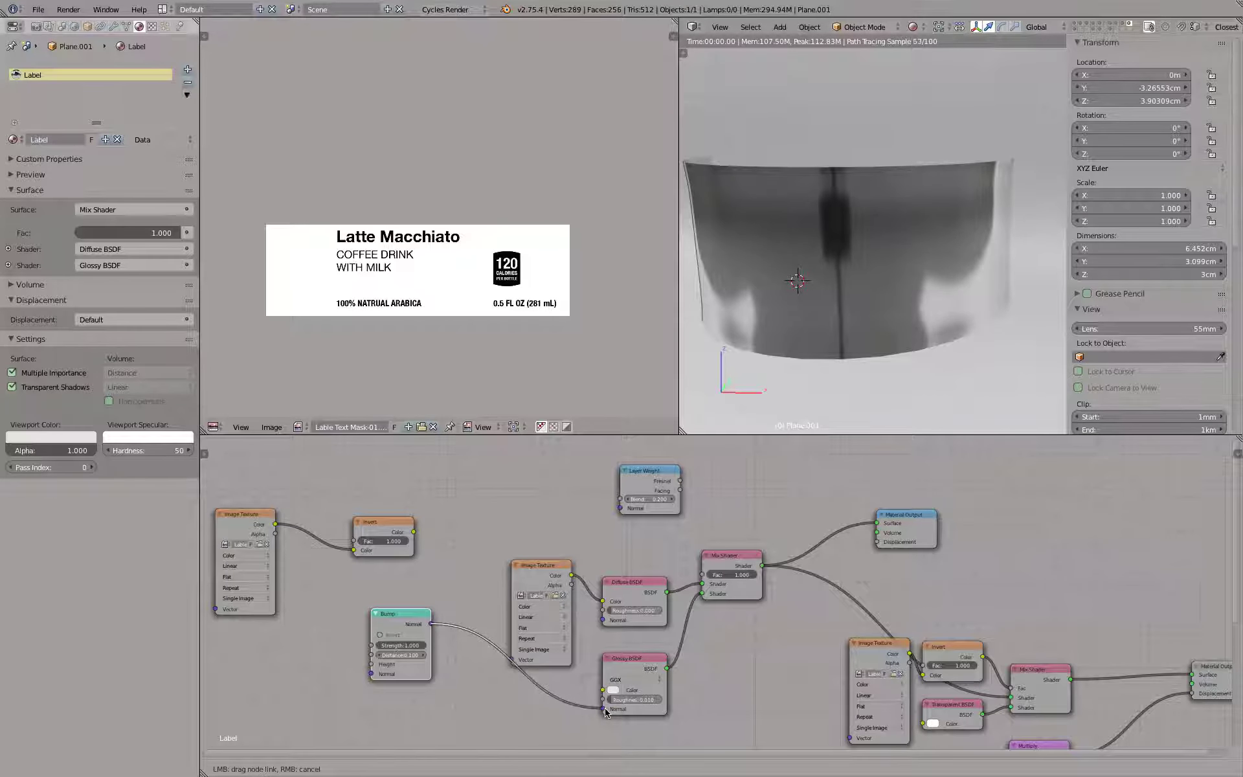
# Feed the Invert output into Bump Height, set Invert Fac to 0 and bump Strength to 0.05
pyautogui.moveTo(381, 571); pyautogui.dragTo(581, 603, button='middle')
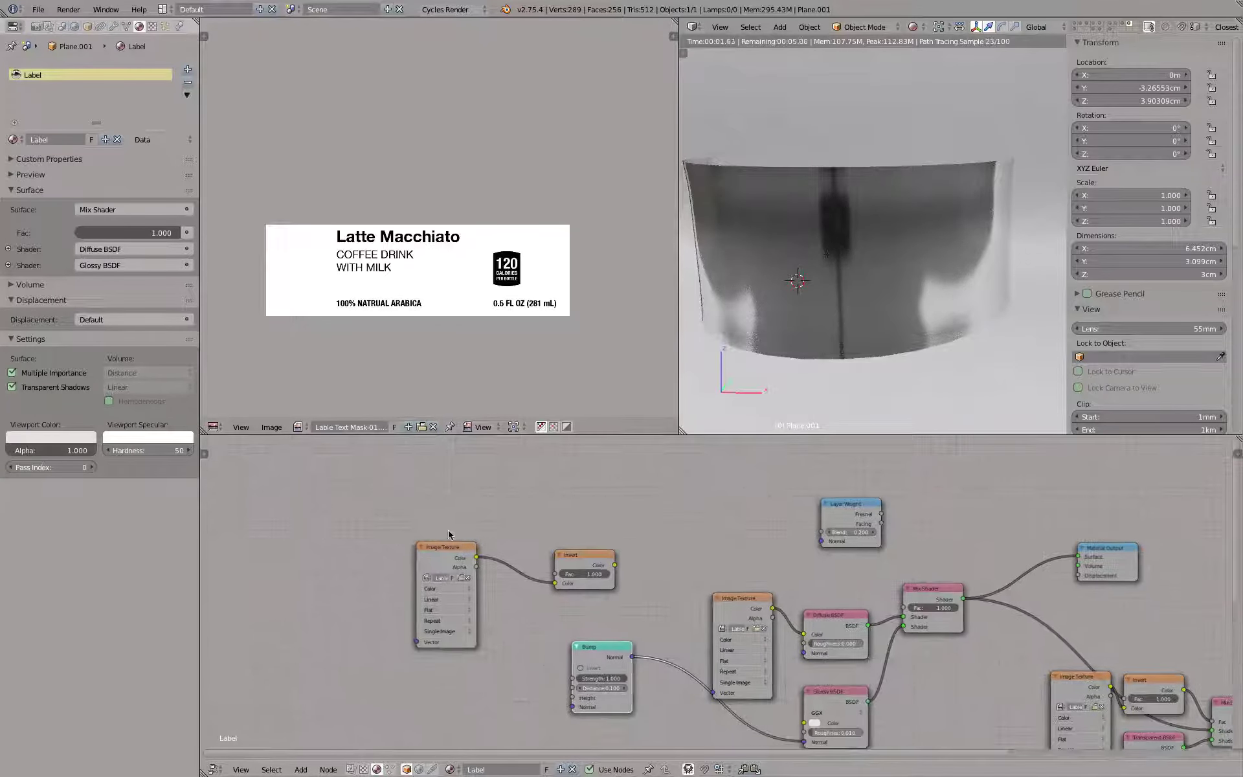
pyautogui.moveTo(578, 557); pyautogui.dragTo(583, 702)
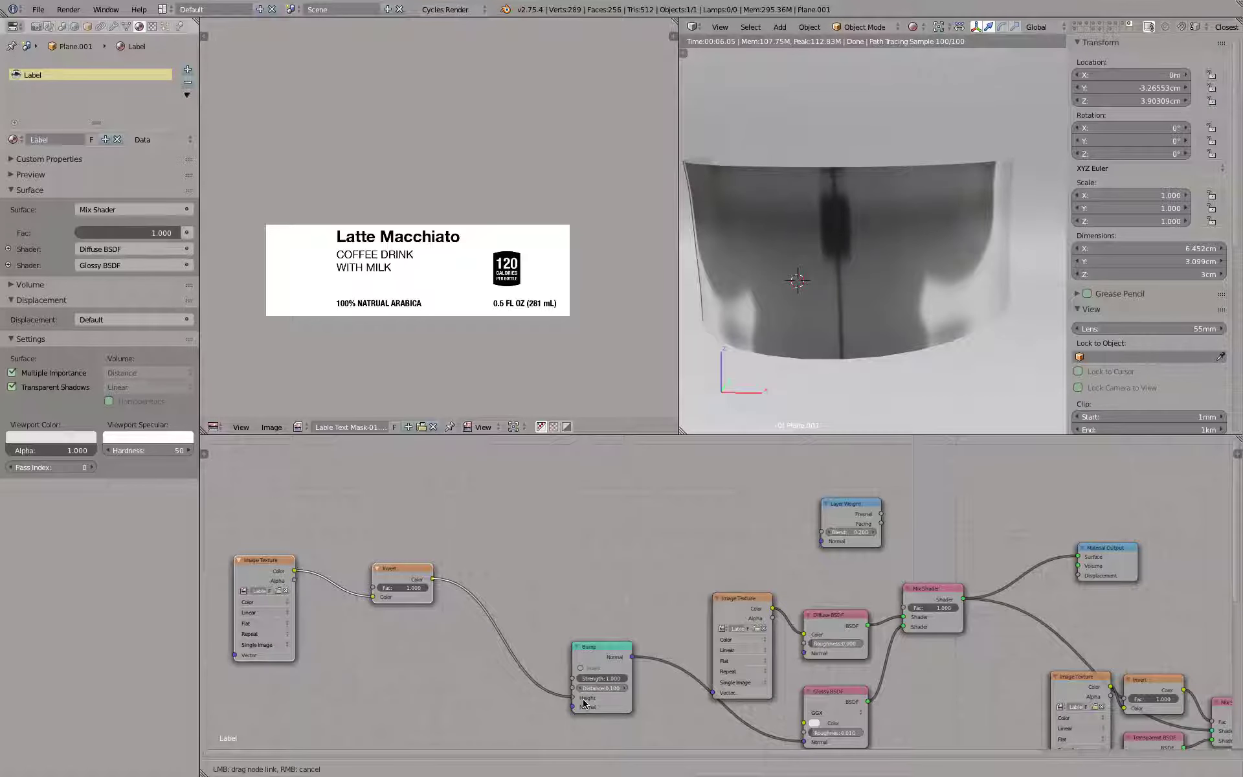
pyautogui.moveTo(584, 703); pyautogui.dragTo(583, 703)
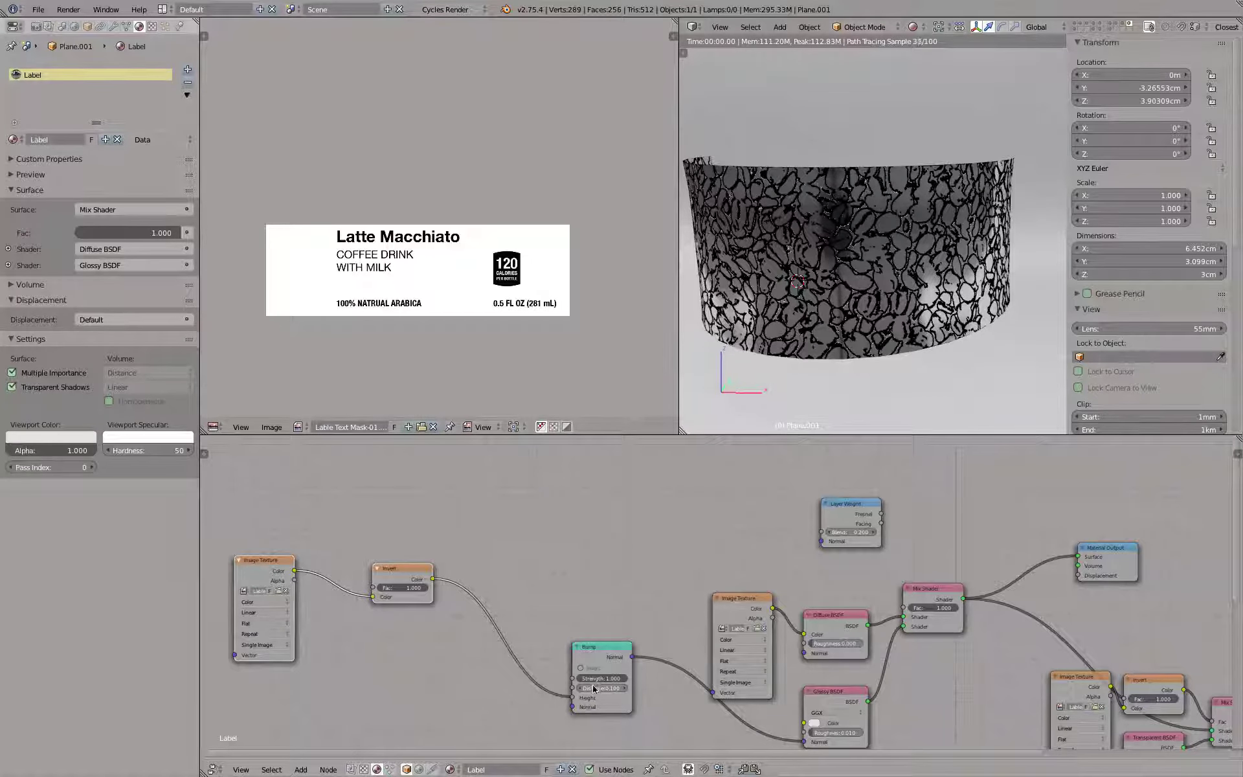
pyautogui.click(599, 678)
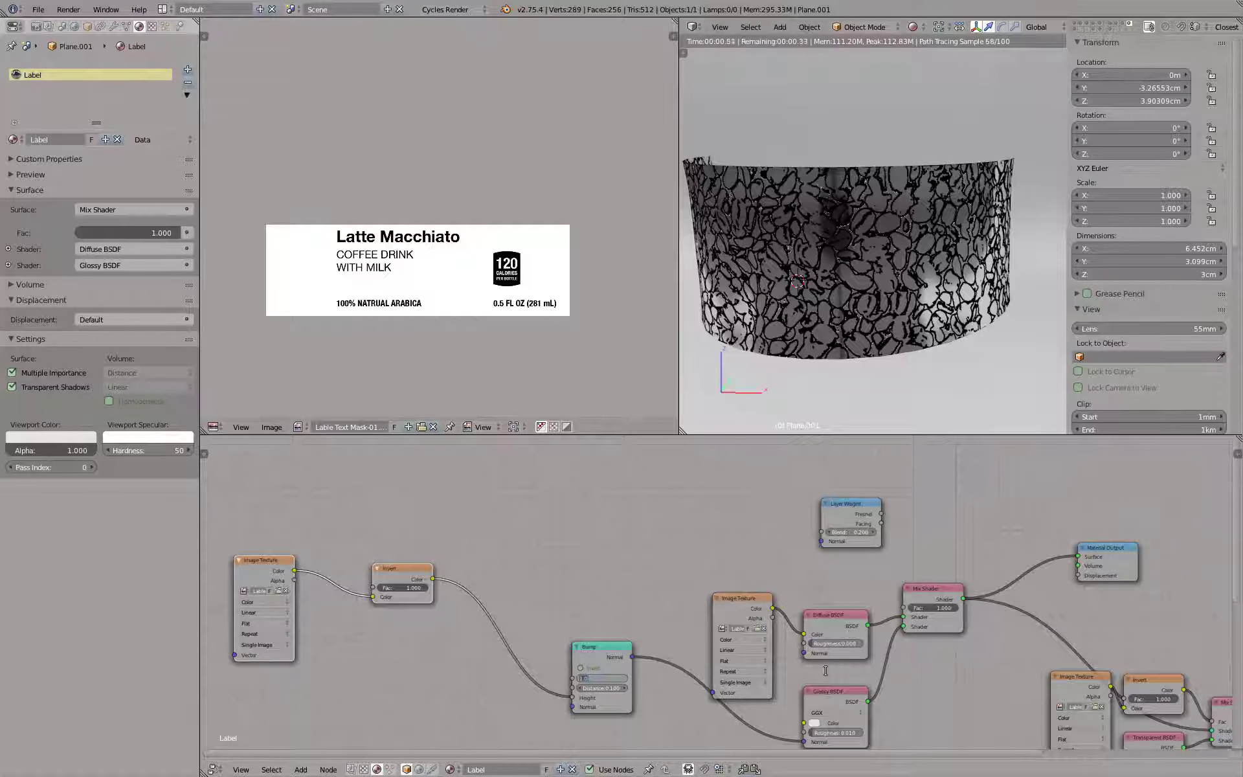
pyautogui.press('Return')
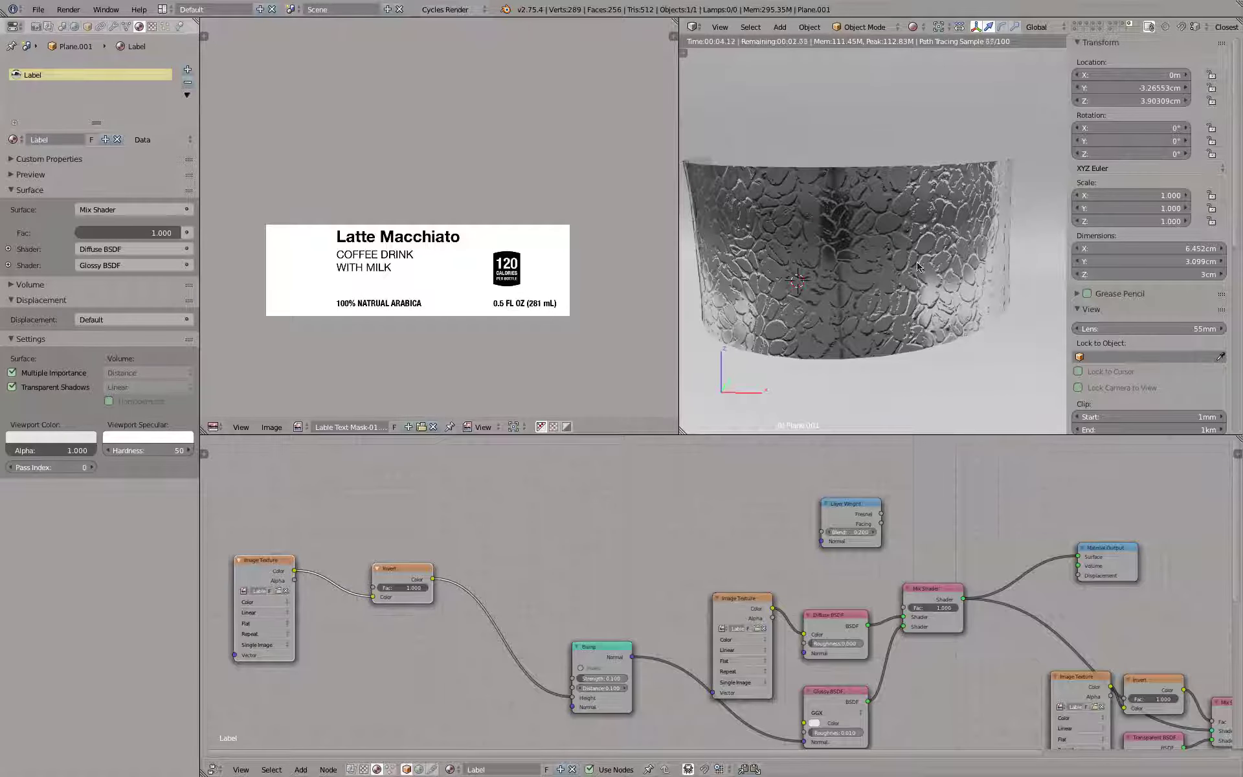
pyautogui.moveTo(409, 588); pyautogui.dragTo(379, 588)
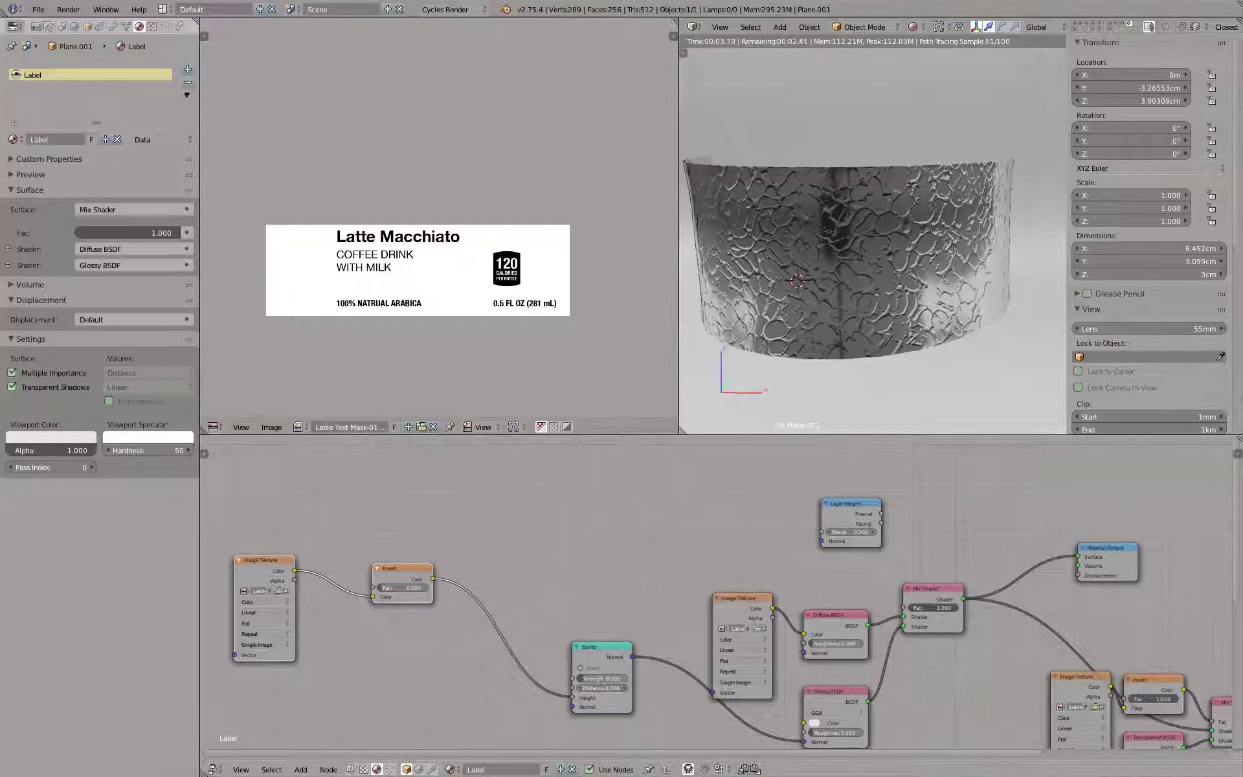
pyautogui.click(600, 678)
pyautogui.write('0.05')
pyautogui.press('Return')
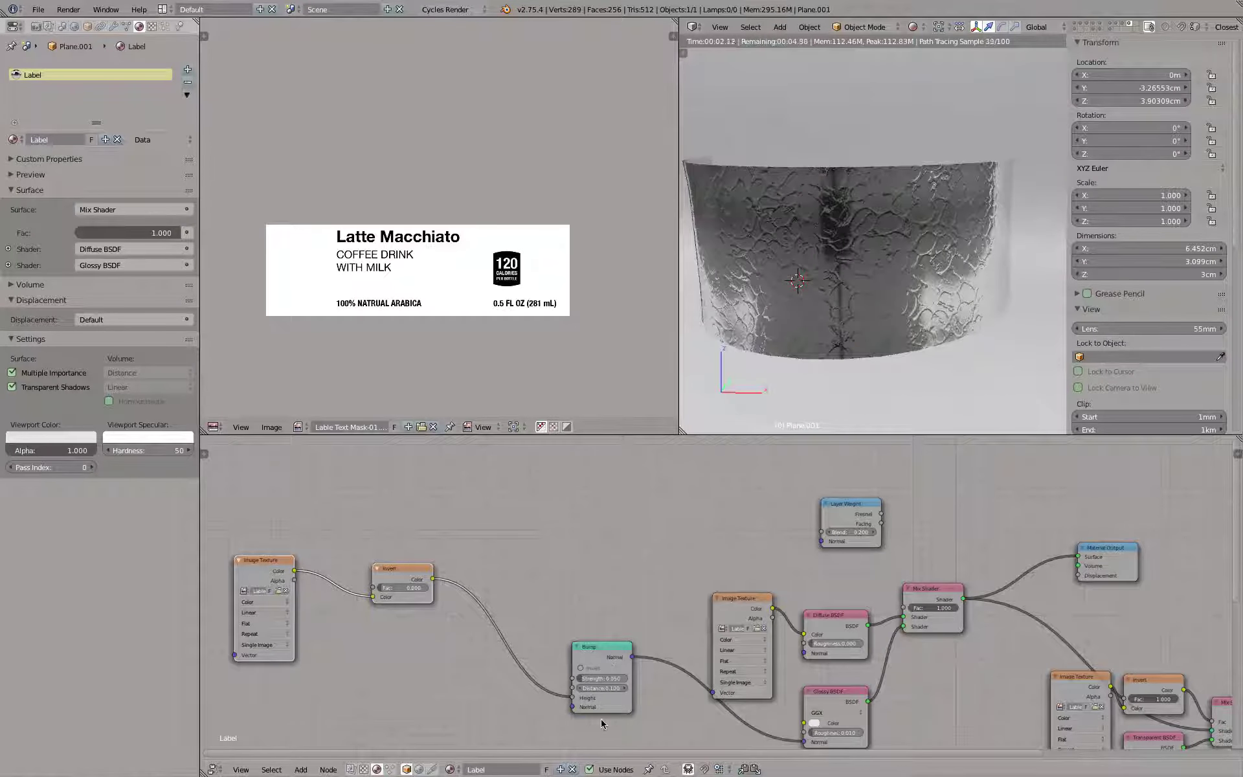
# Lower the bump Strength to 0.02 and view the embossed can from front and angled views
pyautogui.click(596, 678)
pyautogui.click(594, 677)
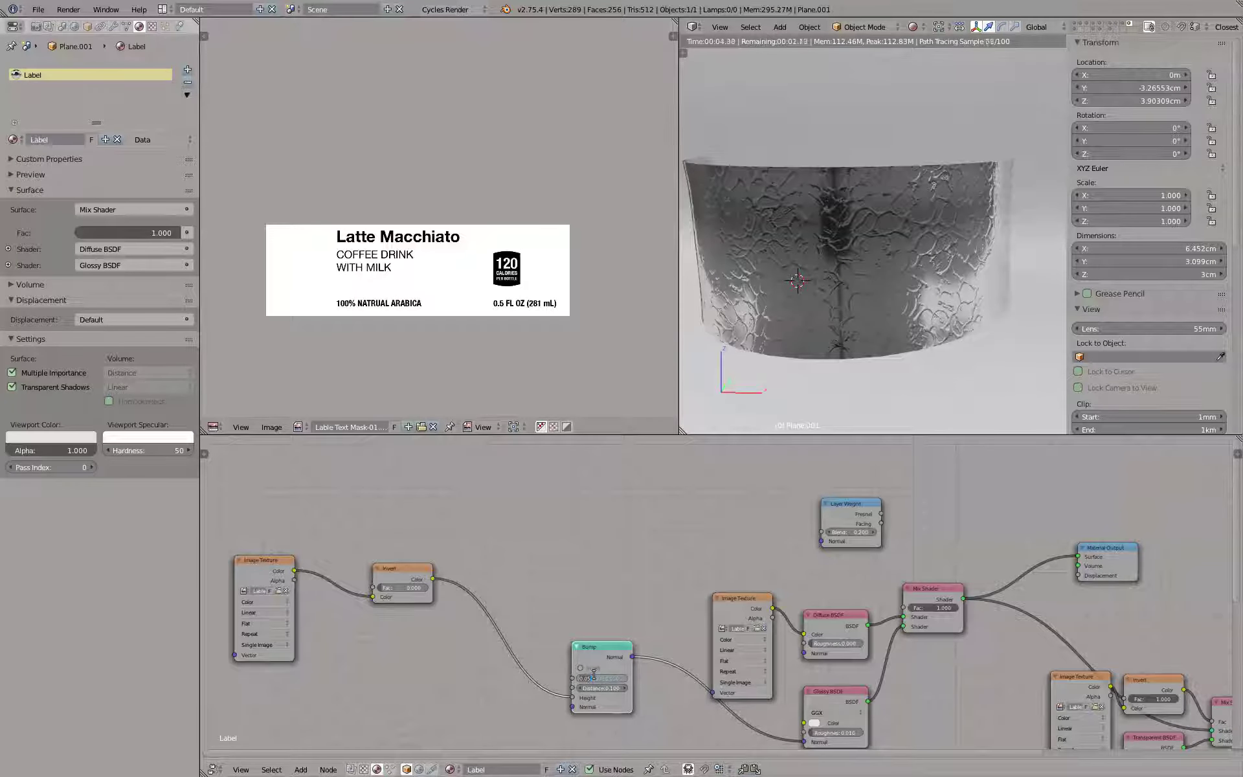
pyautogui.write('1')
pyautogui.write('.02')
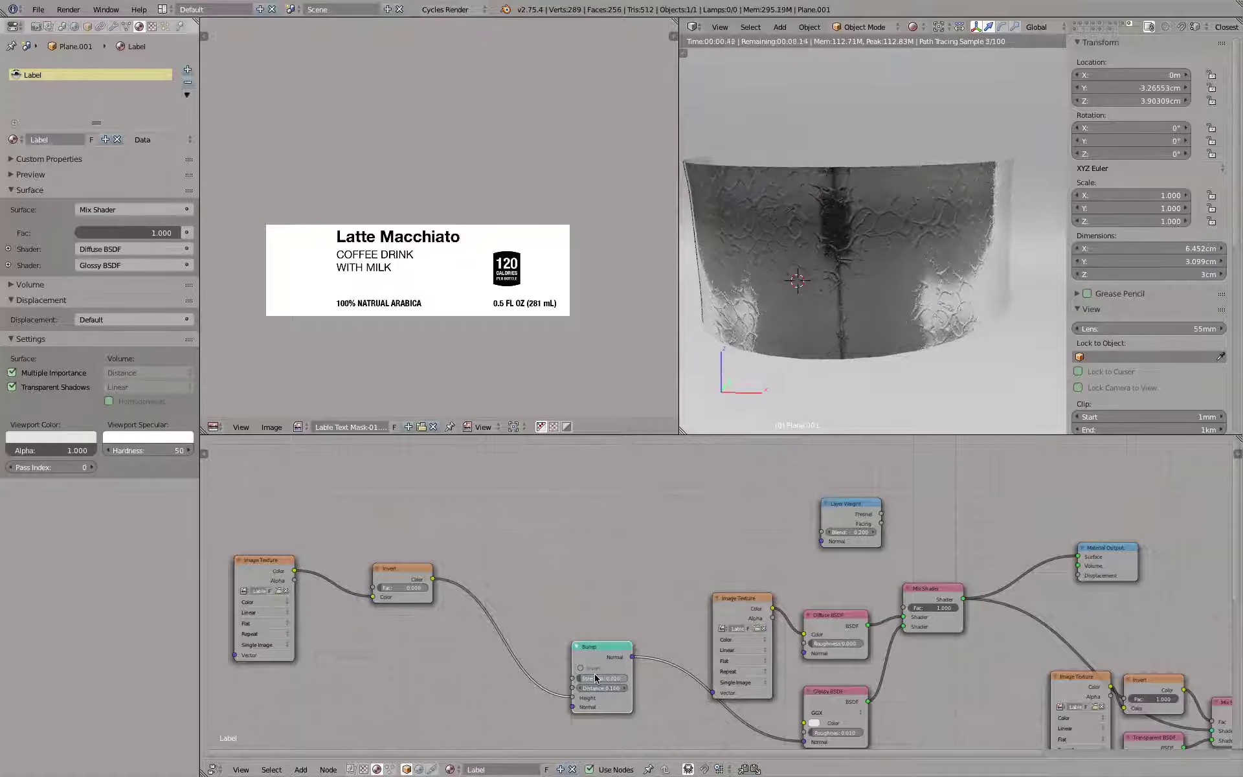
pyautogui.press('Return')
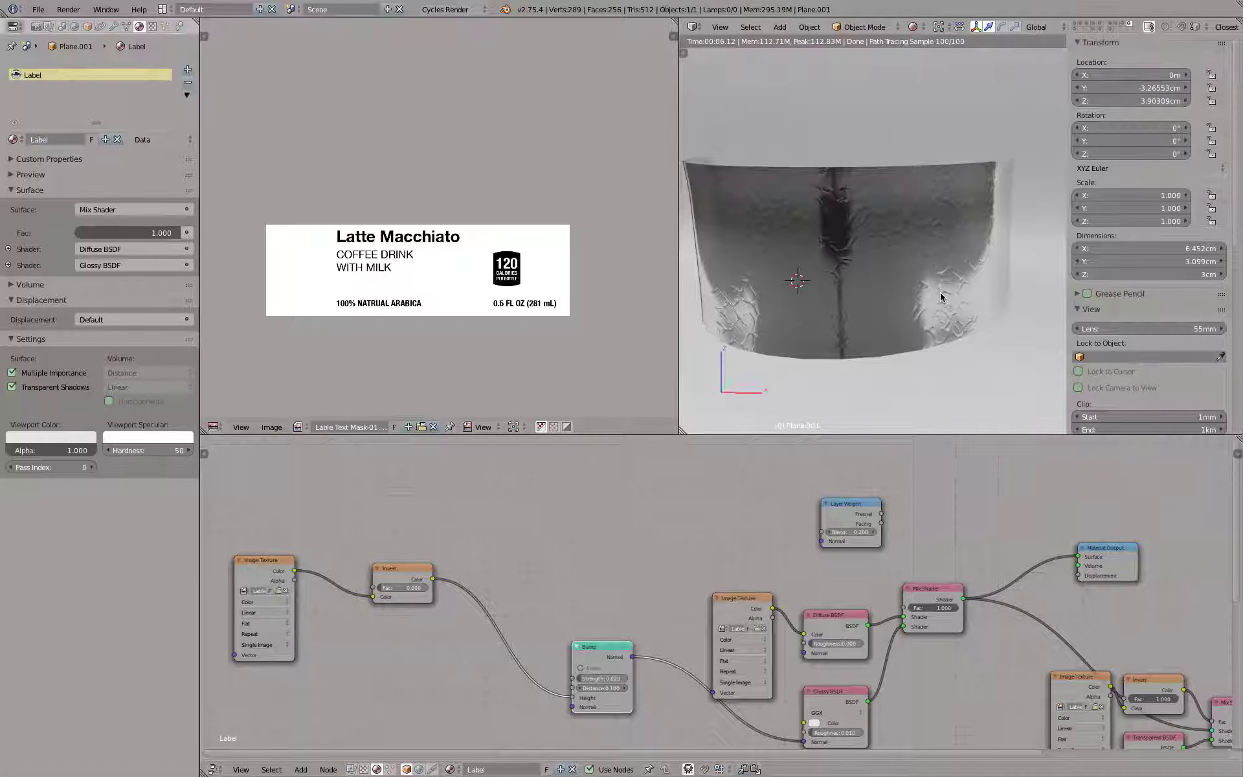
pyautogui.press('KP_1')
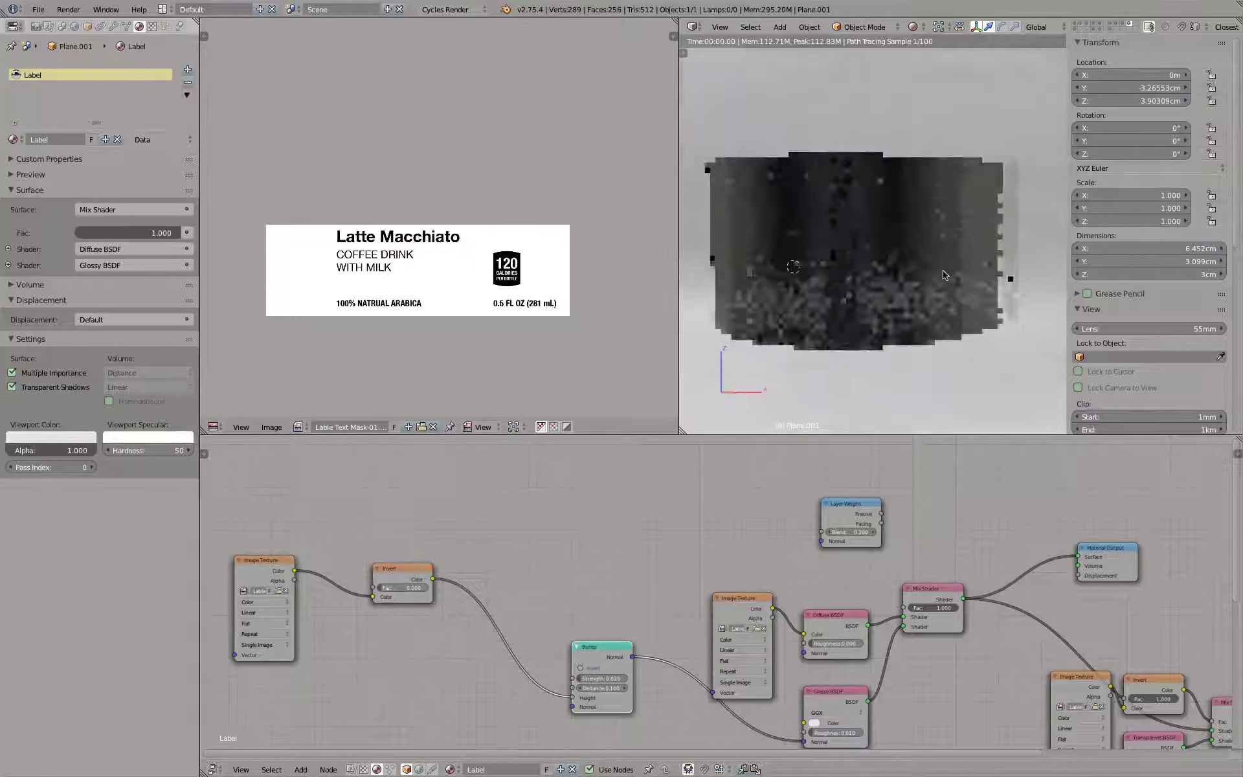
pyautogui.moveTo(930, 277); pyautogui.dragTo(914, 290, button='middle')
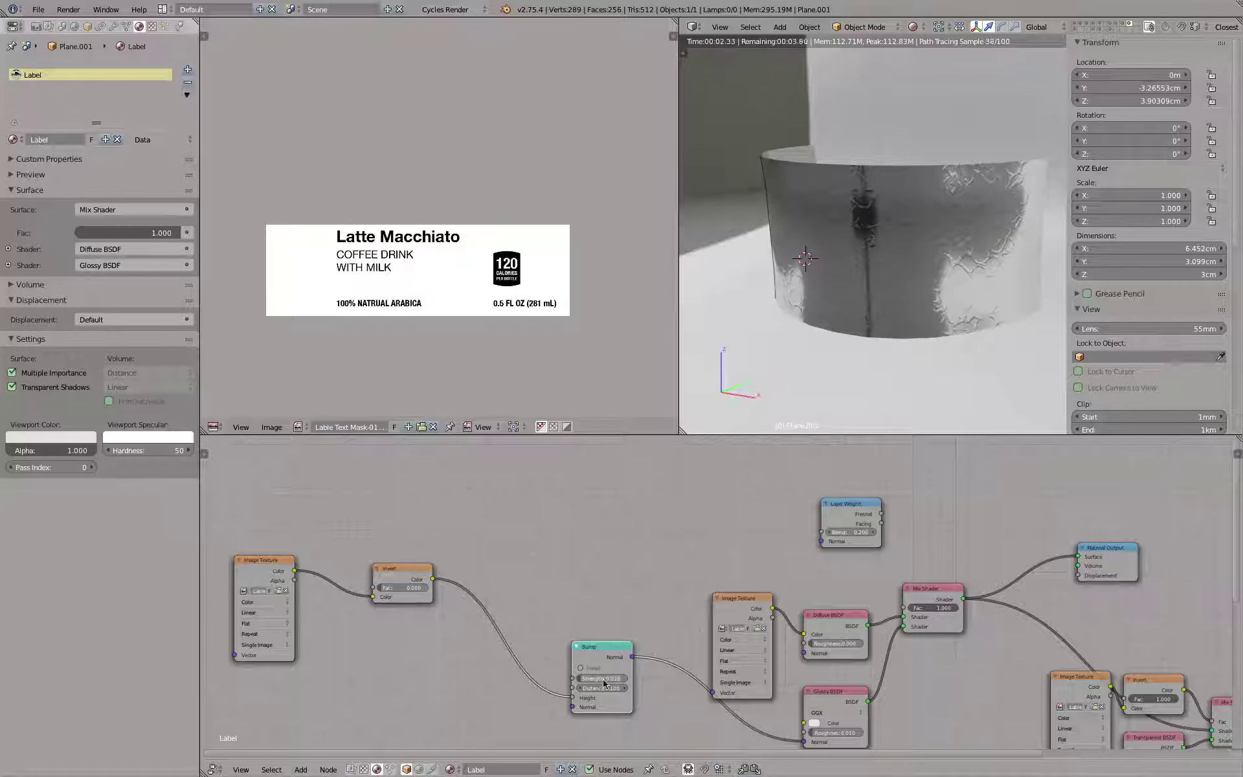
pyautogui.hscroll(5, 950, 702)
pyautogui.scroll(-3, 949, 703)
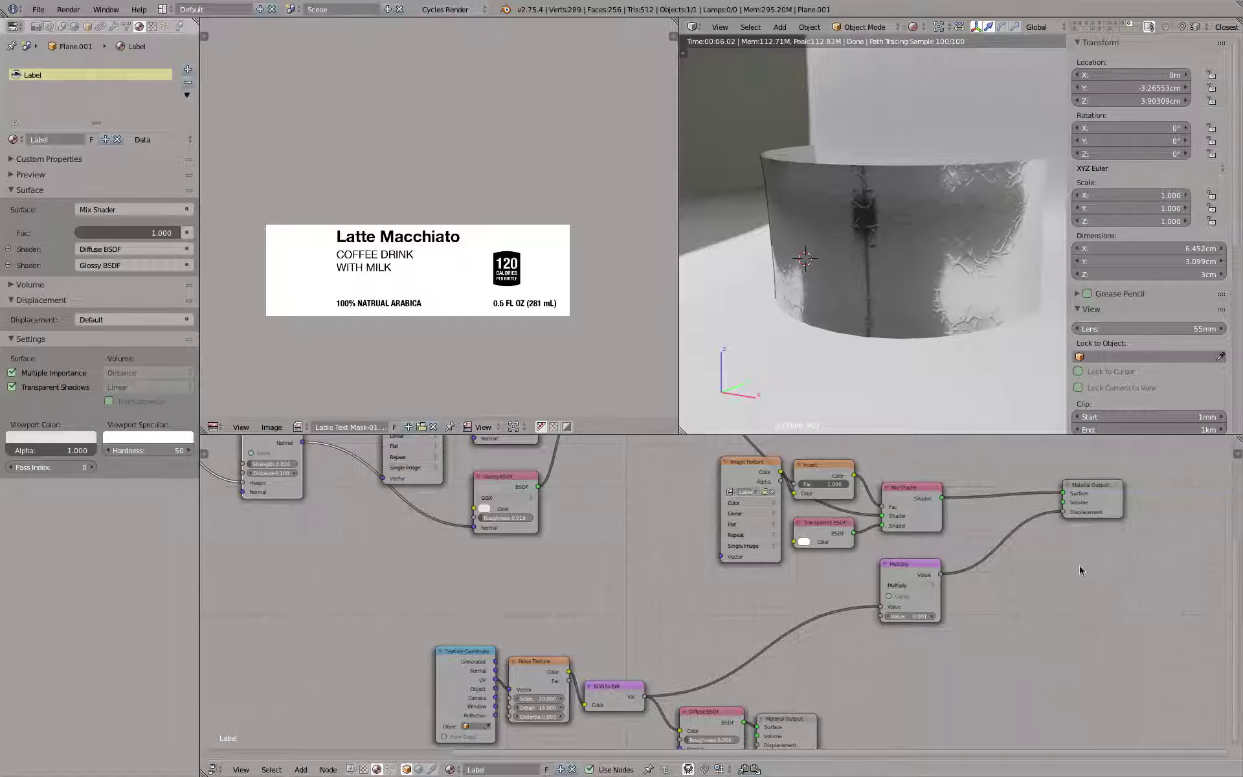
pyautogui.moveTo(674, 485); pyautogui.dragTo(958, 668, button='middle')
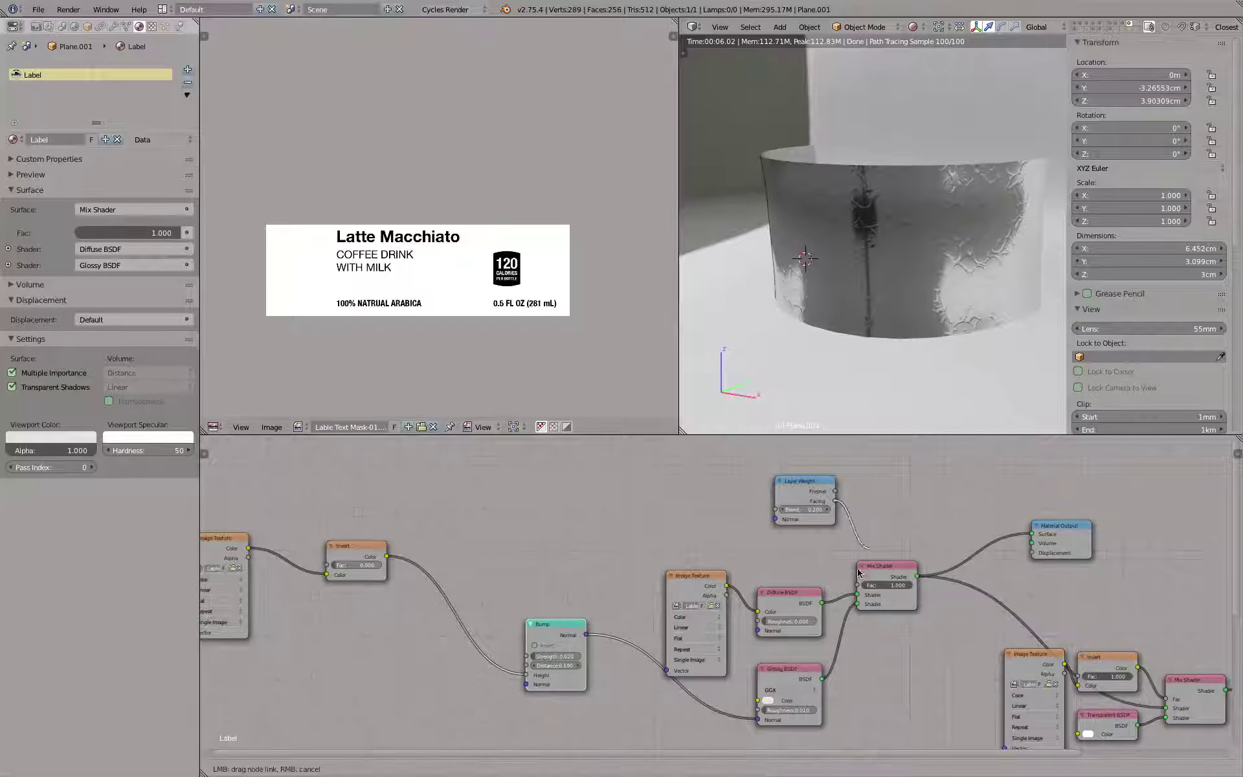
# Connect Layer Weight Facing to the Mix Shader Fac and set bump Strength to 0.1
pyautogui.moveTo(835, 500); pyautogui.dragTo(857, 585)
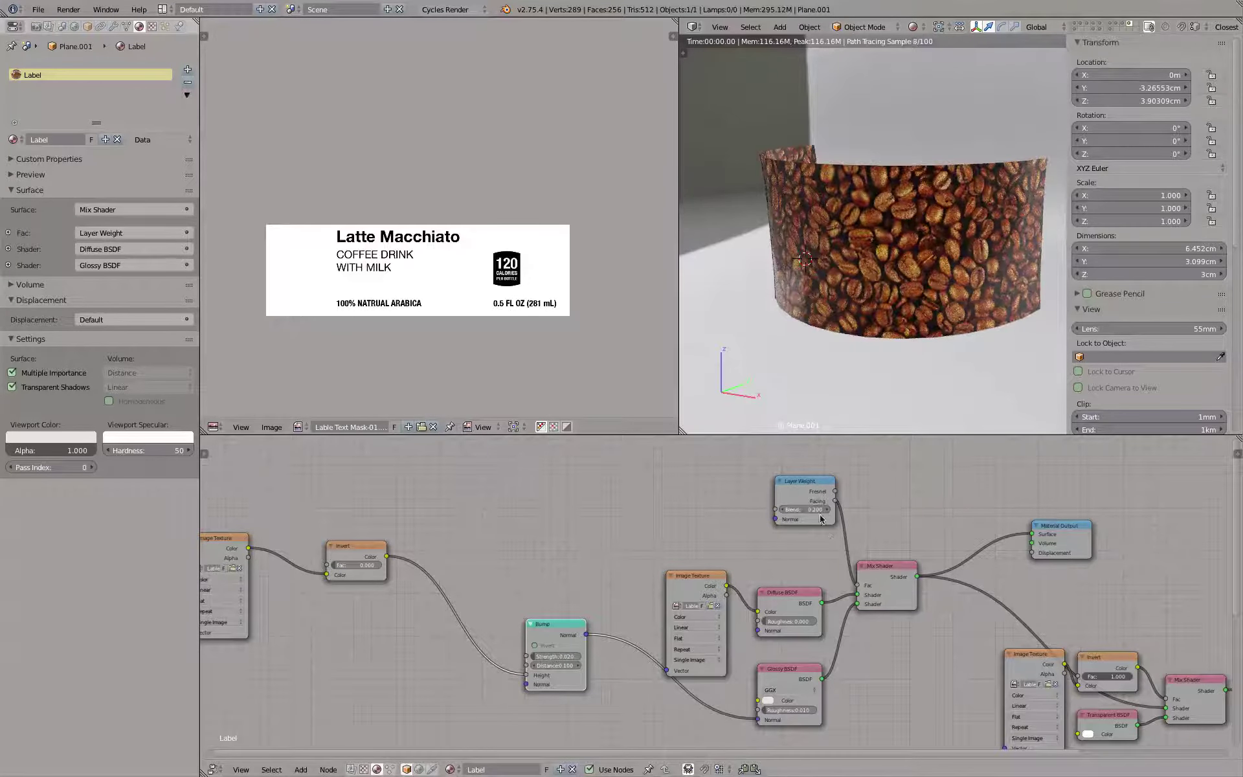
pyautogui.press('KP_1')
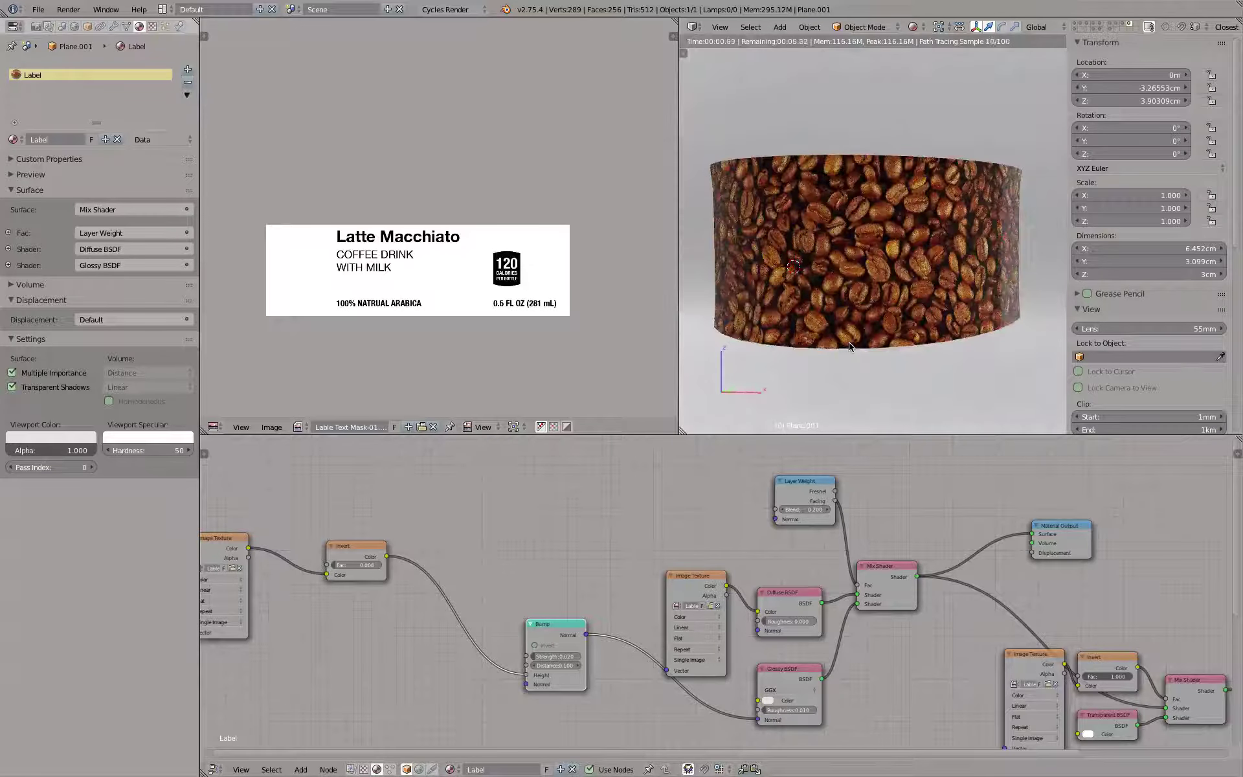
pyautogui.moveTo(850, 348)
pyautogui.mouseDown(button='middle')
pyautogui.moveTo(888, 344)
pyautogui.moveTo(831, 350)
pyautogui.mouseUp(button='middle')
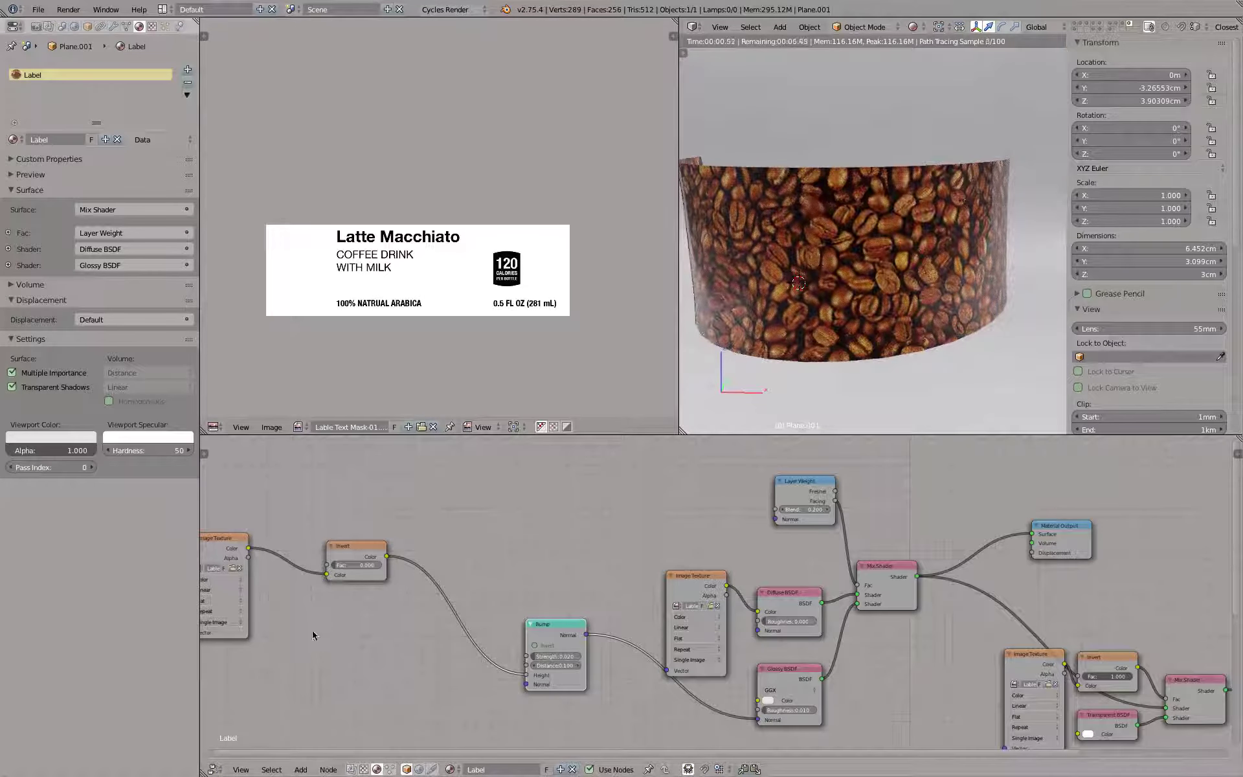
pyautogui.click(555, 656)
pyautogui.write('0.1')
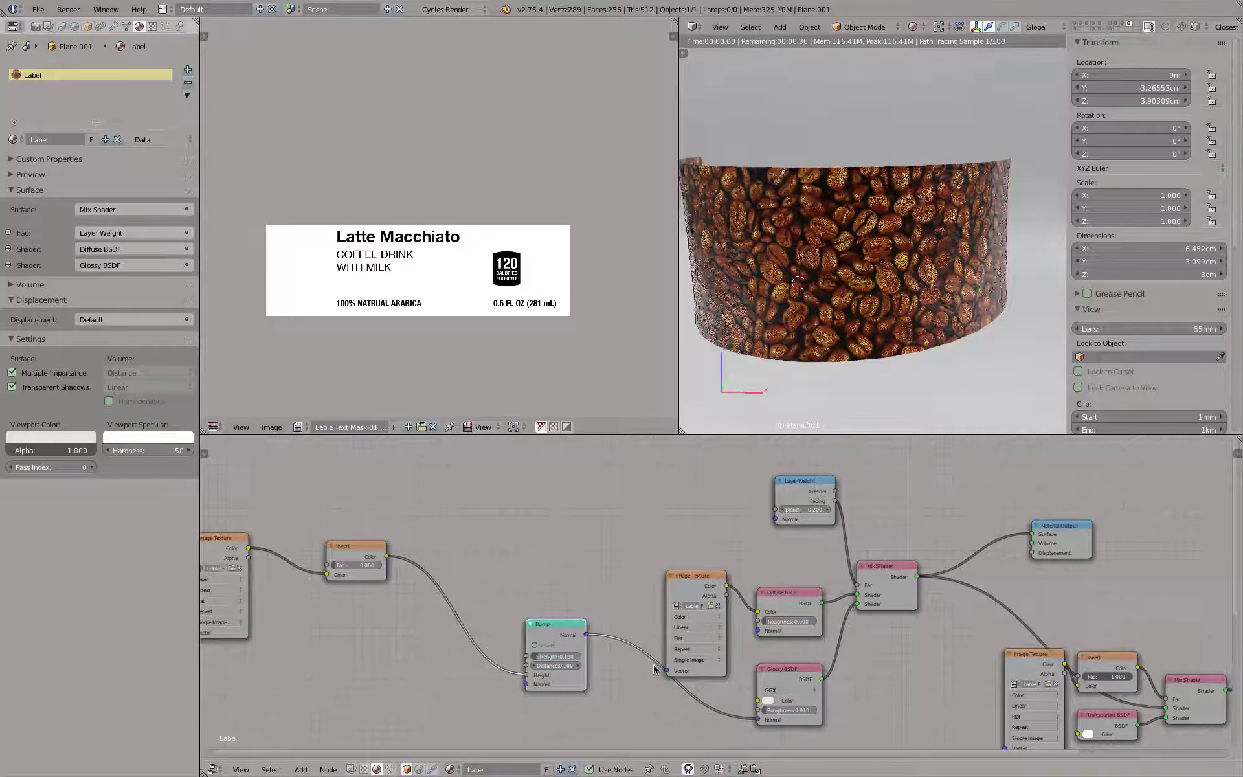
pyautogui.moveTo(955, 337)
pyautogui.mouseDown(button='middle')
pyautogui.moveTo(923, 319)
pyautogui.moveTo(943, 321)
pyautogui.mouseUp(button='middle')
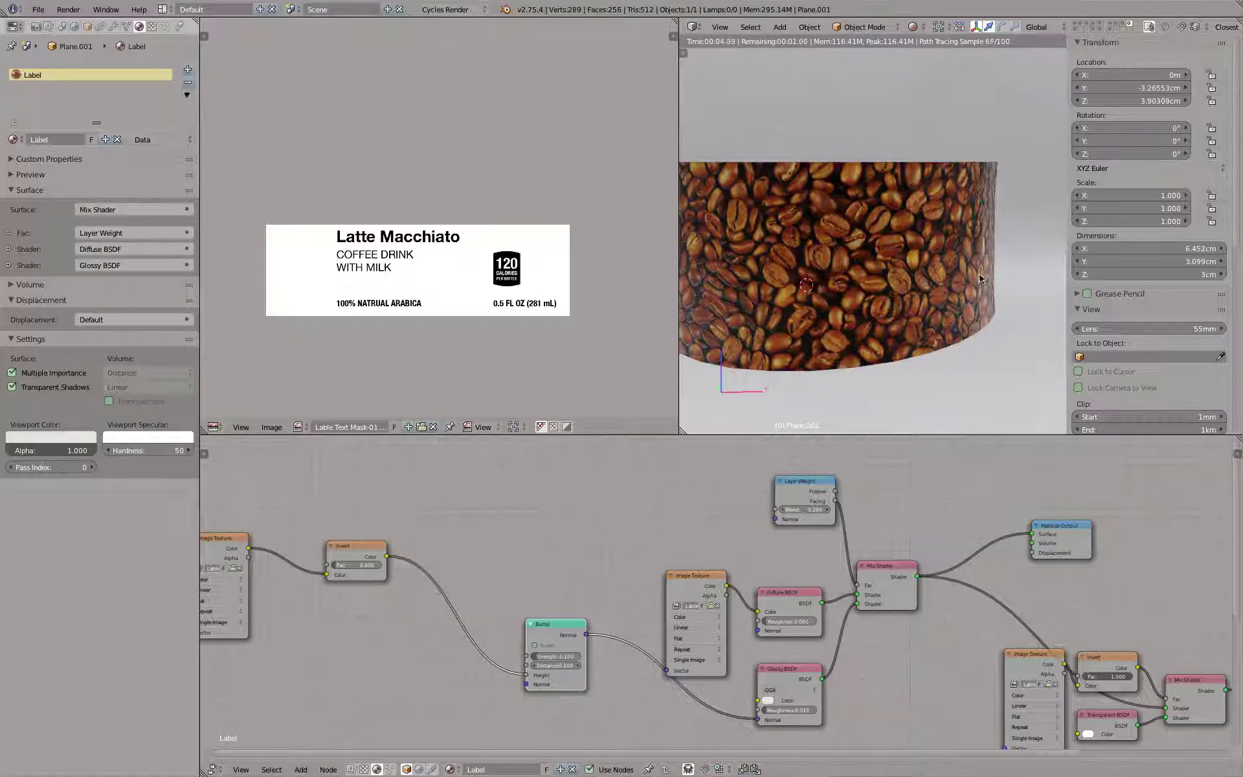
pyautogui.scroll(-2, 965, 280)
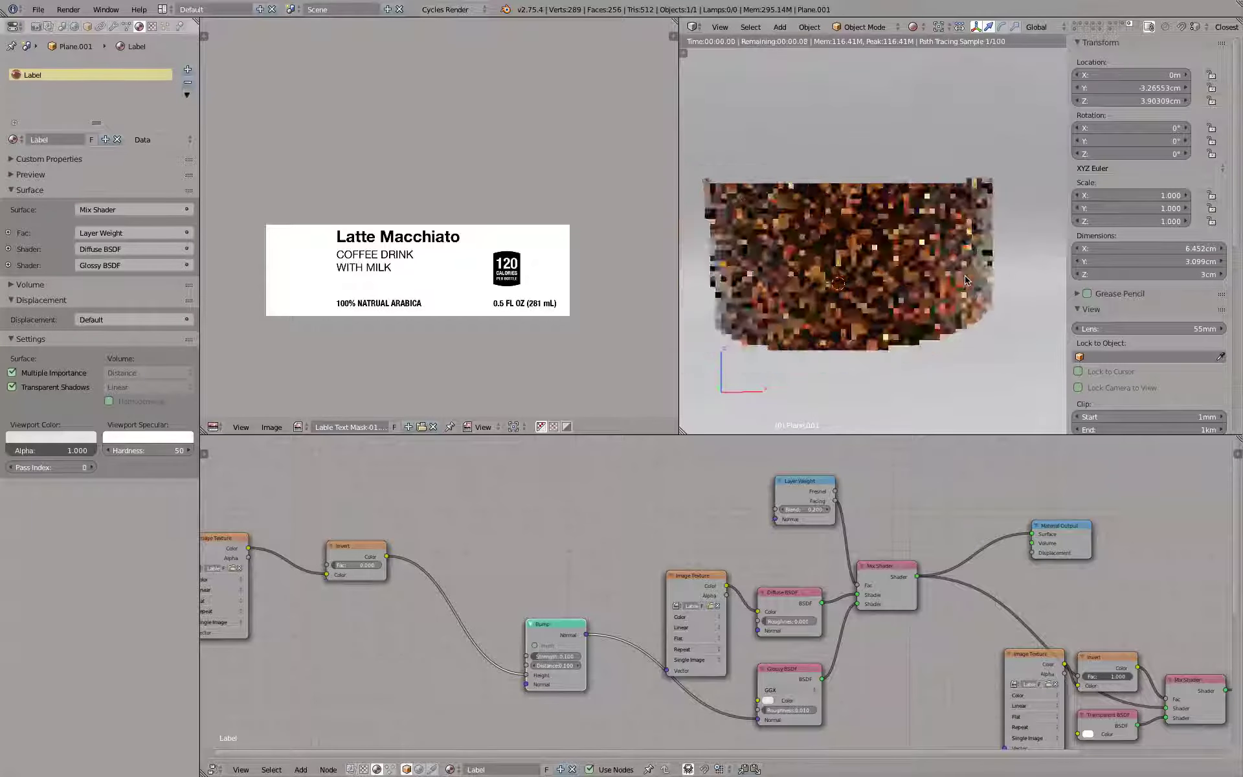
pyautogui.moveTo(1120, 564); pyautogui.dragTo(977, 546, button='middle')
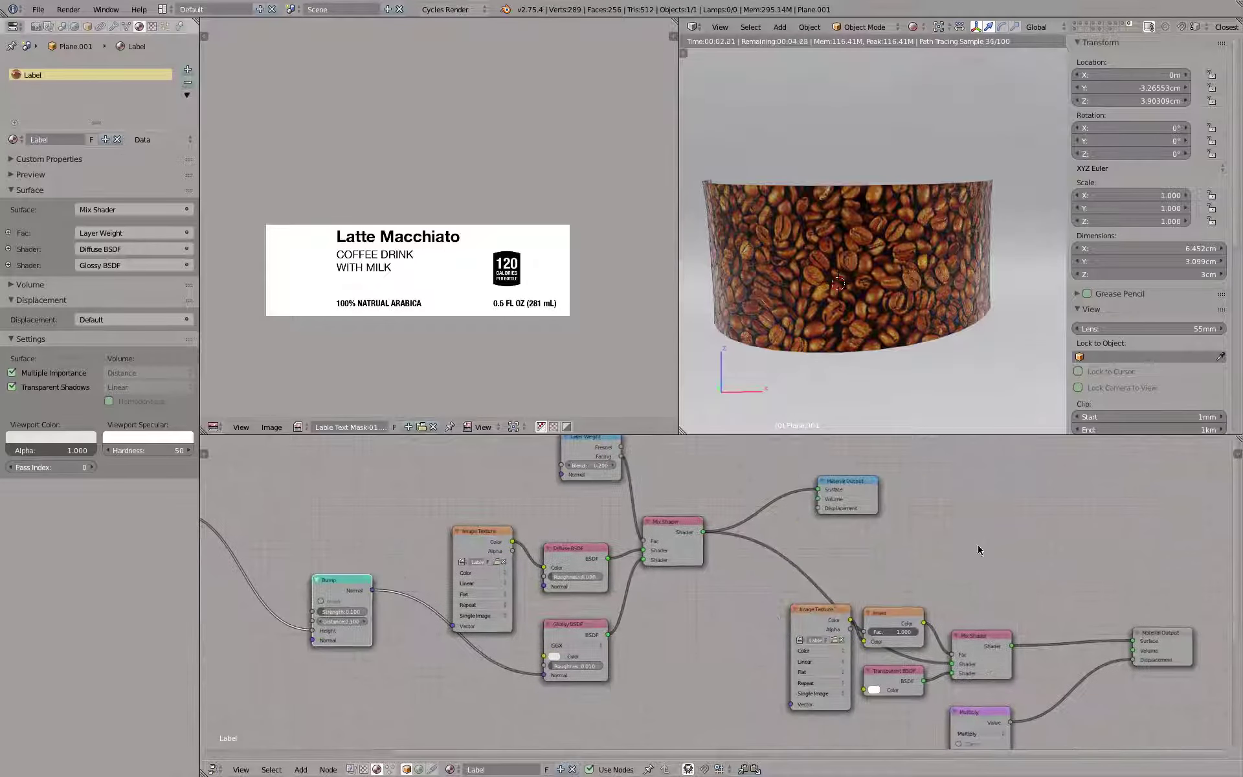
# Make the lower Material Output active, delete the upper one, and view the finished label render
pyautogui.click(1165, 641)
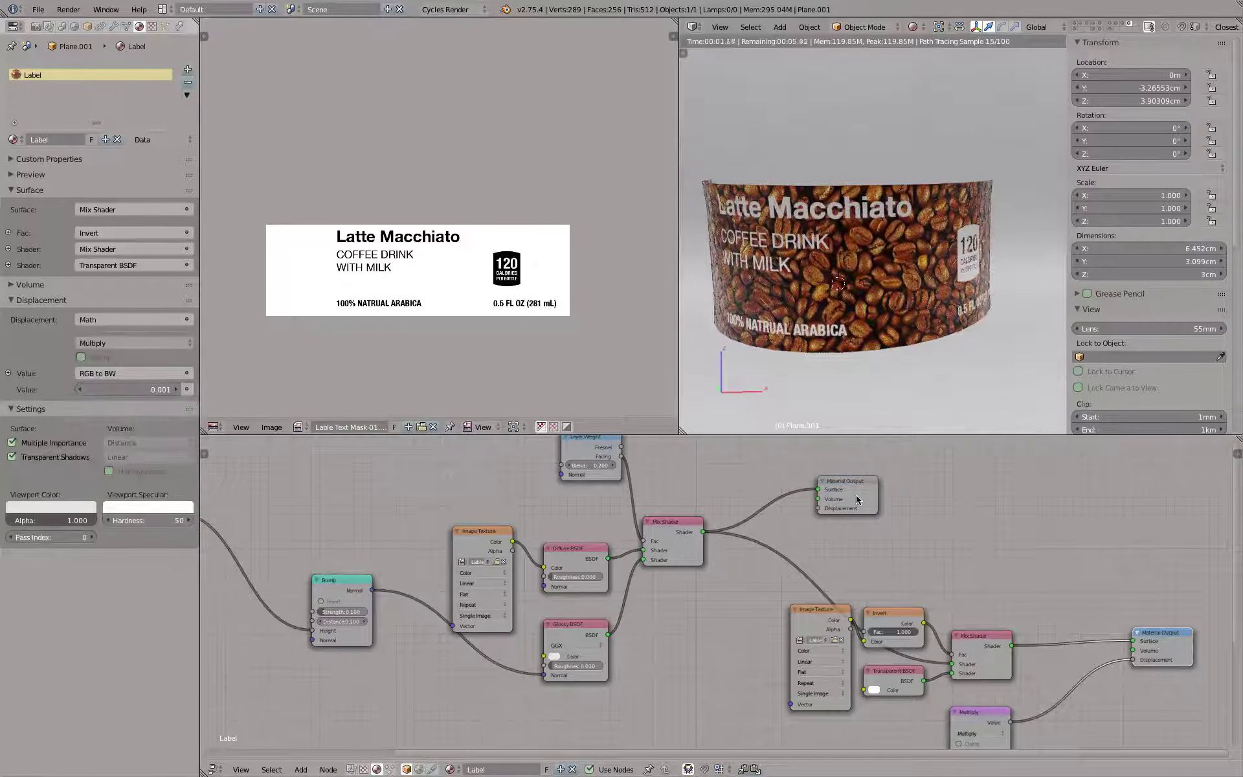
pyautogui.click(846, 486)
pyautogui.press('x')
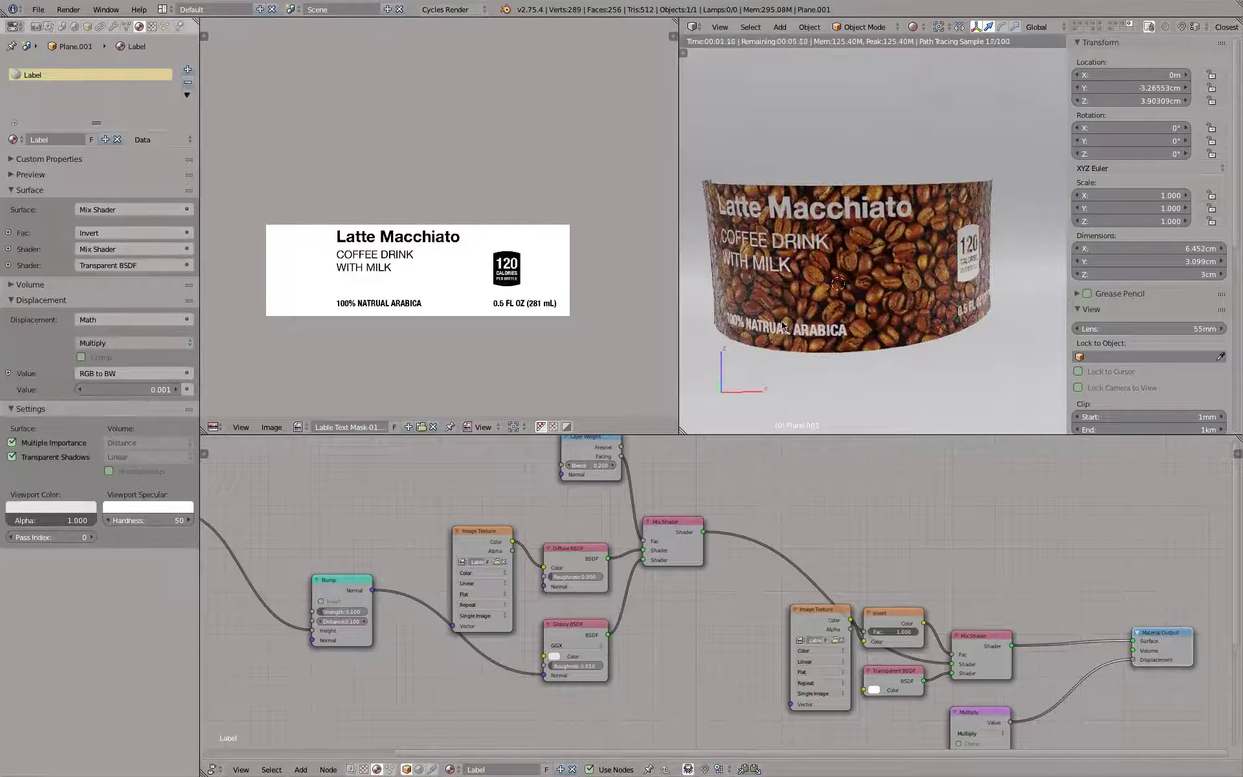
pyautogui.moveTo(782, 324); pyautogui.dragTo(826, 316, button='middle')
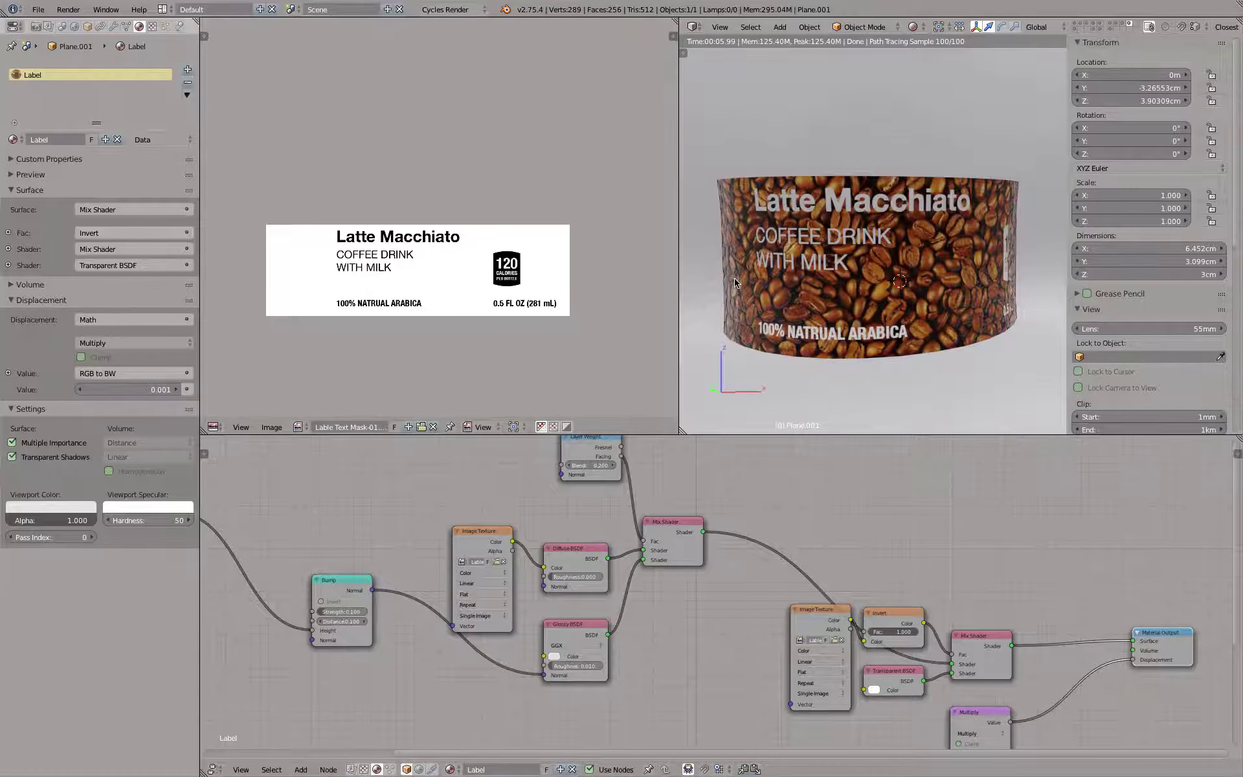
pyautogui.scroll(1, 735, 283)
pyautogui.scroll(-2, 713, 615)
pyautogui.scroll(-2, 694, 674)
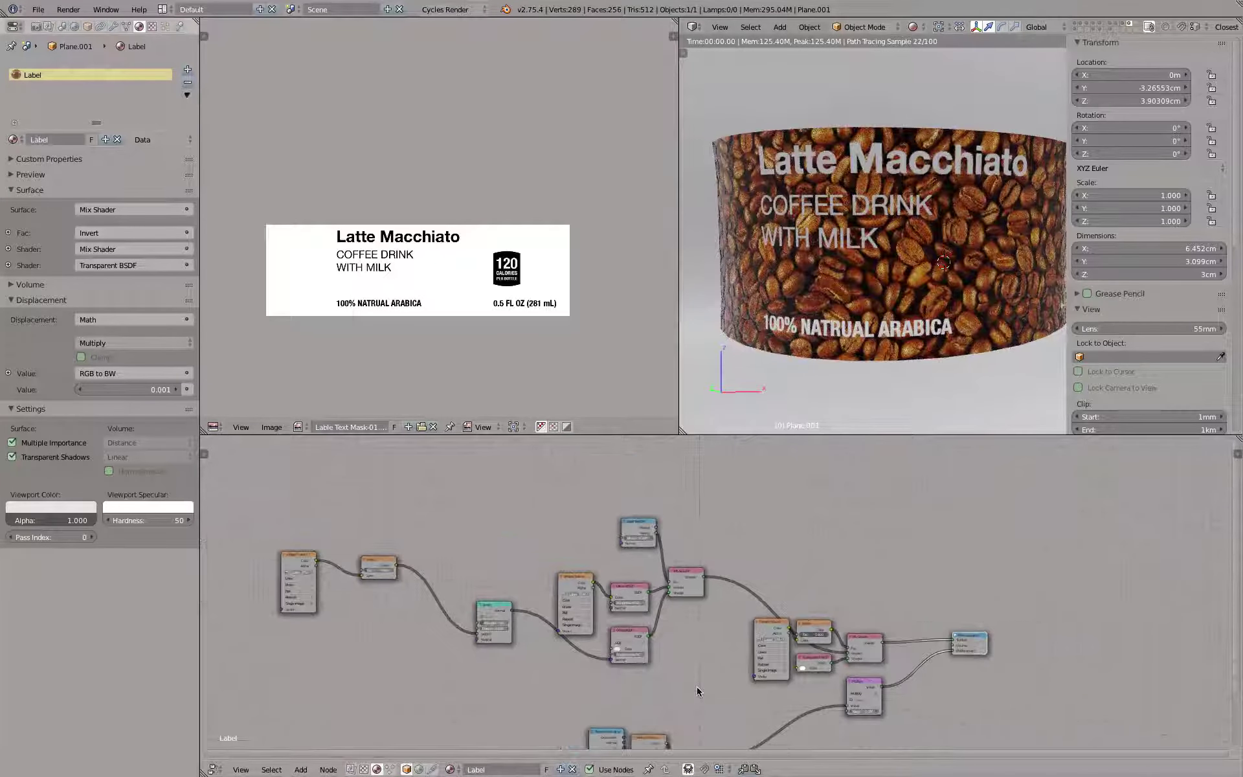